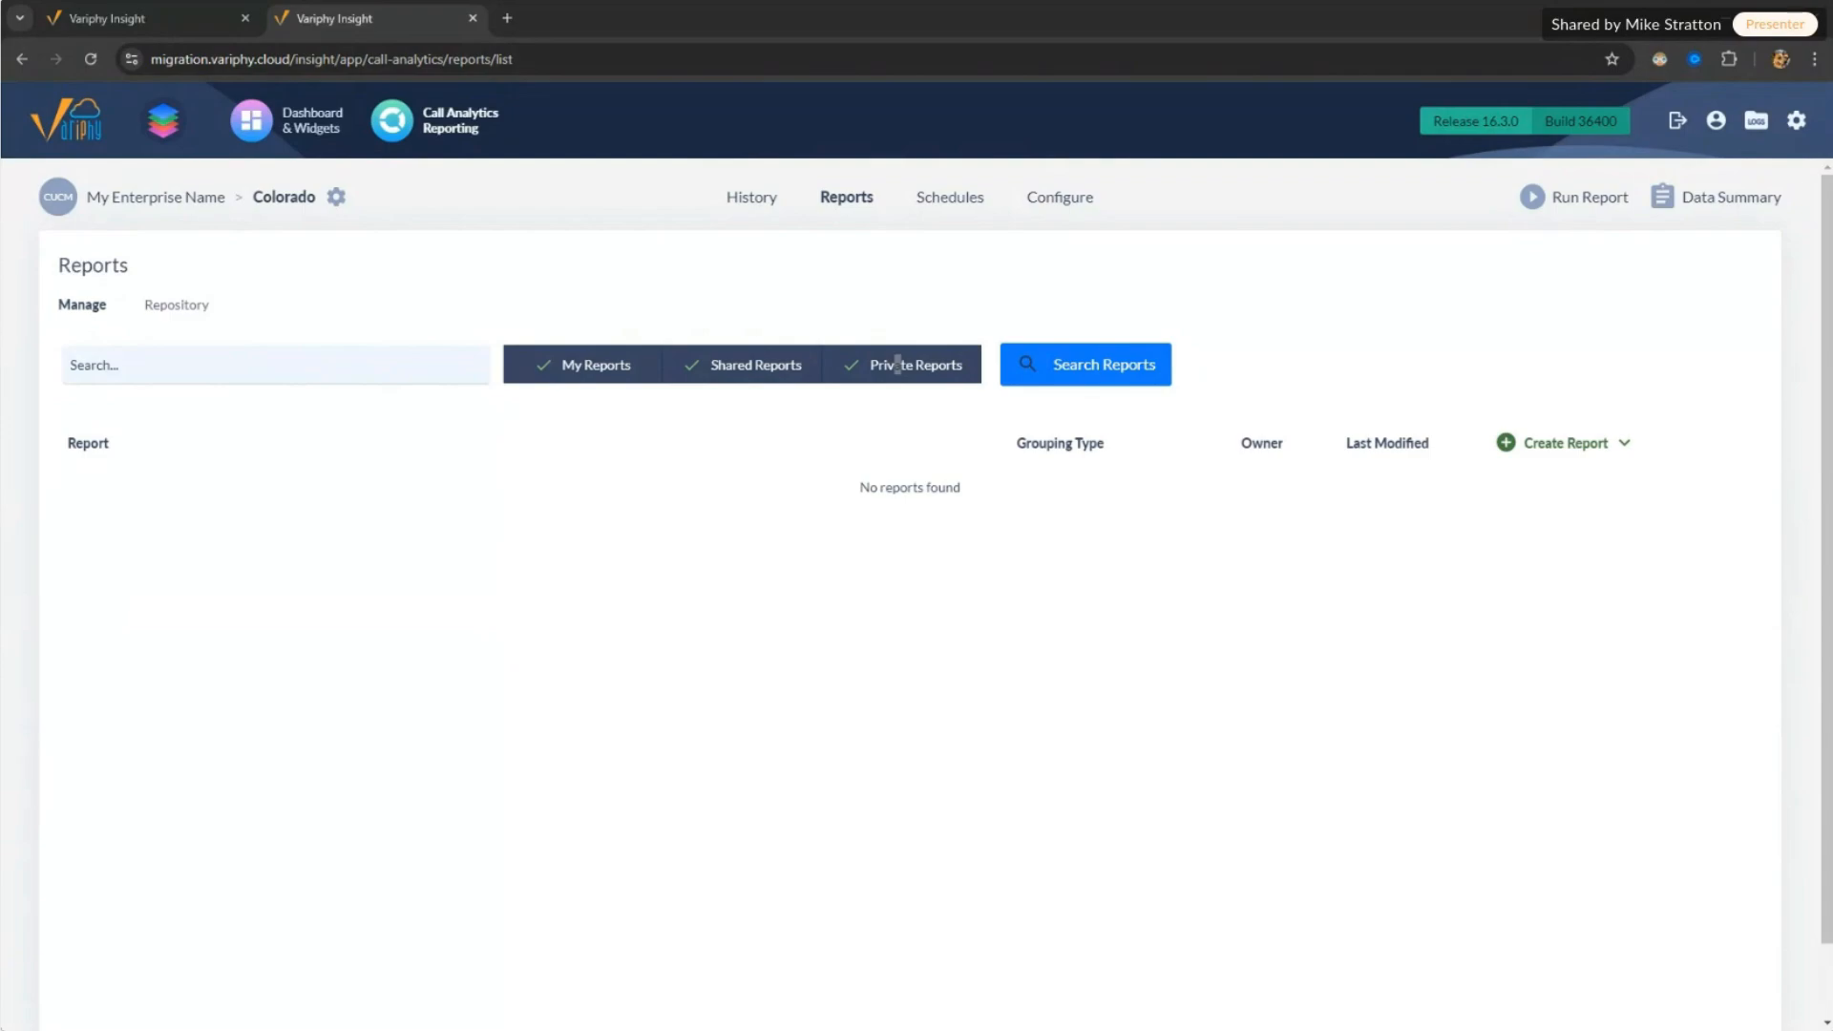
left_click(114, 18)
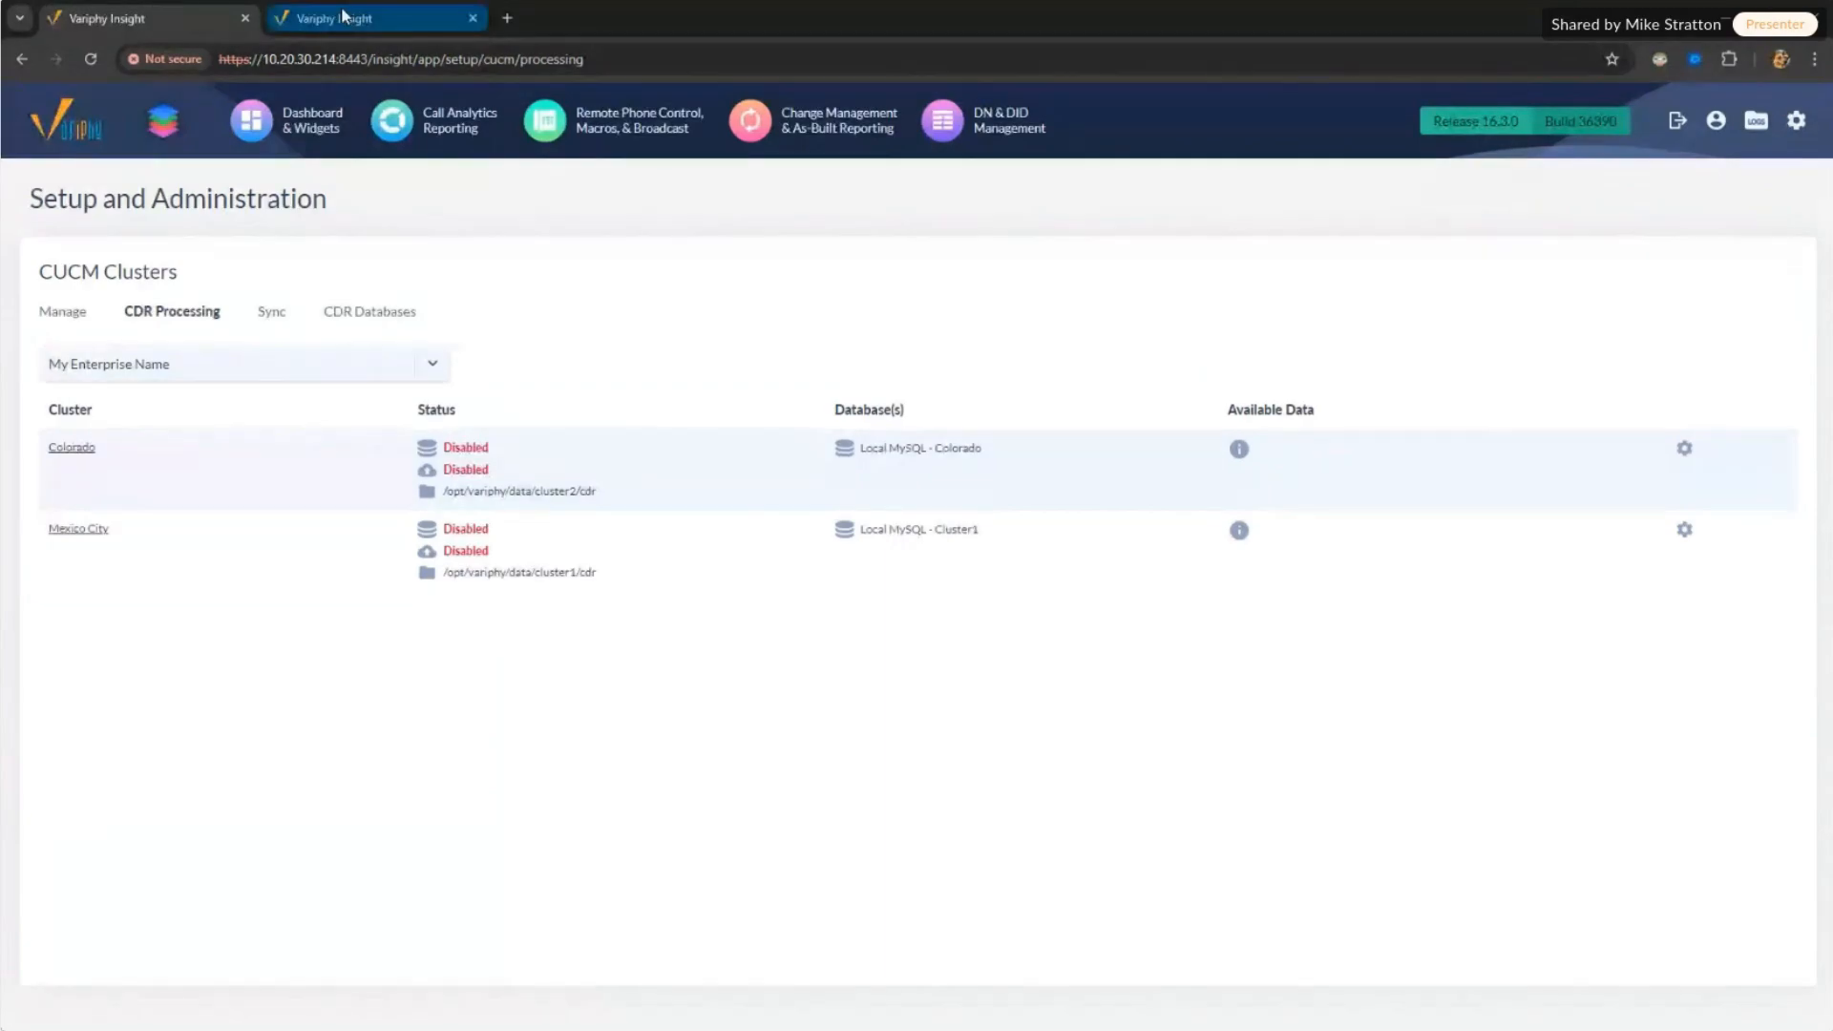
left_click(337, 58)
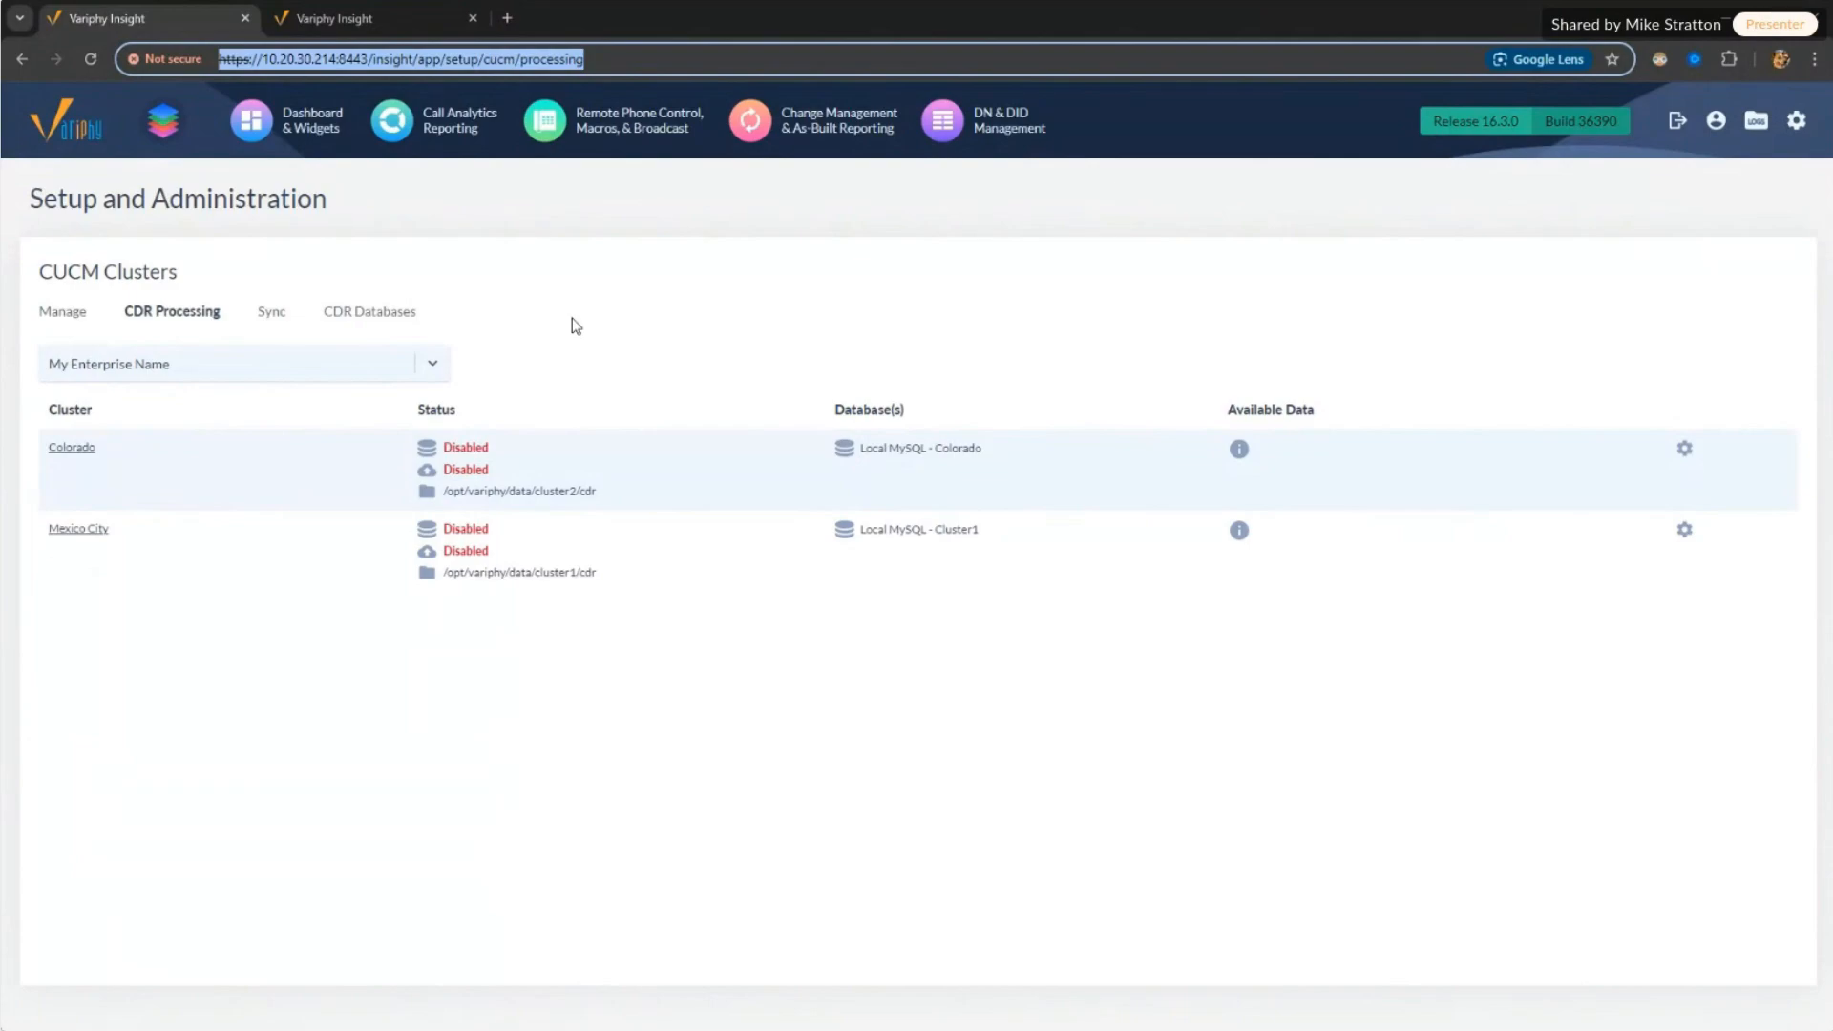
left_click(279, 19)
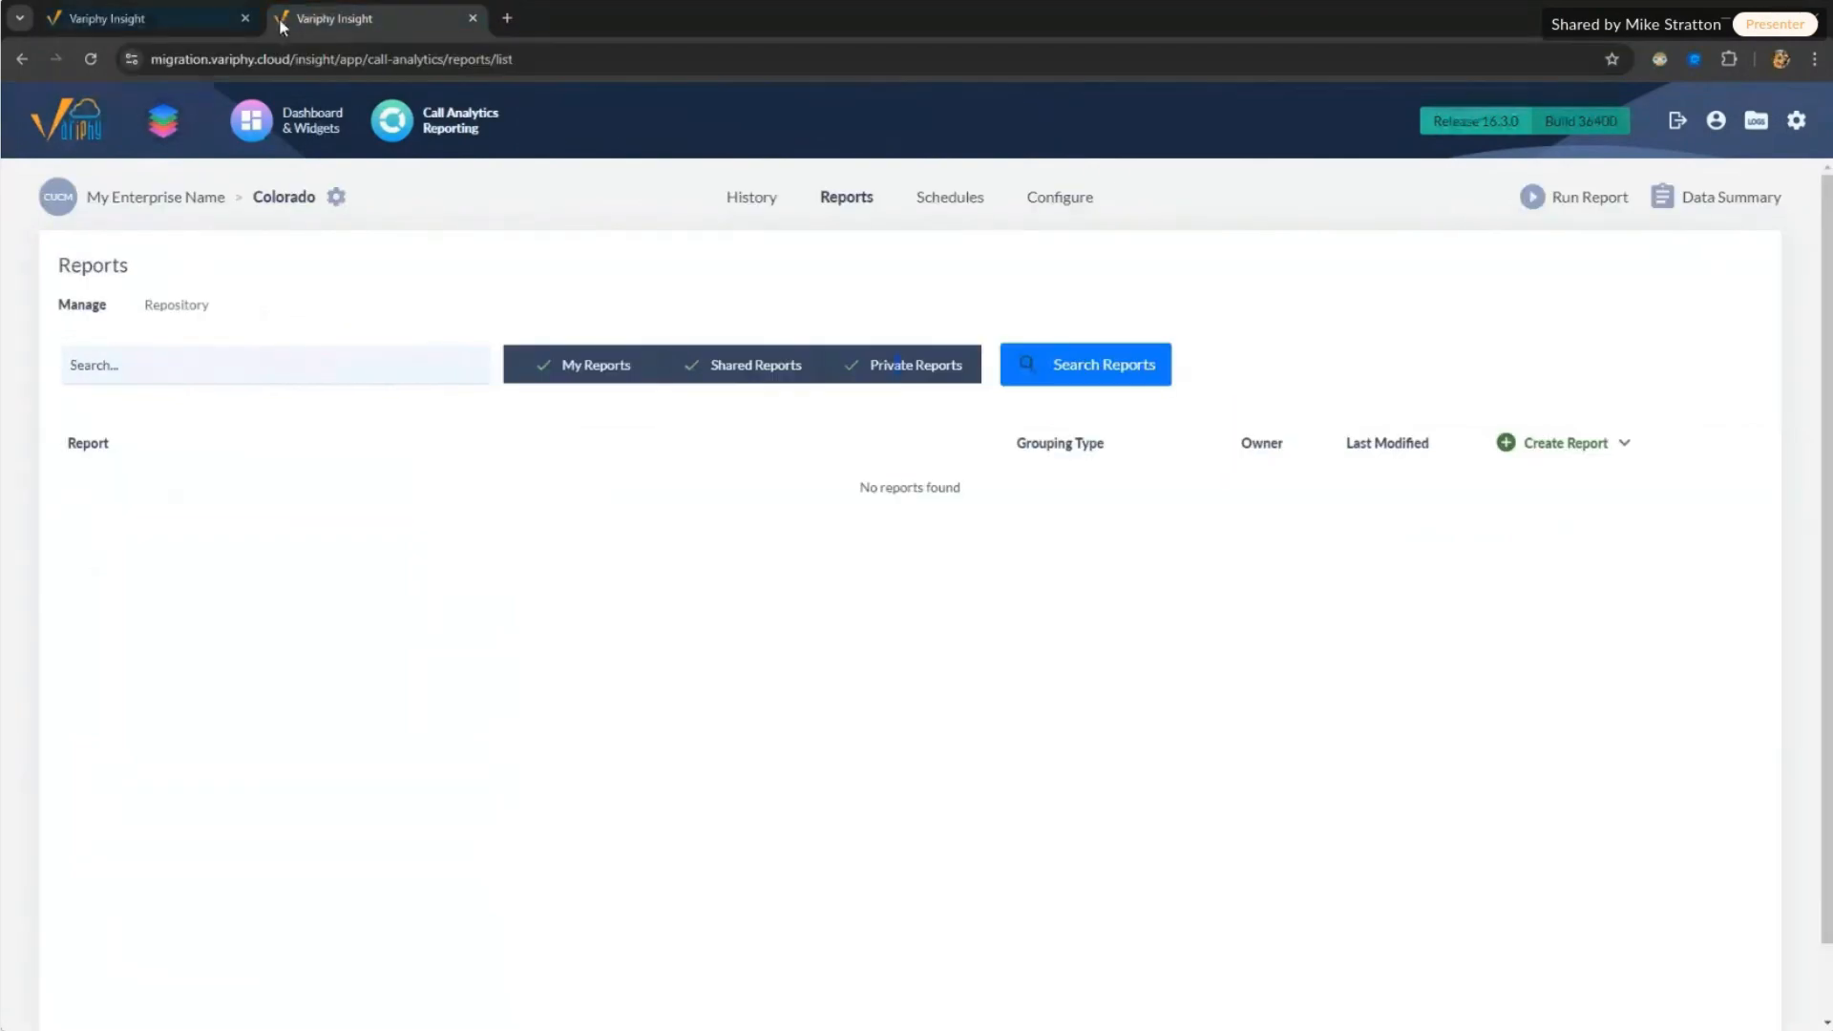
left_click(223, 59)
left_click(224, 59)
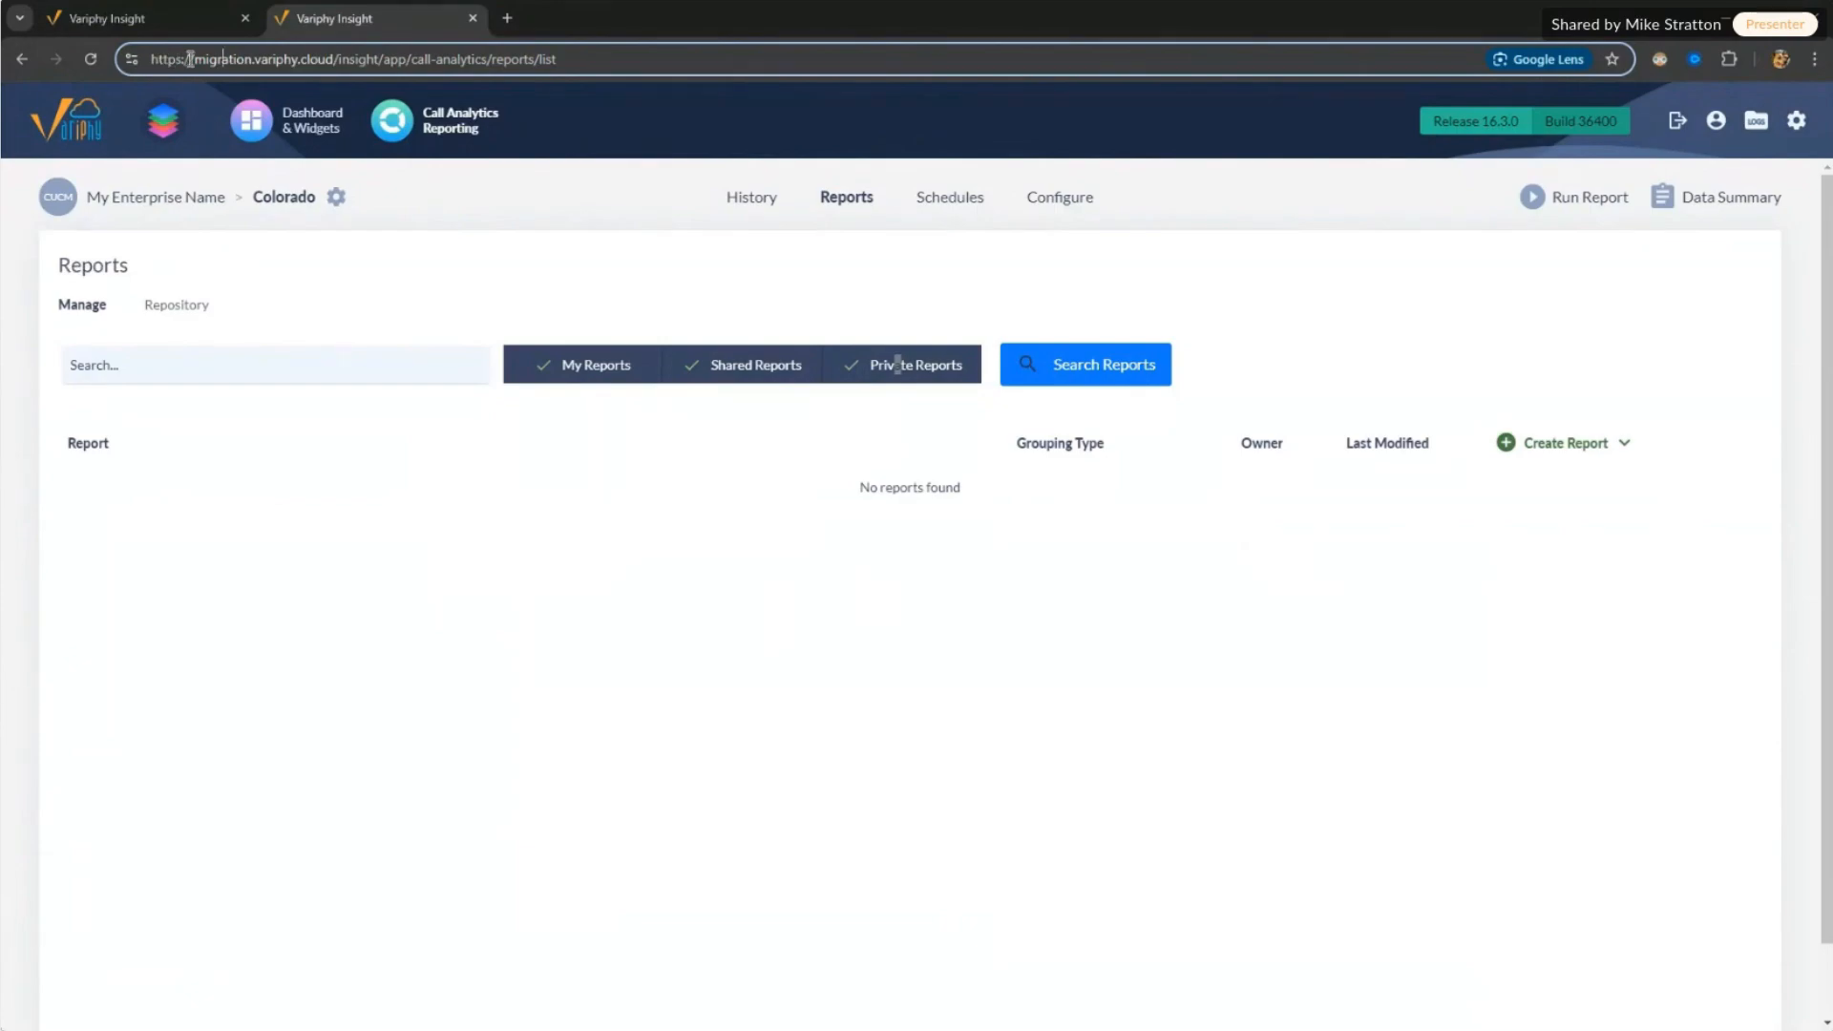
left_click_drag(192, 59, 577, 67)
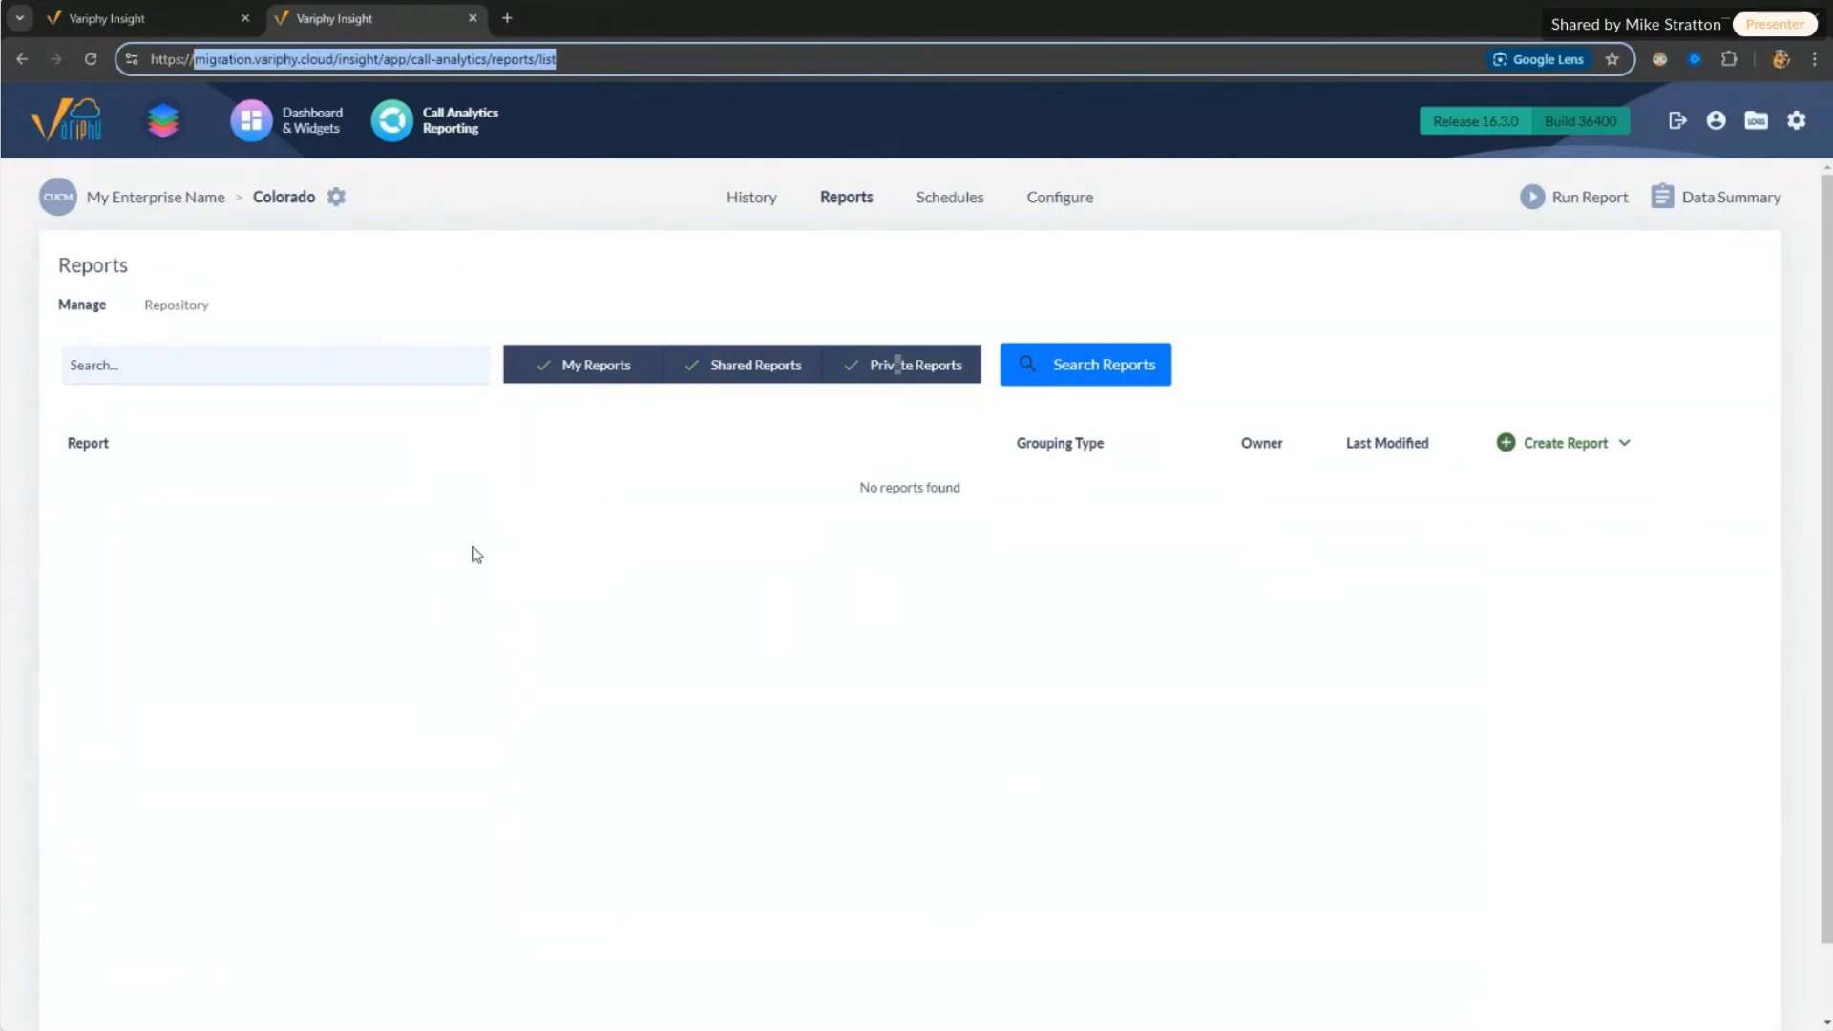
left_click(141, 21)
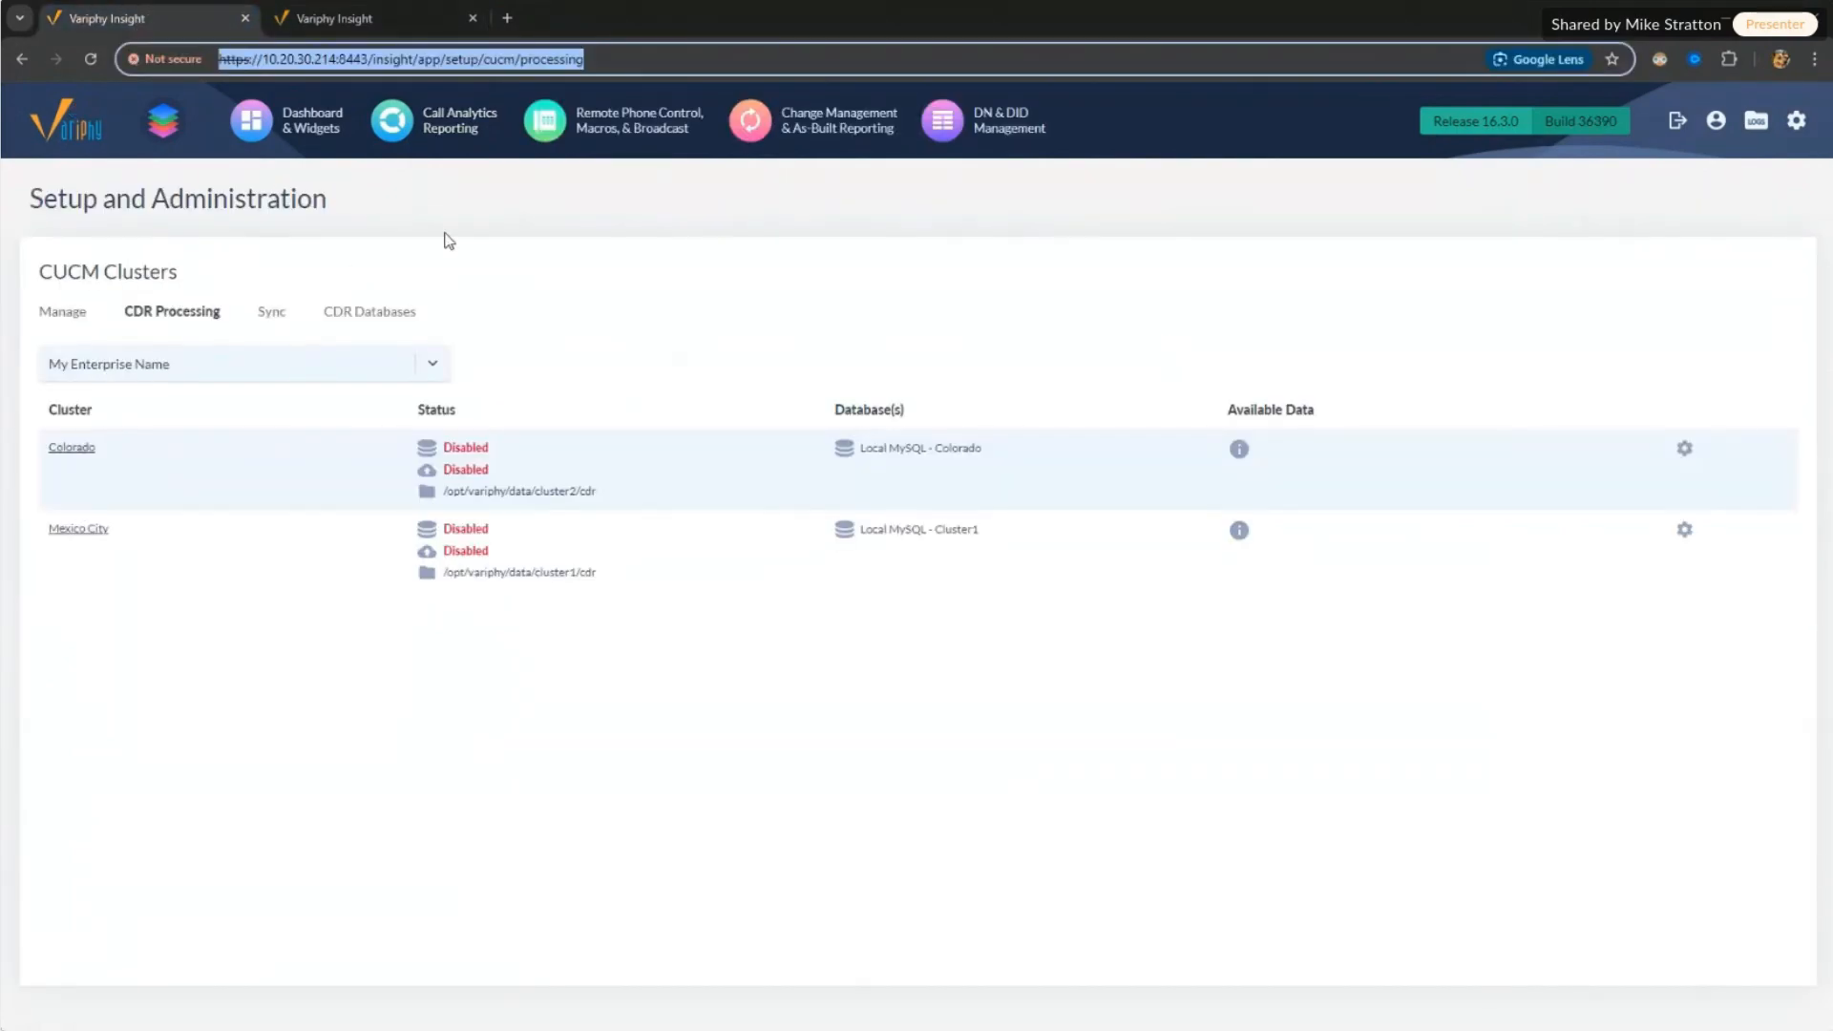
left_click(387, 16)
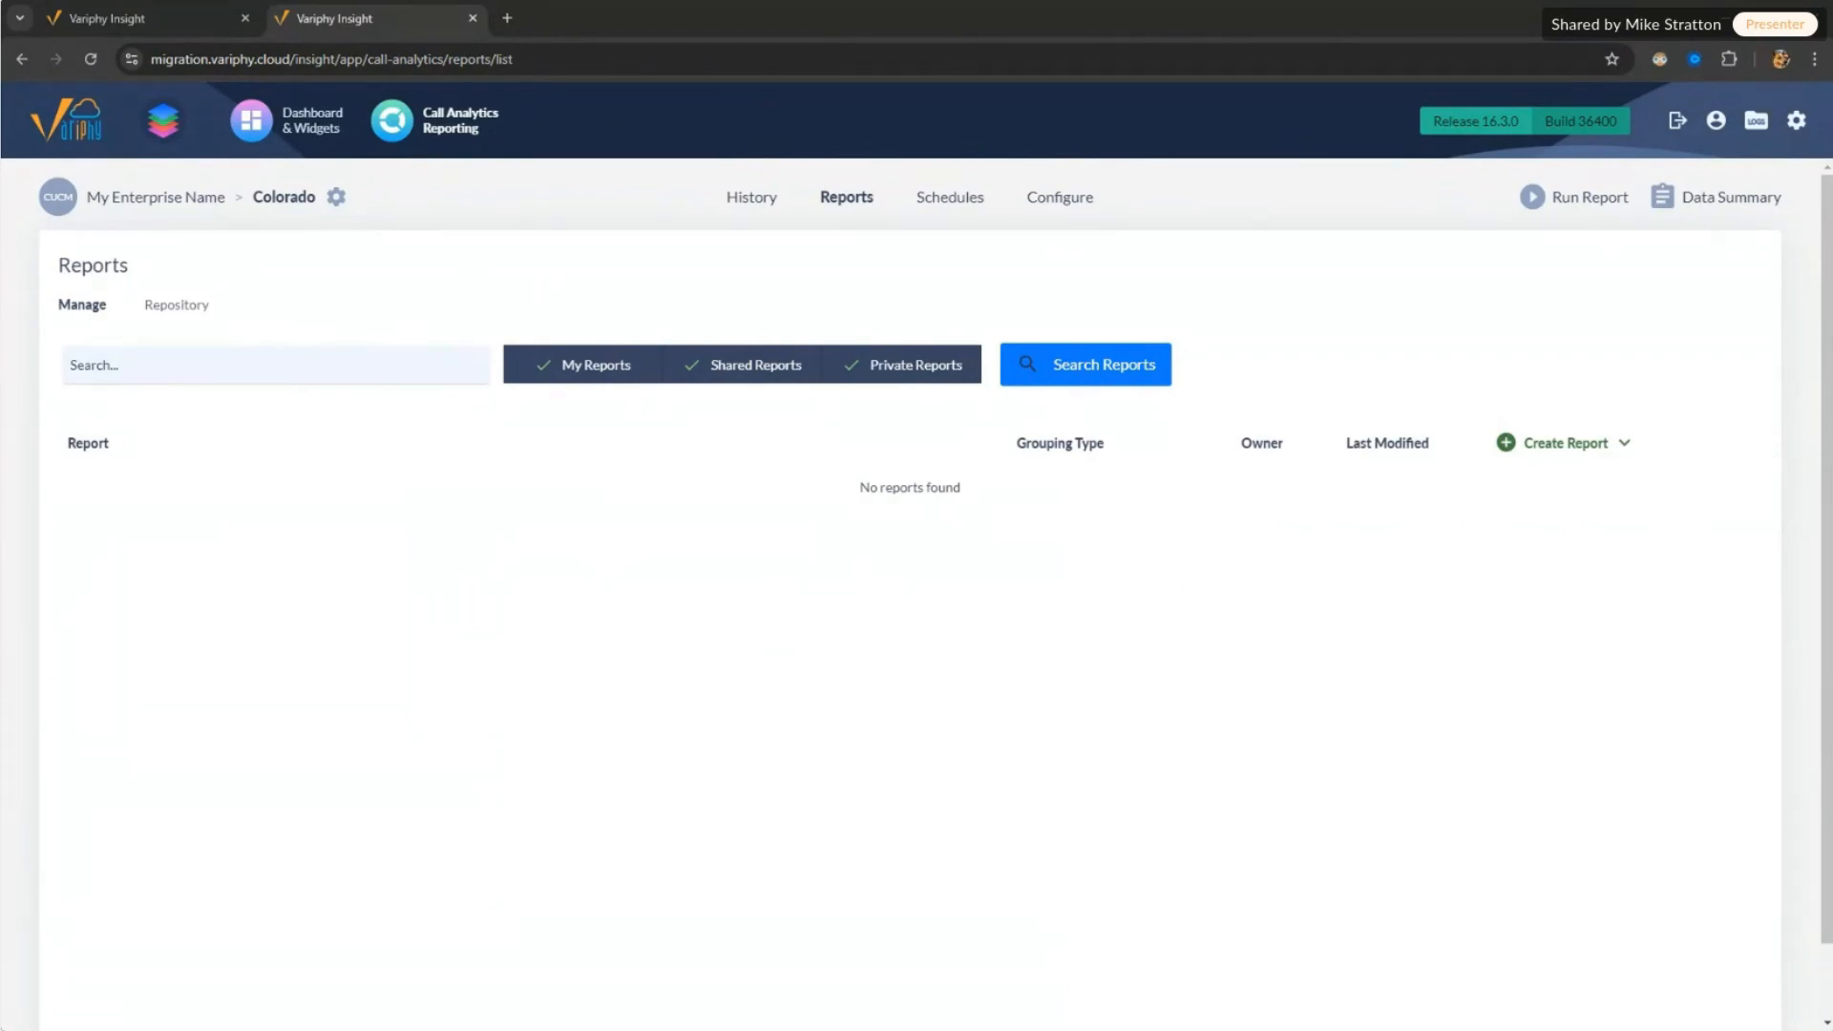
Step: Open the Colorado Call Analytics History search from Dashboard & Widgets, leaving the platform unchanged
left_click(314, 127)
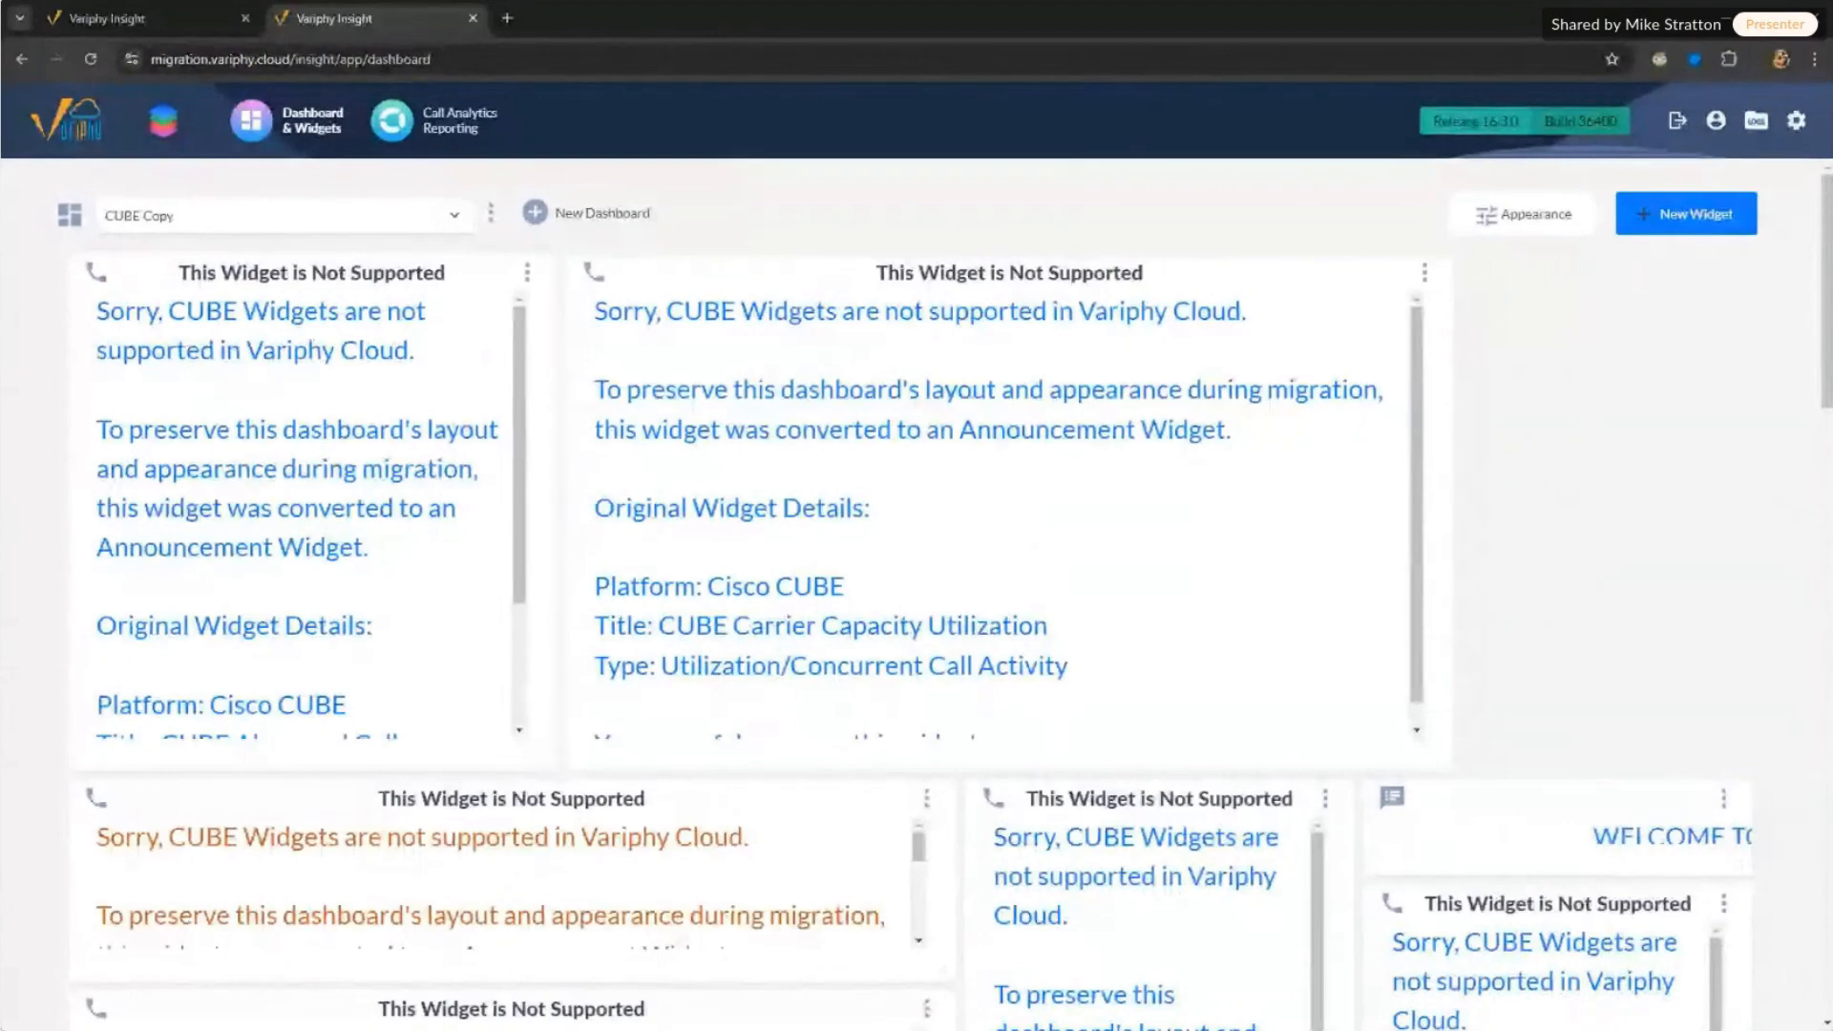
left_click(480, 139)
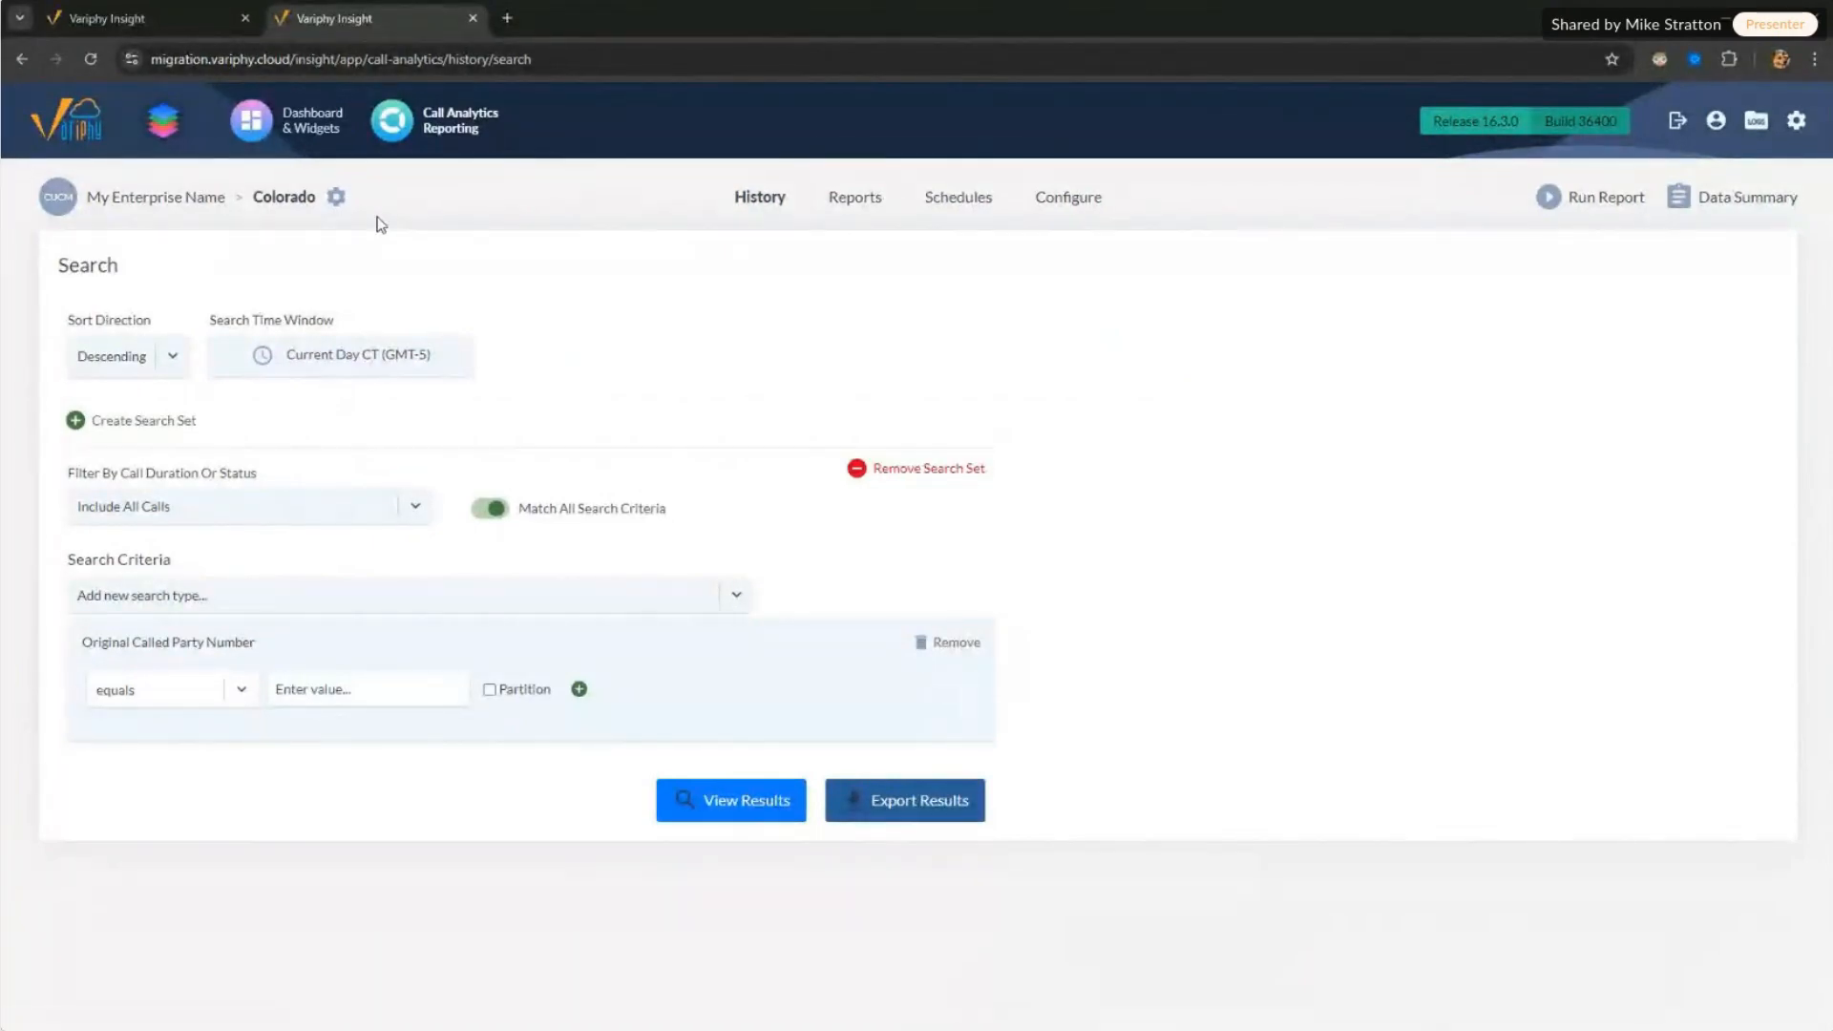
left_click(336, 197)
left_click(904, 574)
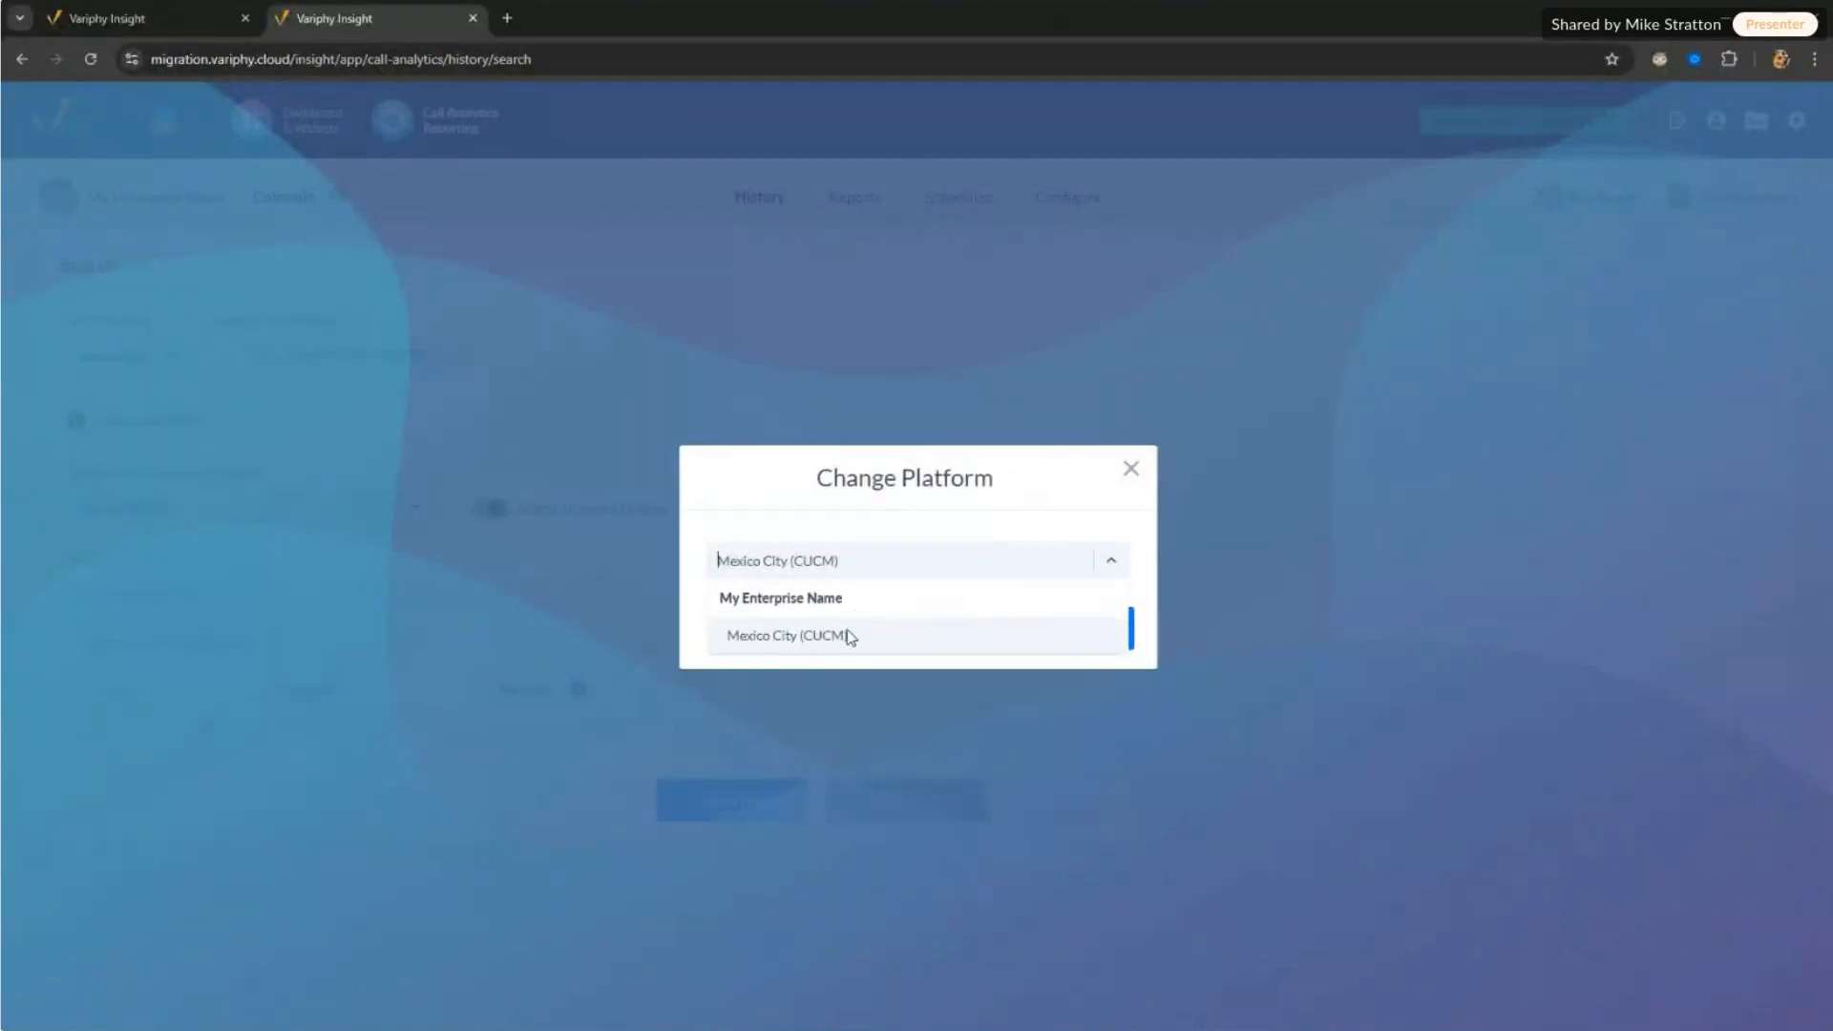
left_click(1131, 470)
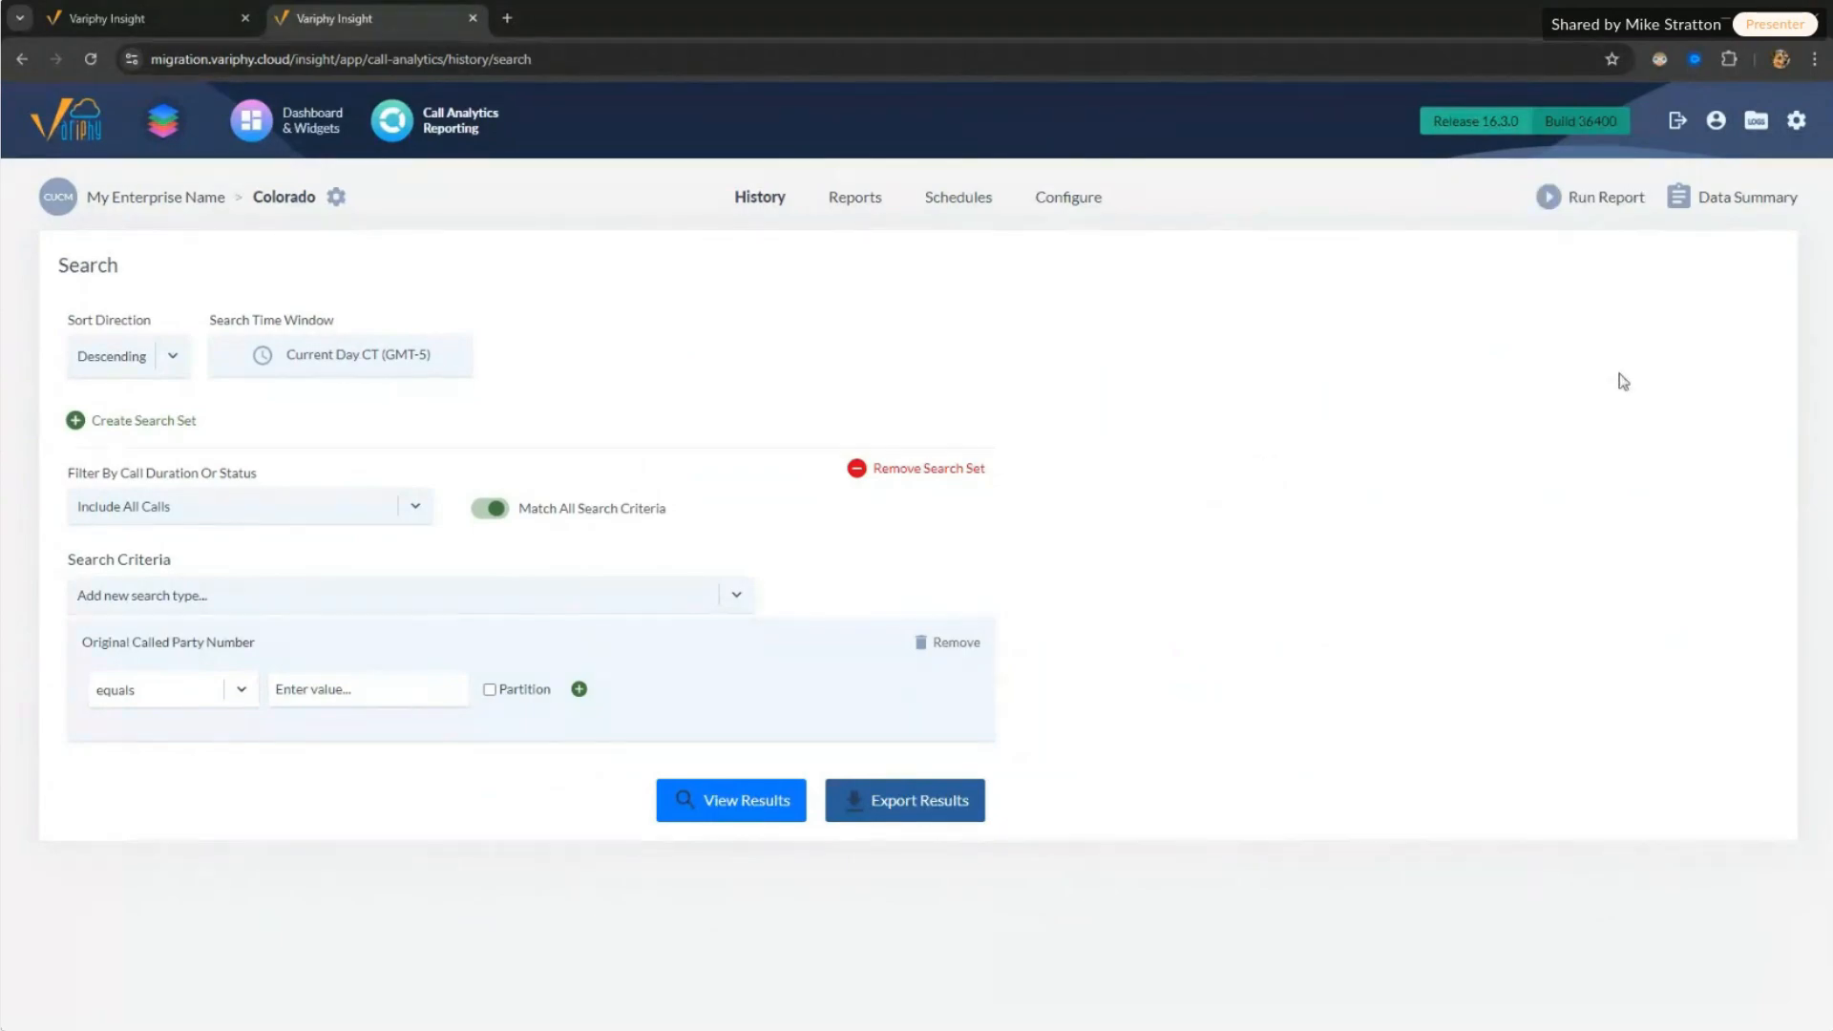
mouse_move(1802, 140)
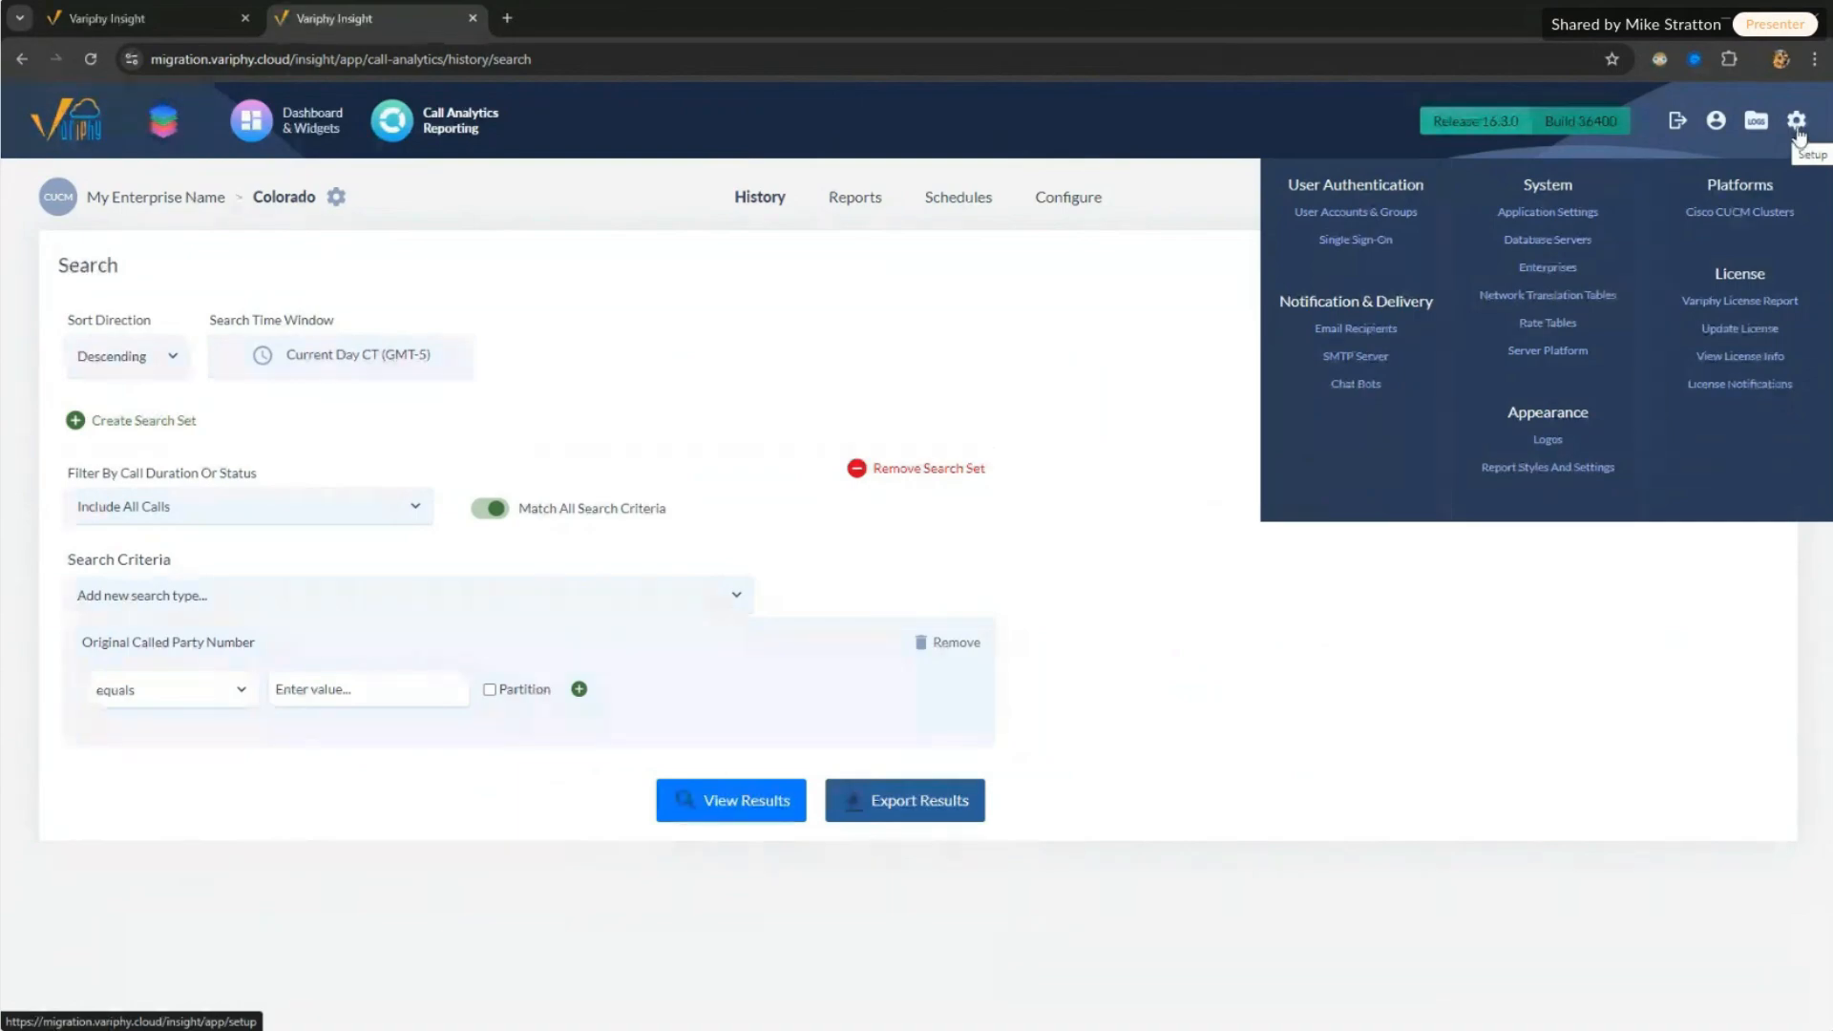
Step: Switch back to the on-premises server's CUCM Clusters CDR Processing tab
left_click(191, 18)
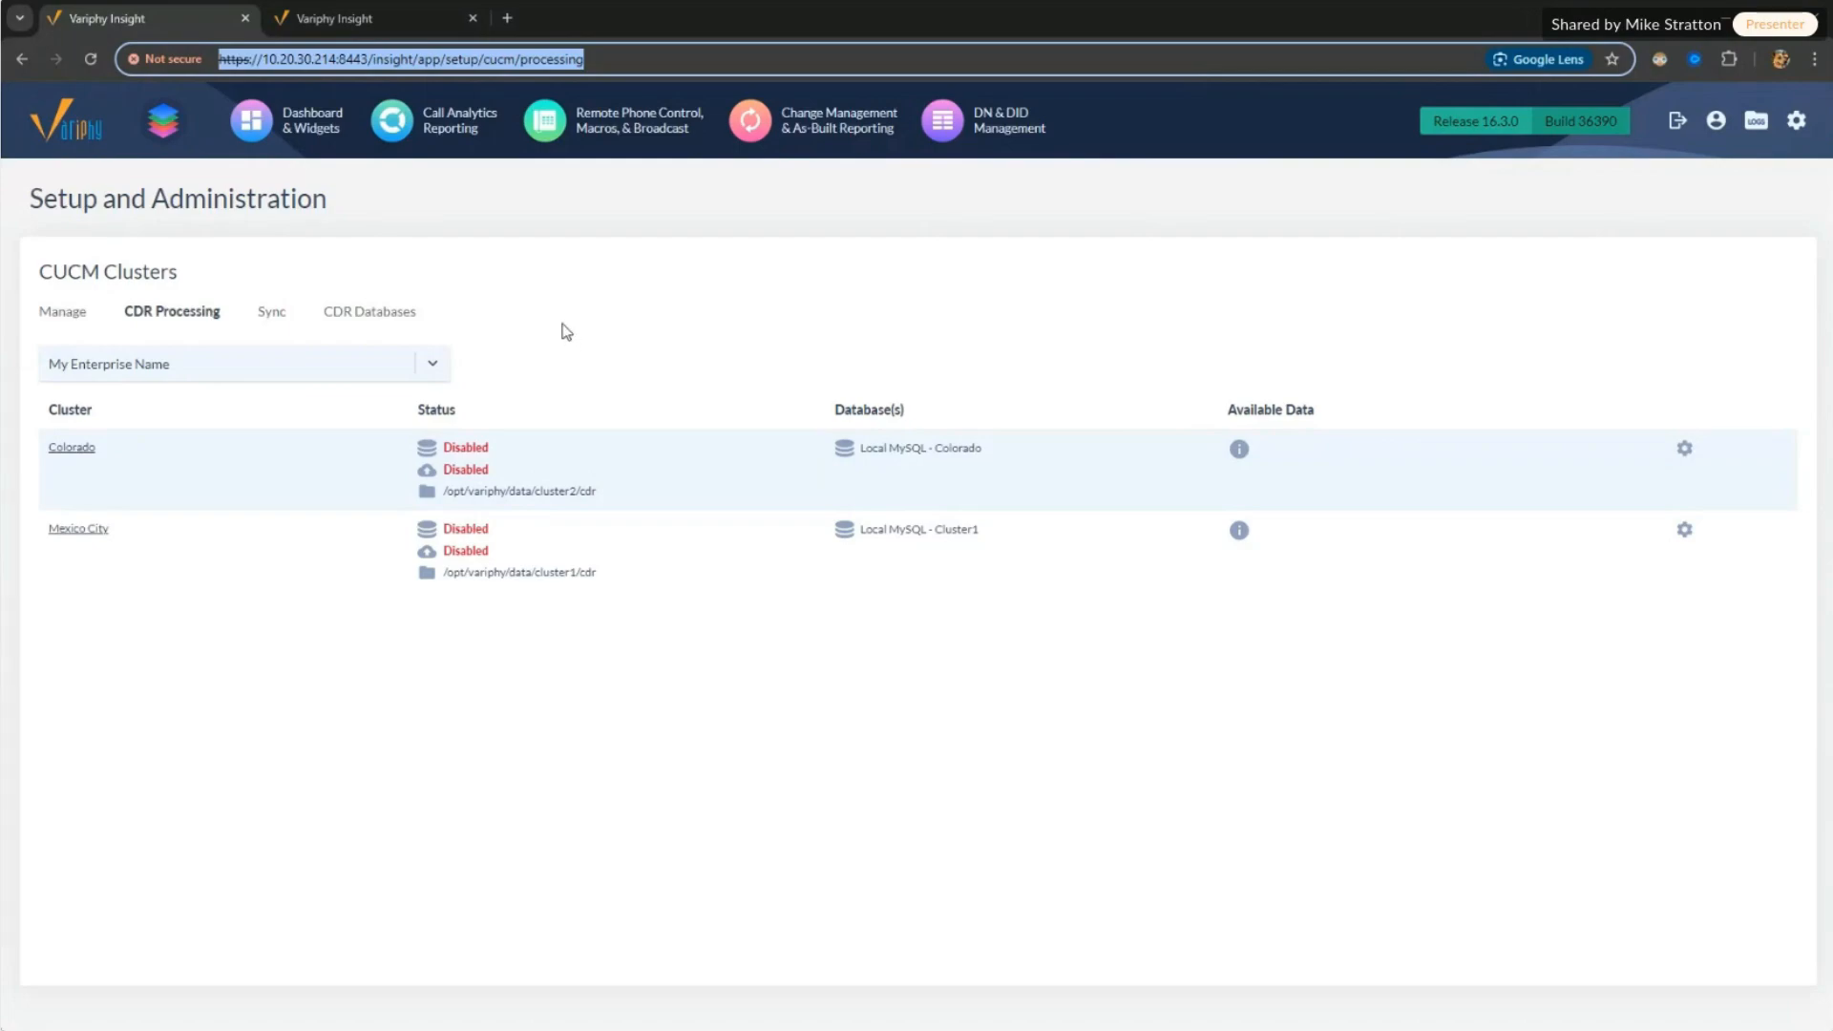
Step: Choose Cisco CUCM Clusters from the gear menu, landing on the expired session's sign-in page
left_click(656, 375)
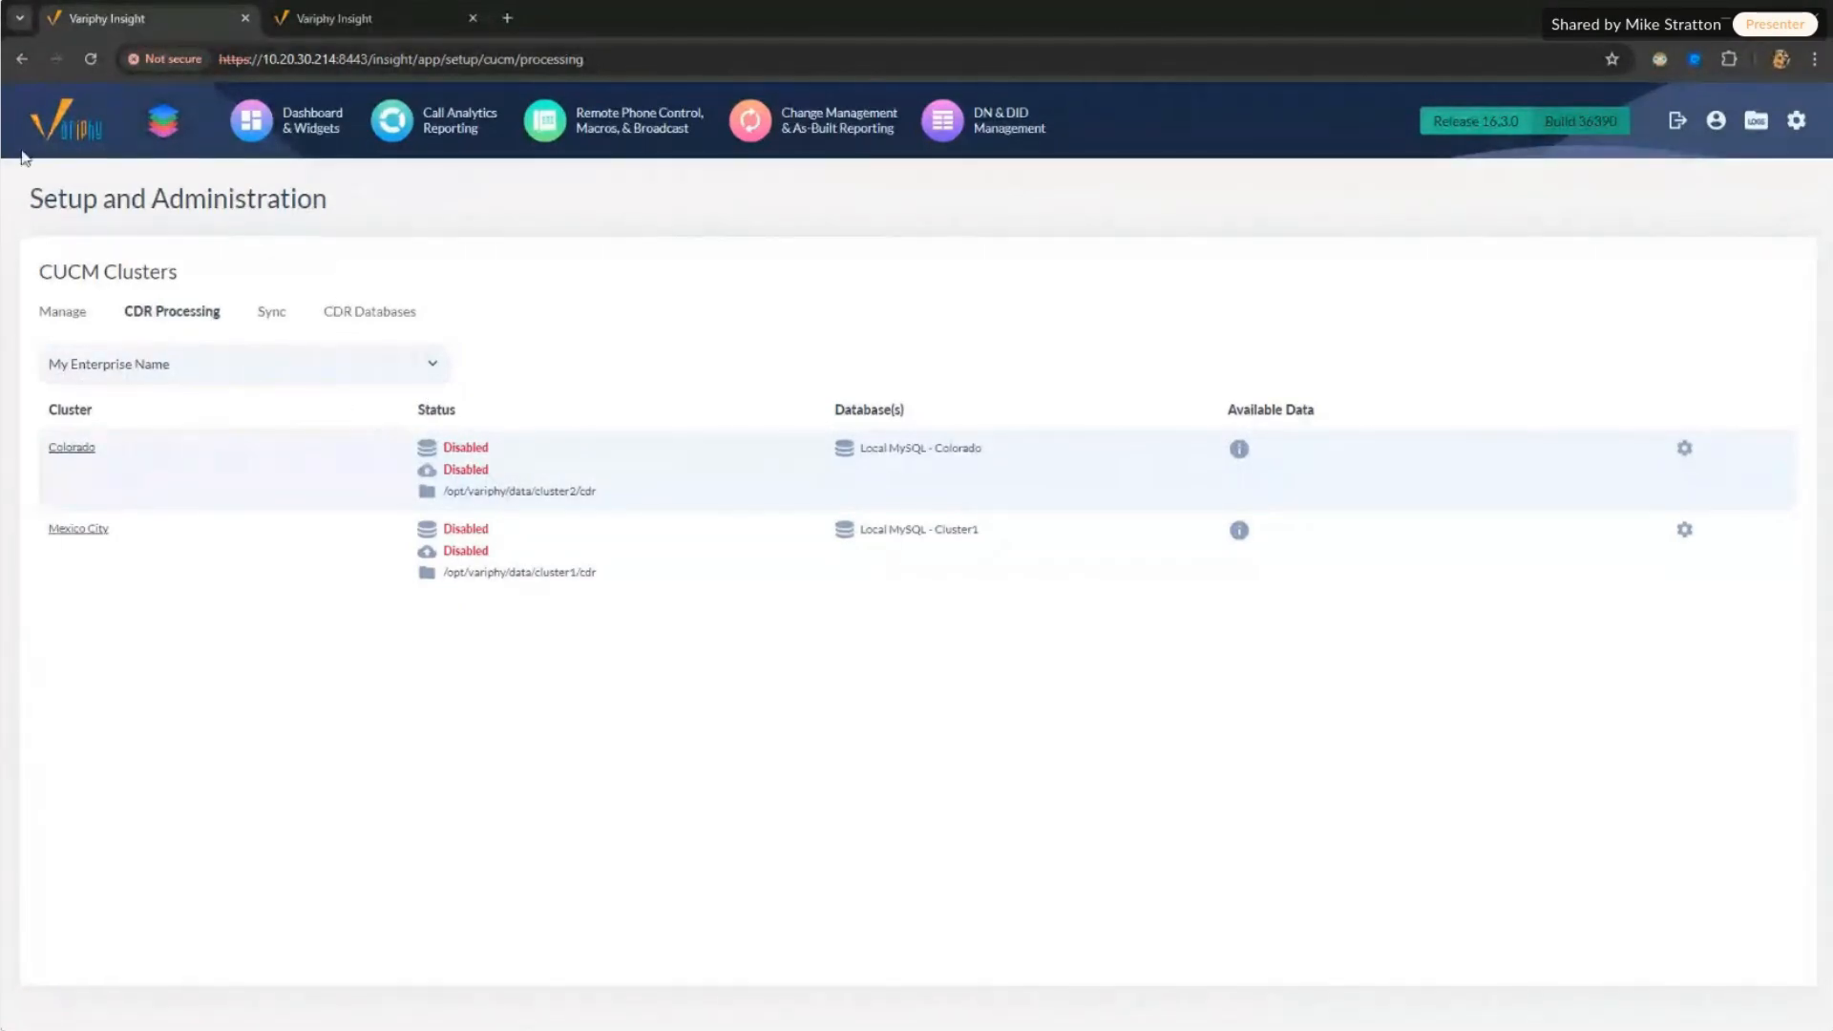
left_click_drag(58, 200, 312, 201)
mouse_move(1797, 129)
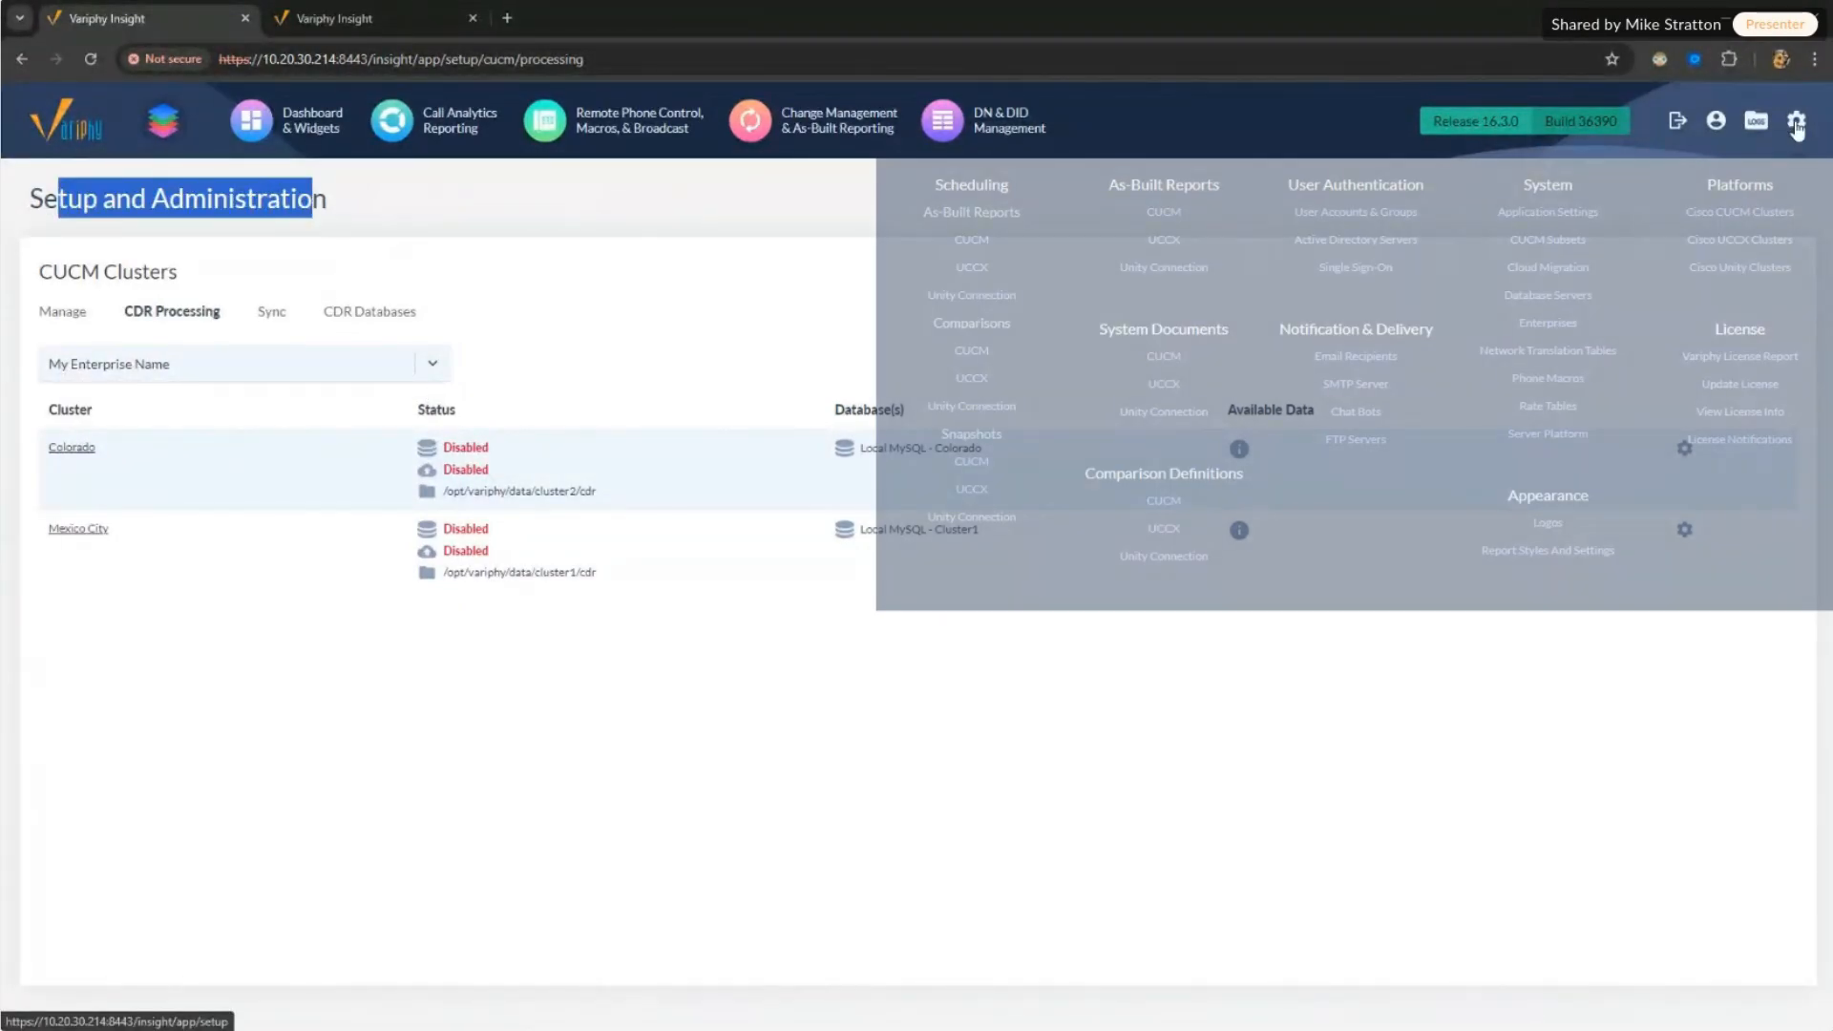
left_click(1757, 213)
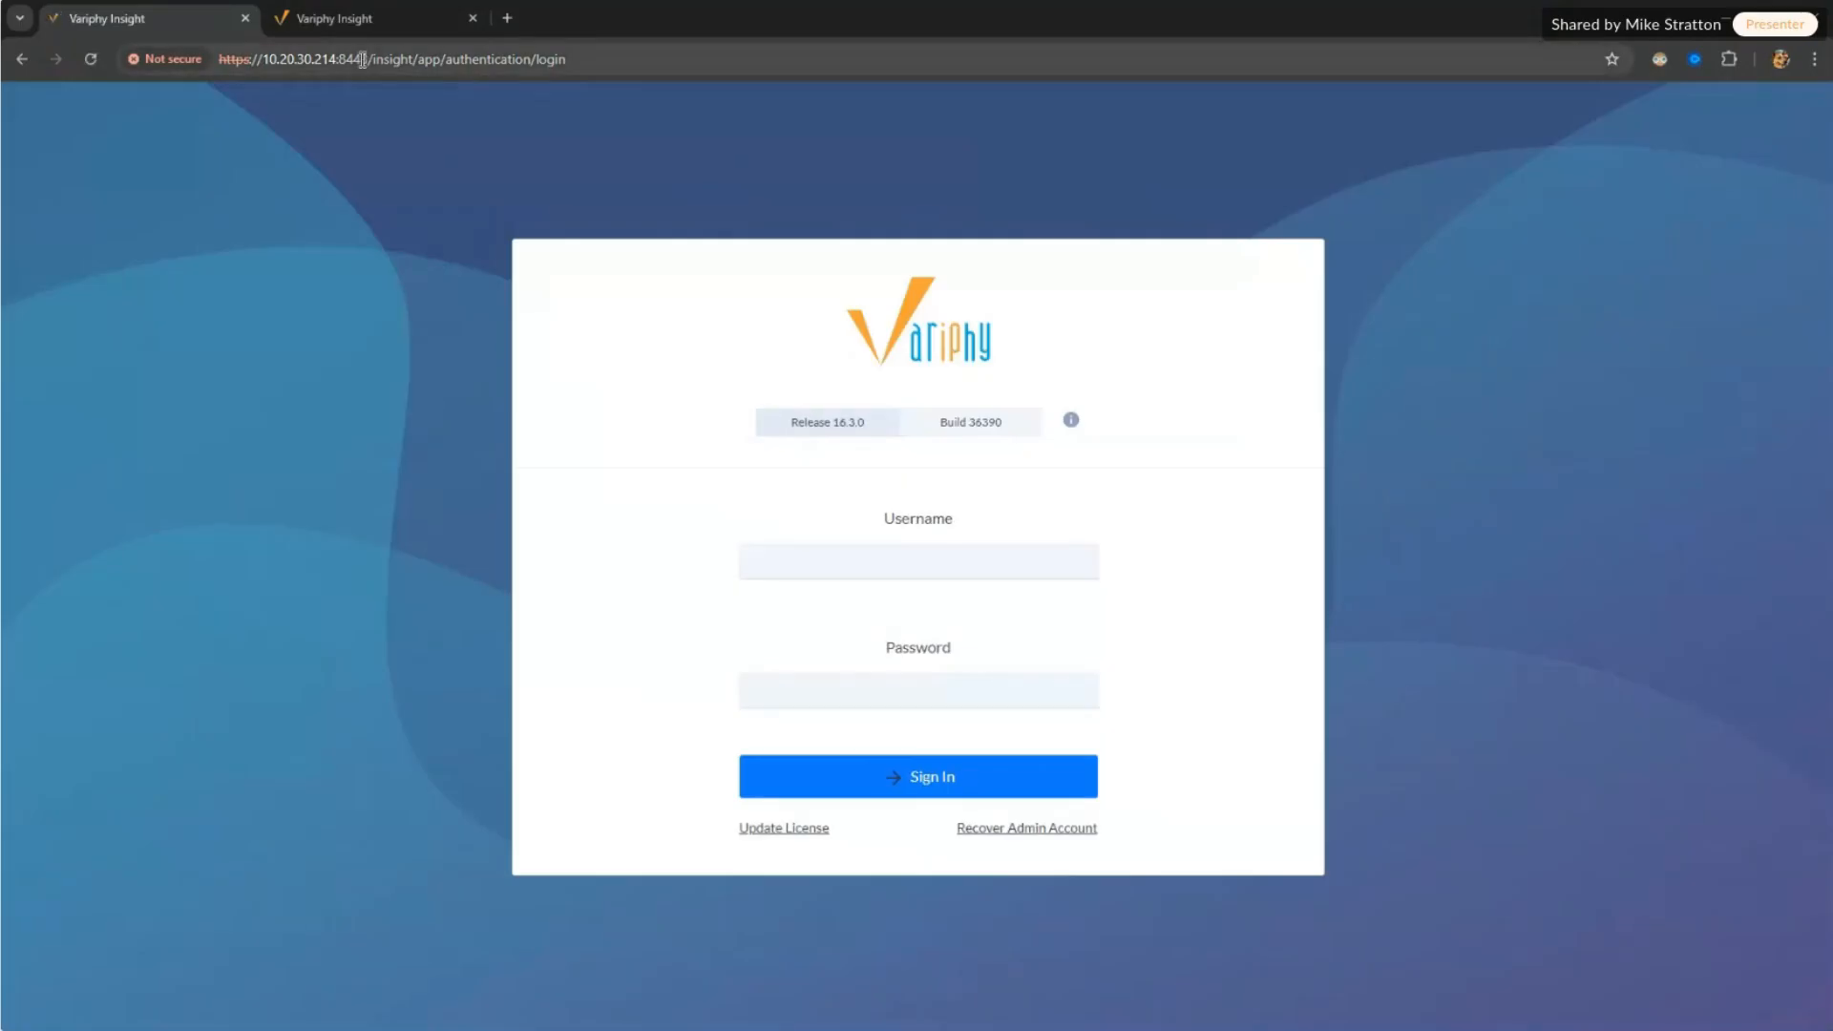
Step: Sign in with the saved username and password, then go to the Cisco CUCM Clusters page
left_click(789, 563)
left_click(842, 608)
left_click(840, 687)
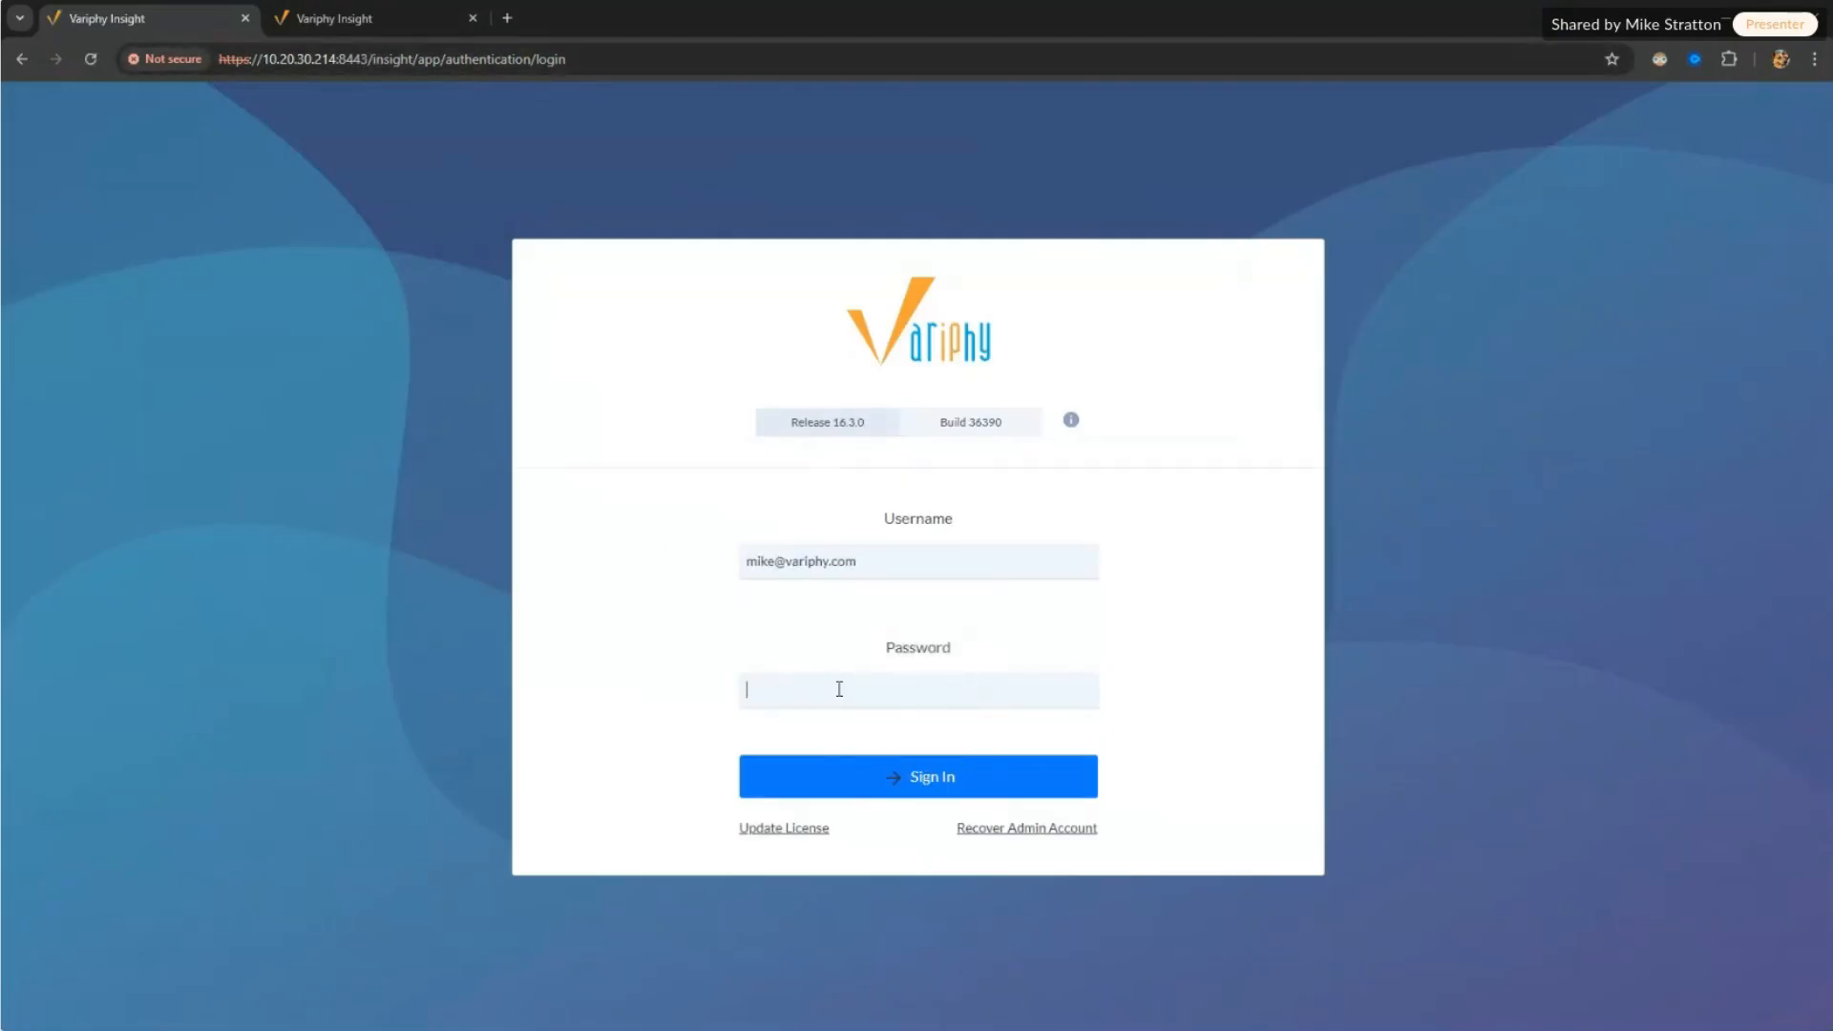
type("••••••••••")
key("Return")
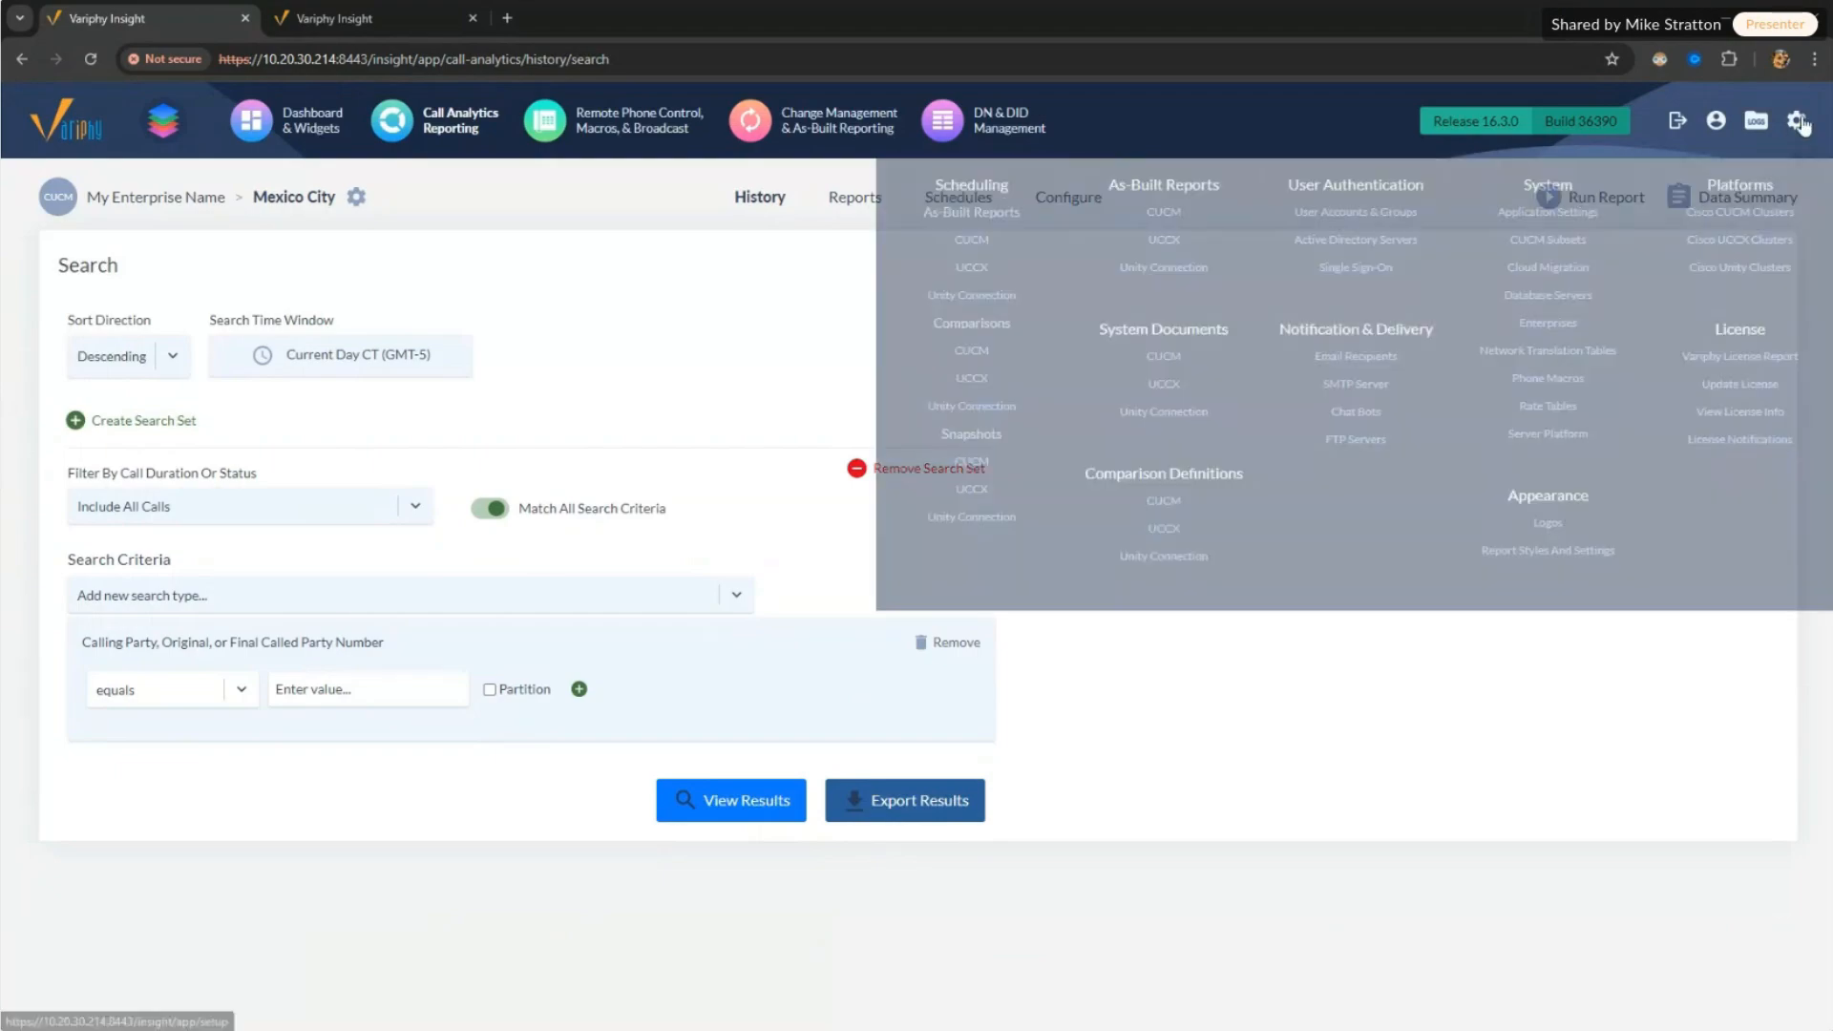
left_click(1795, 120)
left_click(1743, 212)
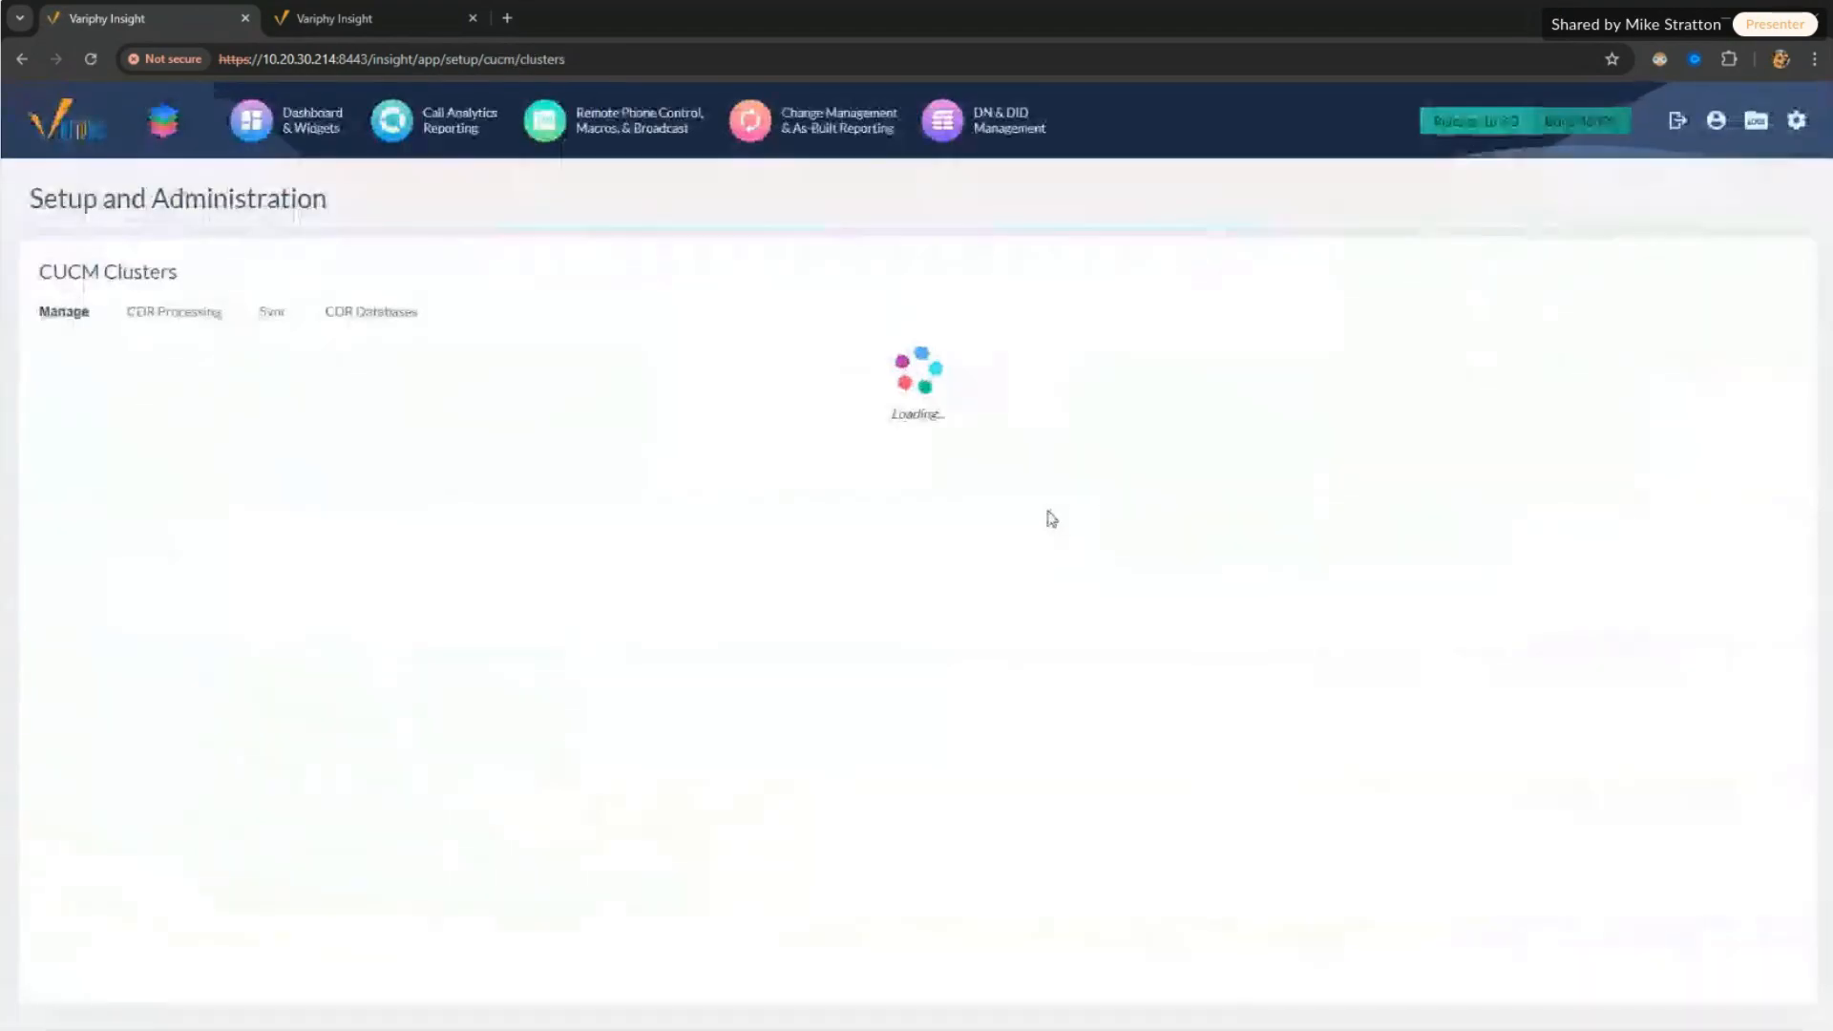
Step: Toggle Colorado's Enable Cloud Processing on and off, then cancel, leaving Colorado and Mexico City disabled
left_click(166, 316)
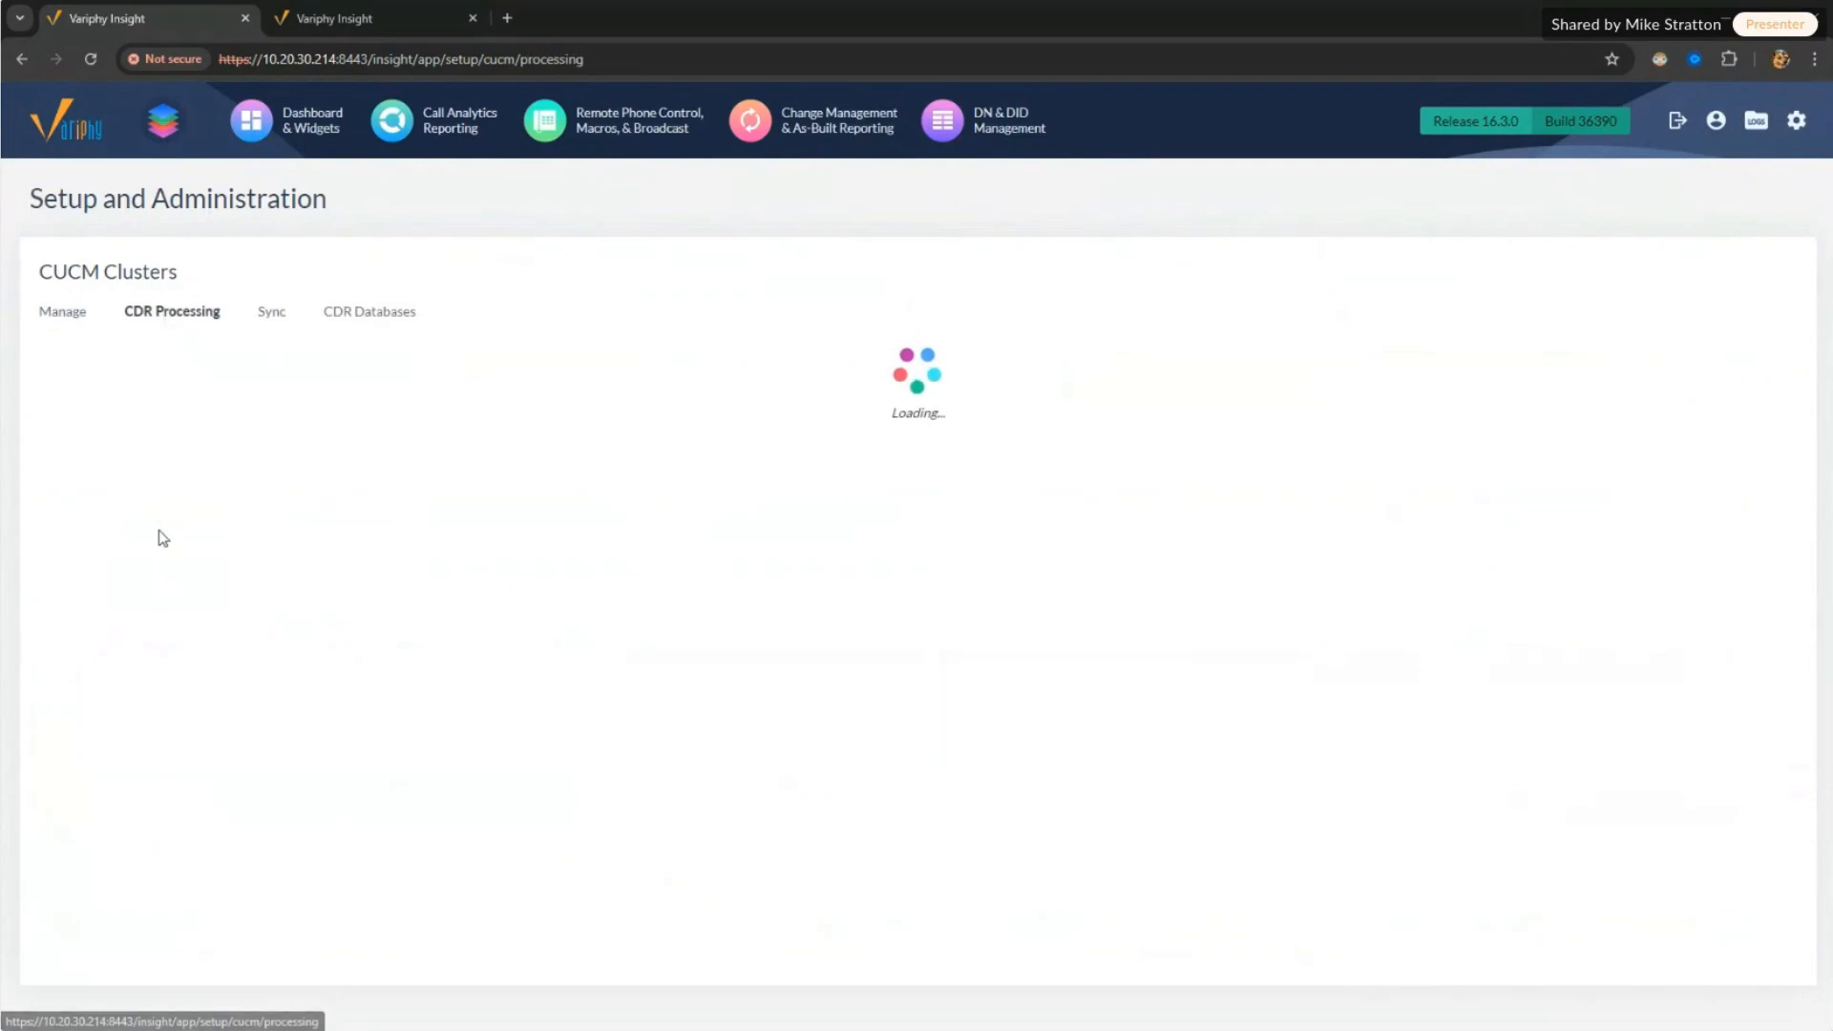
left_click(71, 452)
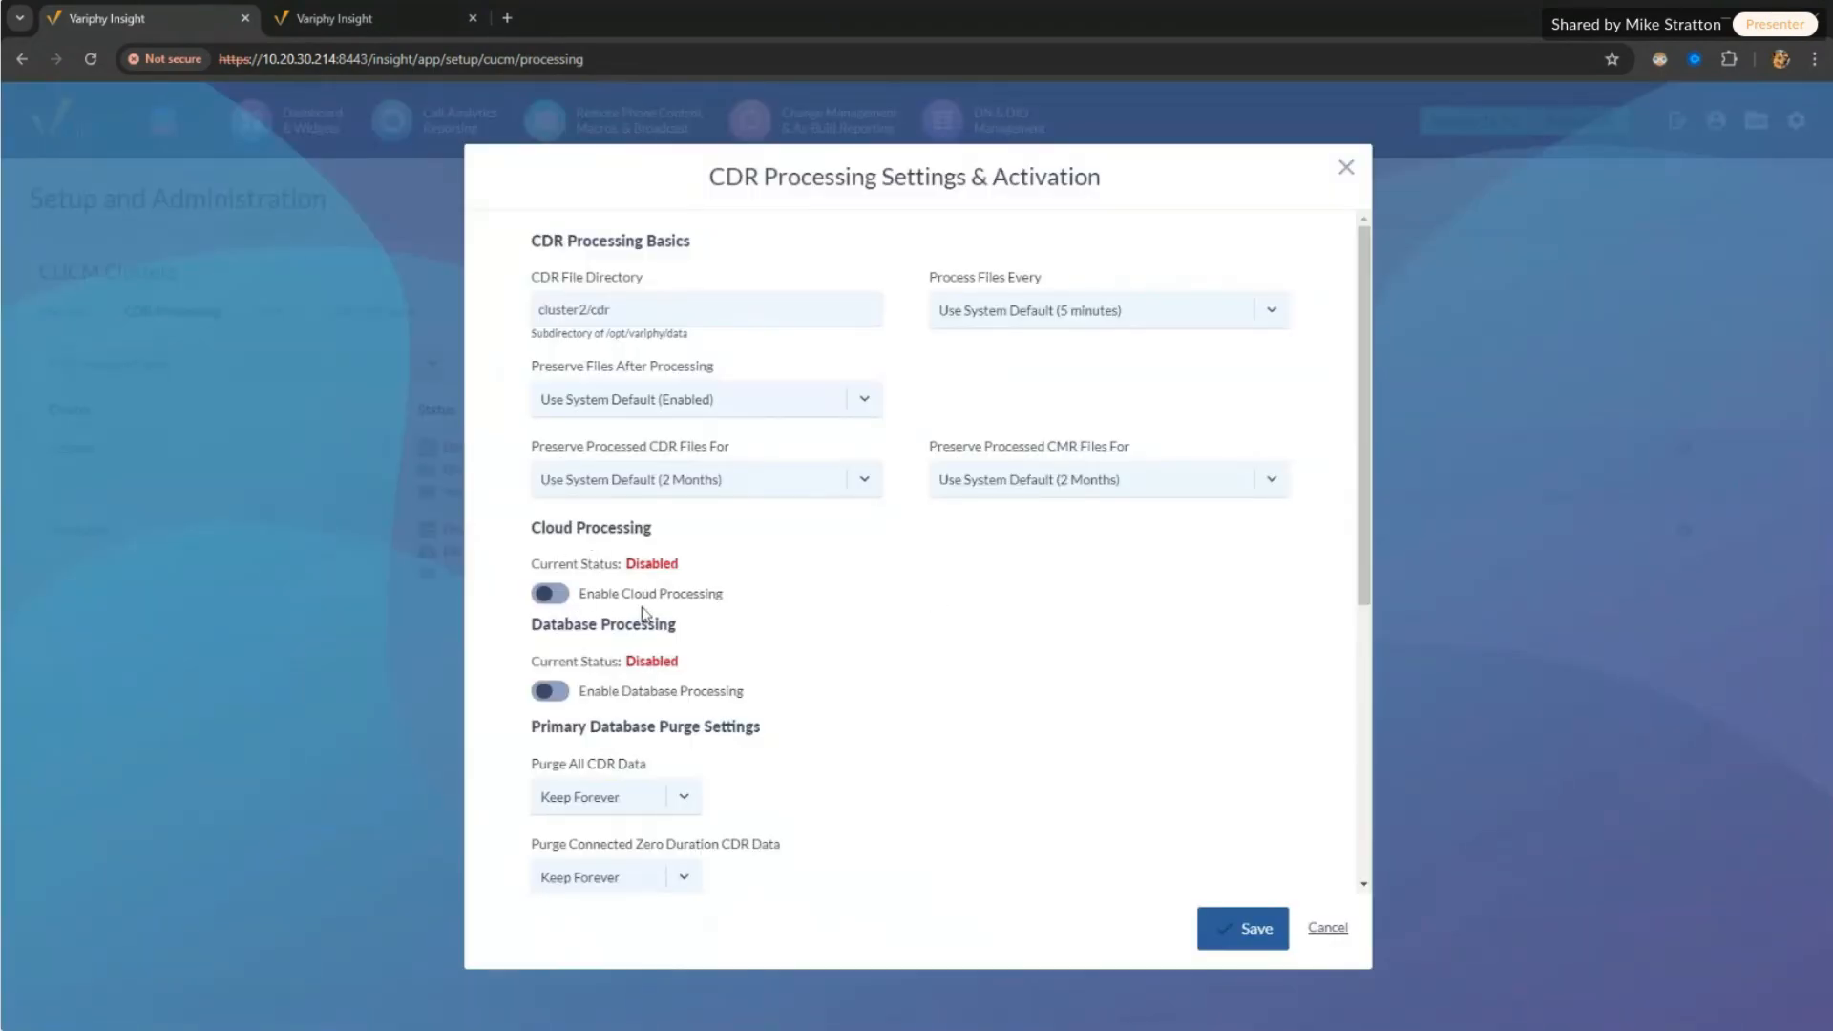
left_click(561, 596)
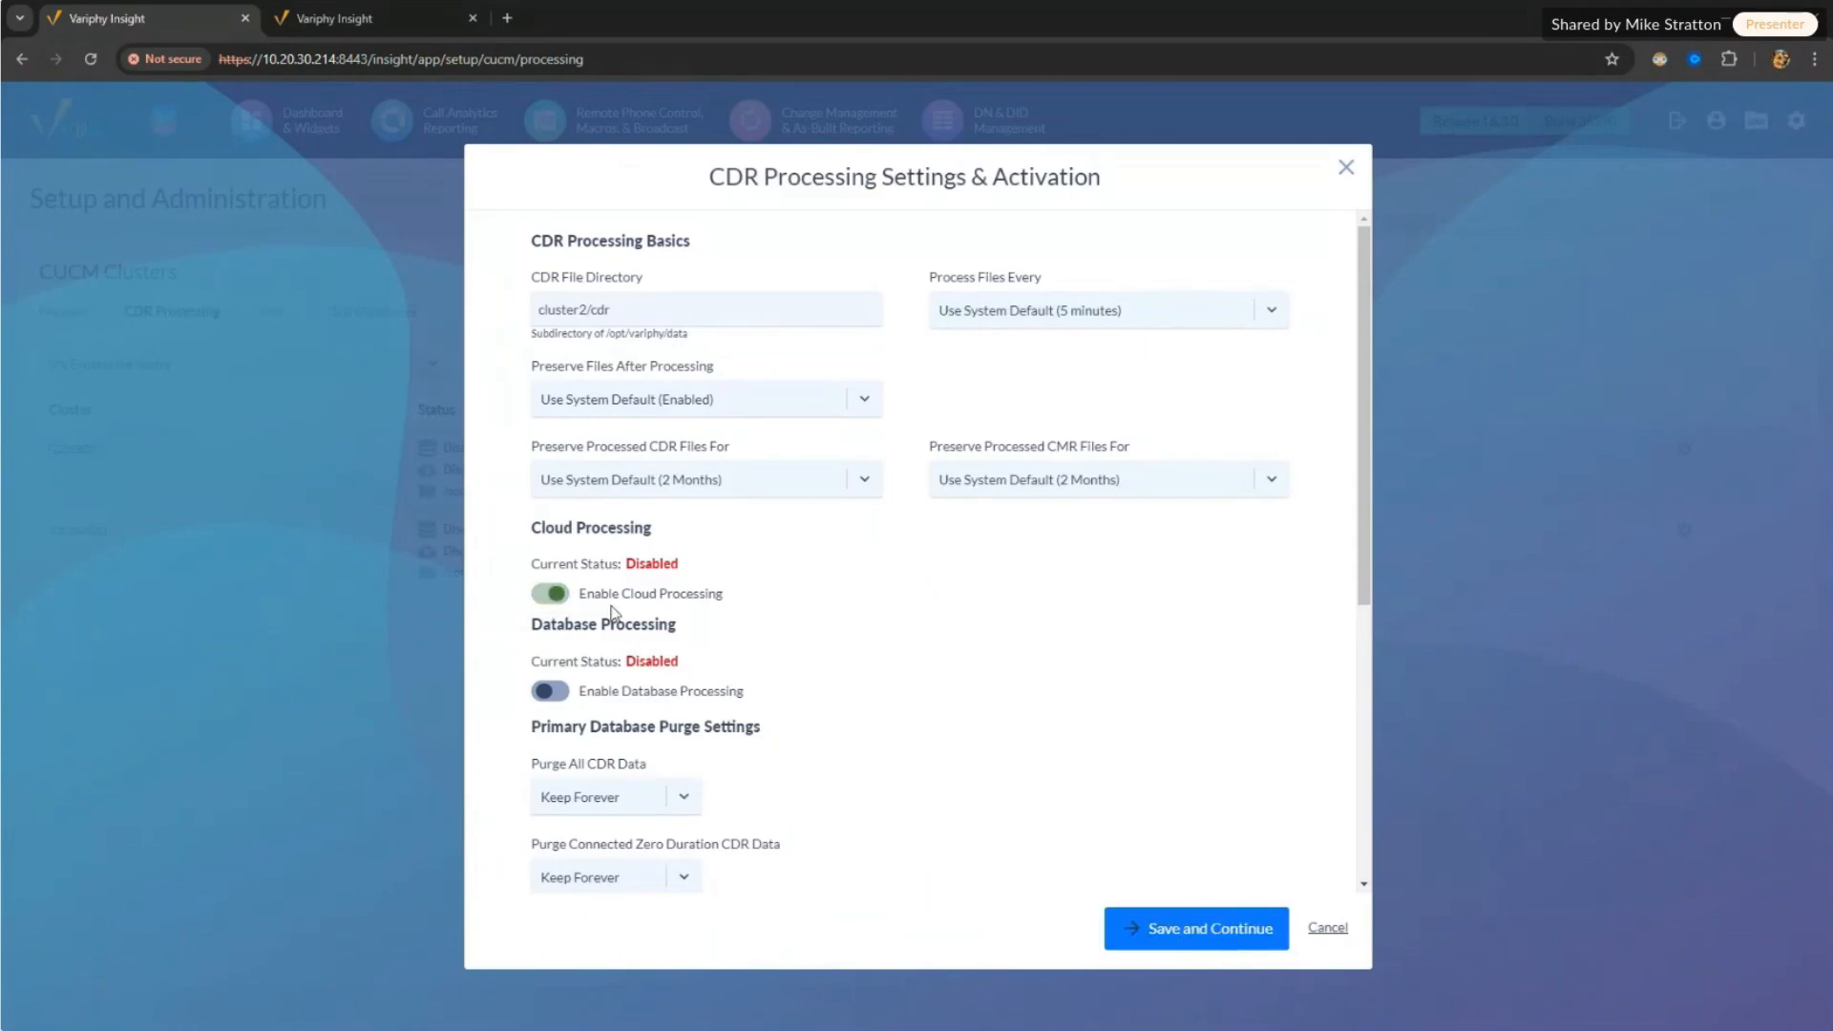
left_click(554, 595)
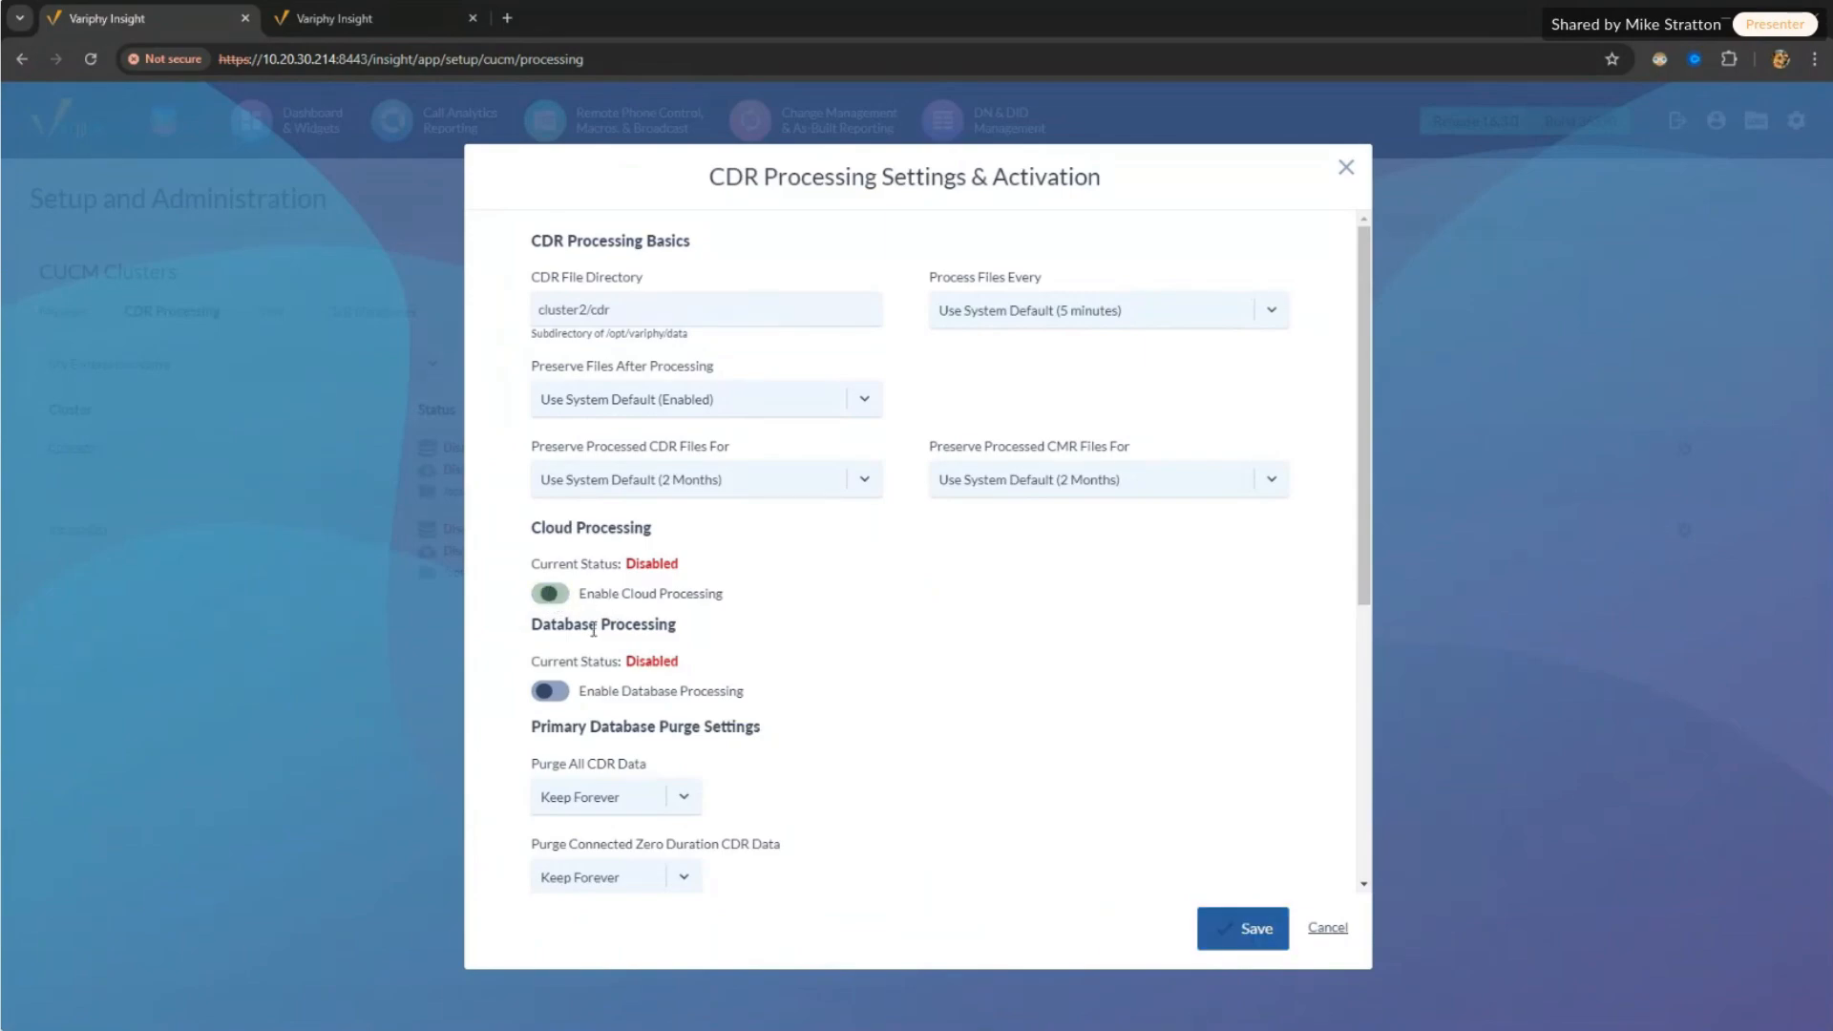
left_click(1327, 927)
left_click_drag(441, 470, 506, 475)
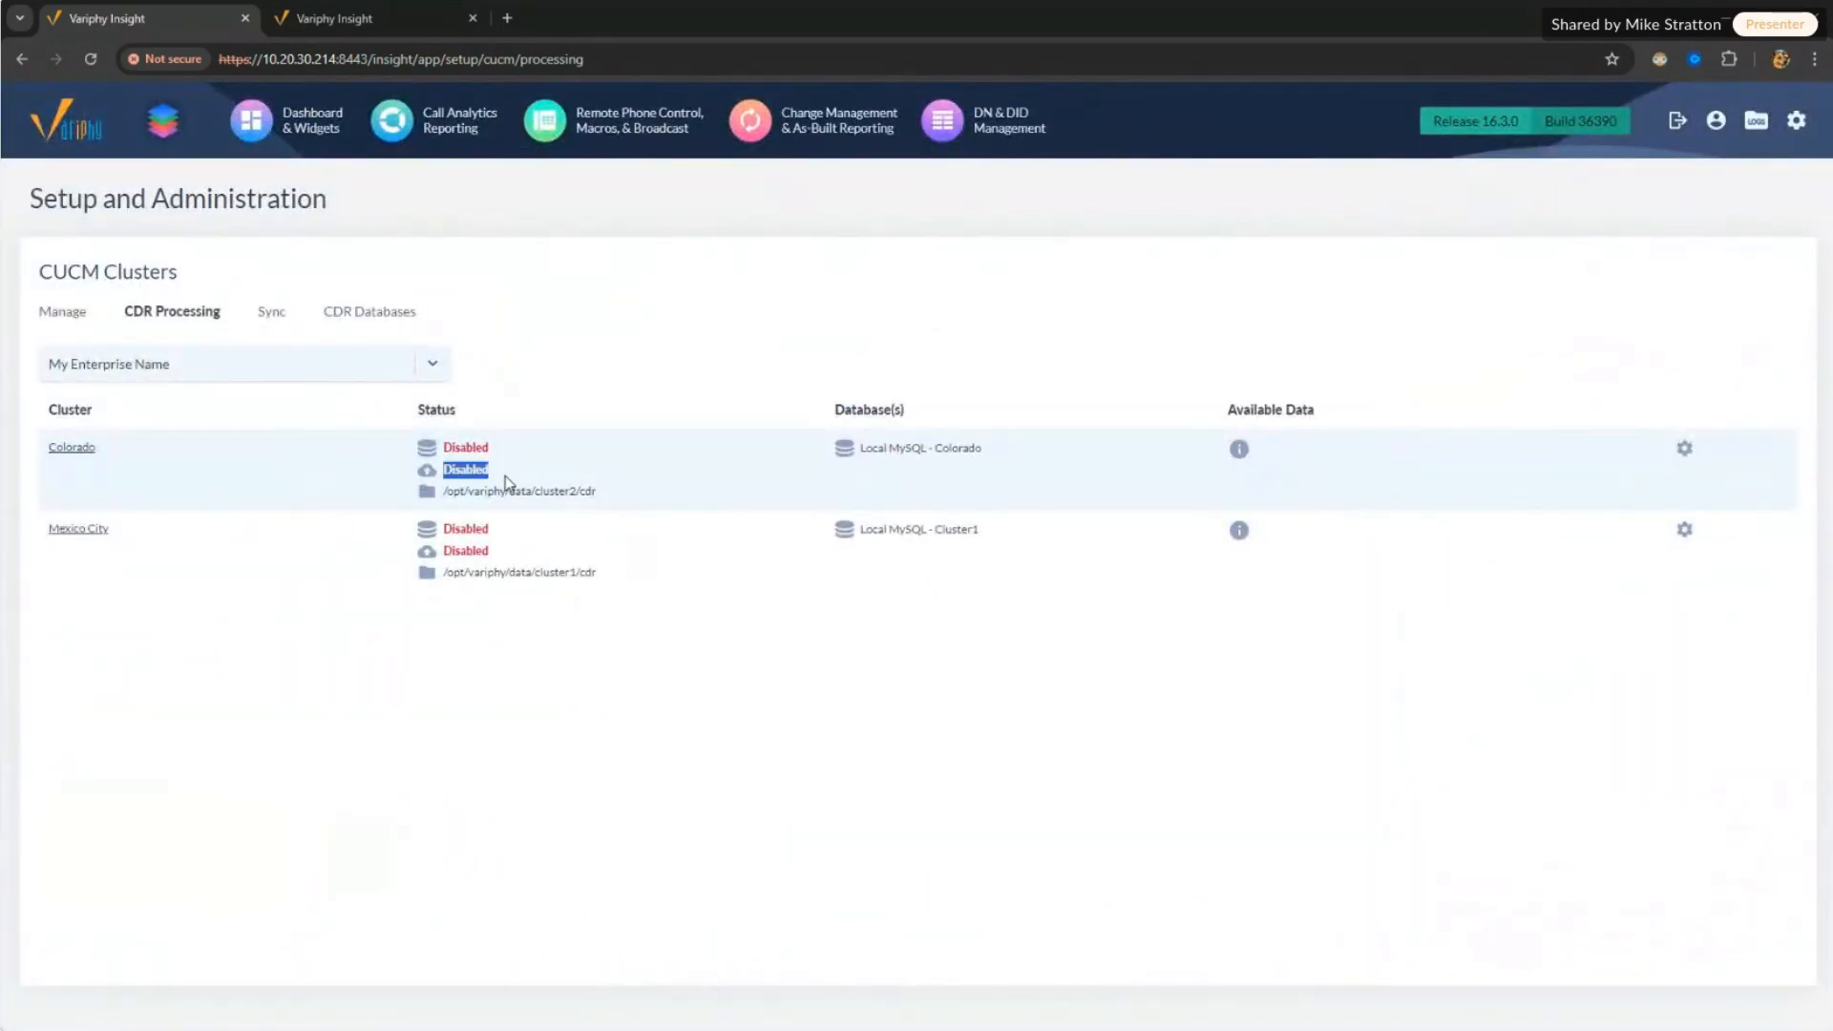
left_click_drag(441, 551, 517, 557)
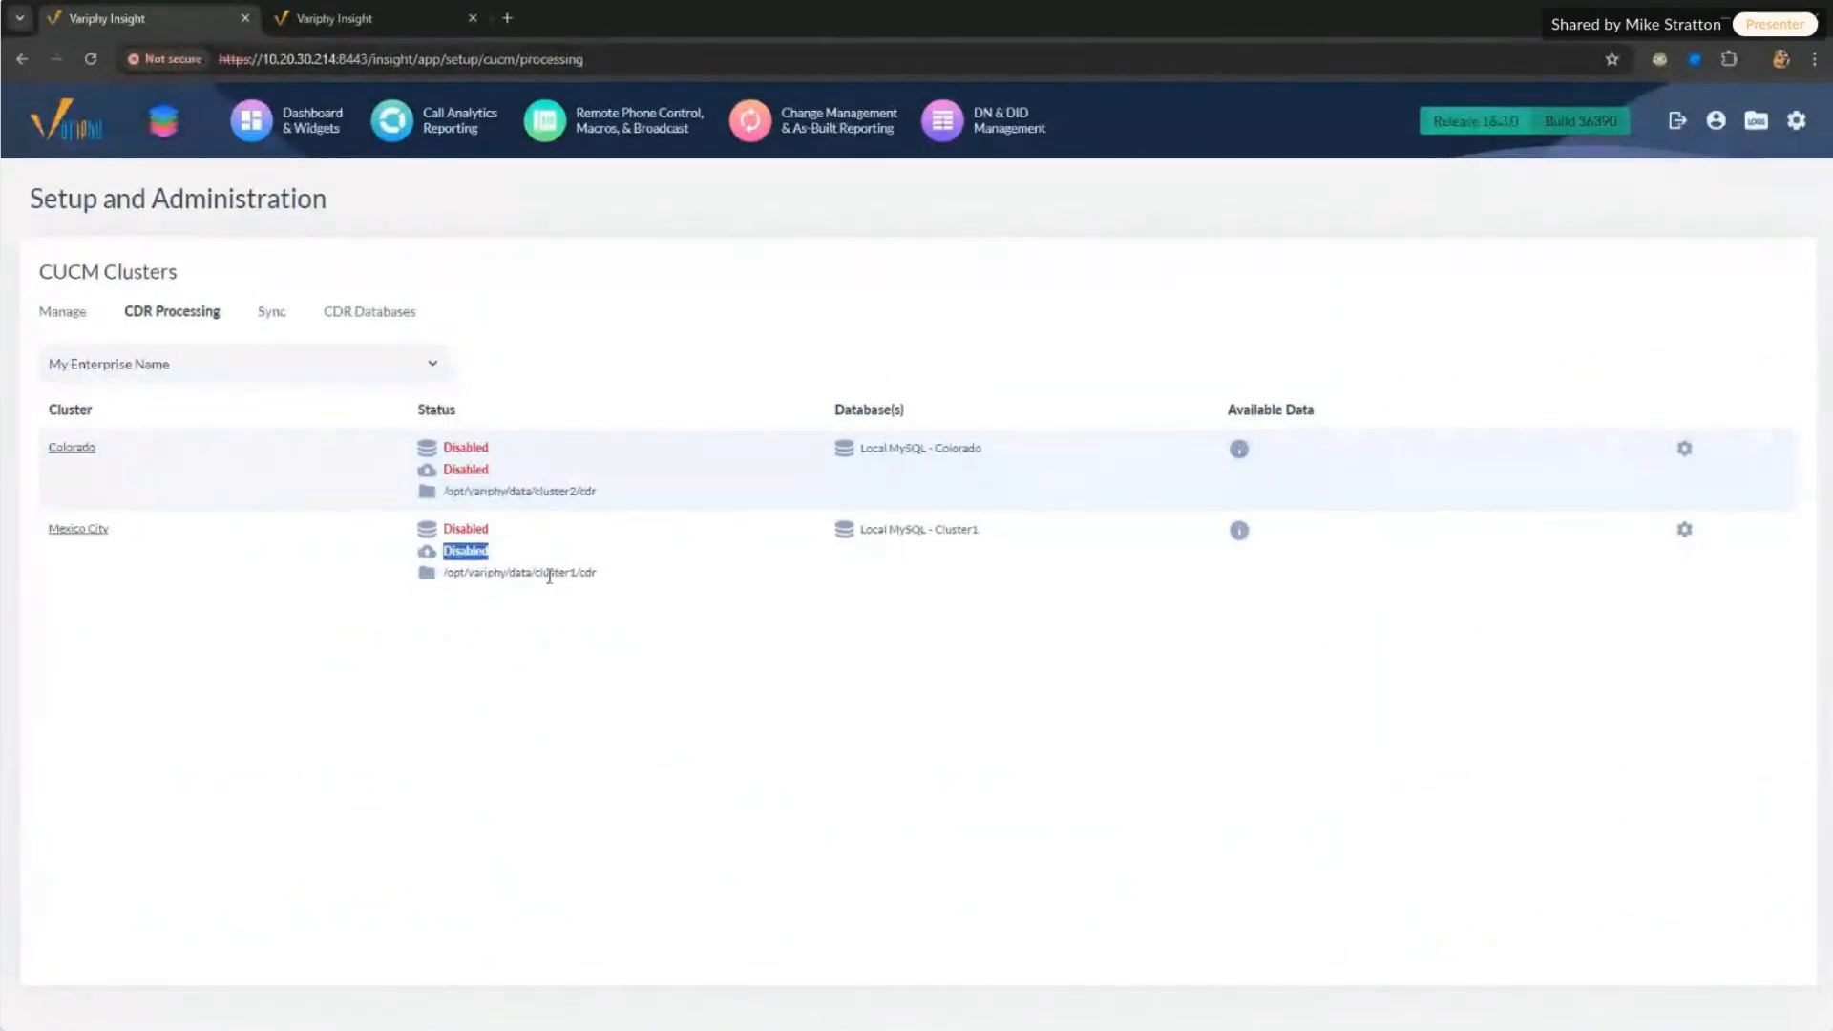
mouse_move(1796, 120)
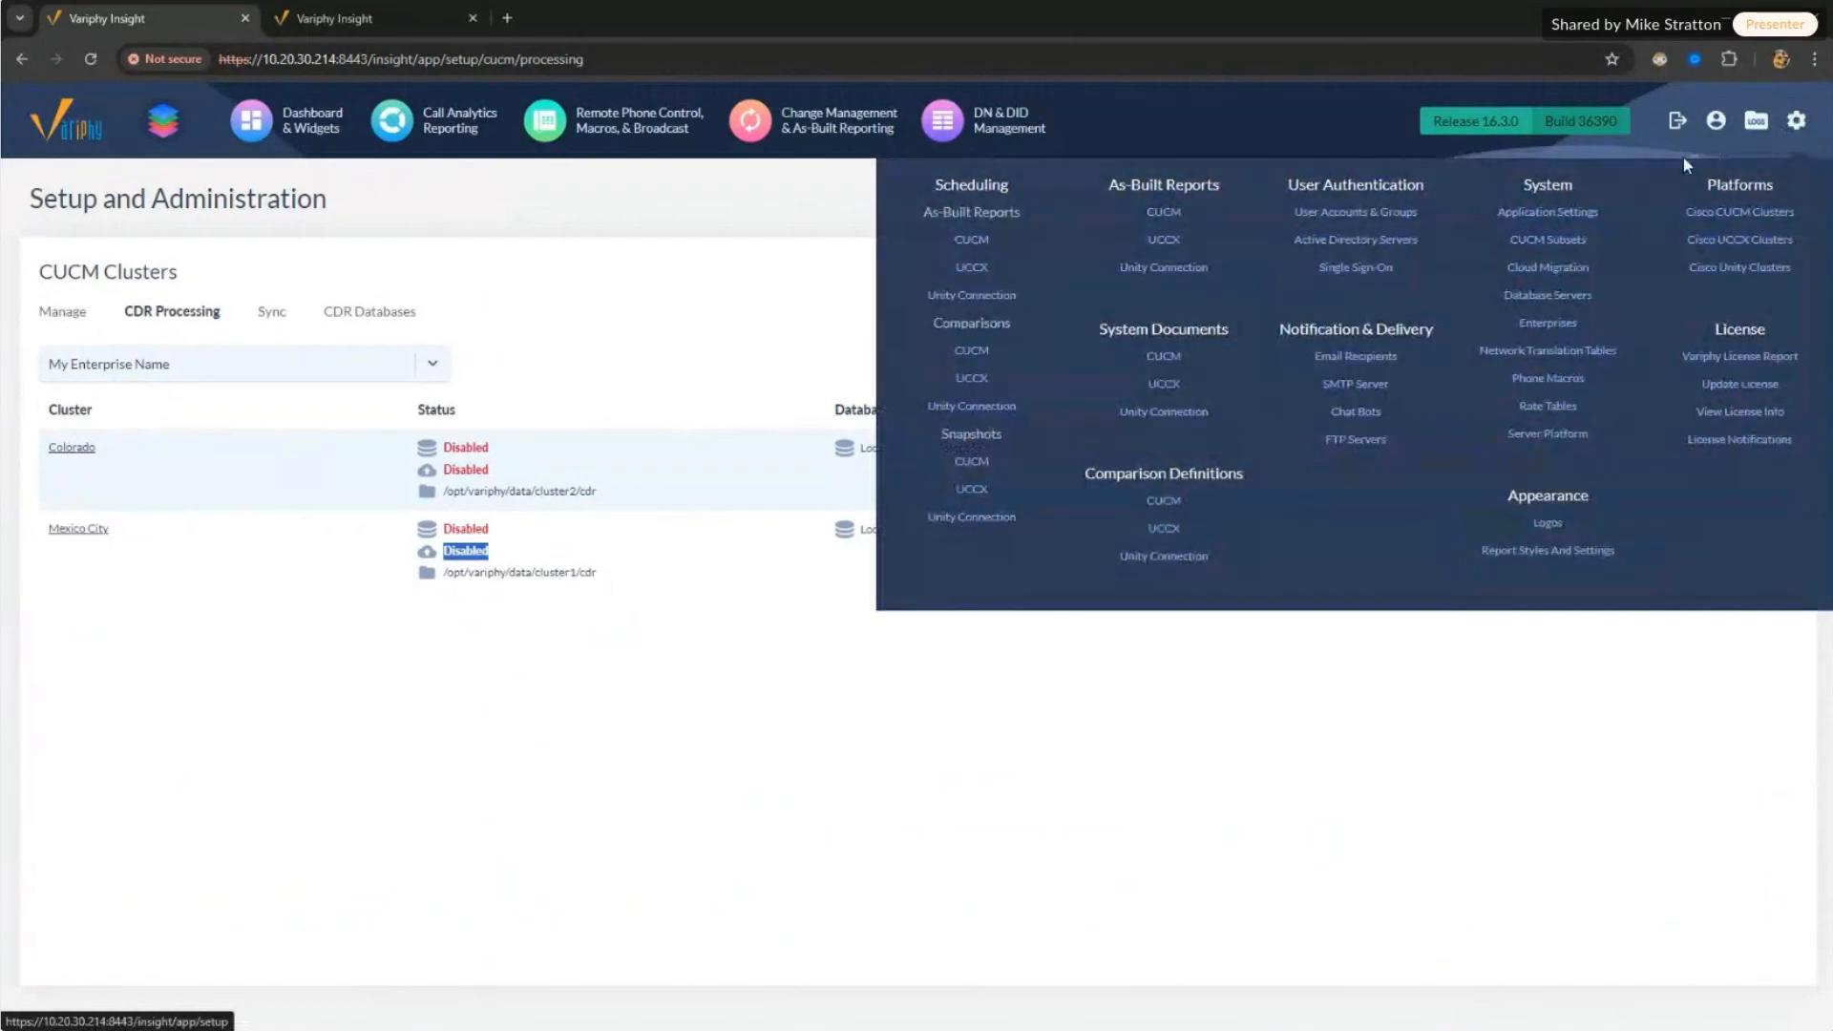
left_click(1539, 271)
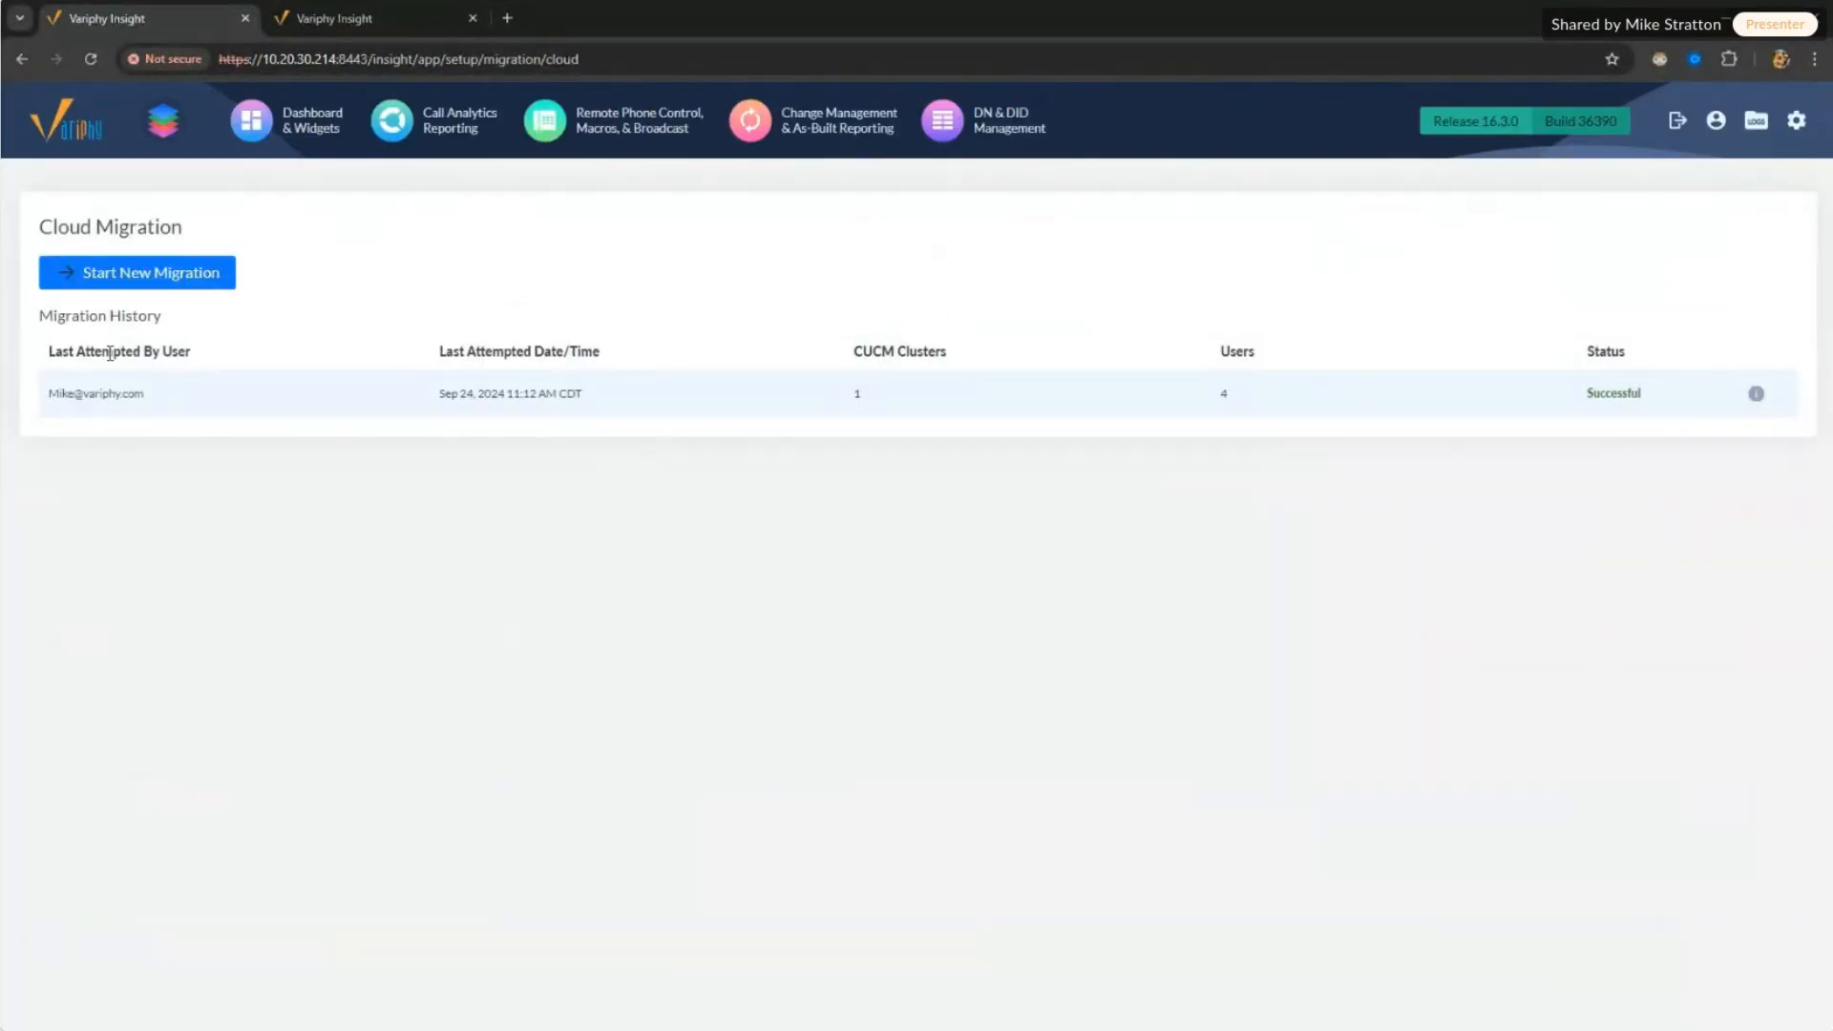
left_click_drag(37, 223, 239, 353)
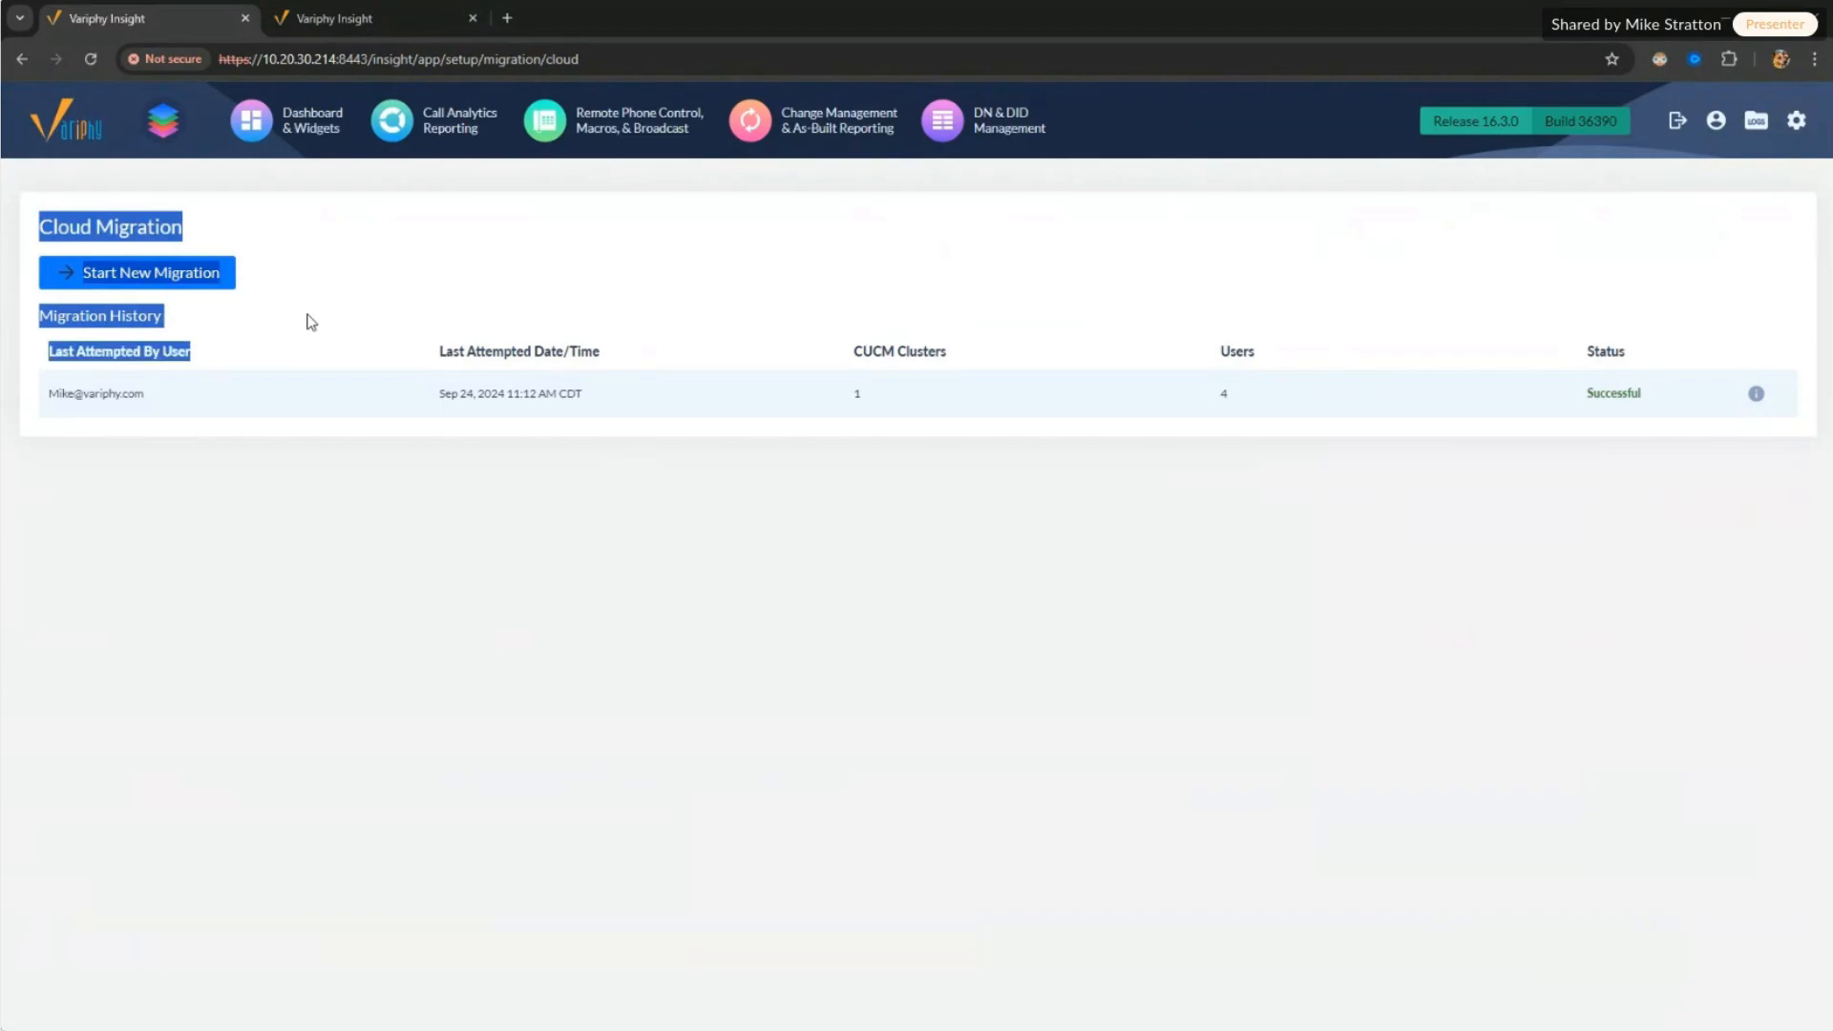
left_click(311, 303)
left_click_drag(50, 346, 539, 393)
left_click_drag(46, 393, 571, 387)
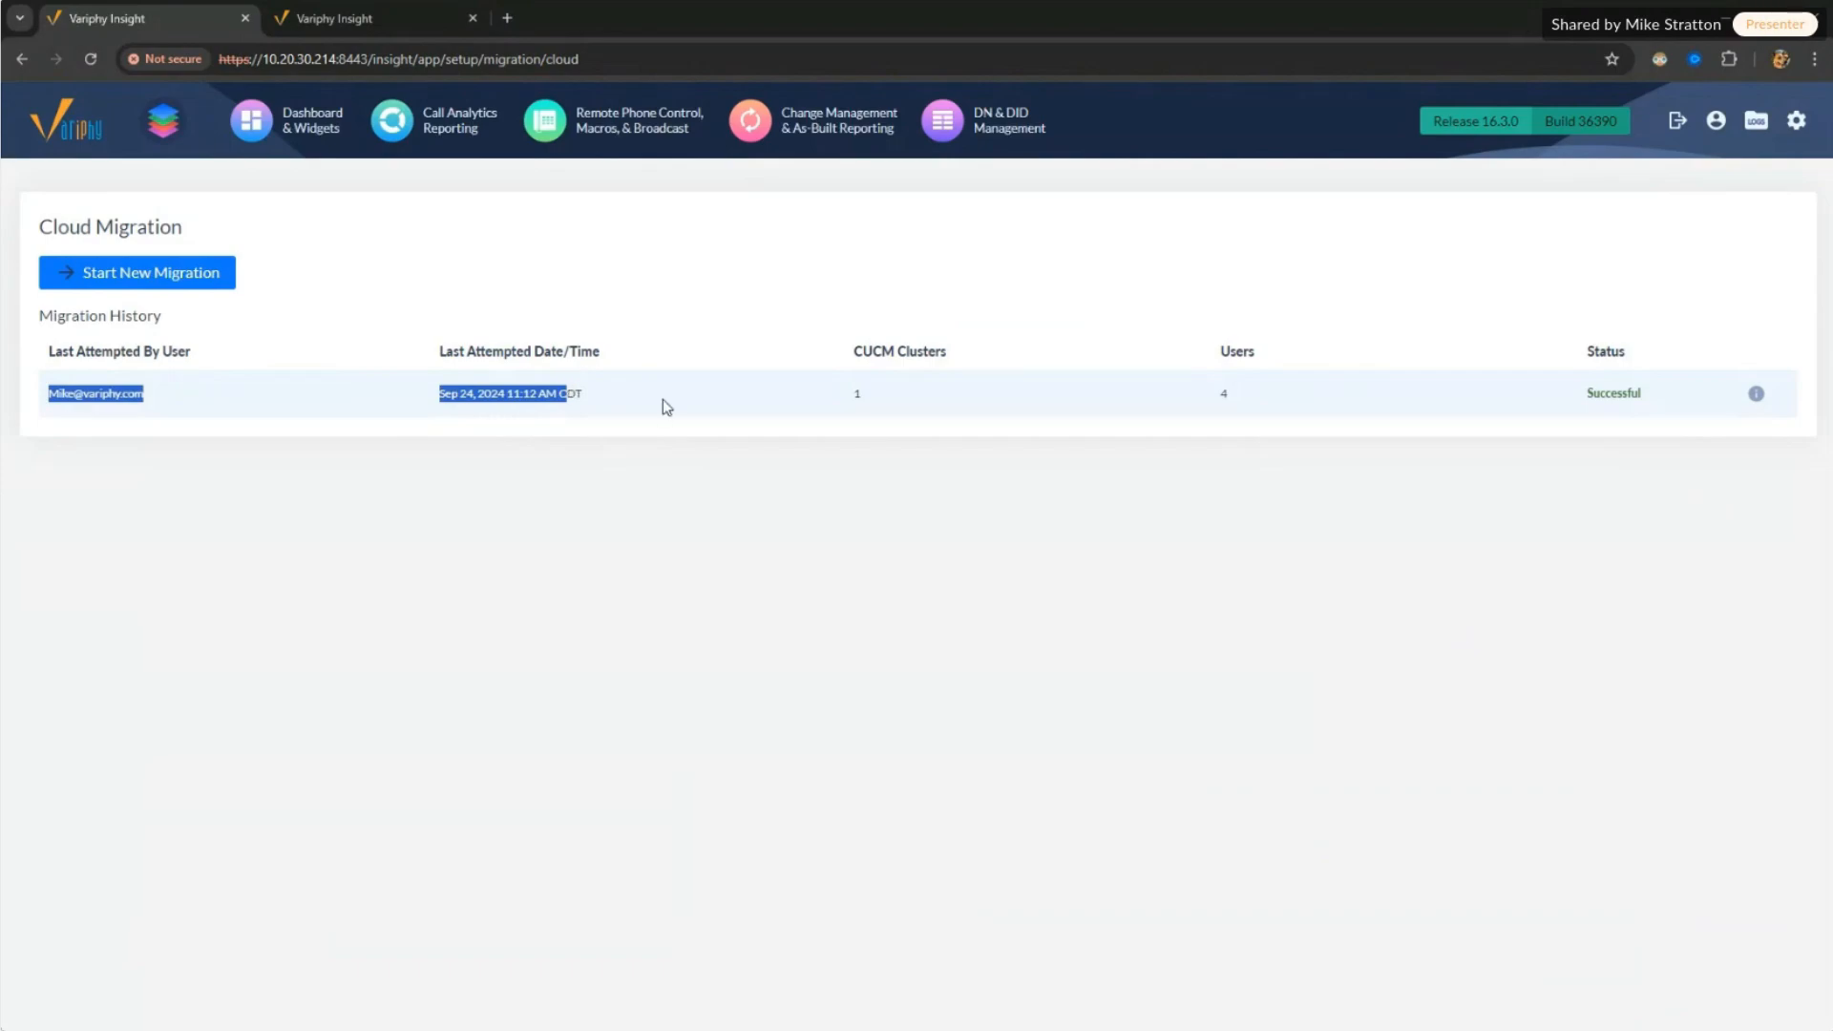
double_click(858, 393)
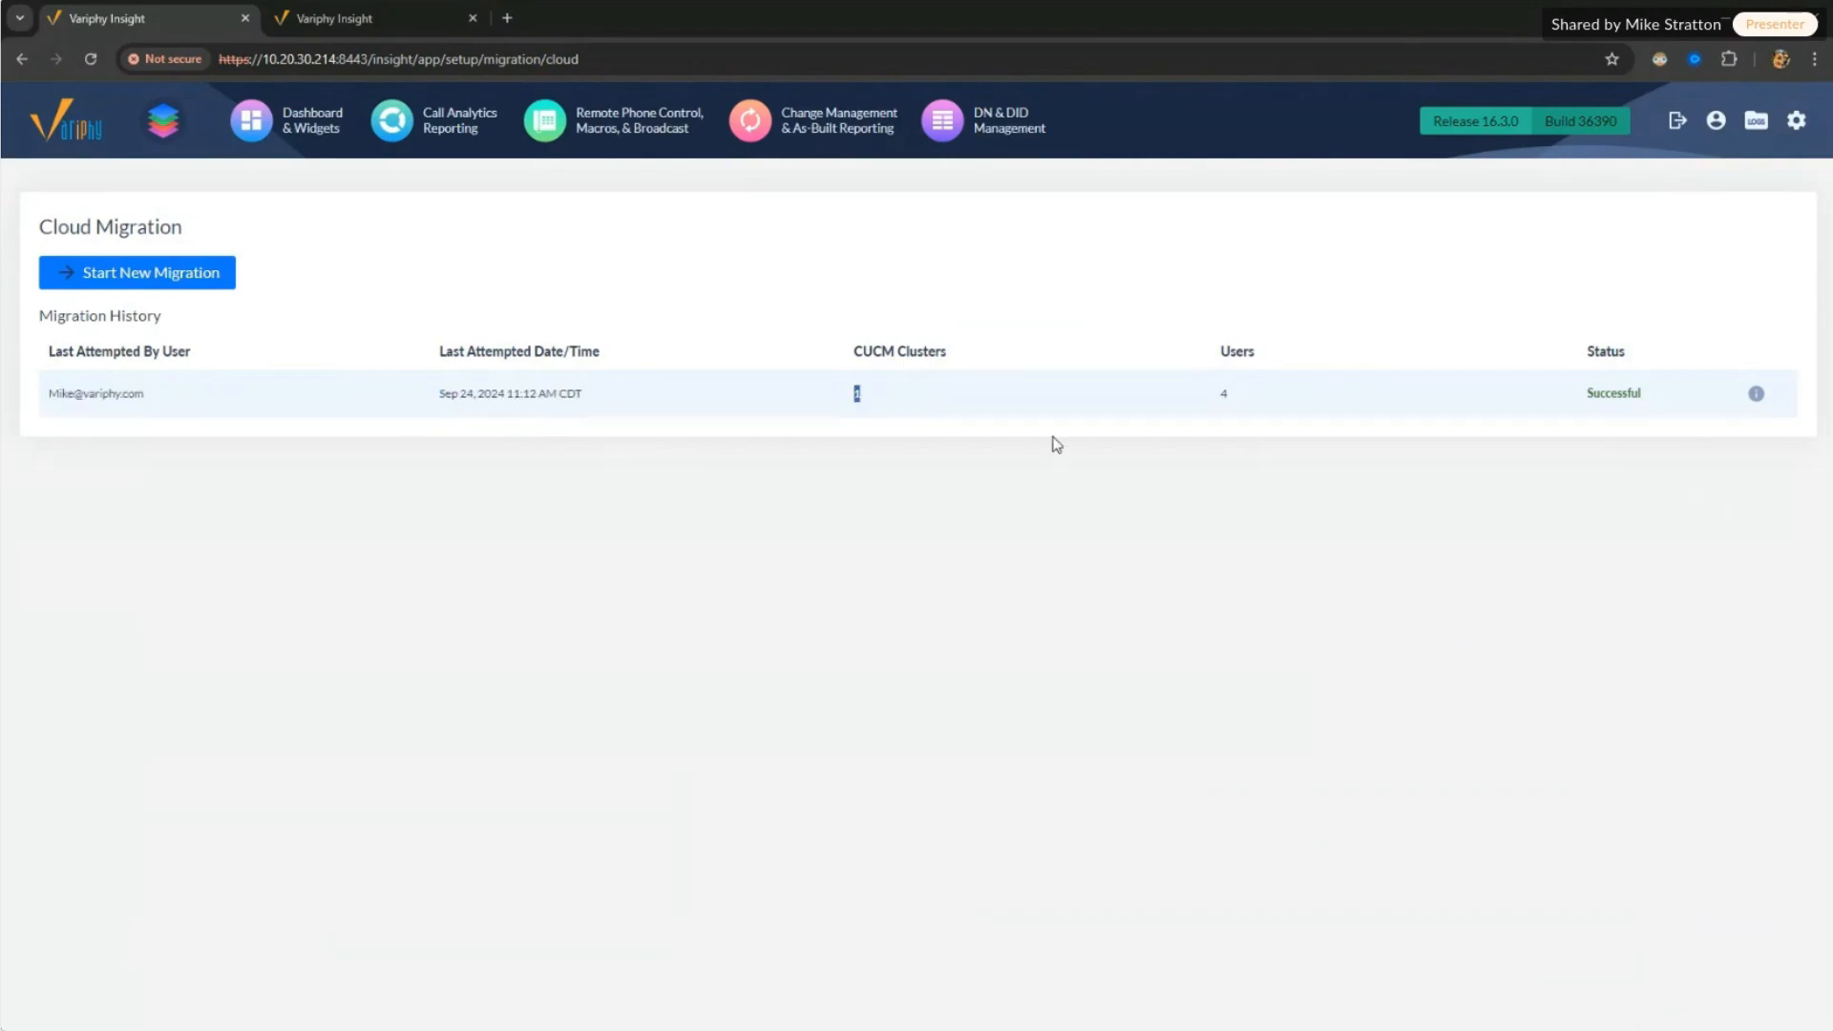
double_click(1227, 399)
double_click(1594, 393)
Step: Start a new migration and move Colorado into Selected CUCM Clusters, leaving Mexico City available
left_click(148, 275)
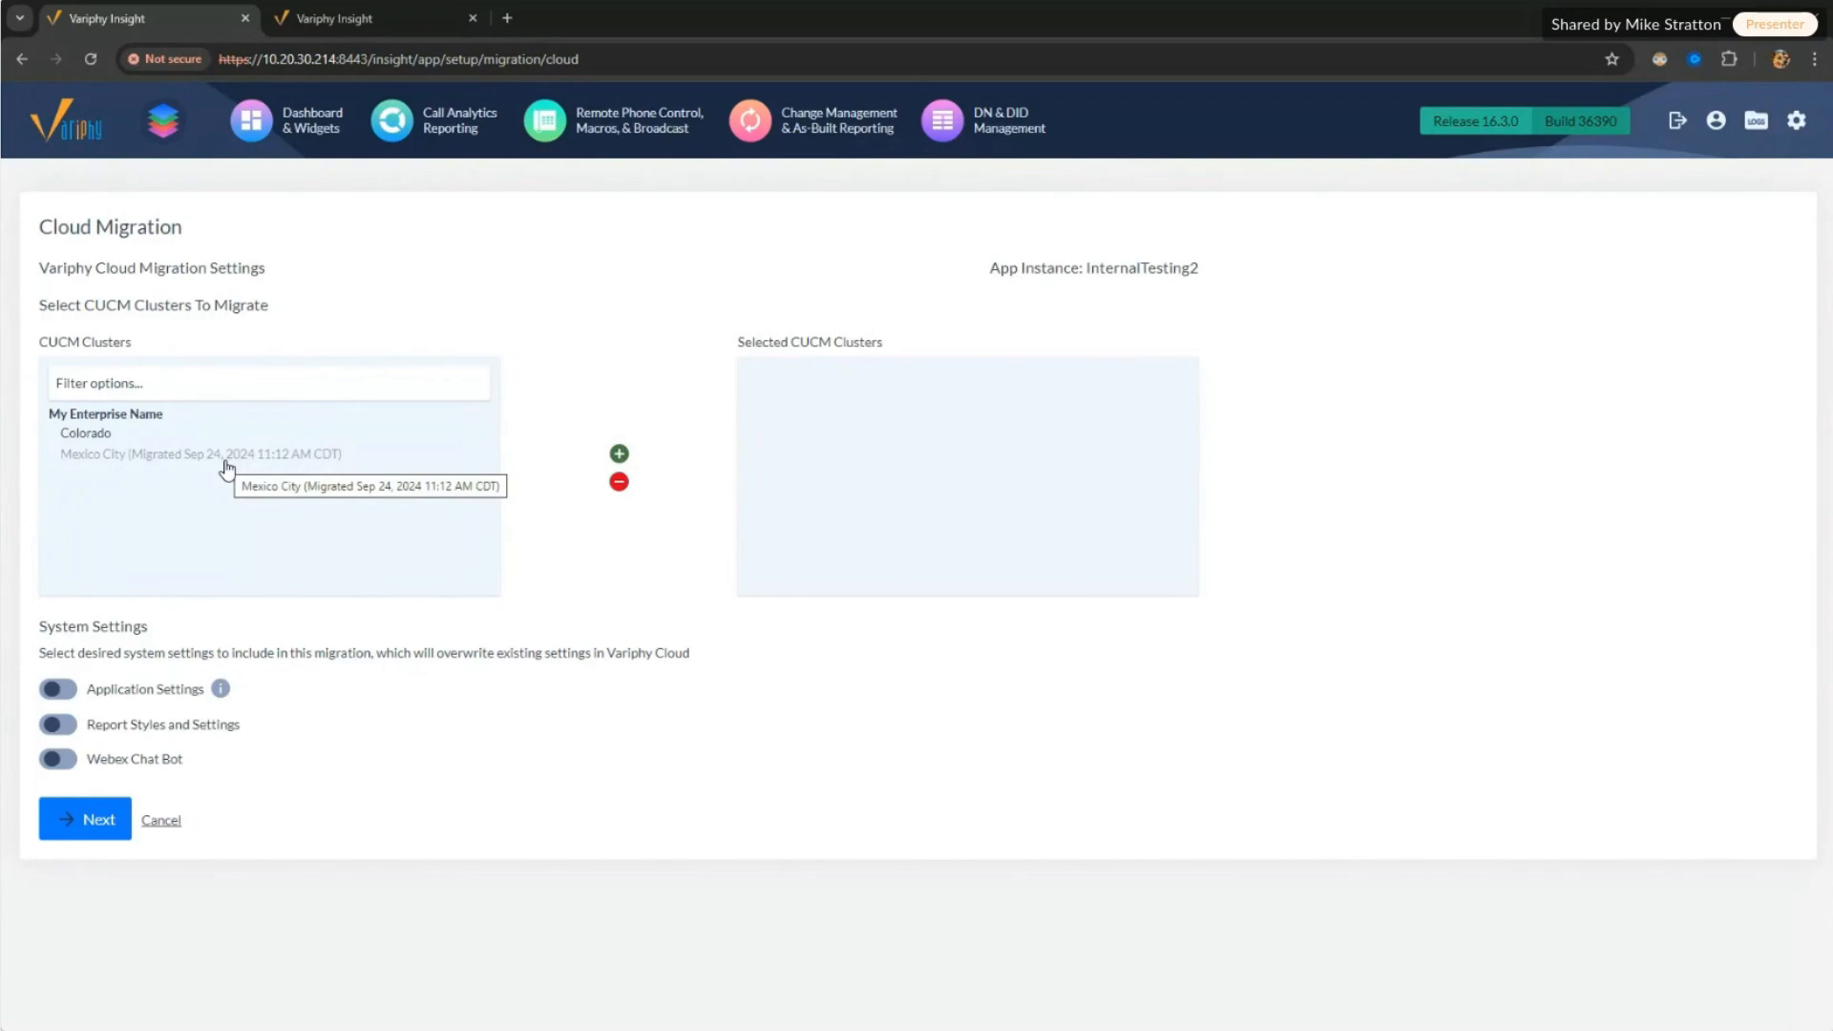
left_click(108, 440)
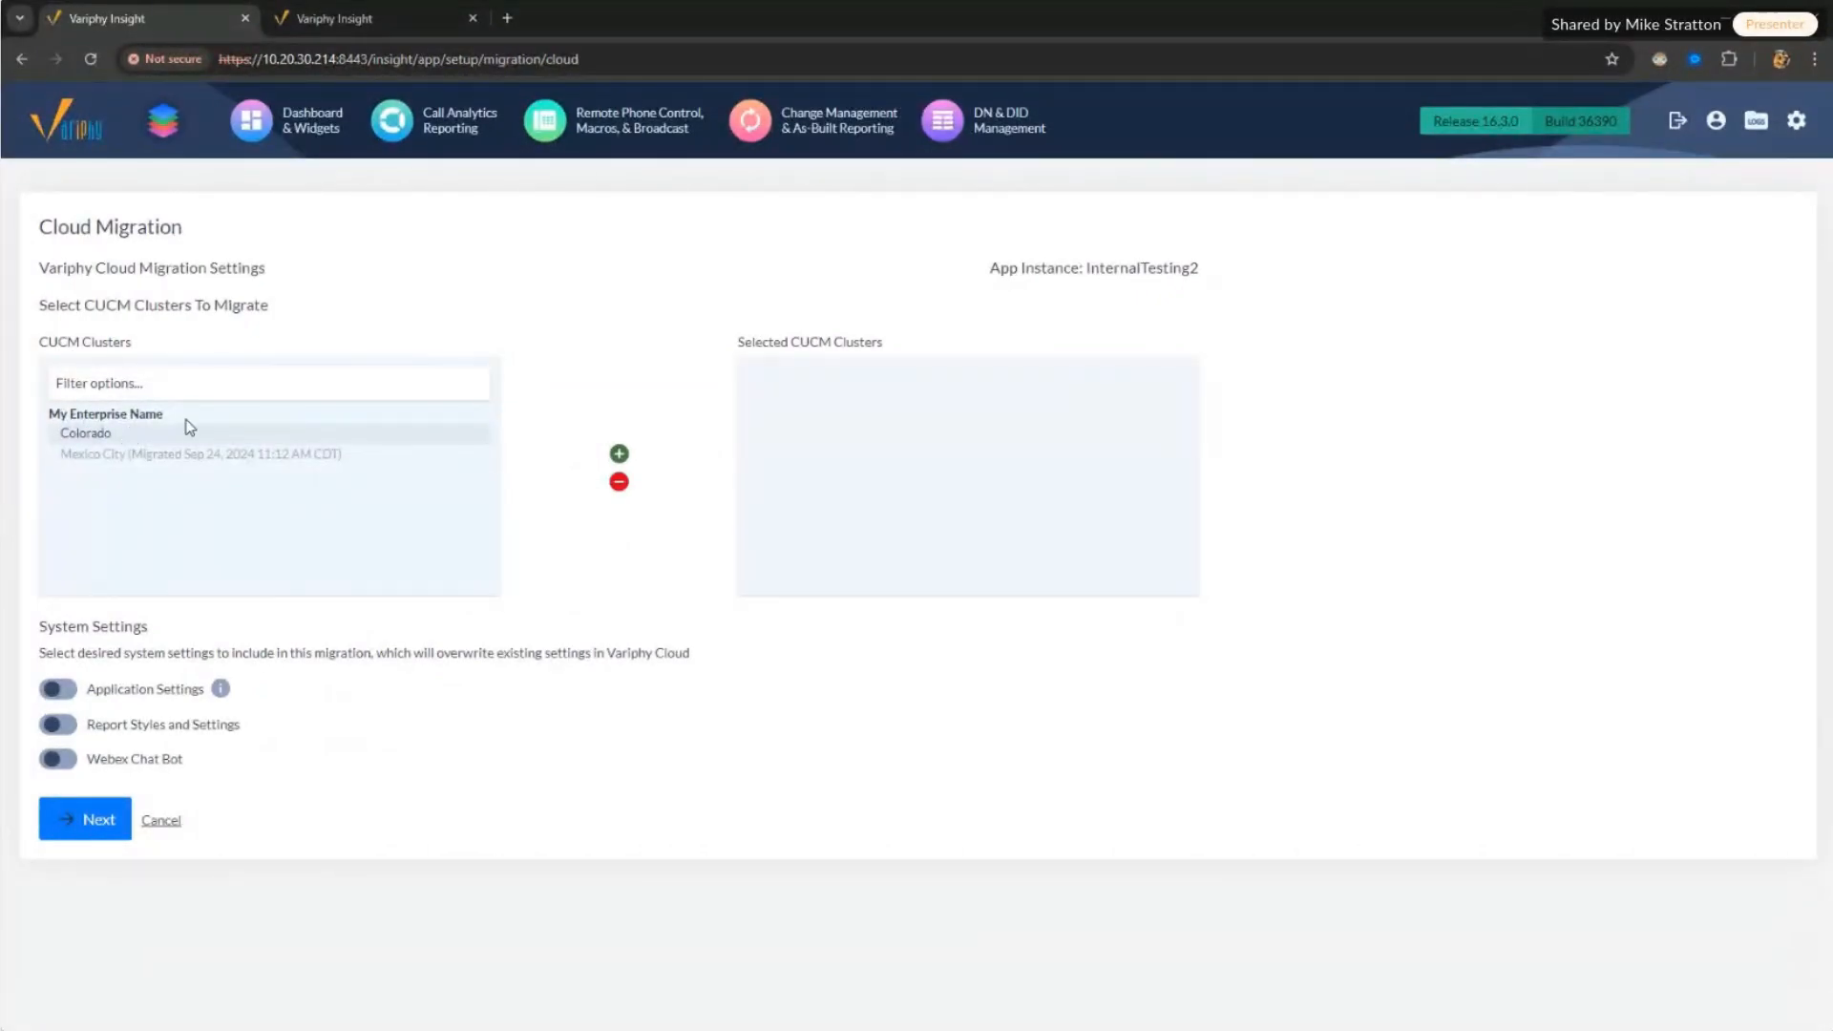
double_click(103, 435)
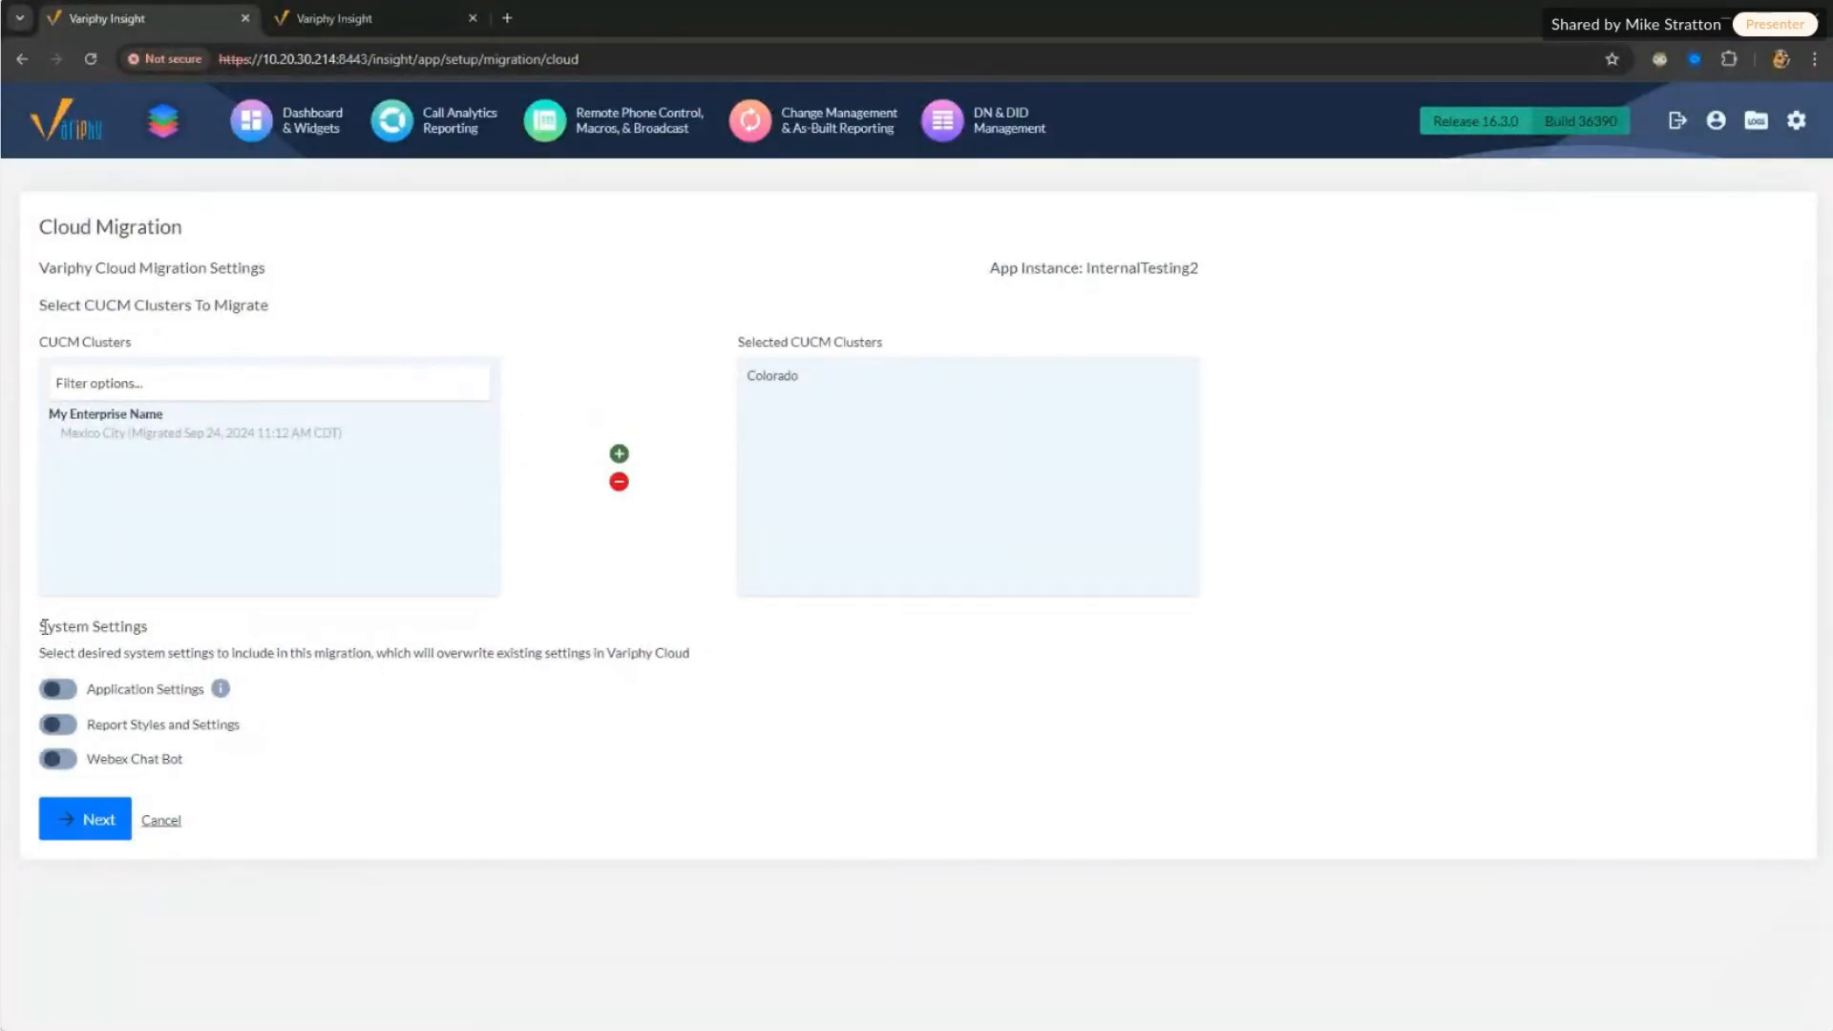
left_click_drag(39, 621, 788, 654)
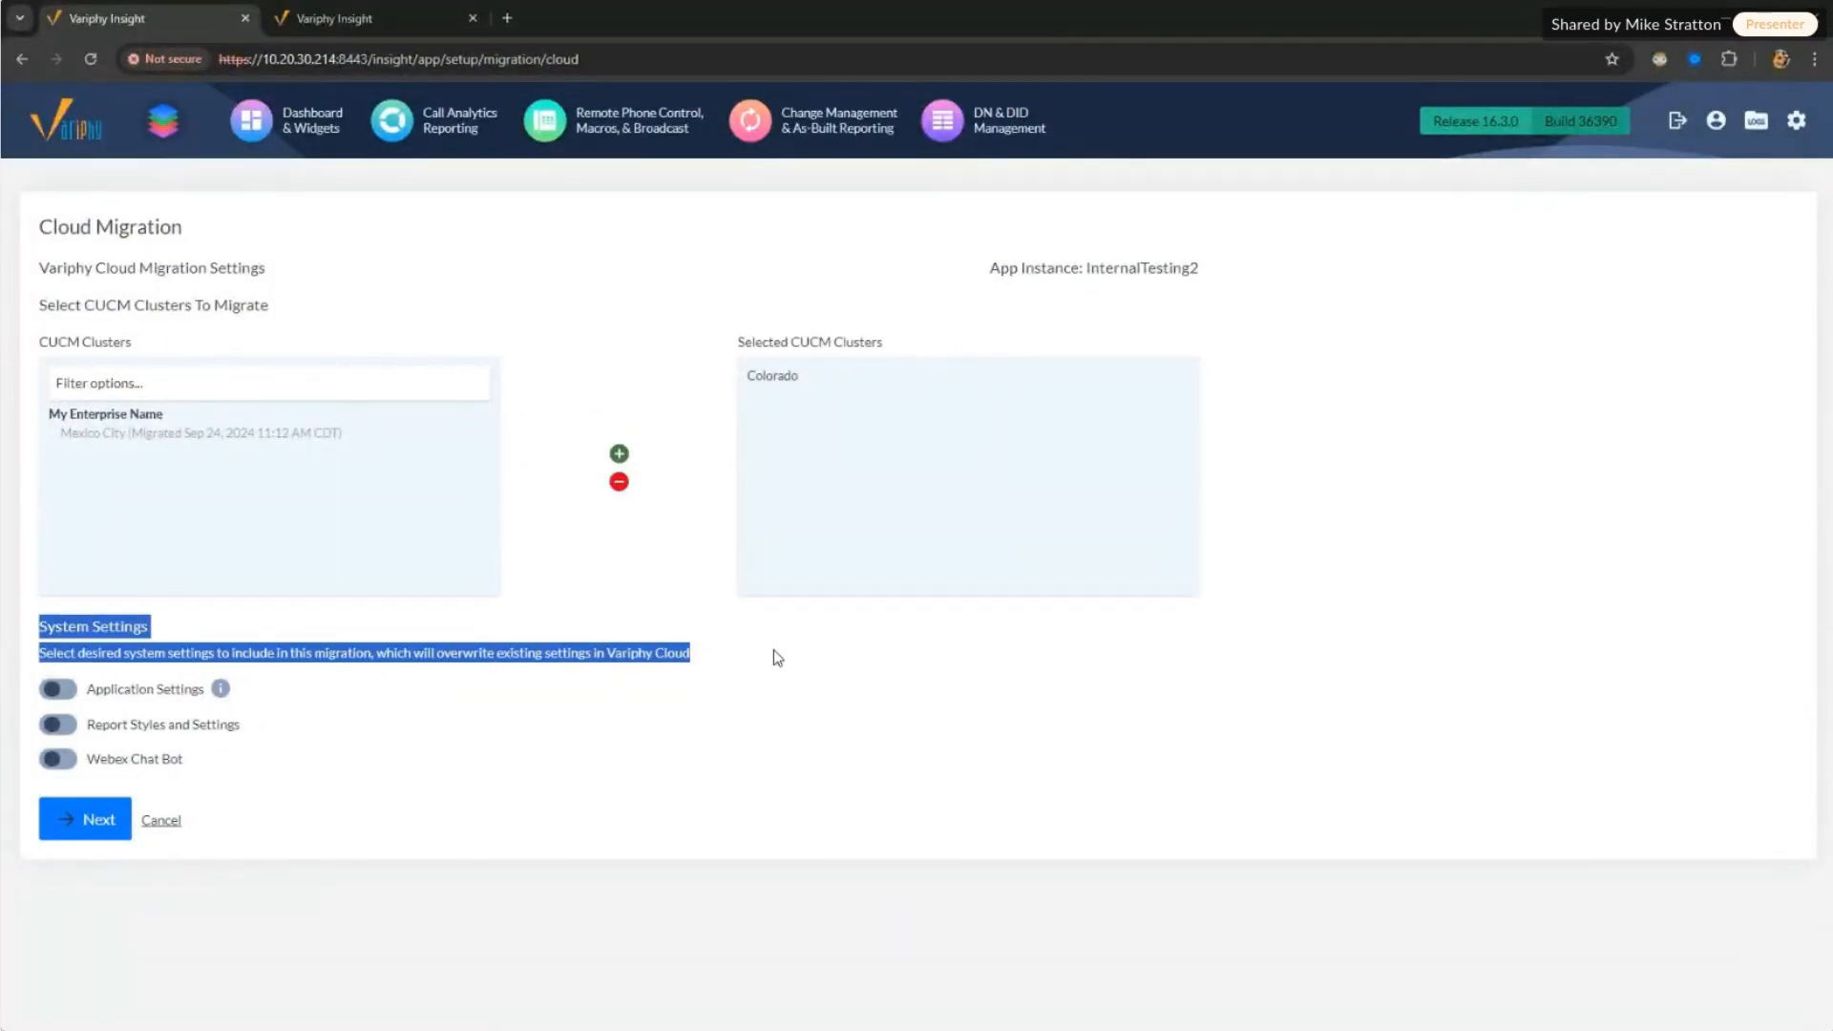
Step: Toggle the Application Settings, Report Styles and Settings, and Webex Chat Bot switches, ending with all three on
left_click(57, 689)
left_click(58, 724)
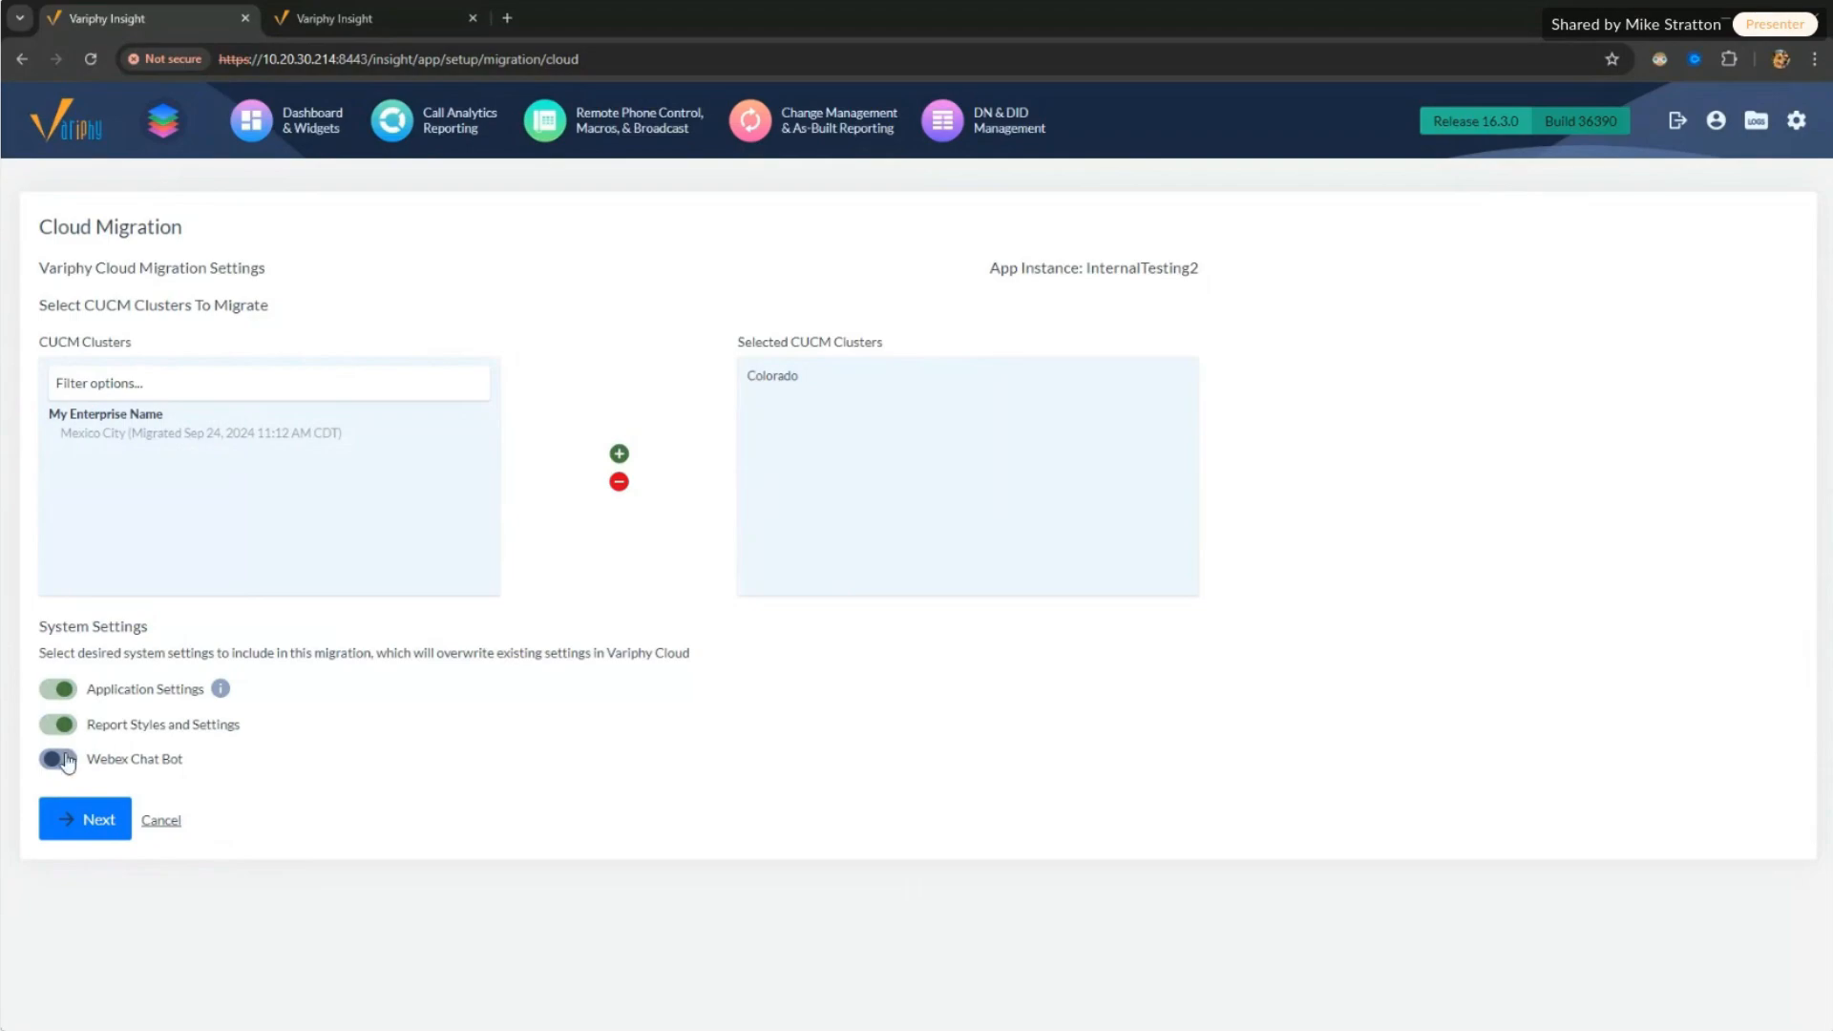
left_click(57, 759)
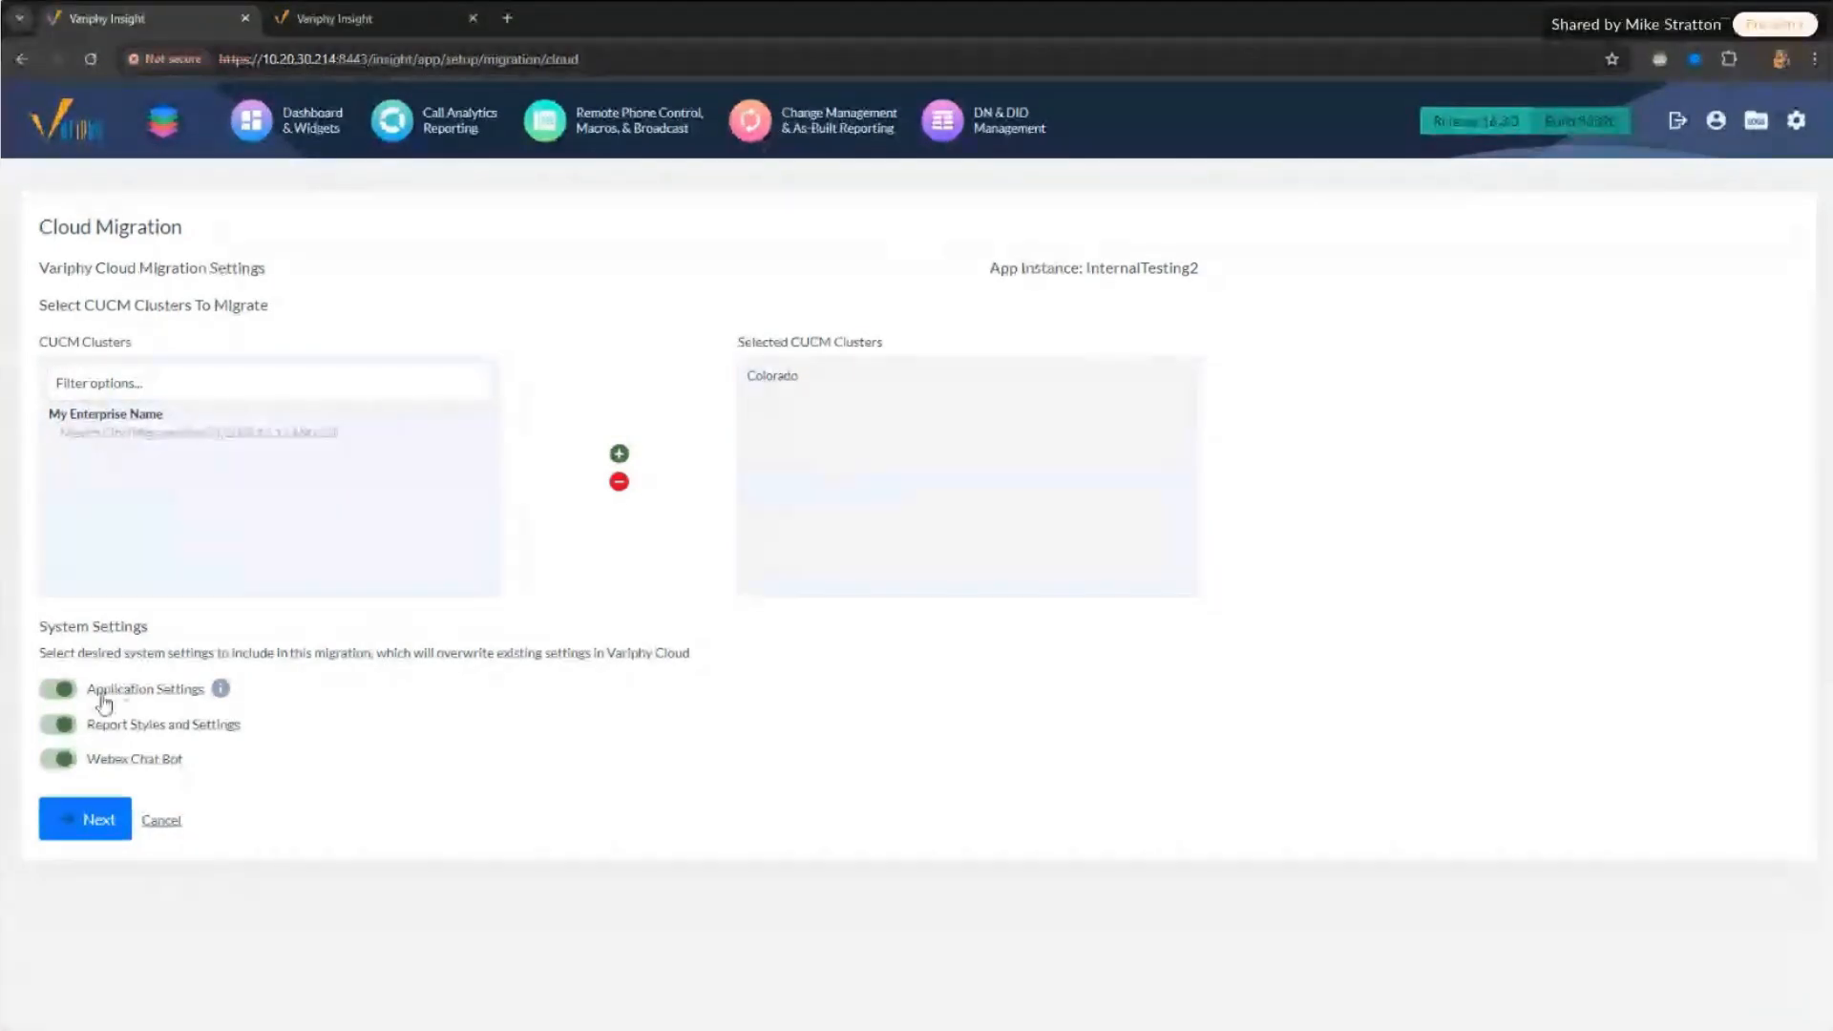
left_click(57, 688)
left_click(57, 724)
left_click(64, 764)
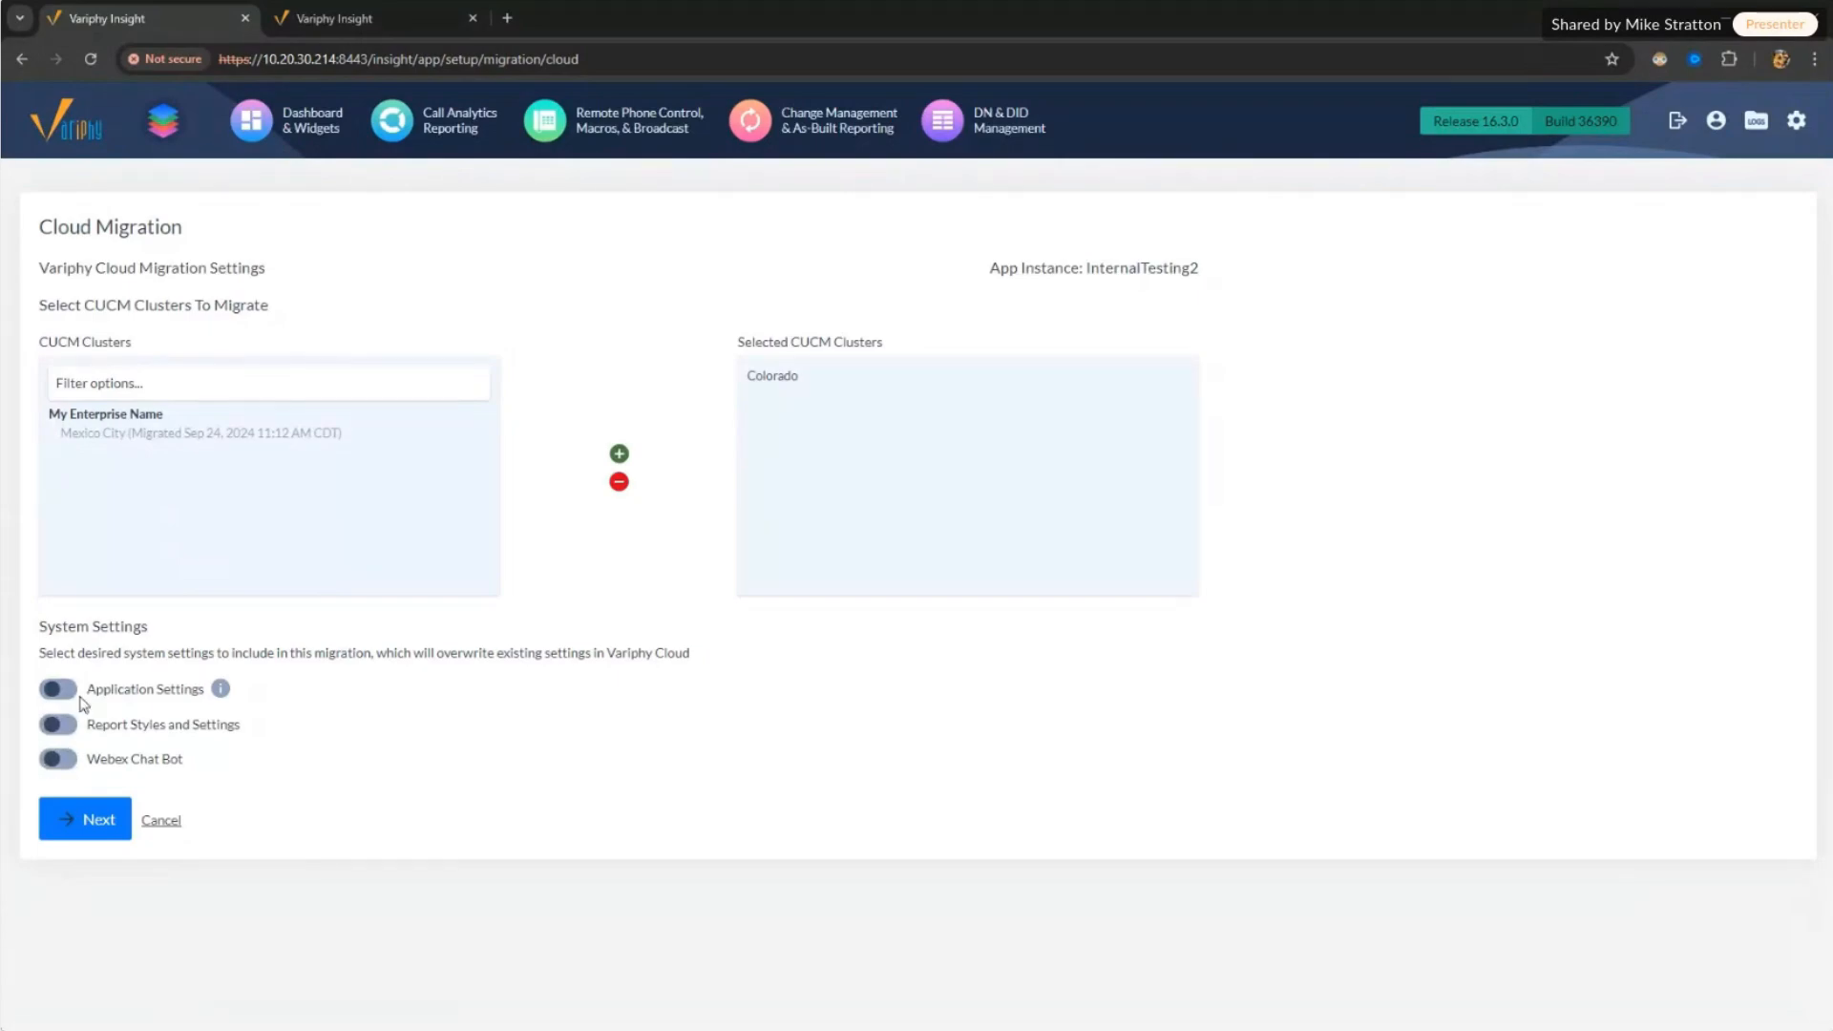
left_click(57, 688)
left_click(58, 723)
mouse_move(225, 697)
left_click_drag(131, 726, 229, 737)
left_click(127, 764)
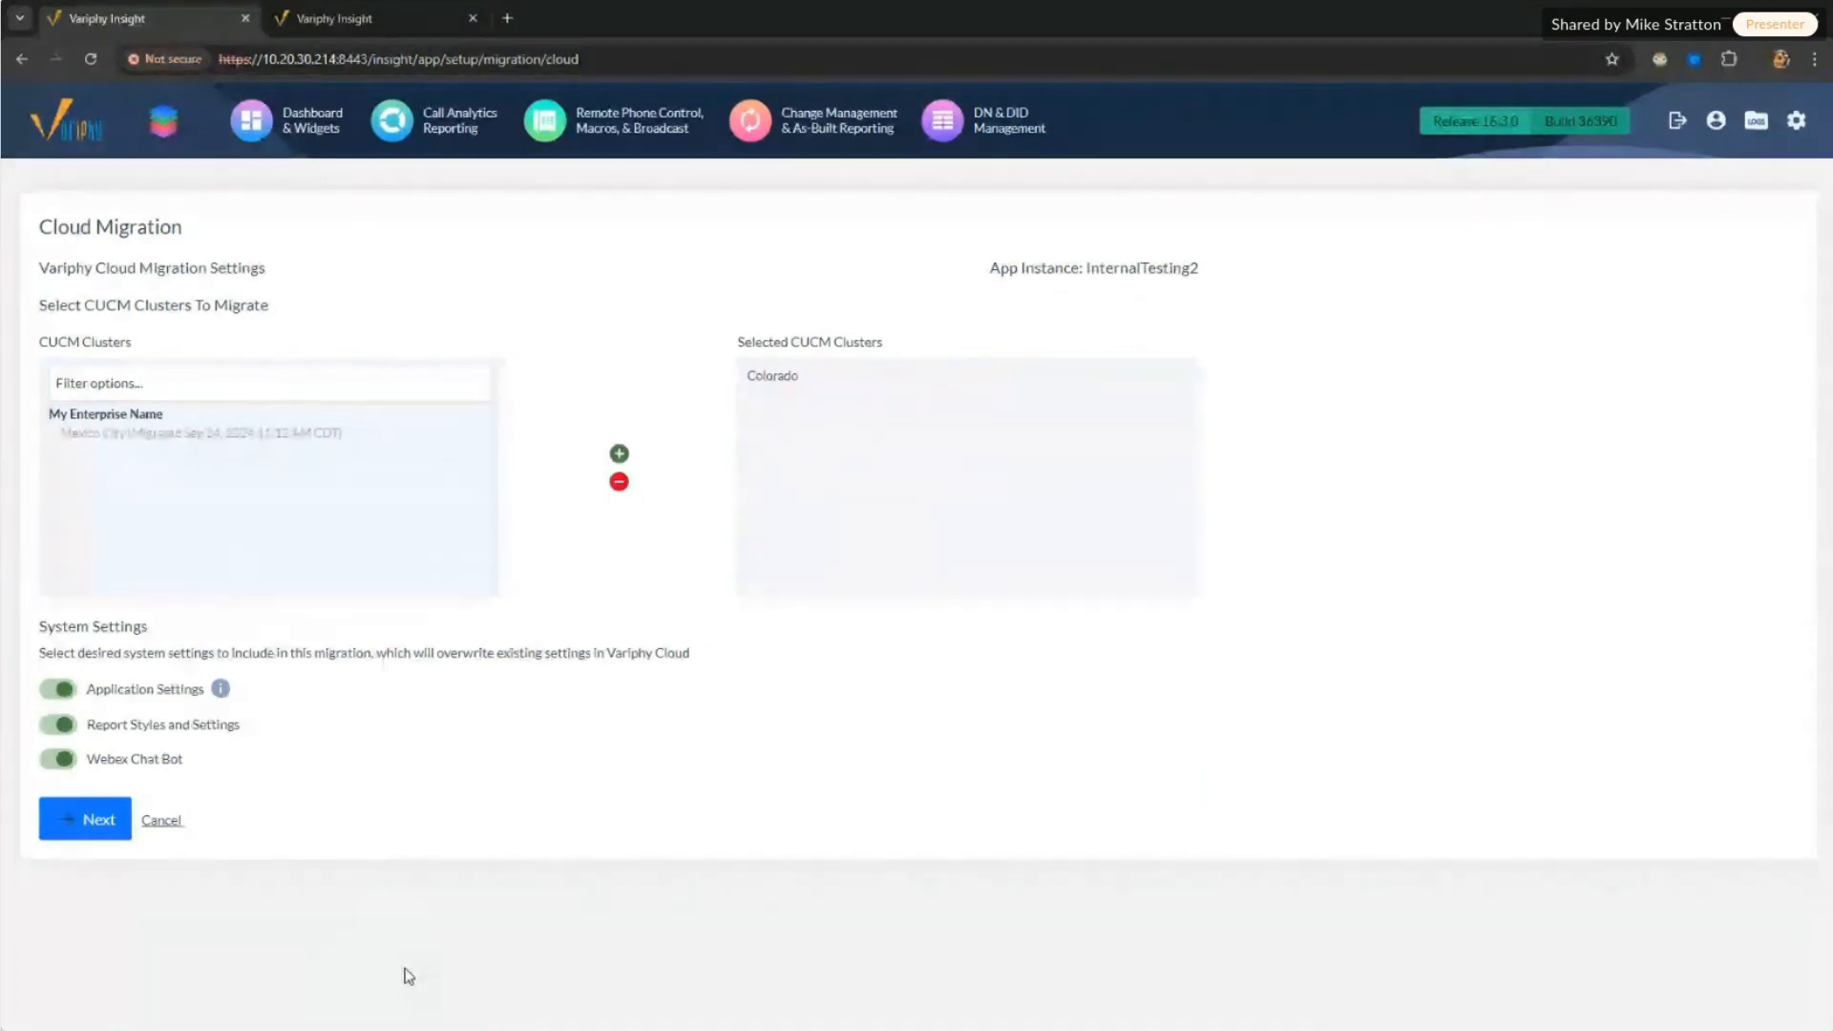
Step: Continue to Migration Review and check the Colorado cluster and its server host 10.20.30.45
left_click(96, 823)
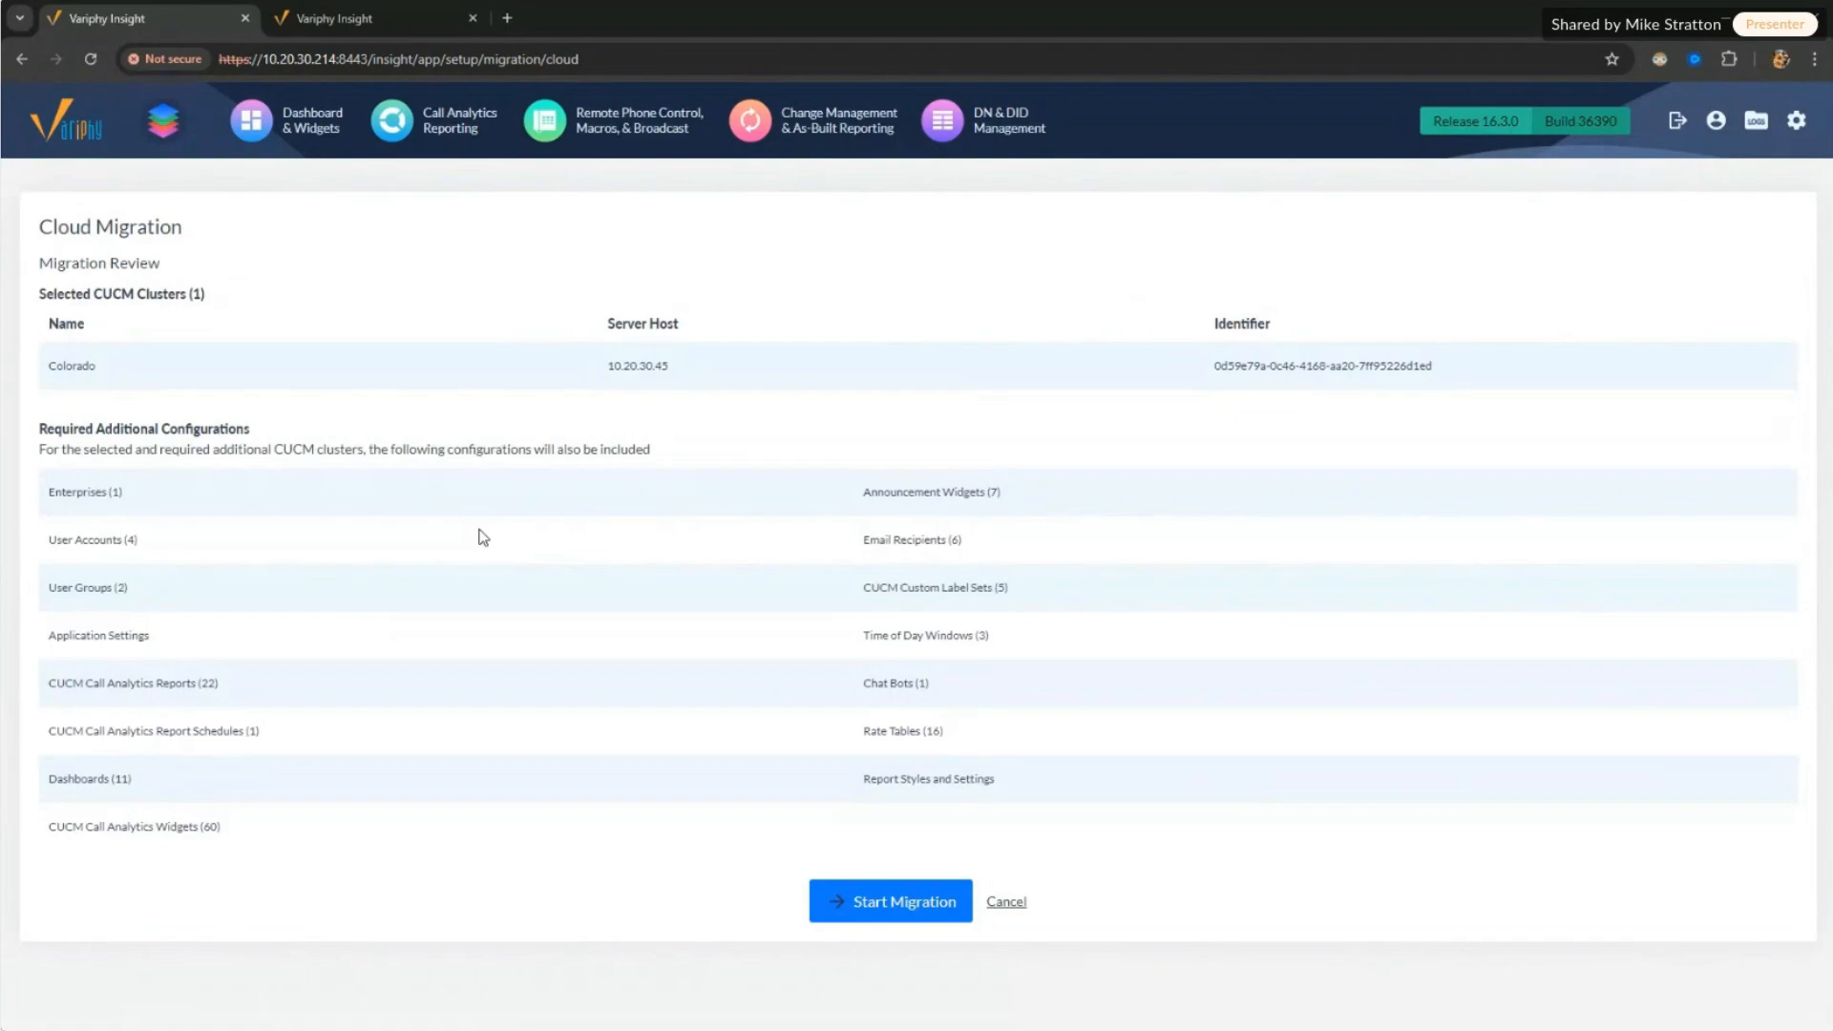
left_click(940, 902)
left_click_drag(46, 366, 1565, 366)
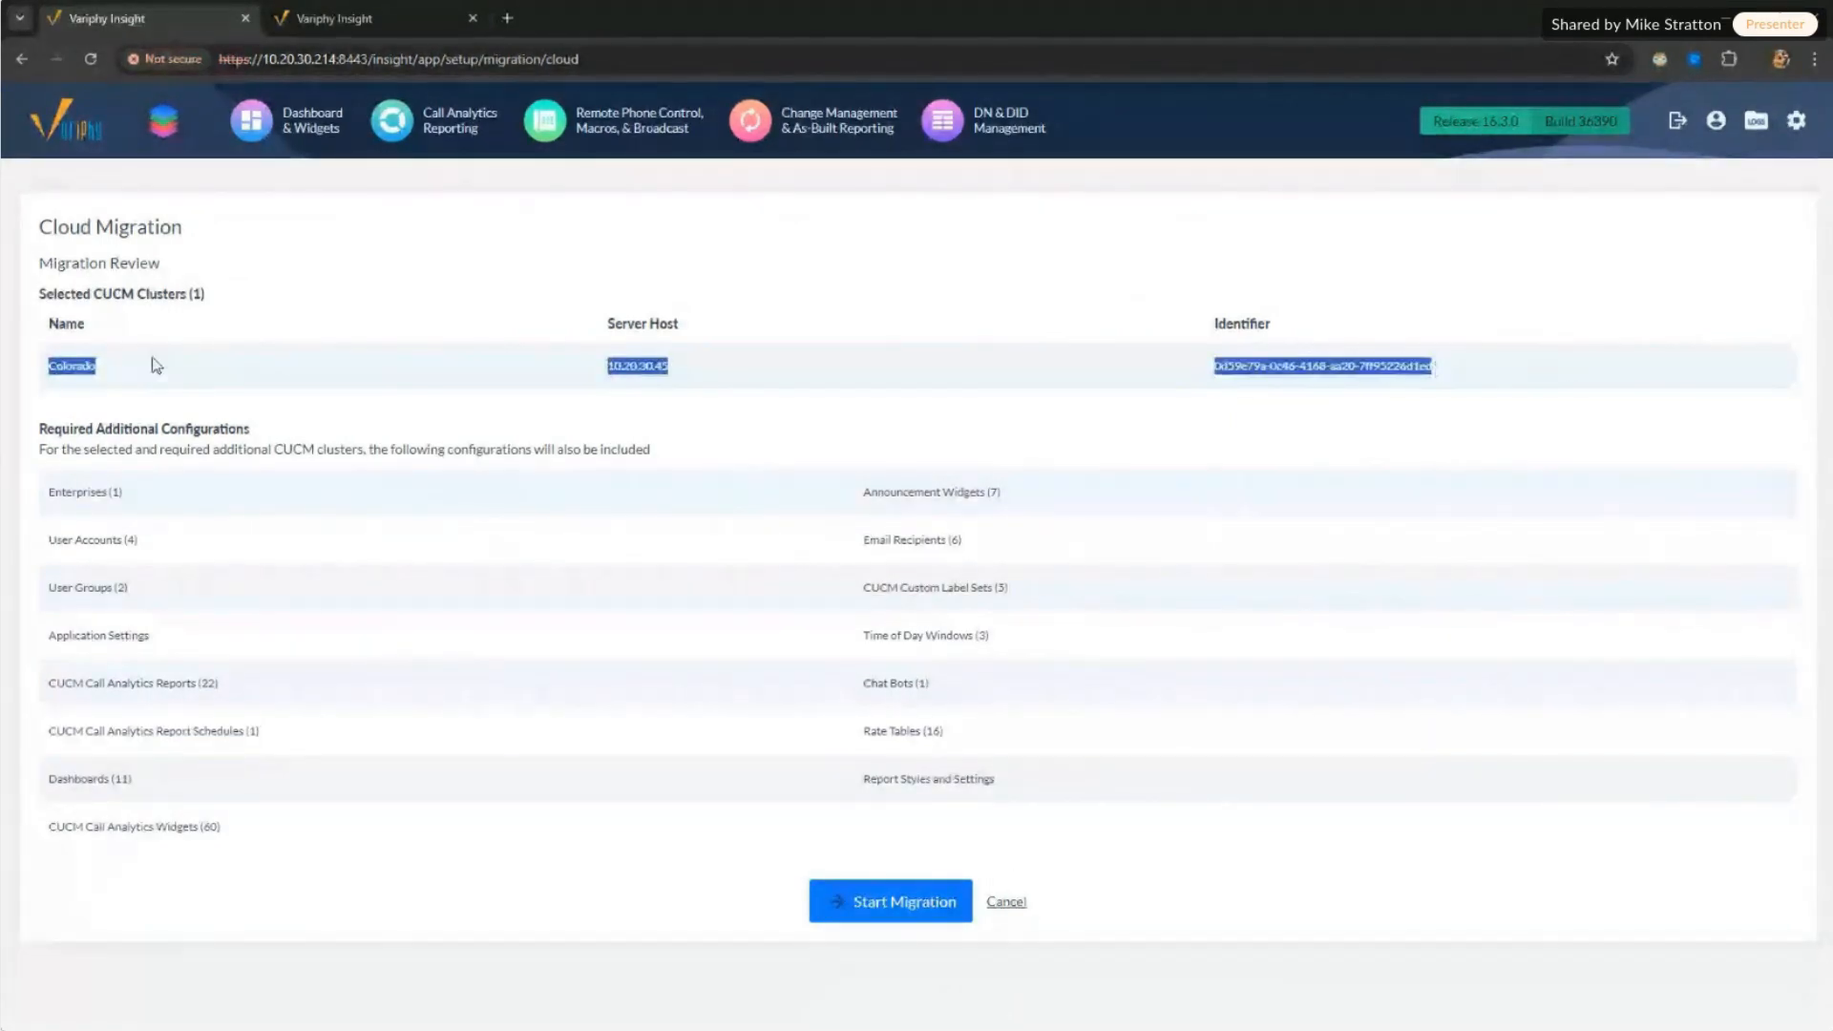
left_click_drag(53, 366, 442, 372)
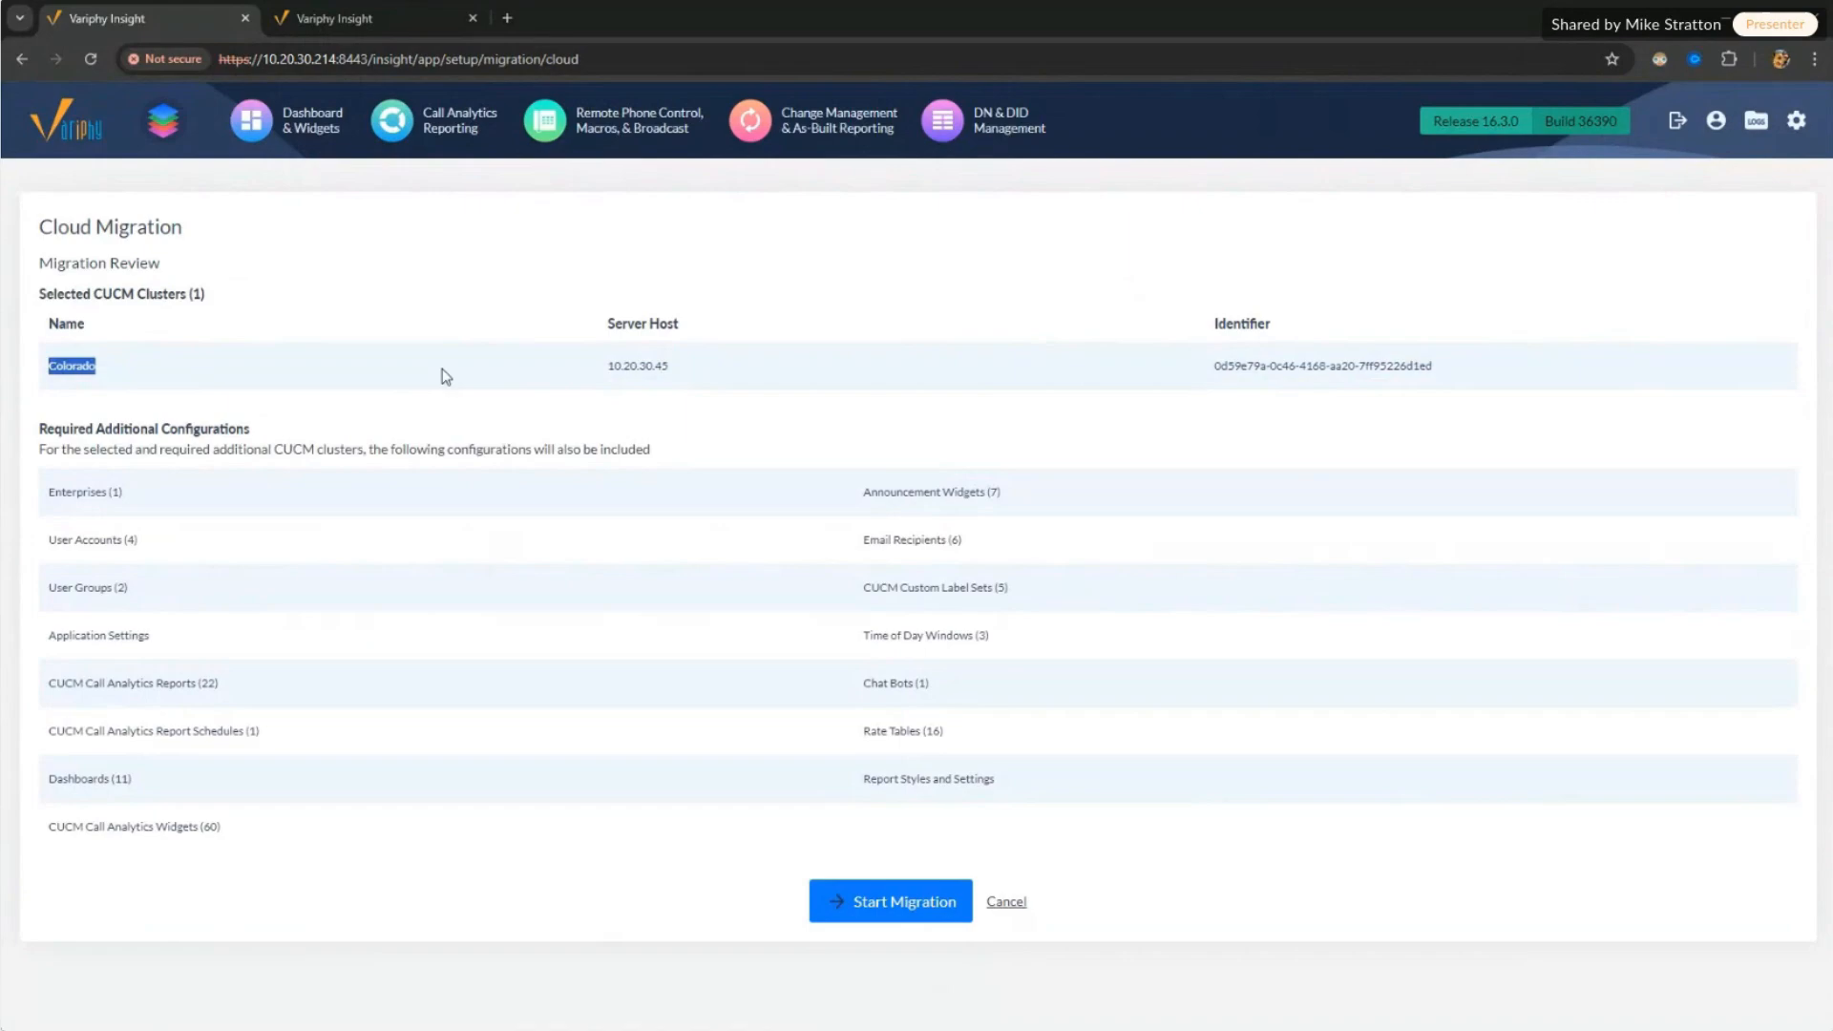
left_click(94, 387)
left_click_drag(607, 373, 725, 376)
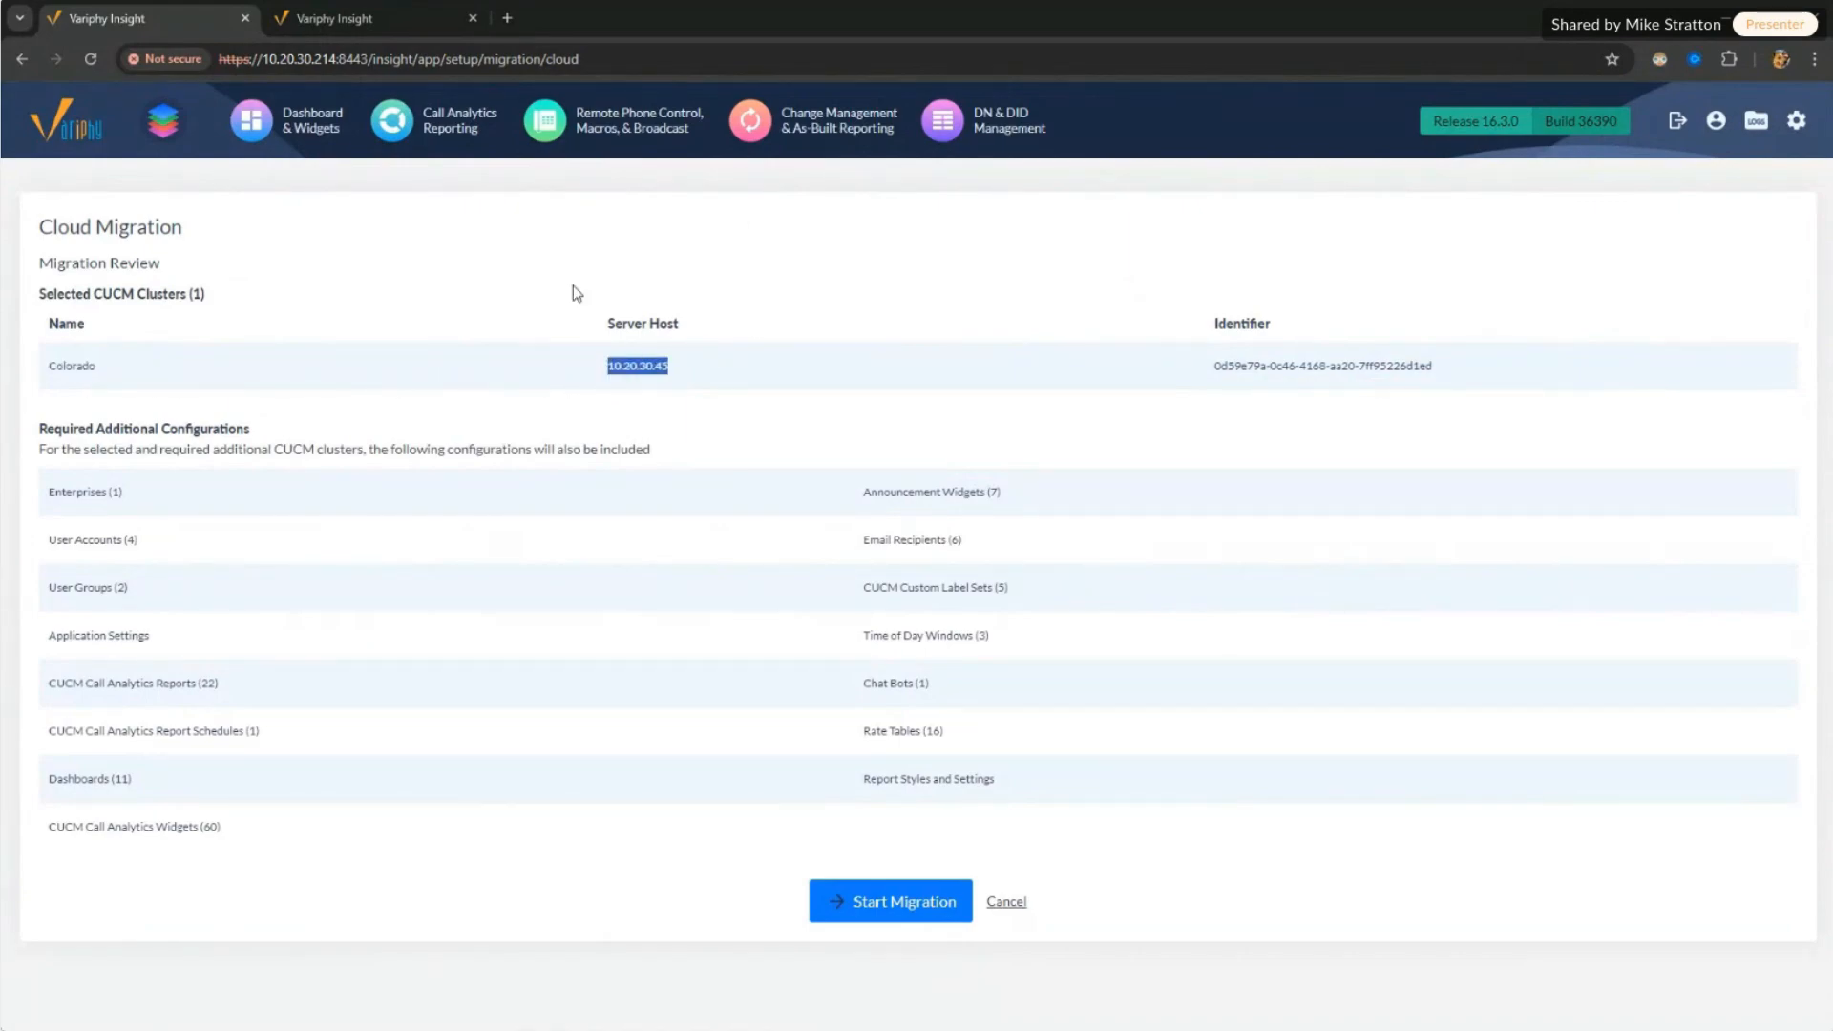
left_click_drag(603, 367, 748, 370)
Step: Review the additional configurations: Email Recipients (6), Chat Bots (1), Rate Tables (16), Dashboards (11), Widgets (60)
left_click_drag(48, 491, 1020, 785)
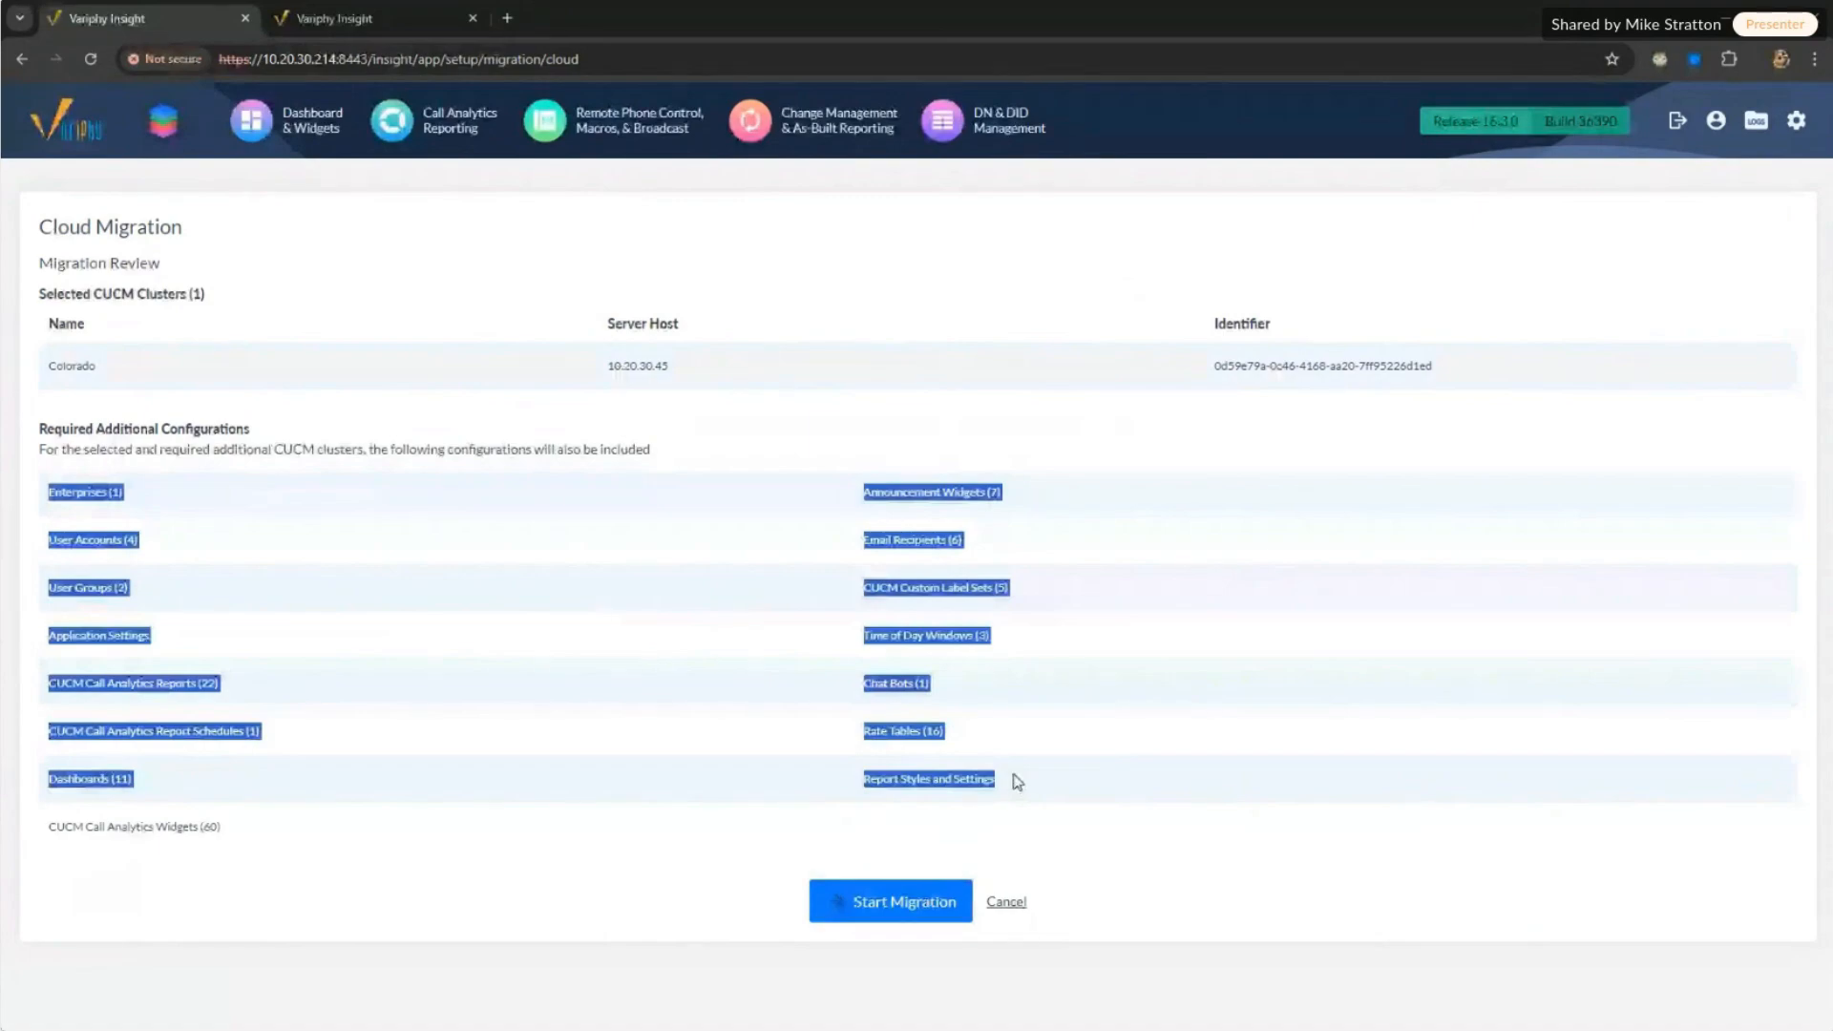
left_click(102, 616)
left_click_drag(878, 686, 966, 695)
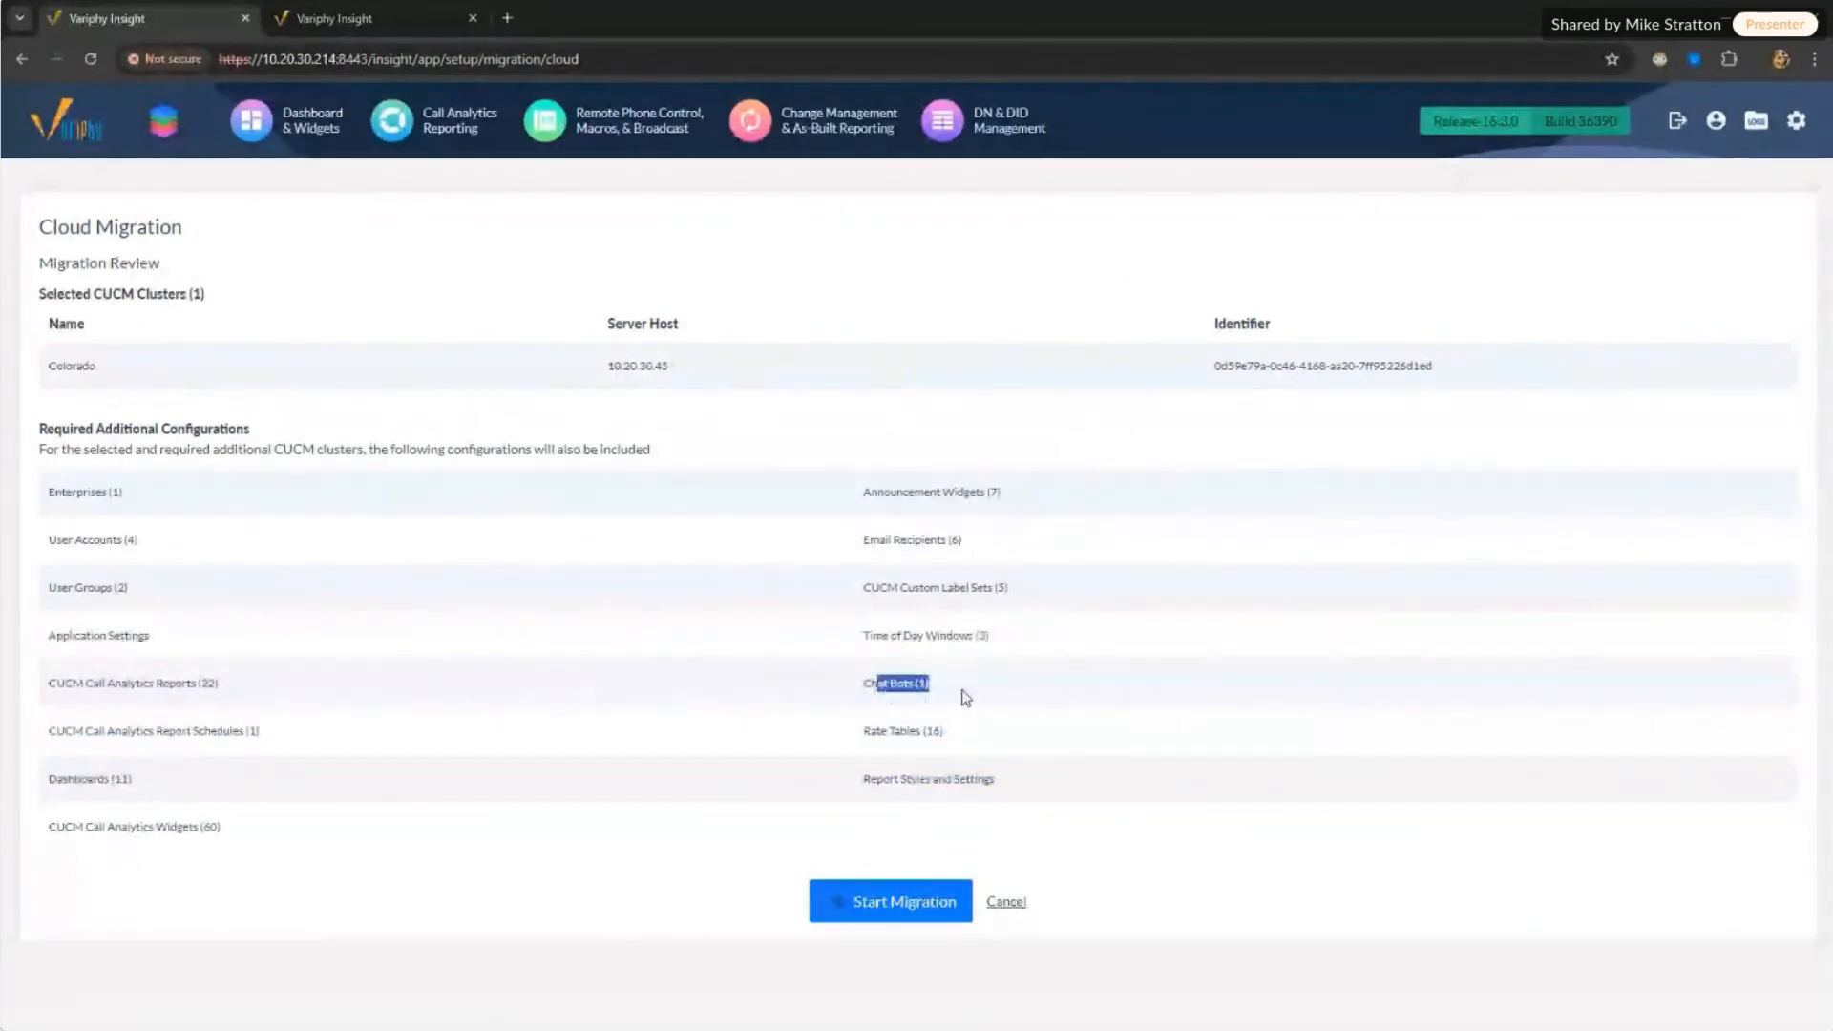
left_click_drag(872, 539, 1014, 549)
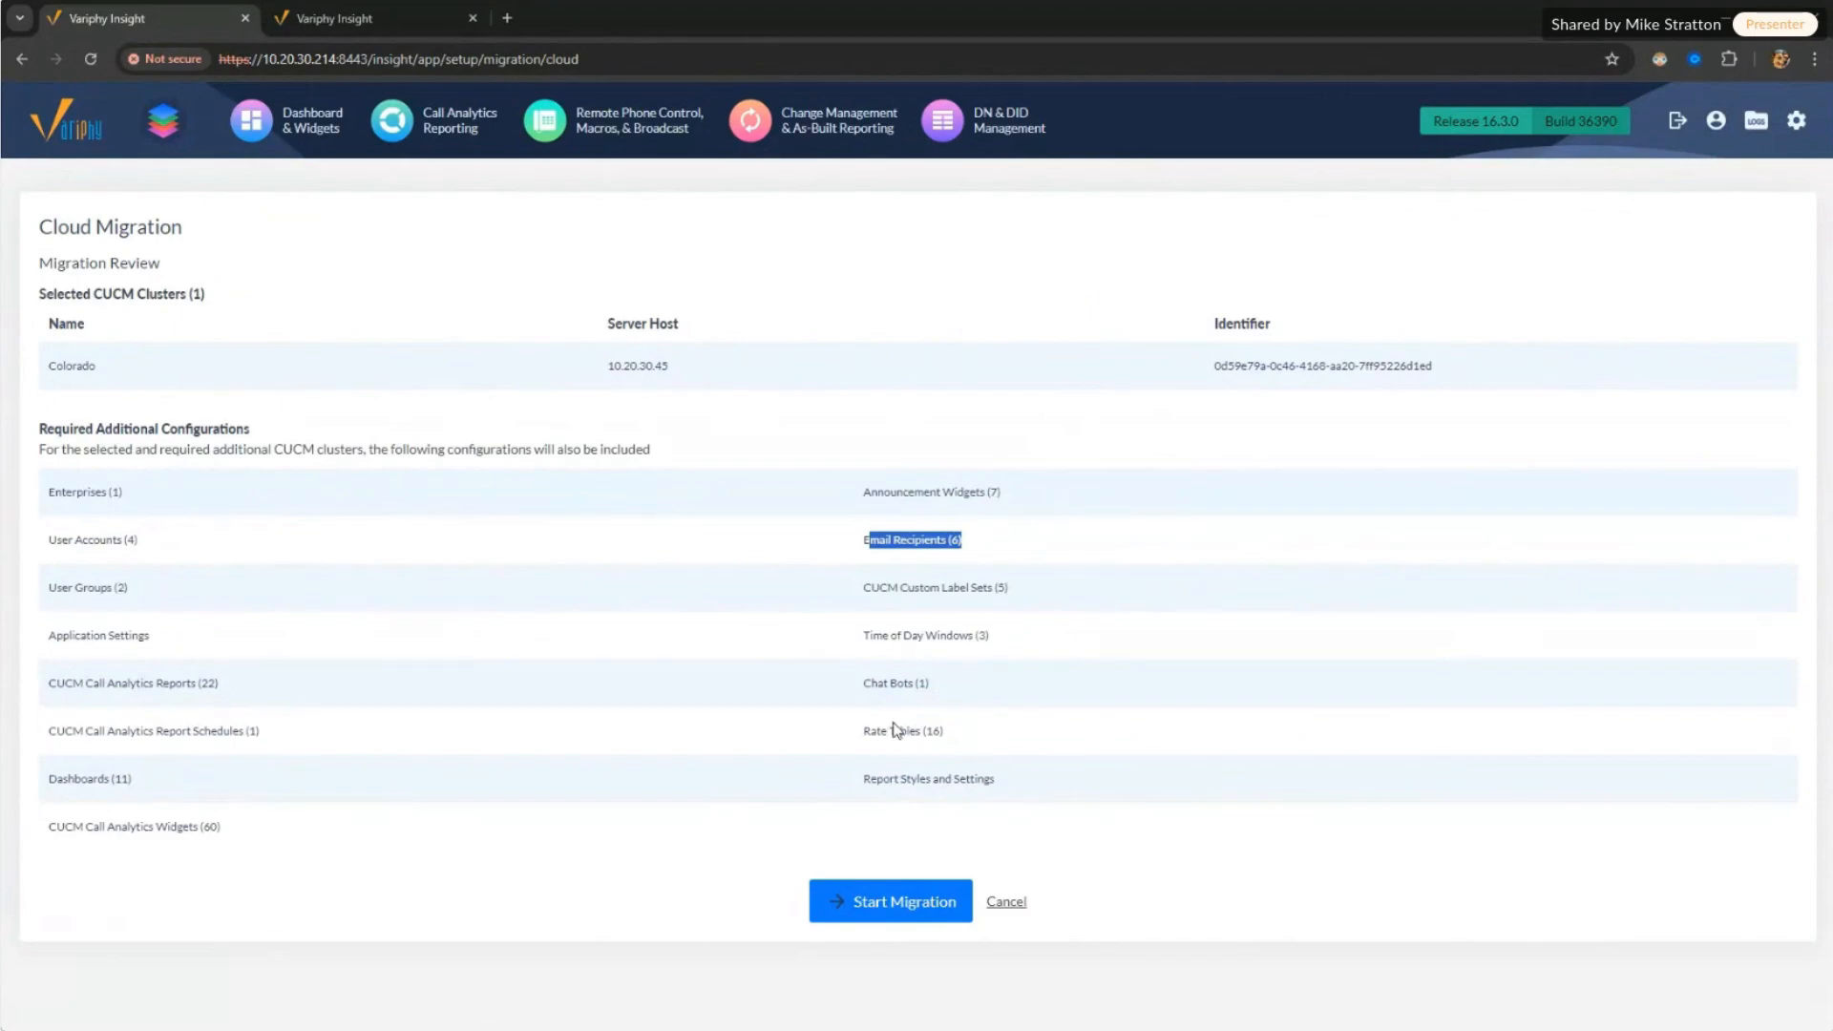
left_click_drag(876, 731, 966, 735)
left_click_drag(63, 779, 185, 782)
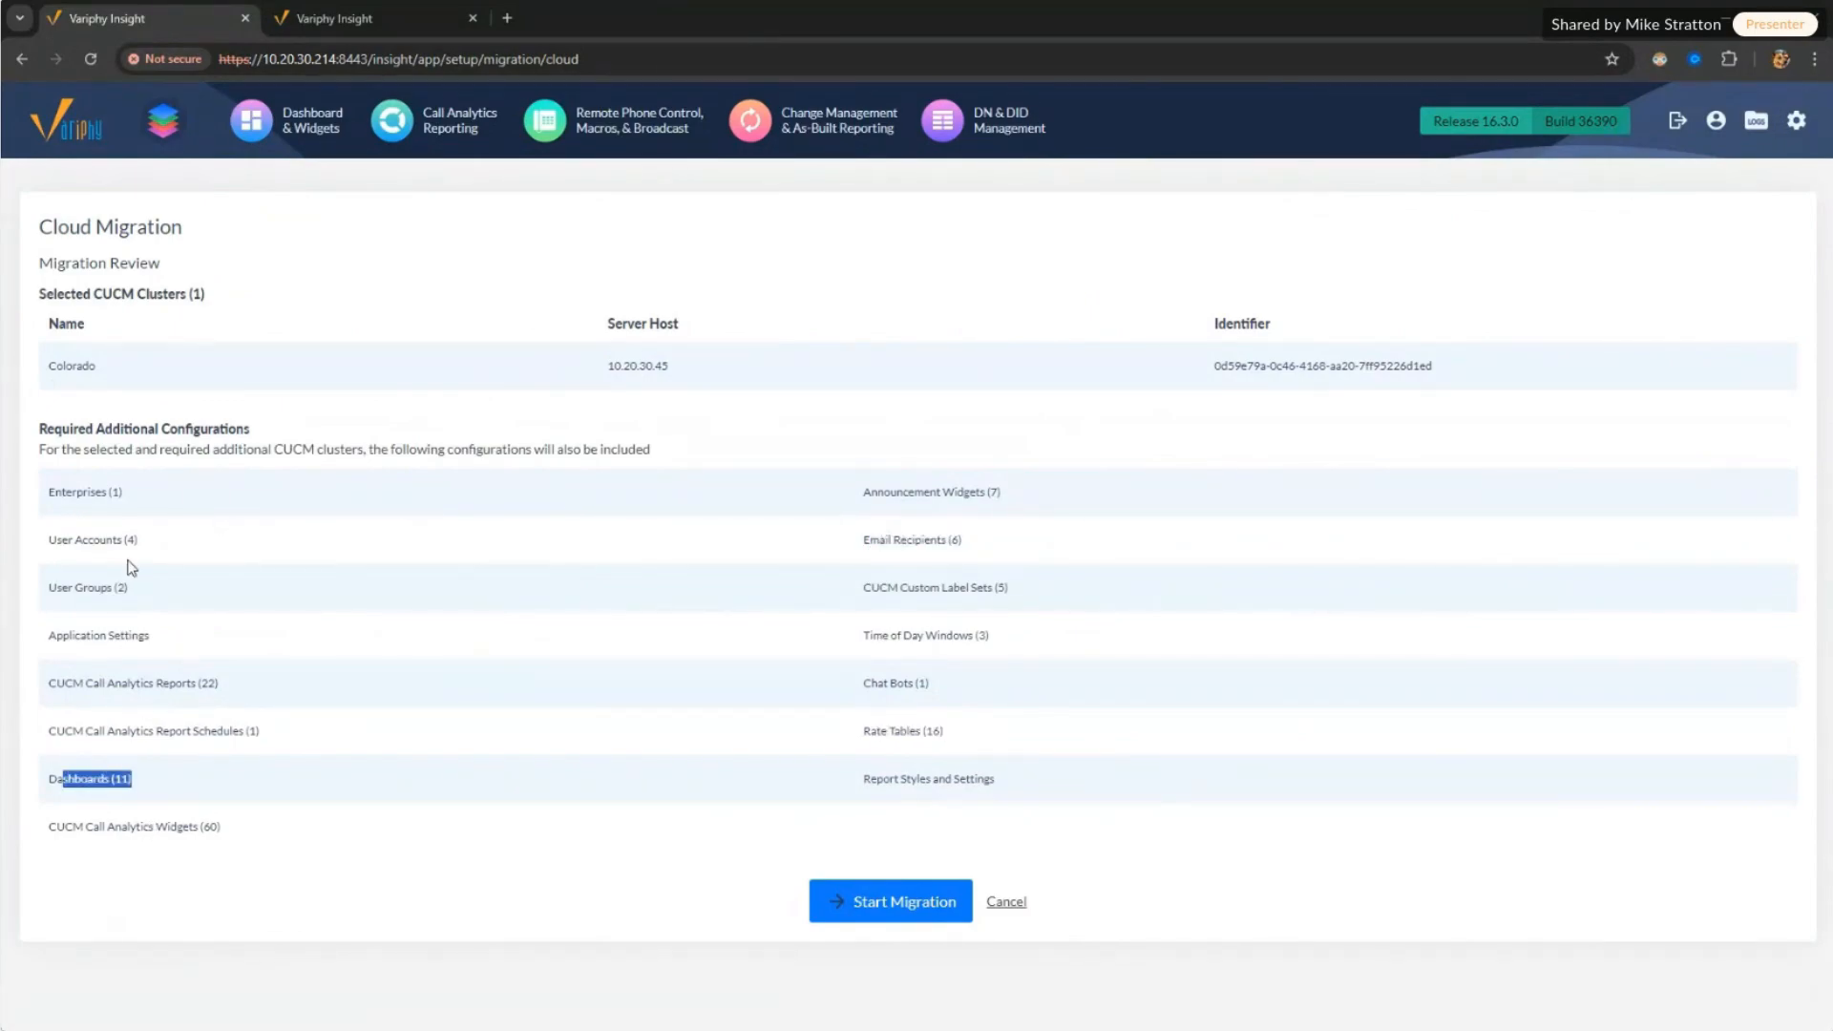
left_click_drag(895, 779, 967, 779)
left_click_drag(870, 731, 943, 733)
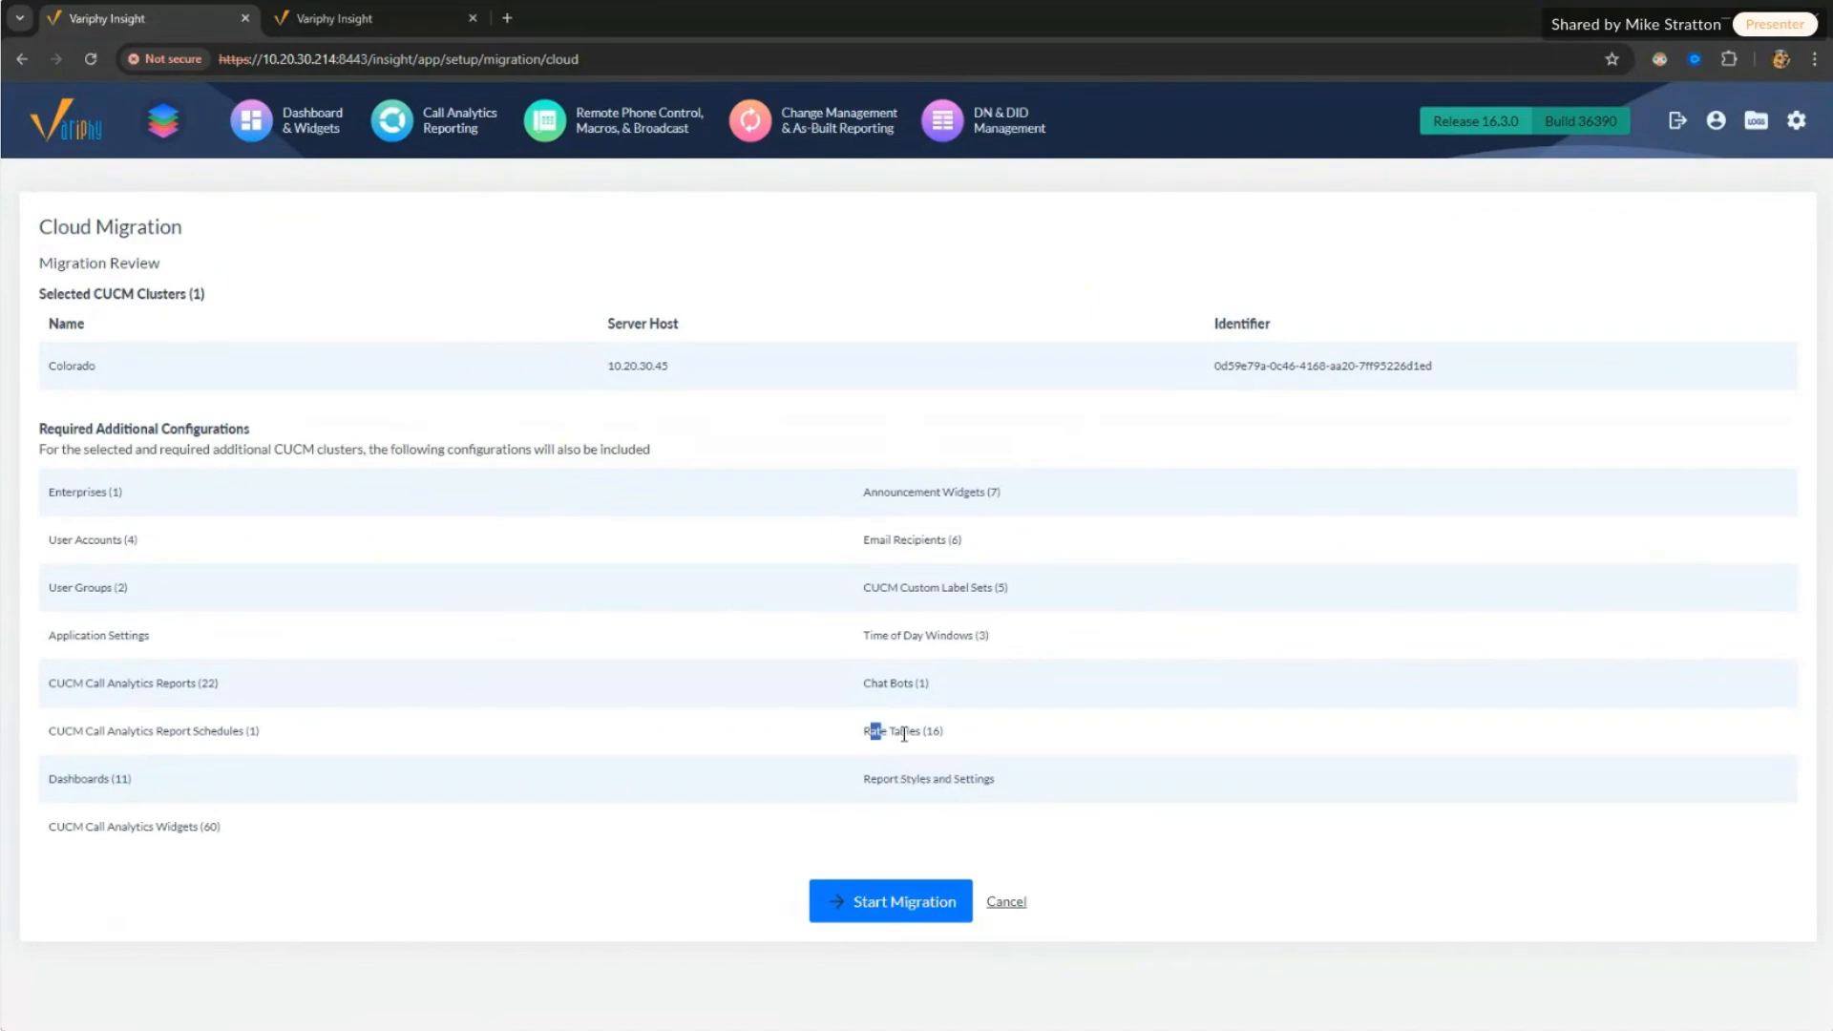
left_click_drag(56, 827, 259, 827)
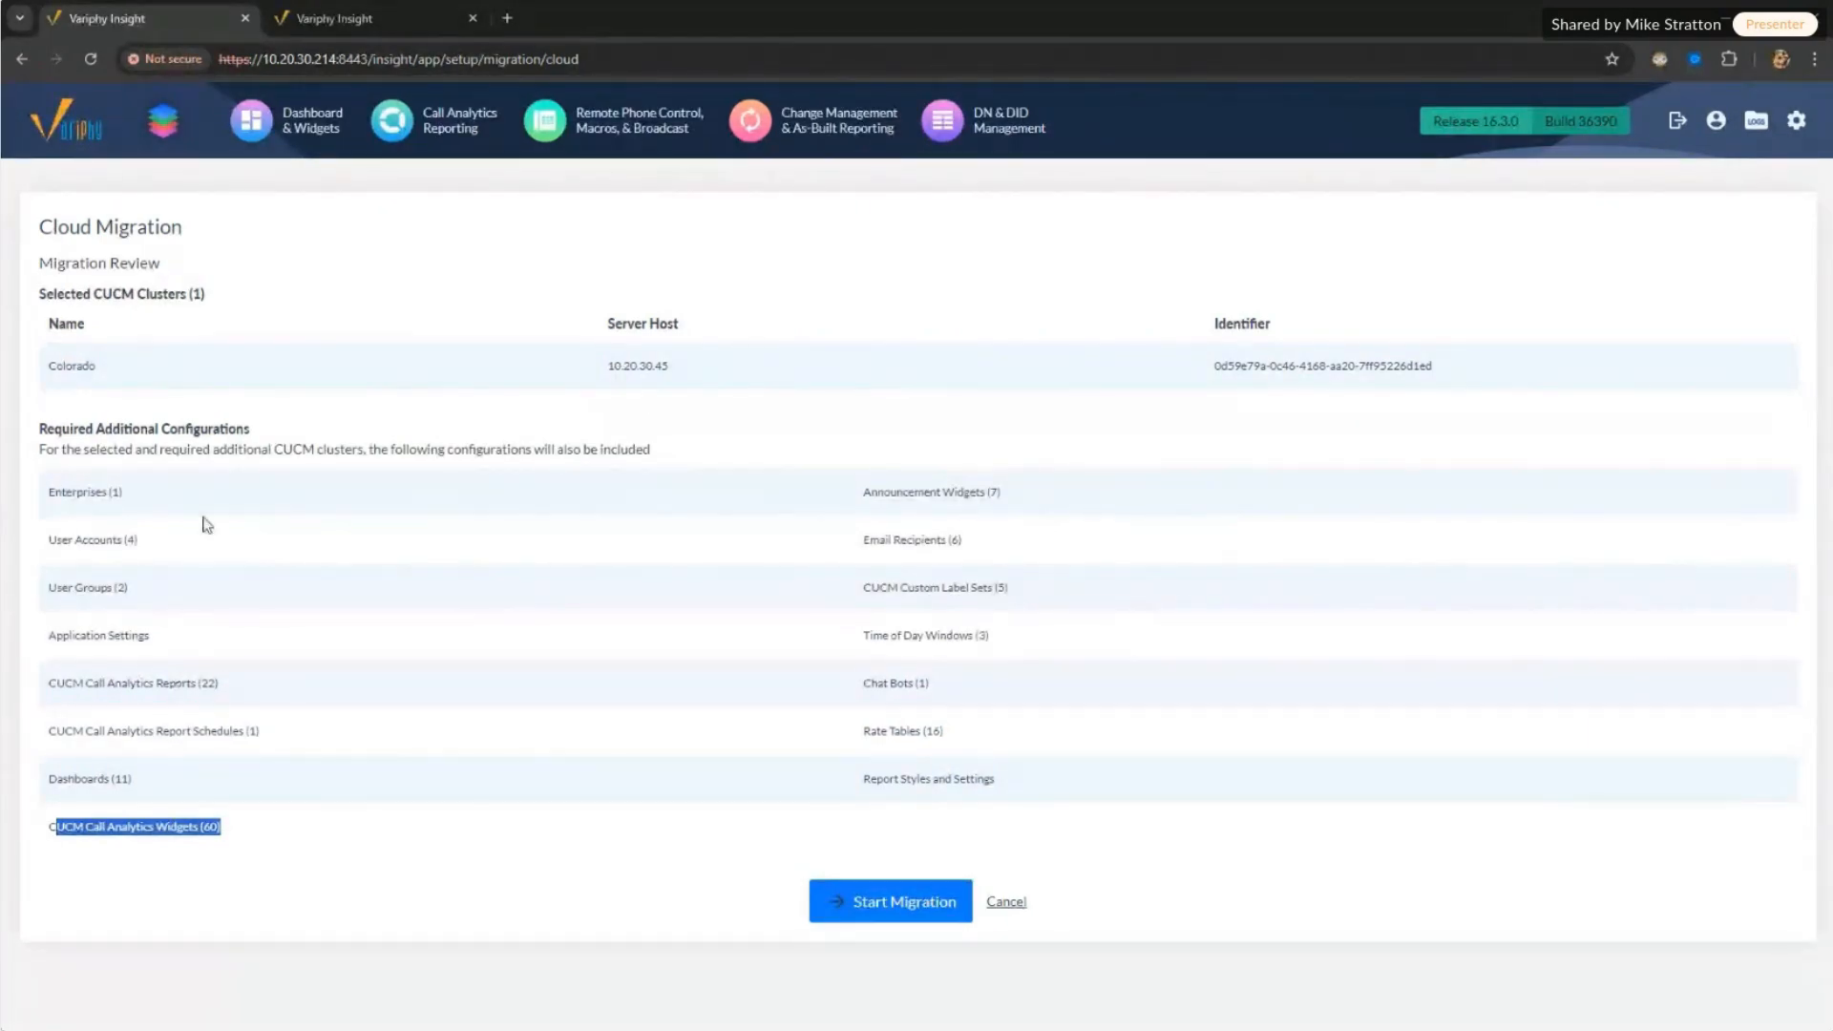
left_click(52, 363)
left_click_drag(53, 364, 1055, 388)
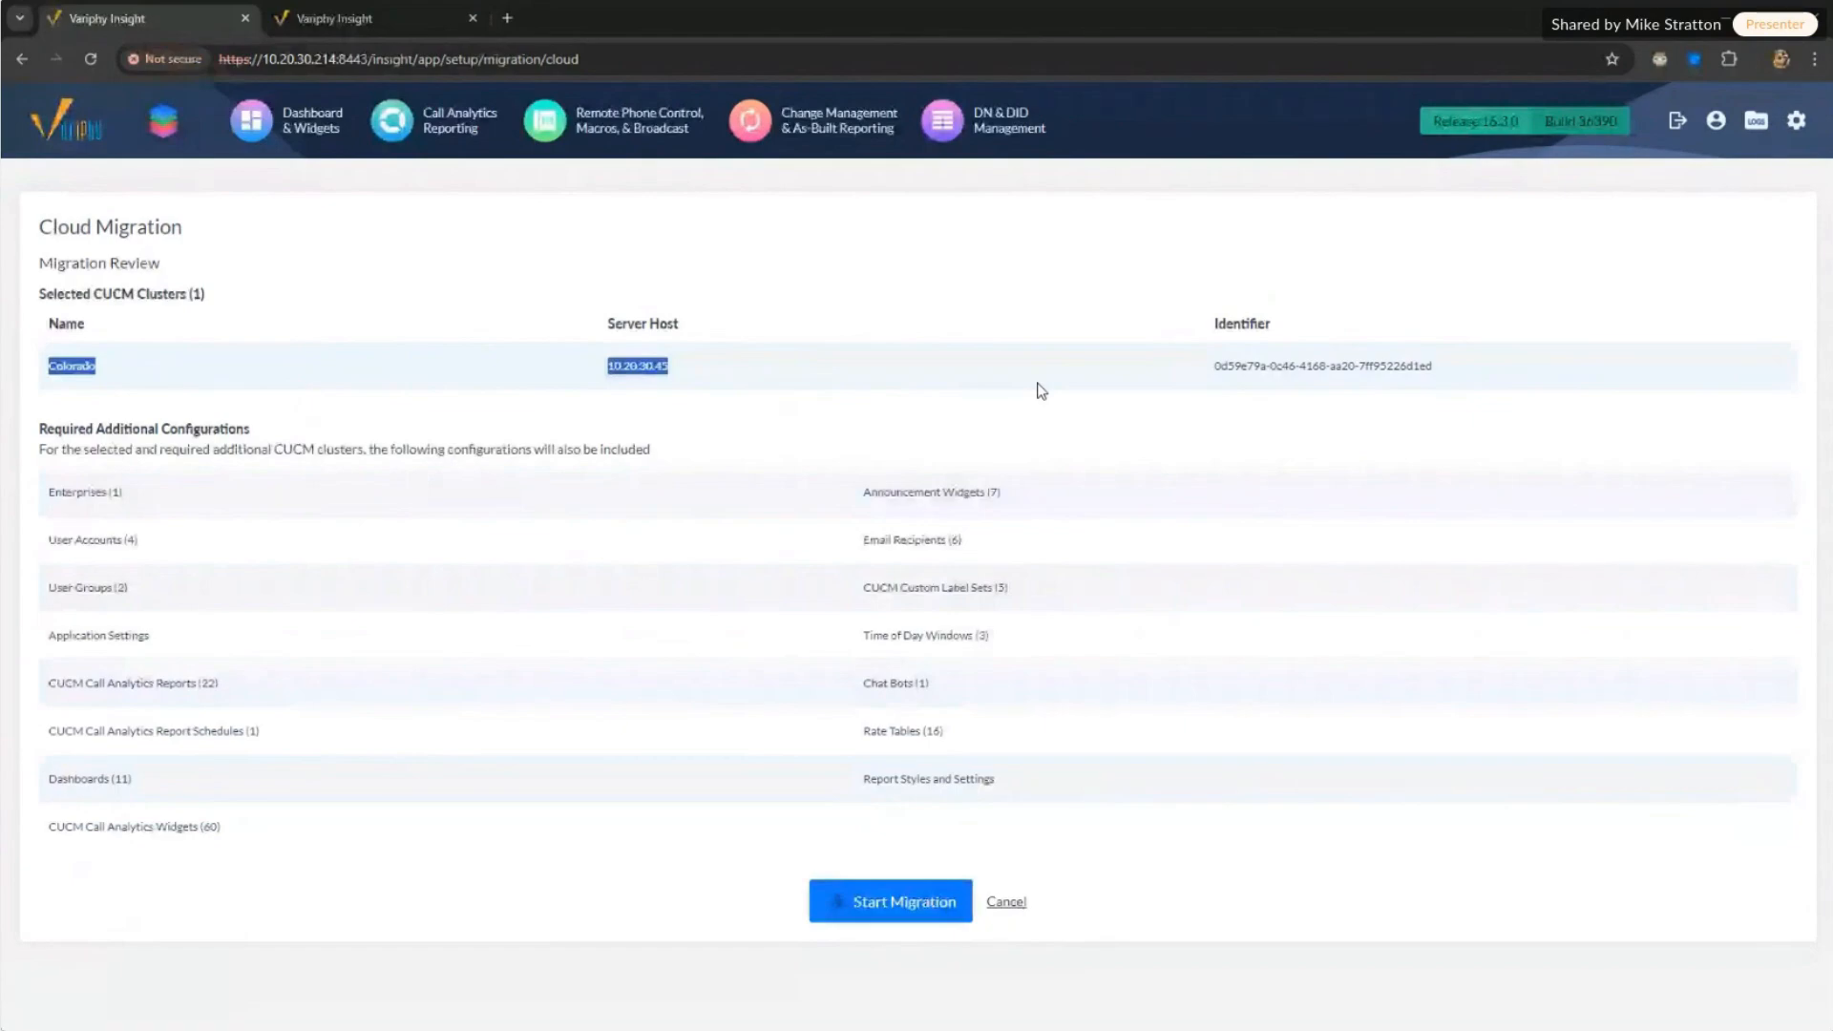
Step: Start the Colorado migration, confirm it shows In Progress, and go to Setup & Administration
left_click(904, 899)
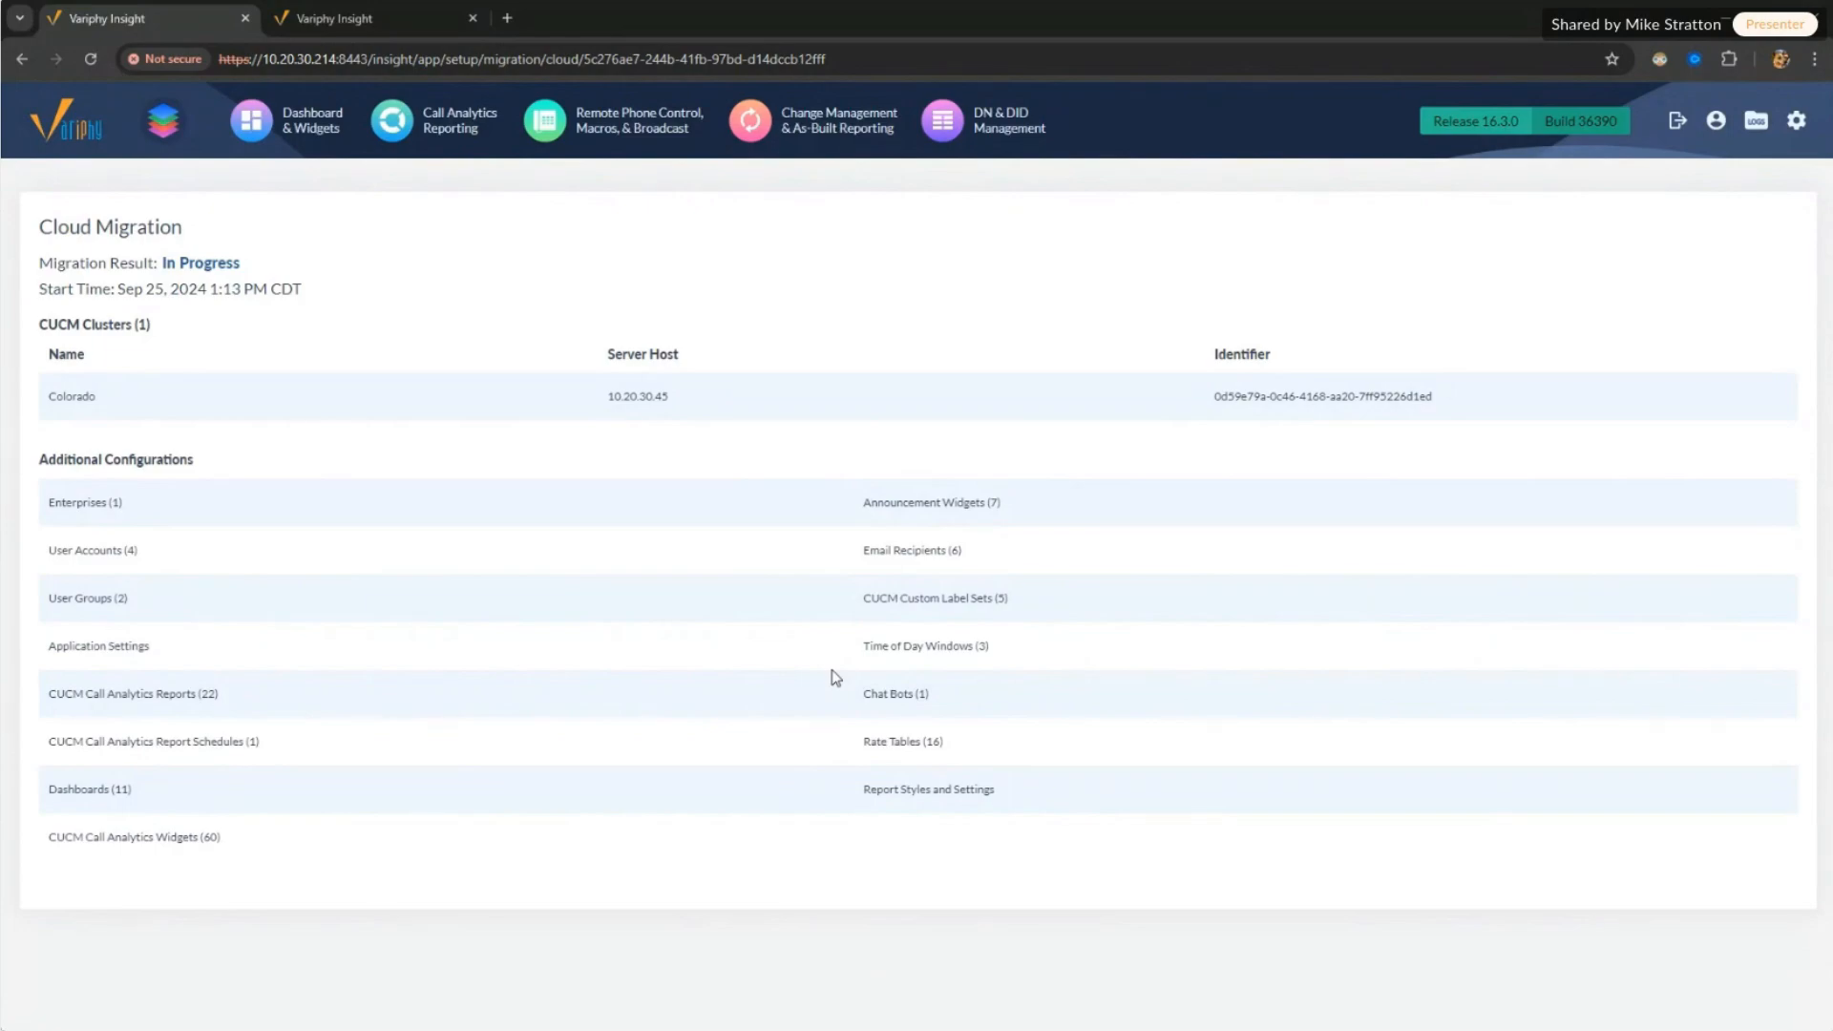
double_click(205, 264)
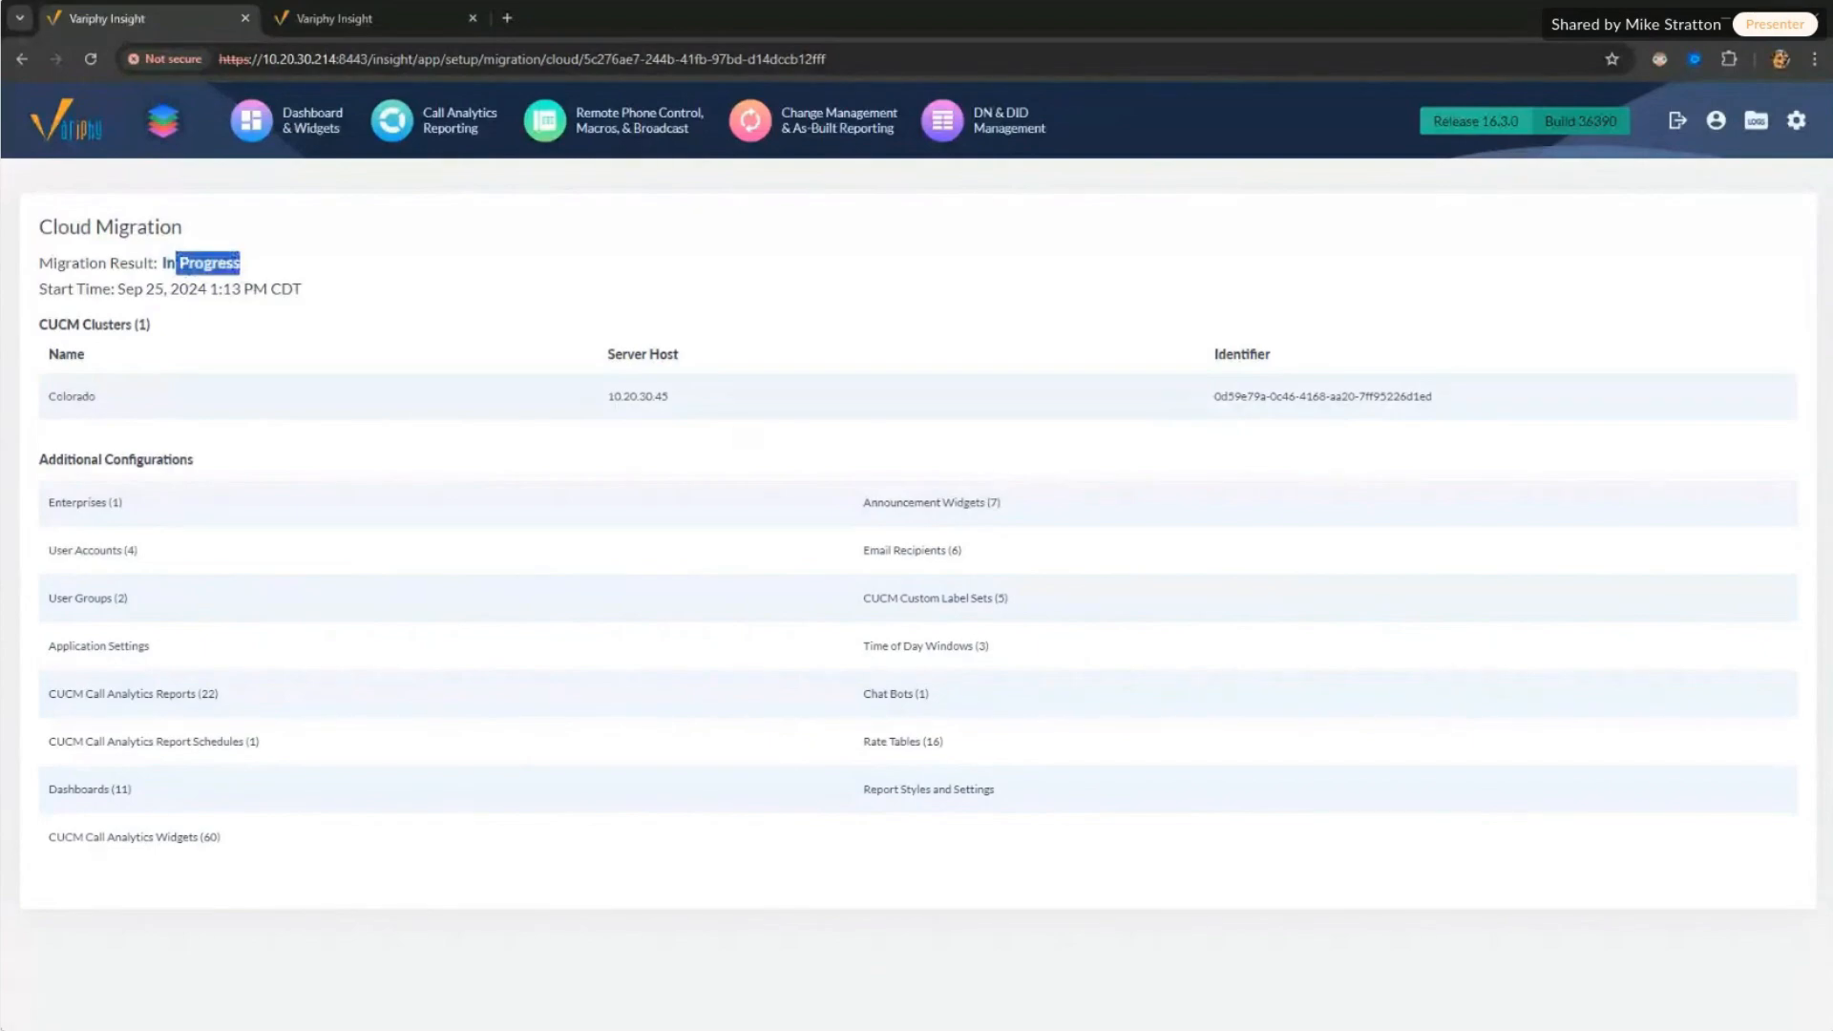
left_click(1795, 121)
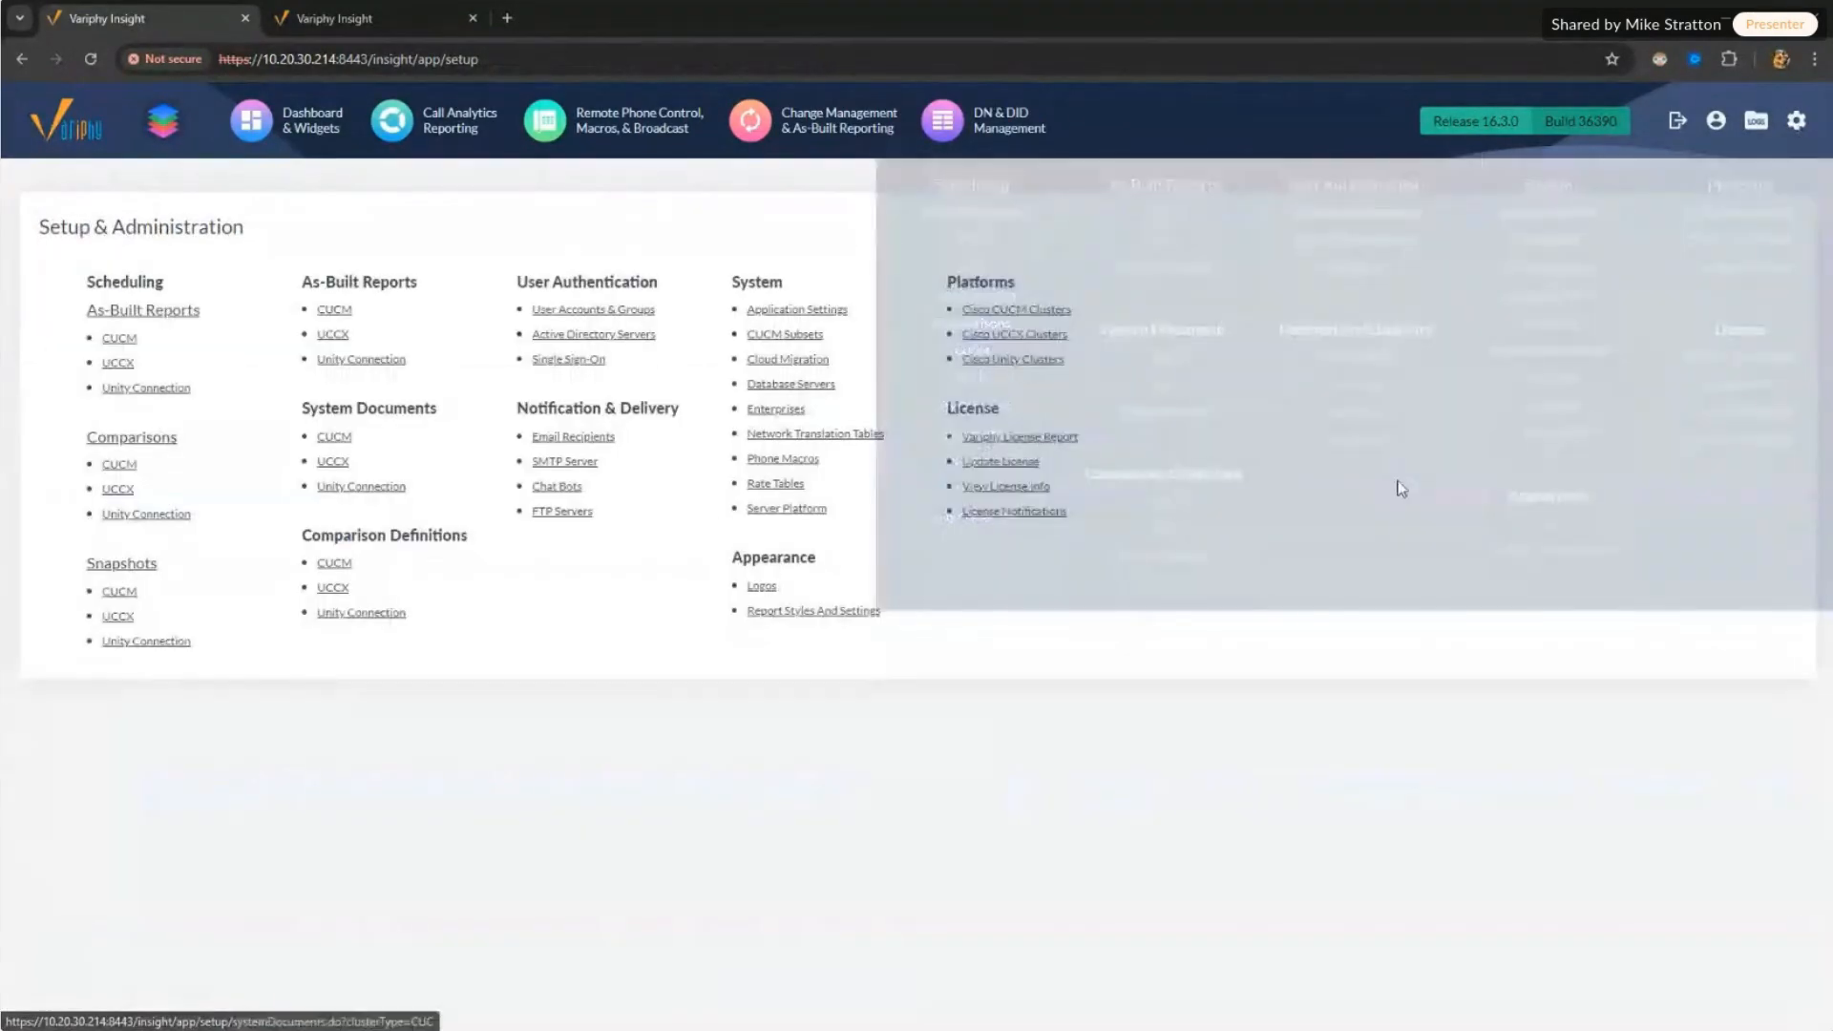
Step: Open the Cloud Migration page and the active migration's details, confirming it is In Progress
mouse_move(1796, 124)
left_click(1551, 270)
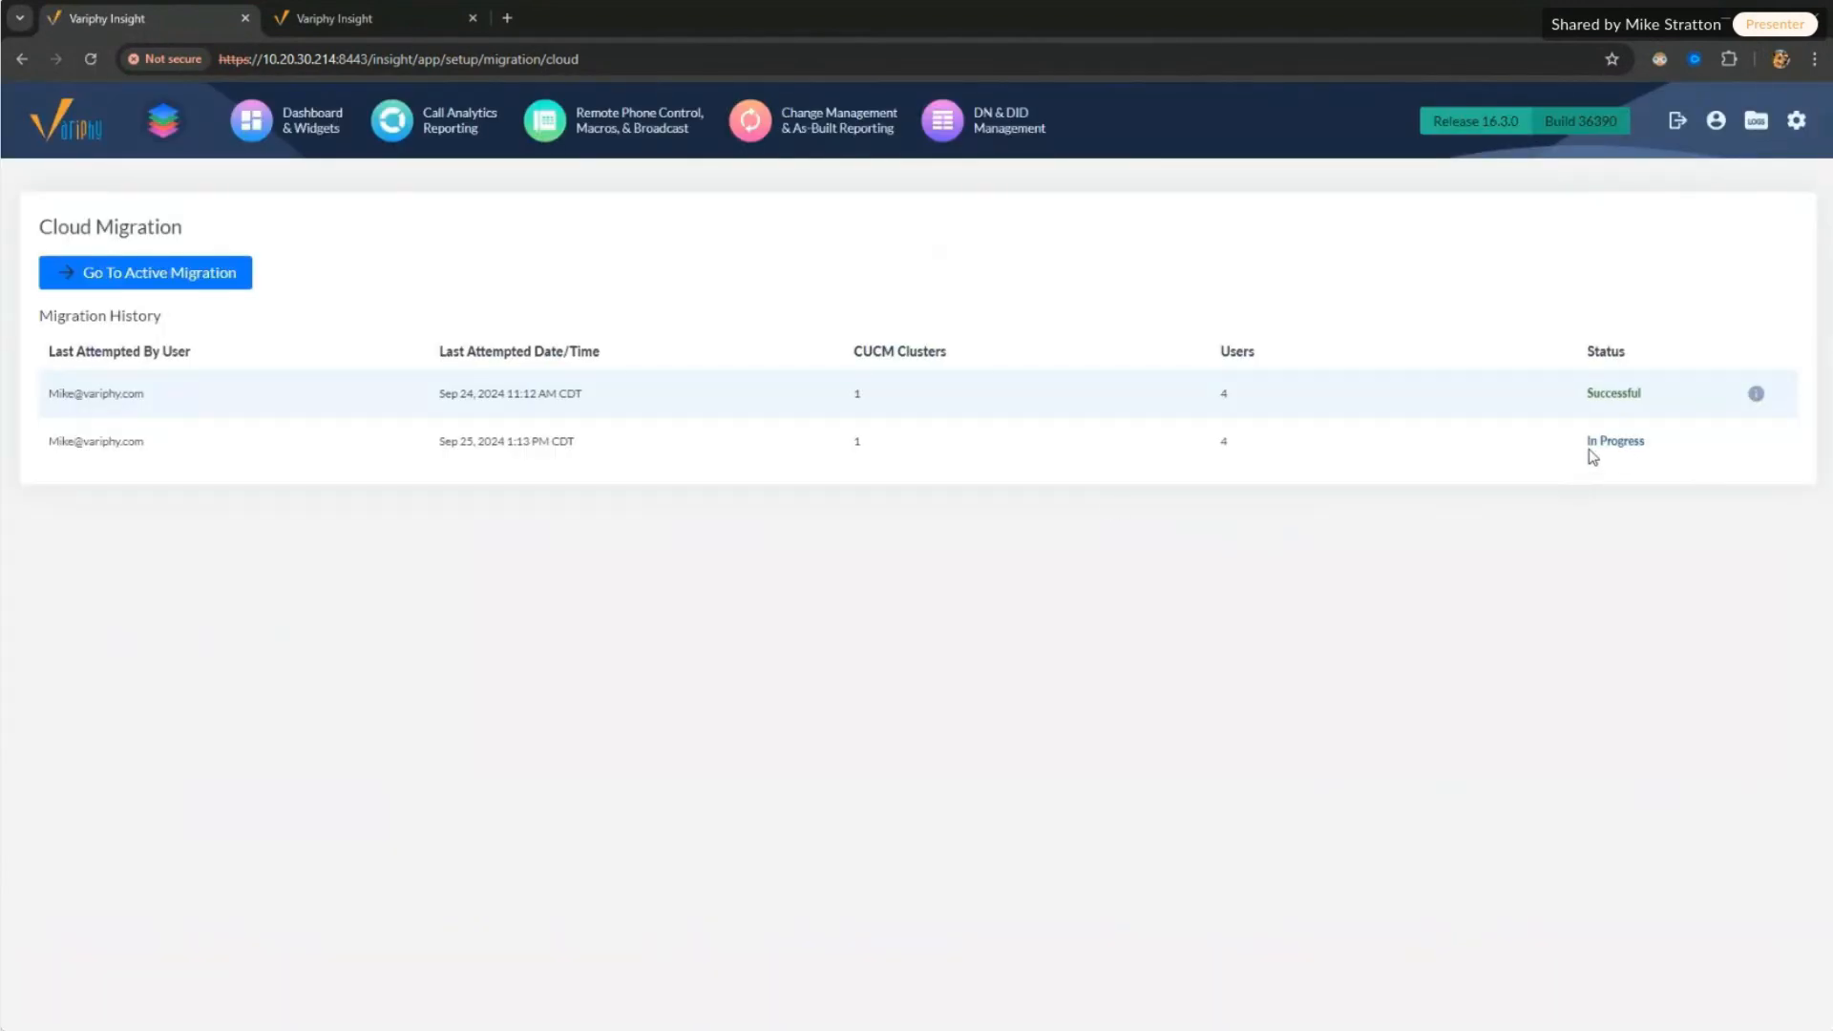
left_click_drag(1589, 457, 1656, 459)
left_click(1631, 442)
left_click(177, 283)
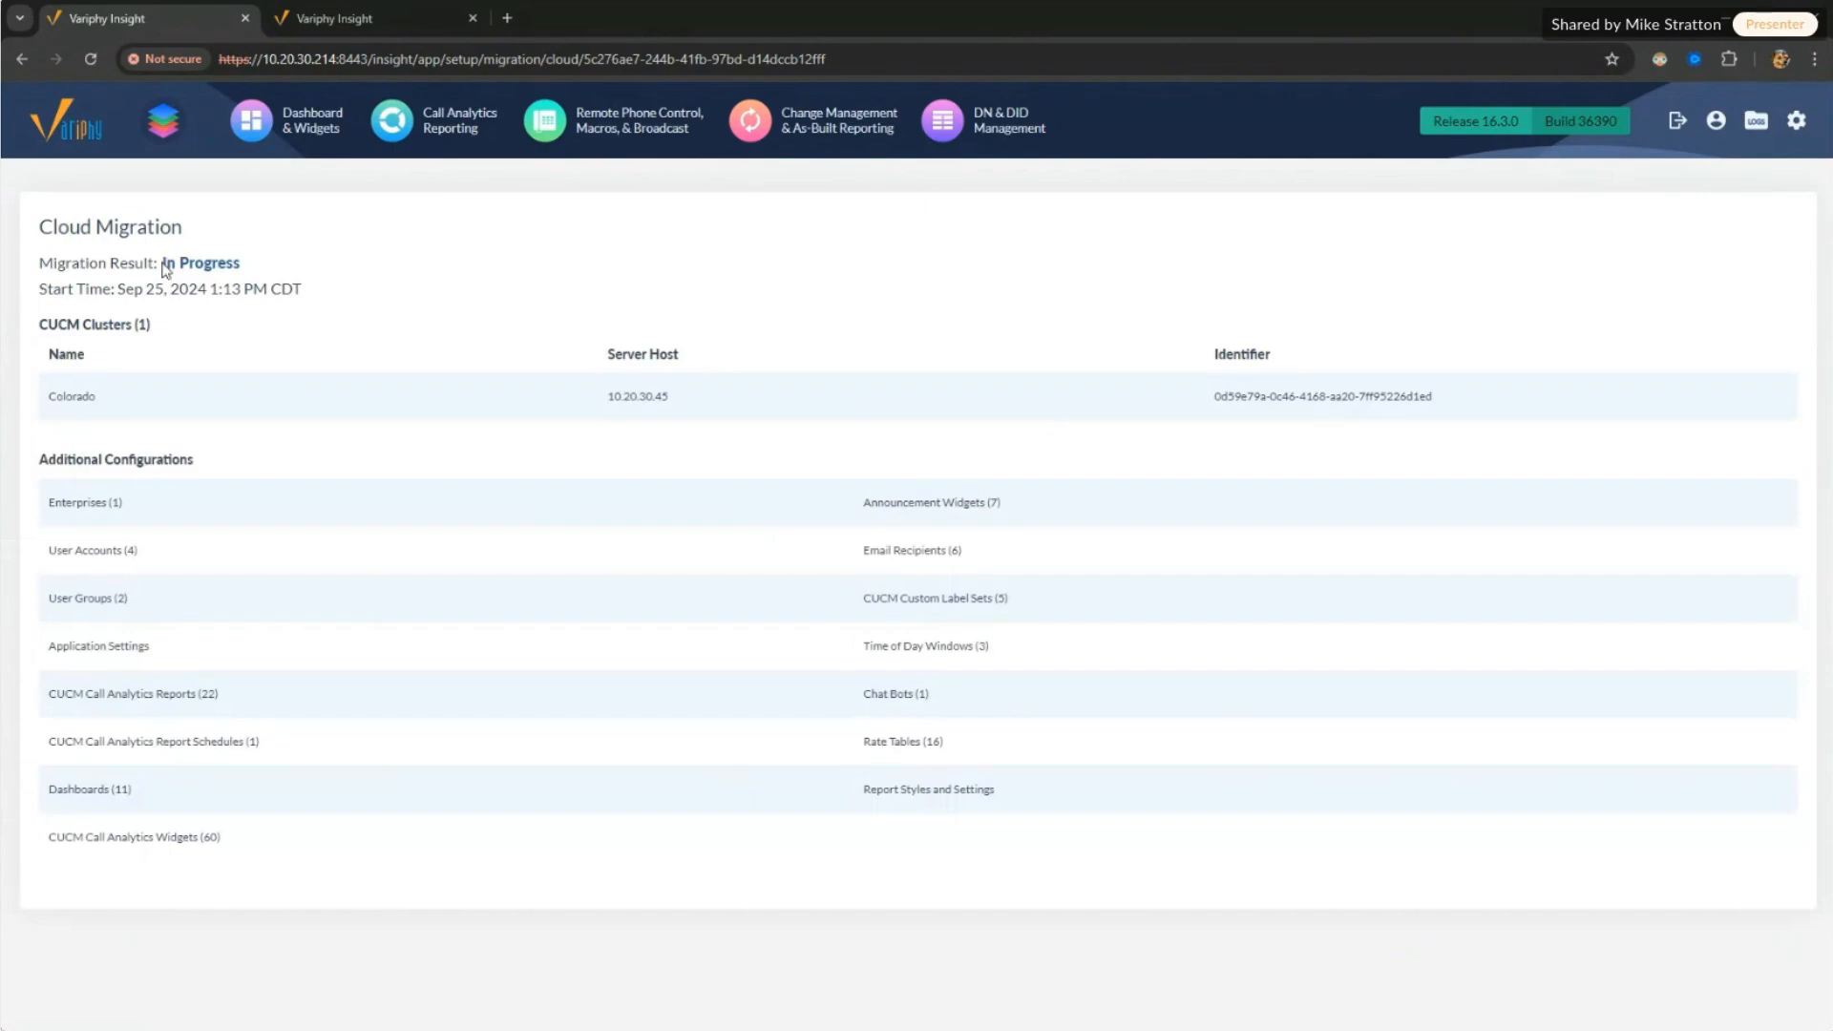
left_click_drag(162, 265, 249, 272)
left_click(273, 268)
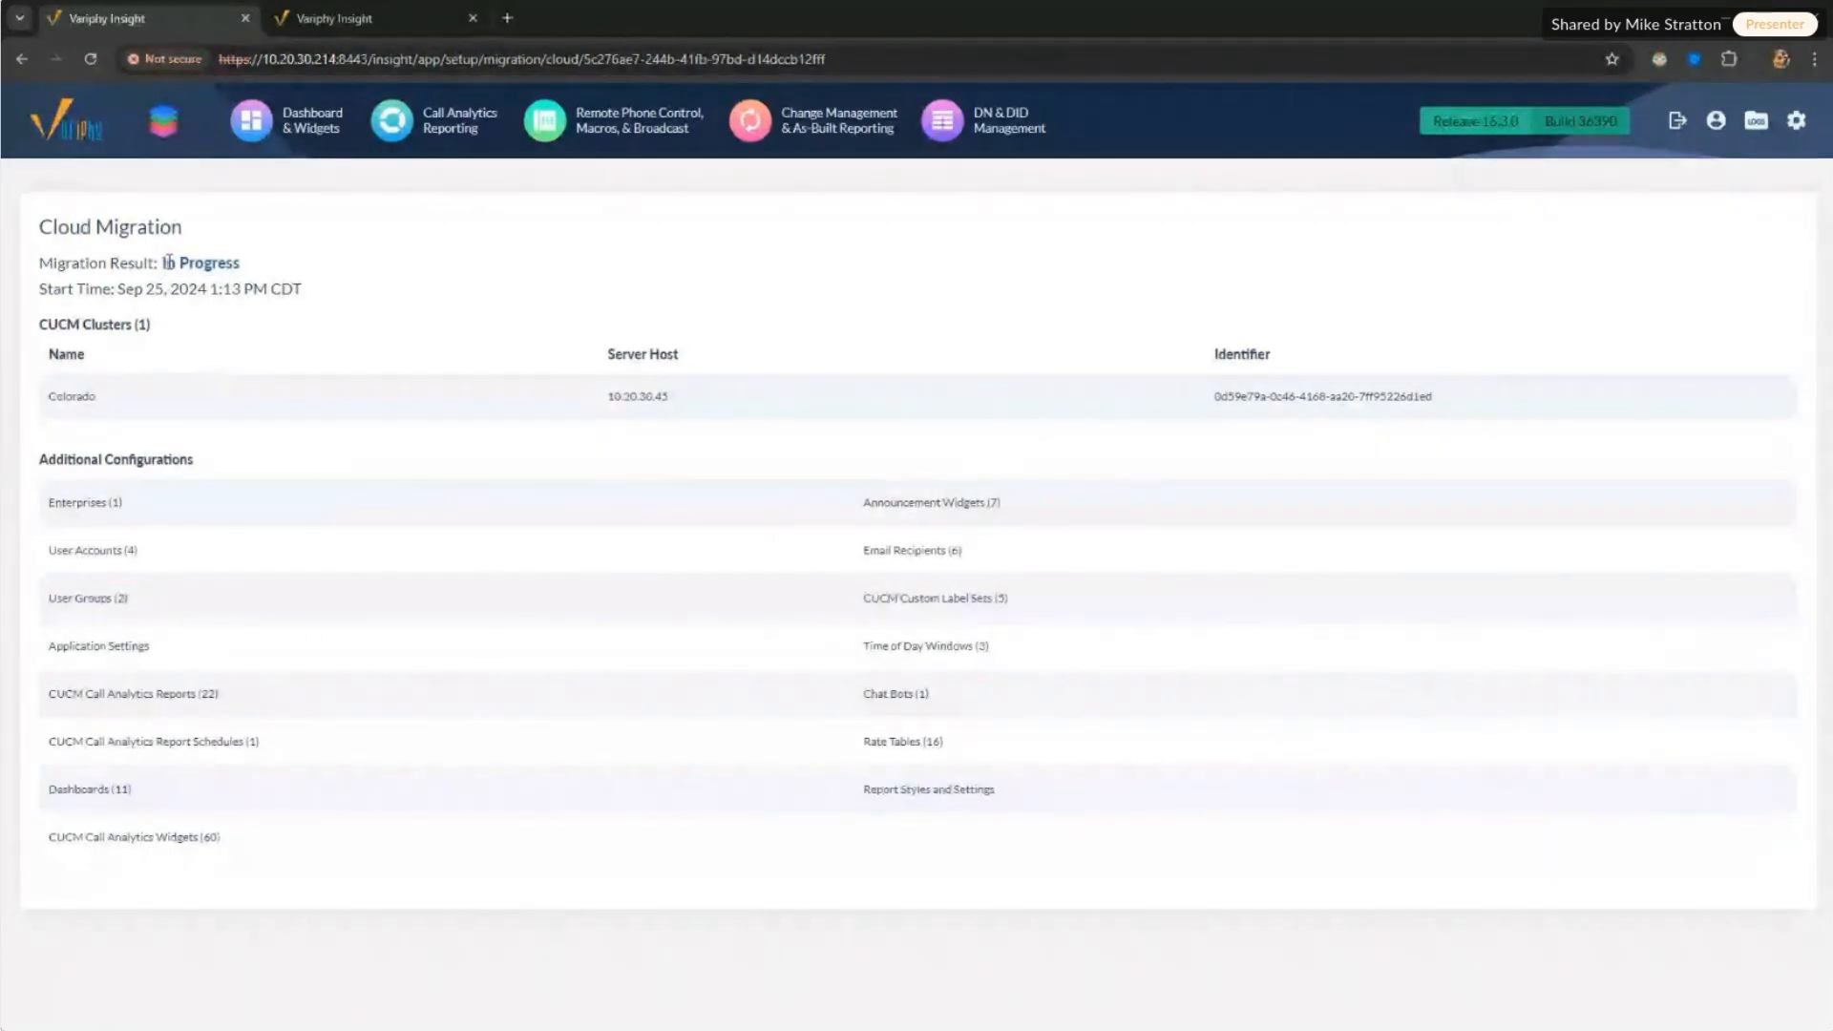
left_click_drag(164, 263, 319, 274)
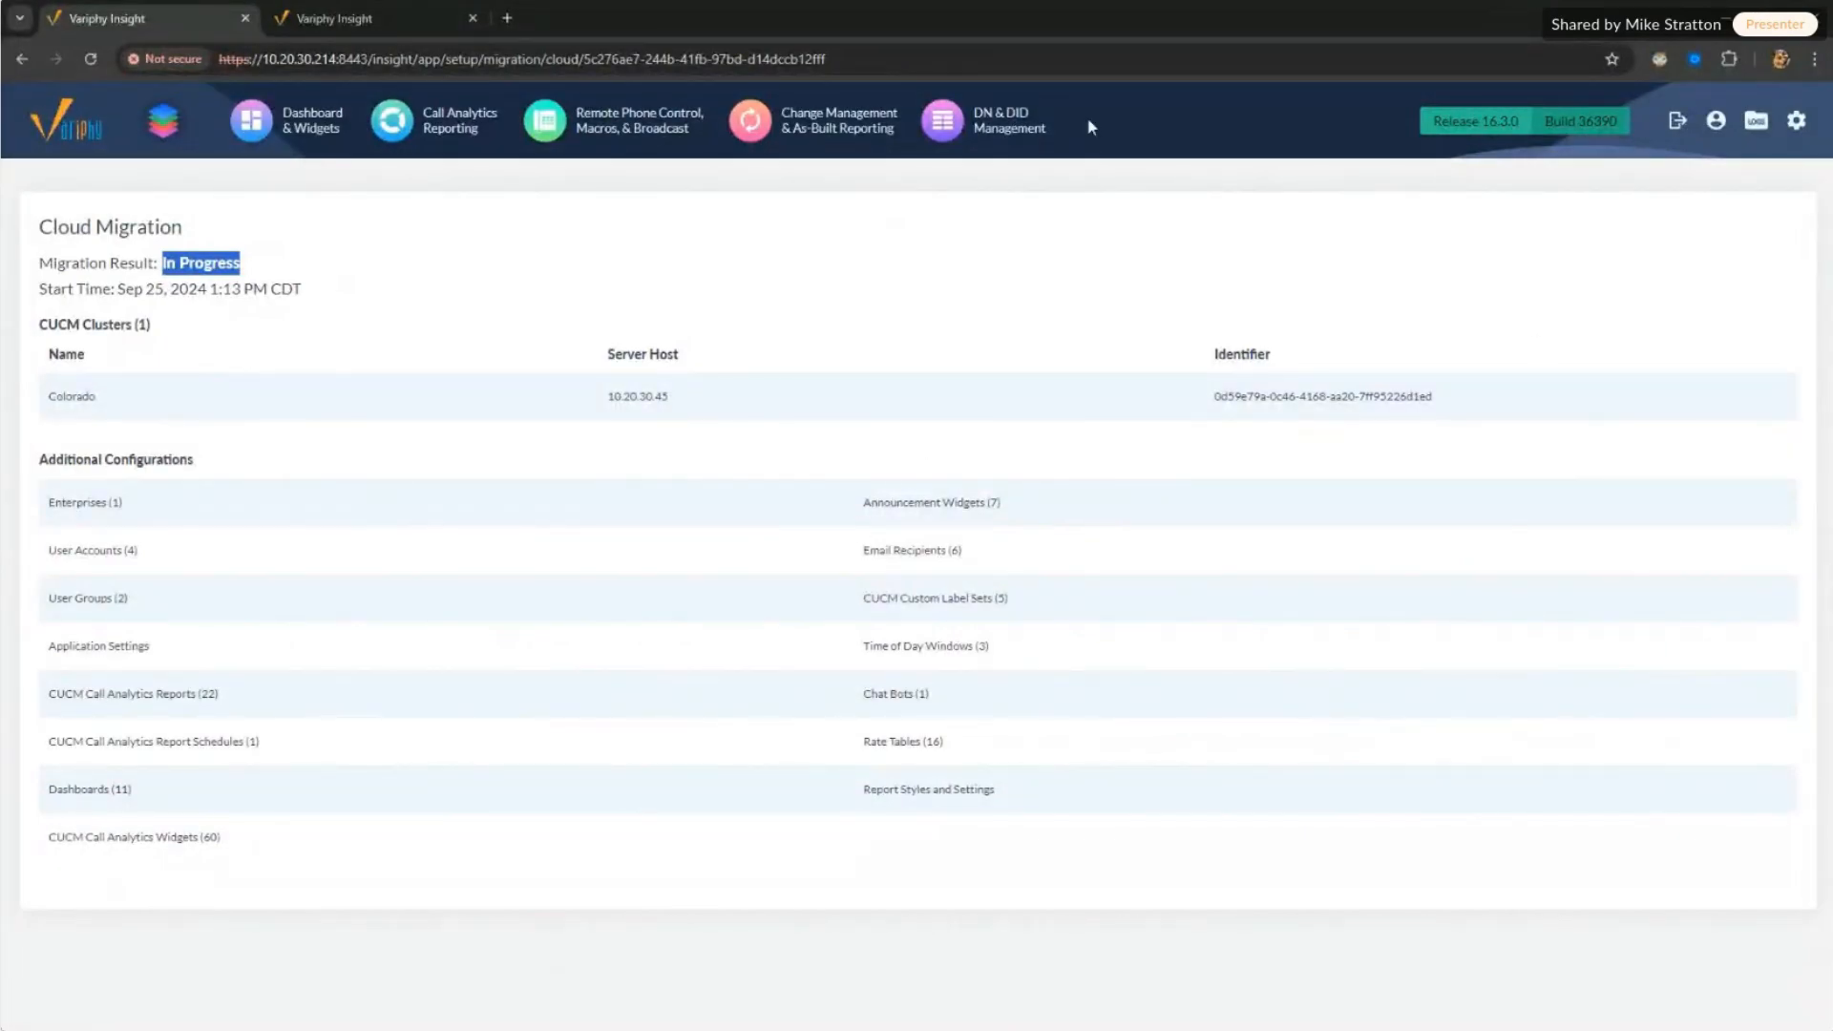
left_click(1217, 548)
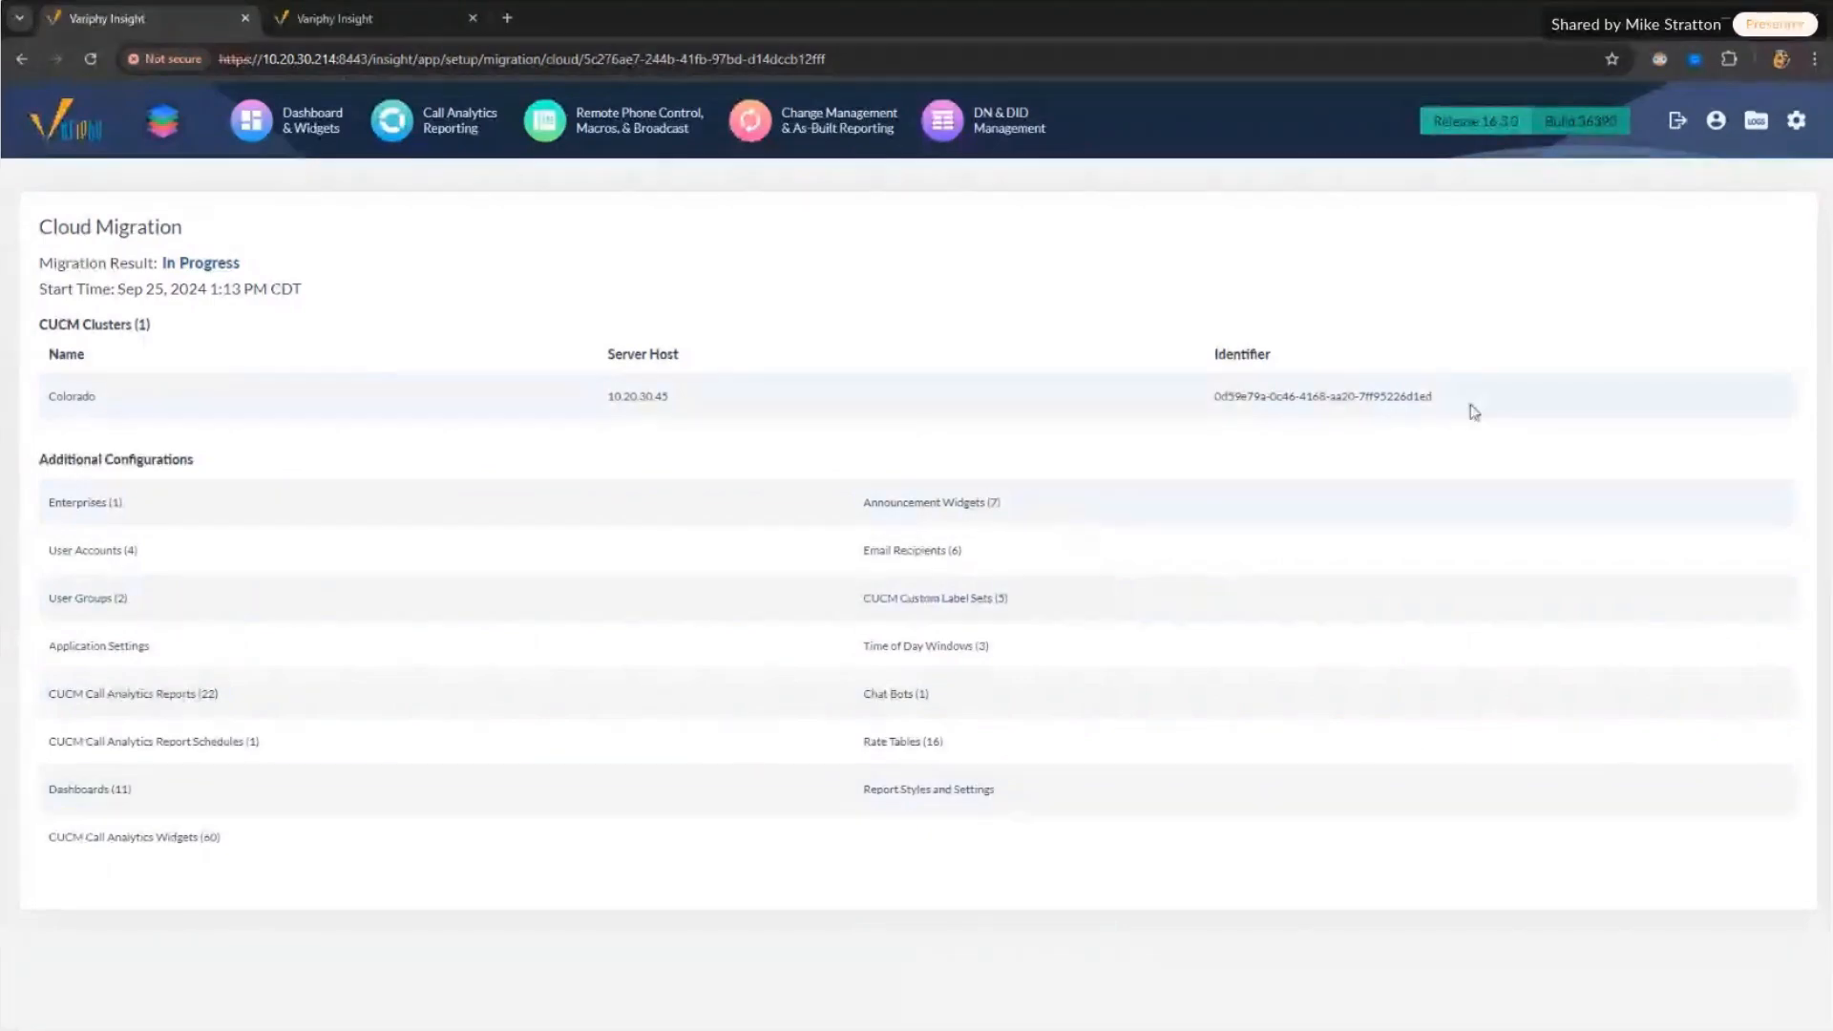
Step: Reopen the cloud migration history, where the newest migration is still In Progress
left_click(1796, 122)
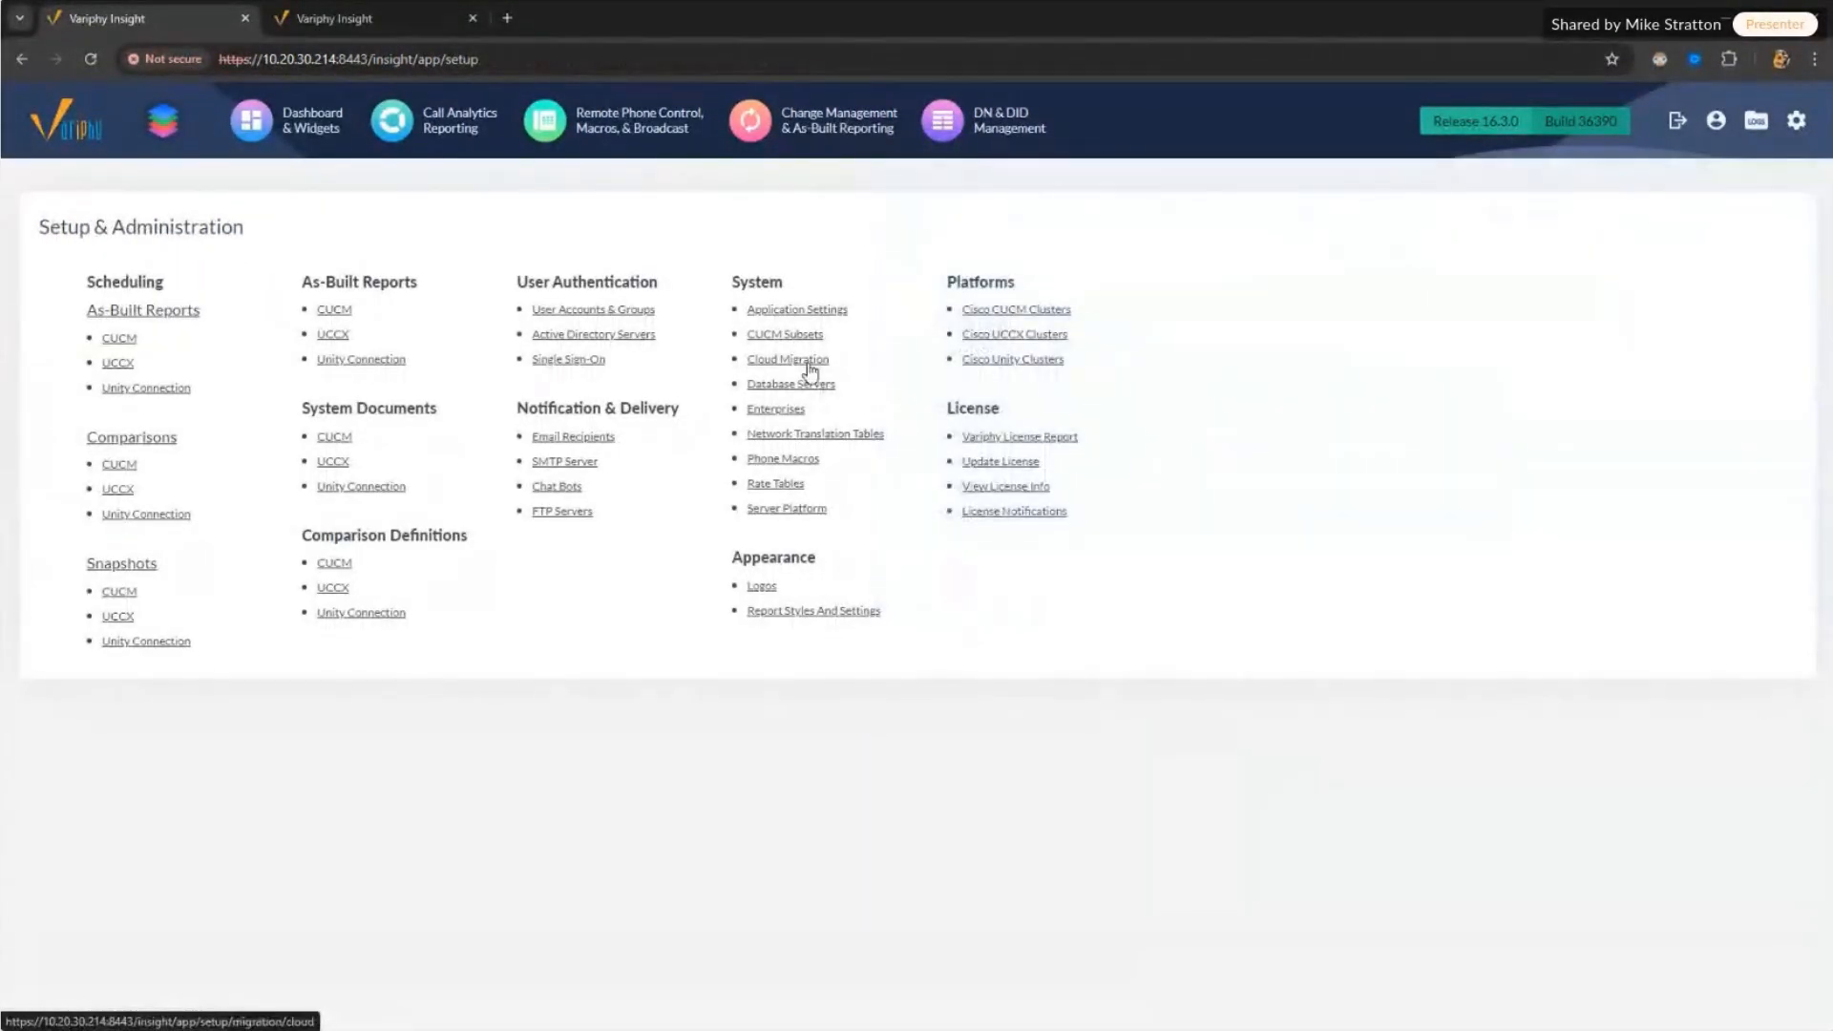
left_click(807, 360)
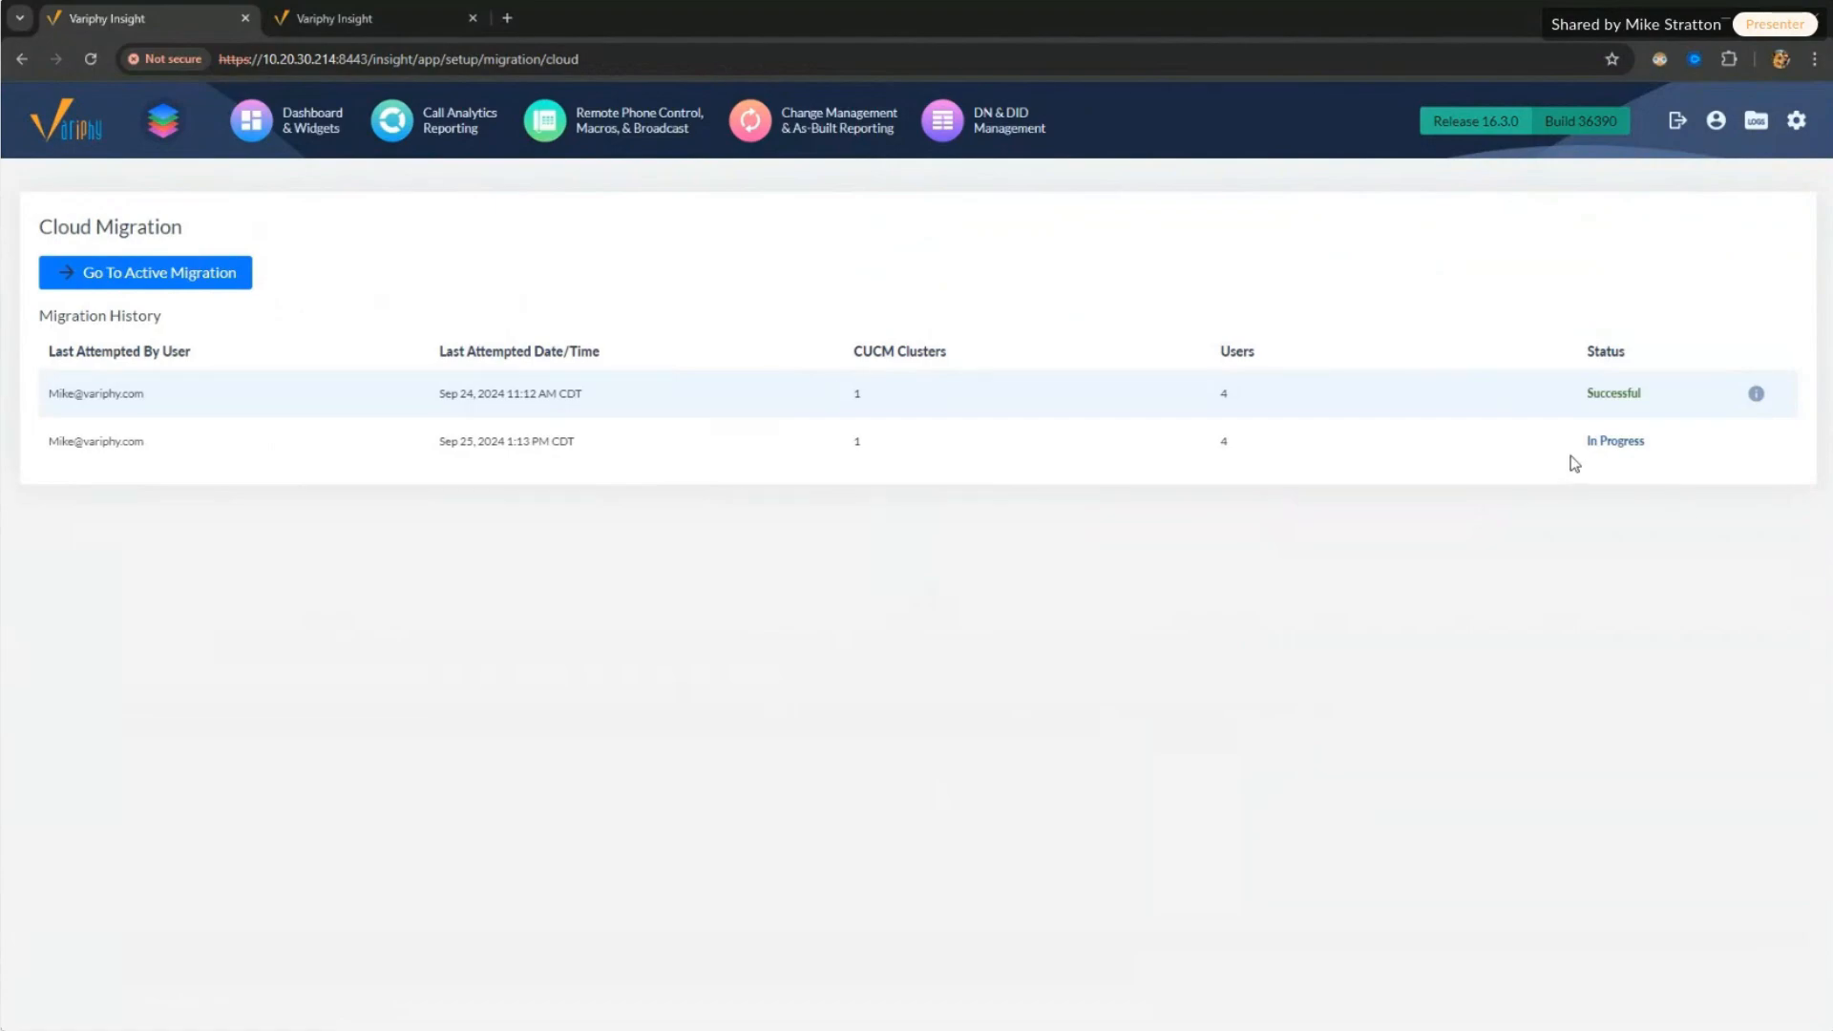
left_click_drag(1574, 463, 1689, 455)
Step: Display insight.log in the server's log viewer and scroll through its contents
left_click(1756, 121)
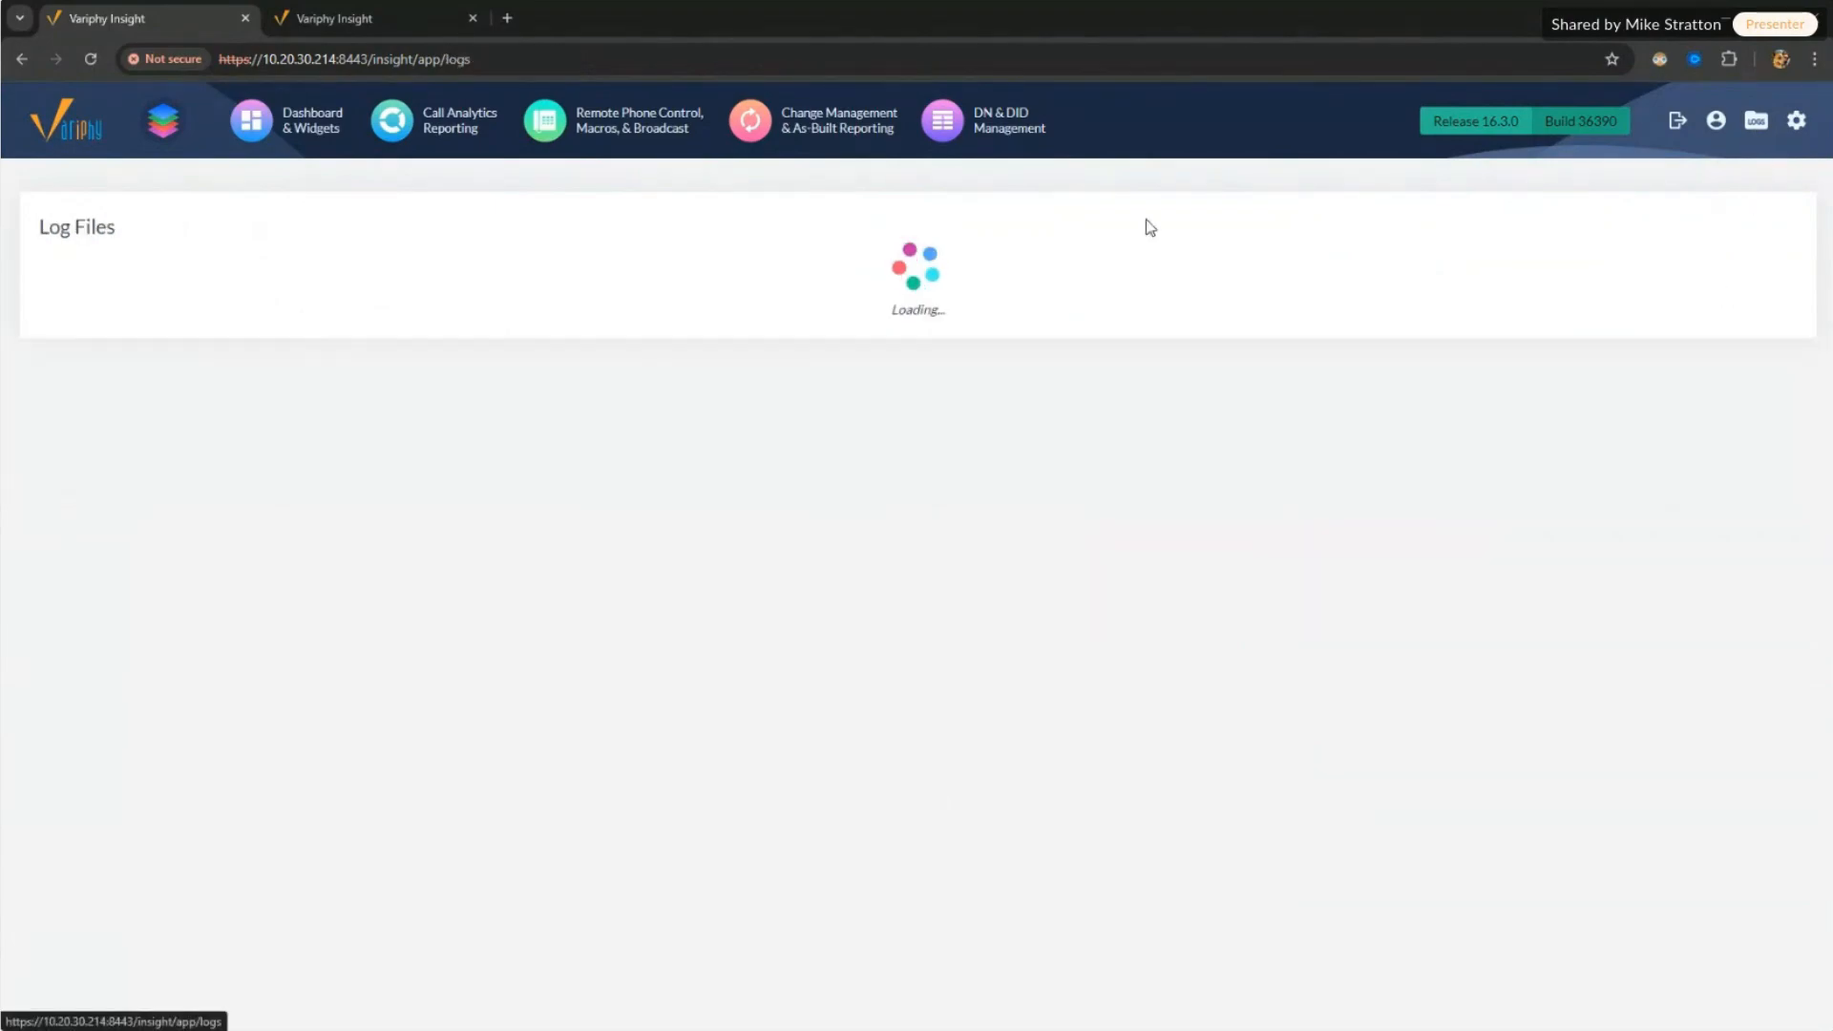
left_click(464, 264)
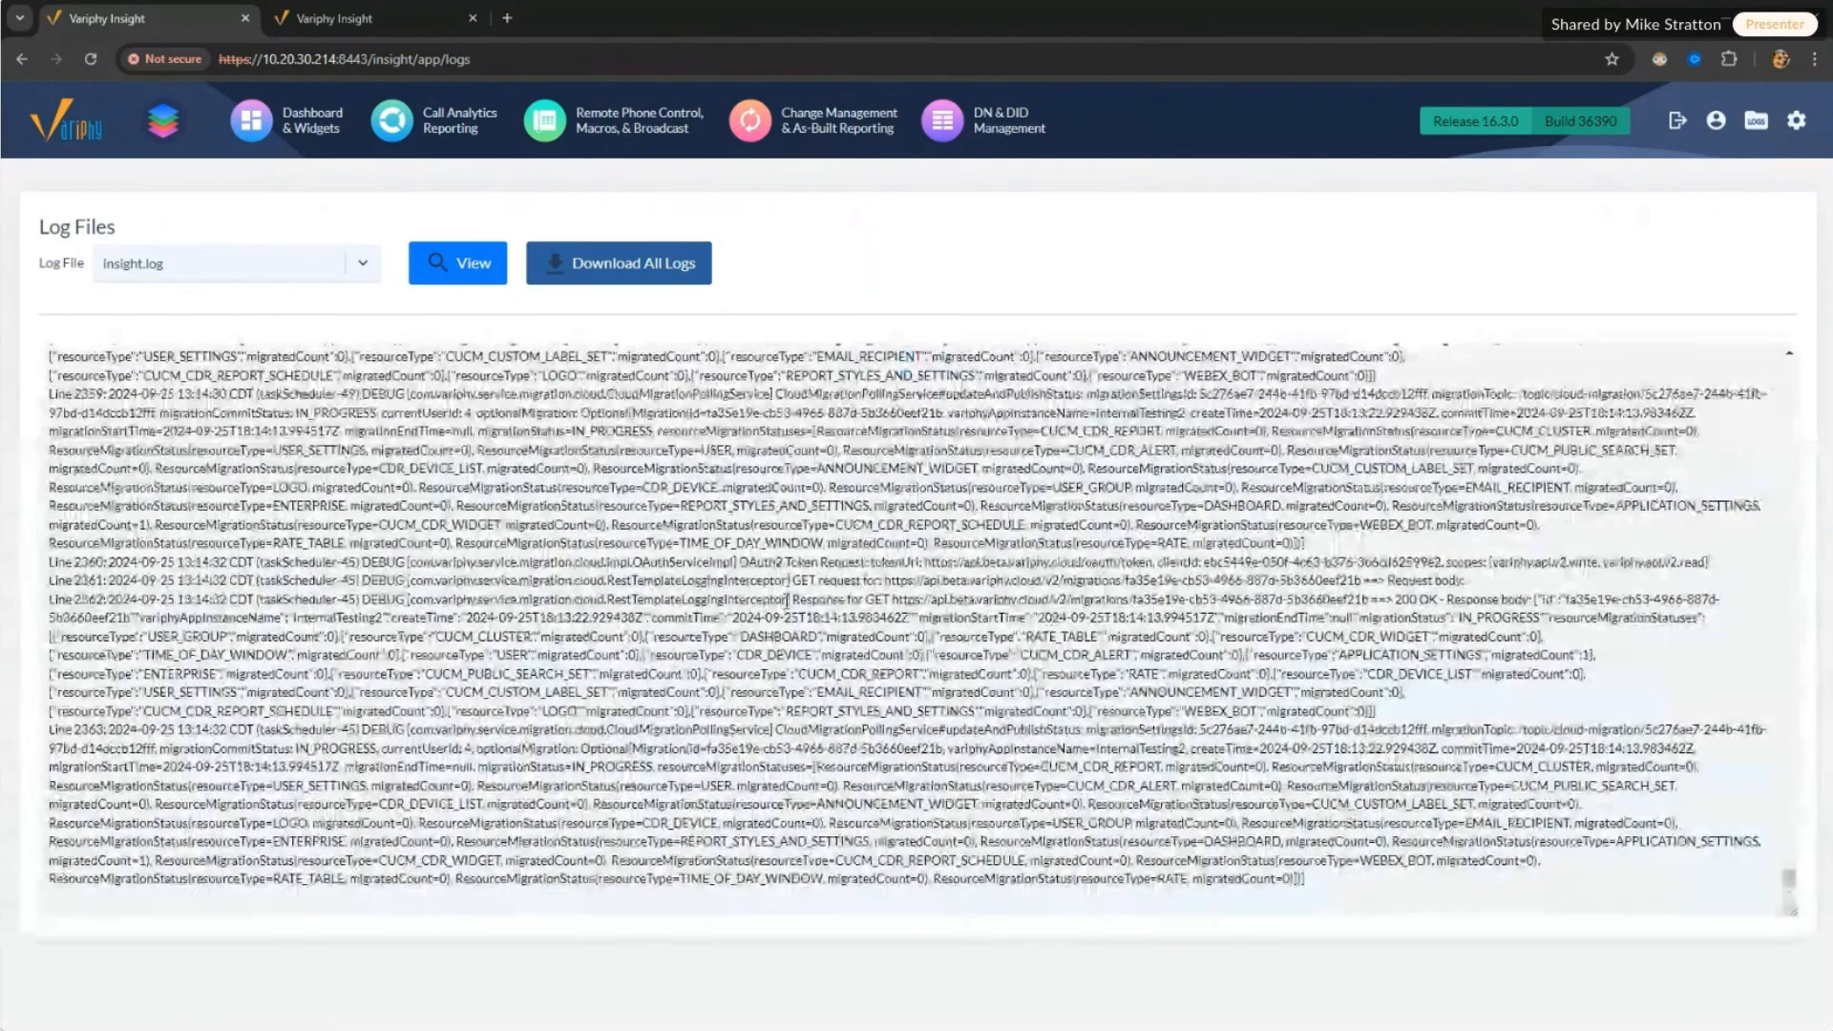
left_click(1654, 873)
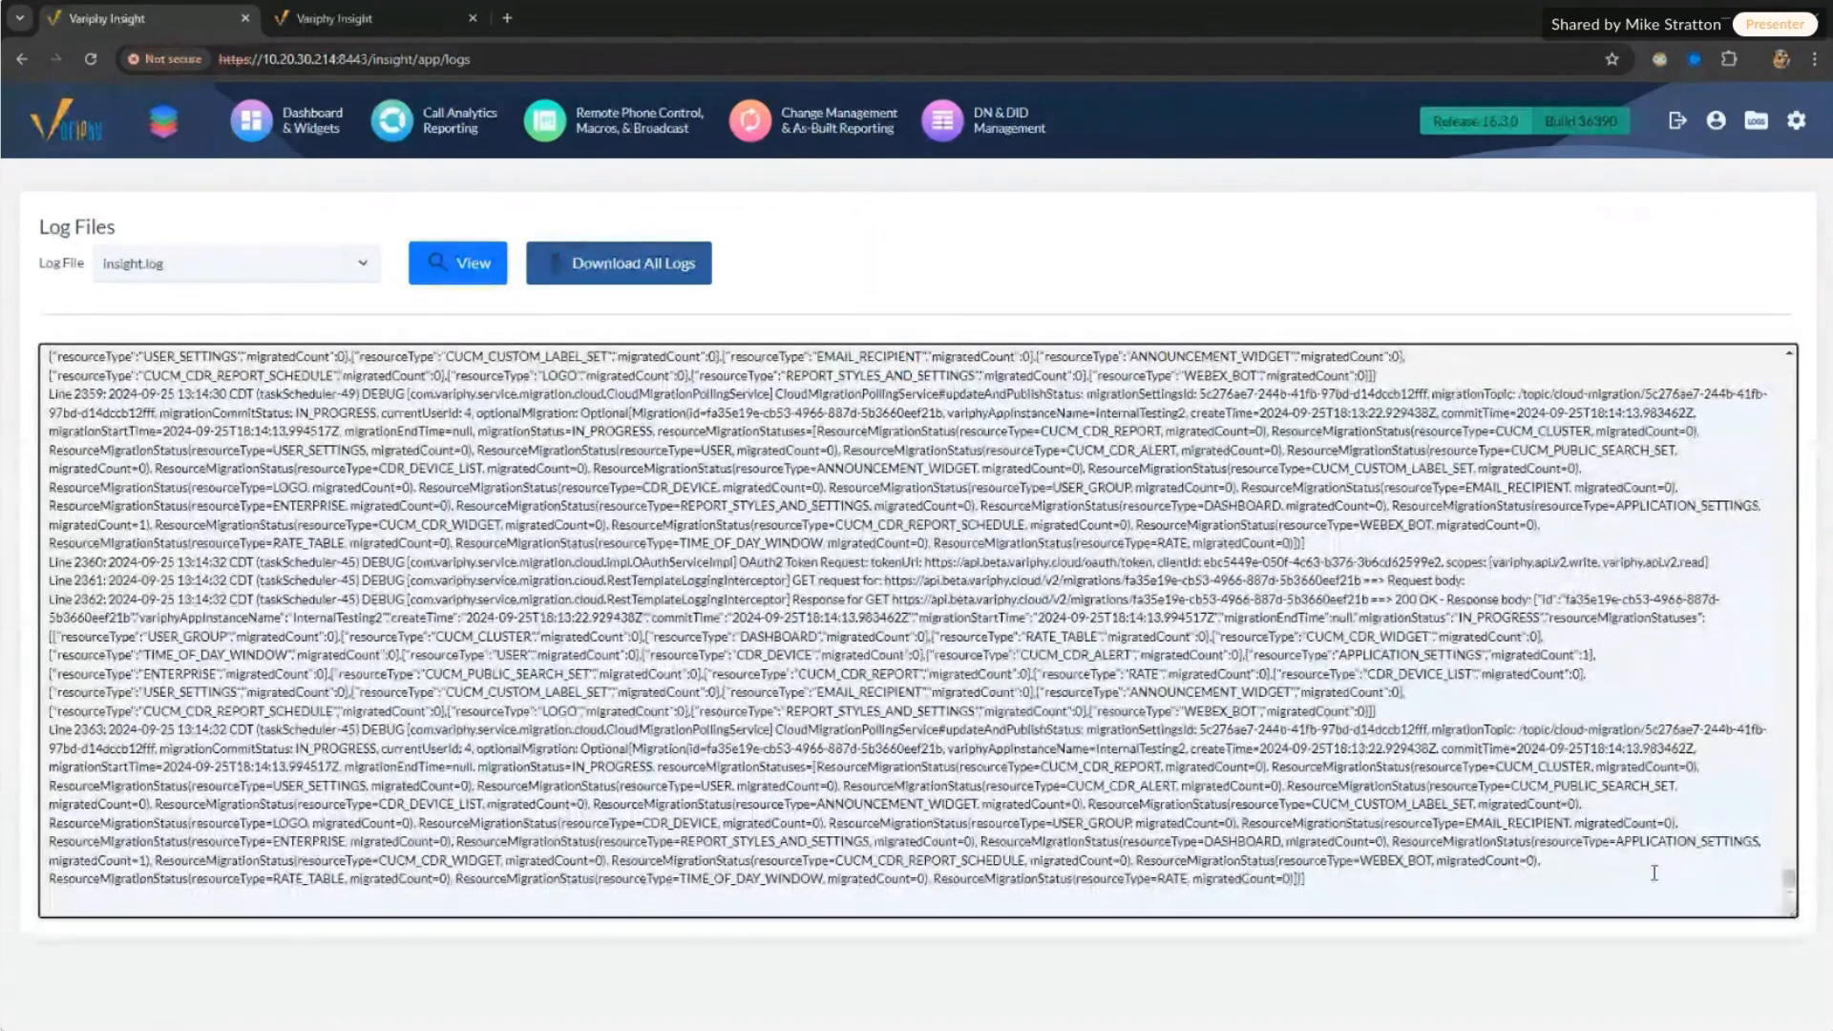
left_click_drag(1790, 876, 1801, 847)
scroll(1797, 869, "up", 5)
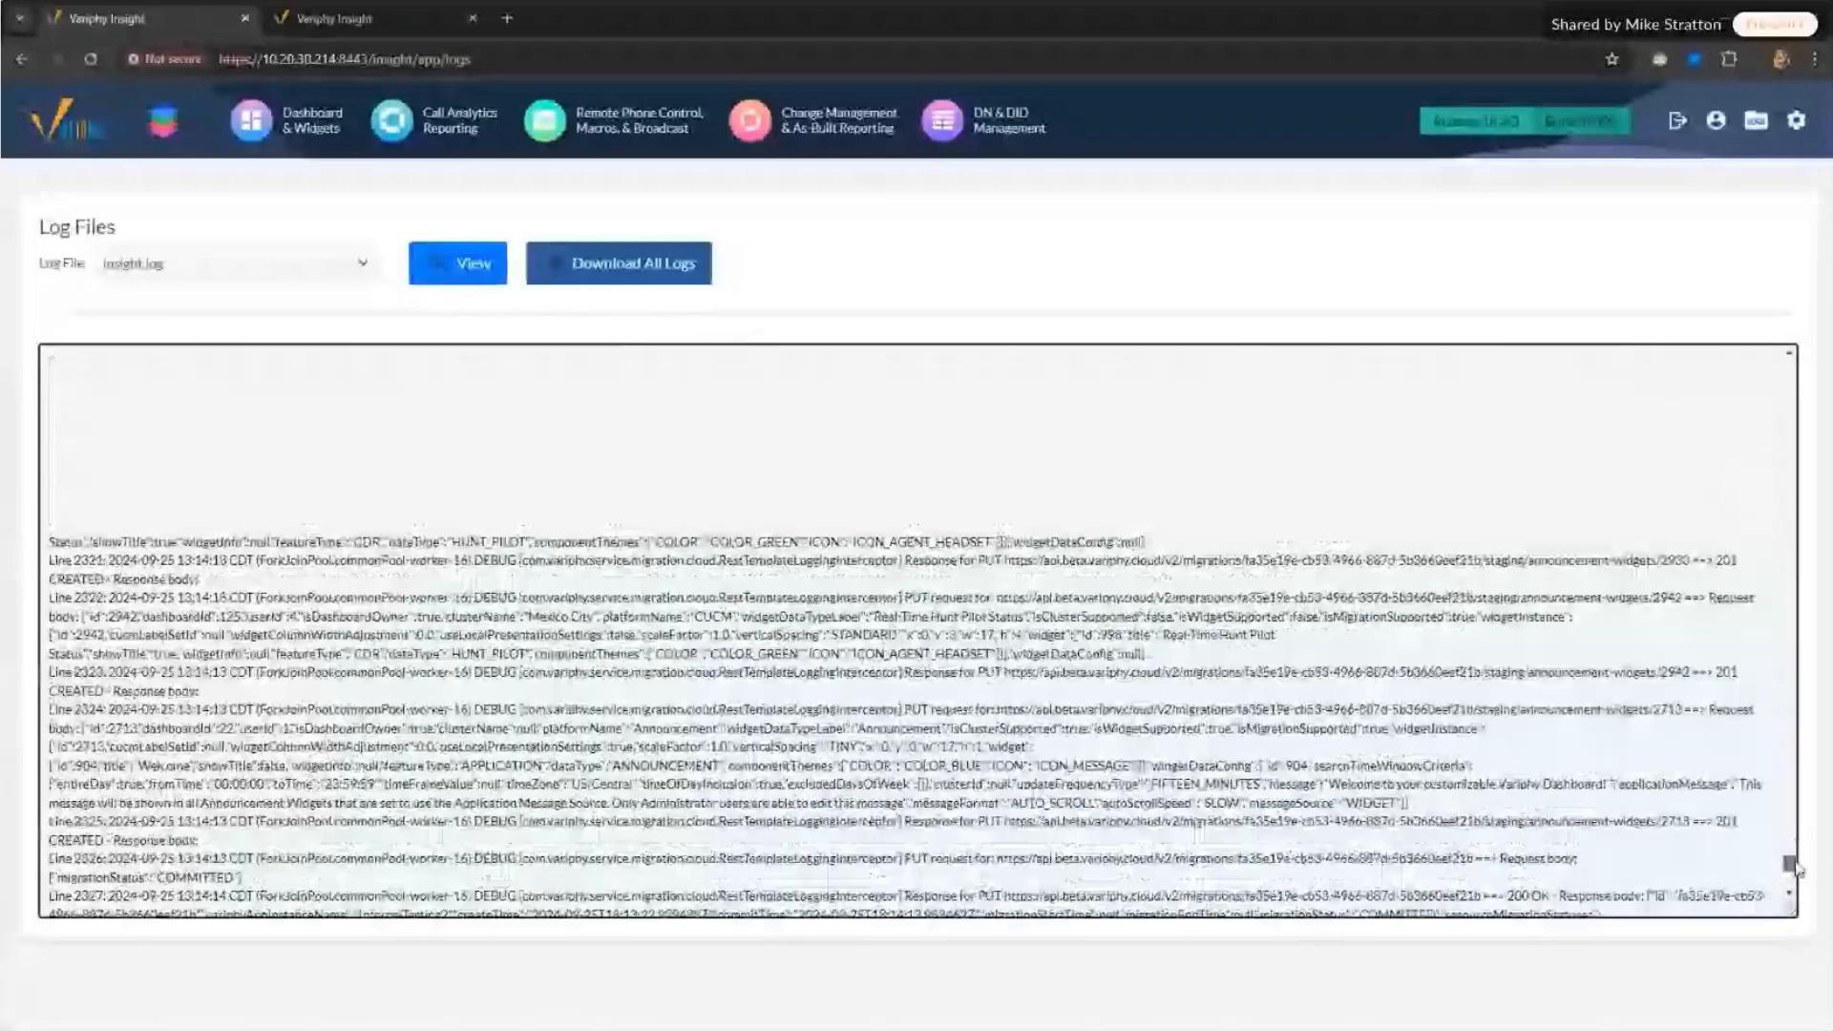
left_click_drag(1797, 868, 1795, 884)
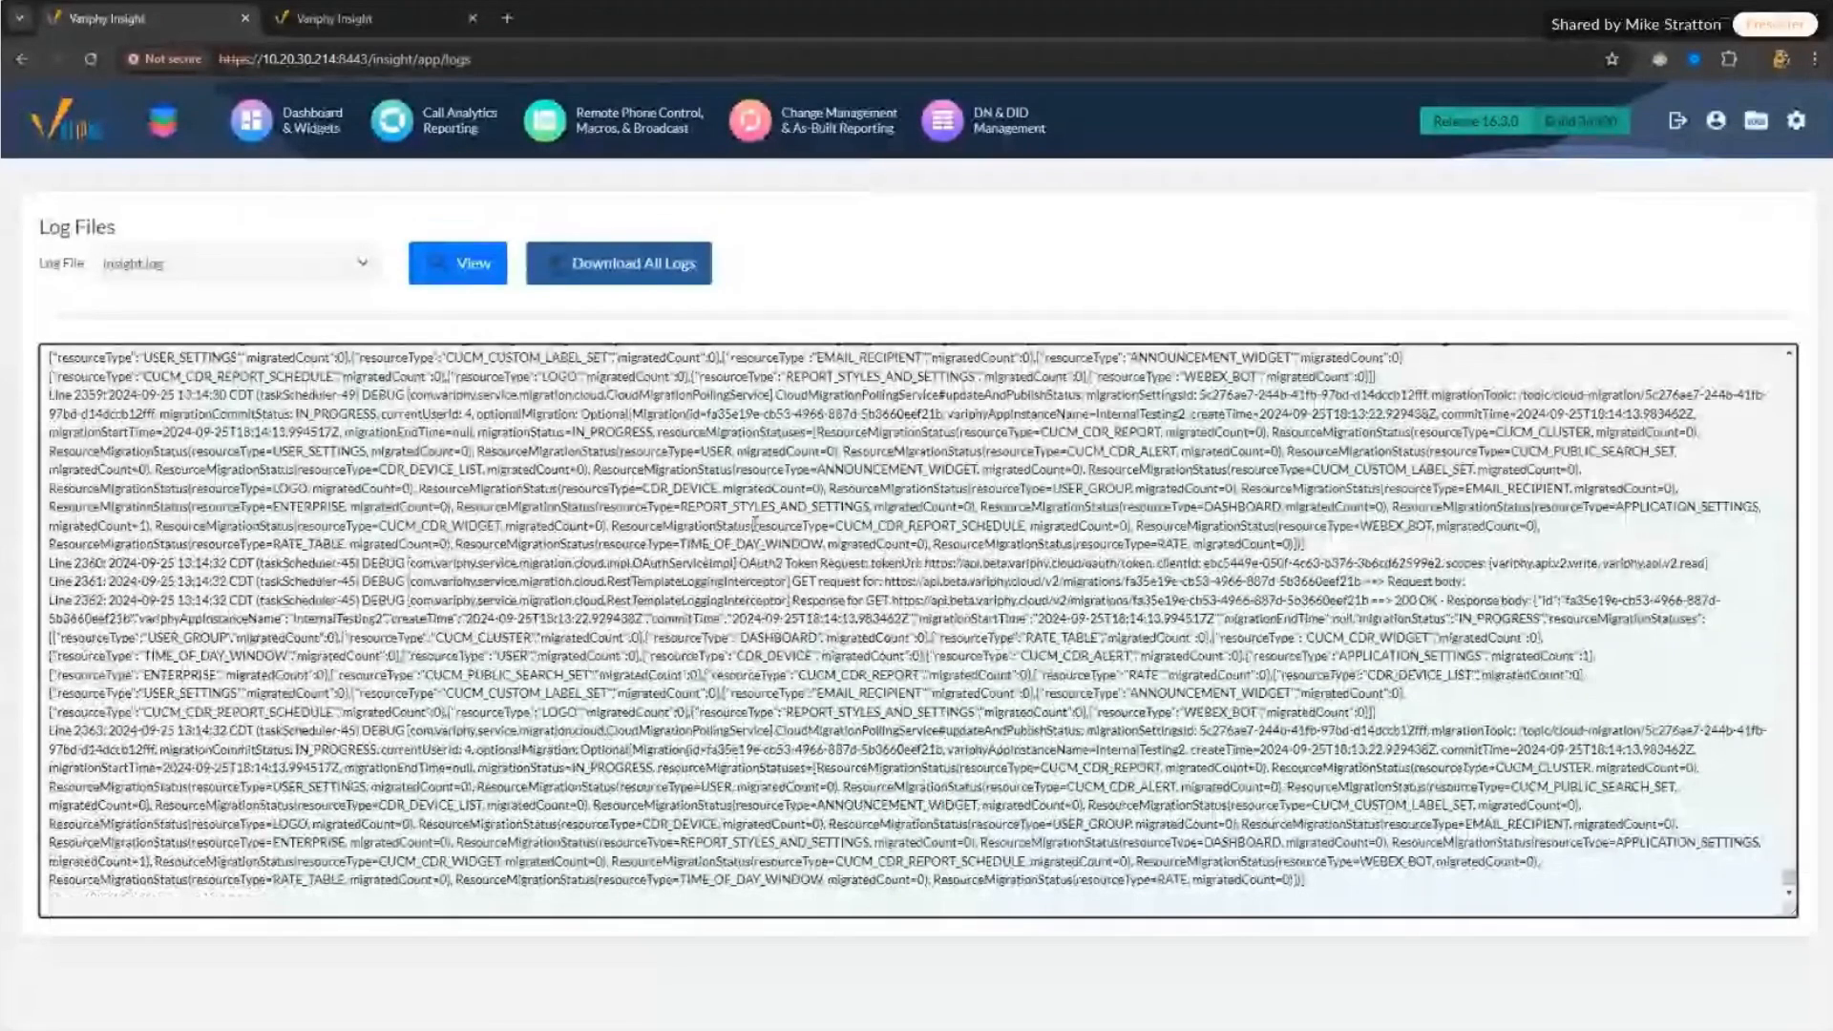
Step: Select the latest cloud migration log entries, then return to the Cloud Migration history
left_click_drag(687, 376, 1263, 842)
mouse_move(1800, 146)
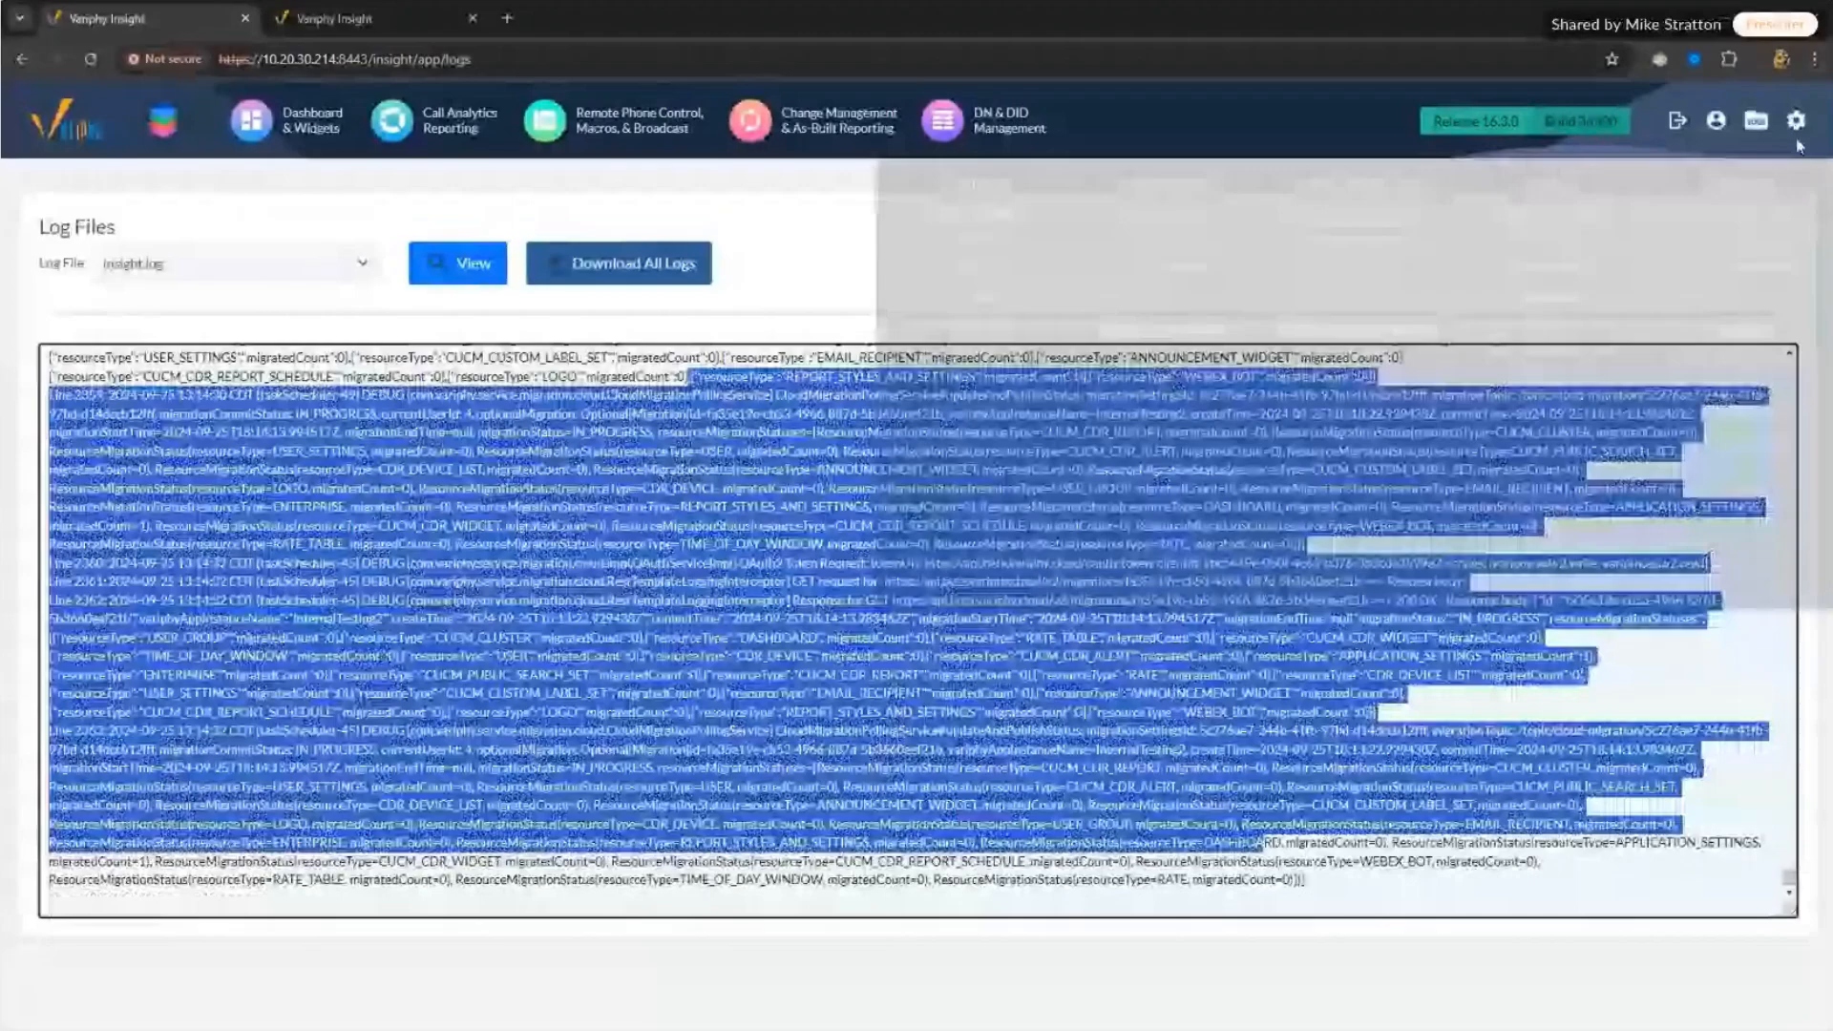
left_click(1558, 269)
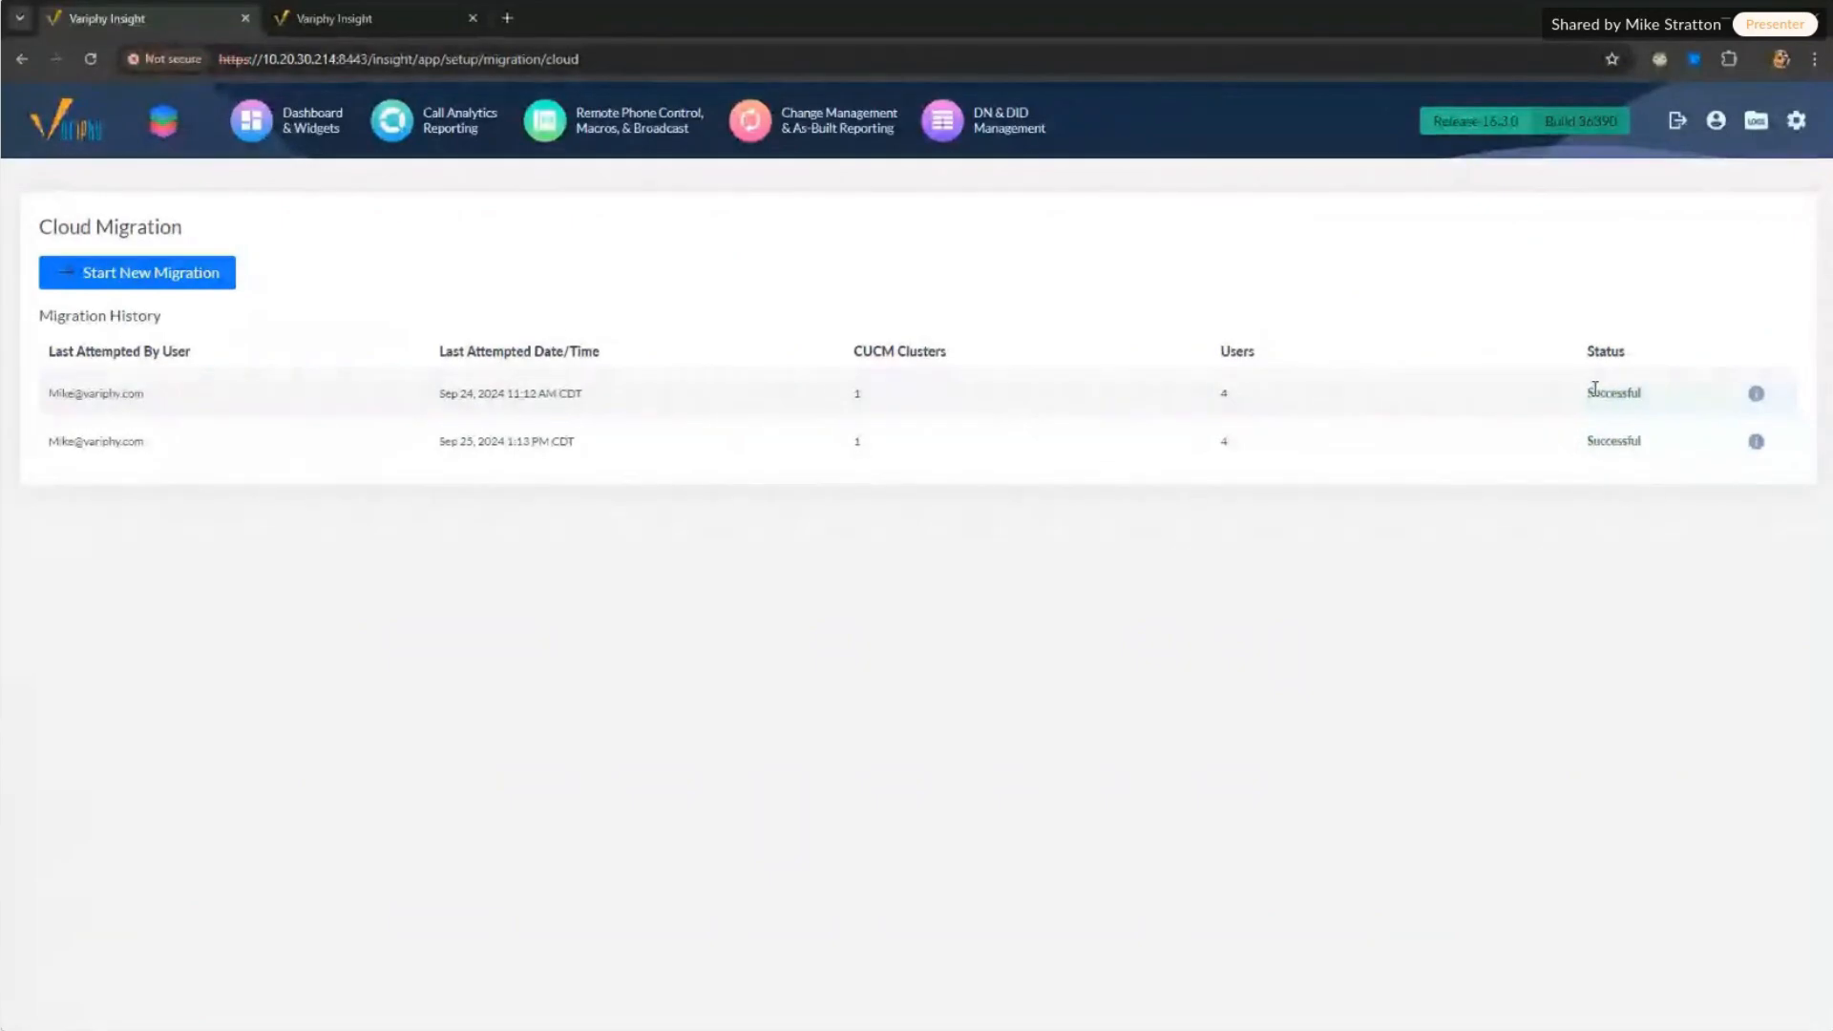
Step: Note the Successful migration status, then switch to the migration.variphy.cloud instance tab
left_click_drag(1592, 393, 1582, 454)
left_click(334, 18)
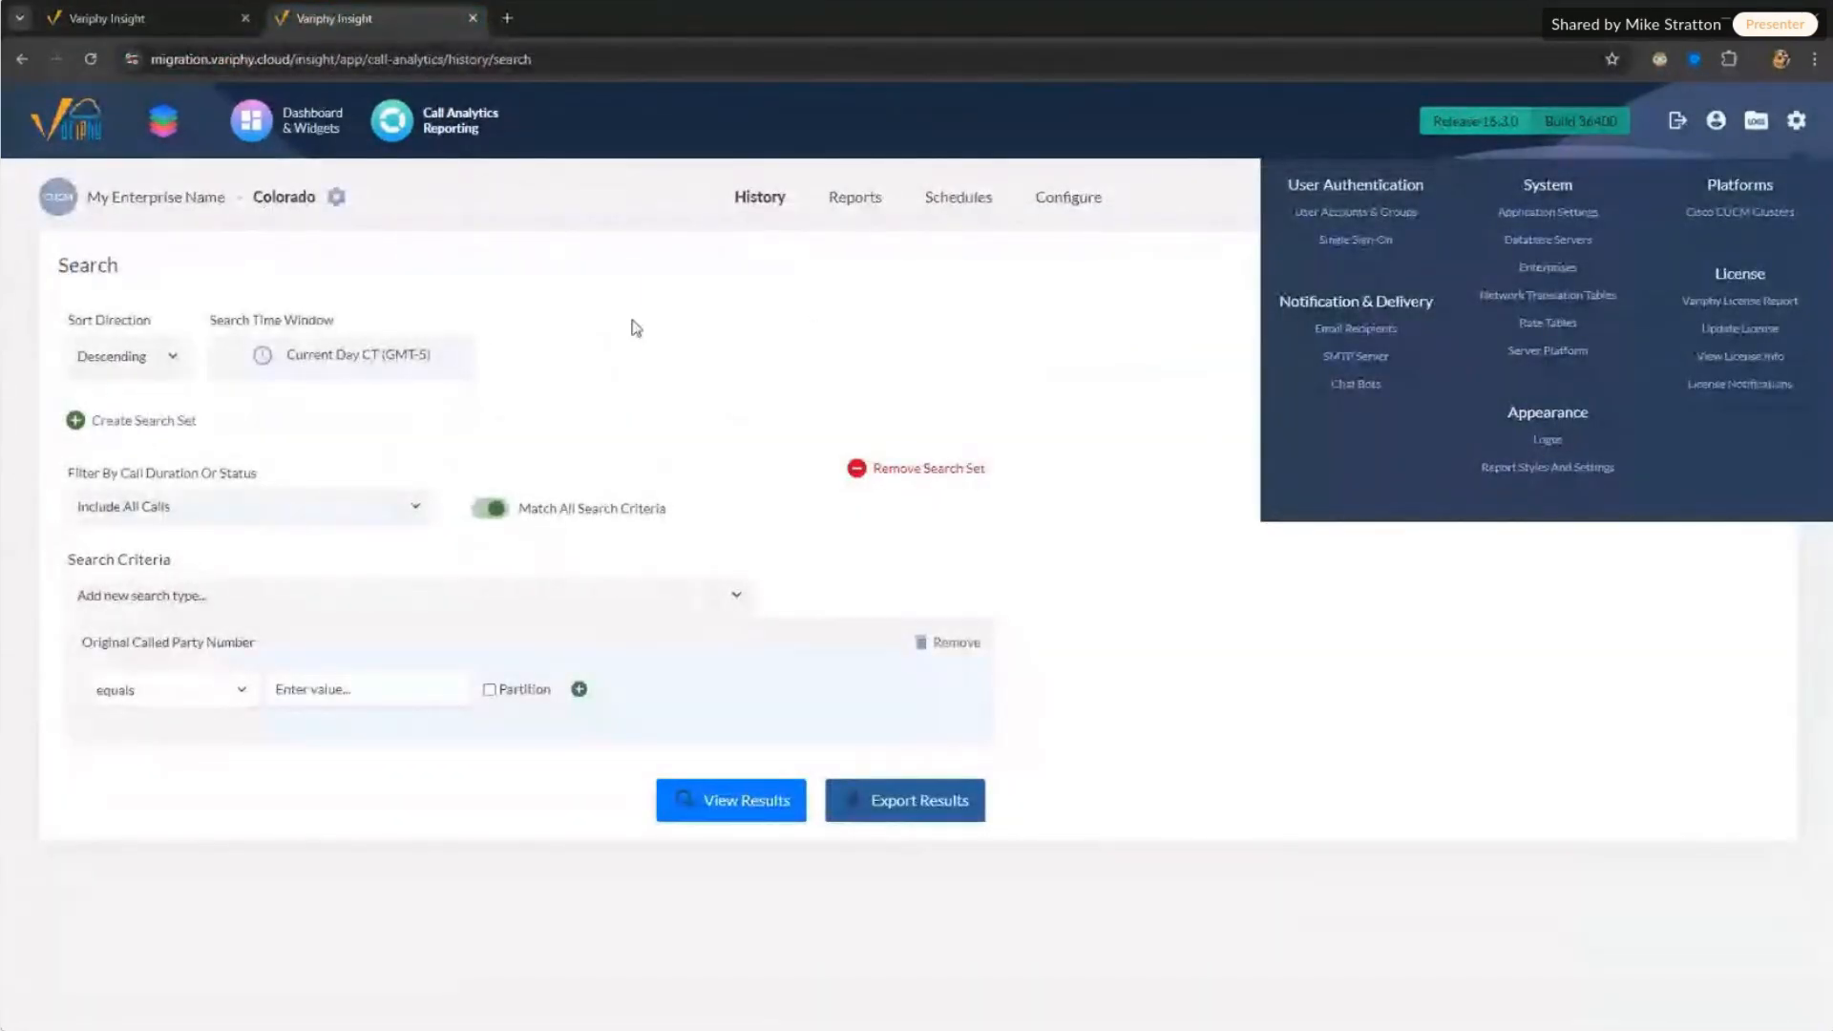
left_click(179, 63)
left_click(160, 59)
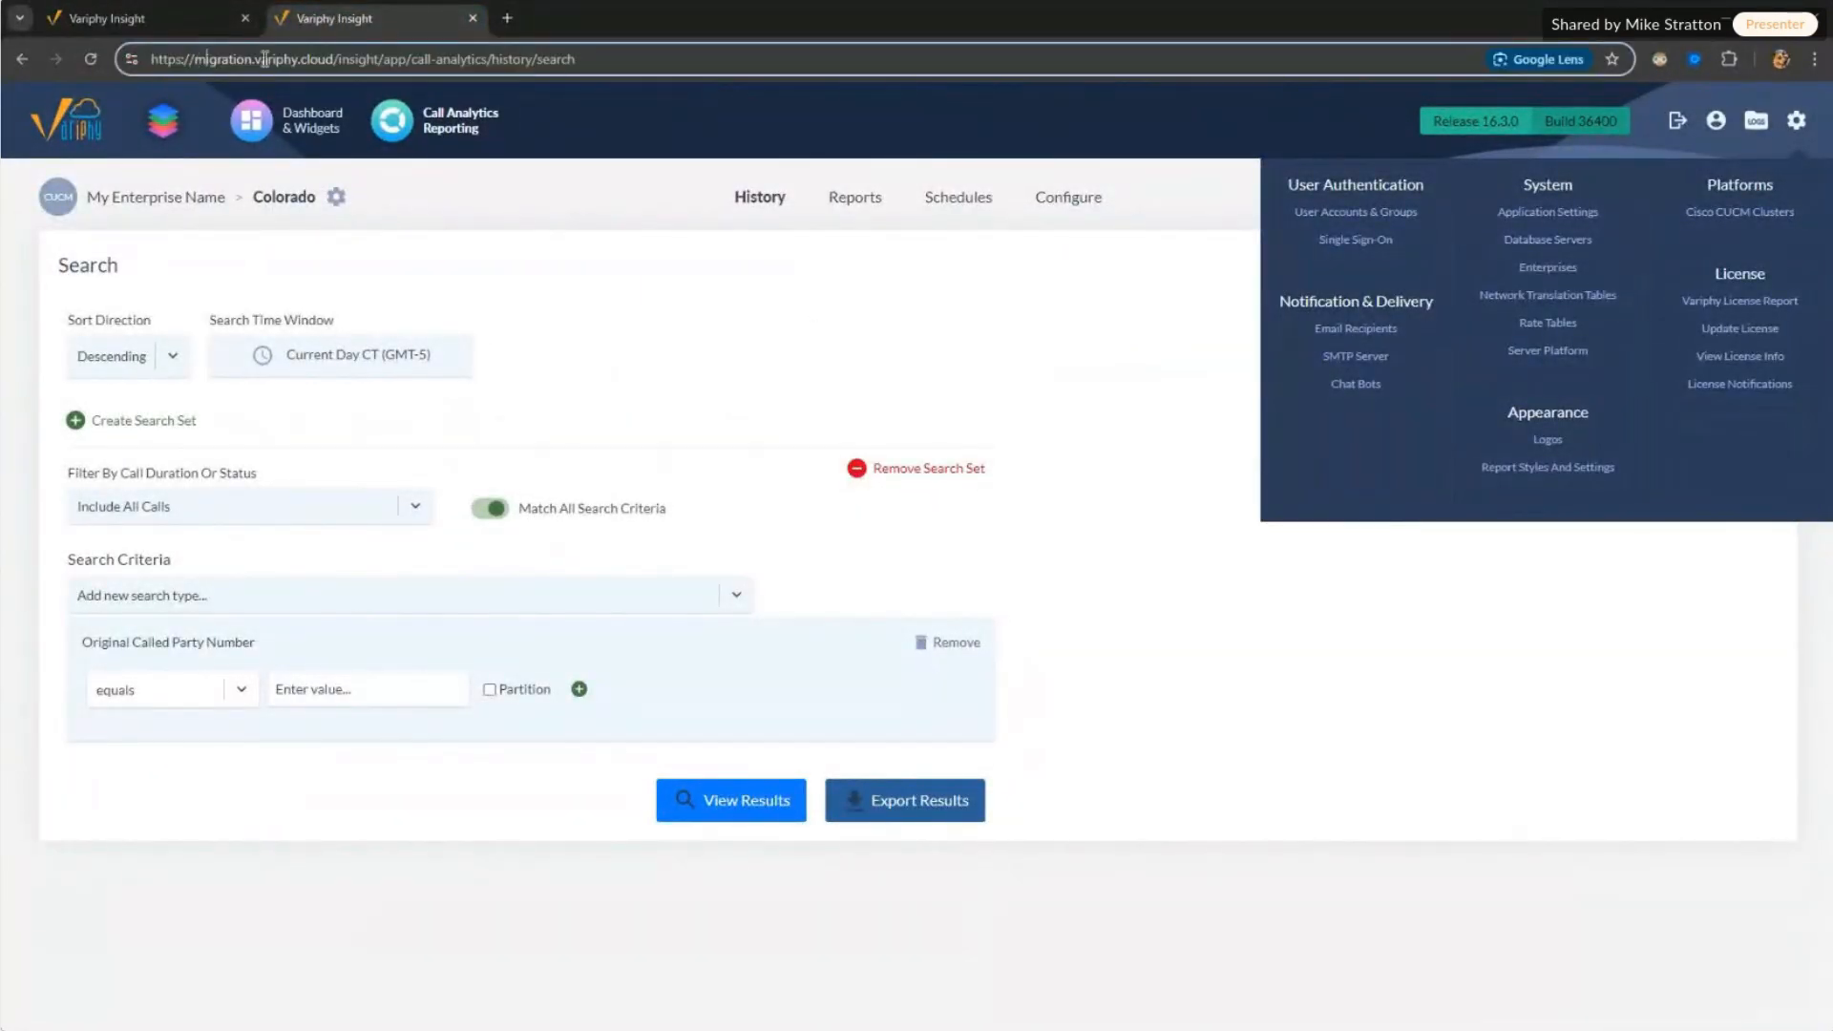
left_click(655, 304)
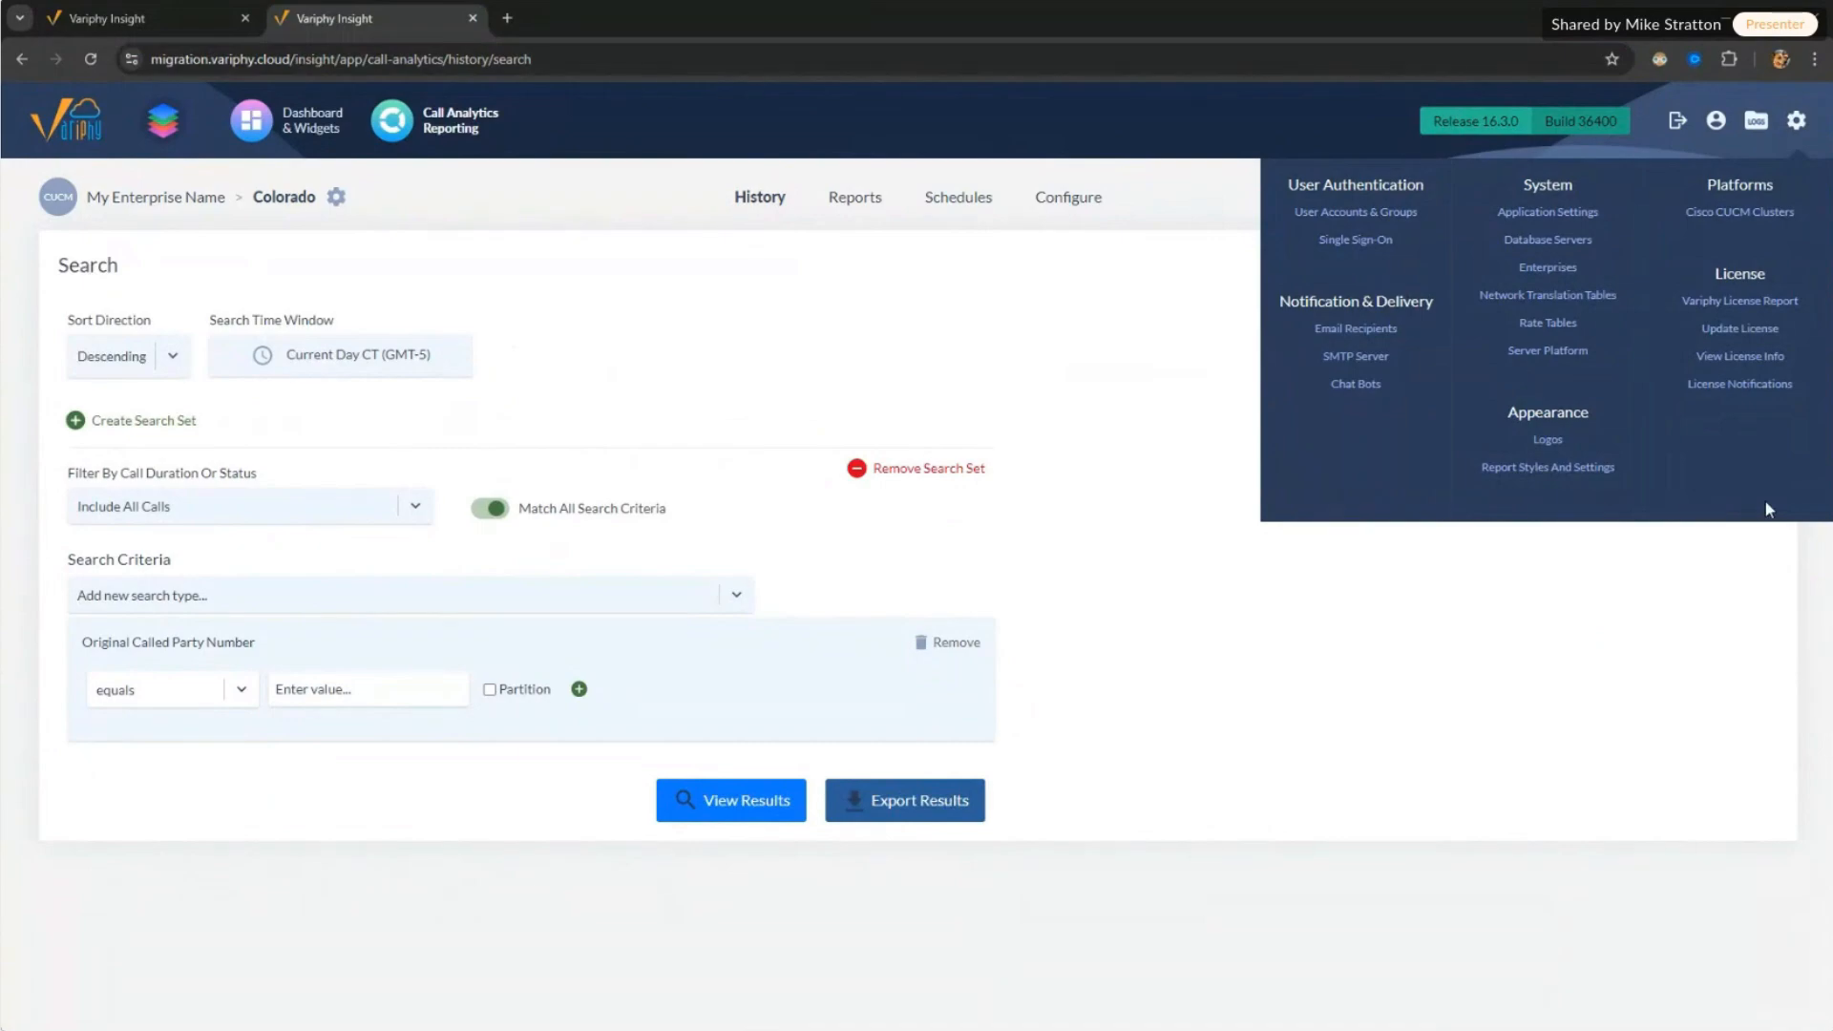
Step: Open the cloud Reports list, then the on-premises Reports list set to the Colorado platform
left_click(855, 203)
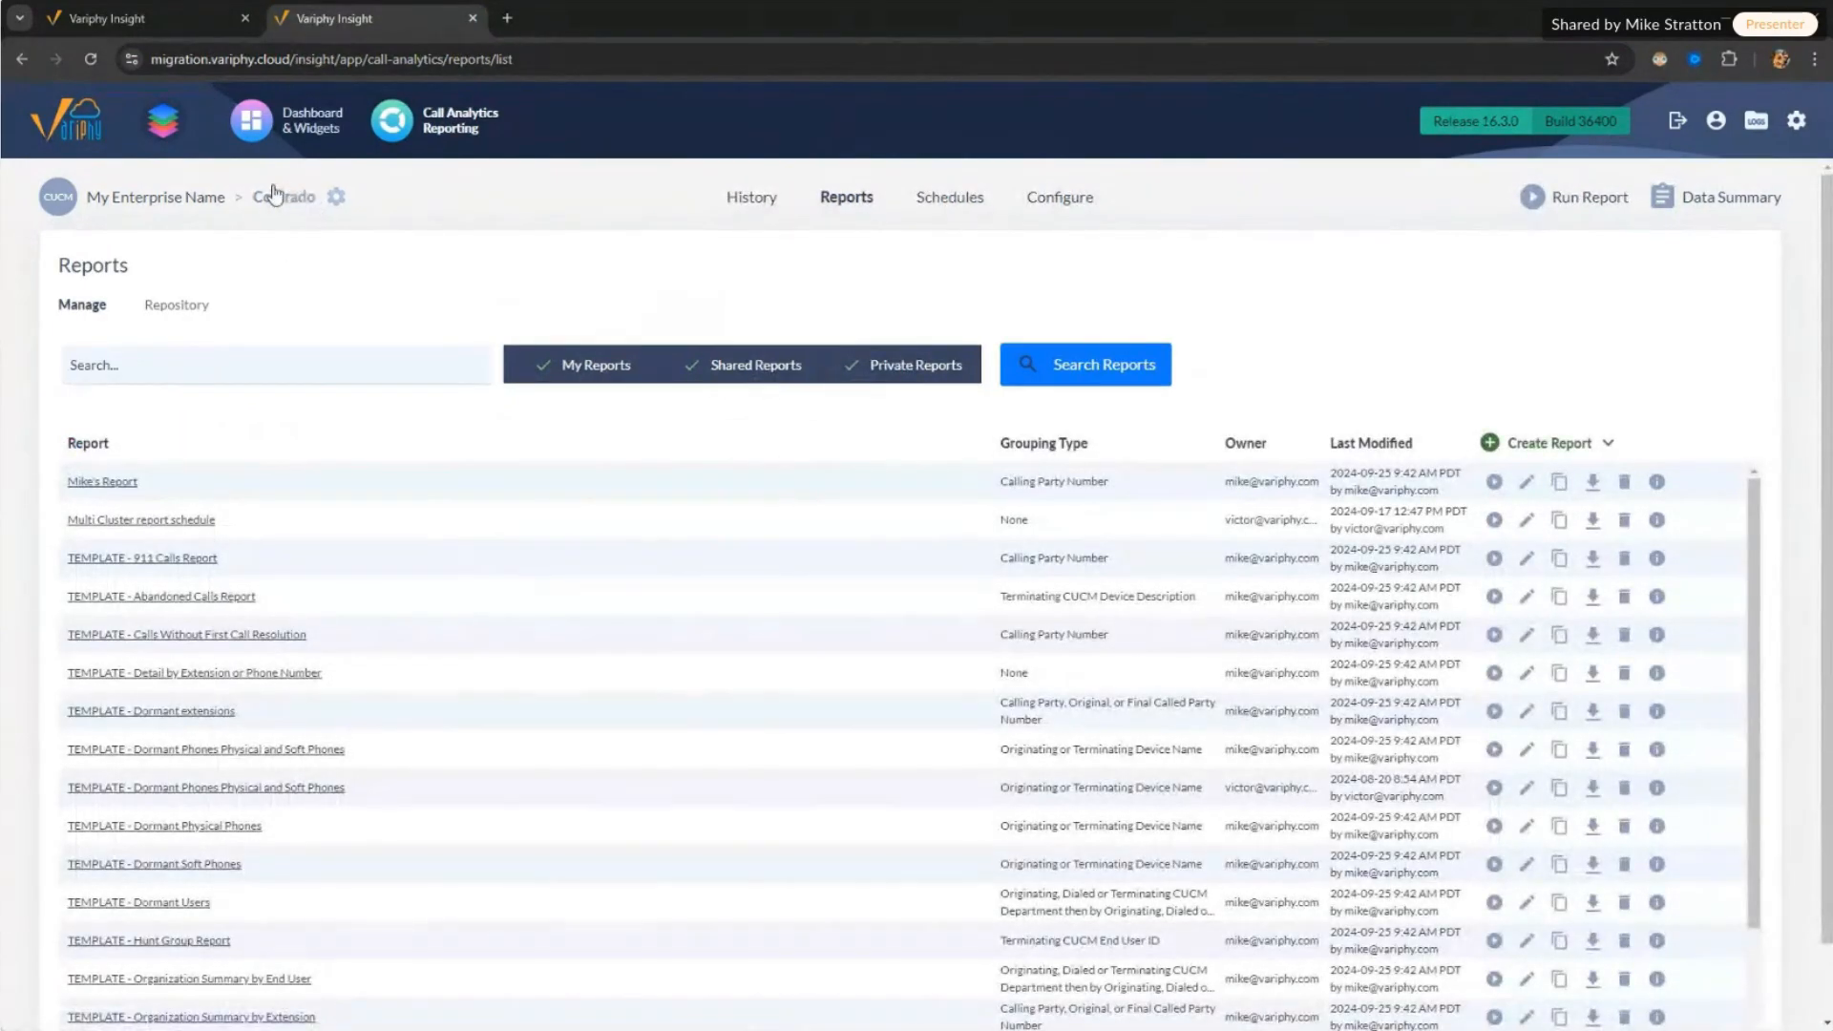
left_click(182, 19)
left_click(432, 126)
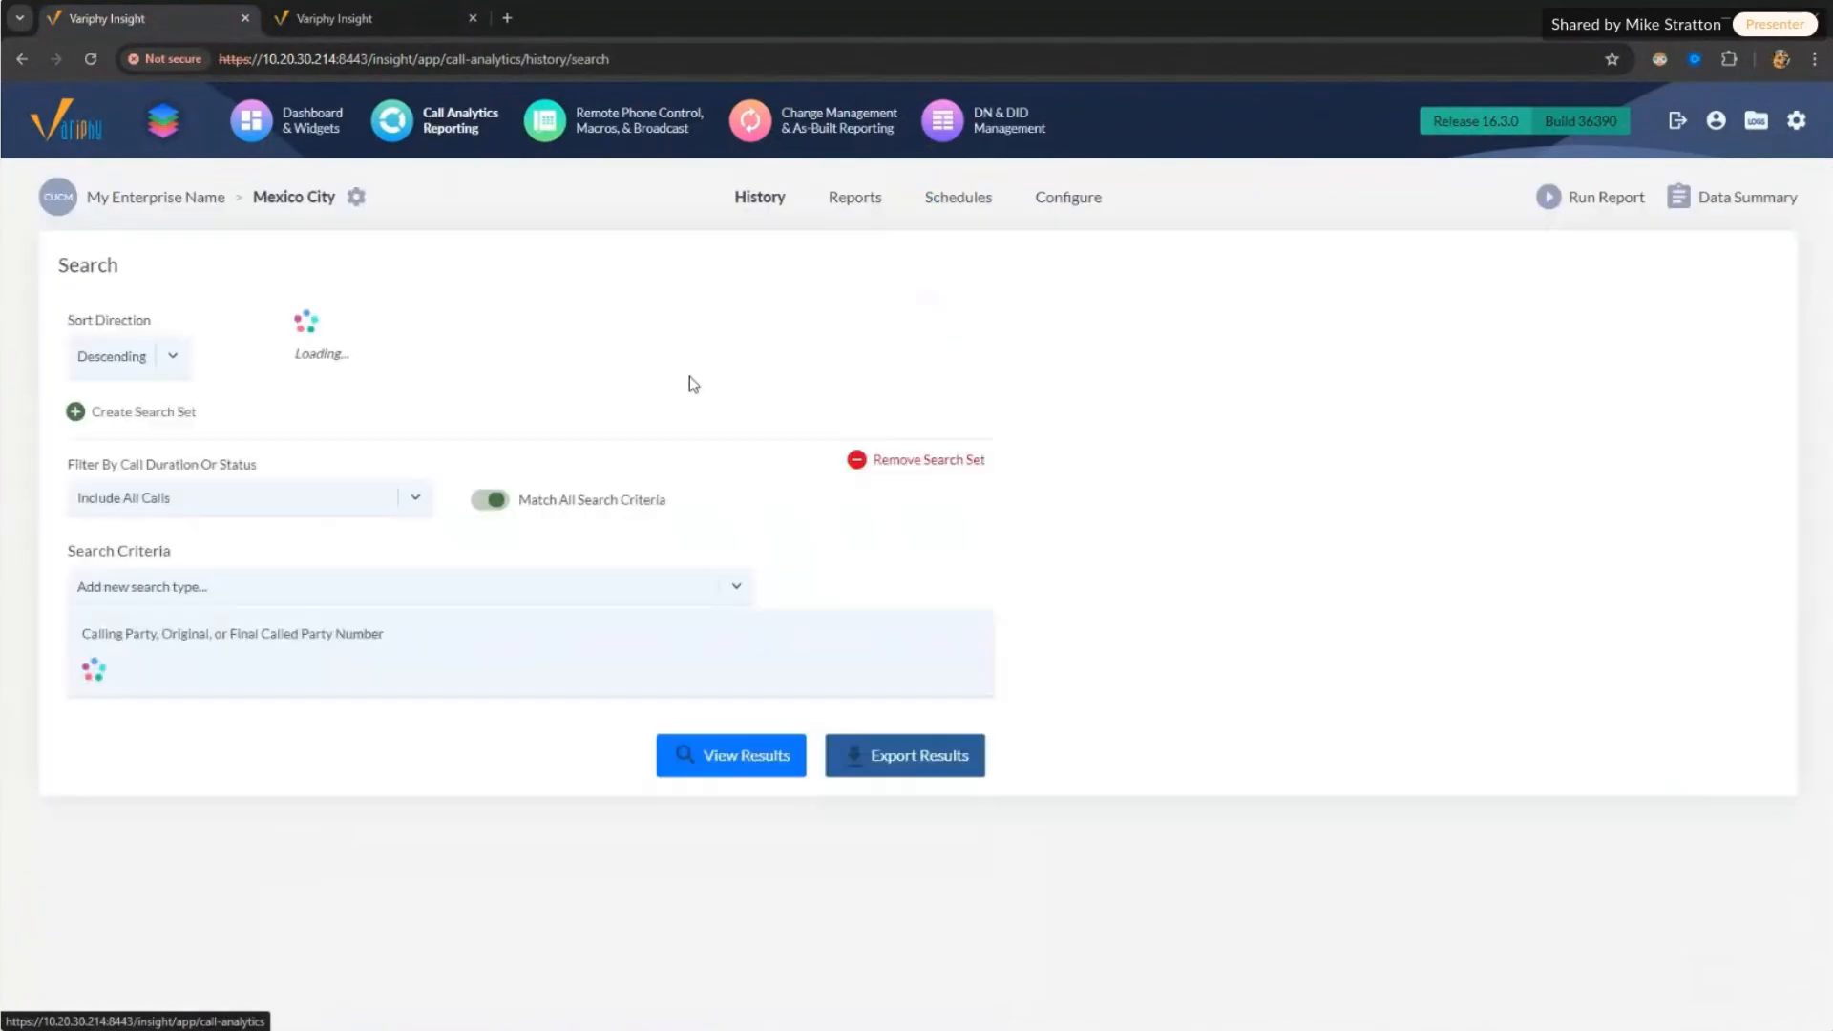
left_click(854, 197)
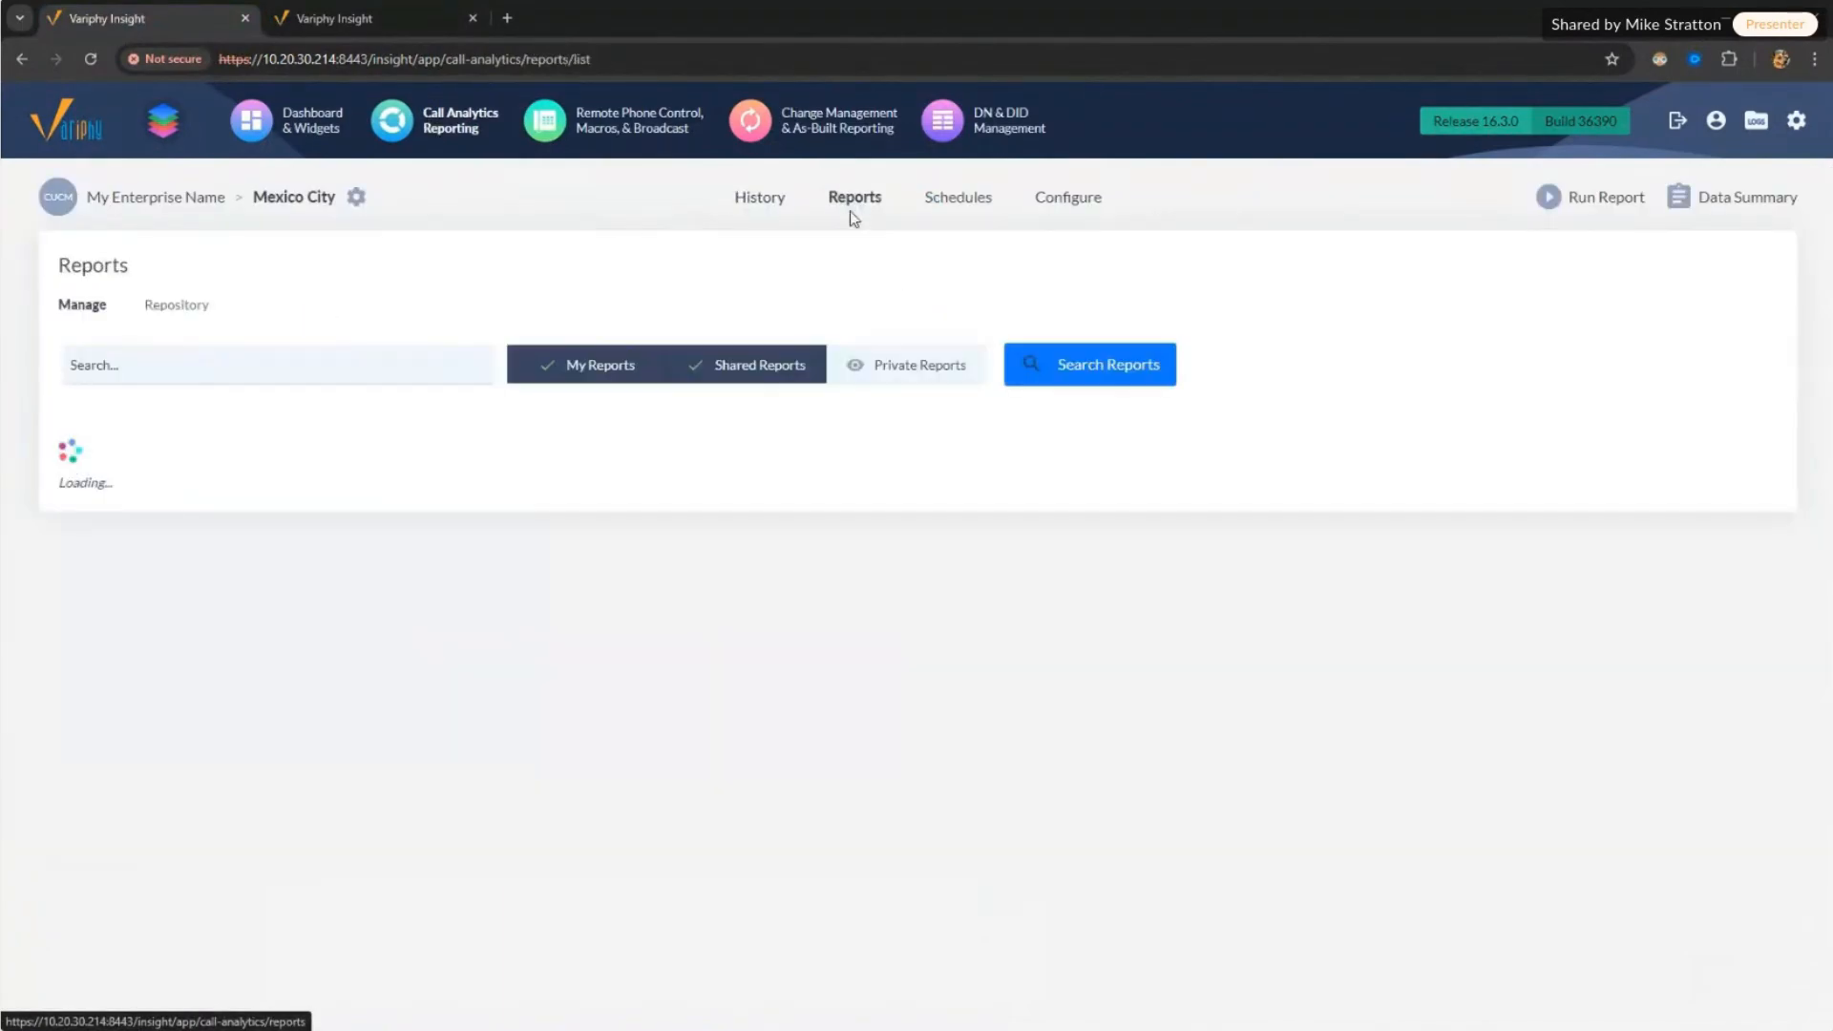
left_click(354, 198)
left_click(1117, 649)
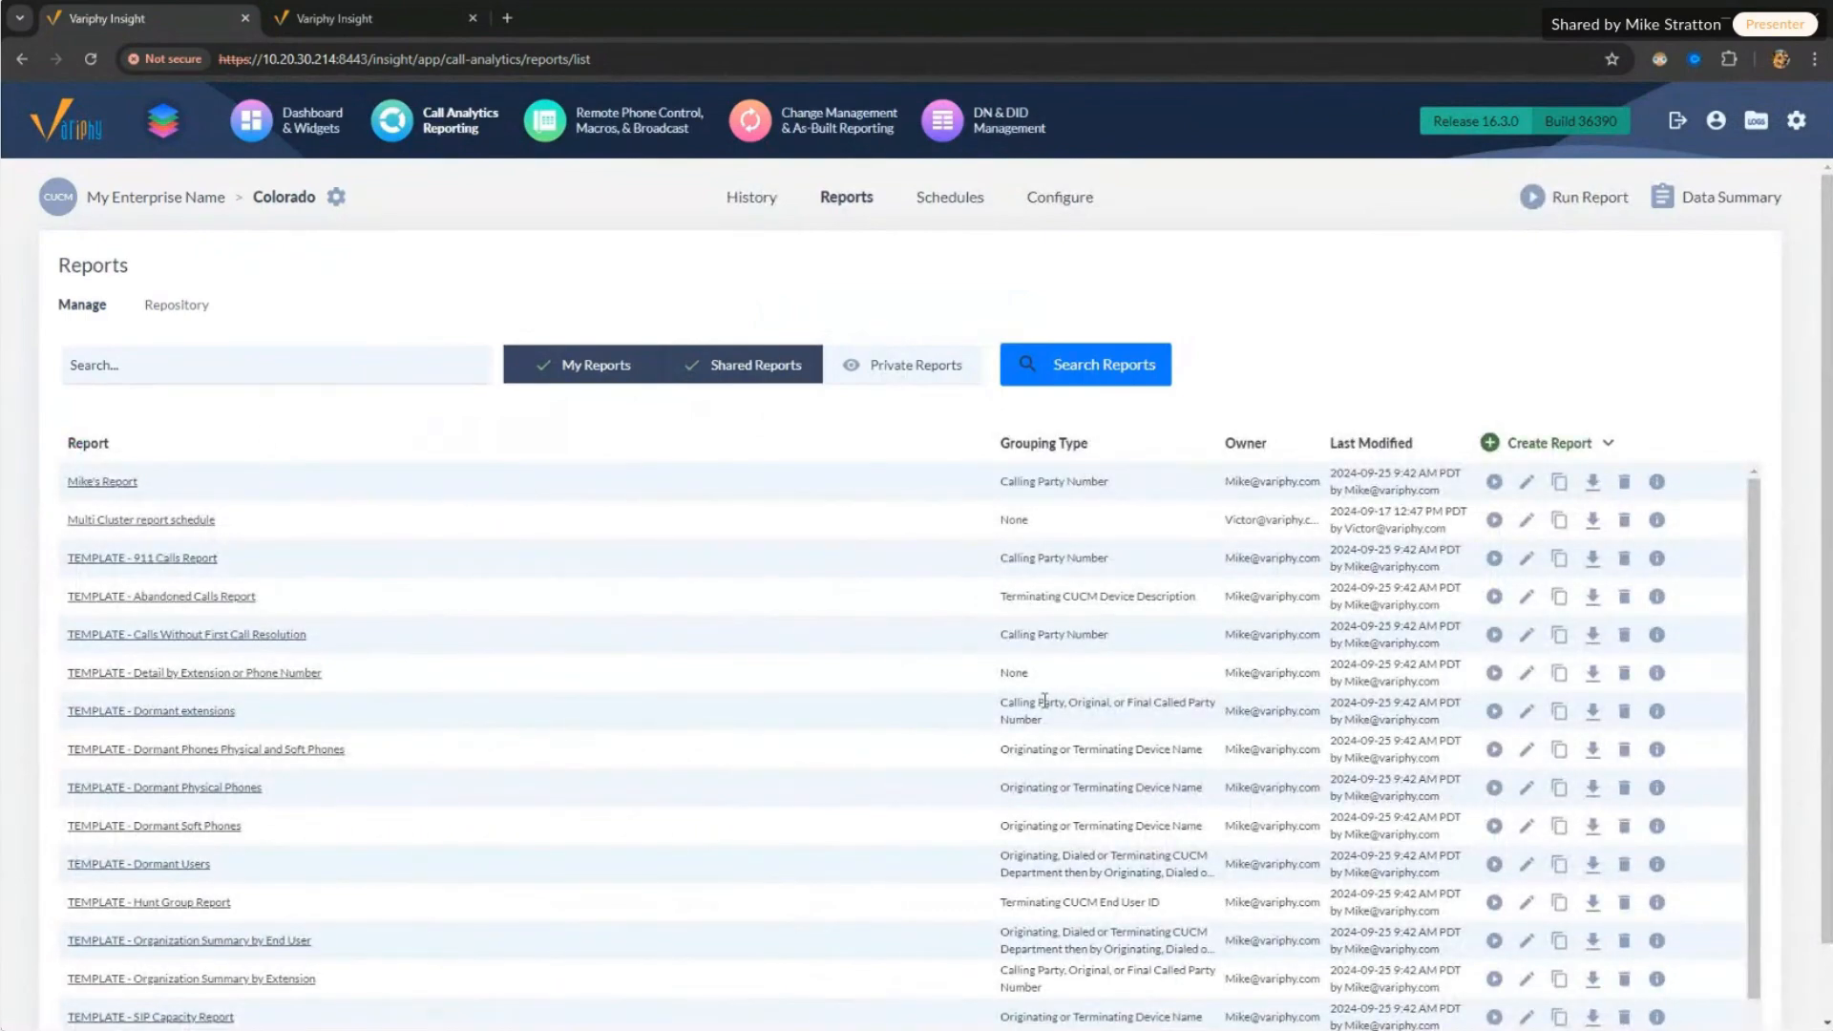
Step: Review the on-premises Colorado reports, noting the Dormant extensions grouping and report names
left_click_drag(1043, 704, 1115, 736)
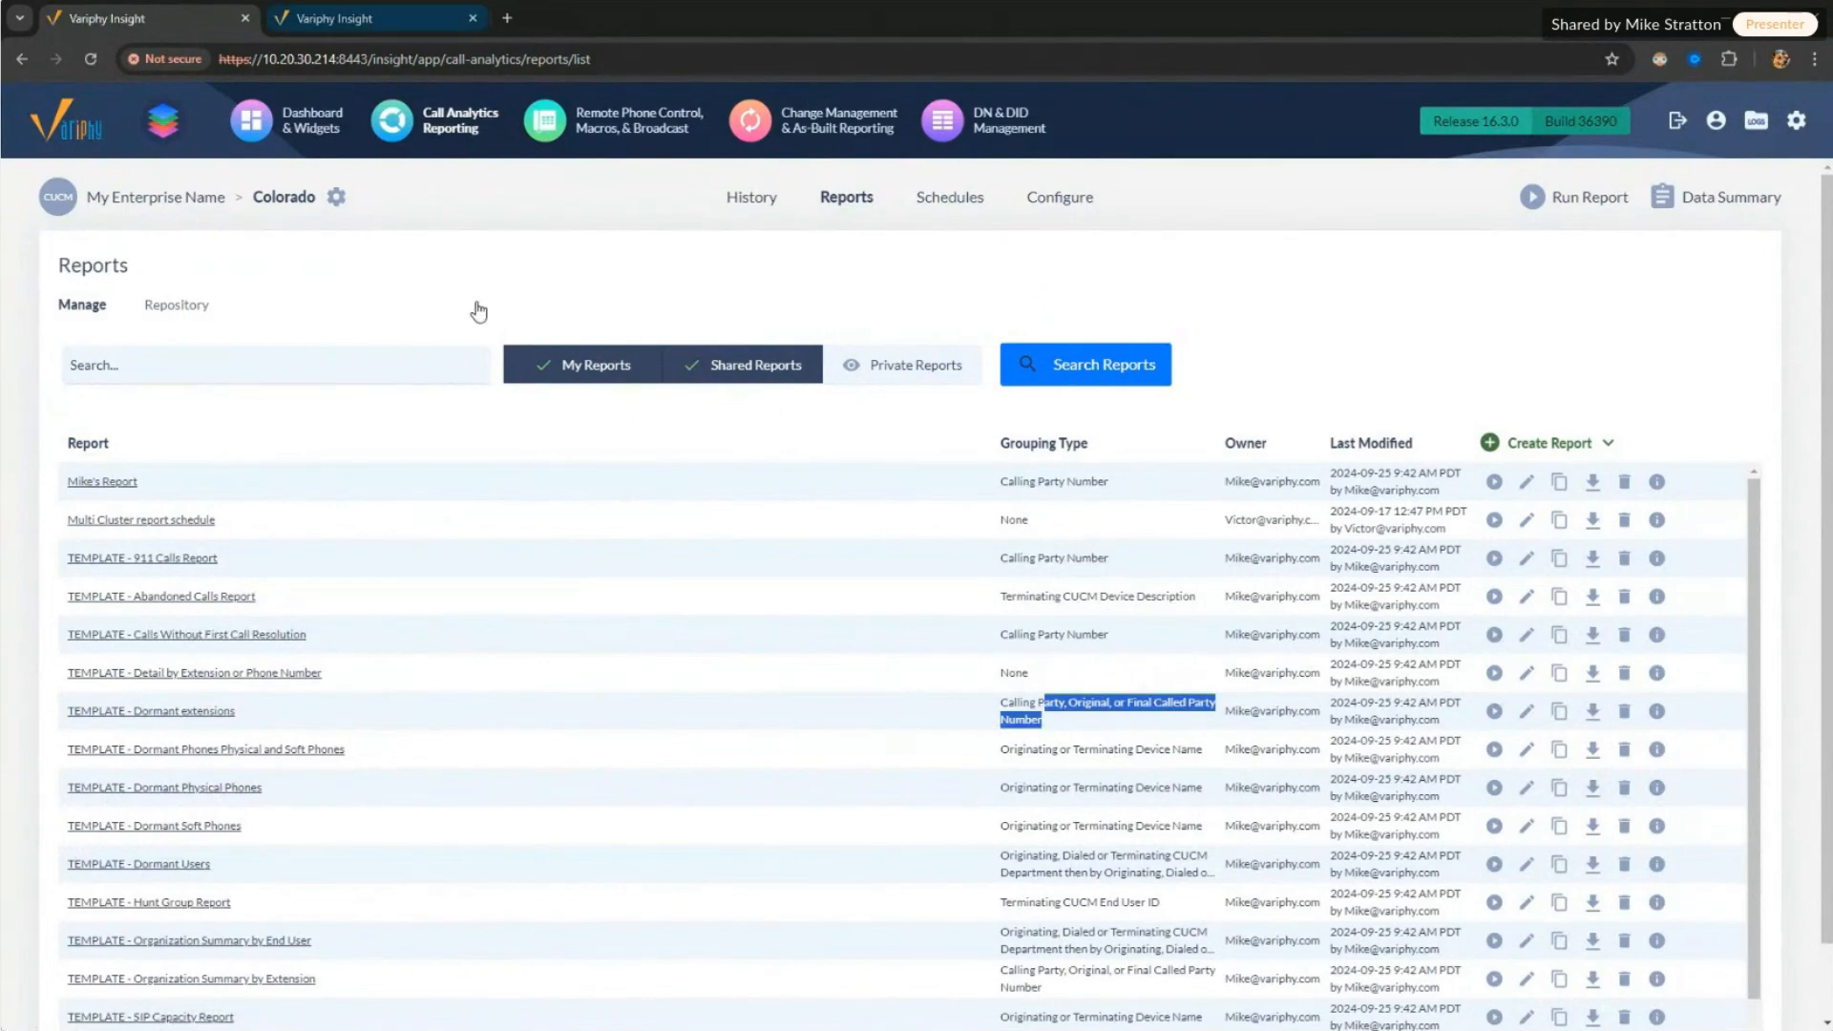
left_click_drag(72, 477, 139, 483)
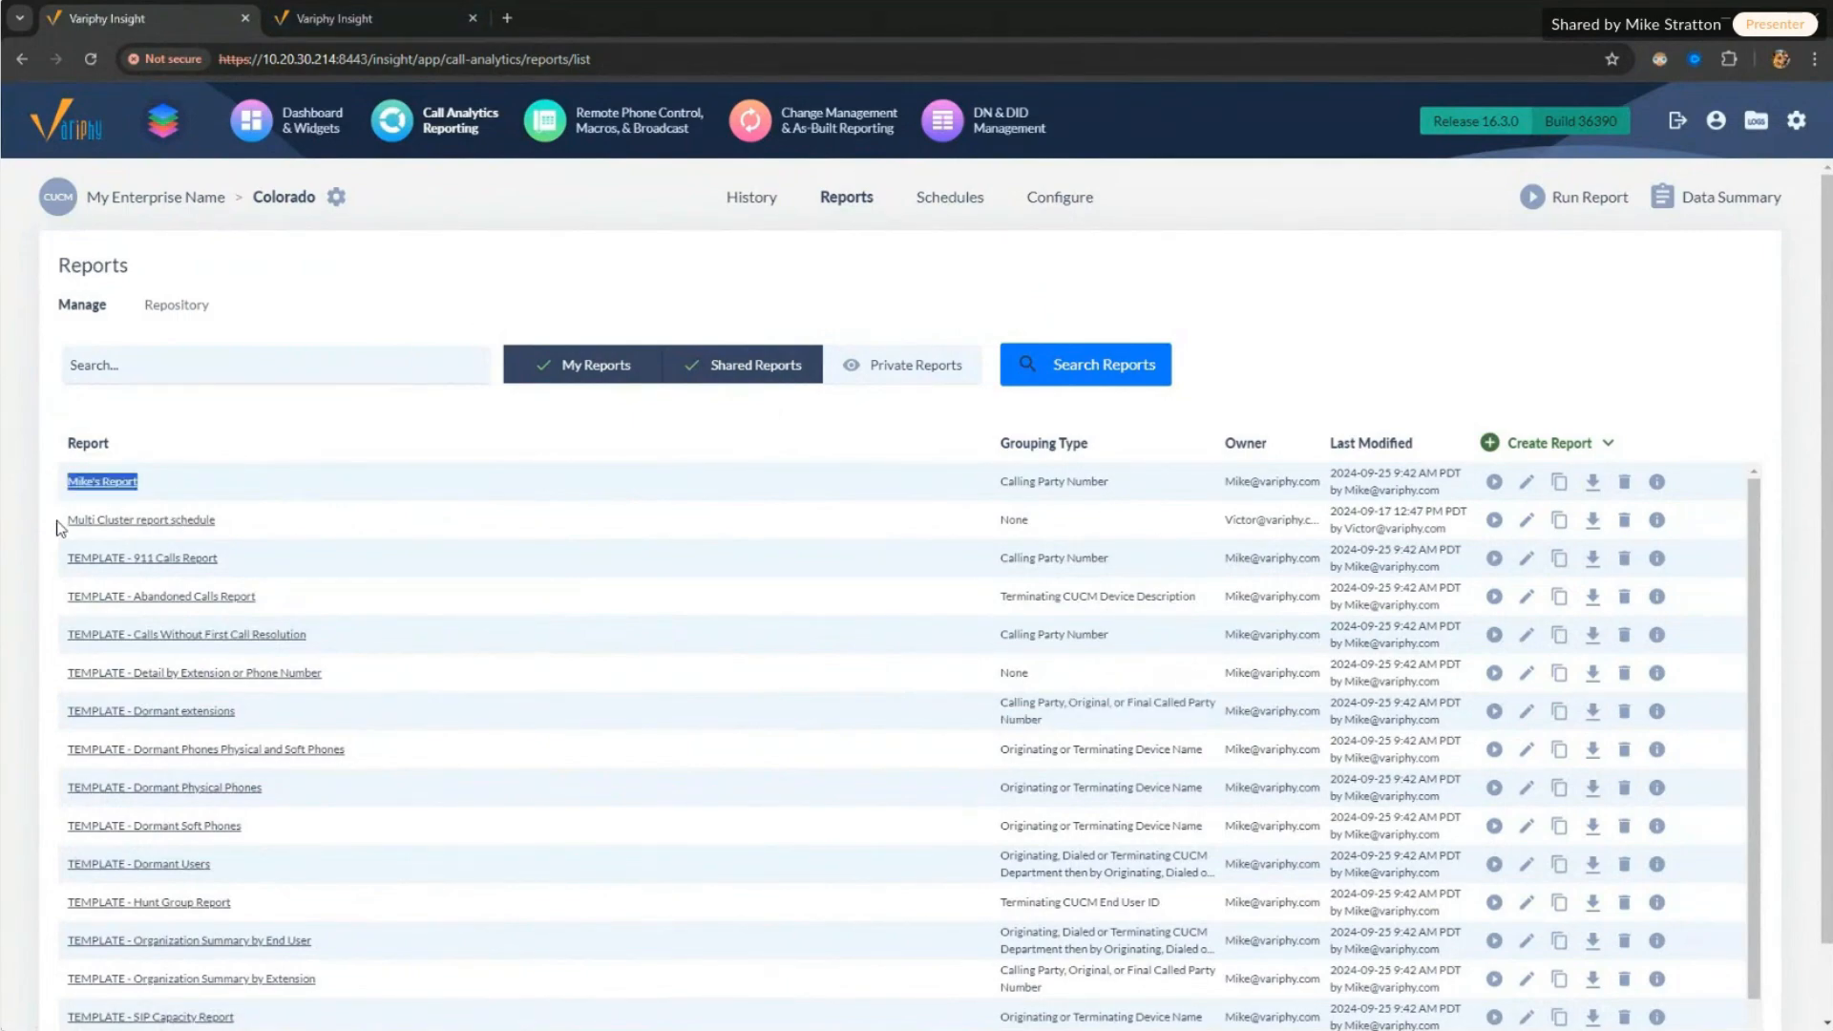
left_click_drag(59, 527, 290, 536)
left_click(293, 541)
Step: Compare with the cloud reports list, including the Multi Cluster schedule and first eight reports
left_click(420, 18)
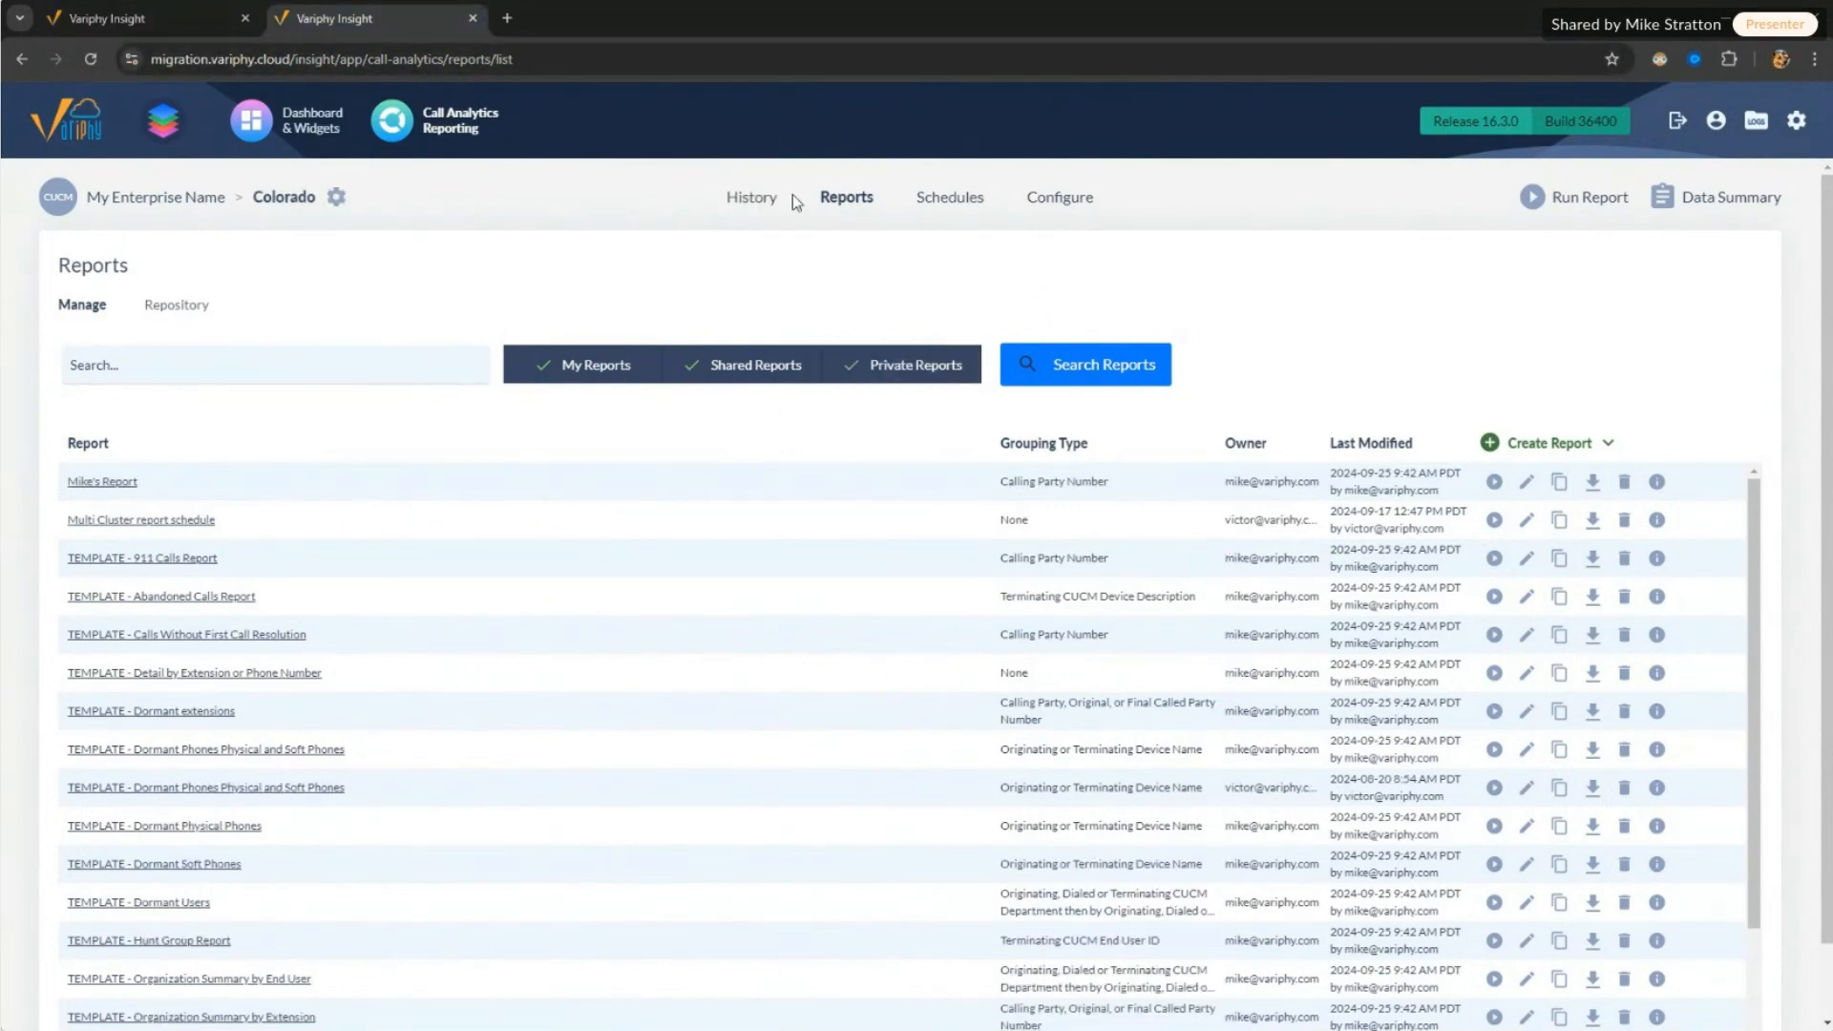
left_click_drag(58, 468, 472, 541)
left_click(434, 518)
left_click_drag(297, 516, 66, 510)
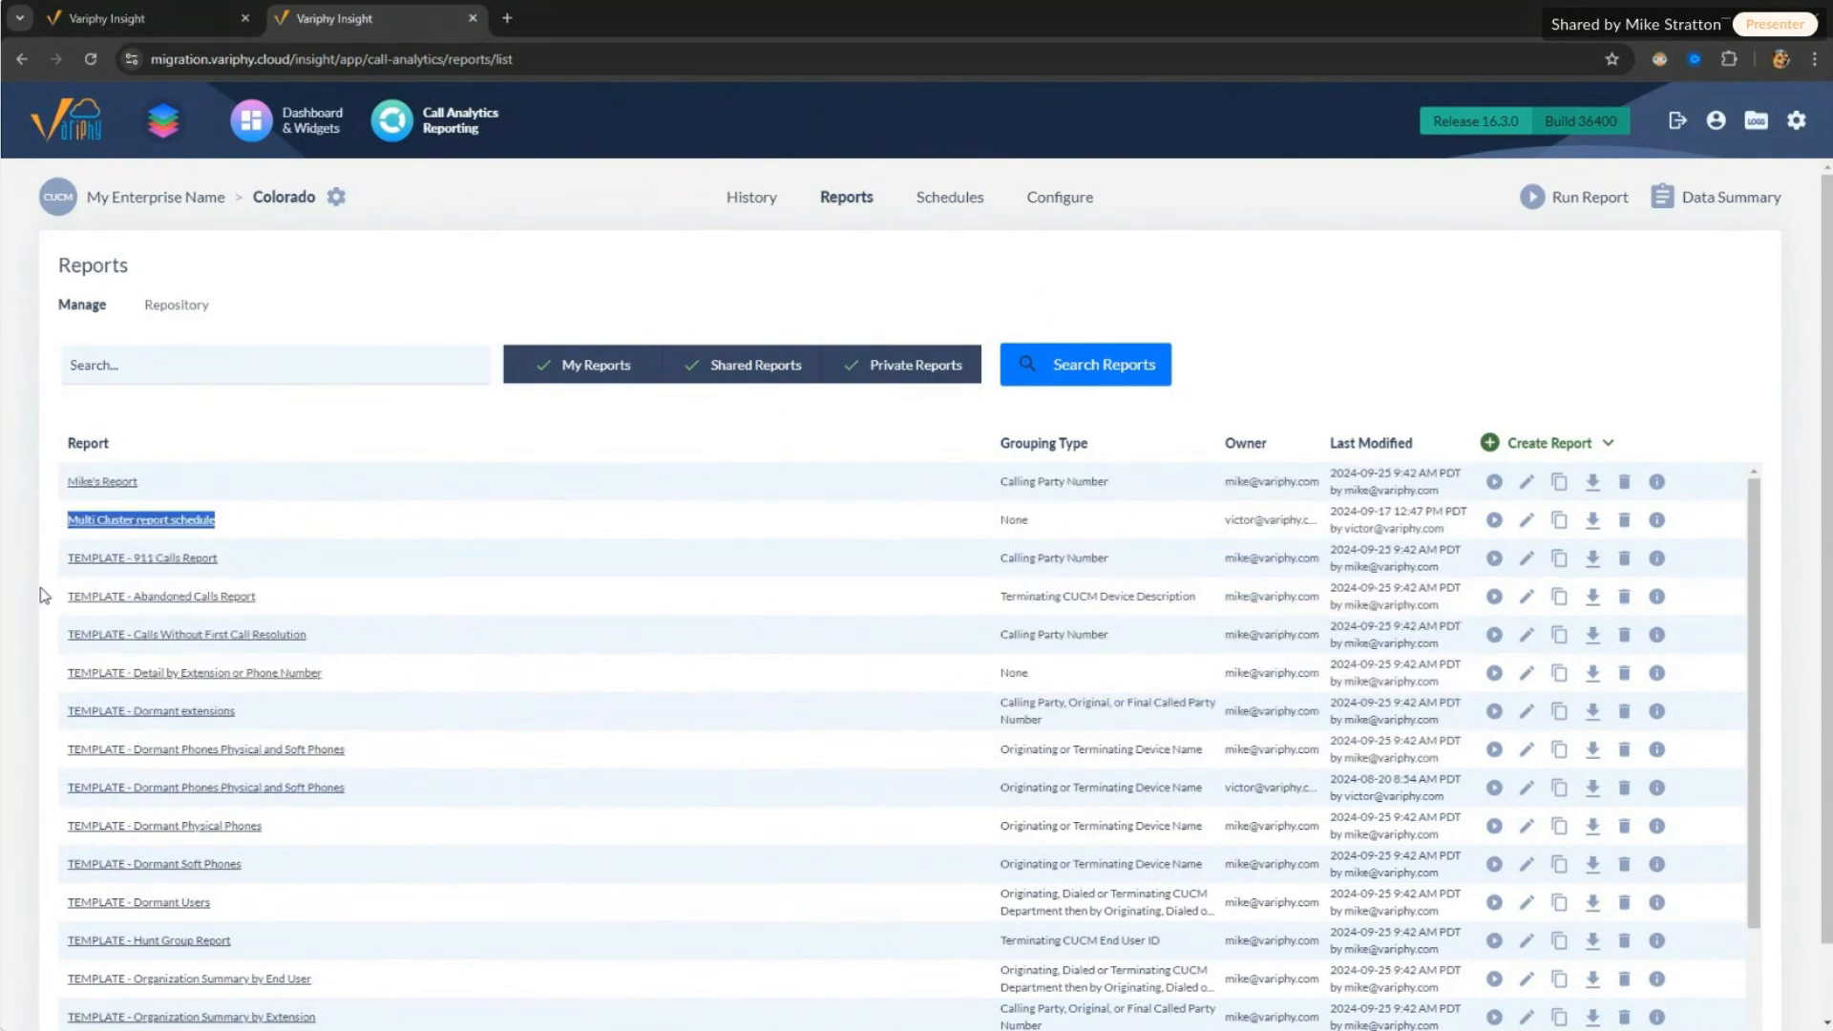
left_click_drag(43, 596, 118, 778)
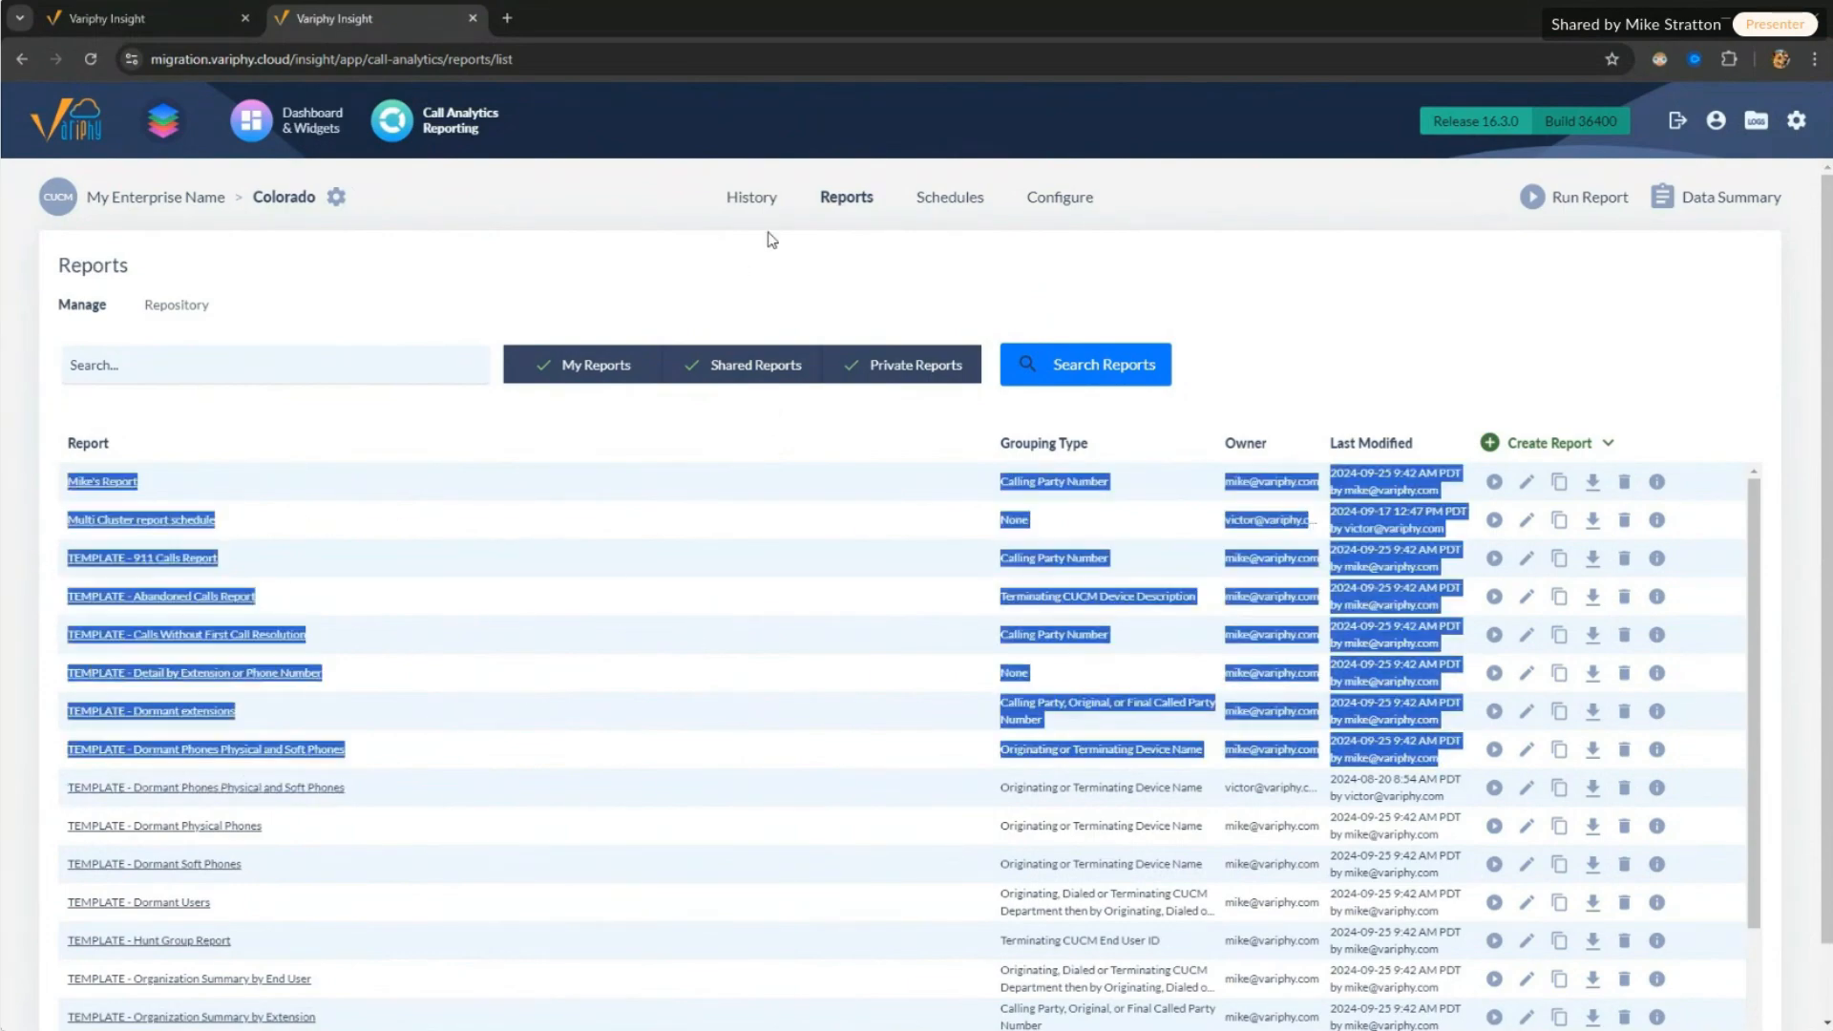
Step: Check the cloud call History search and report Schedules, then go to the cloud dashboards
left_click(750, 195)
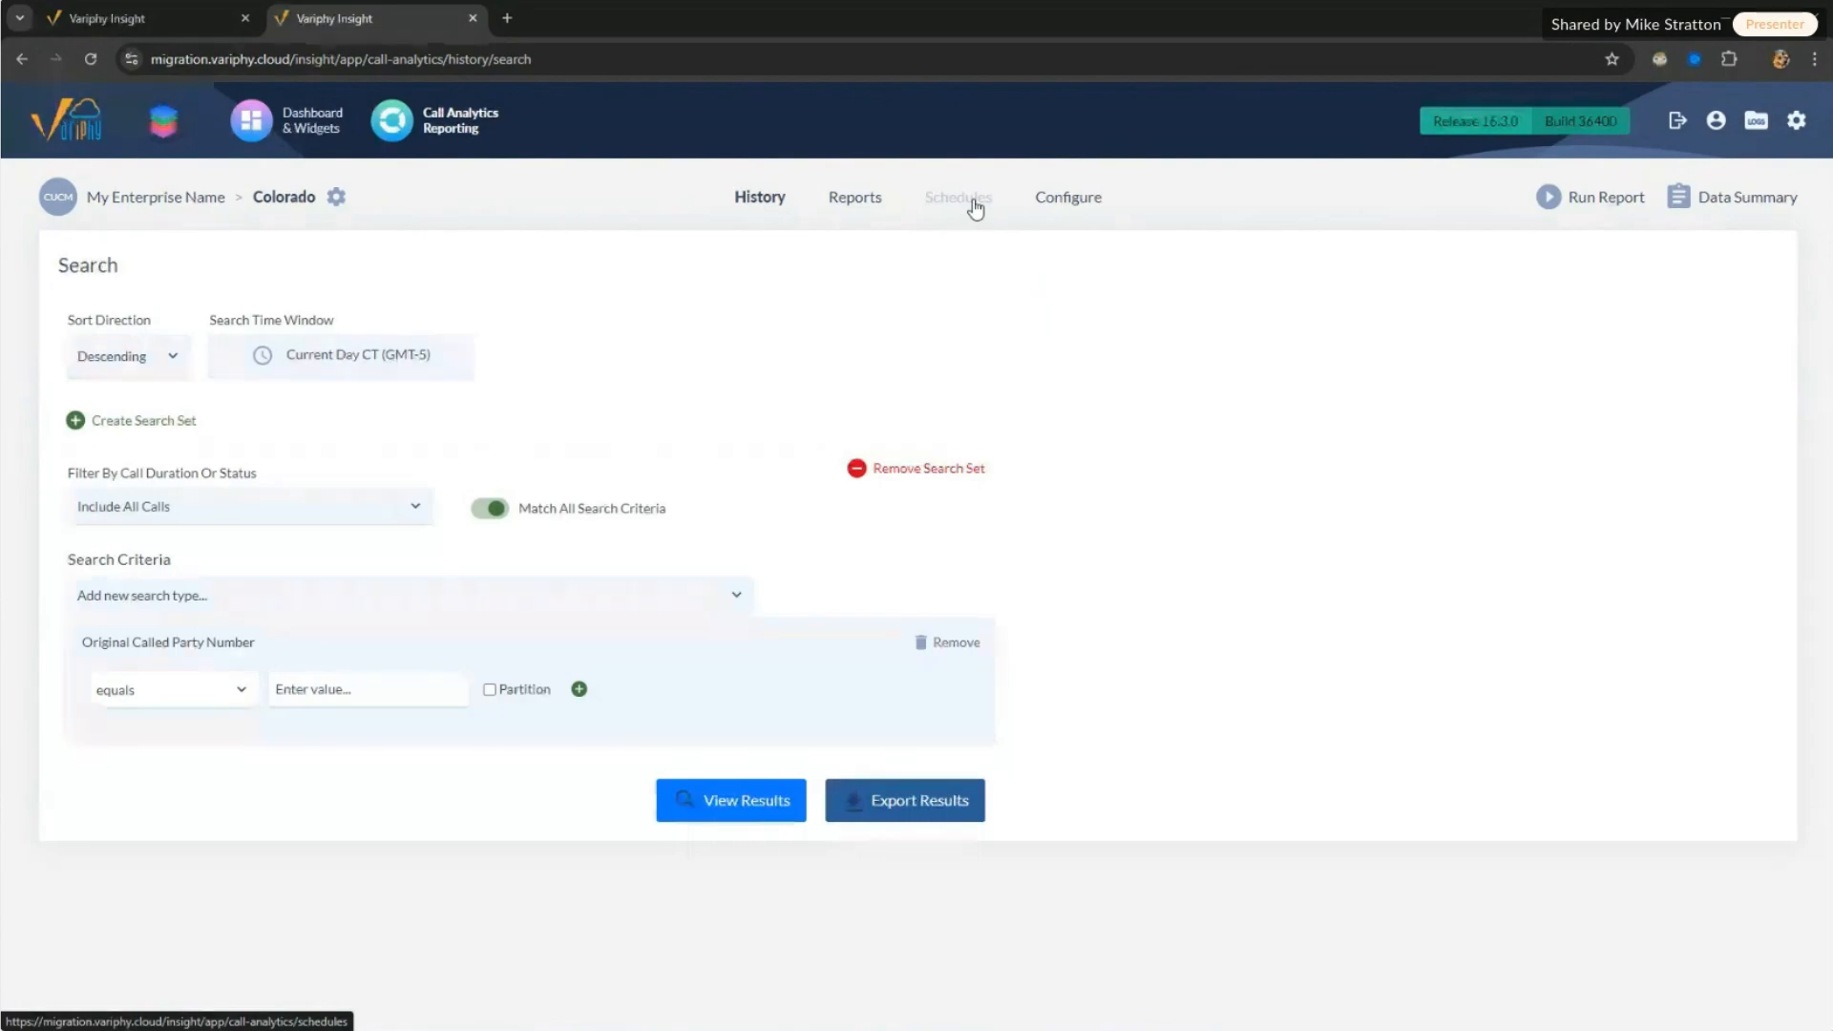
left_click(974, 206)
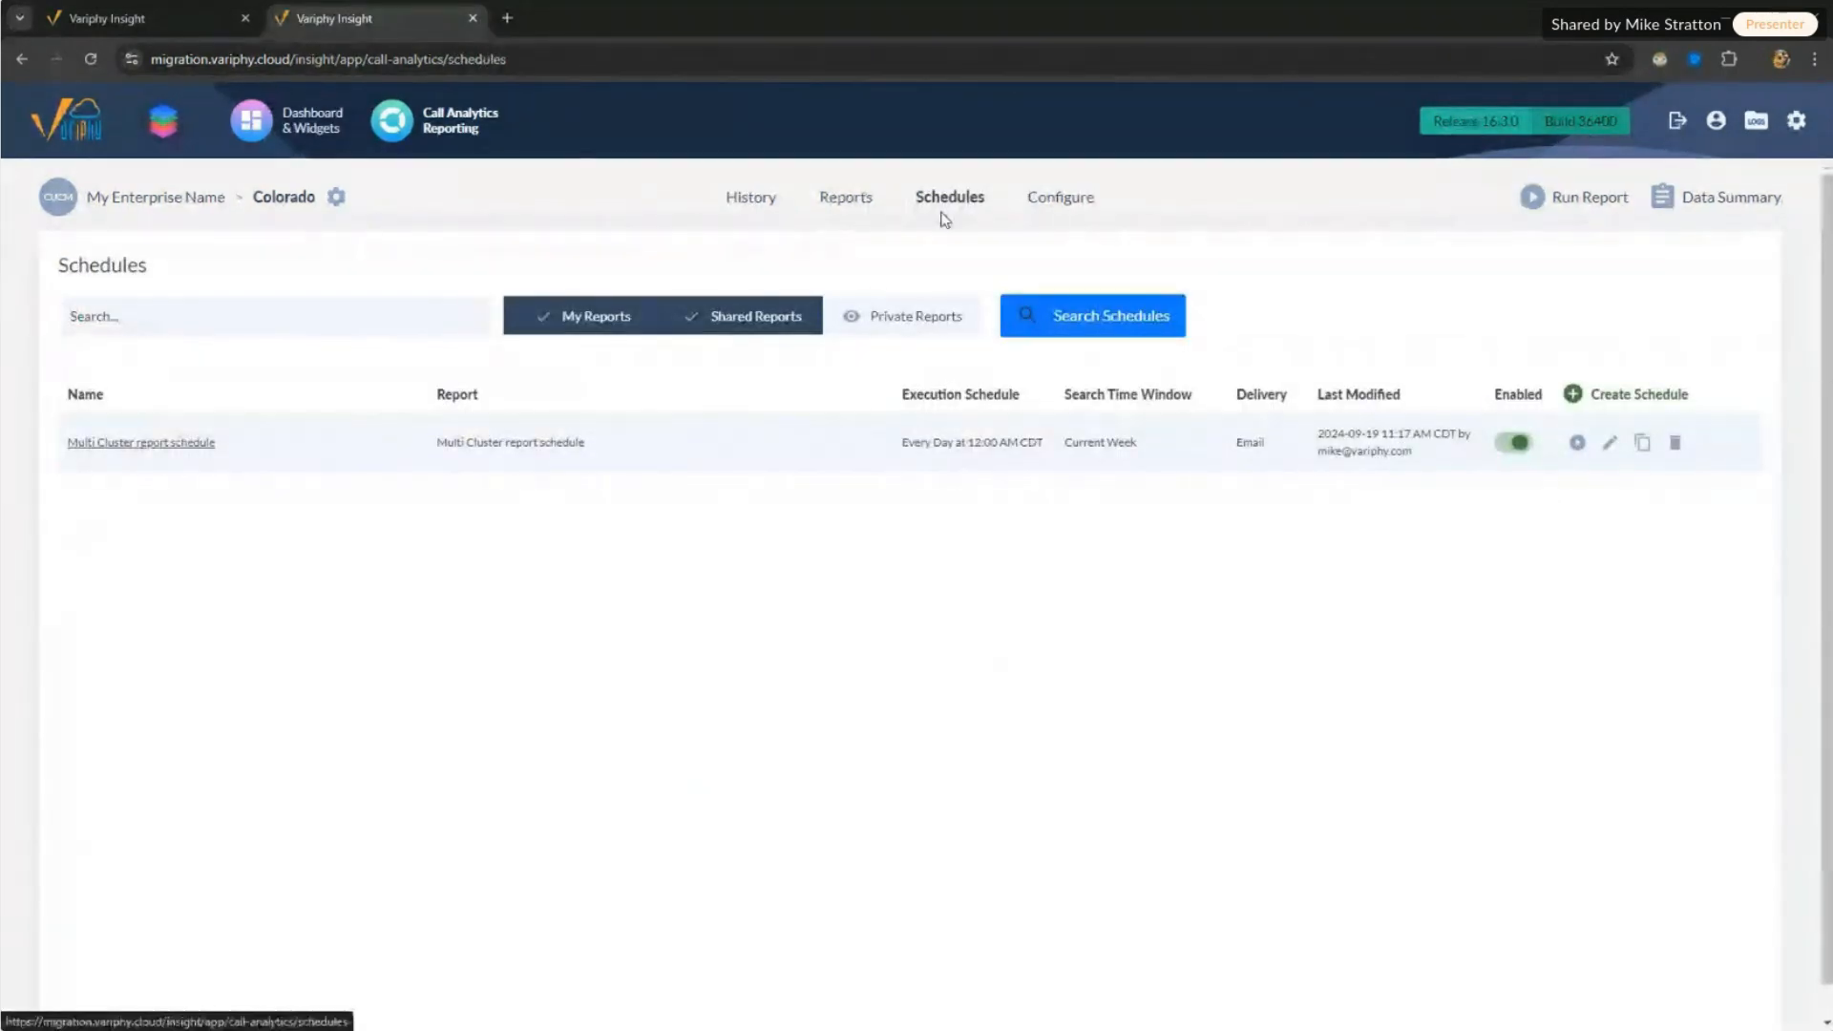
left_click(330, 134)
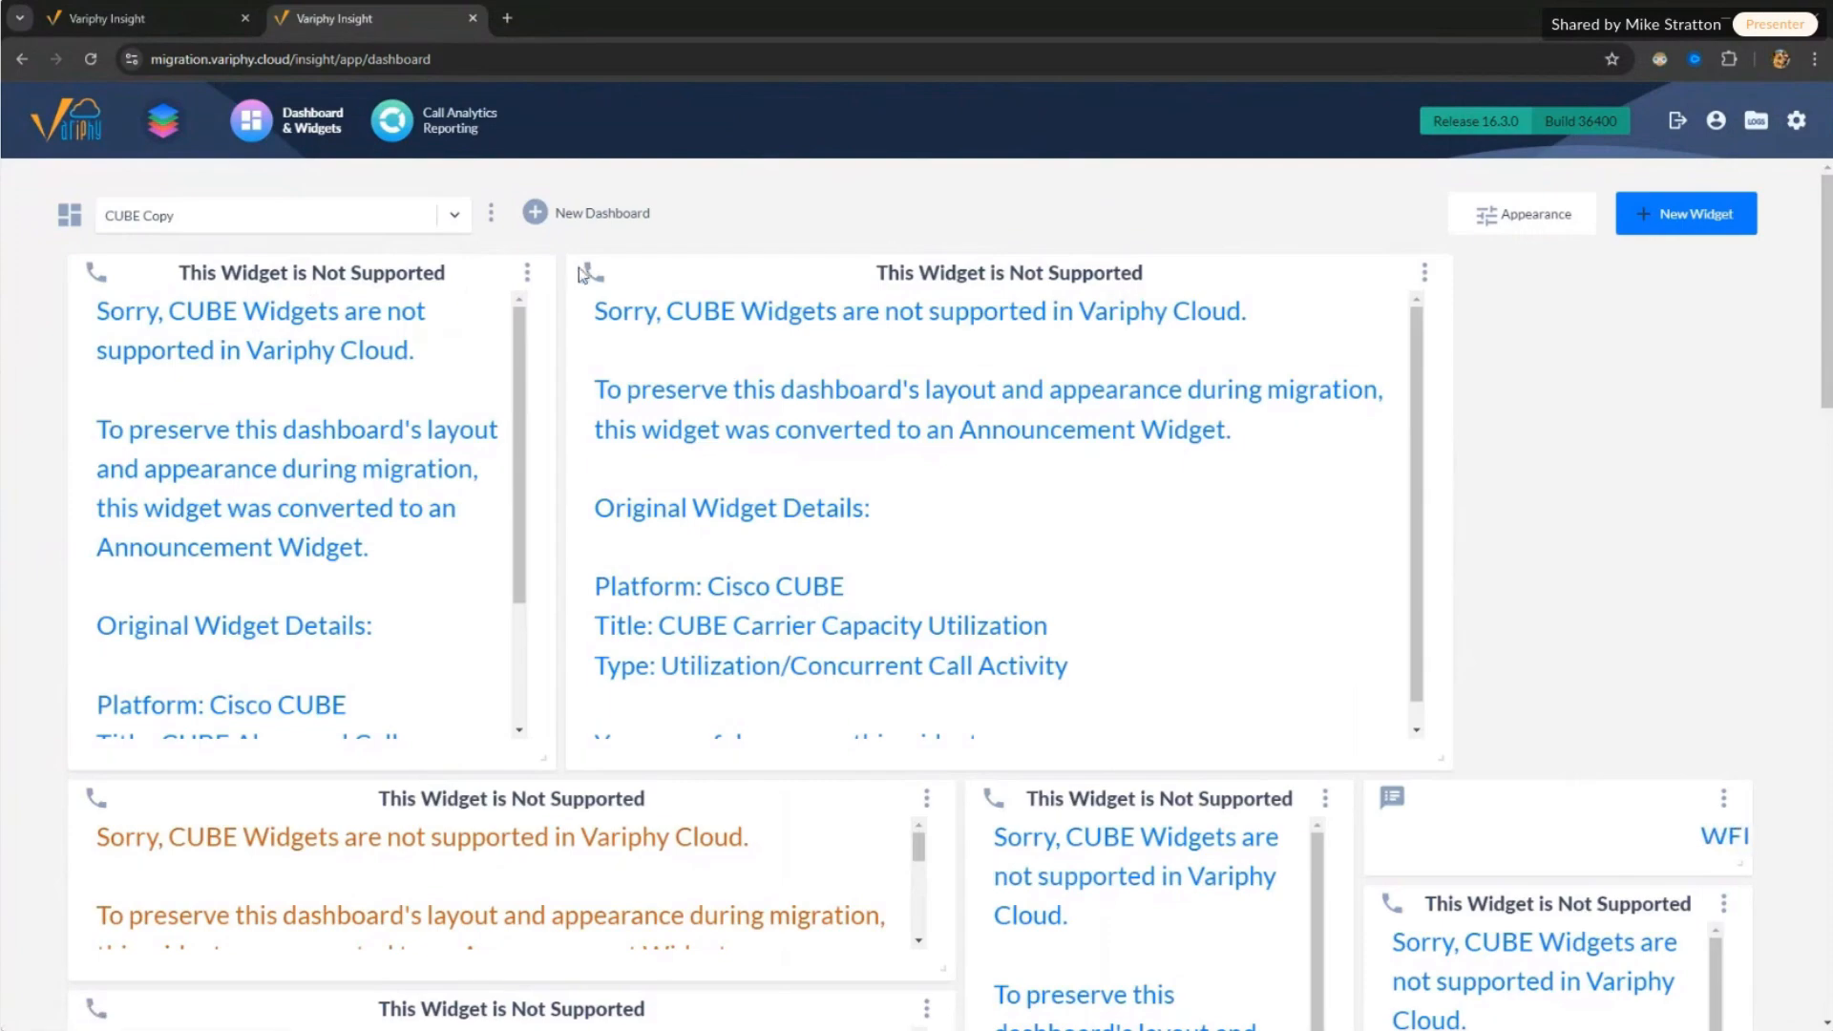
Step: Switch the dashboard view from CUCM - Minimal Text to the CUBE Copy dashboard
left_click(411, 218)
left_click(231, 327)
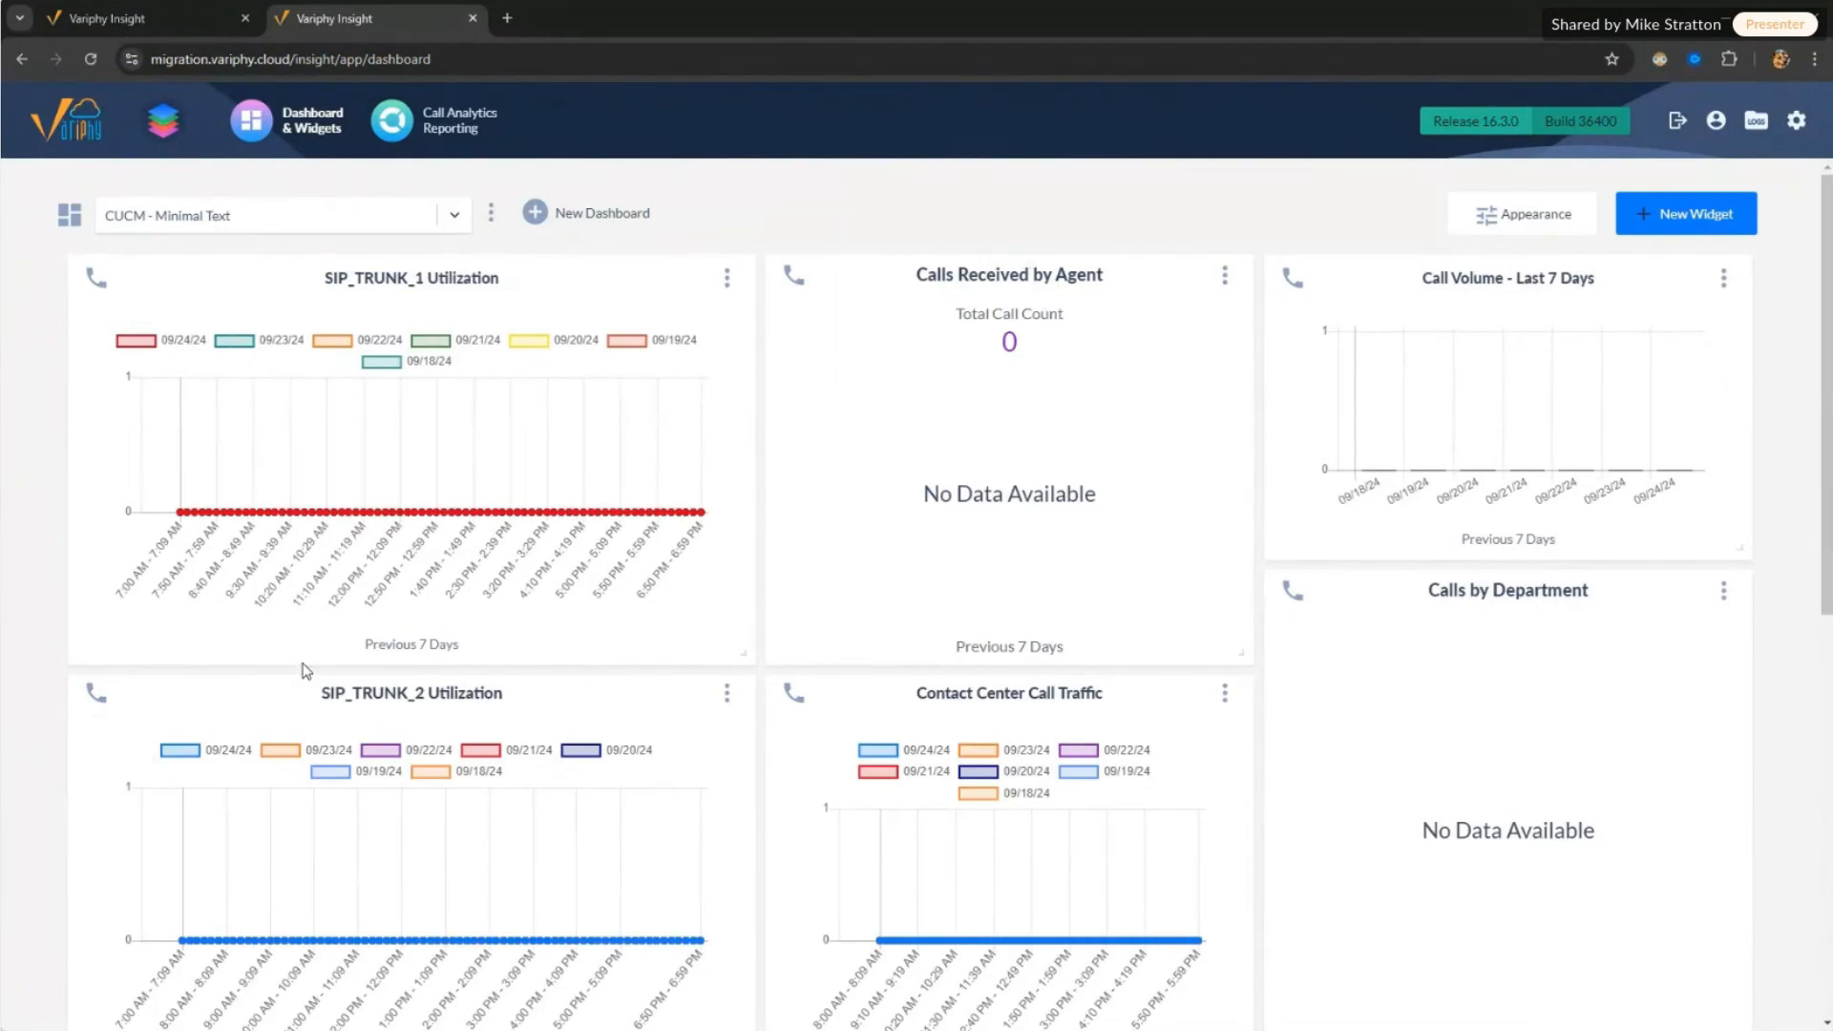
scroll(1812, 549, "down", 10)
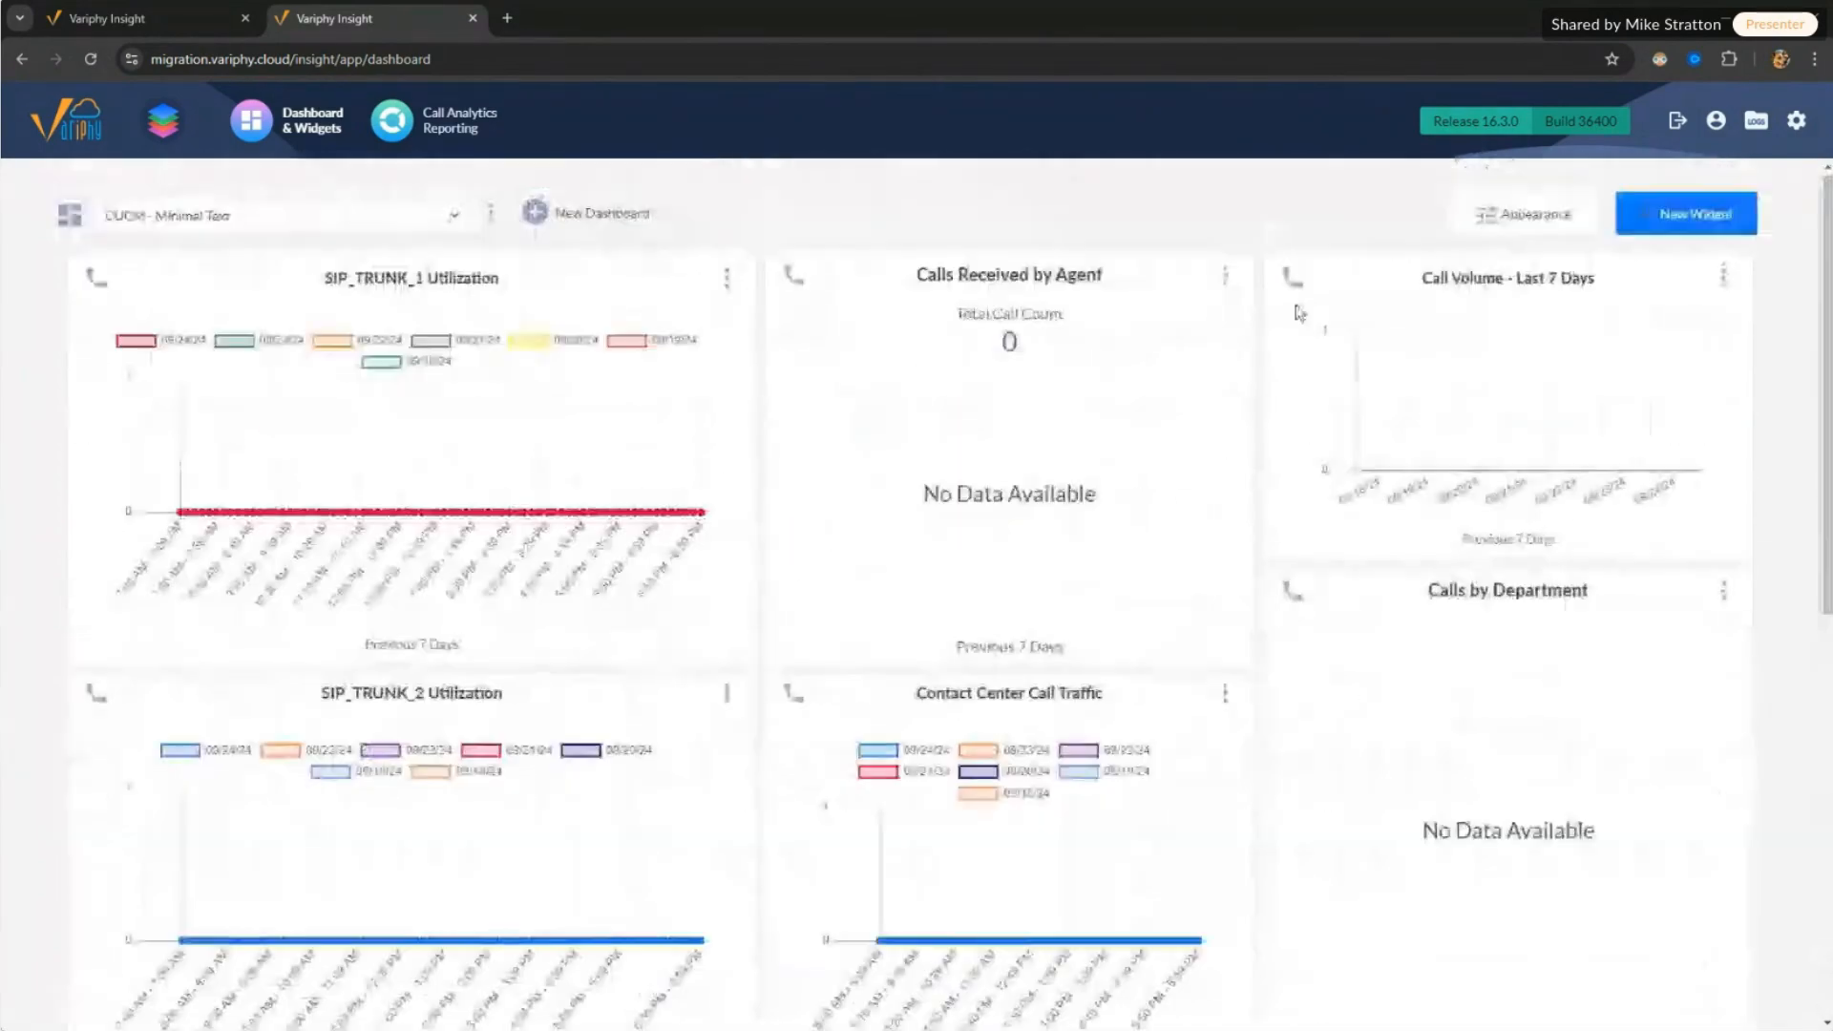
left_click(420, 216)
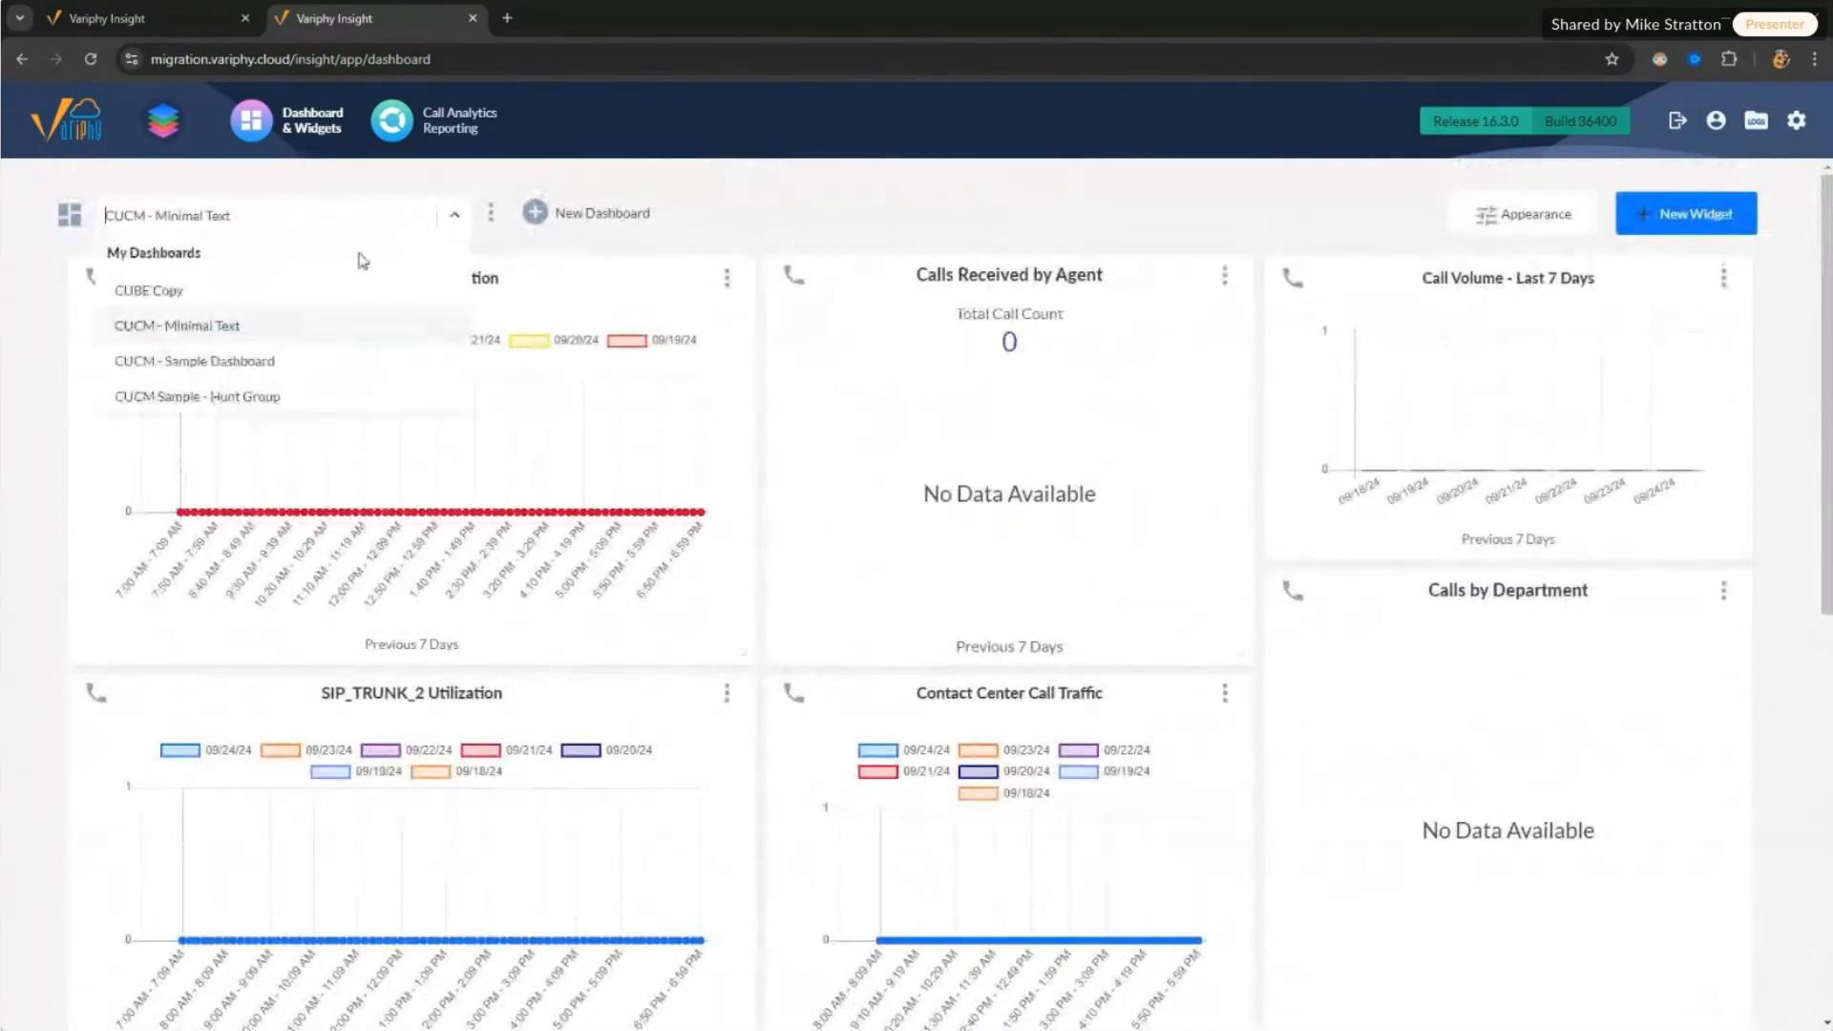
left_click(247, 304)
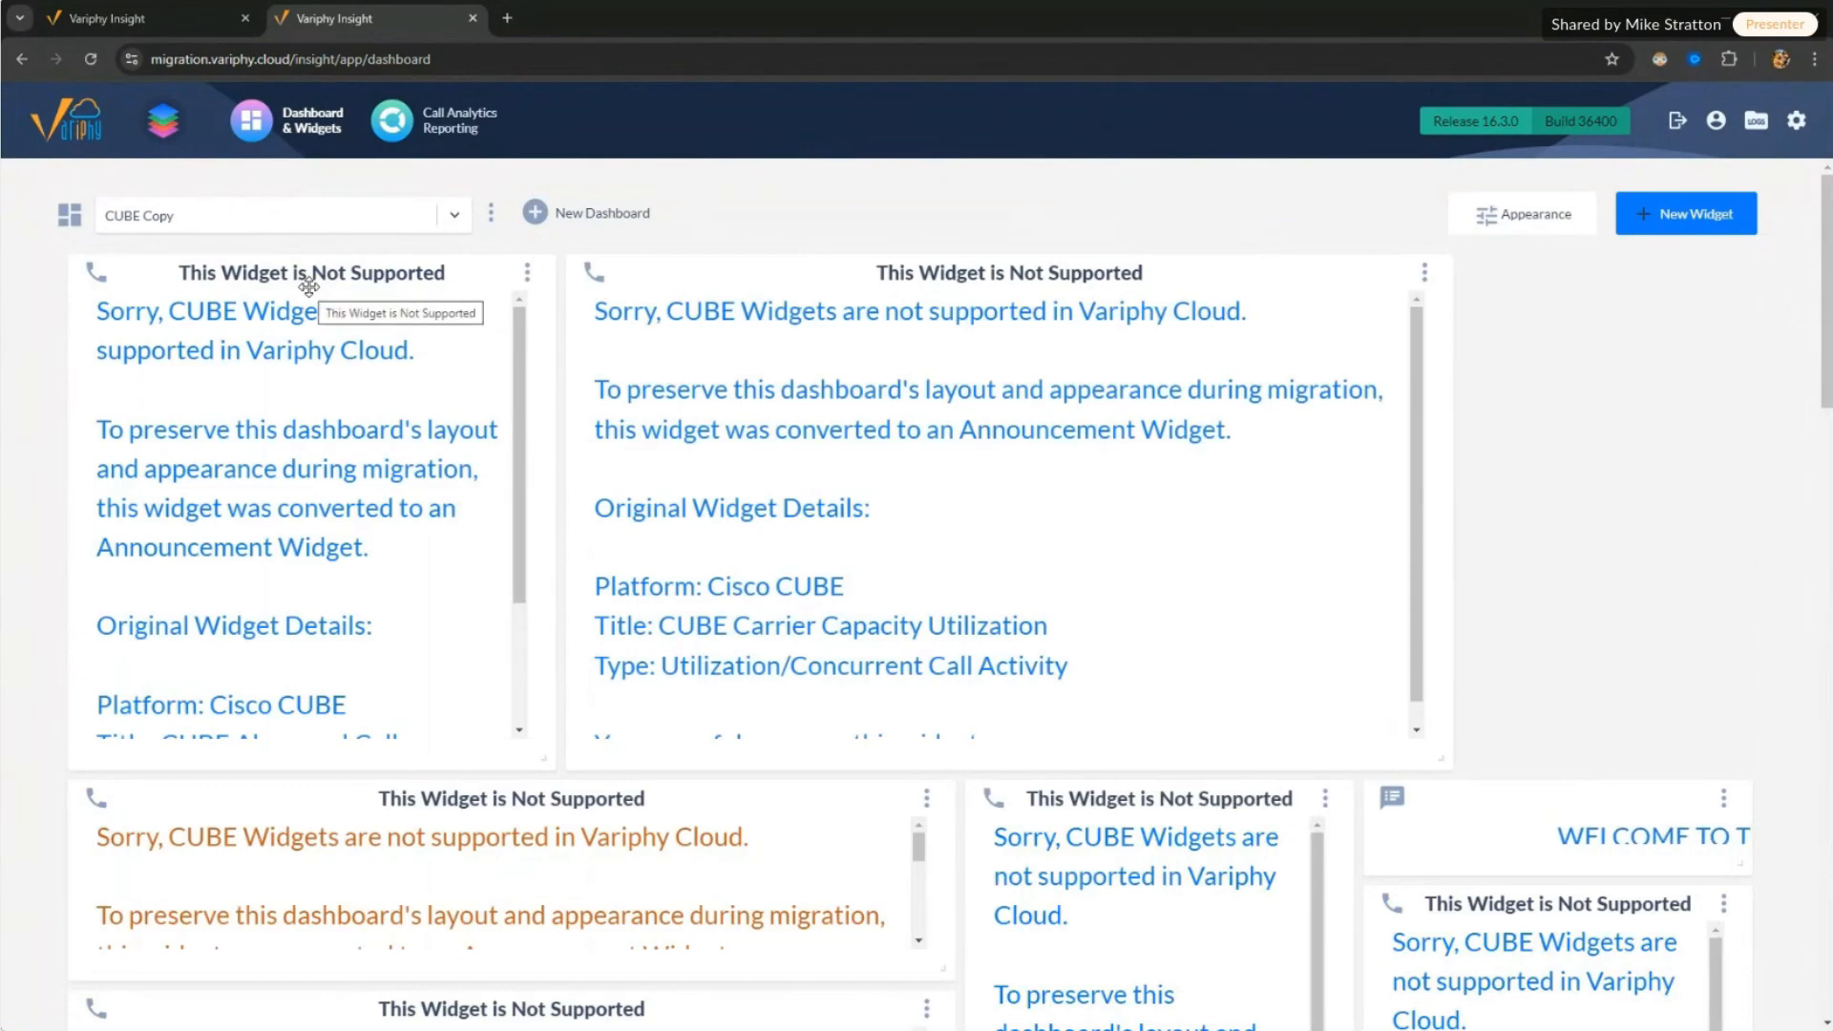
left_click(283, 214)
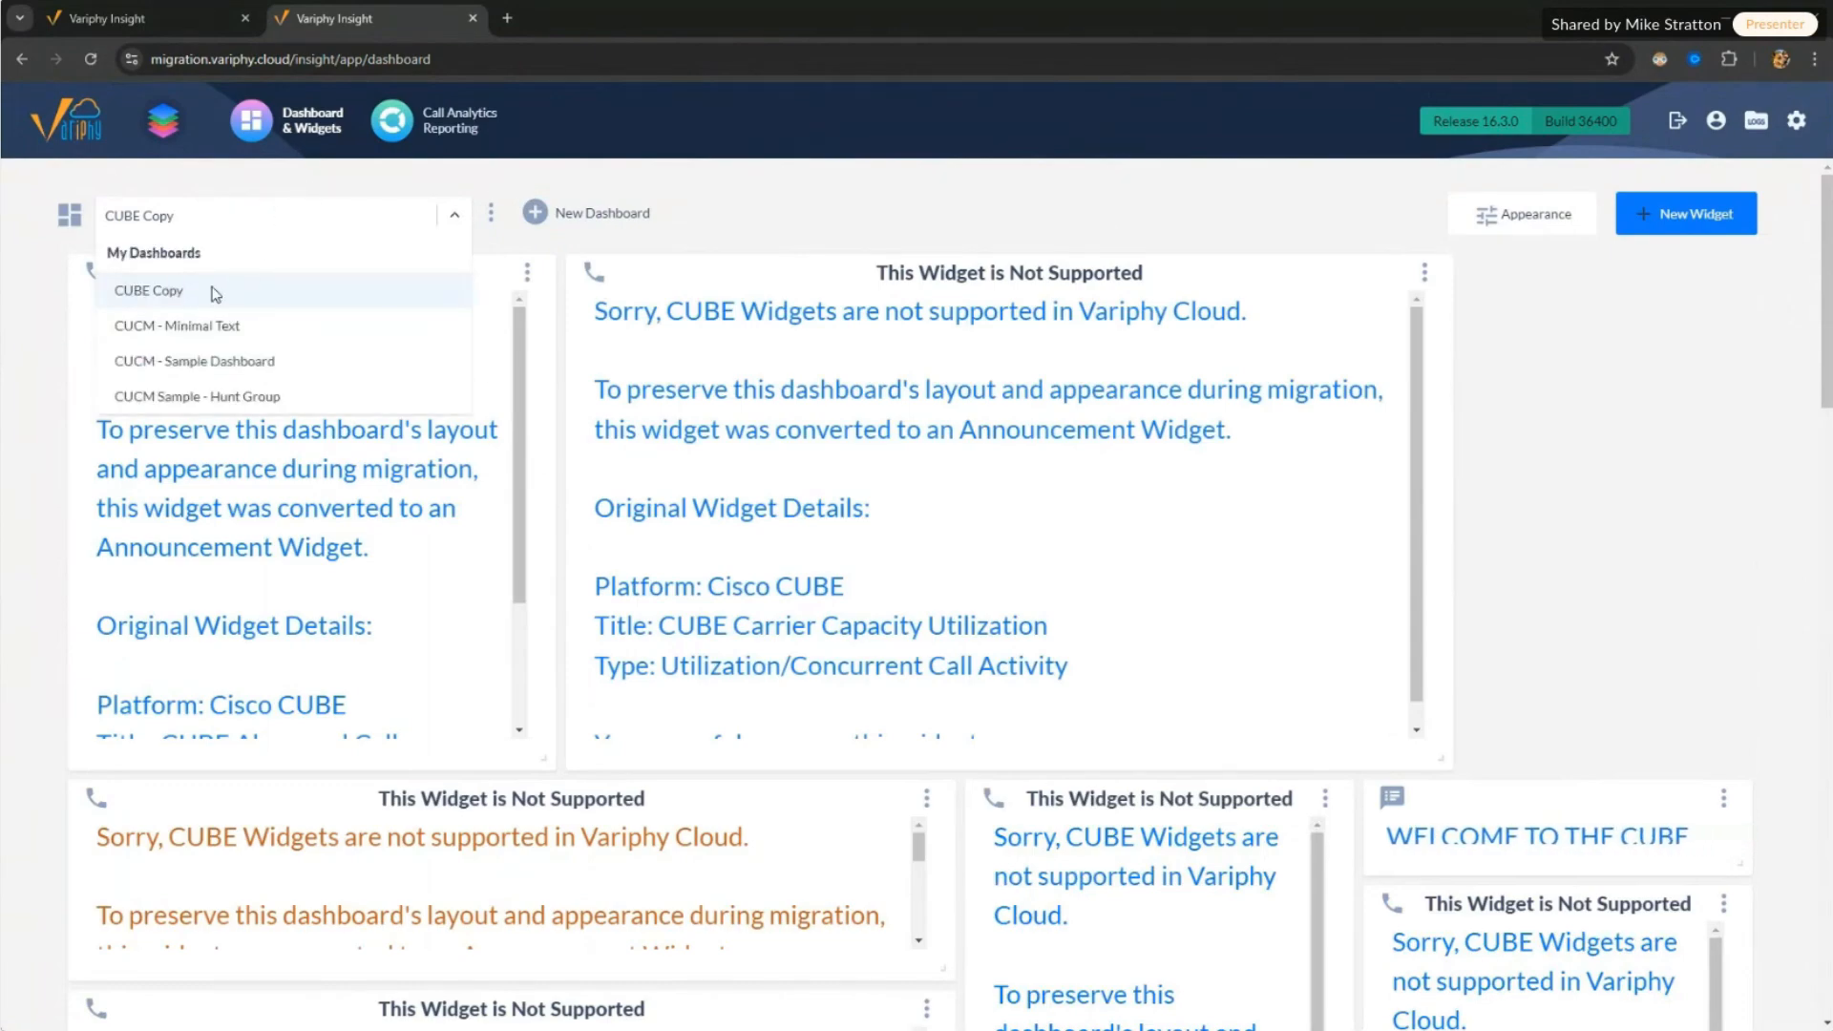
left_click(699, 212)
Step: Read through CUBE Copy's unsupported CUBE widgets, noting the announcement conversion and safe-to-remove notes
scroll(482, 439, "down", 3)
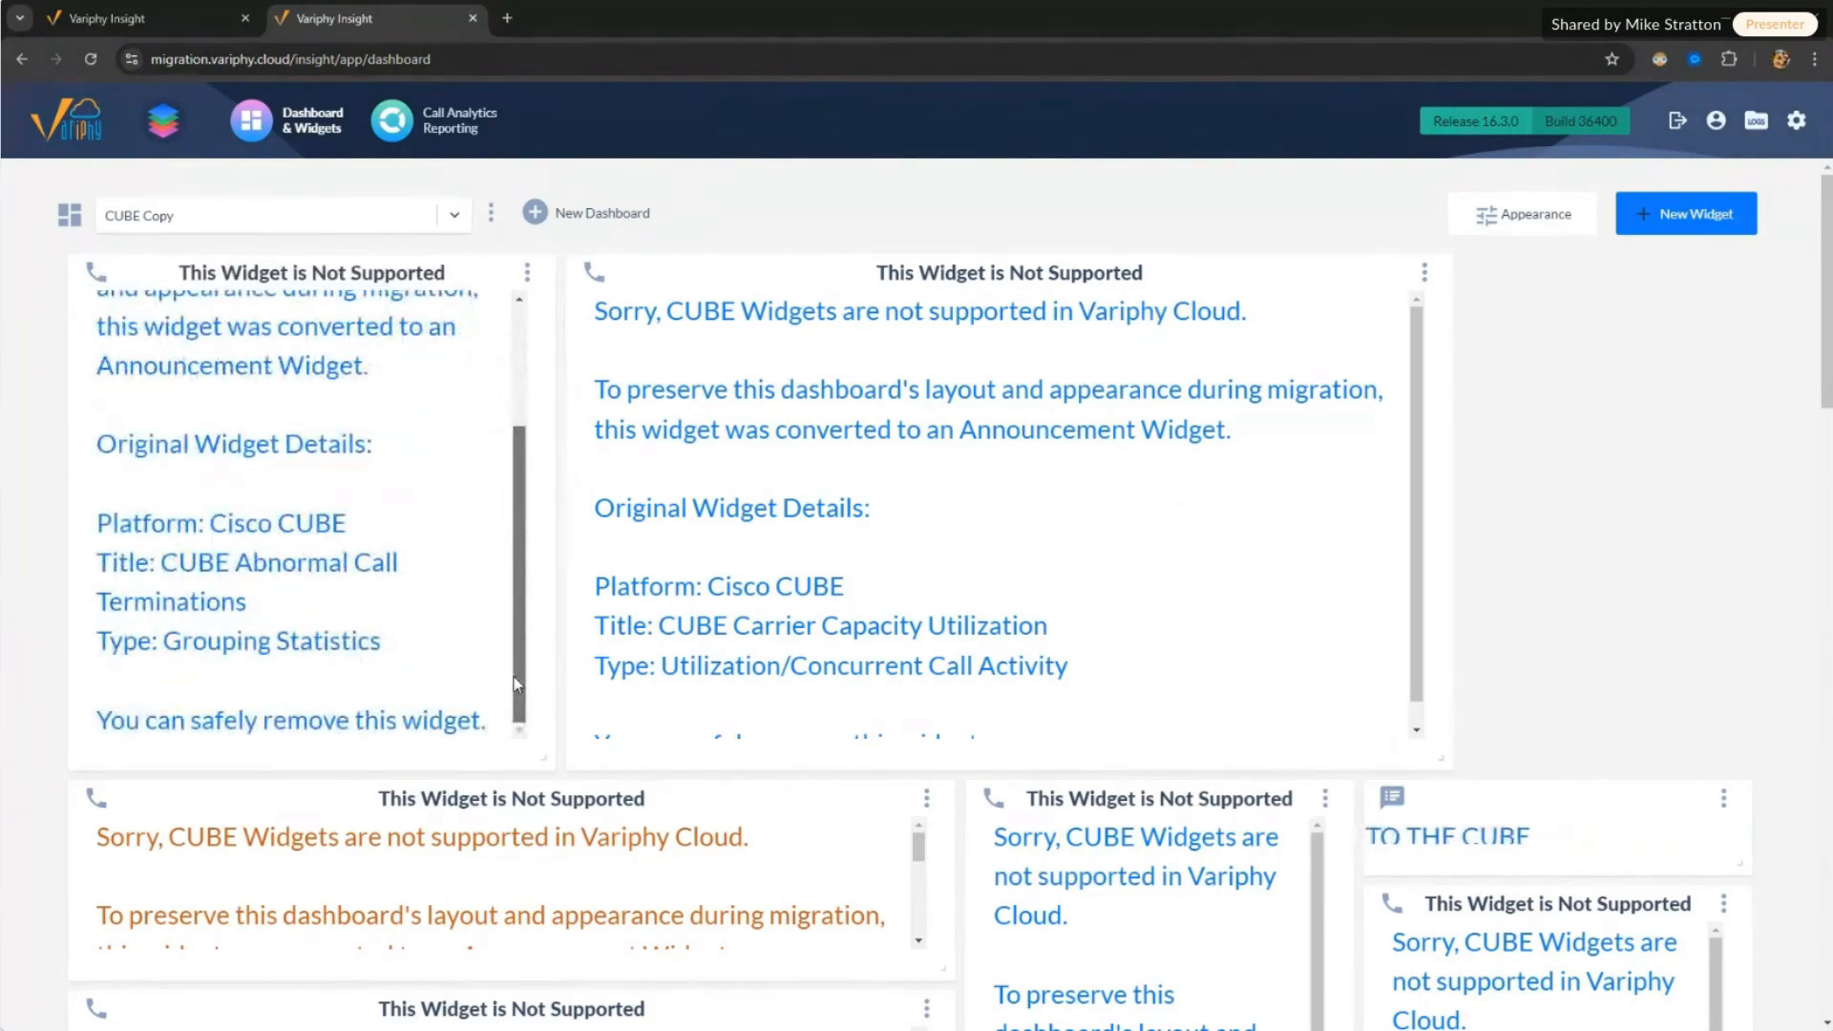
scroll(391, 456, "up", 3)
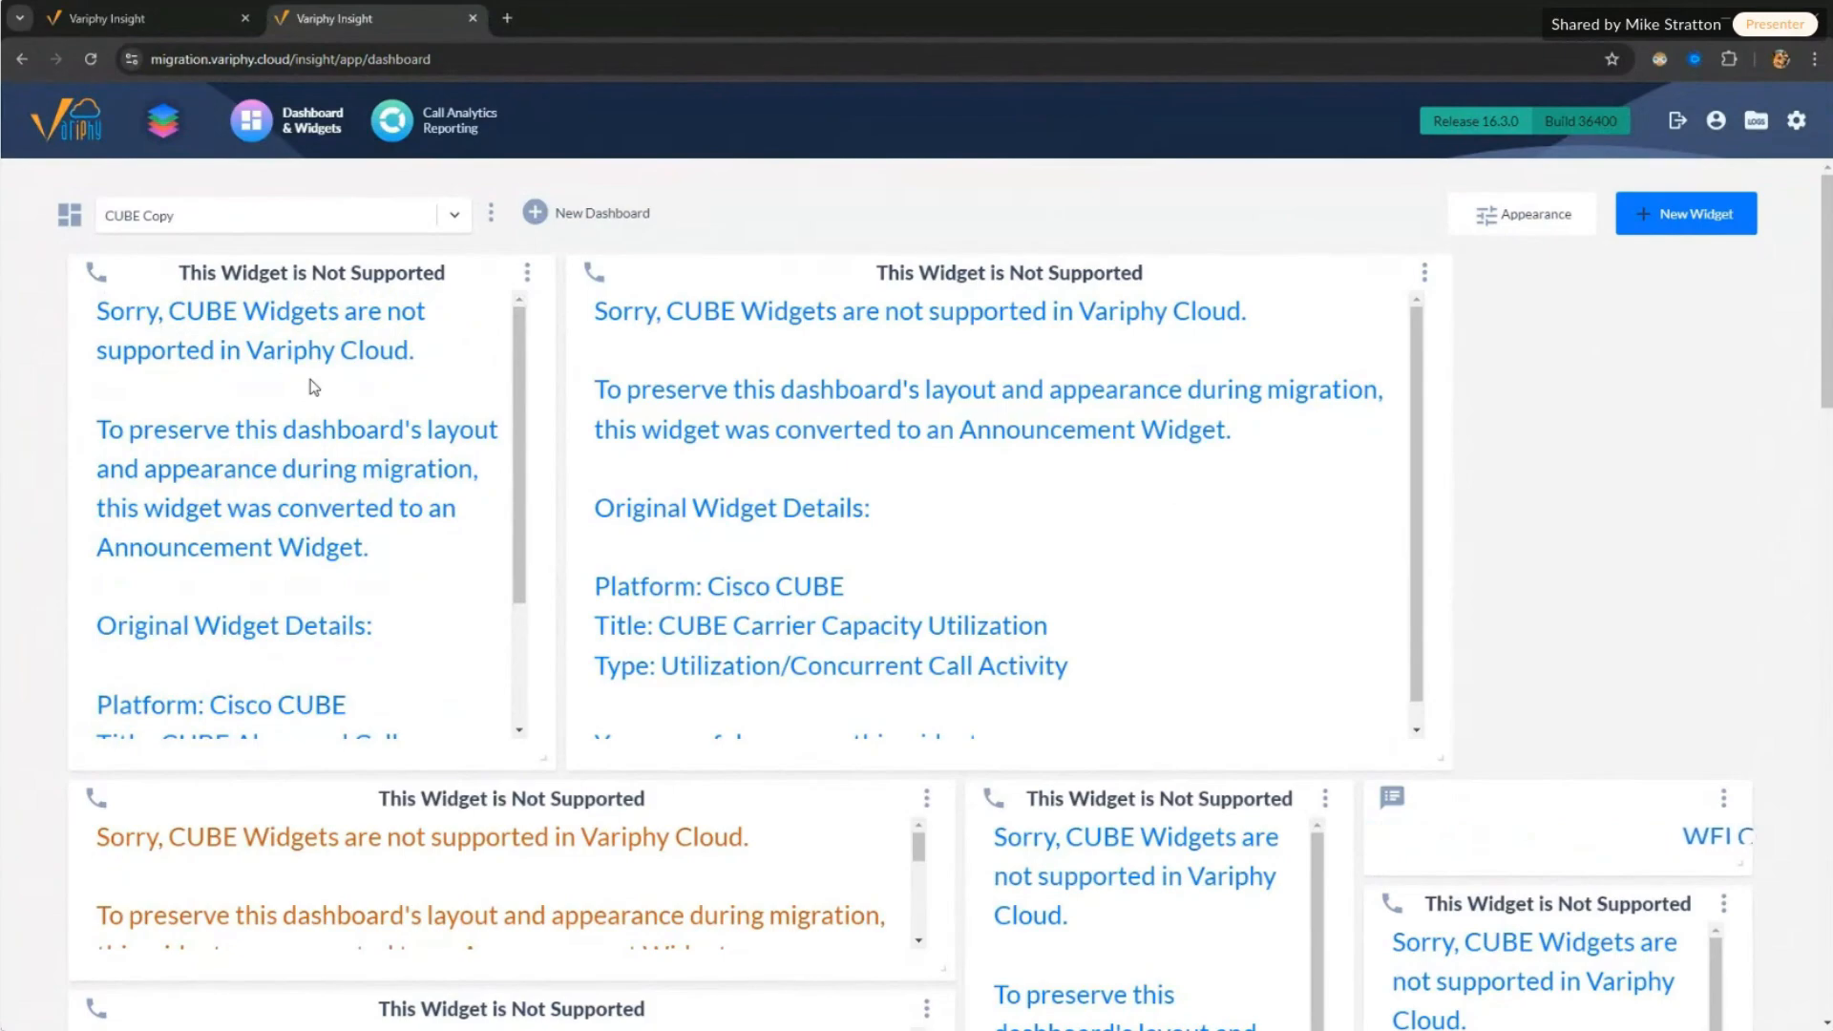
scroll(1809, 616, "down", 10)
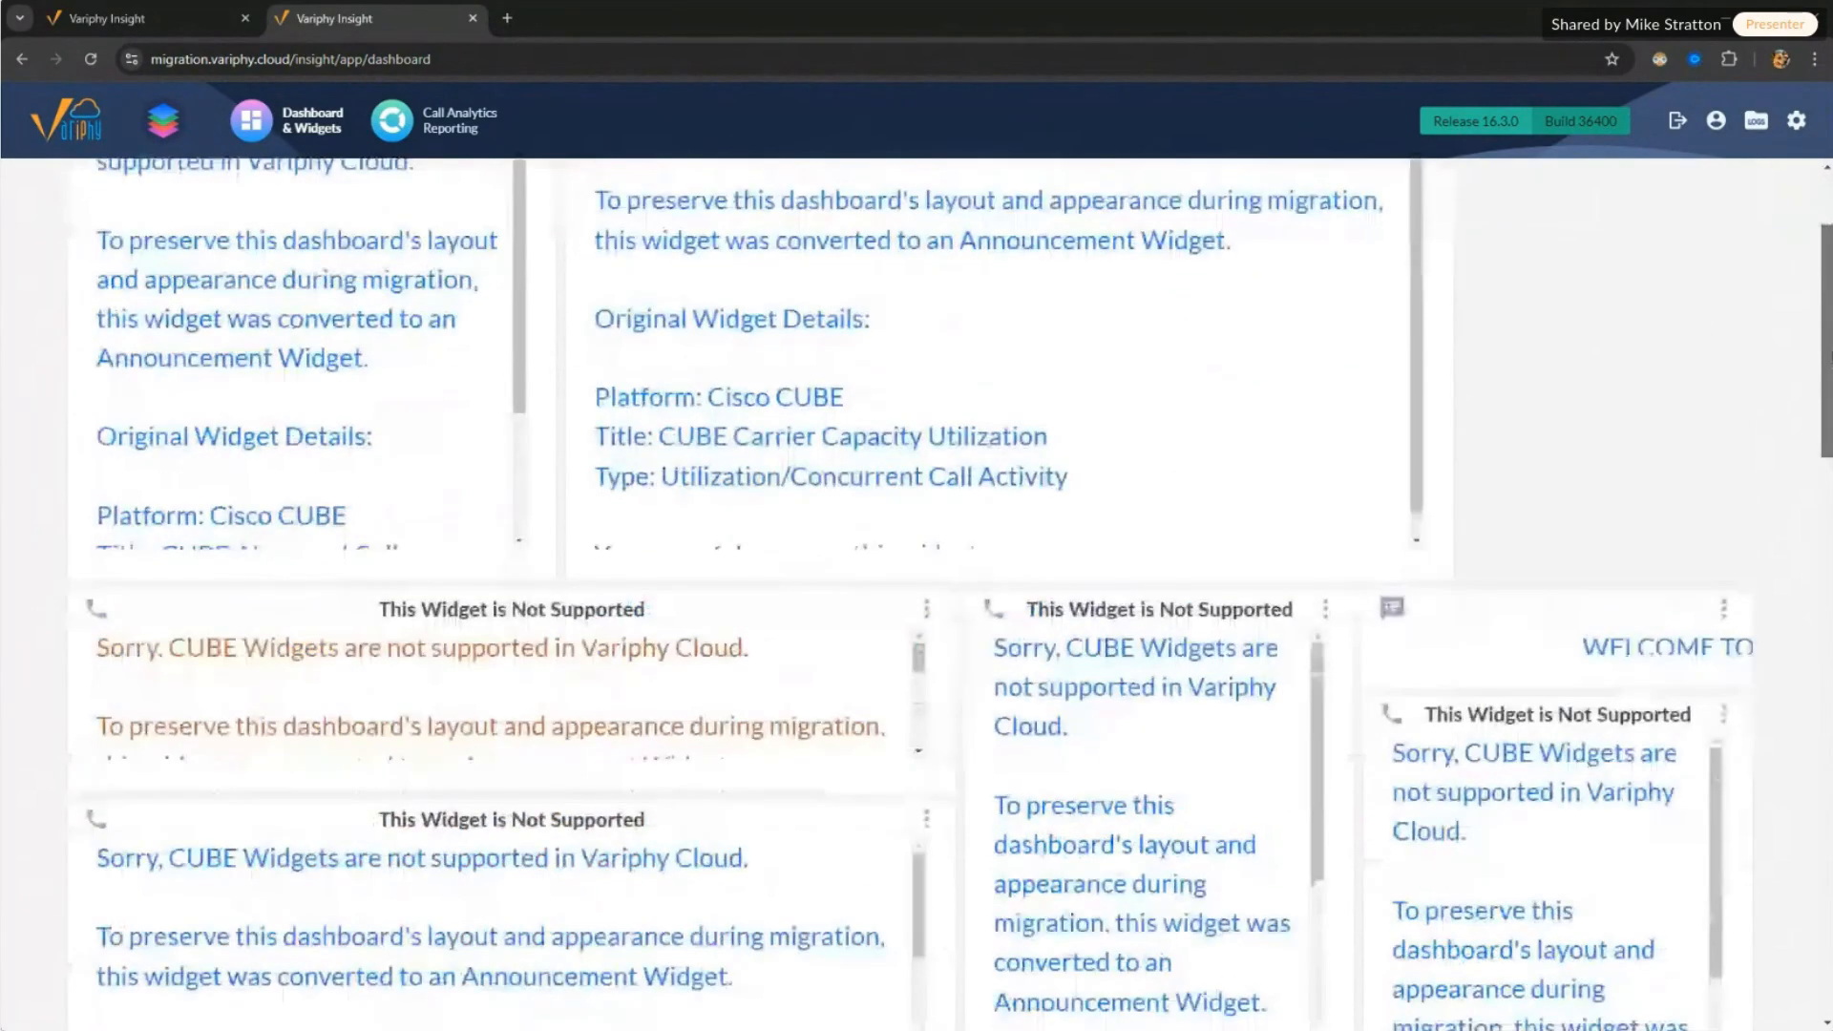
left_click_drag(1809, 615, 1827, 267)
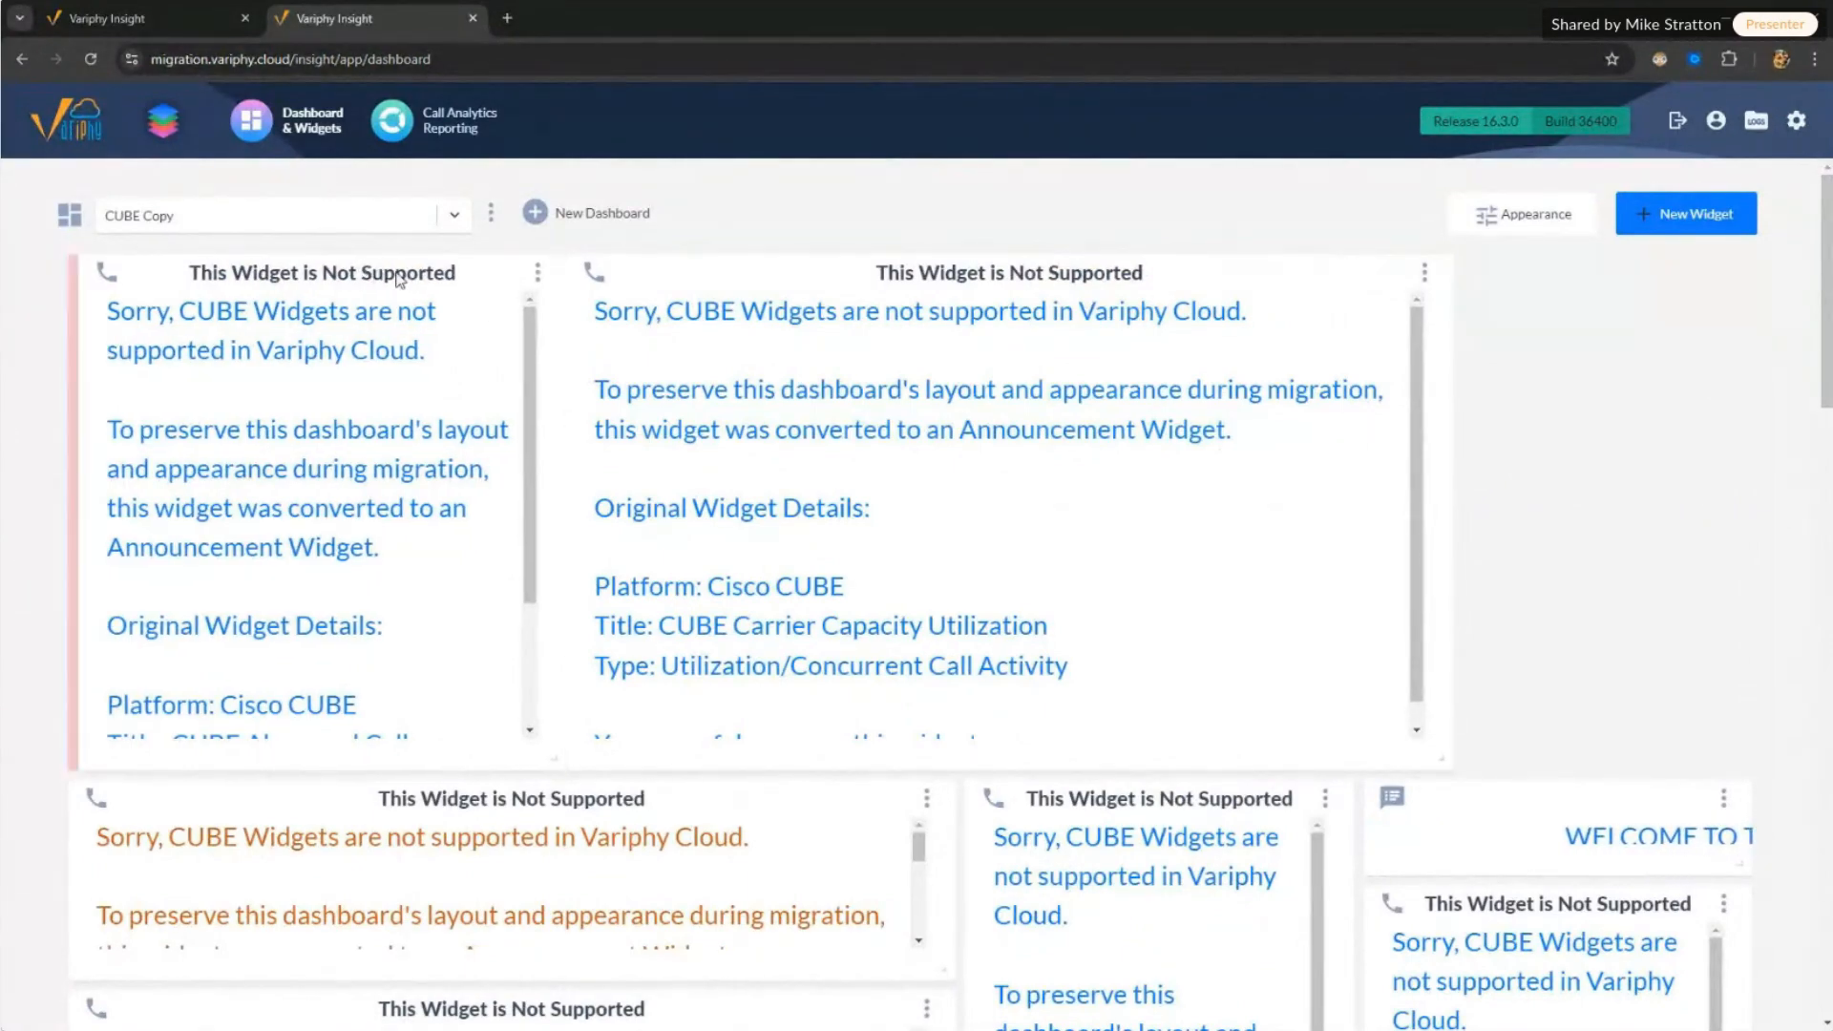
left_click_drag(400, 280, 389, 277)
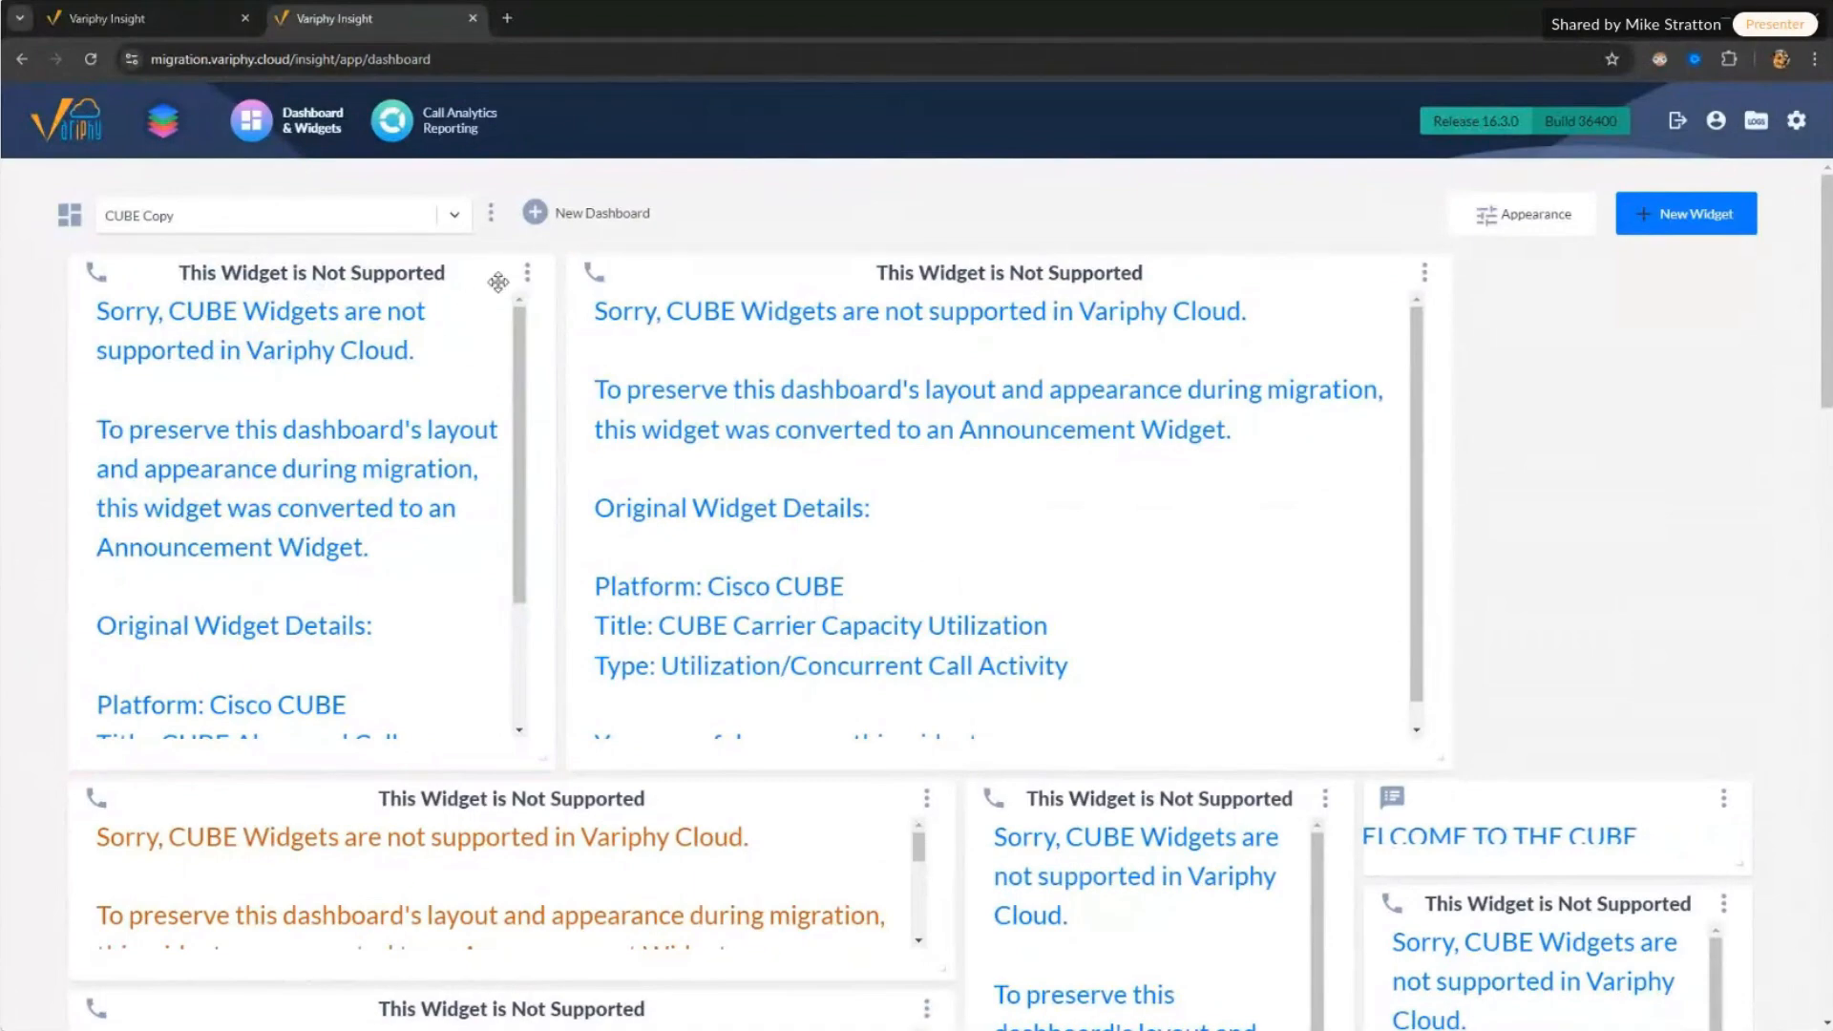
left_click_drag(111, 313, 418, 353)
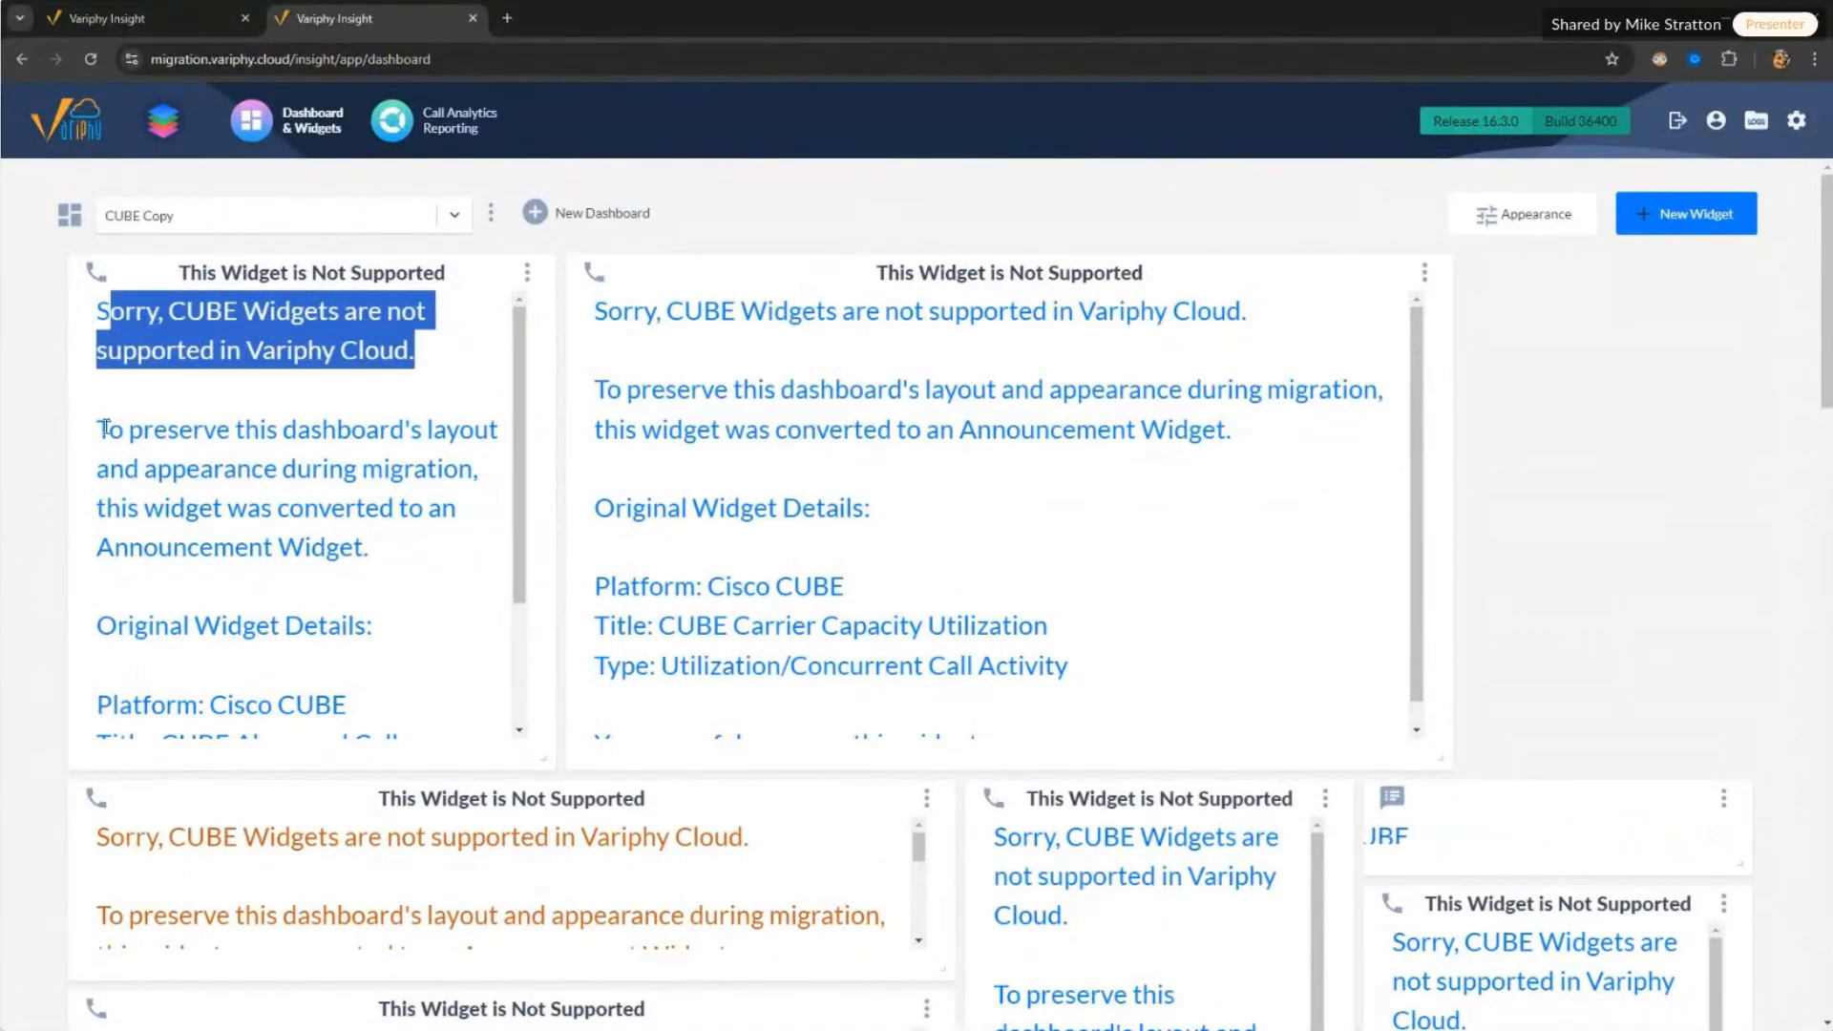
left_click_drag(105, 429, 390, 570)
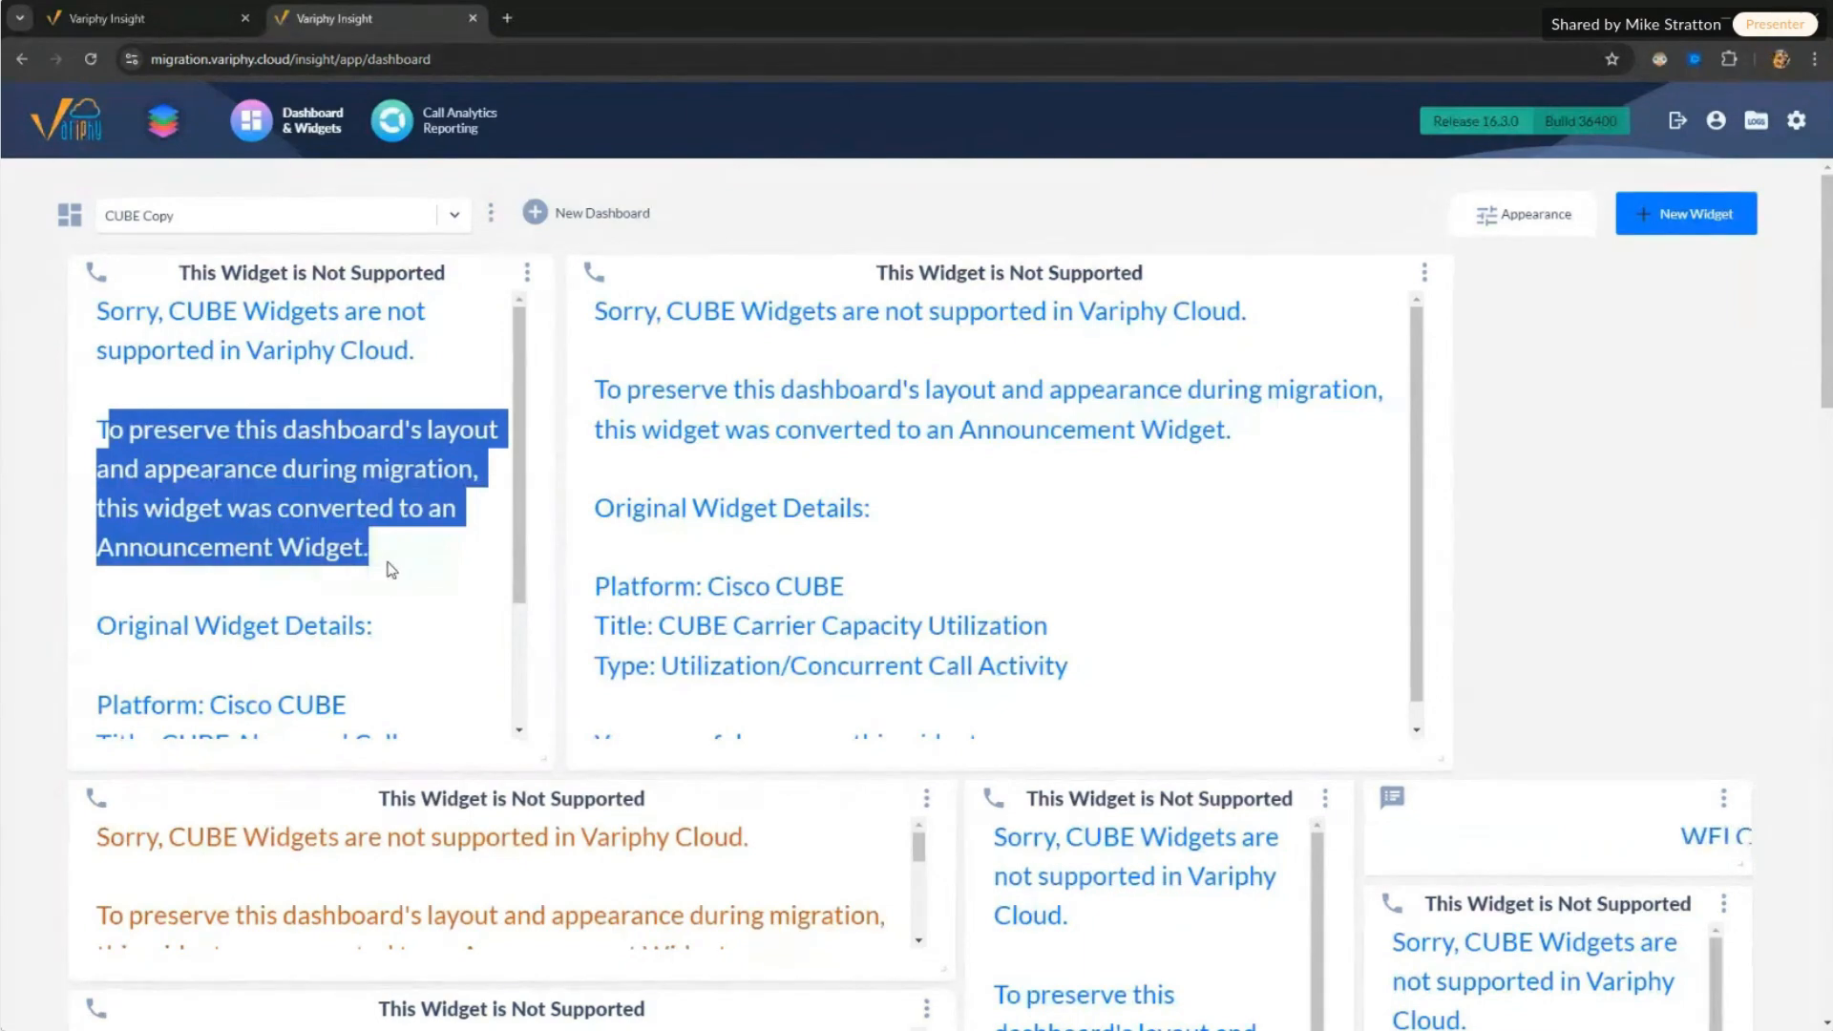
left_click(186, 664)
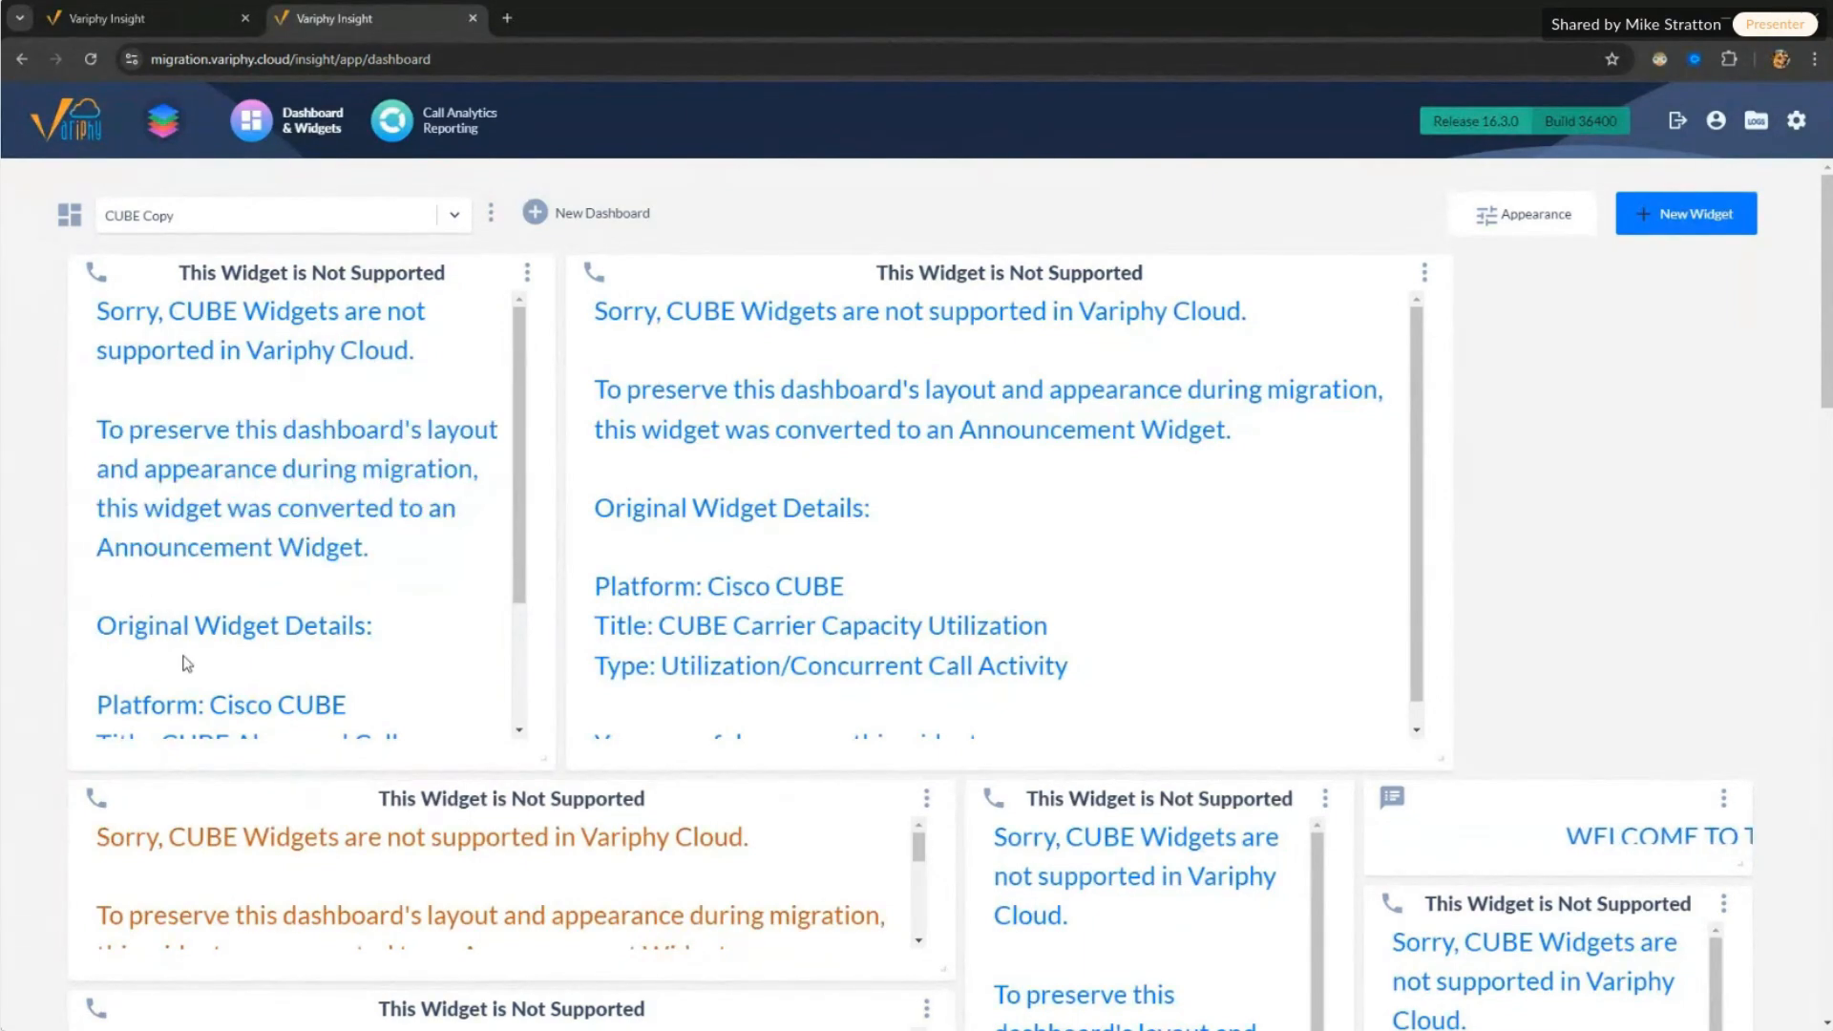
scroll(183, 687, "down", 3)
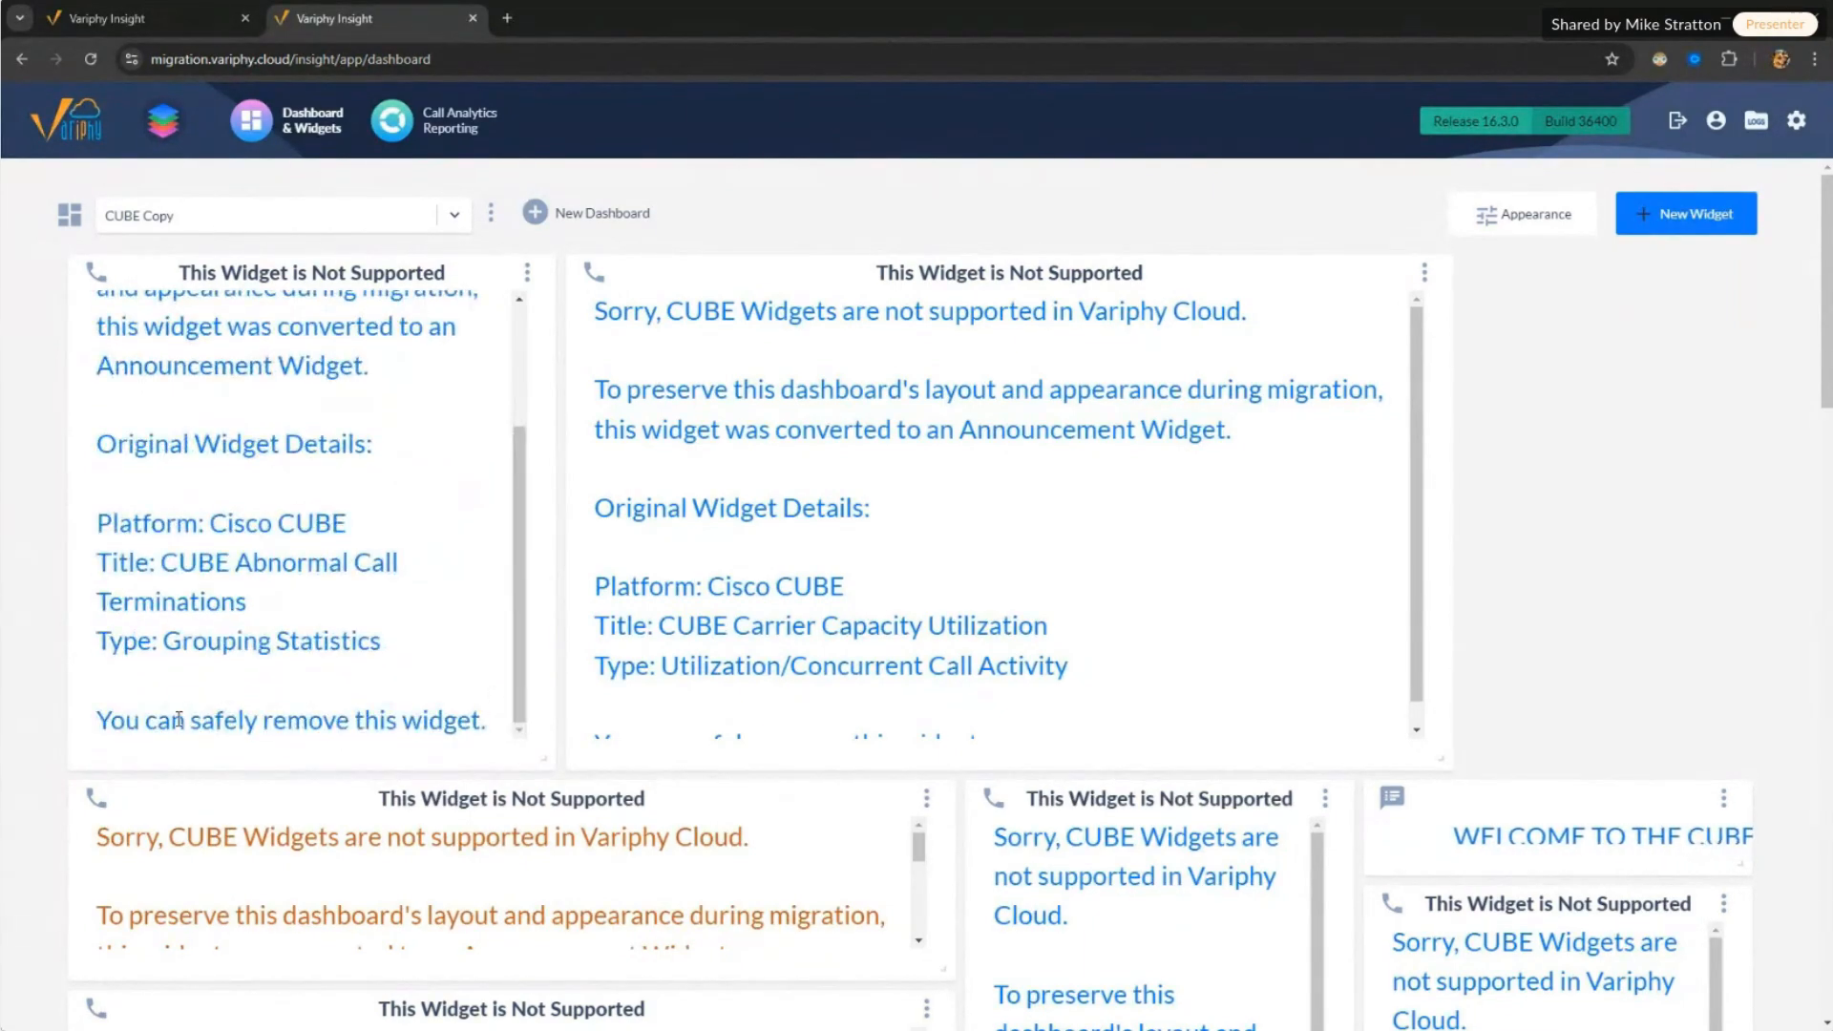
left_click_drag(179, 720, 486, 719)
Step: Delete the CUBE Copy dashboard from its actions menu and confirm the deletion
left_click(490, 212)
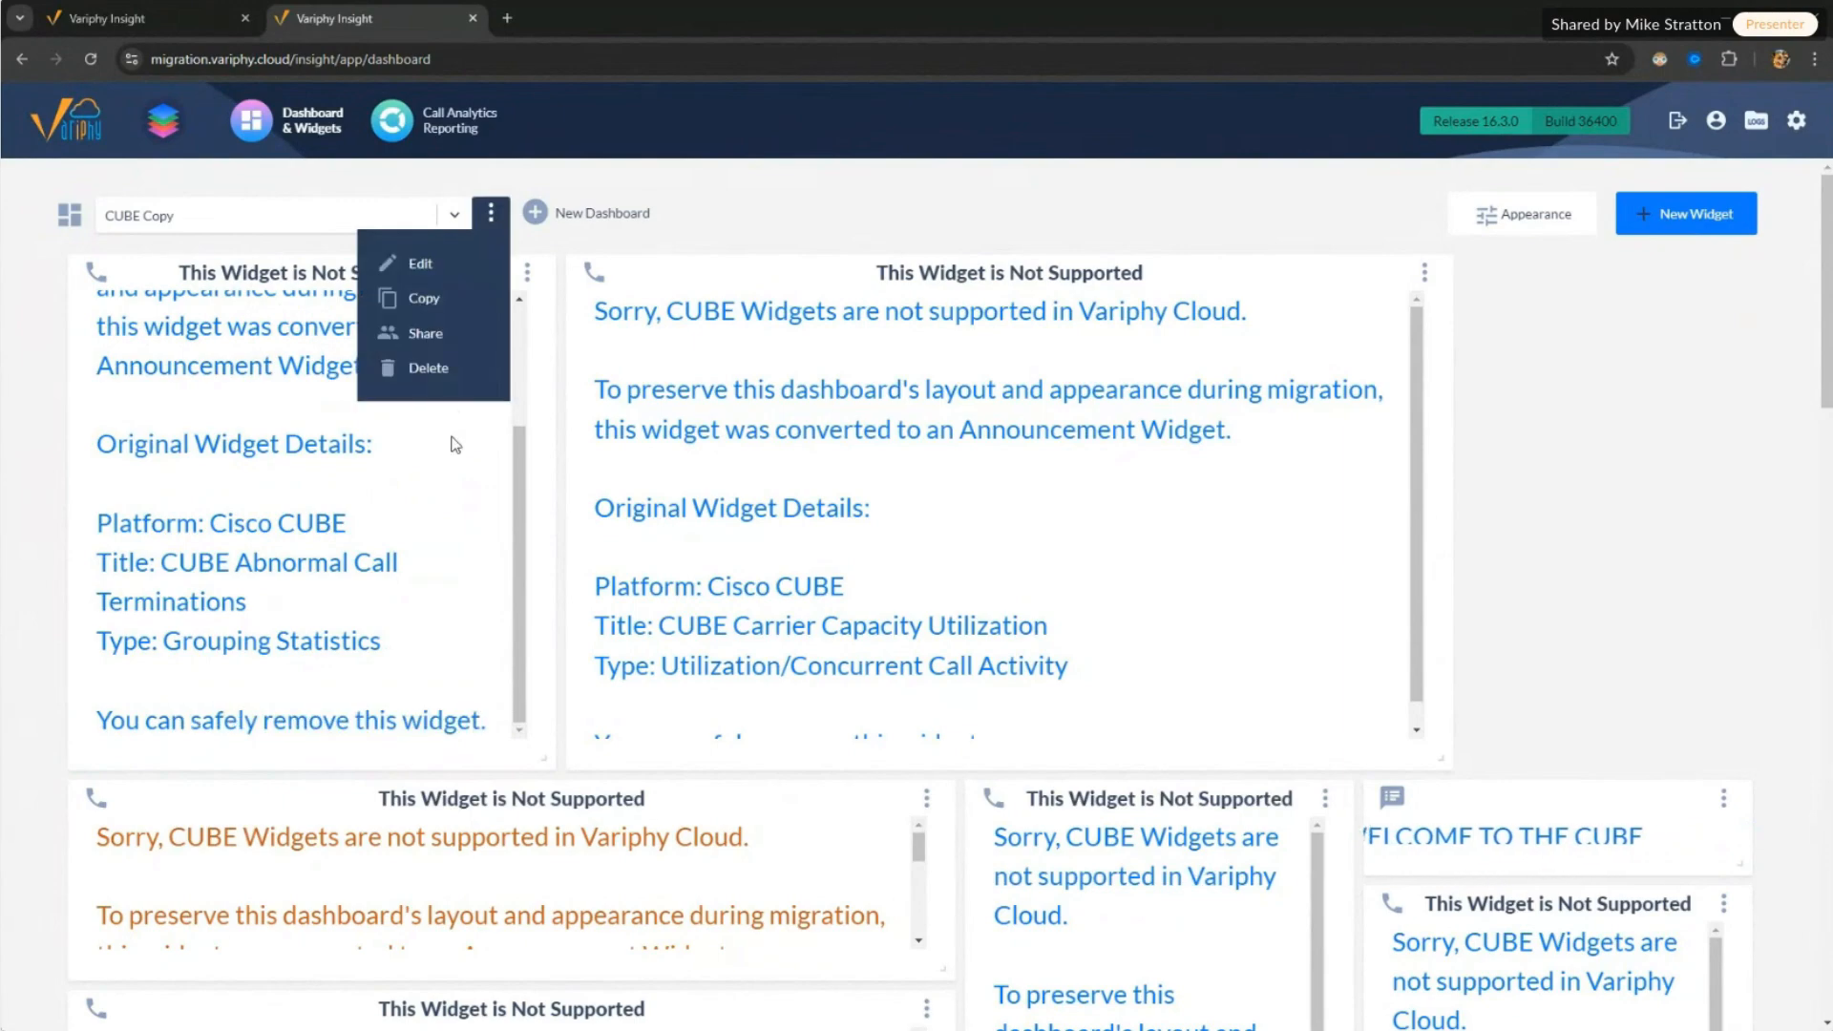
left_click(411, 367)
left_click(1018, 632)
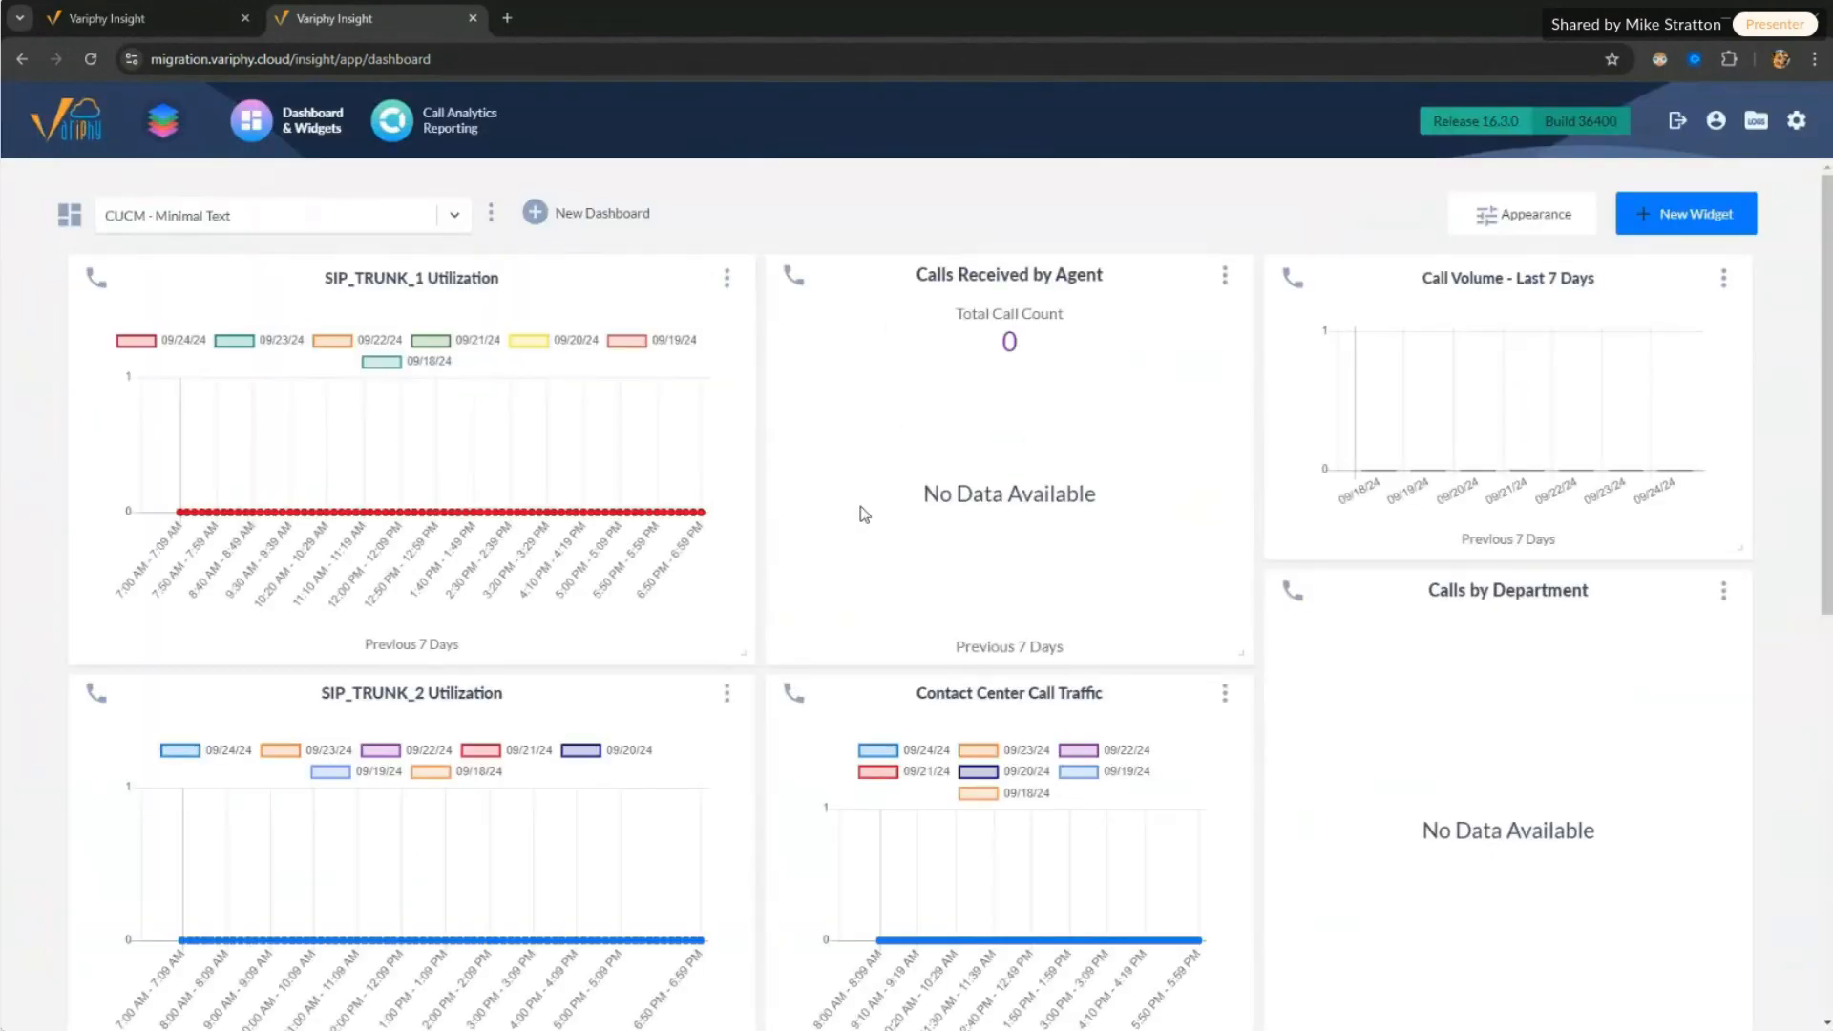
Step: Check the dashboard list no longer shows it, then go to Call Analytics Reporting
left_click(293, 212)
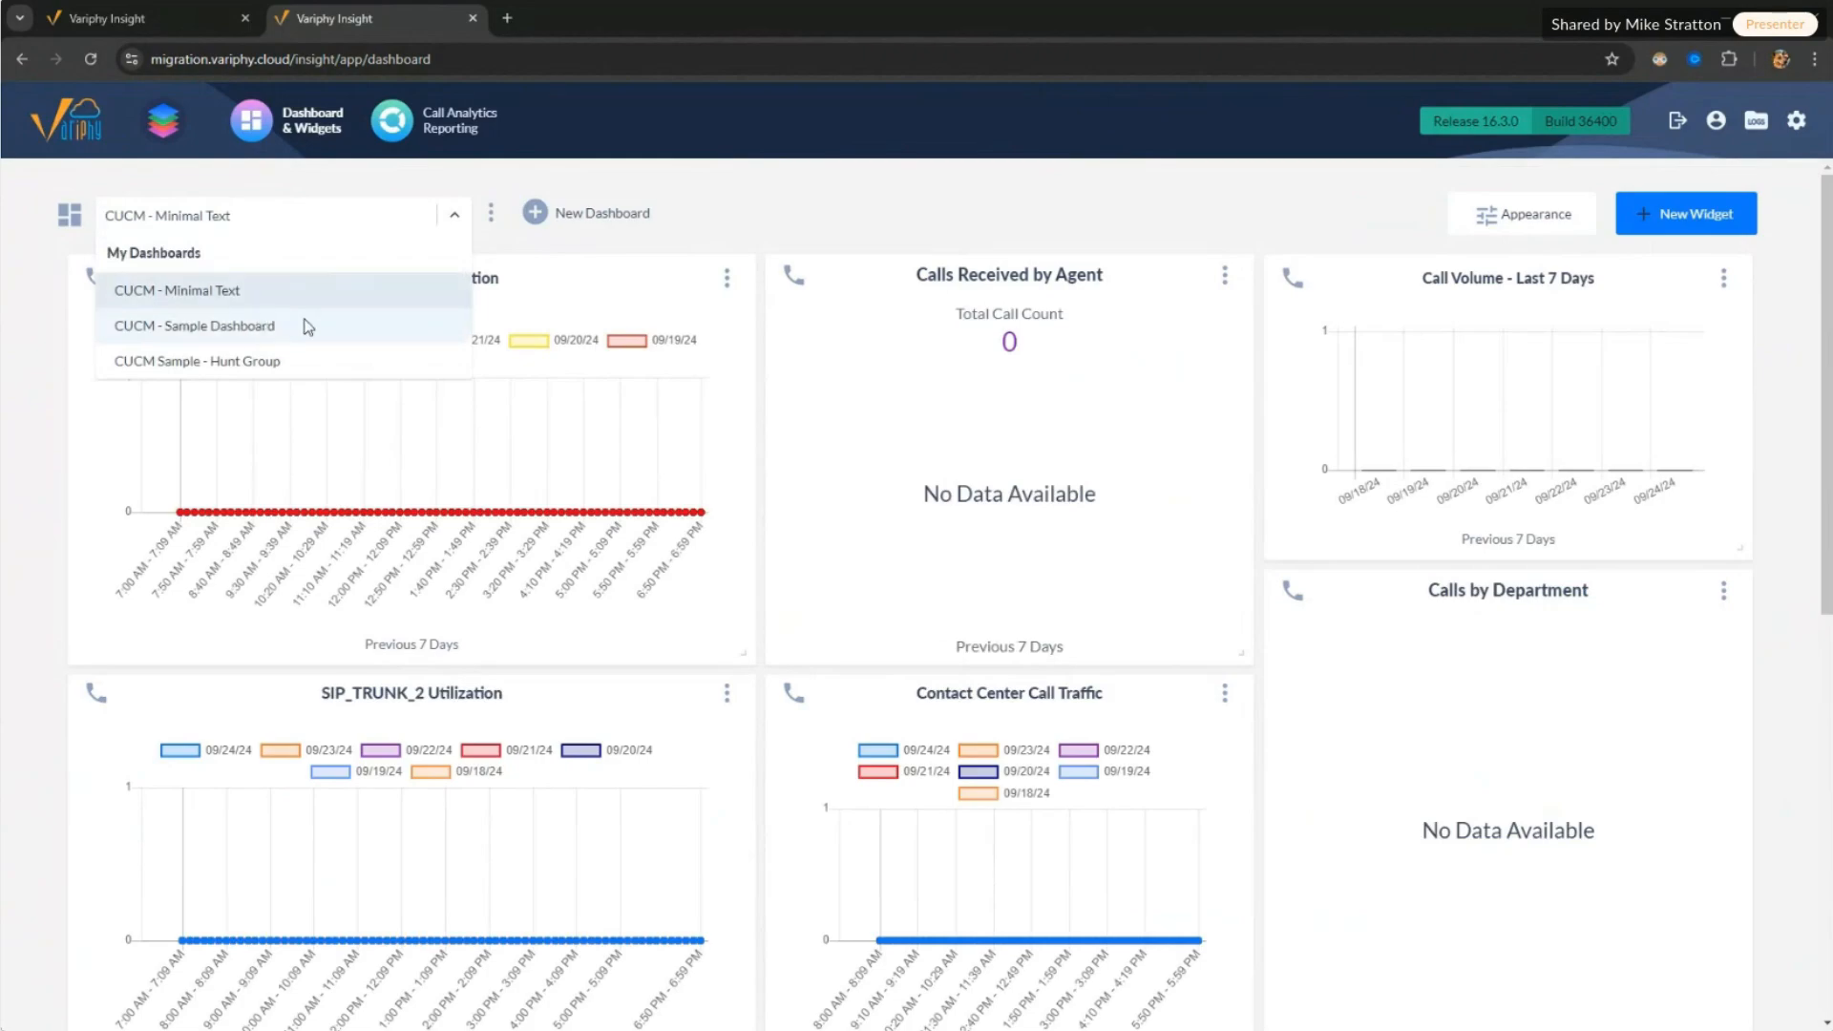
left_click(846, 198)
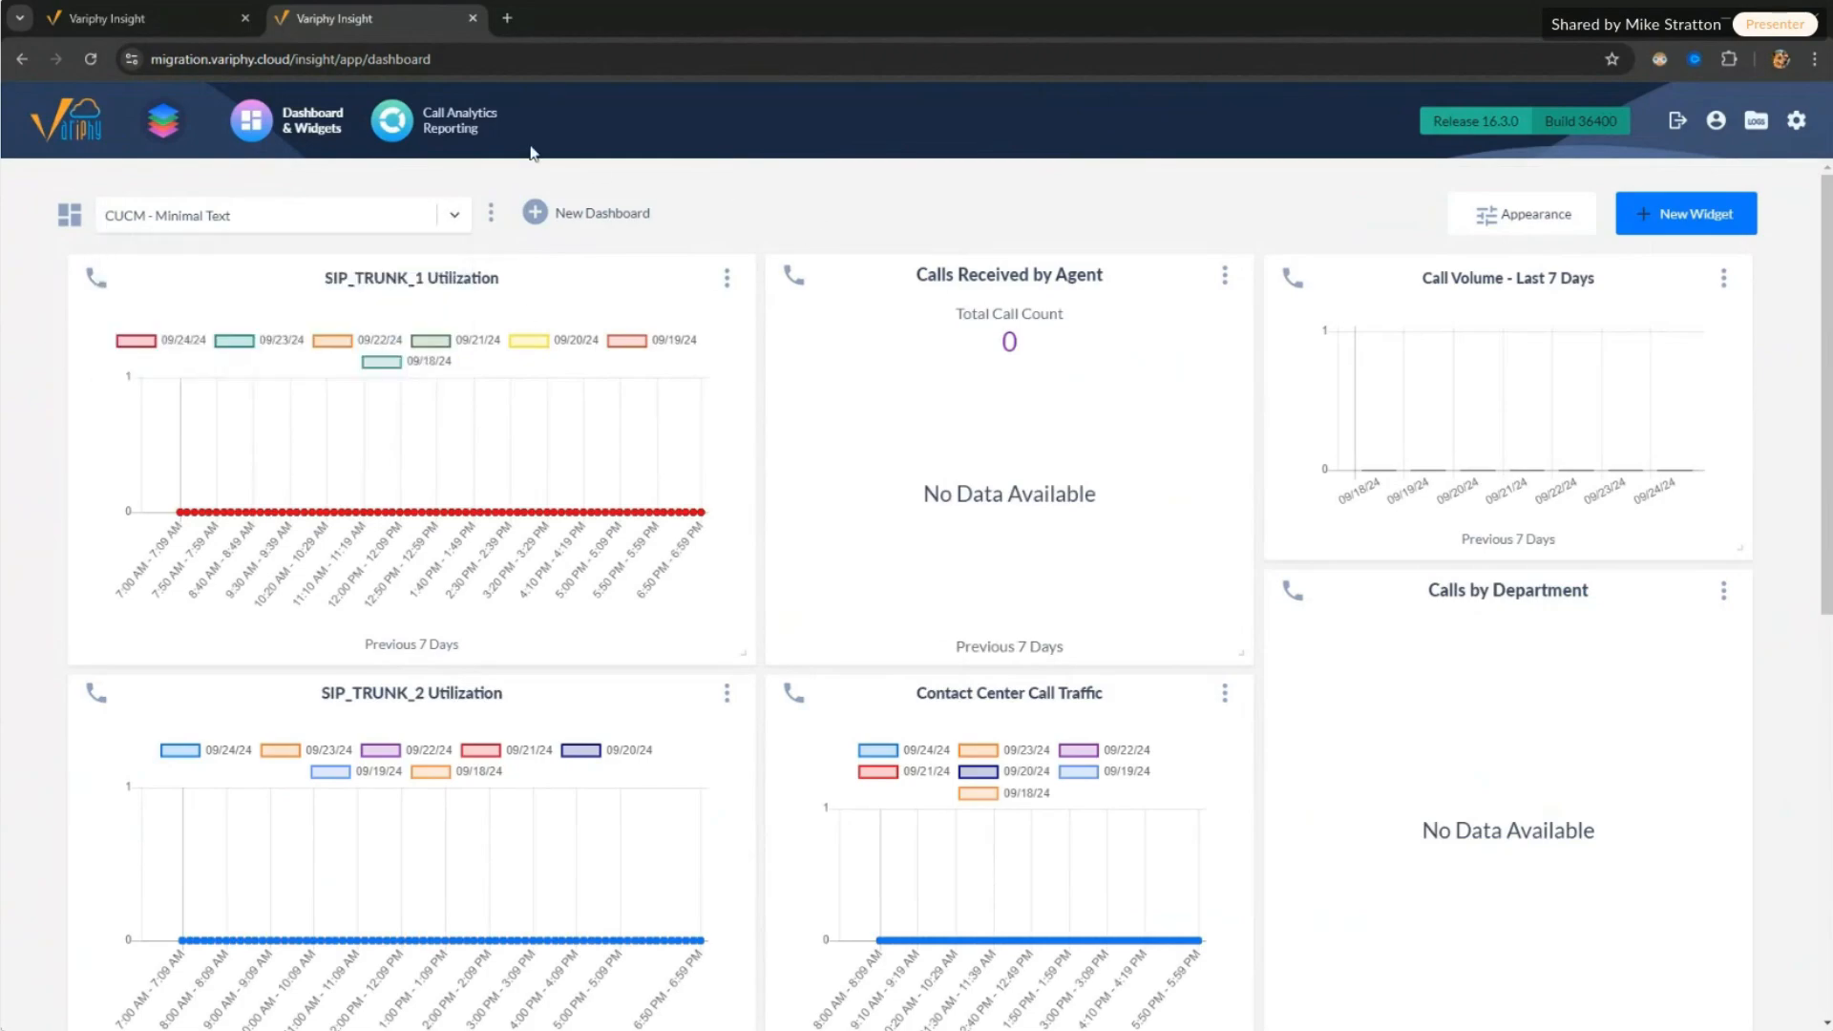
left_click(439, 131)
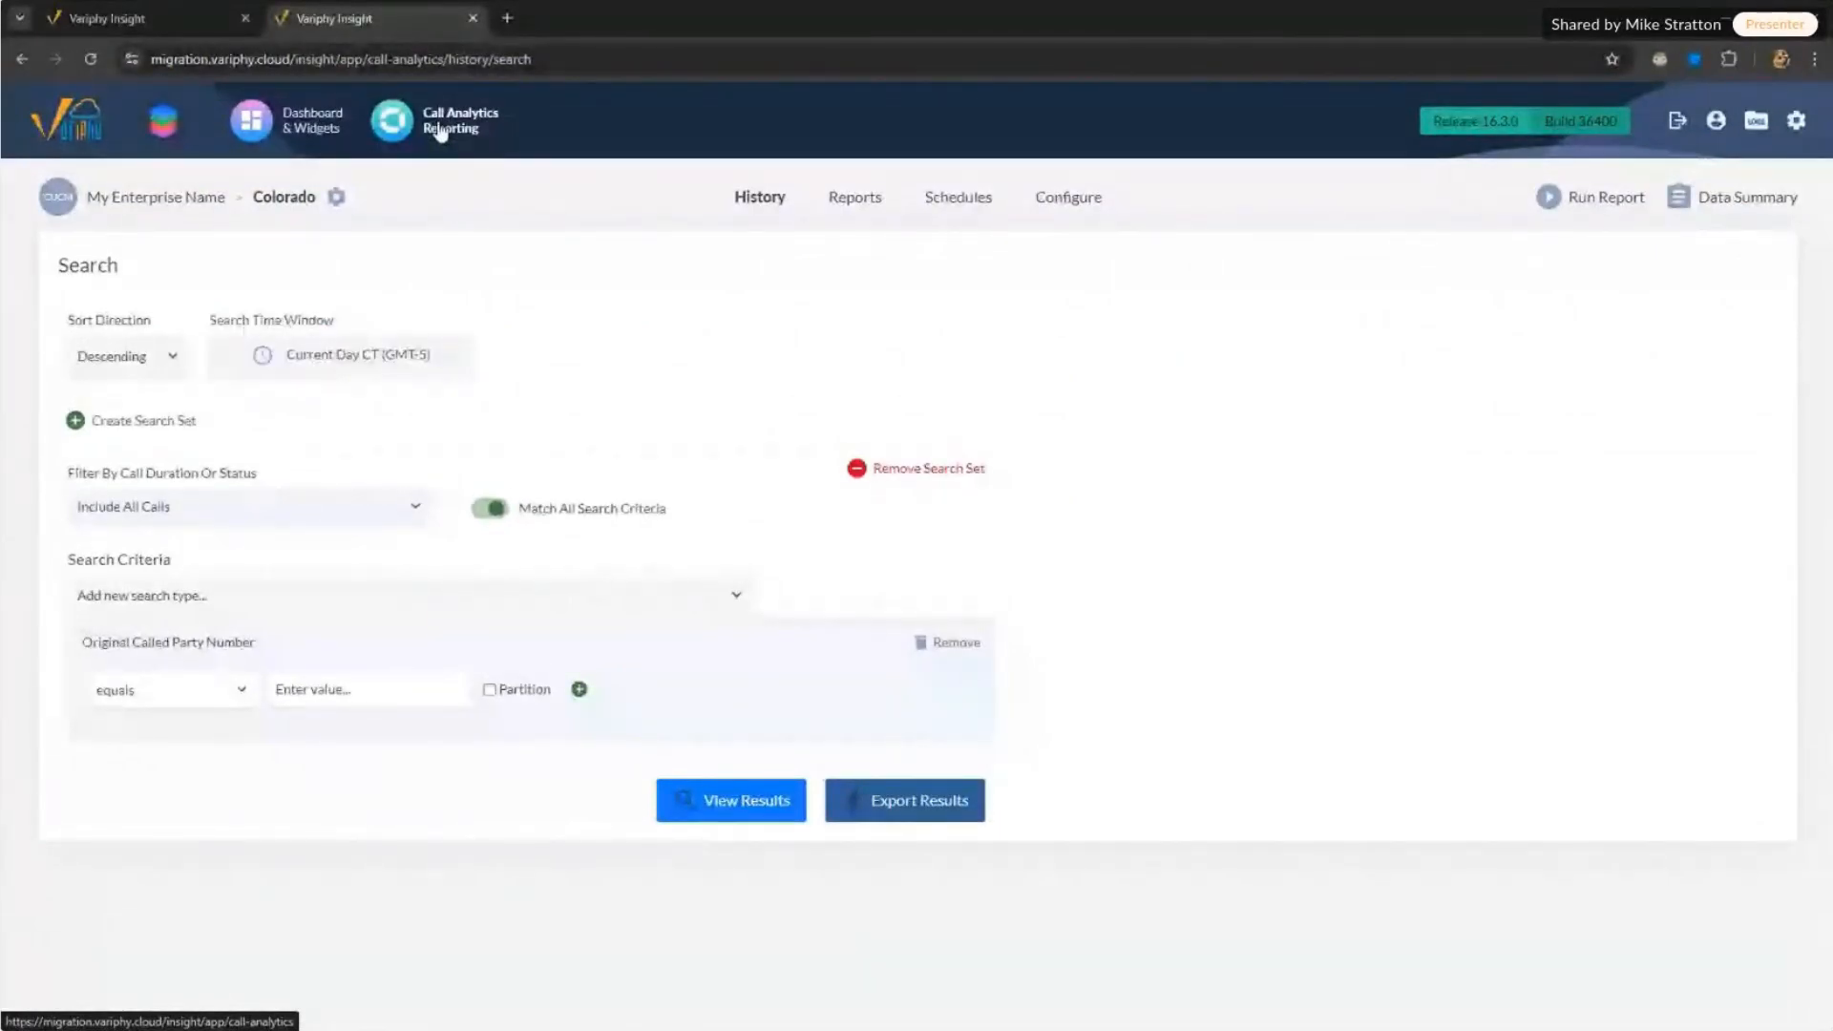
Step: On the on-premises instance, open System > Cloud Migration and start a new migration
left_click(1795, 120)
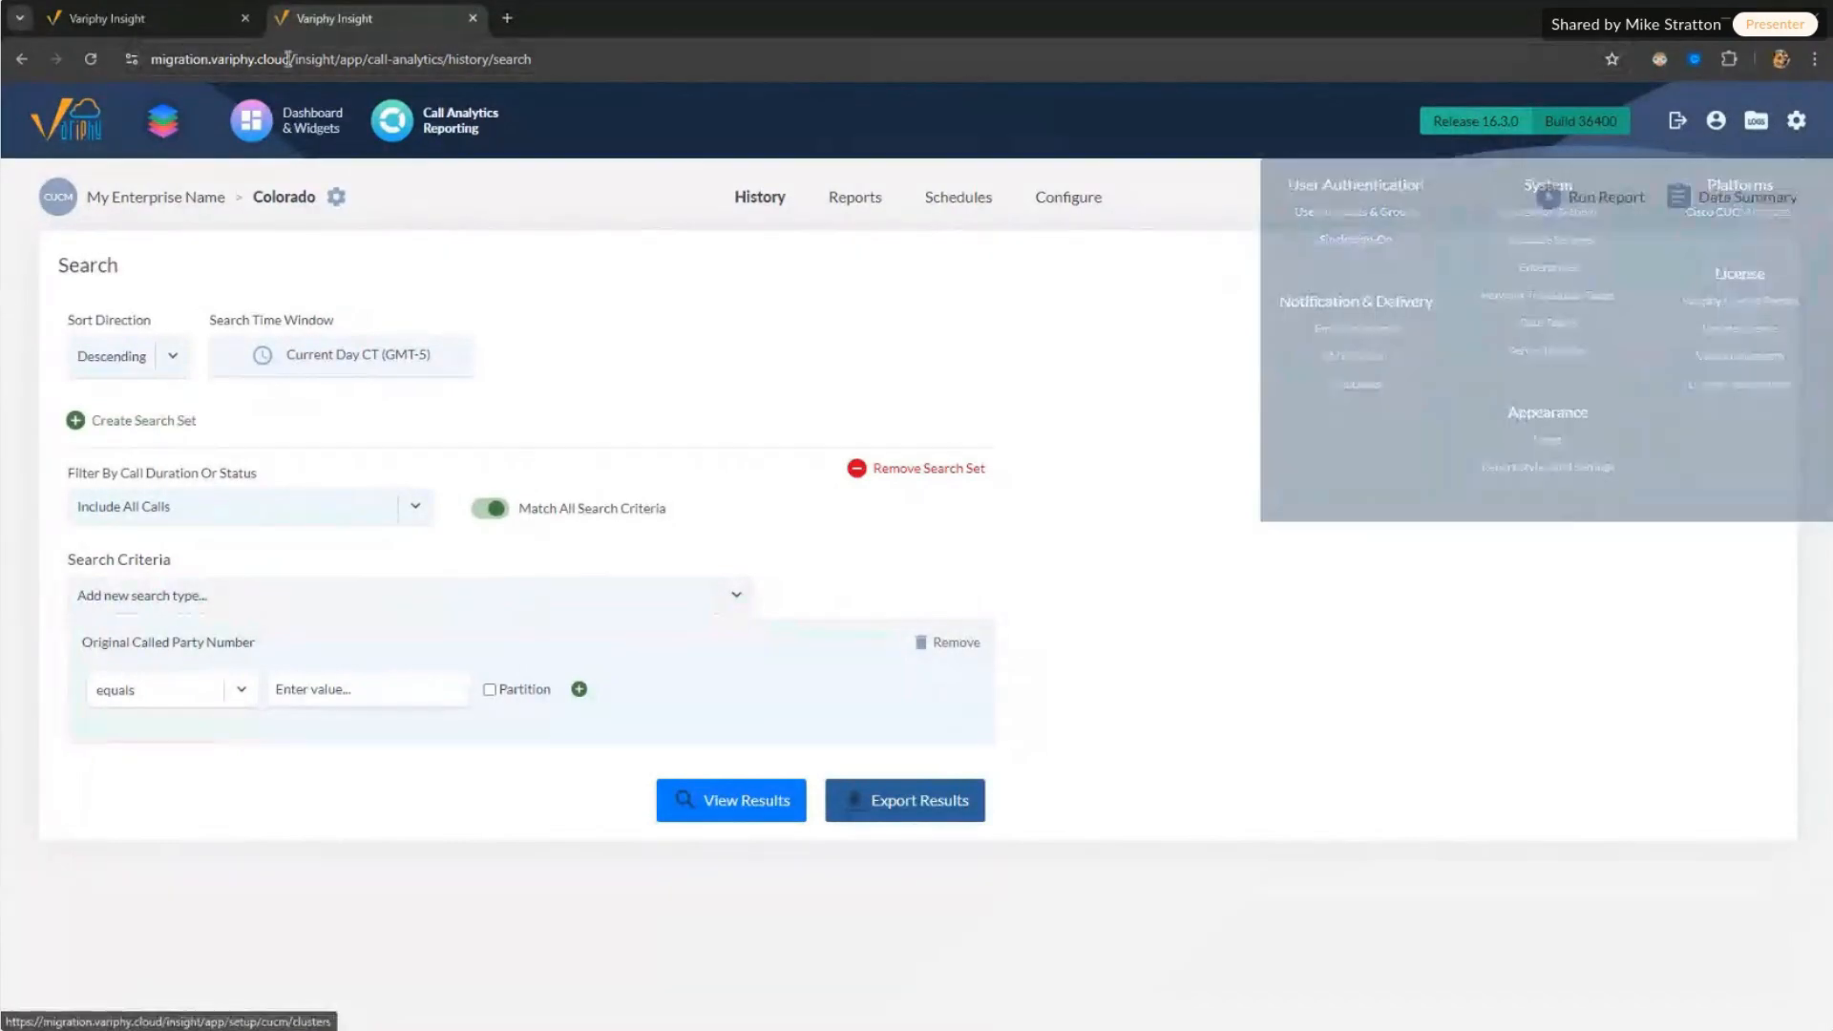
left_click(202, 25)
left_click(1795, 120)
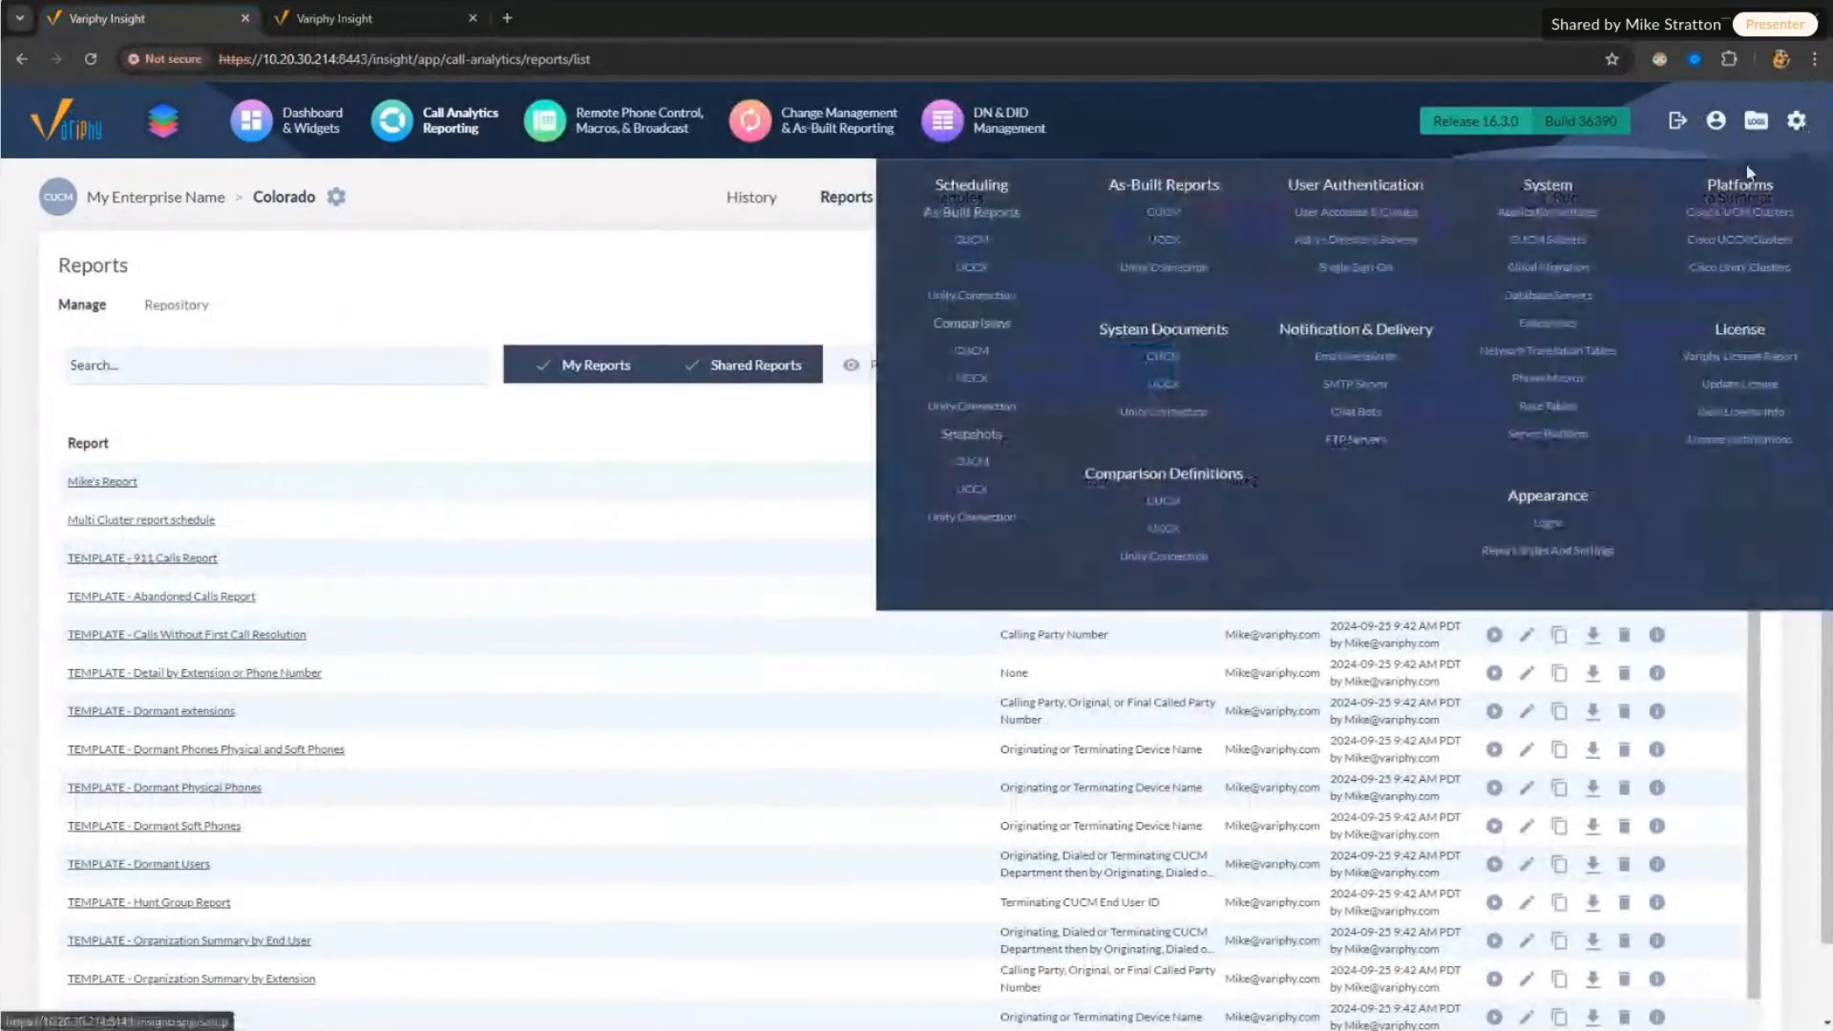
left_click(1550, 268)
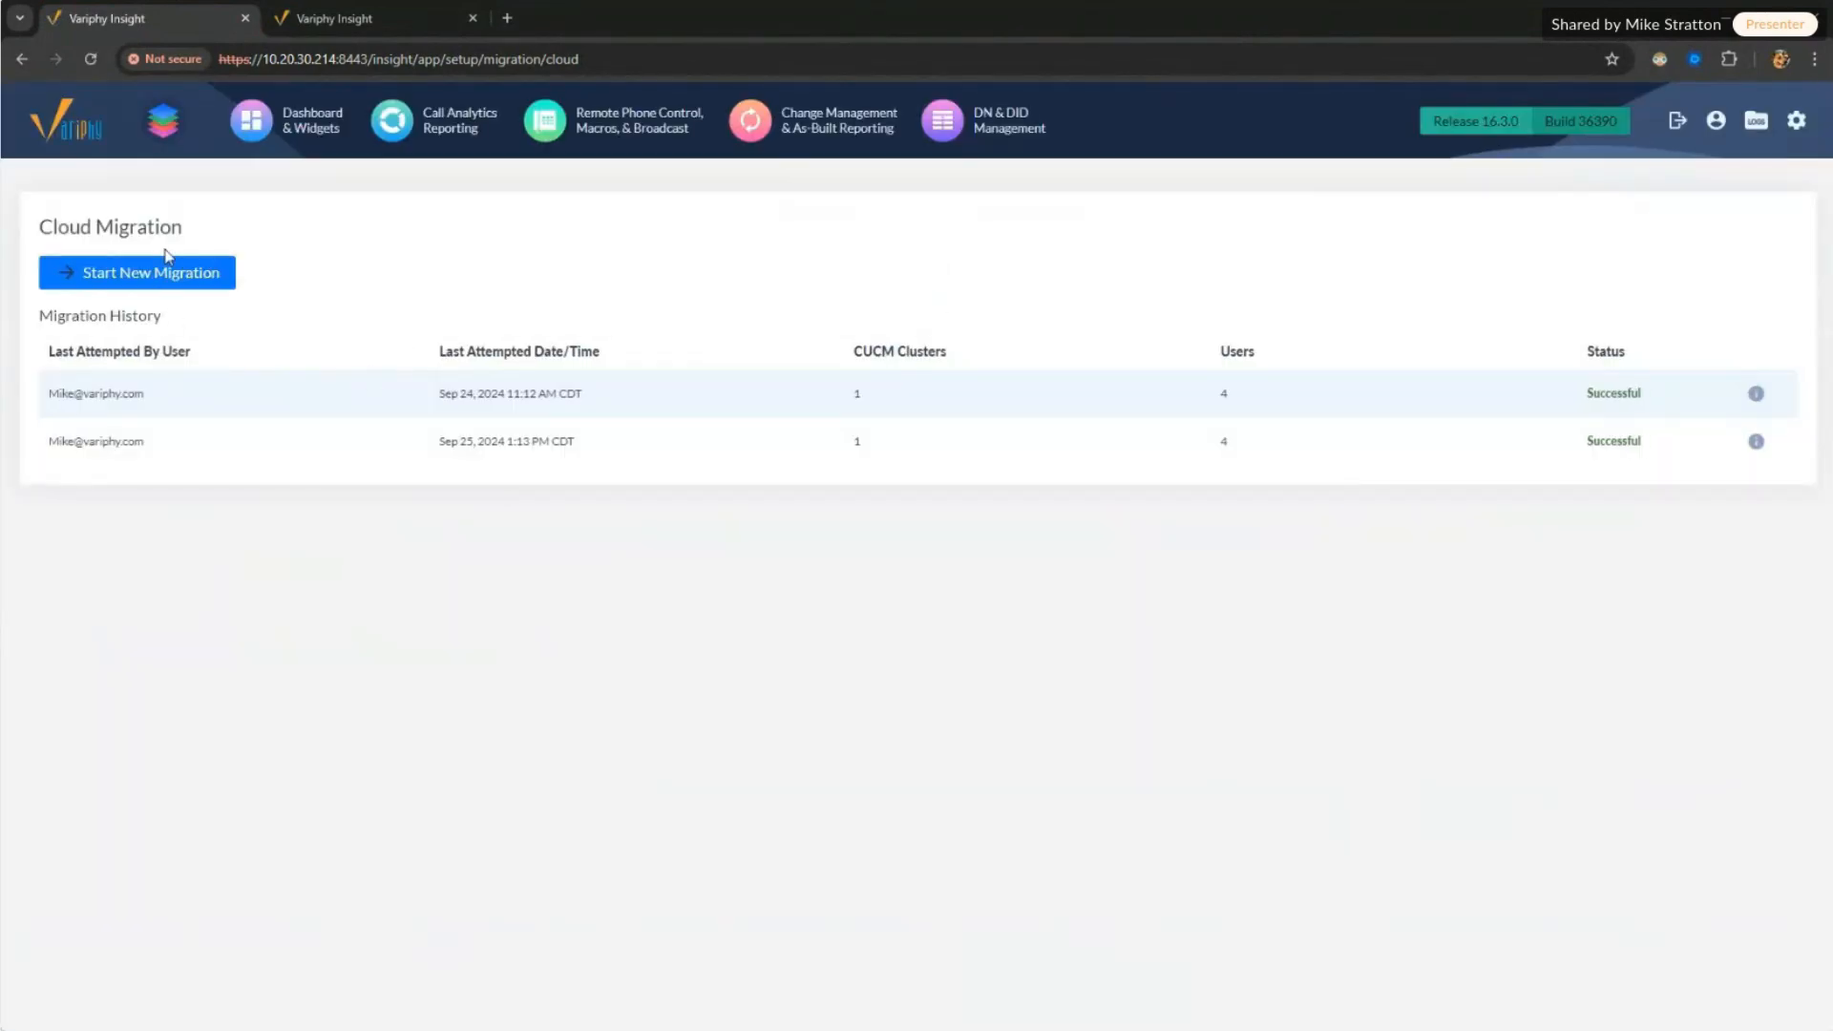
left_click(167, 258)
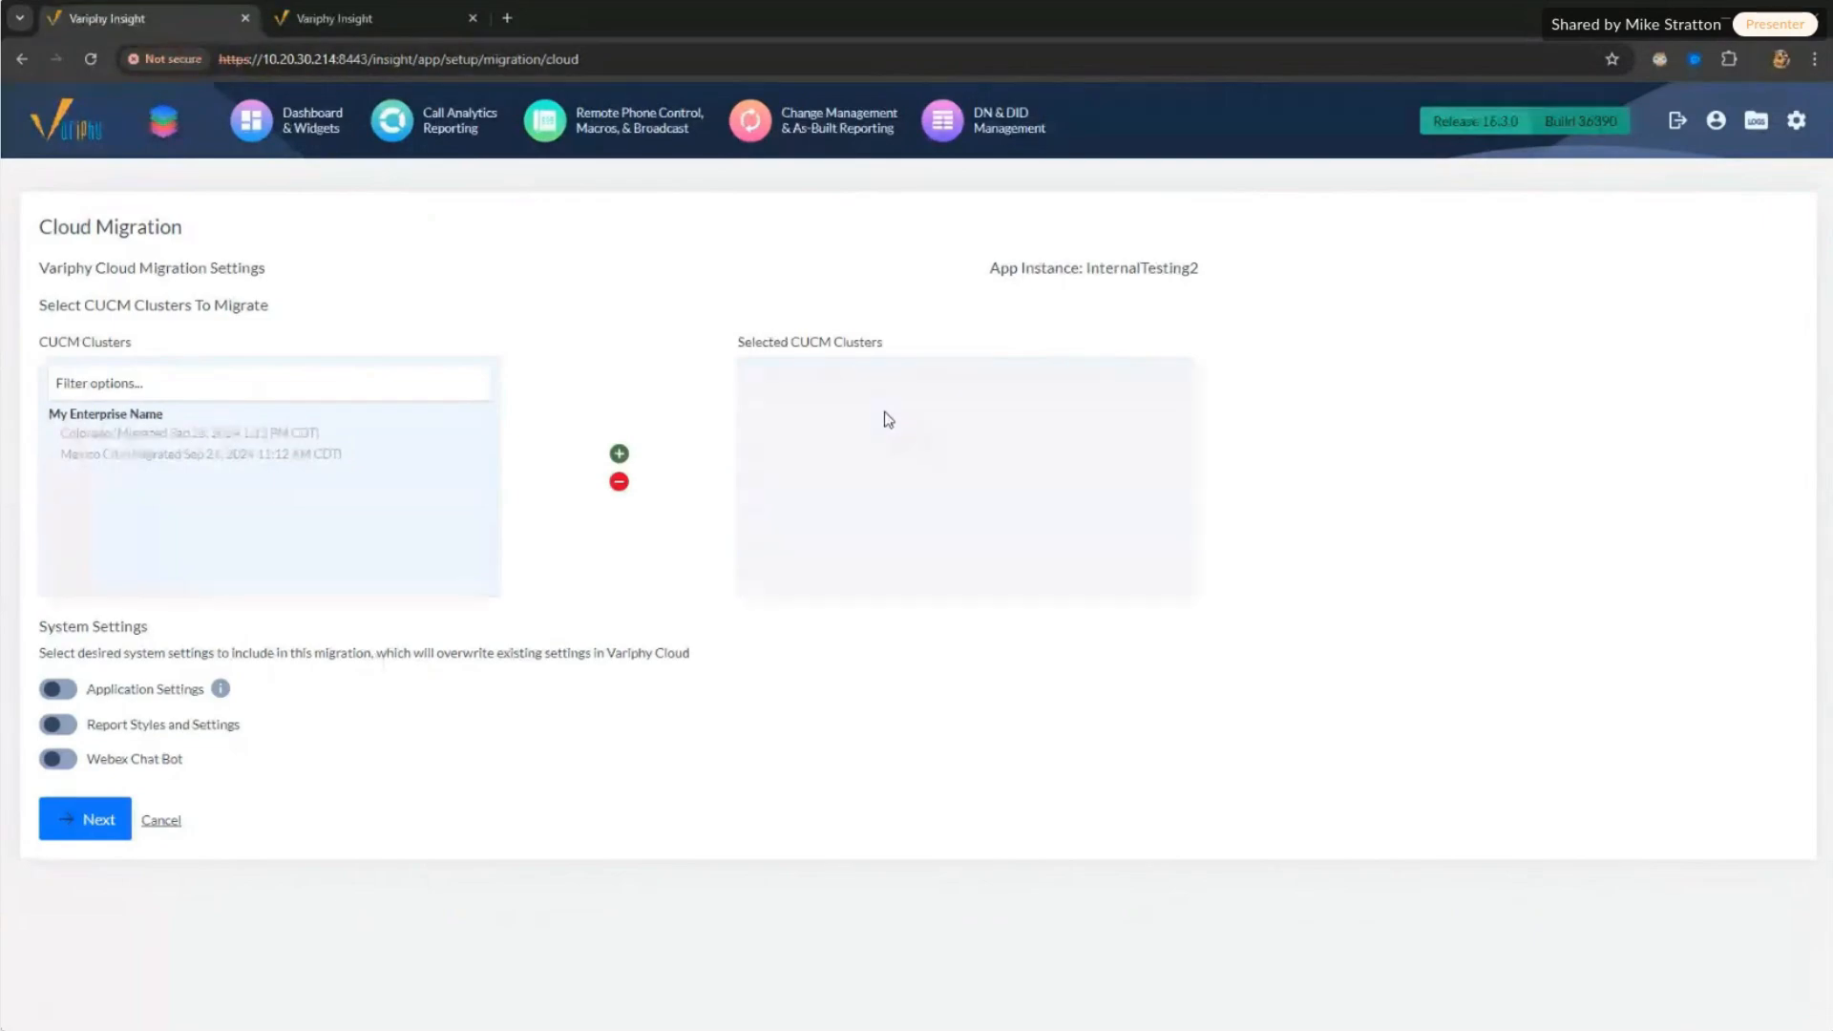
Step: Leave Application Settings, Report Styles and Webex Chat Bot excluded, and bring PuTTY Configuration on screen
left_click(67, 689)
left_click(65, 725)
left_click(67, 757)
left_click(64, 691)
left_click(53, 729)
left_click(54, 763)
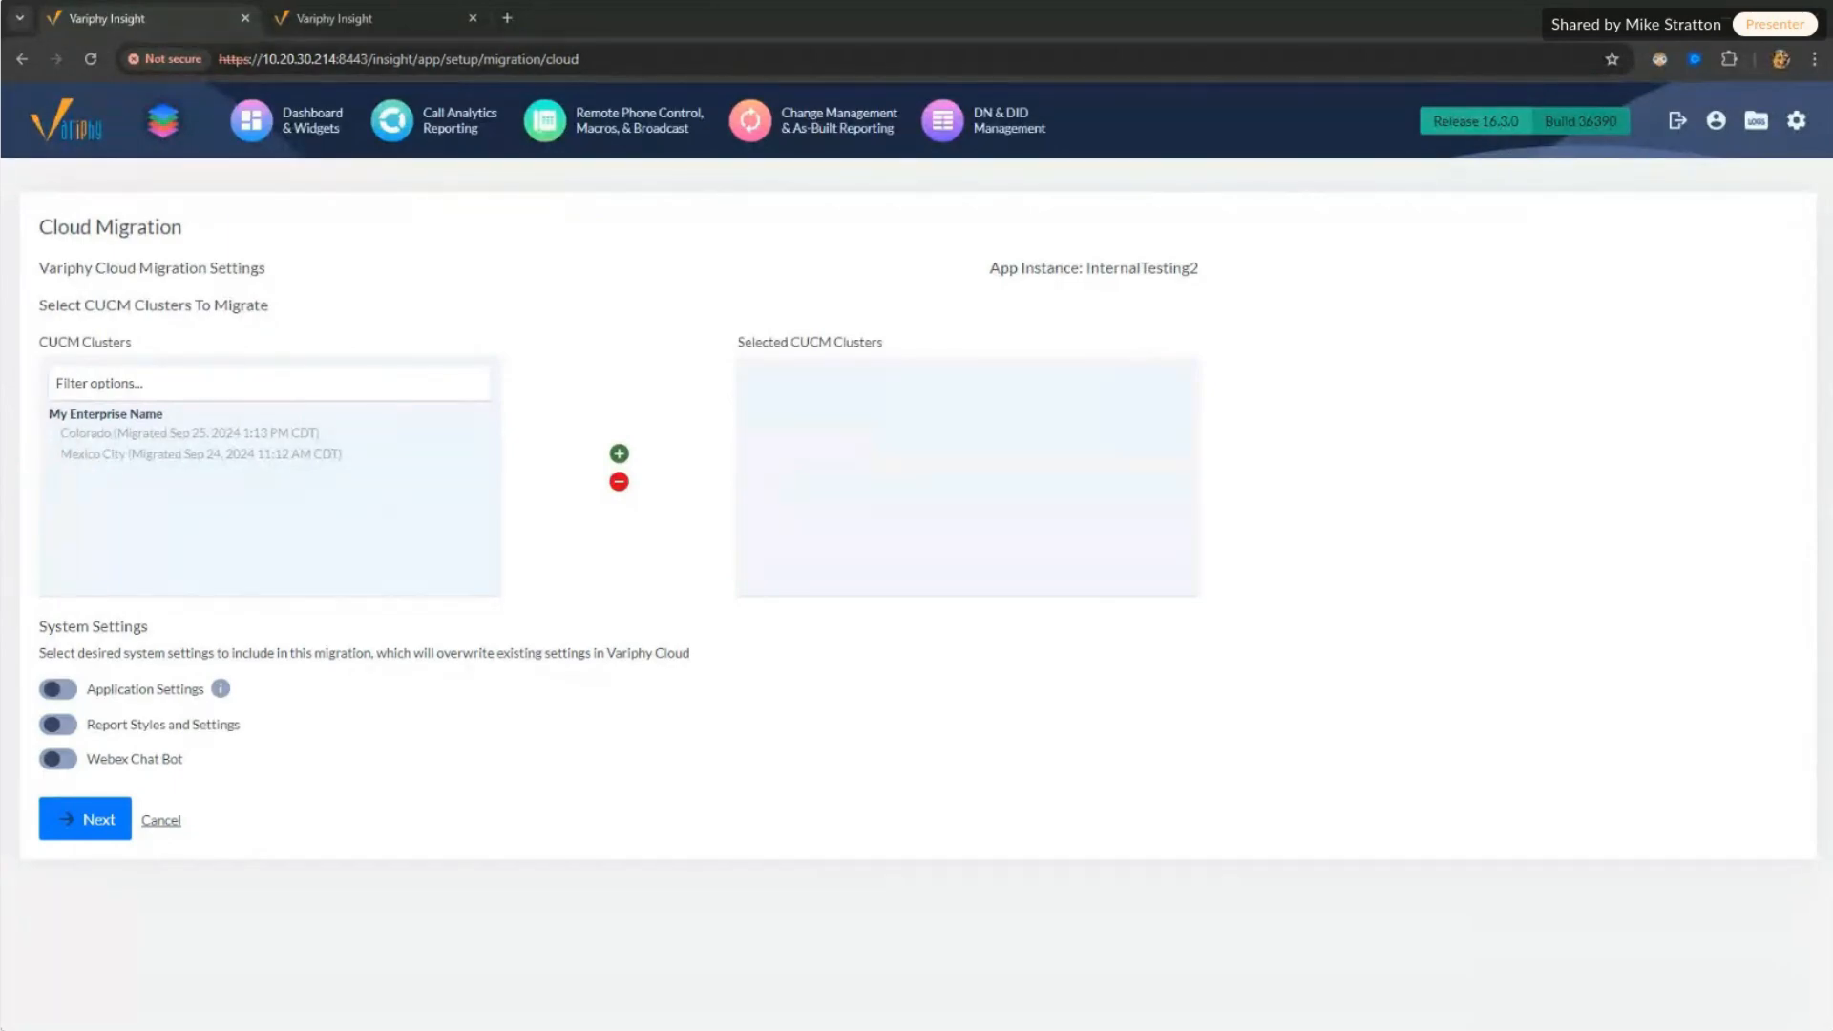
left_click_drag(0, 467, 527, 419)
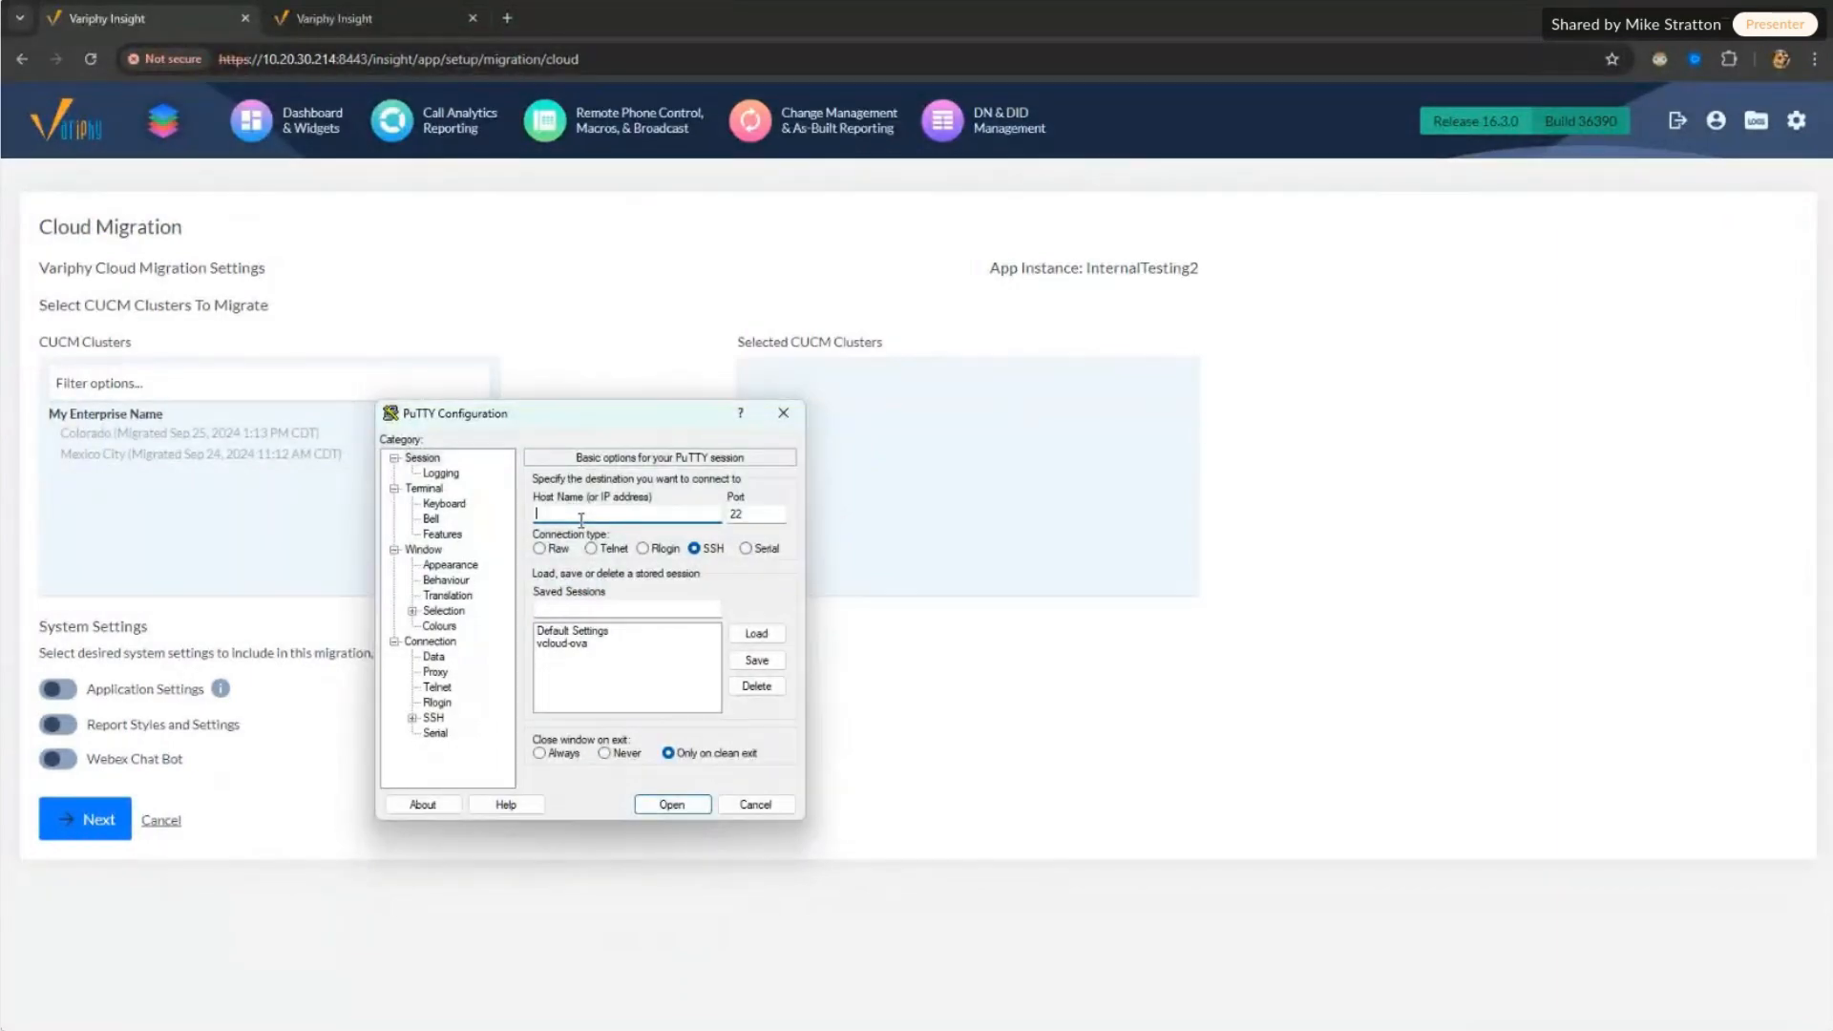
Step: Connect over SSH to 10.20.30.214 and log in with the appliance admin login name and password
type("10.20.30.214")
key("Return")
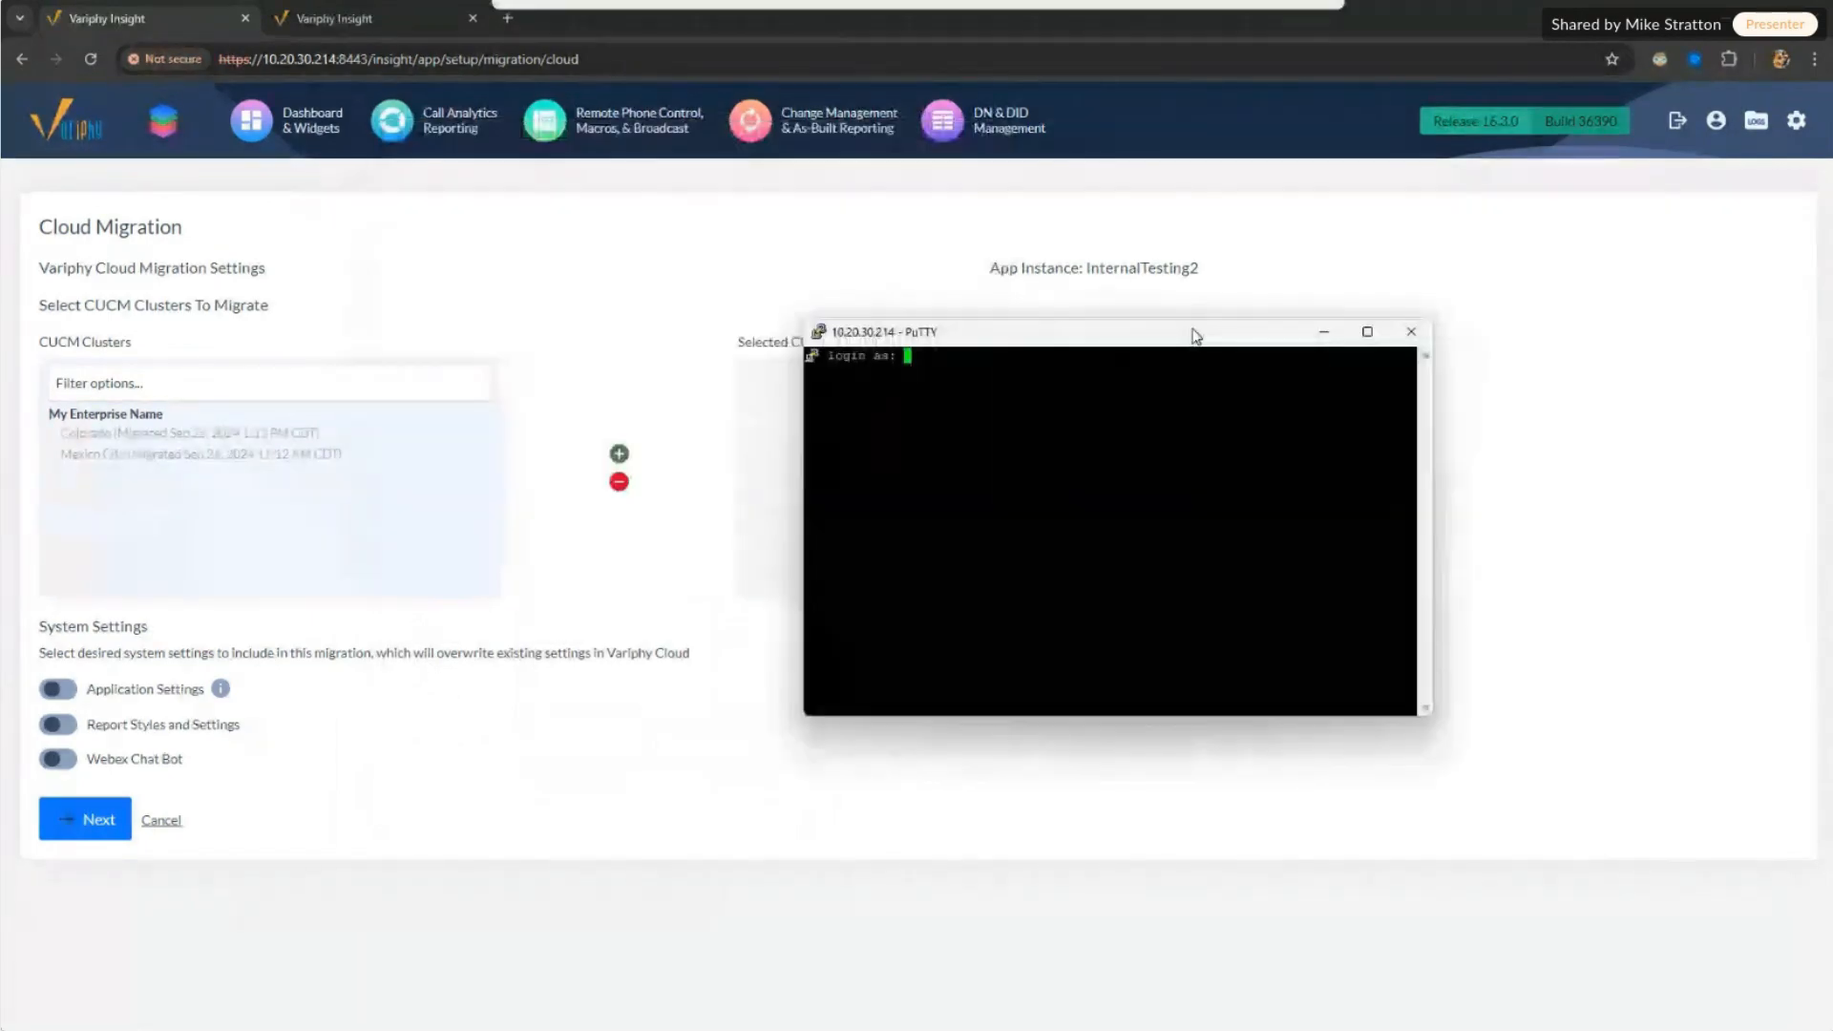
type("vari")
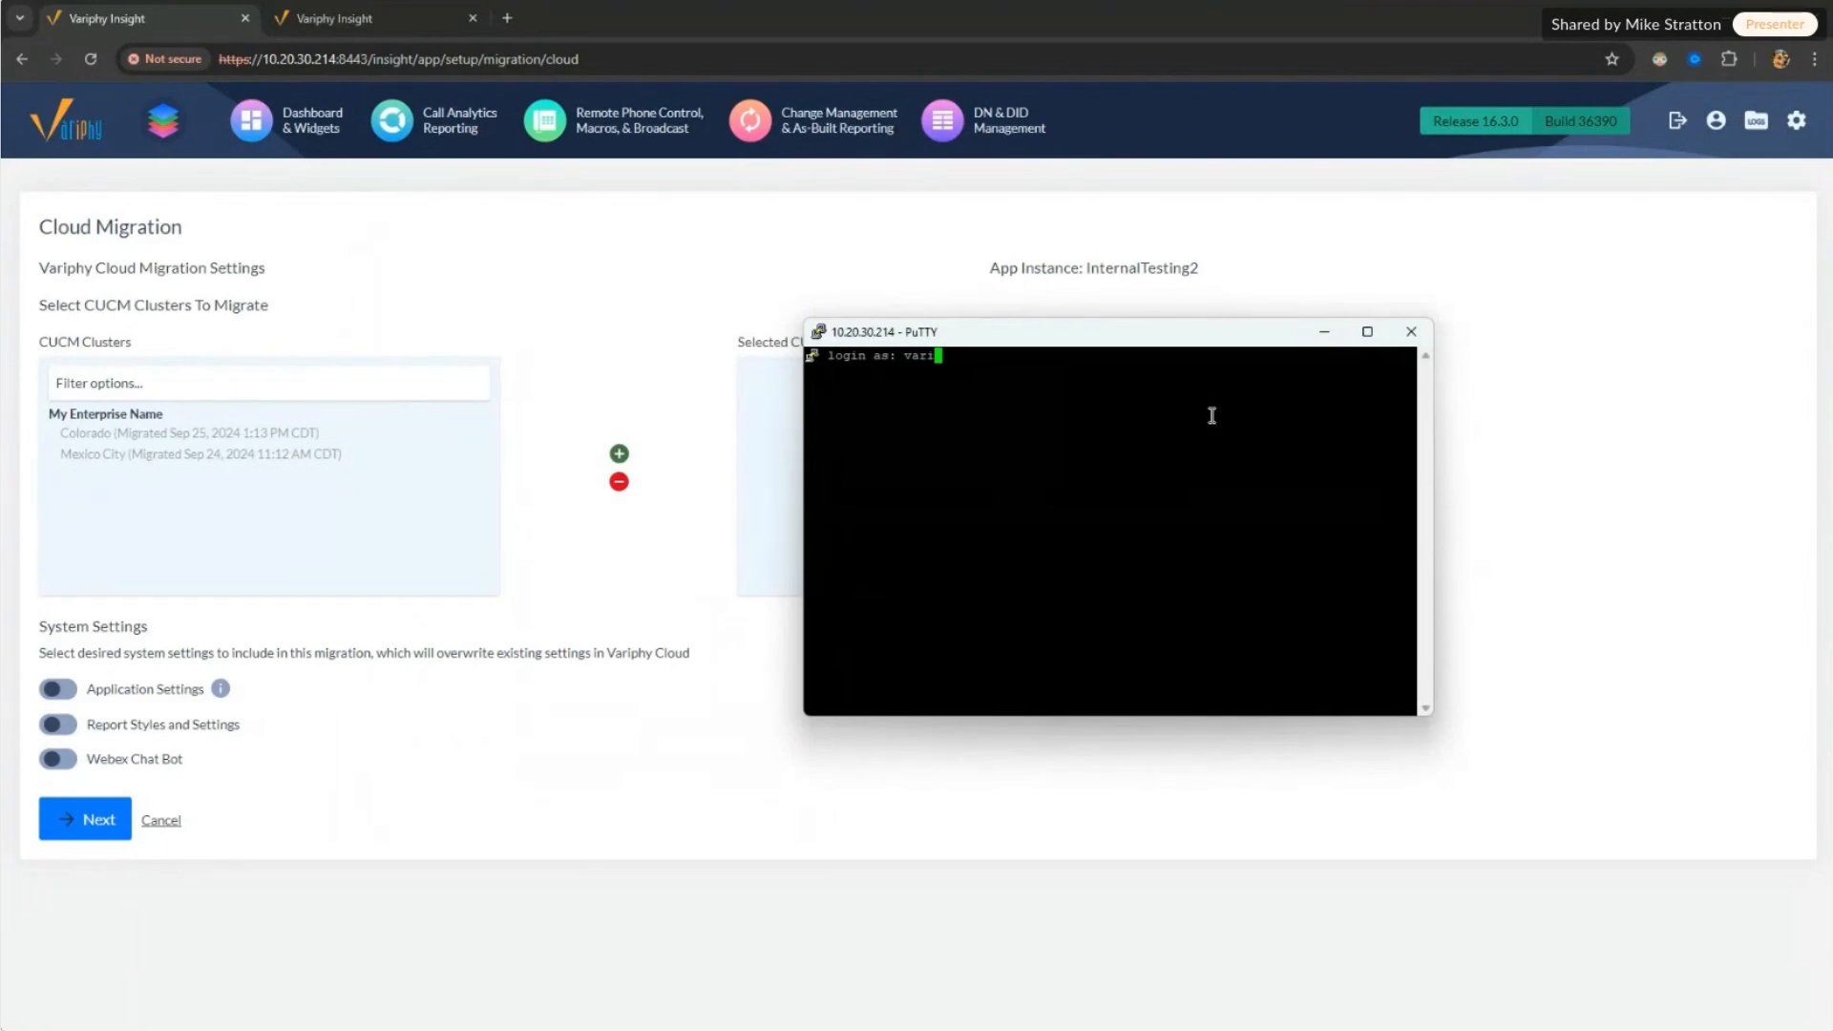
type("phyadmin")
key("Return")
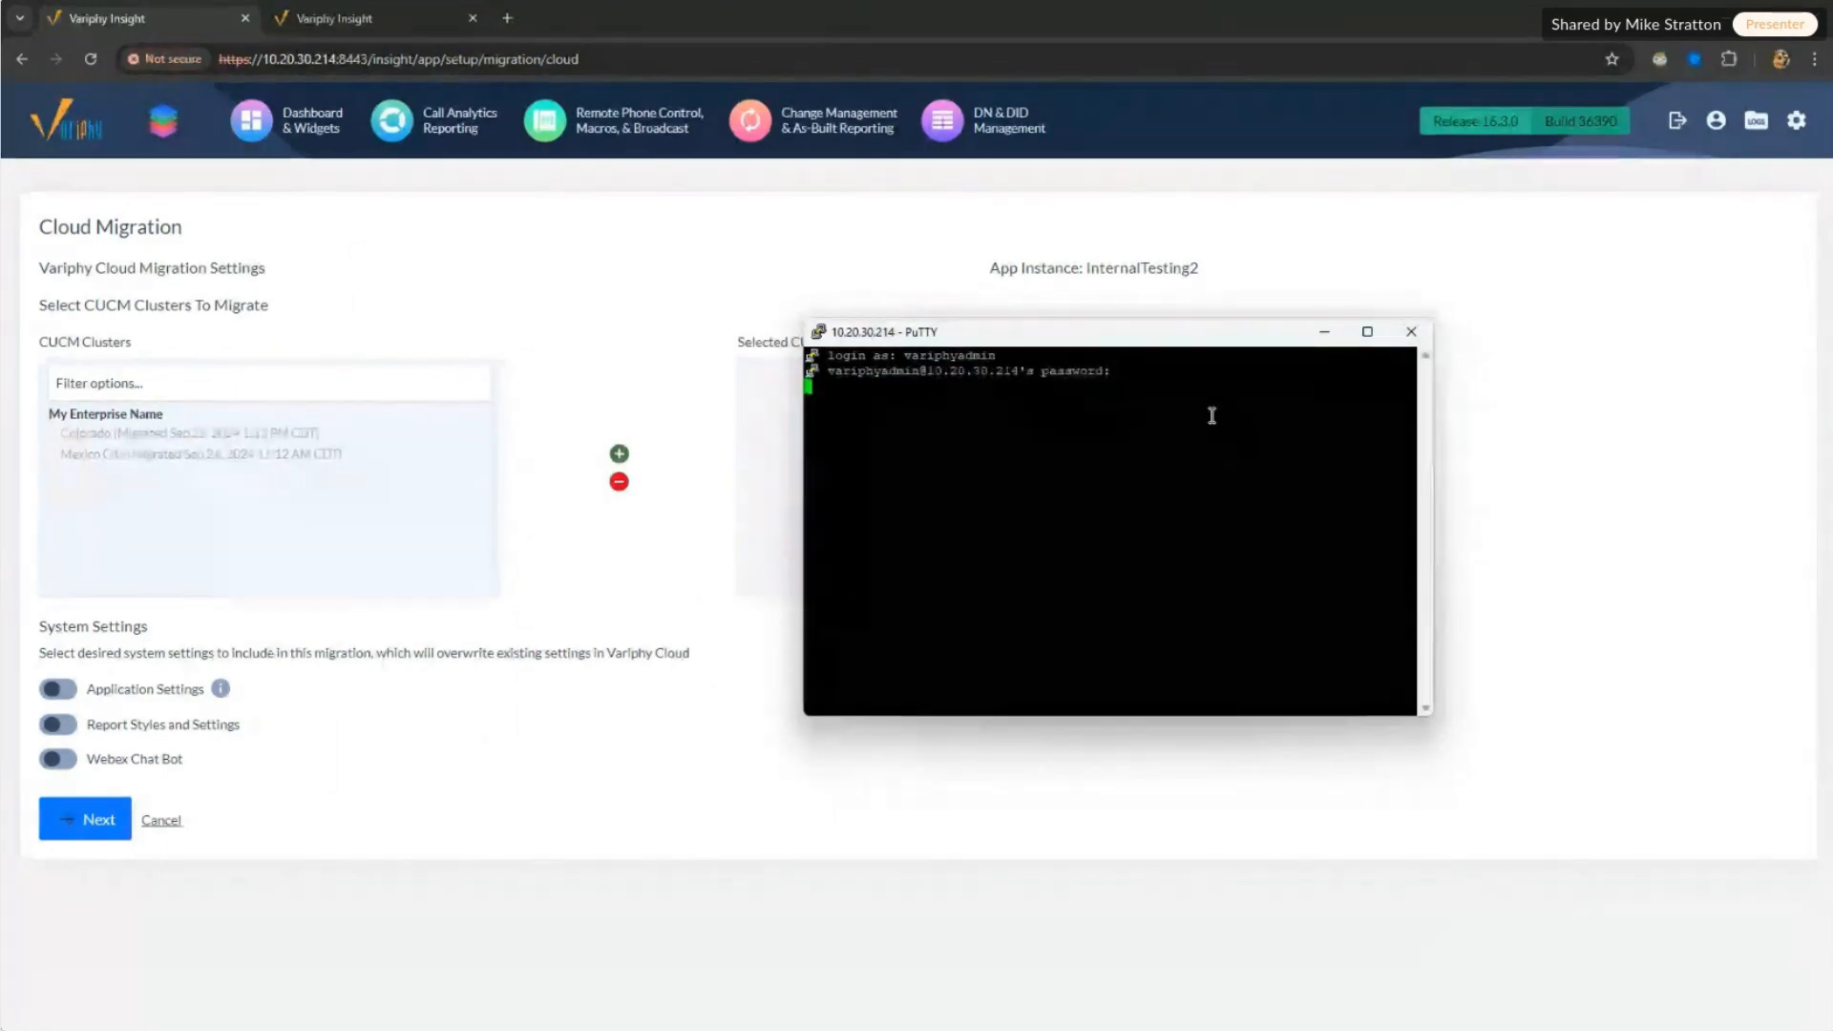
key("Return")
left_click_drag(1130, 333, 879, 161)
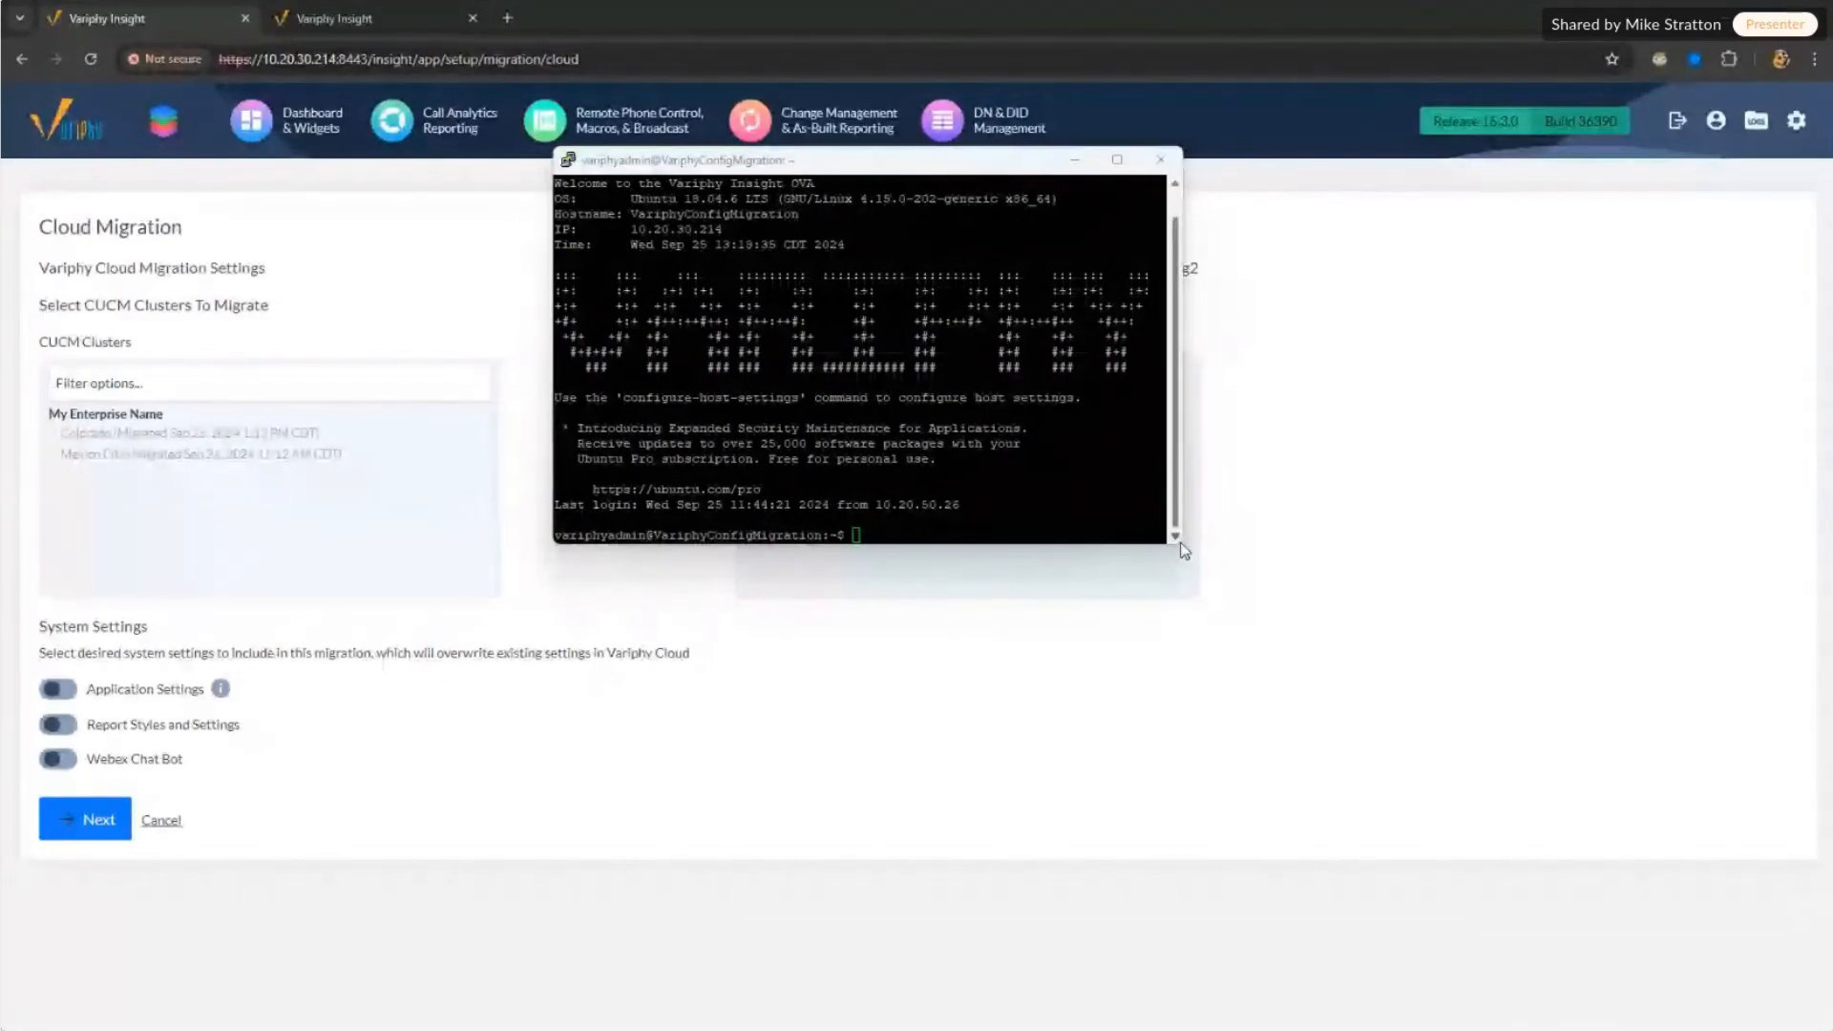
Step: Resize the terminal to 89x28 and paste the java -jar cdr-db-stats-0.2.0.jar cdrdb list command
left_click_drag(1180, 544, 1620, 866)
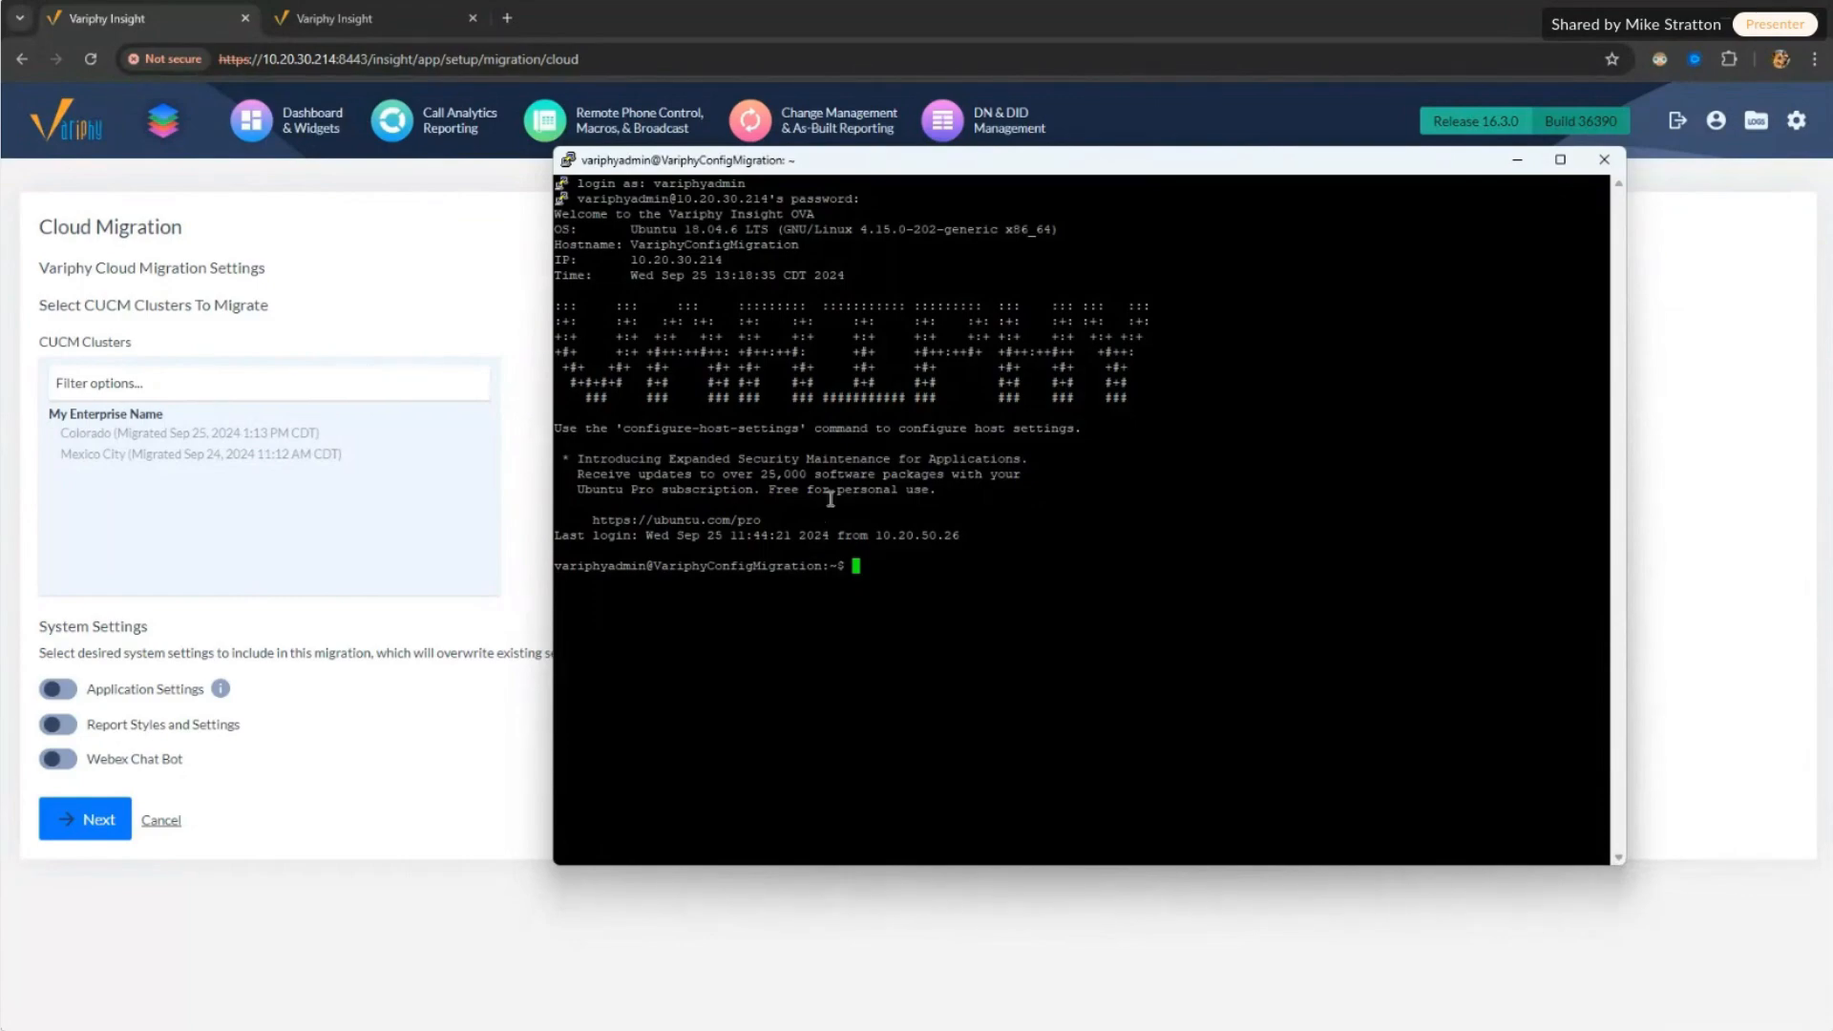
left_click_drag(933, 168, 885, 151)
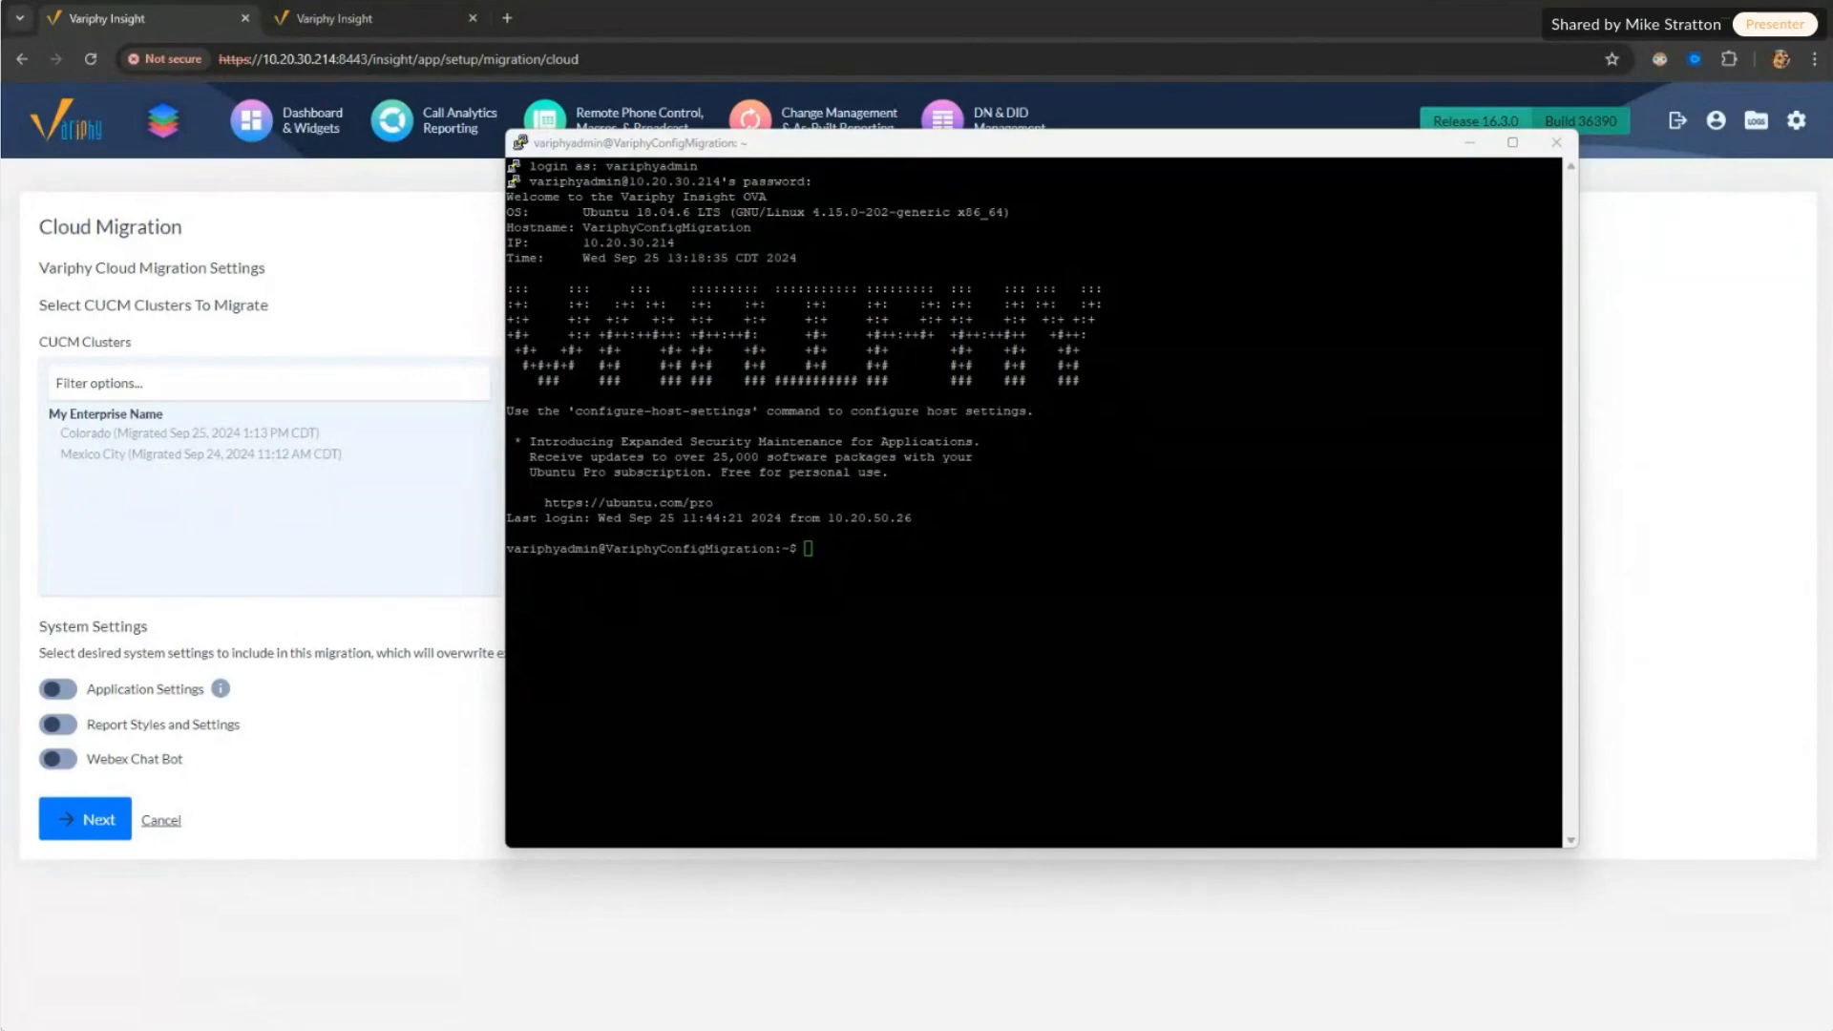
left_click(892, 577)
right_click(865, 570)
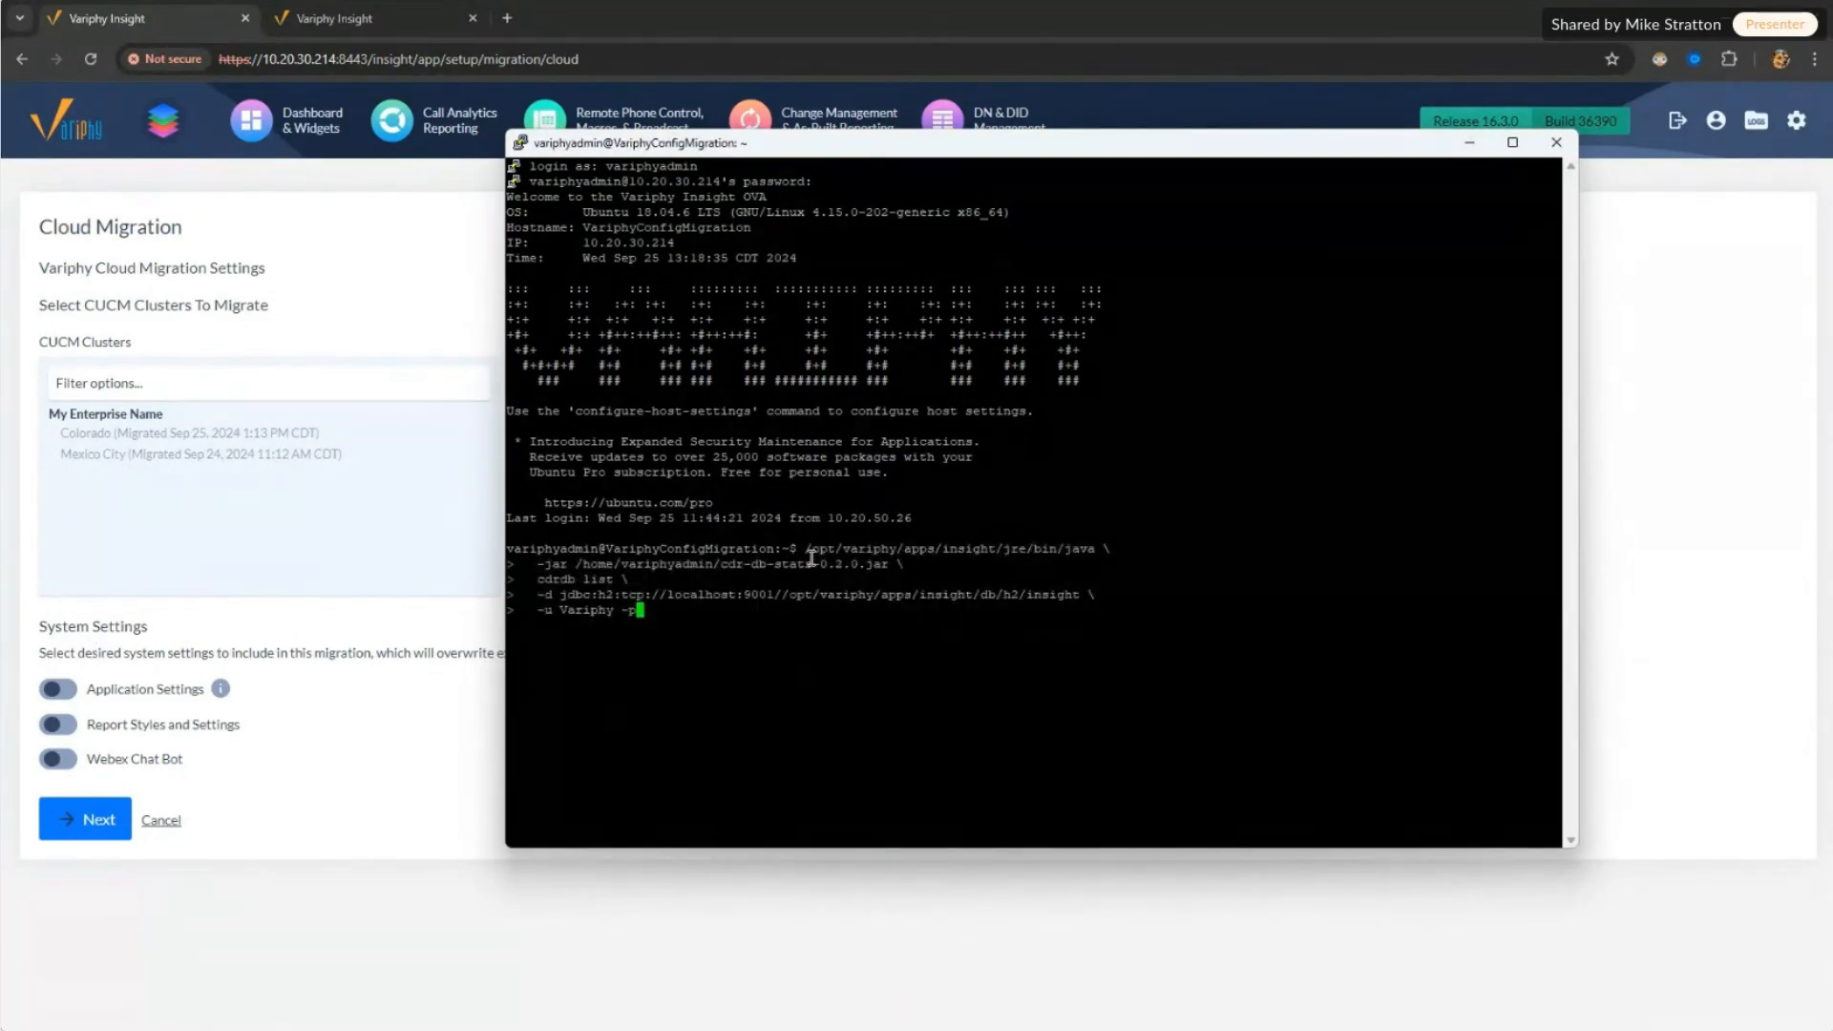
left_click_drag(800, 551, 1104, 551)
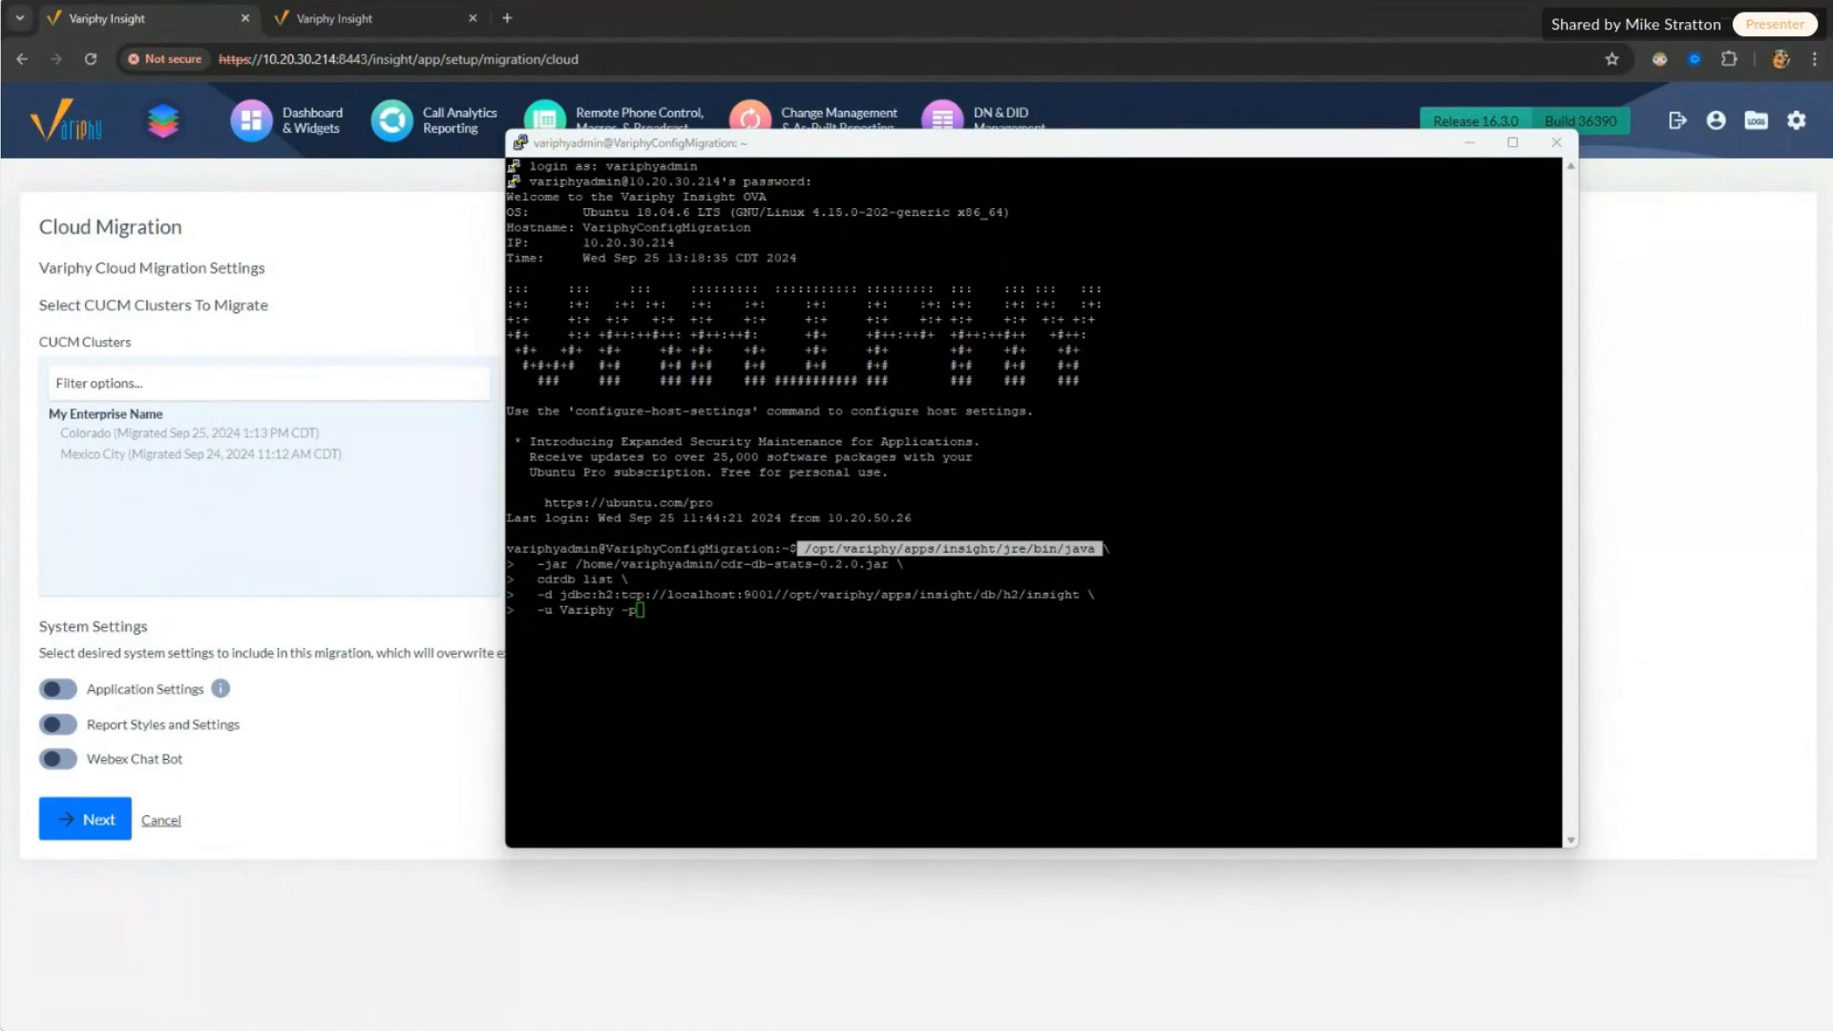
Step: Find cdr-db-stats-0.2.0.jar in WinSCP's /home/variphyadmin/ pane, cancel the rename, and return to PuTTY
left_click_drag(2, 196, 865, 215)
left_click(813, 398)
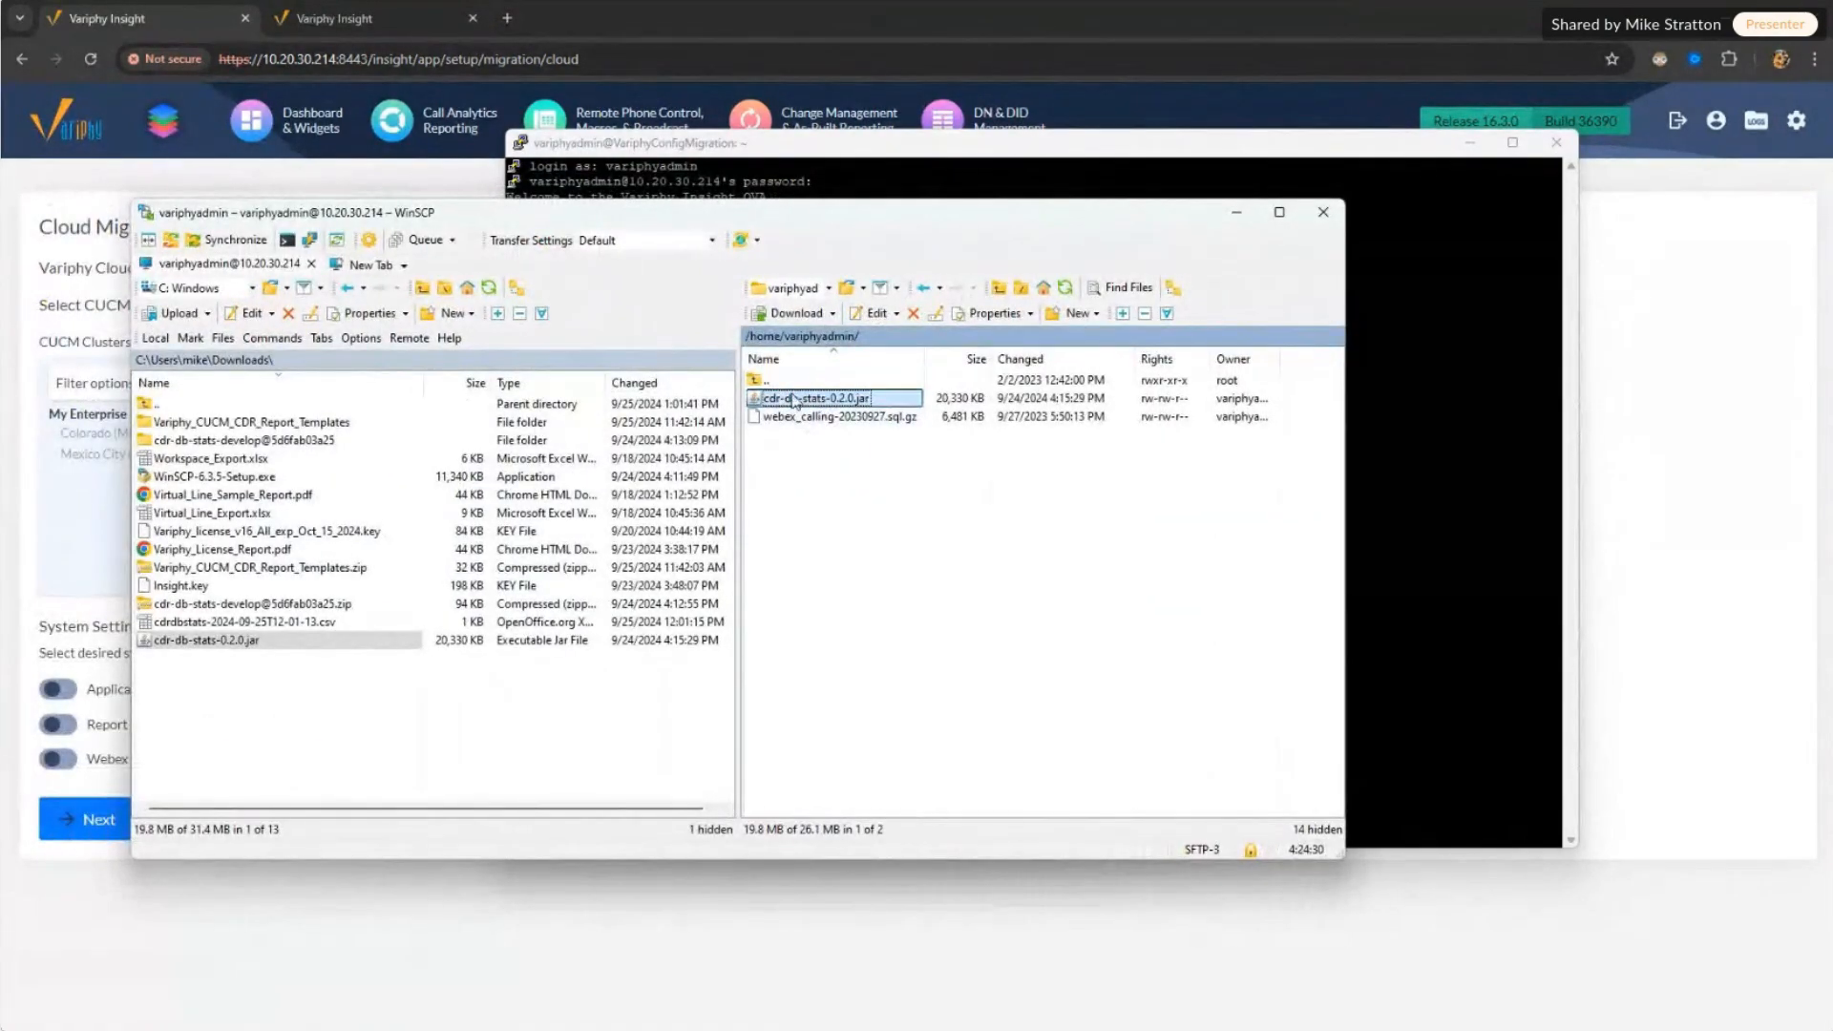
left_click(792, 399)
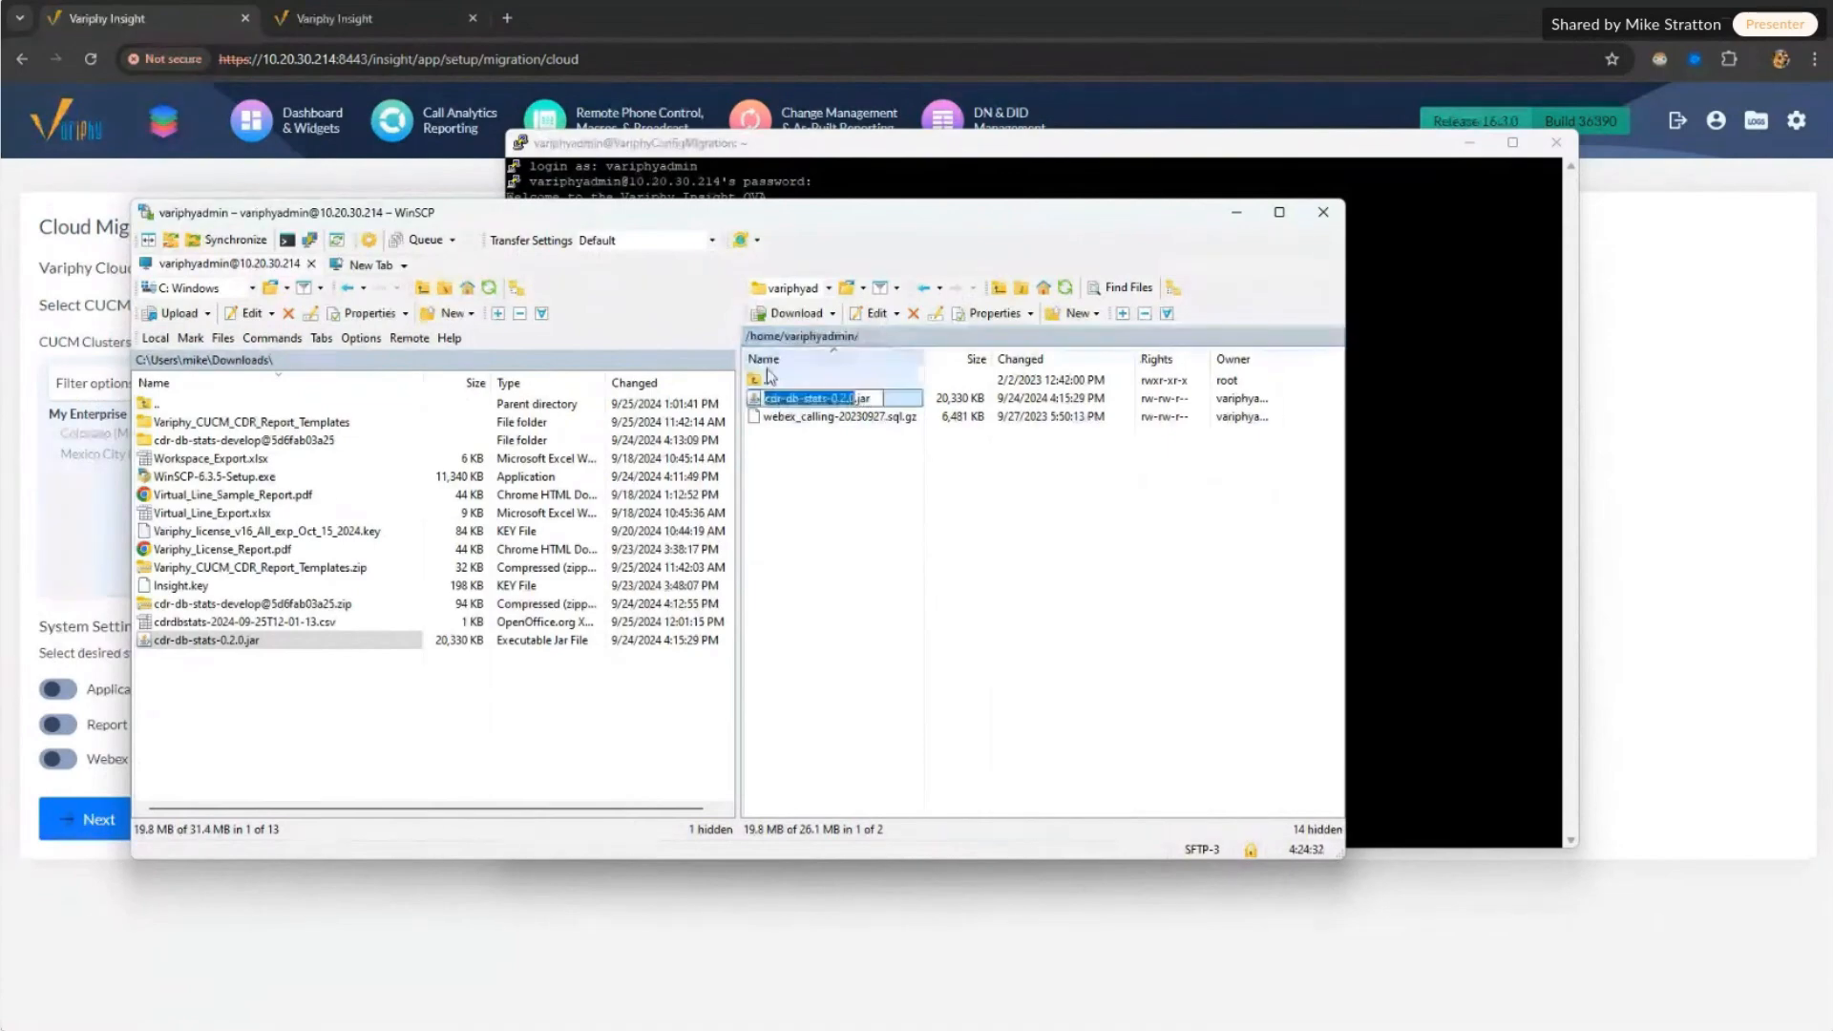
left_click(788, 417)
left_click(785, 399)
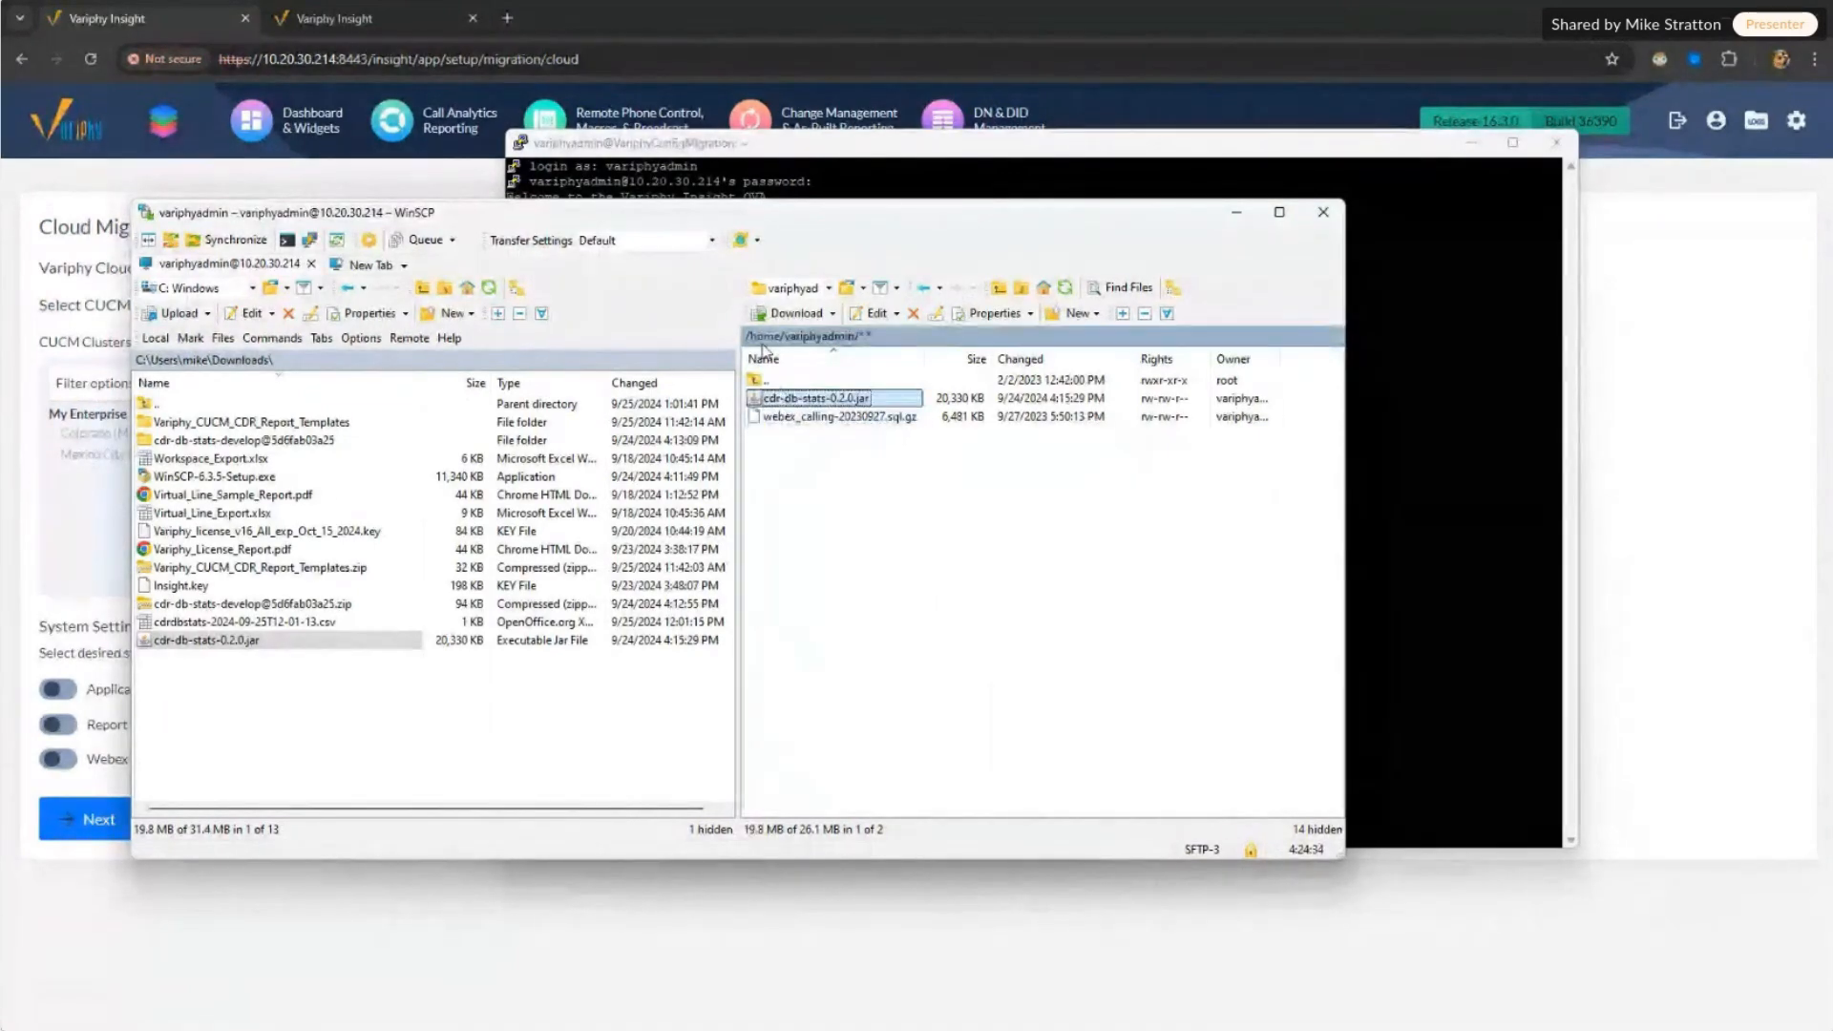
left_click(869, 398)
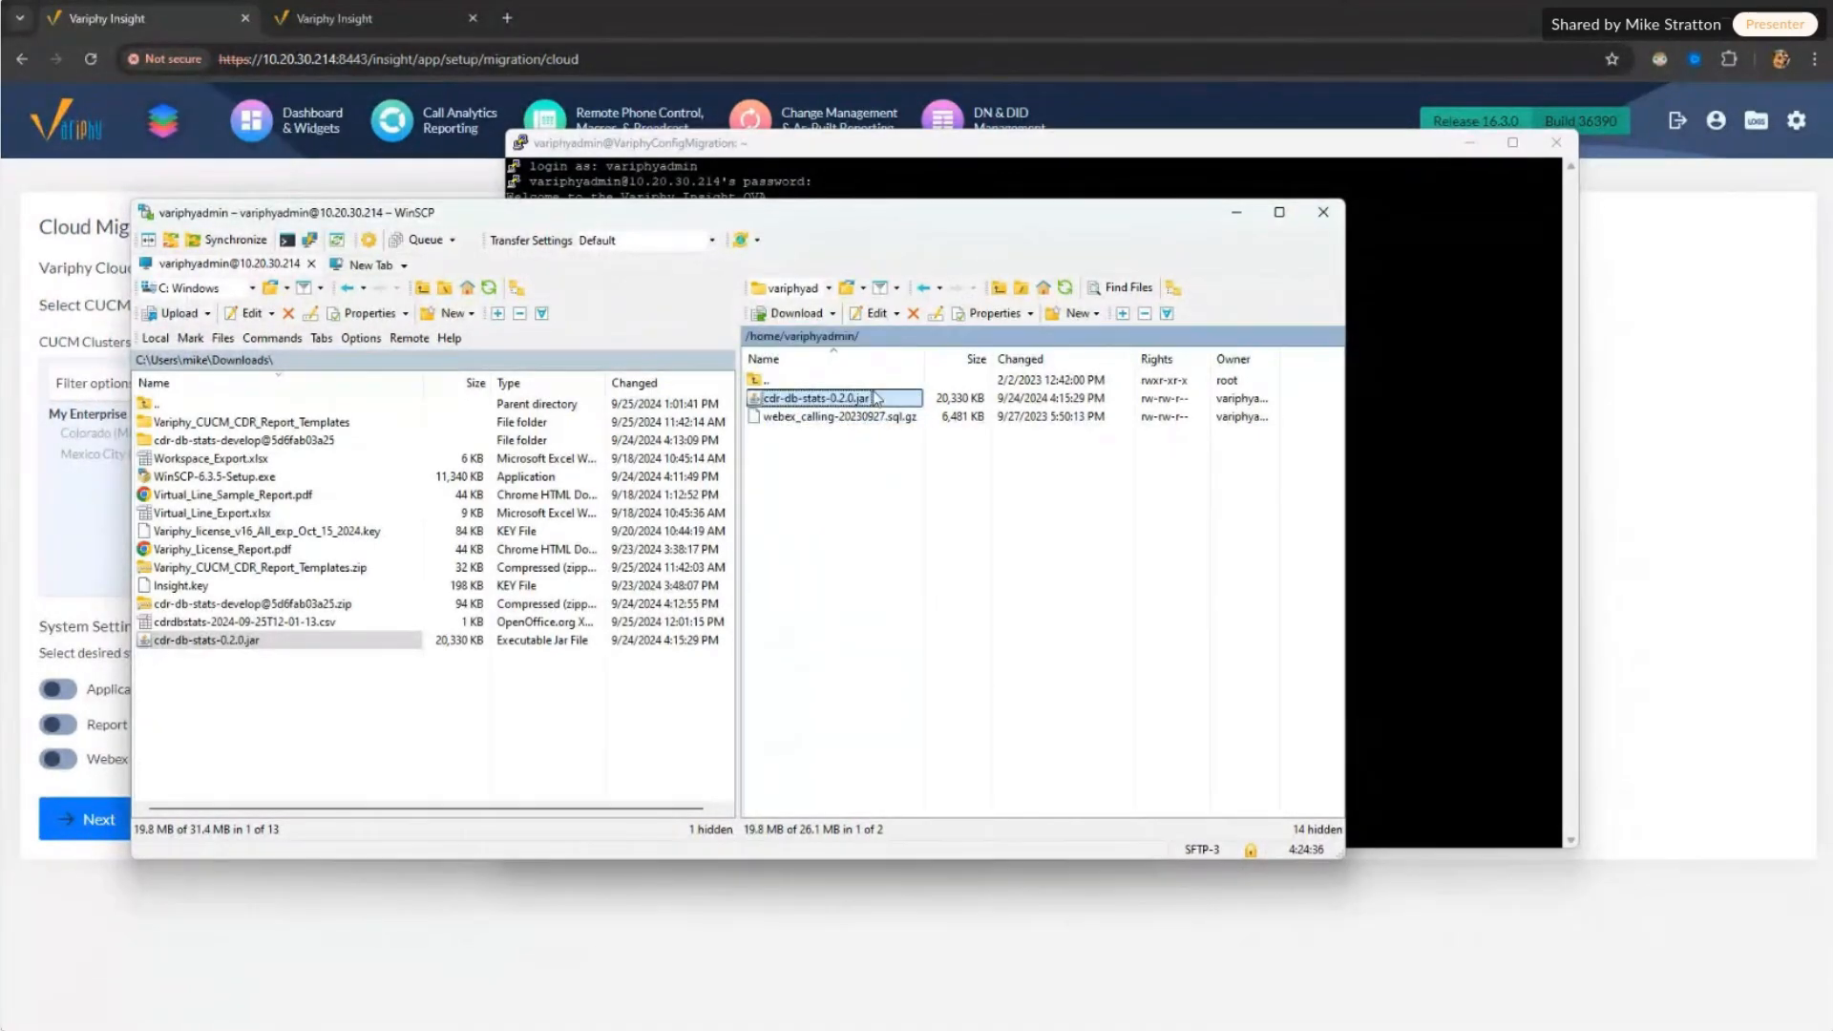
left_click(880, 396)
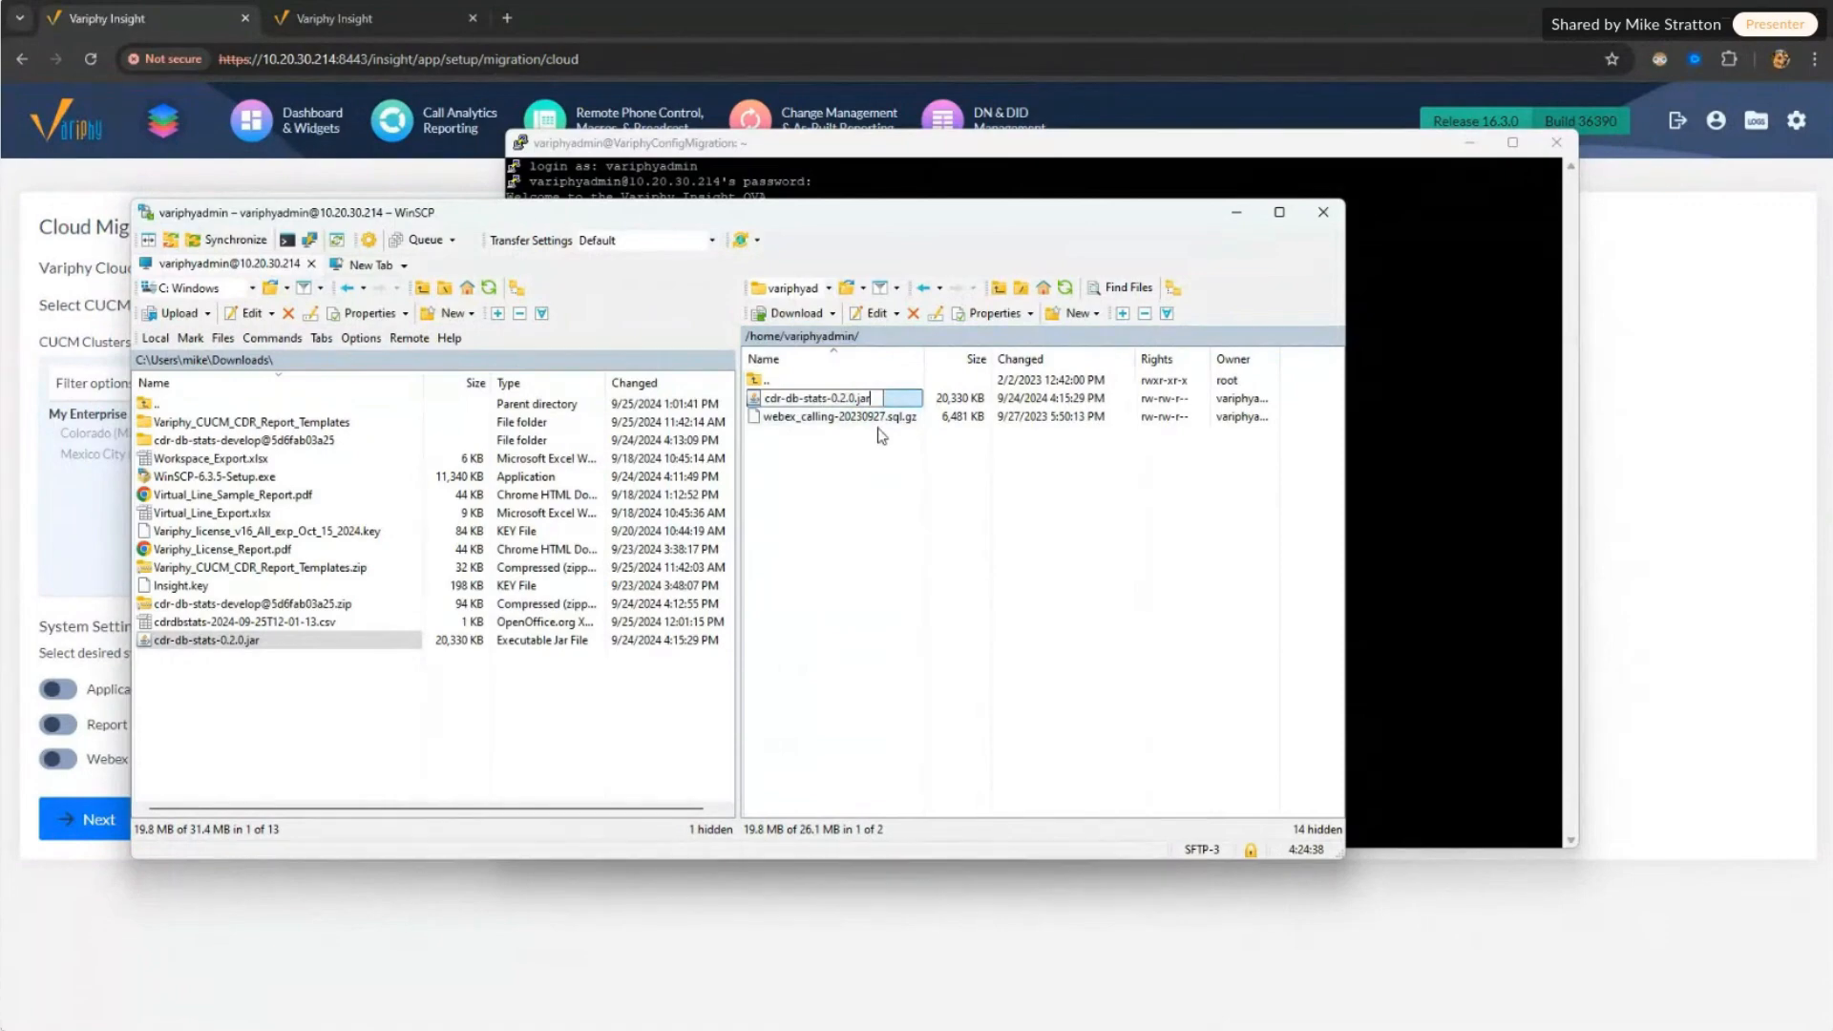
left_click(878, 420)
left_click(875, 406)
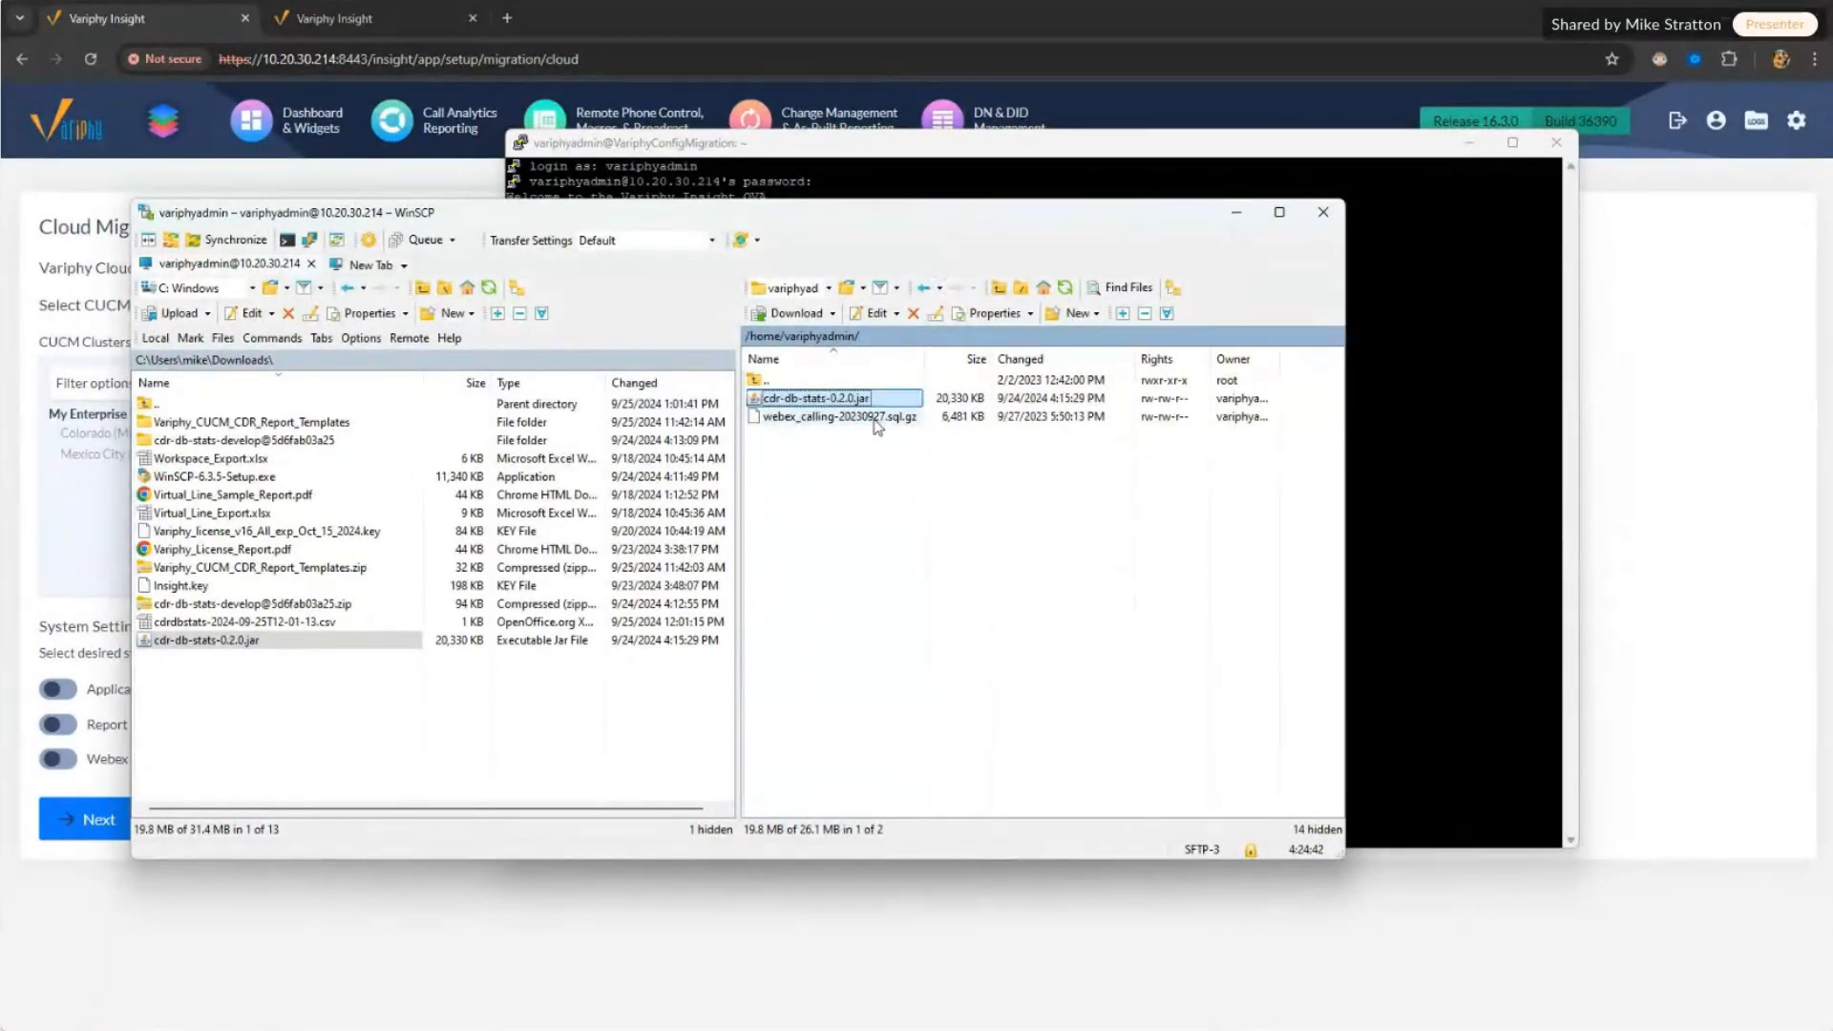
left_click_drag(915, 203, 915, 253)
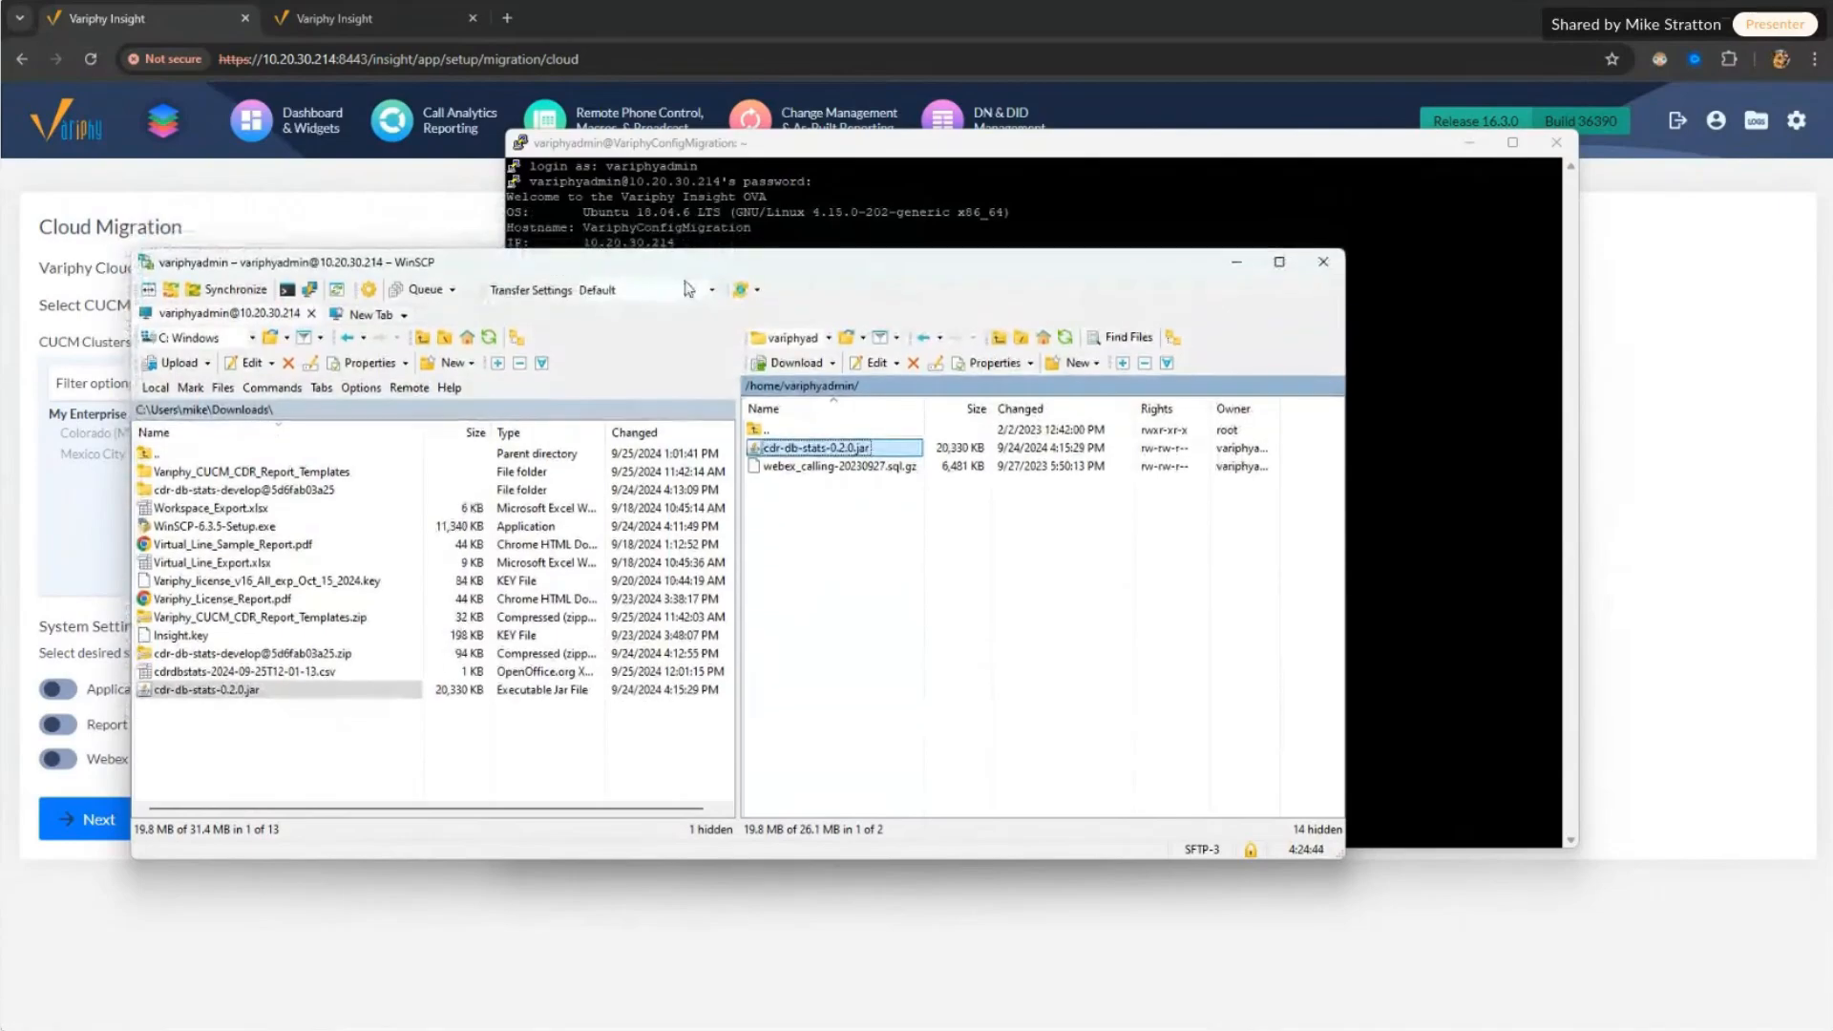
left_click(855, 146)
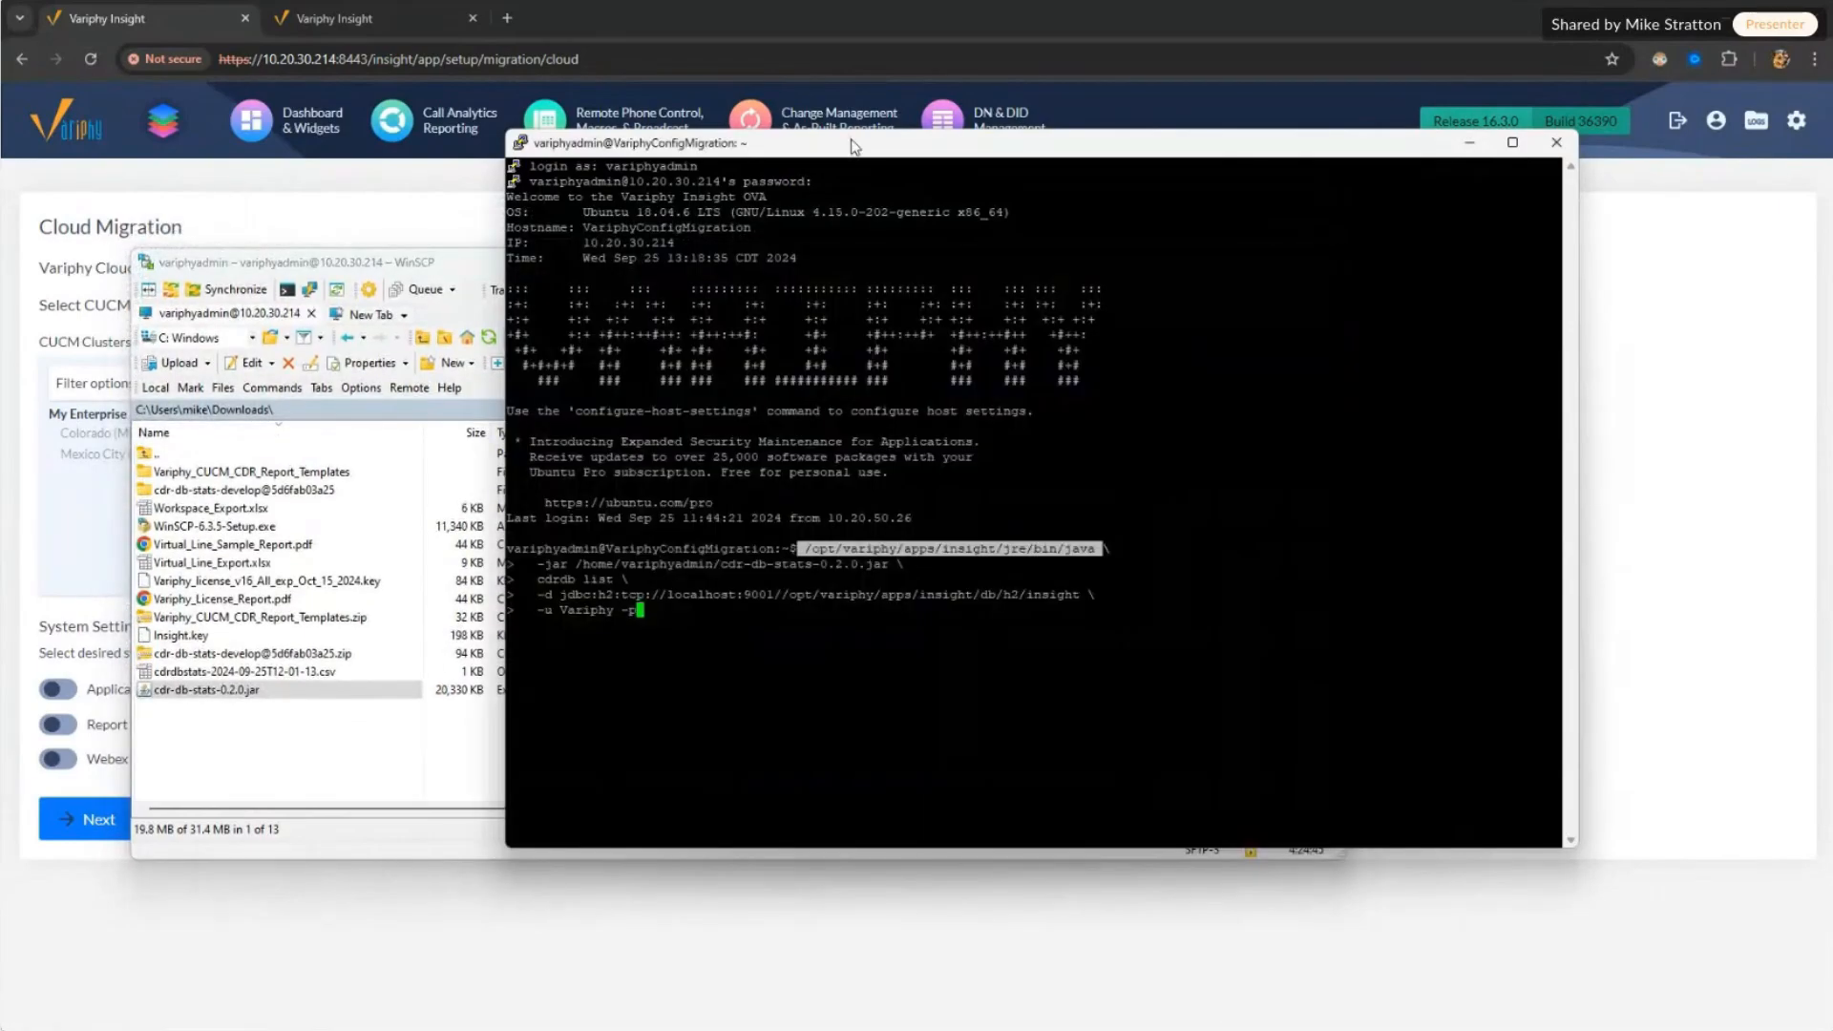
Step: Review the cdrdb list command's java path, -jar tool, subcommand and jdbc connection string
left_click(806, 548)
left_click_drag(807, 548, 1097, 549)
left_click_drag(530, 564, 910, 562)
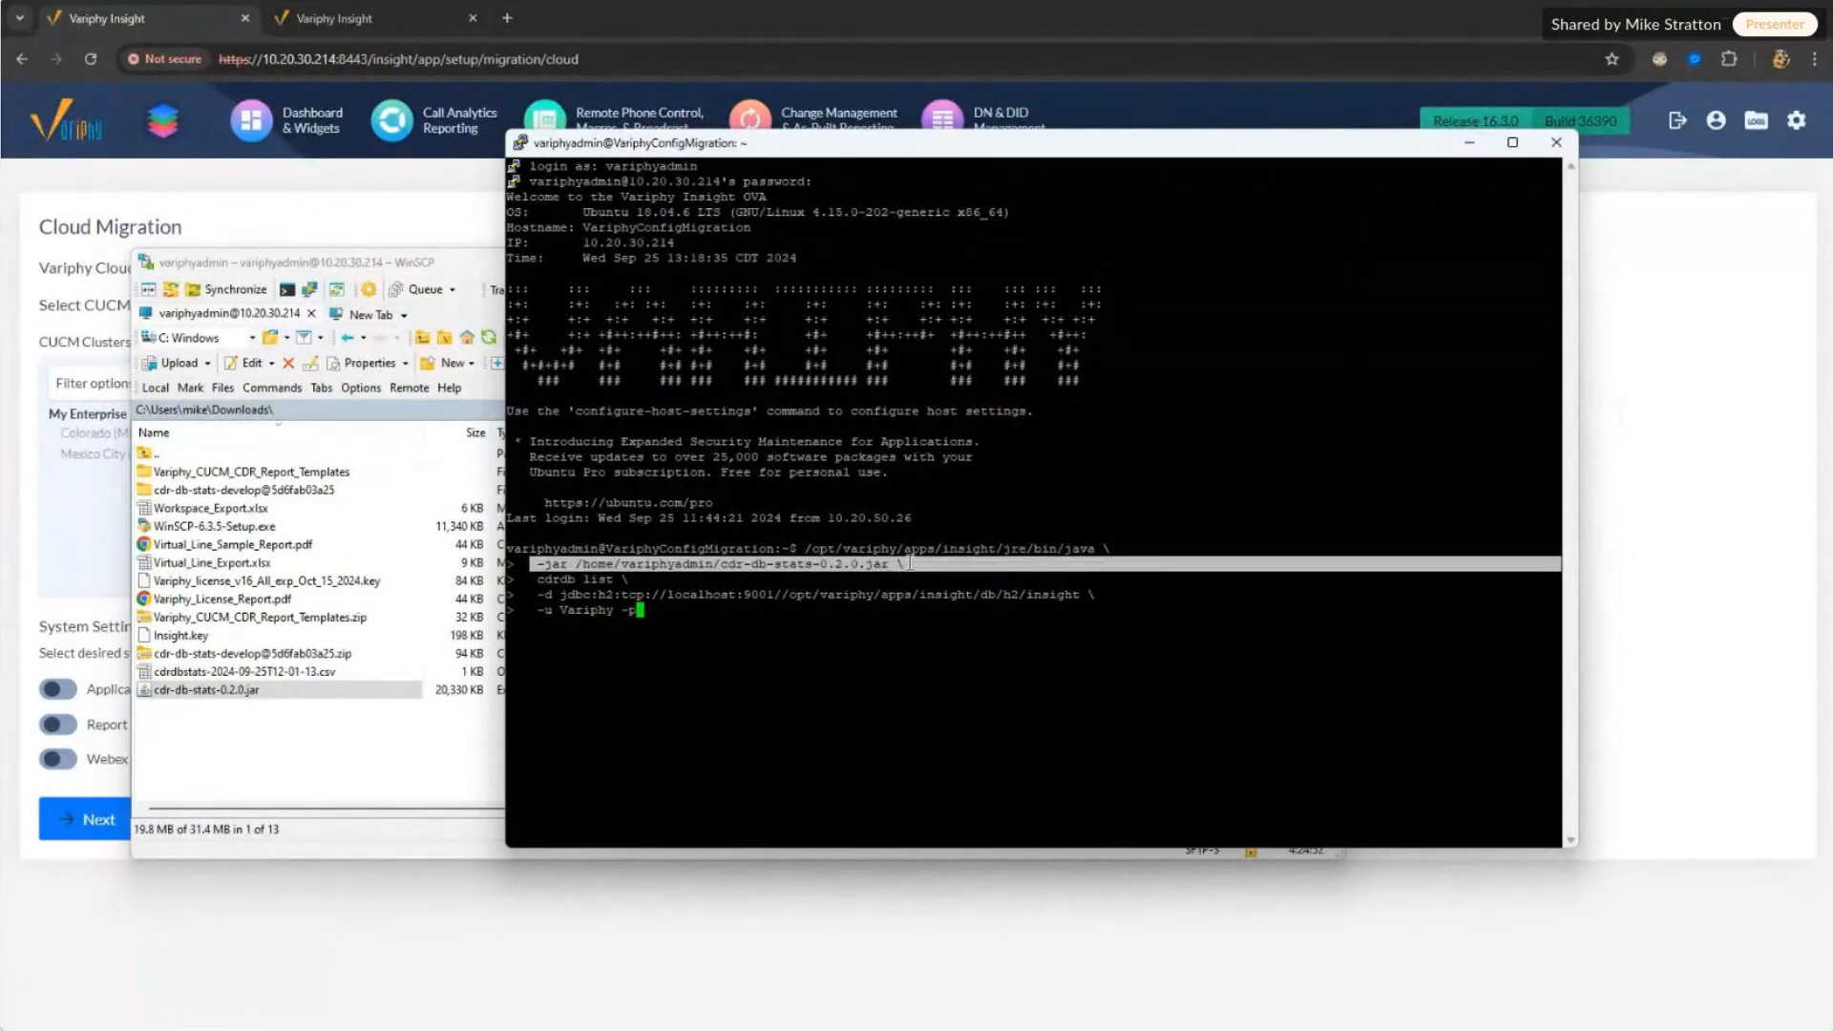
left_click(885, 568)
left_click_drag(780, 566, 620, 579)
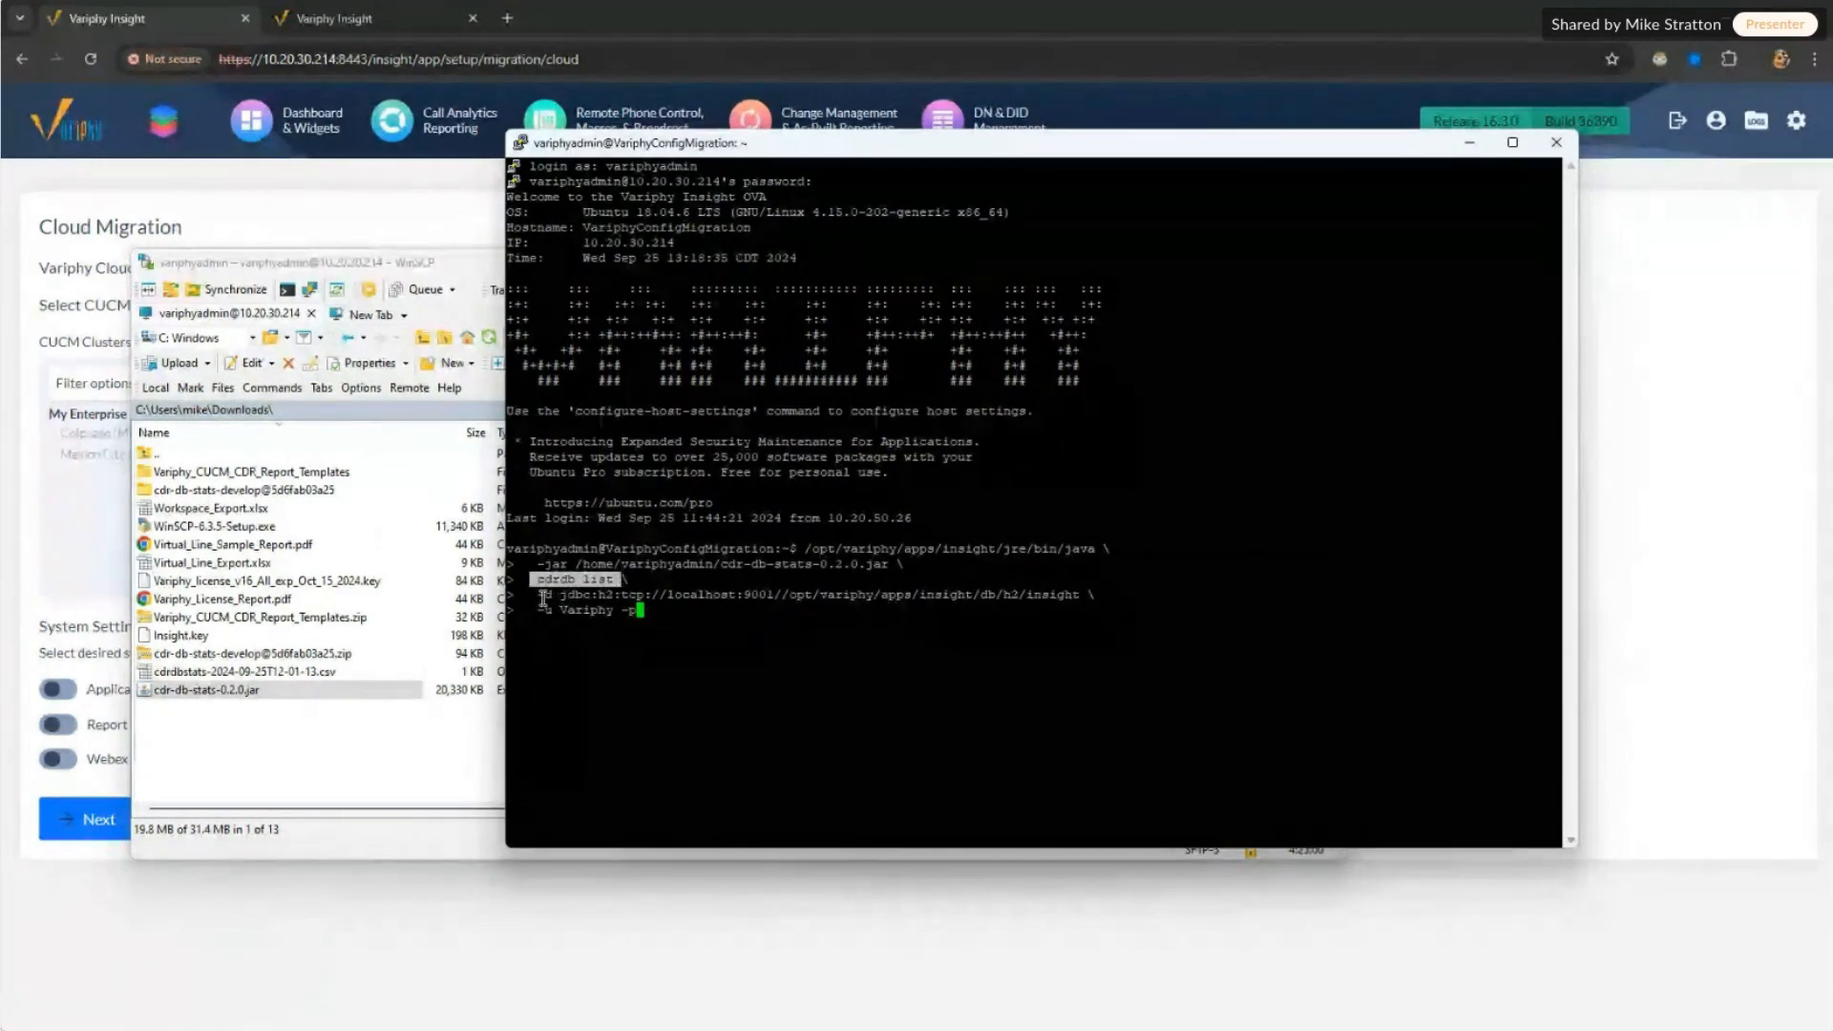
left_click_drag(537, 594, 1097, 600)
double_click(680, 618)
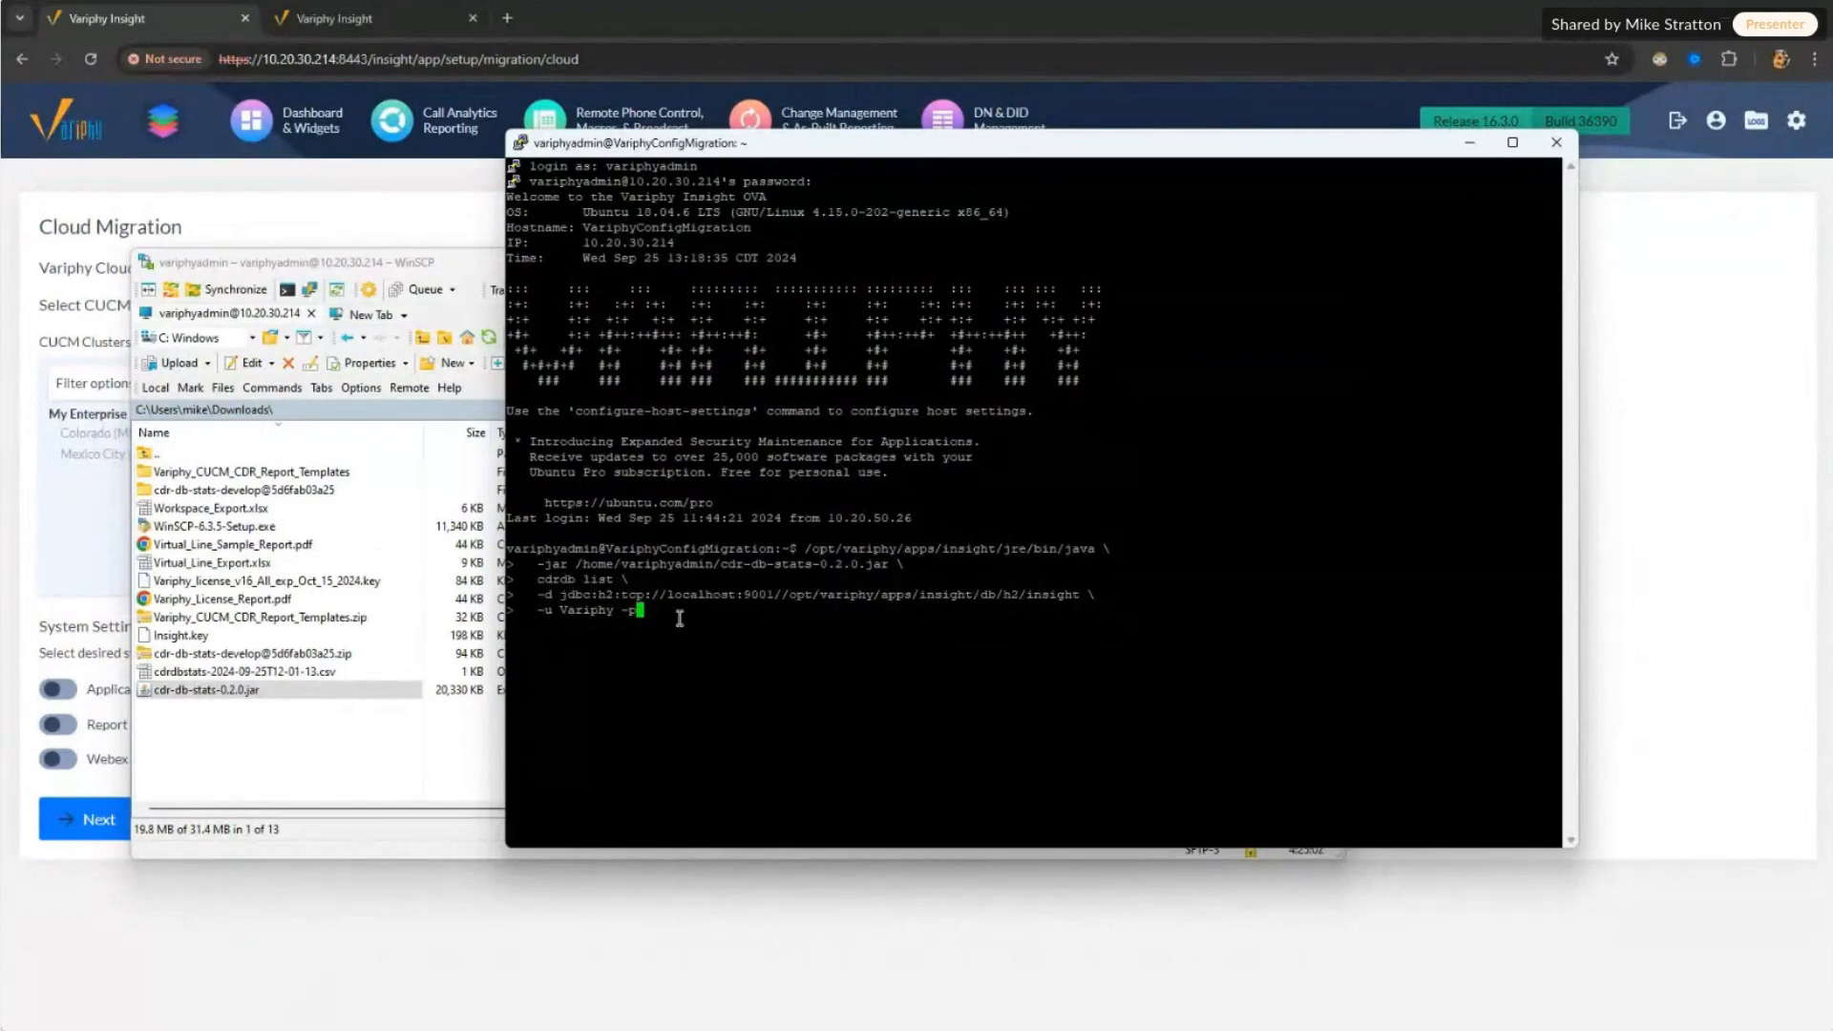
Step: Run cdrdb list with the config database password and review the Cluster1 server entry
key("Return")
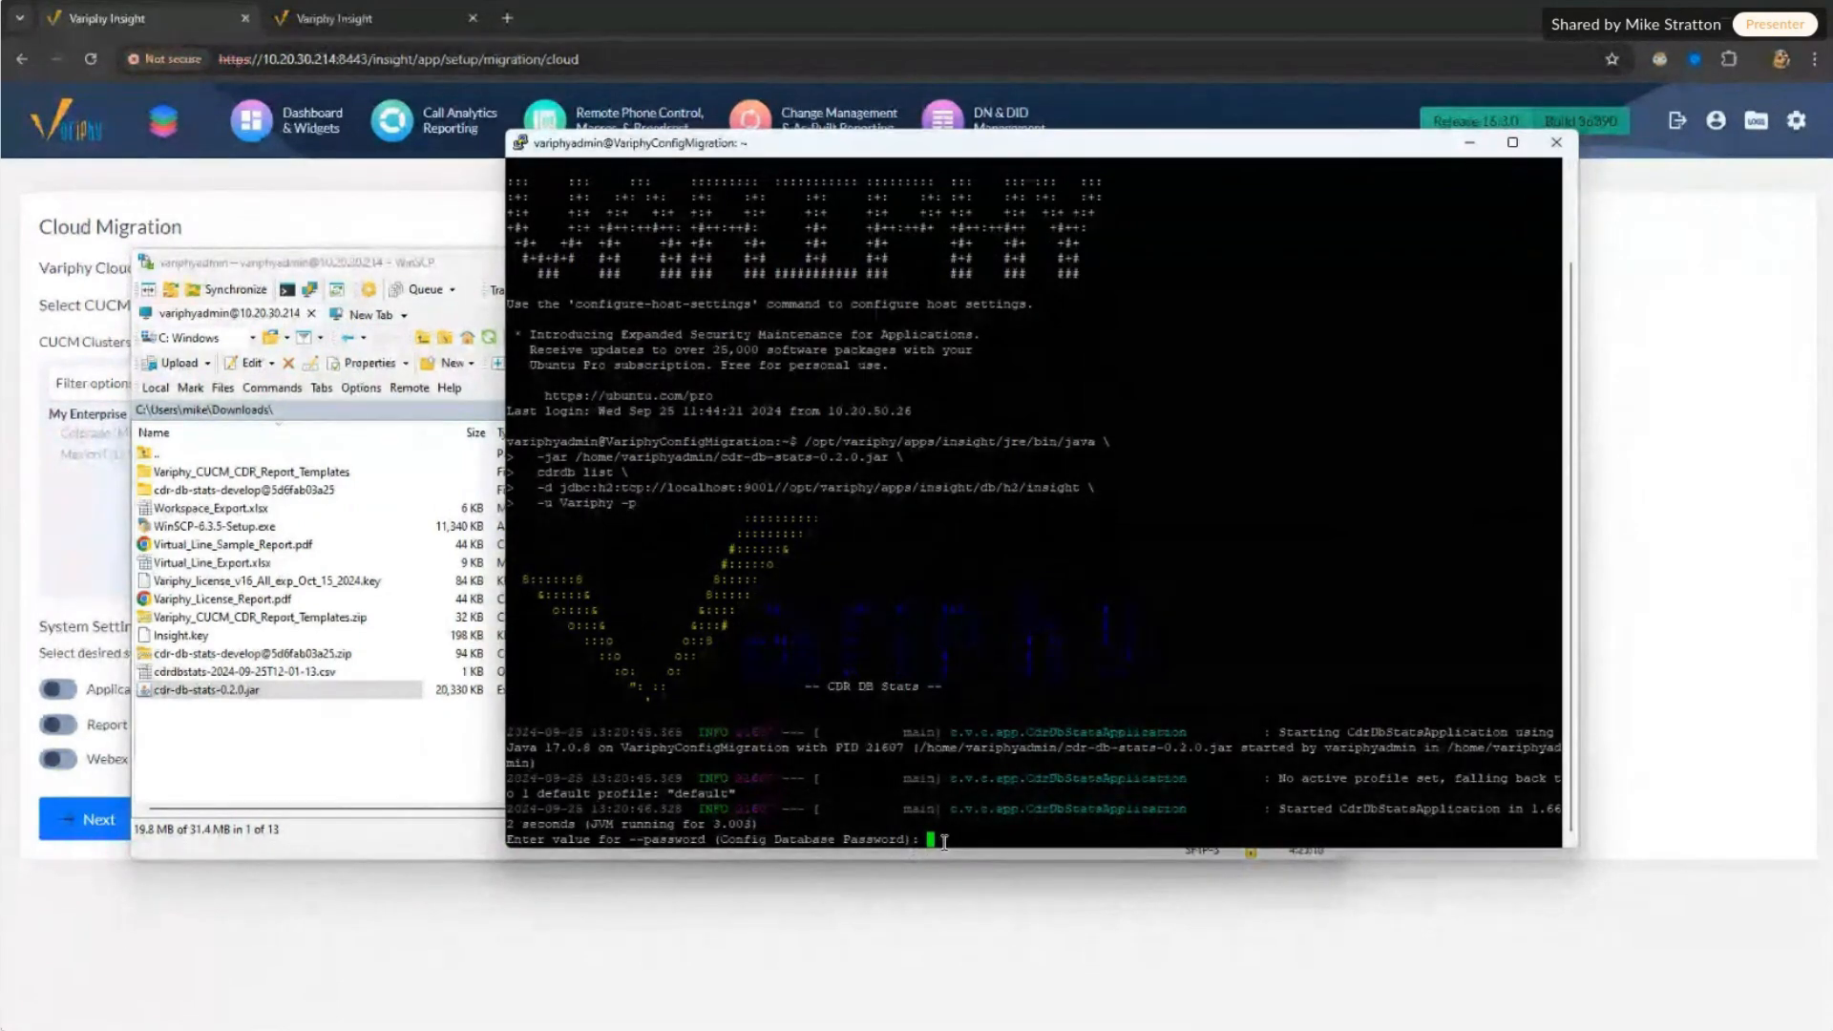
key("Return")
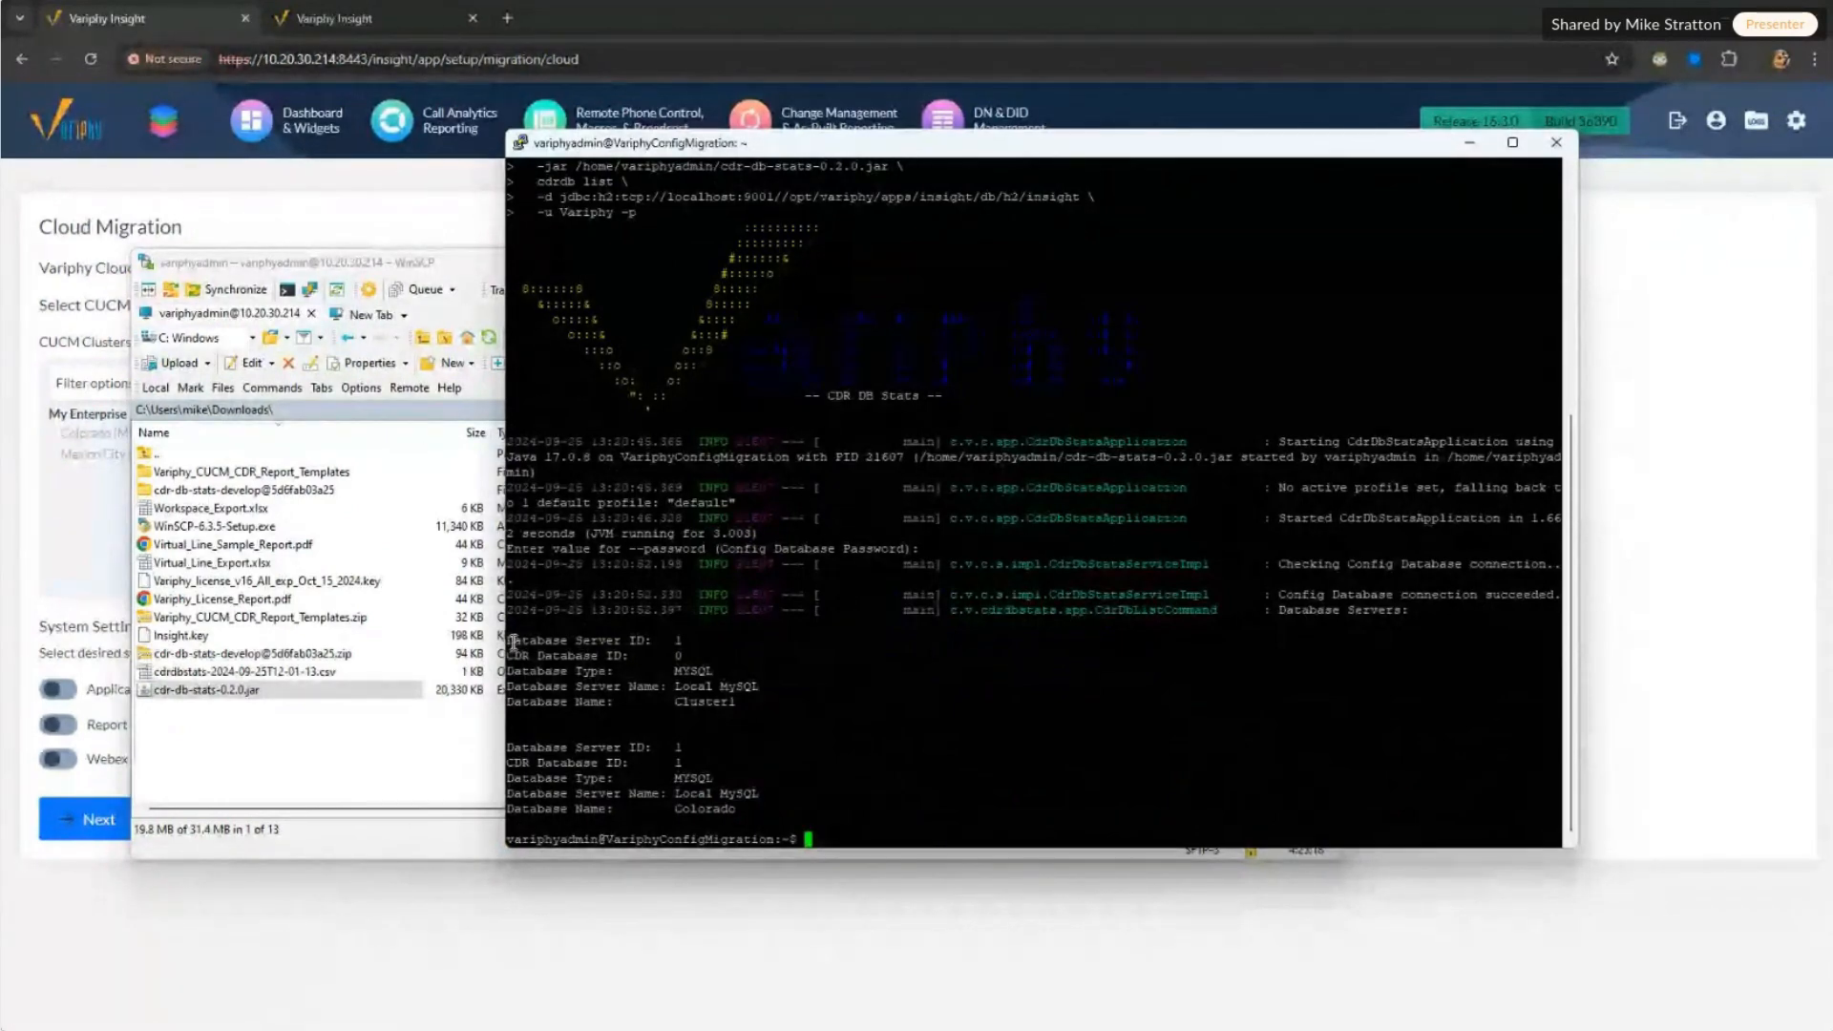
mouse_move(514, 642)
left_mouse_down()
mouse_move(747, 704)
mouse_move(525, 642)
left_mouse_up()
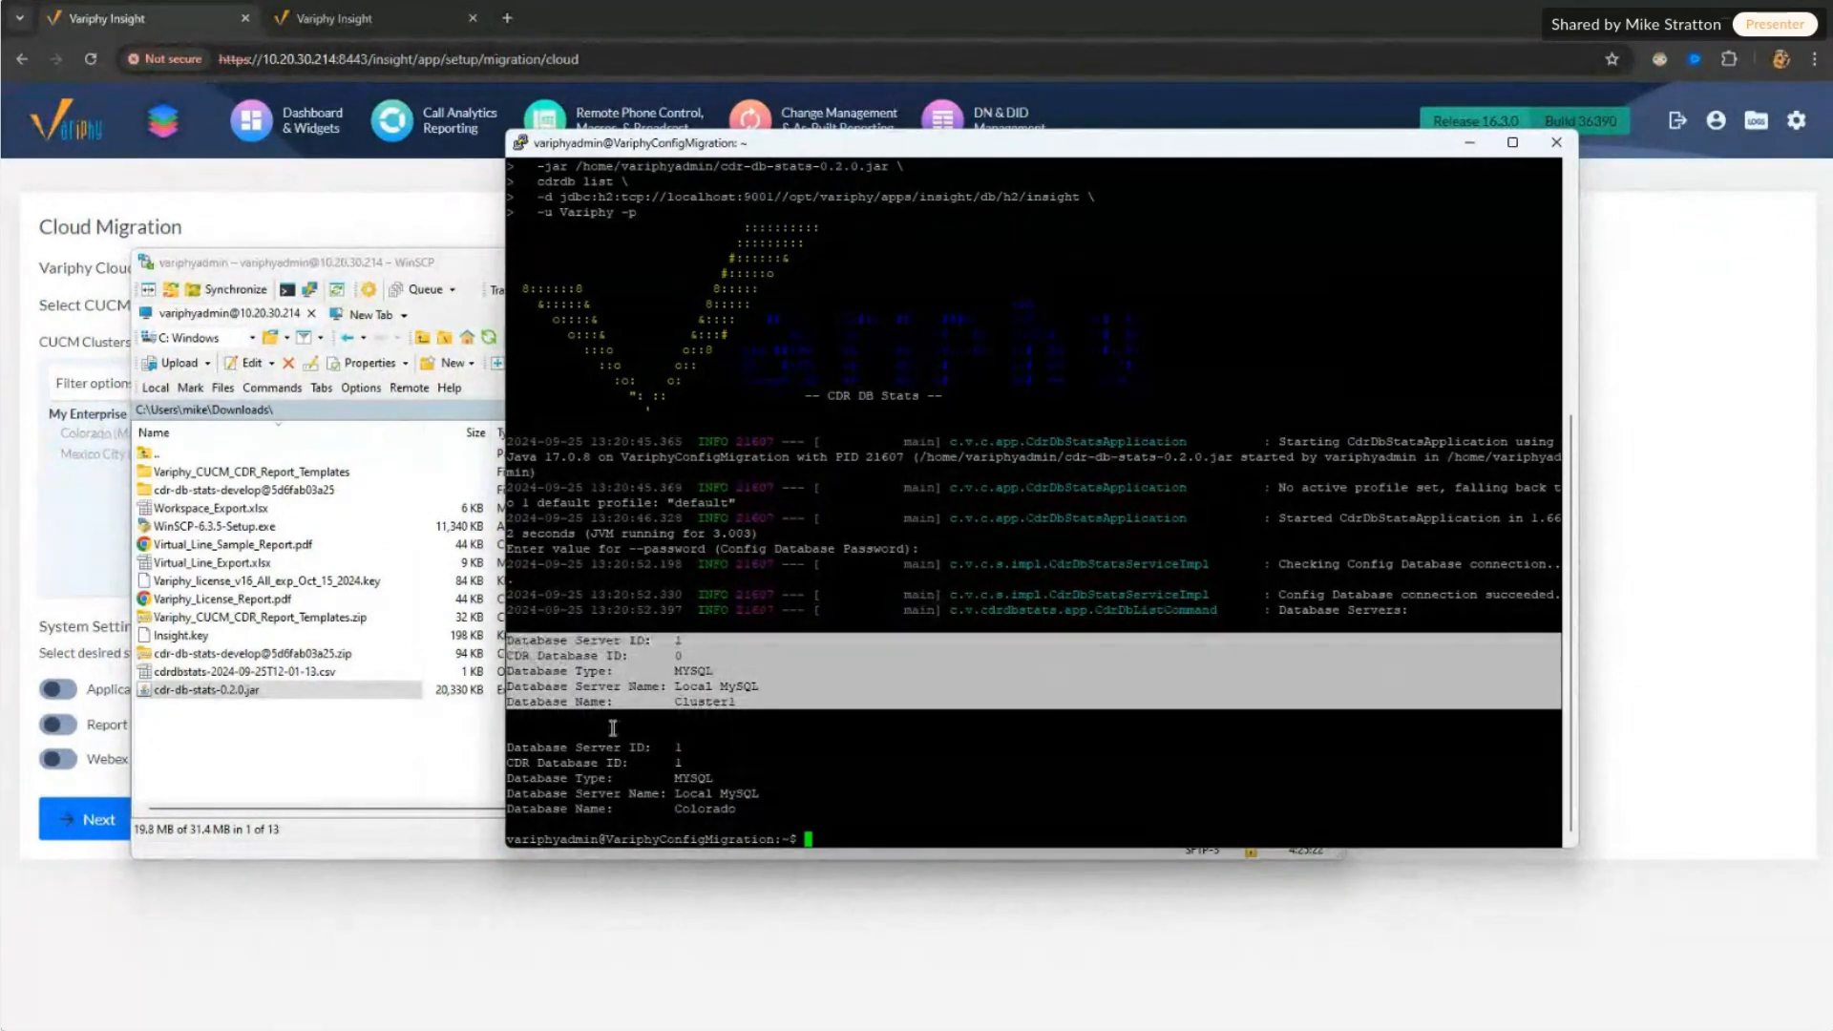
left_click(677, 701)
double_click(720, 703)
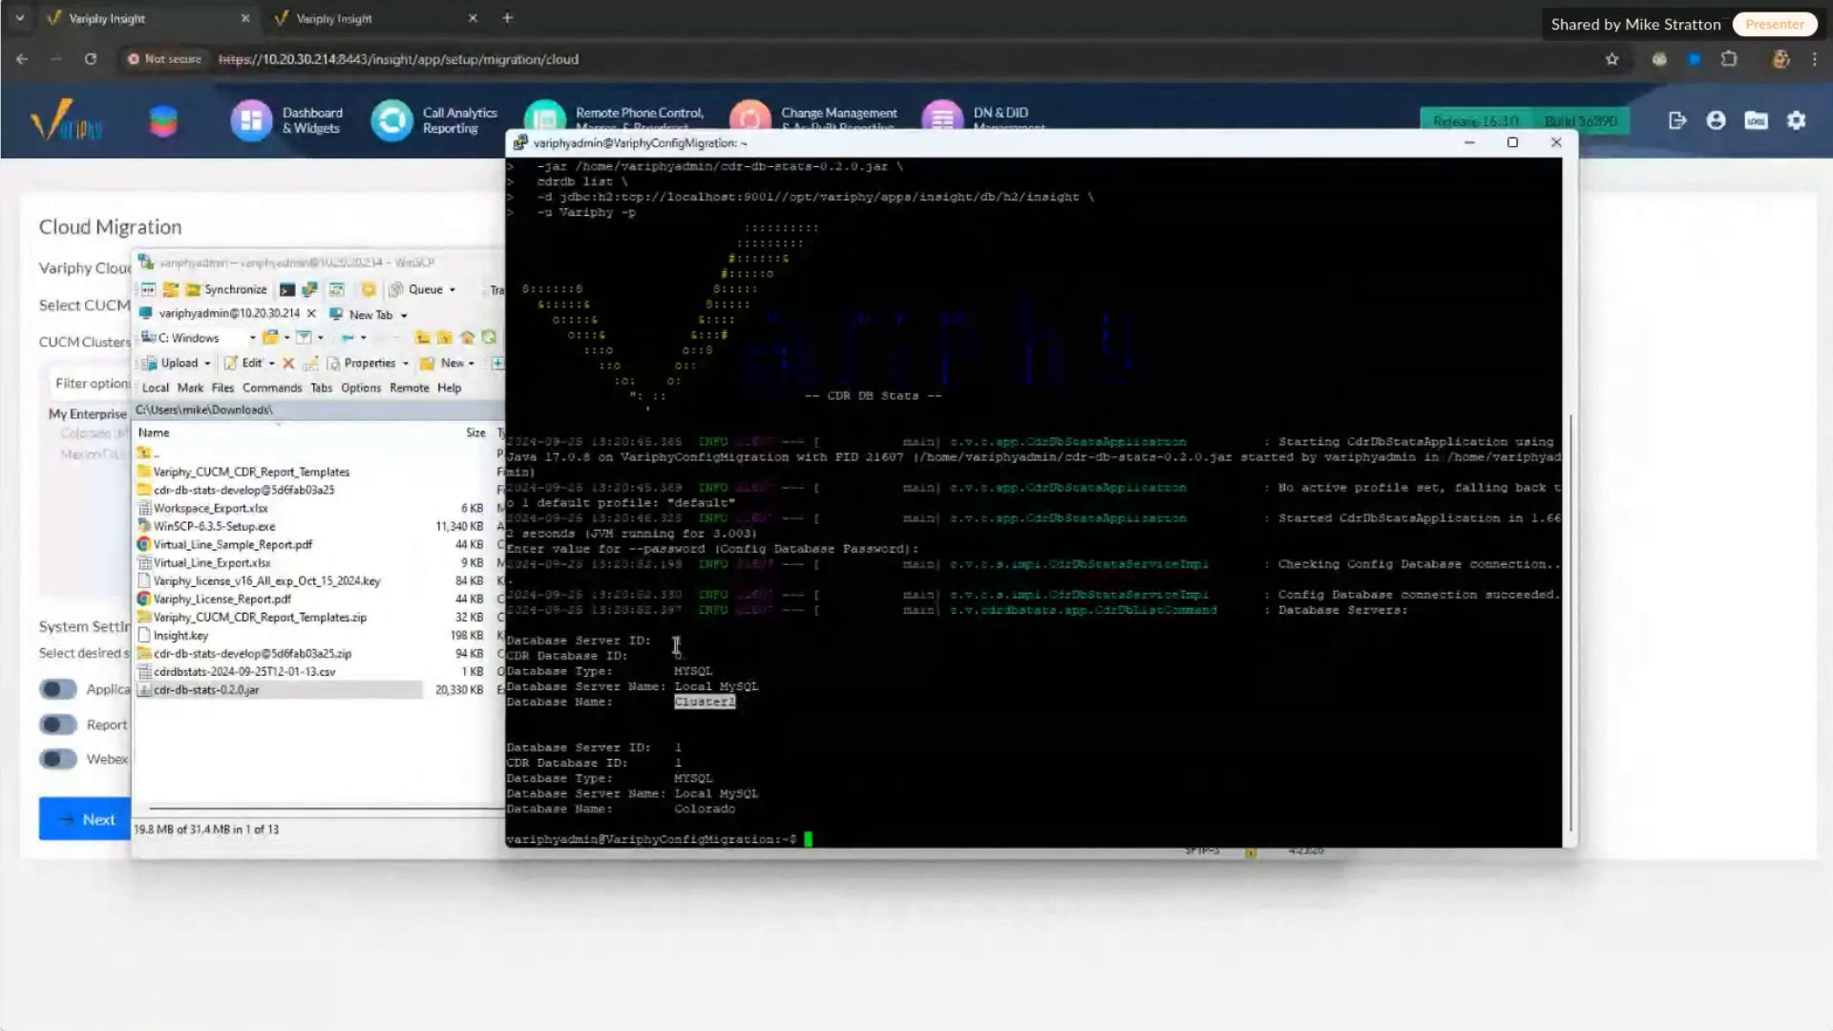
left_click(675, 641)
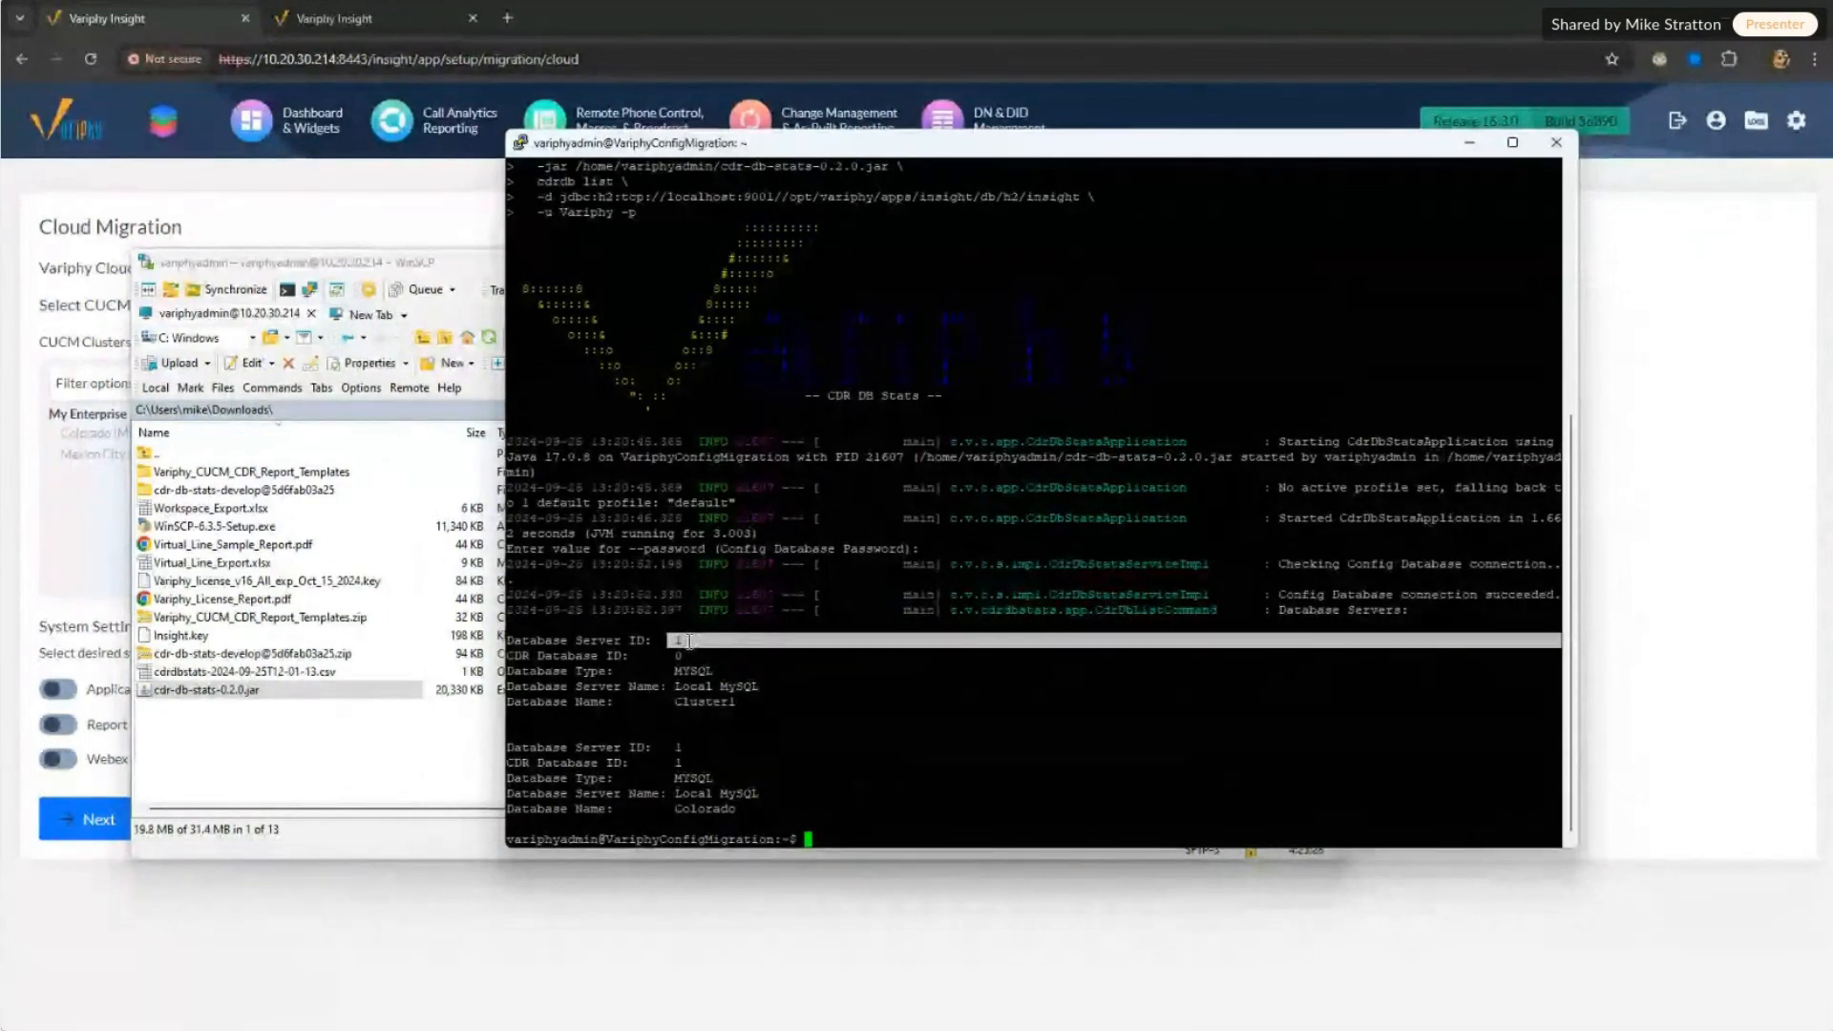
left_click_drag(677, 641, 686, 642)
Step: Open System > Database Servers in Insight, note the Local MySQL (localhost:3306) row, and return to PuTTY
mouse_move(1790, 132)
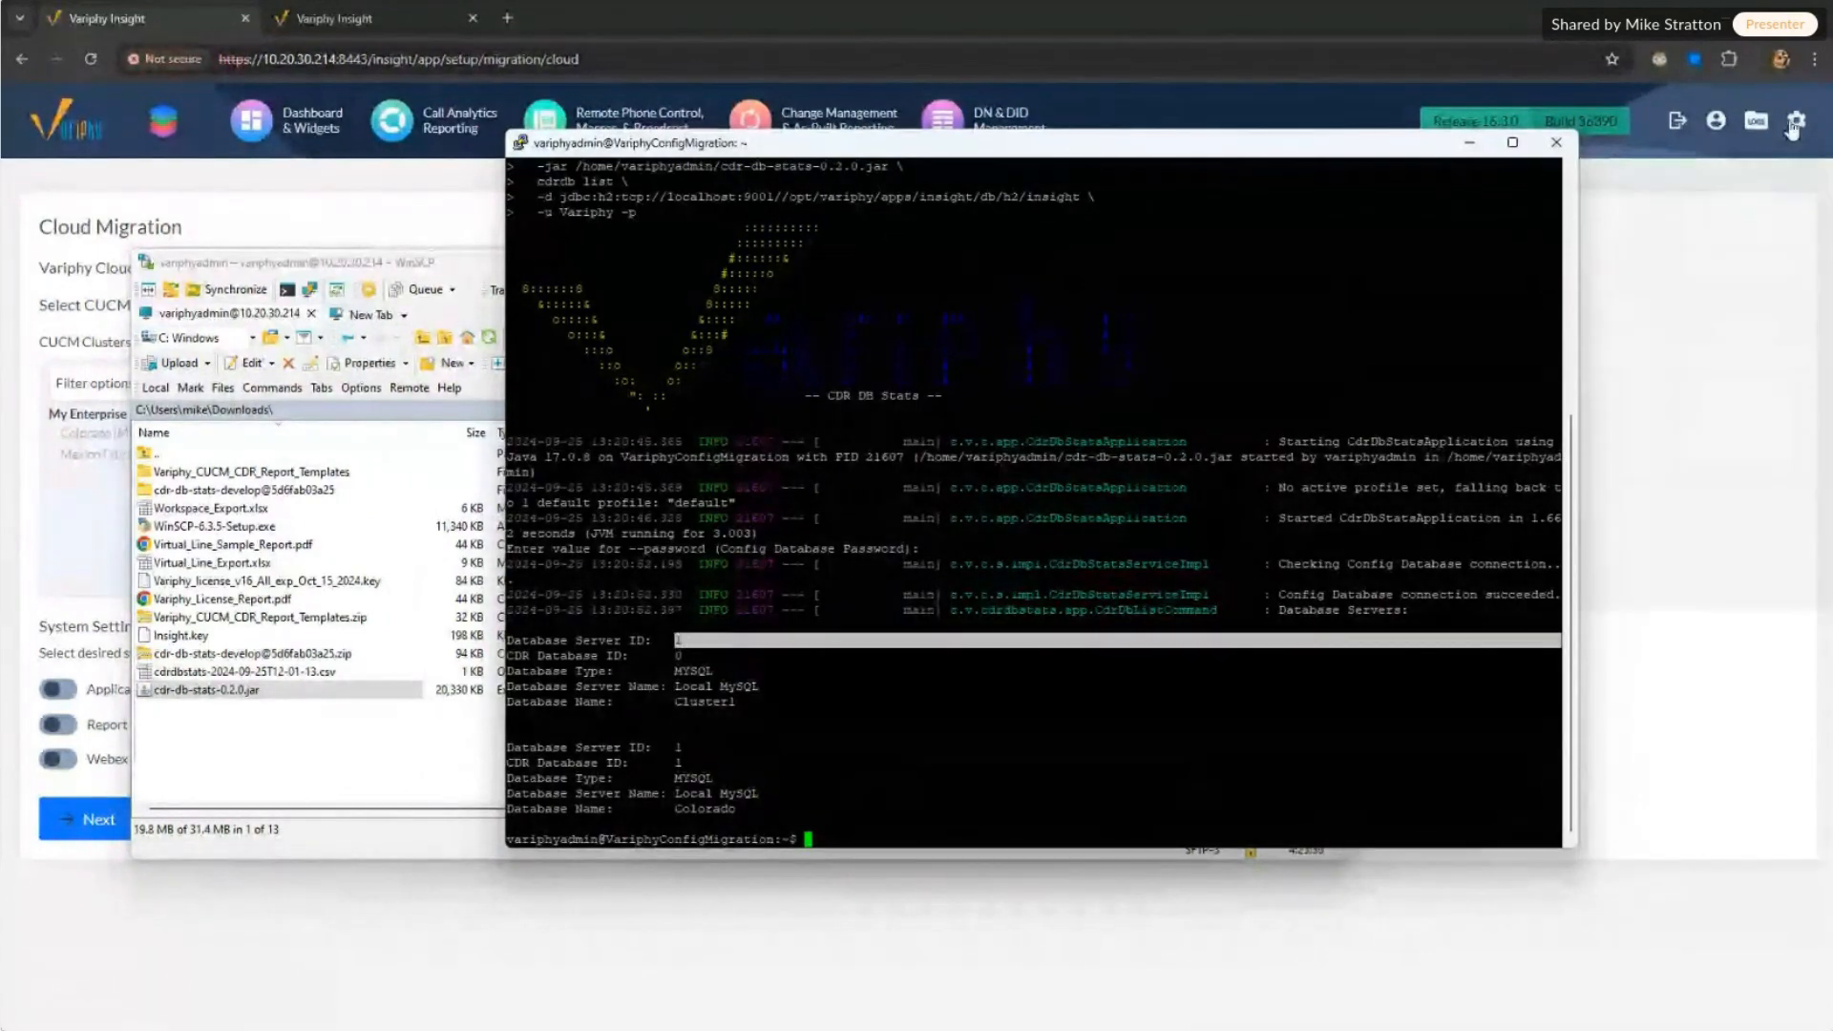
left_click(1636, 231)
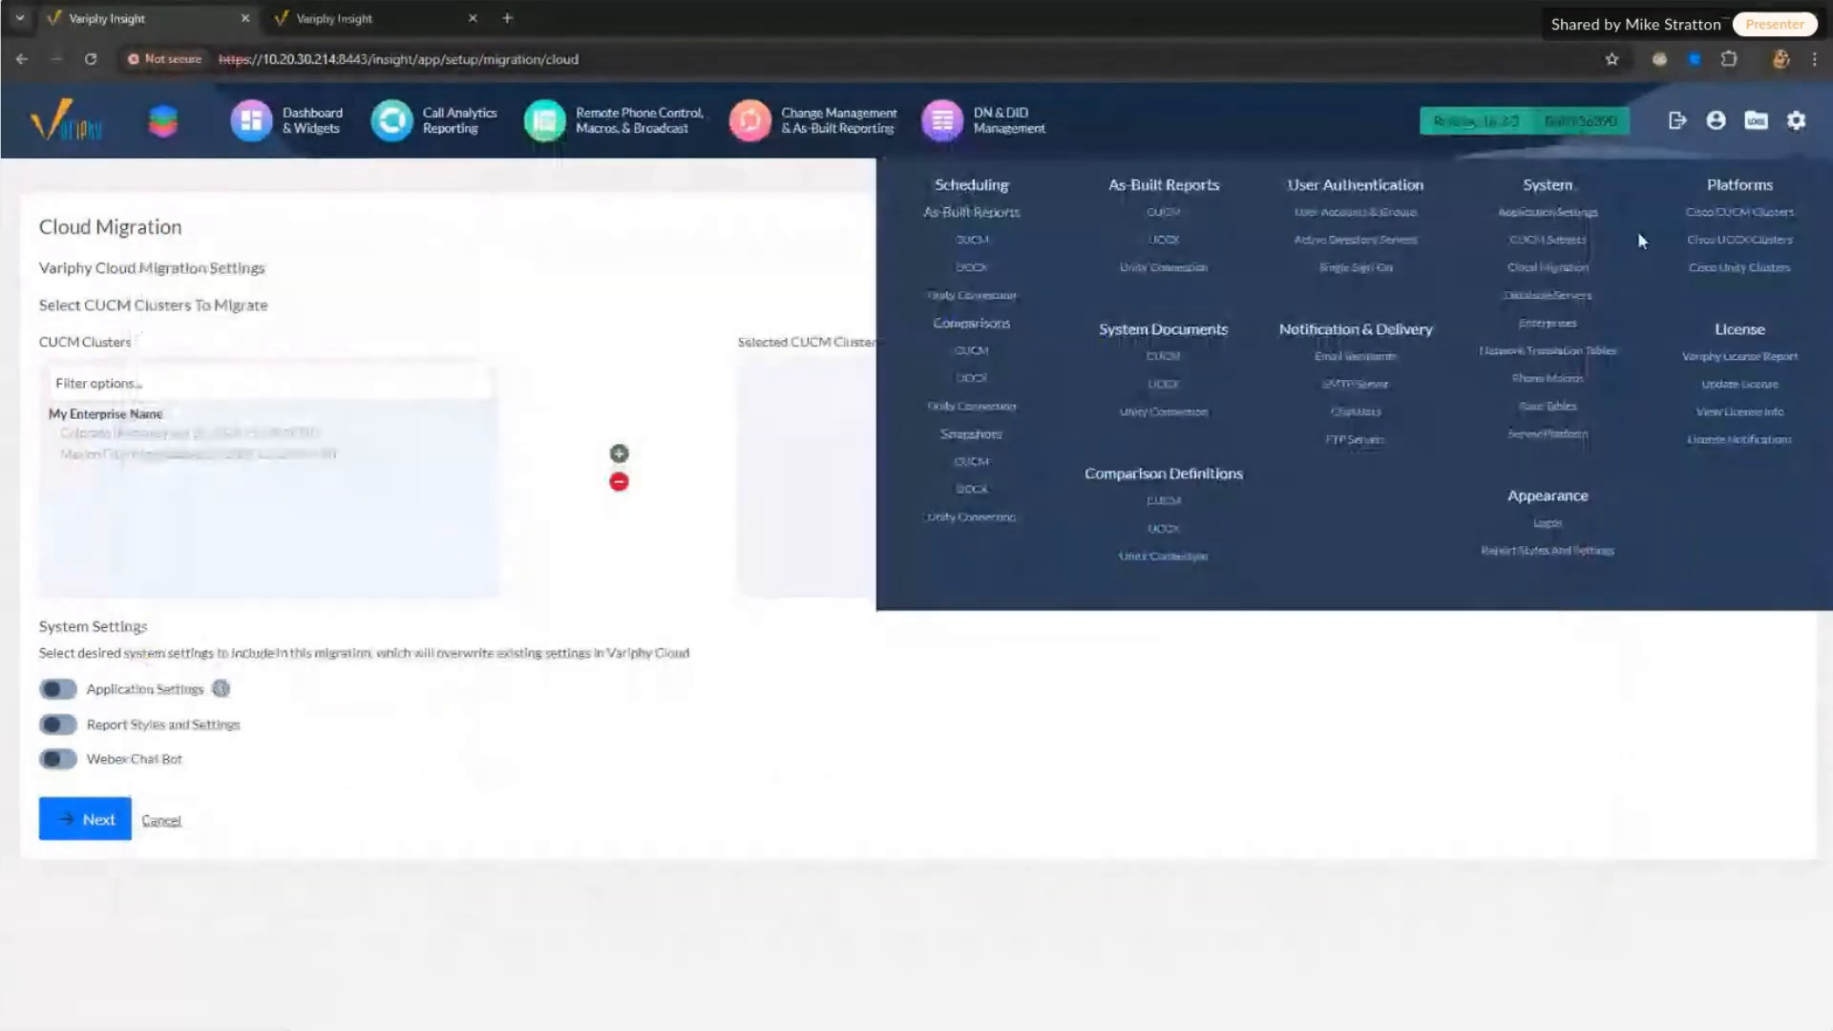
left_click(1535, 298)
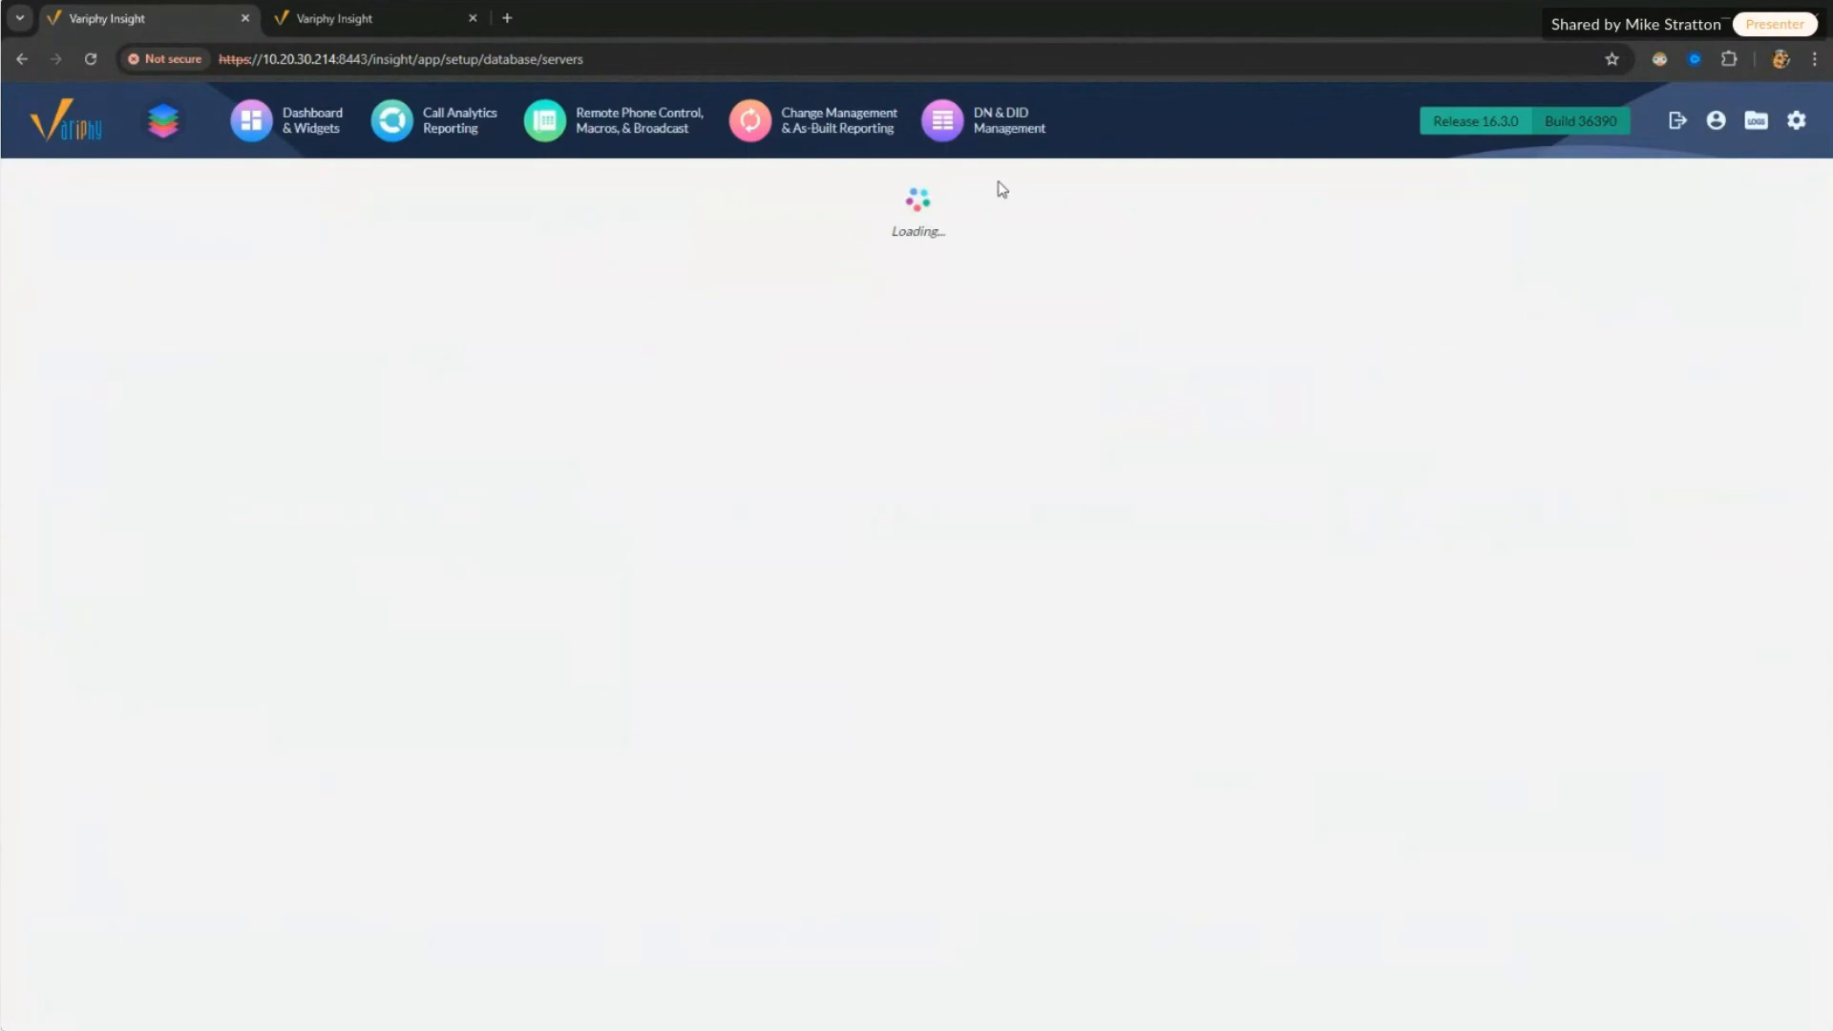
mouse_move(1799, 125)
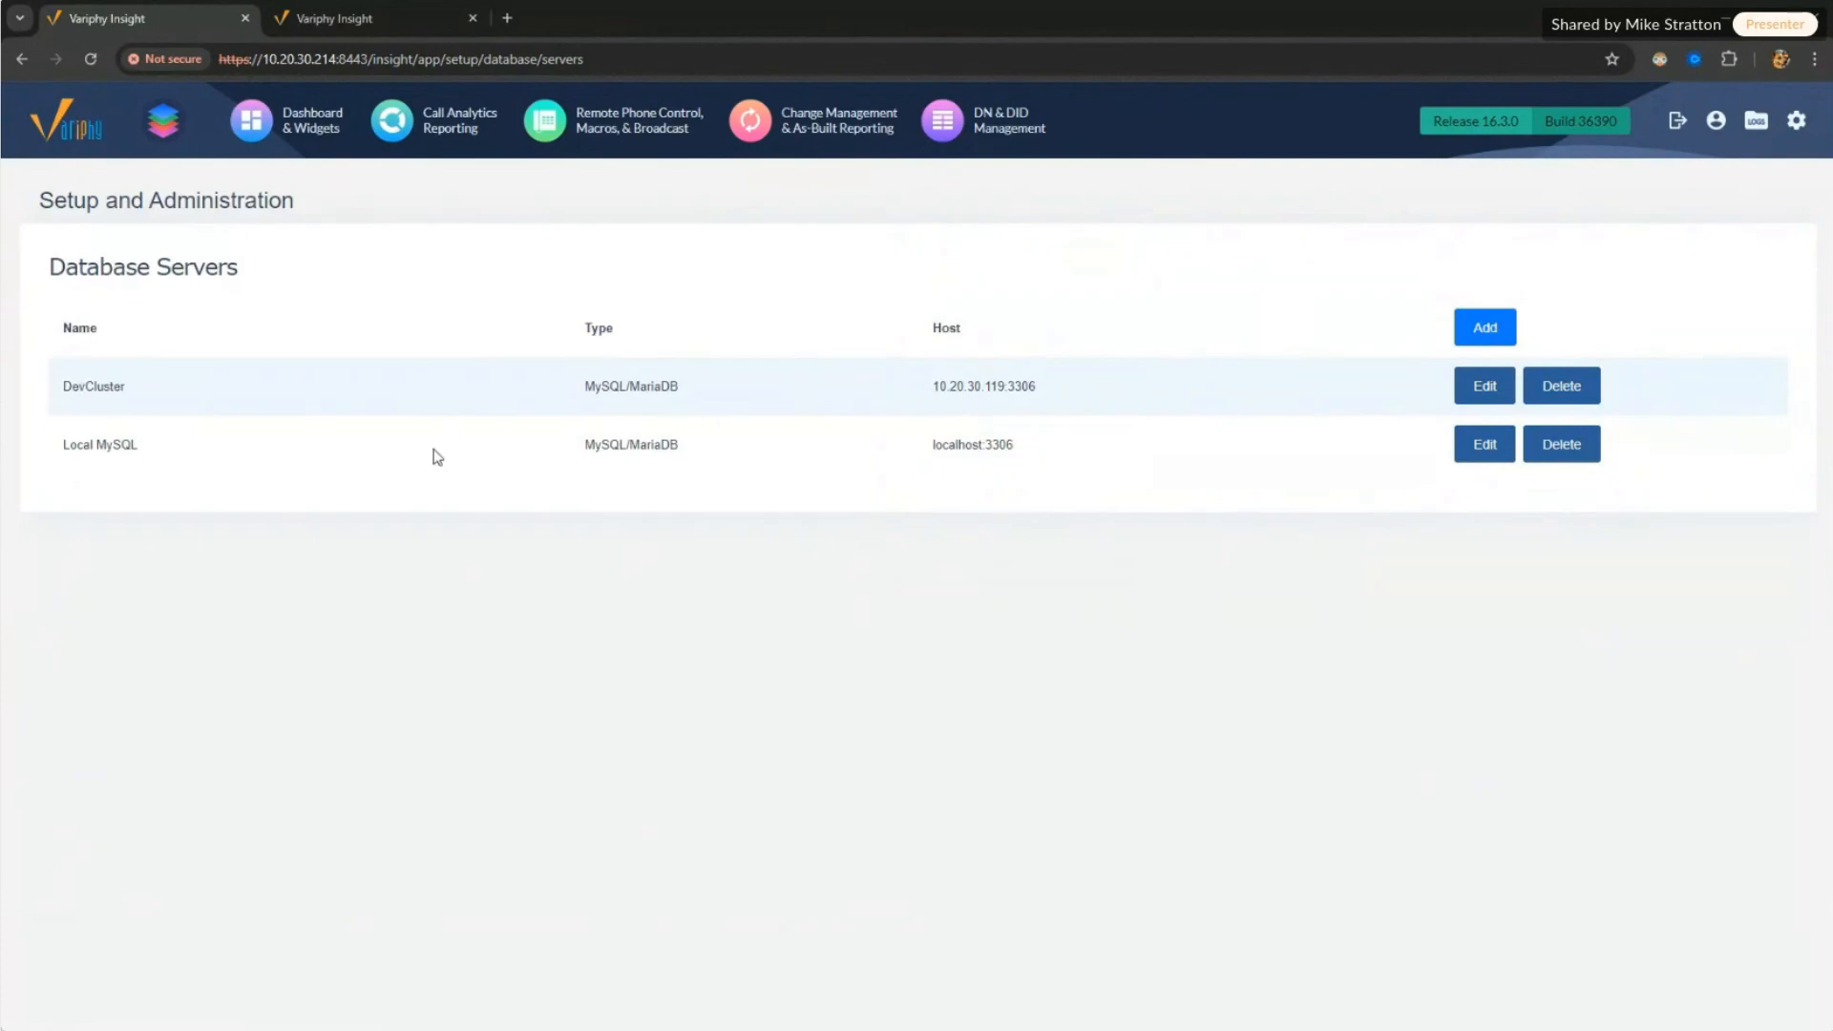
left_click_drag(61, 445, 832, 468)
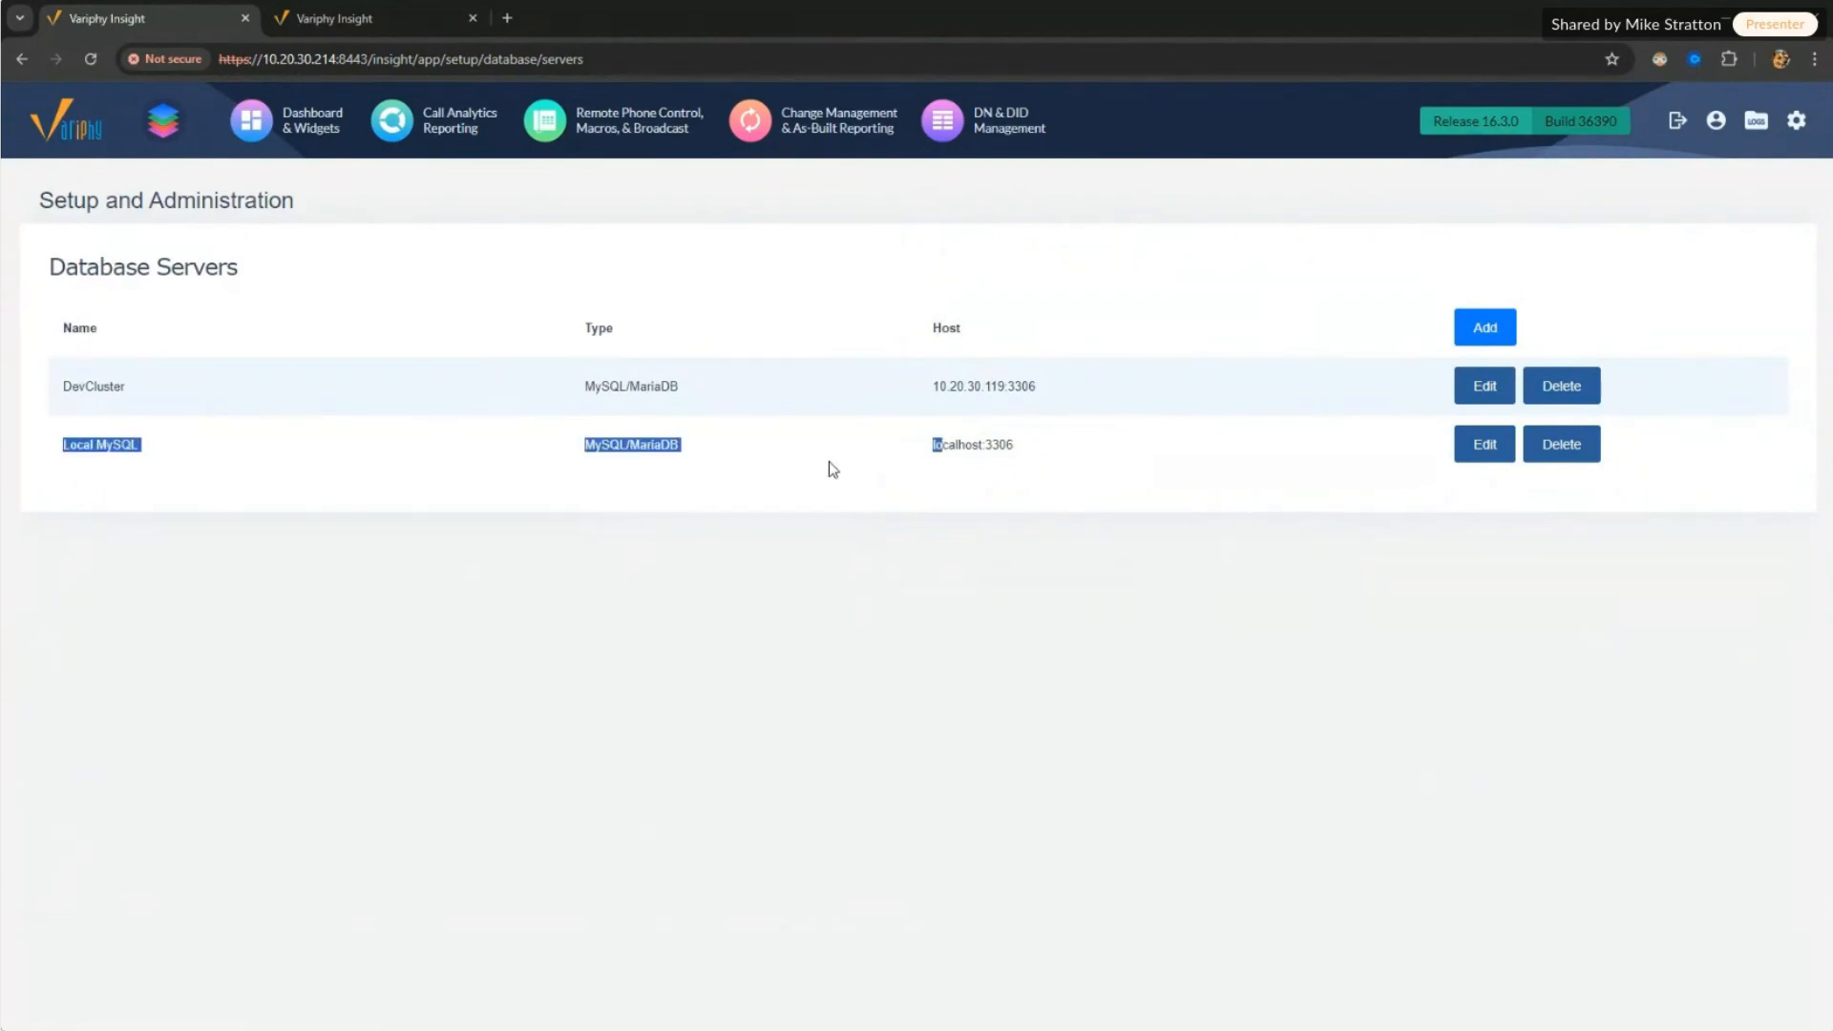
key("alt+Tab")
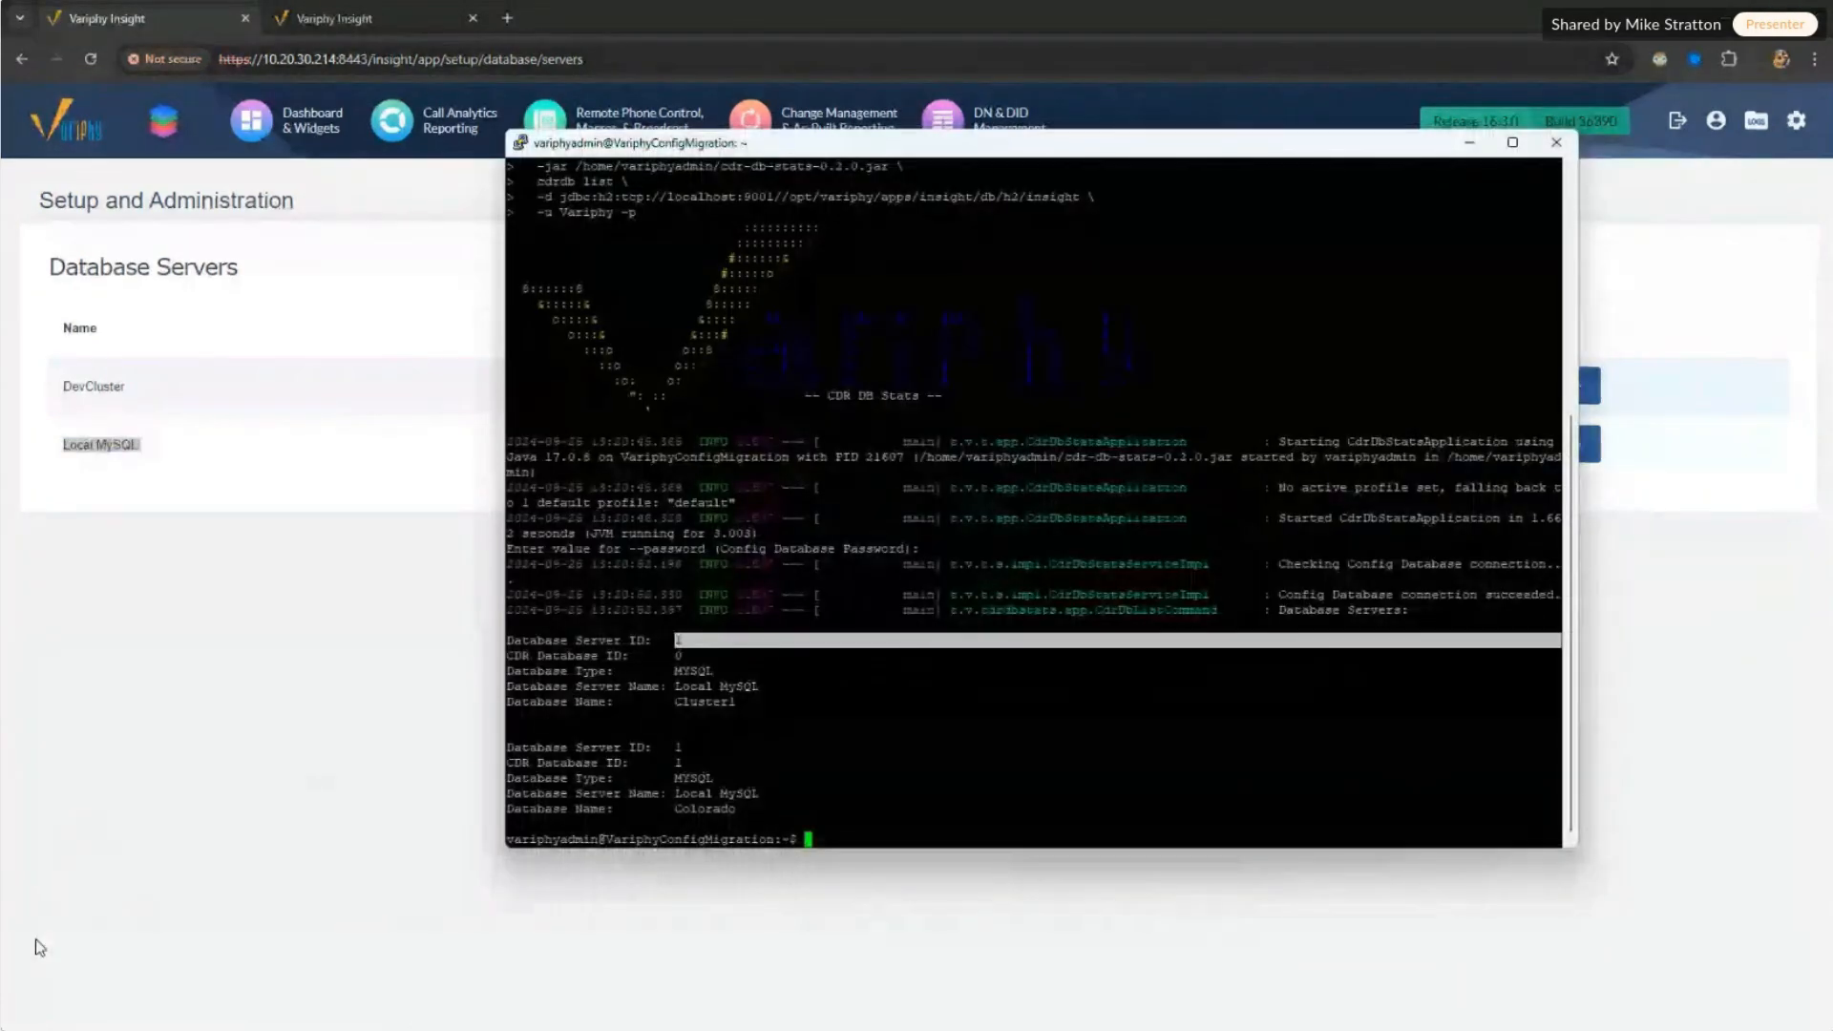
Step: Point out the Colorado database name, server ID 1 and CDR database IDs 0 and 1
left_click(677, 647)
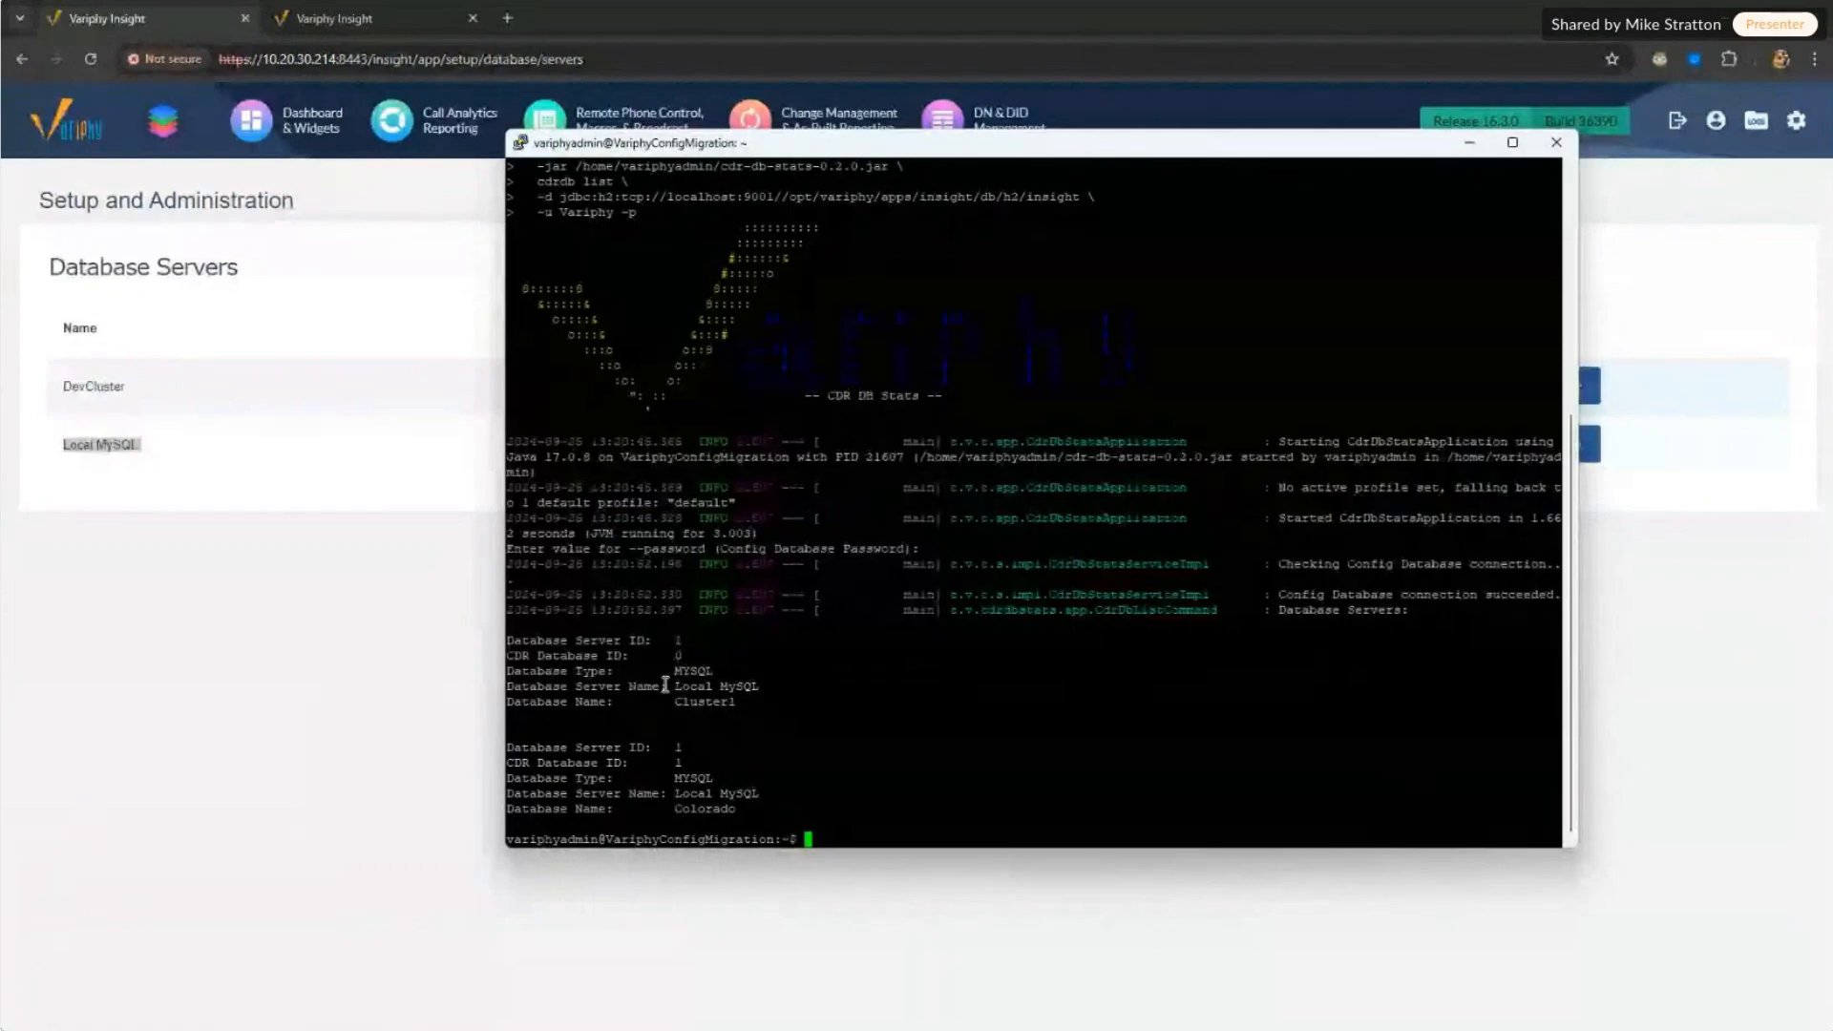
left_click_drag(674, 809, 772, 808)
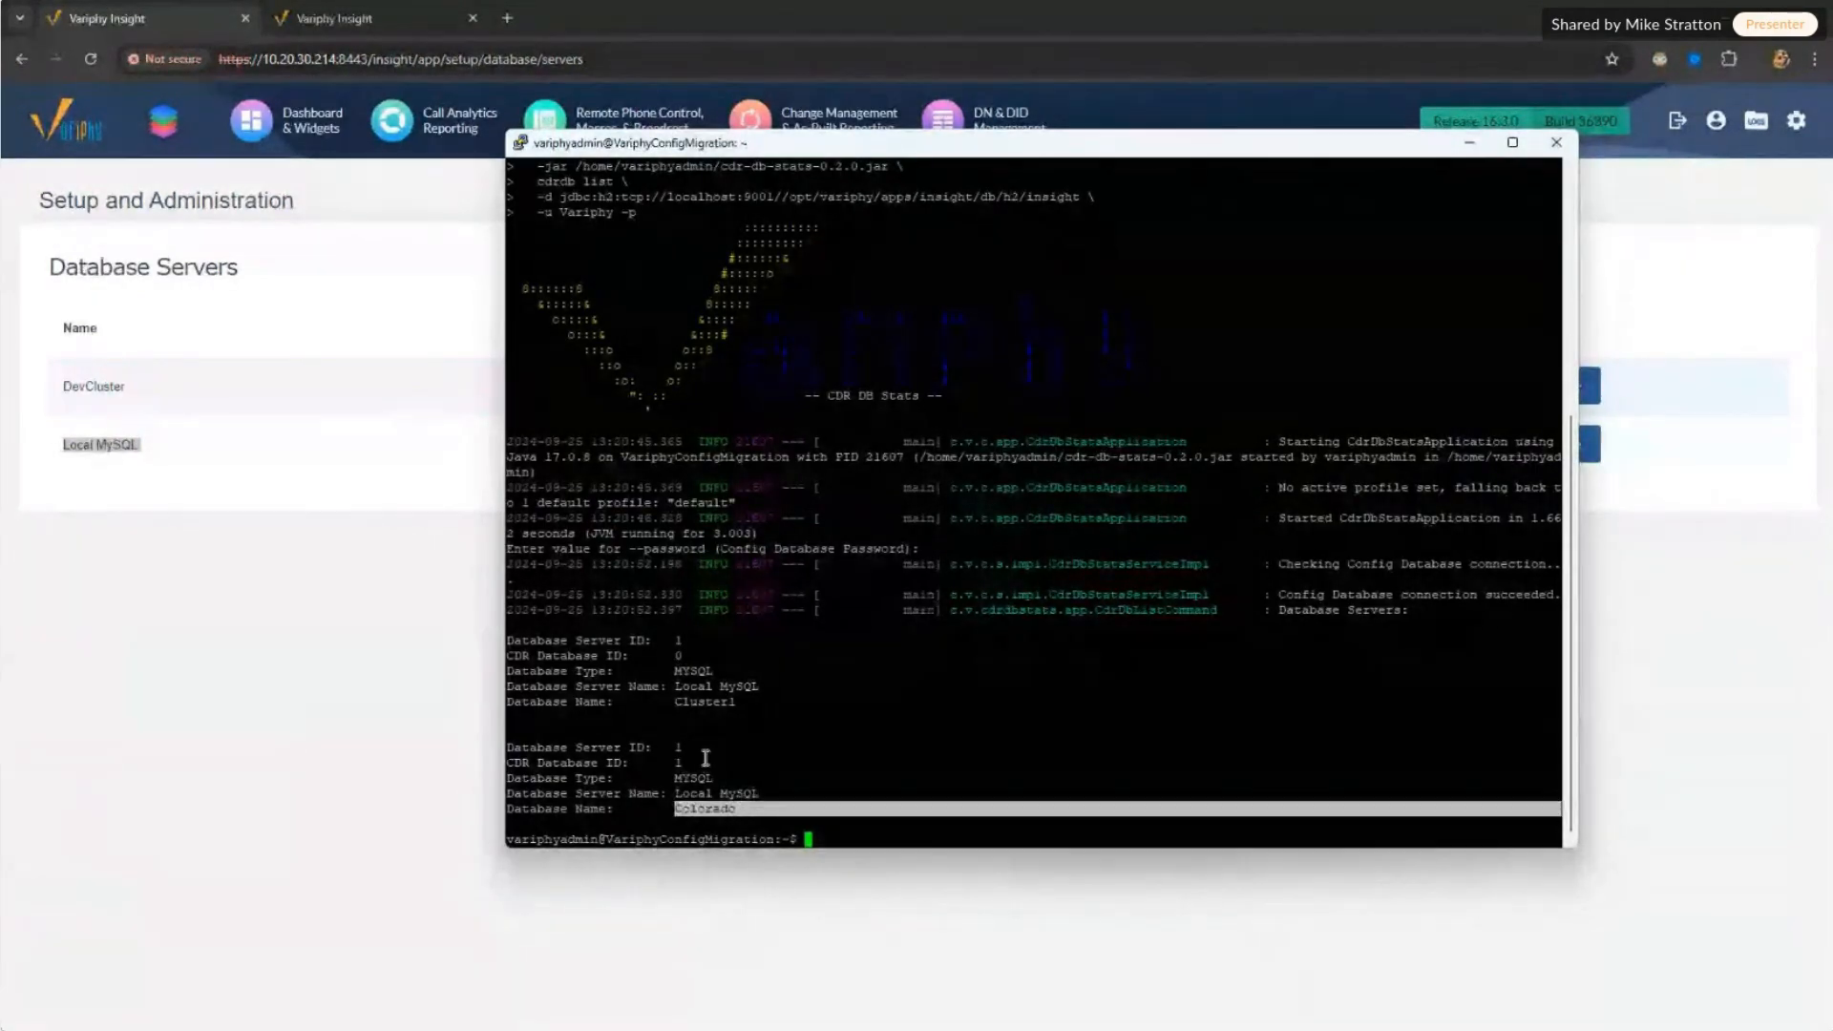
left_click_drag(667, 747, 695, 746)
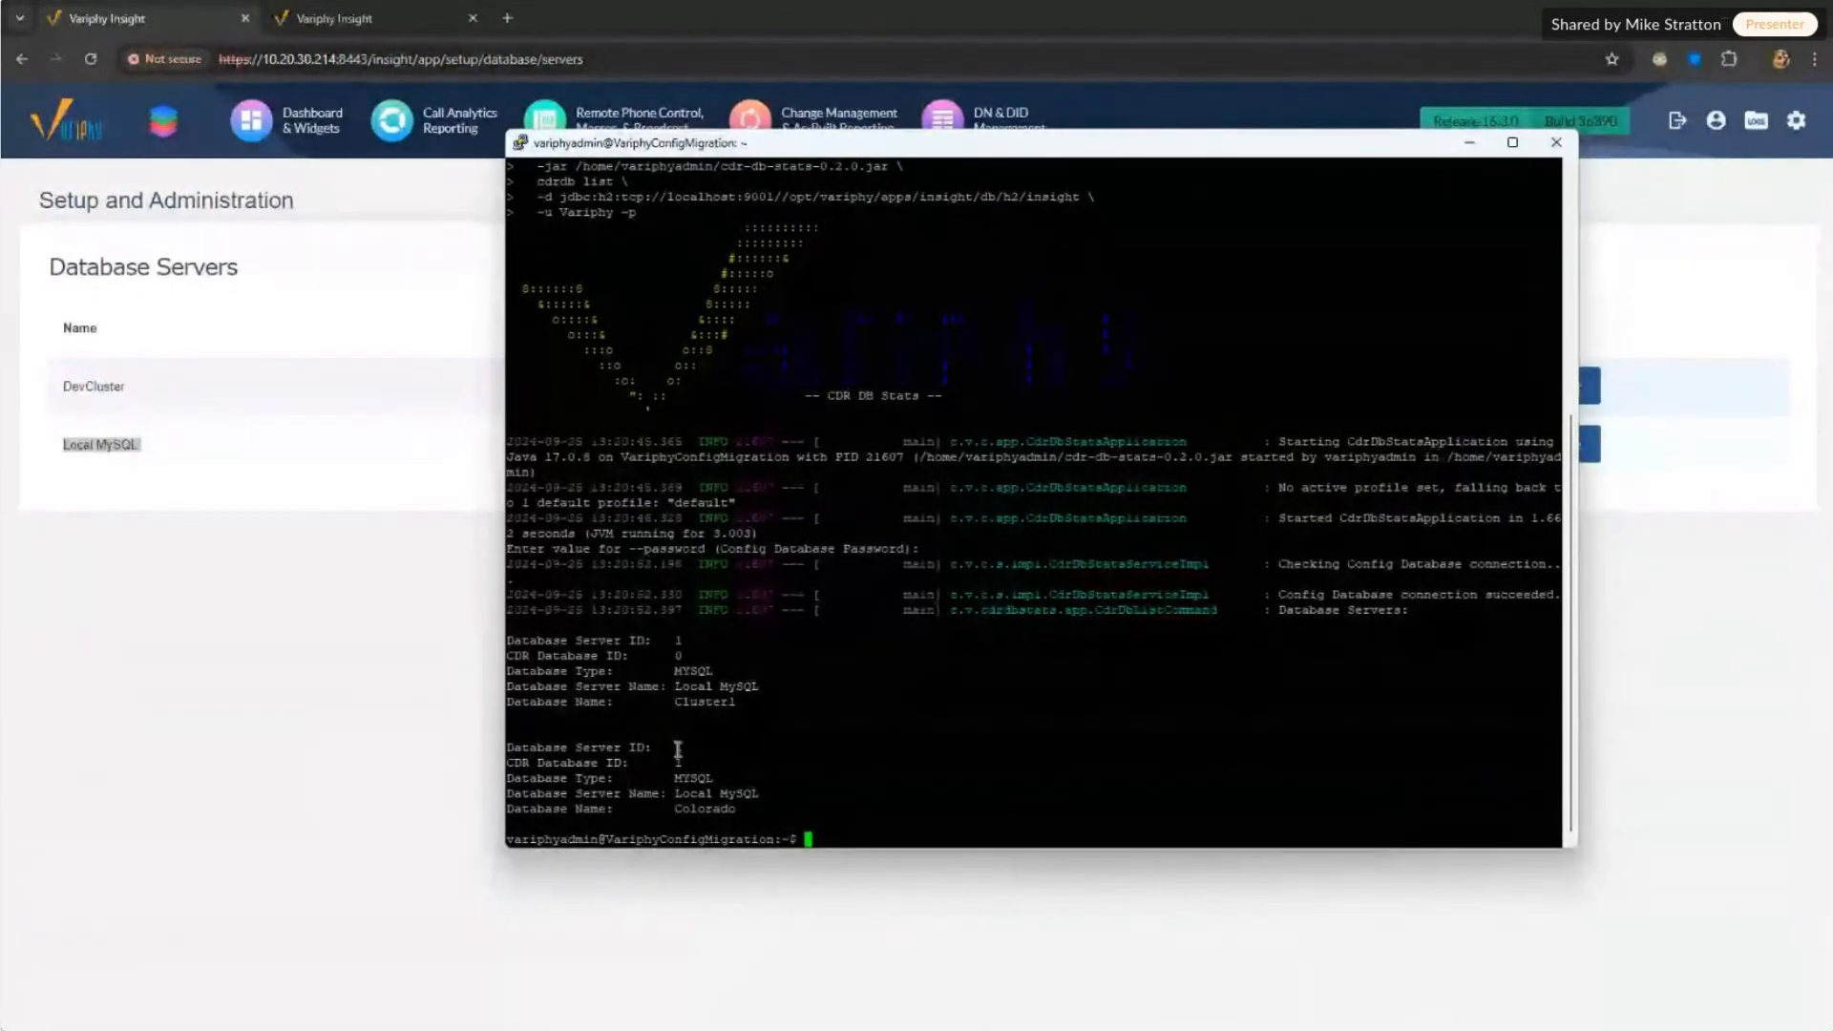
double_click(678, 746)
left_click_drag(670, 656, 688, 660)
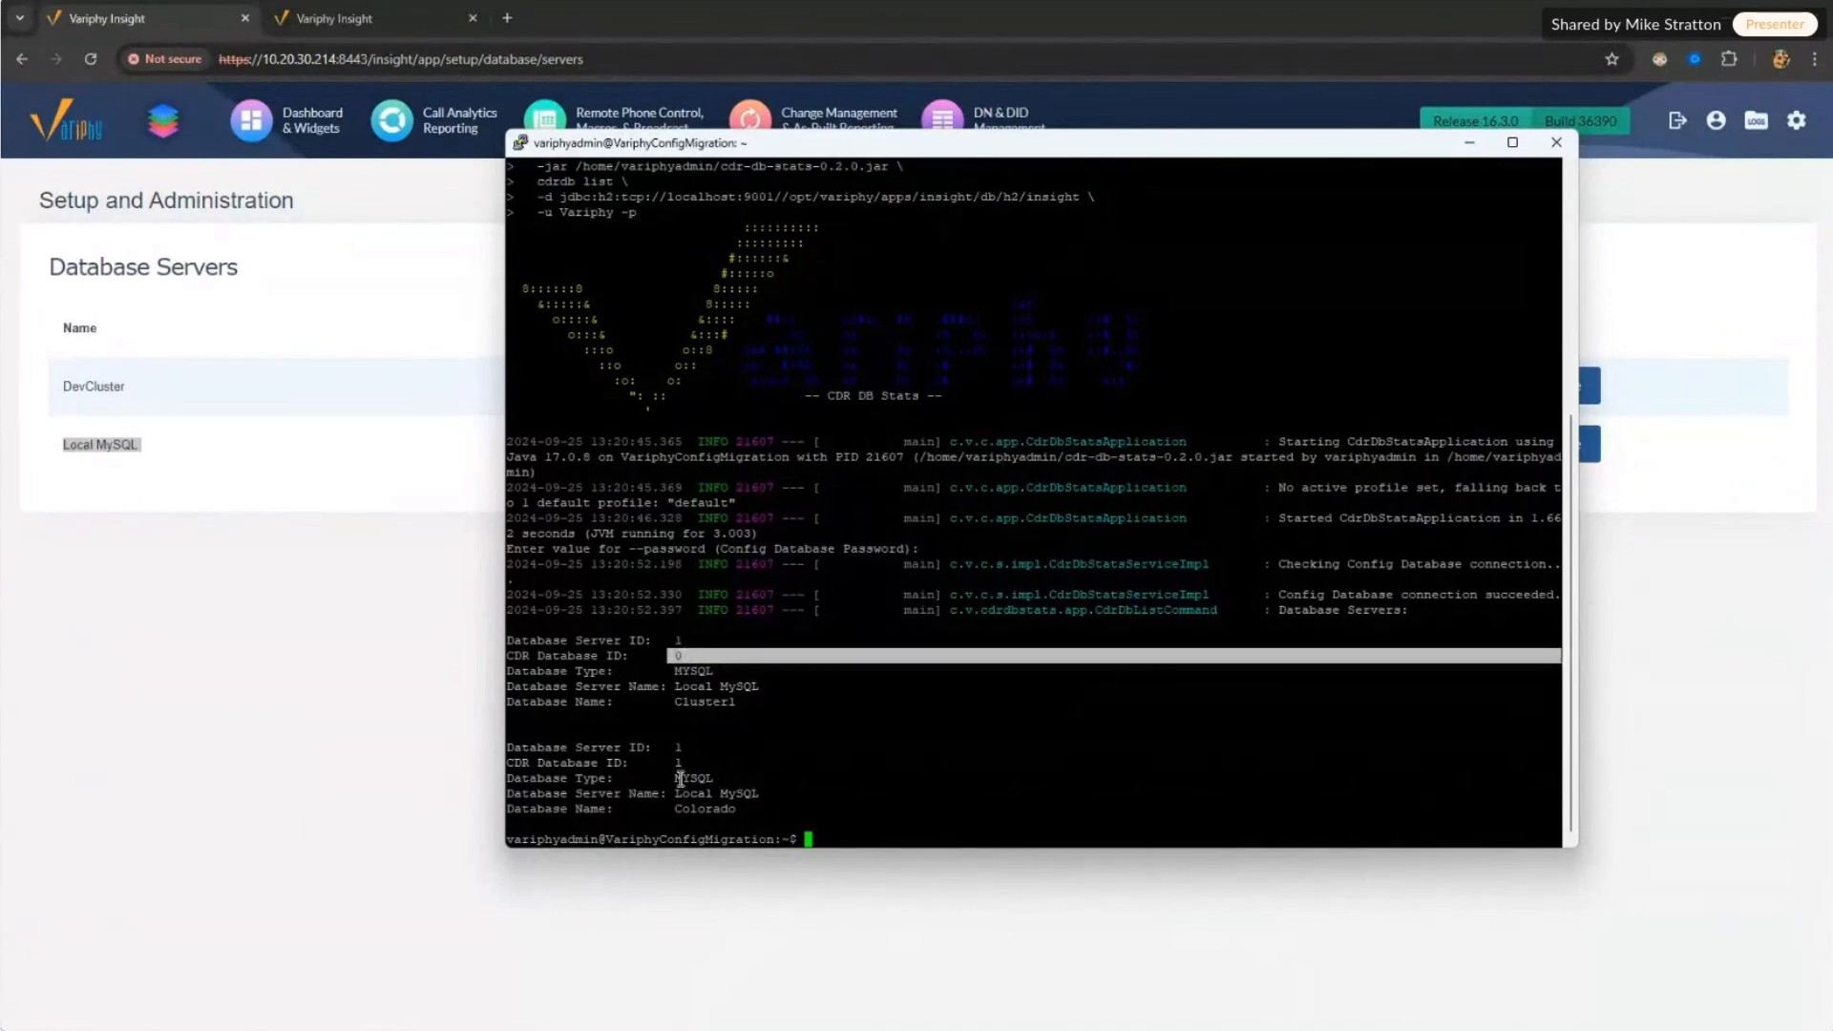
left_click_drag(670, 763, 689, 769)
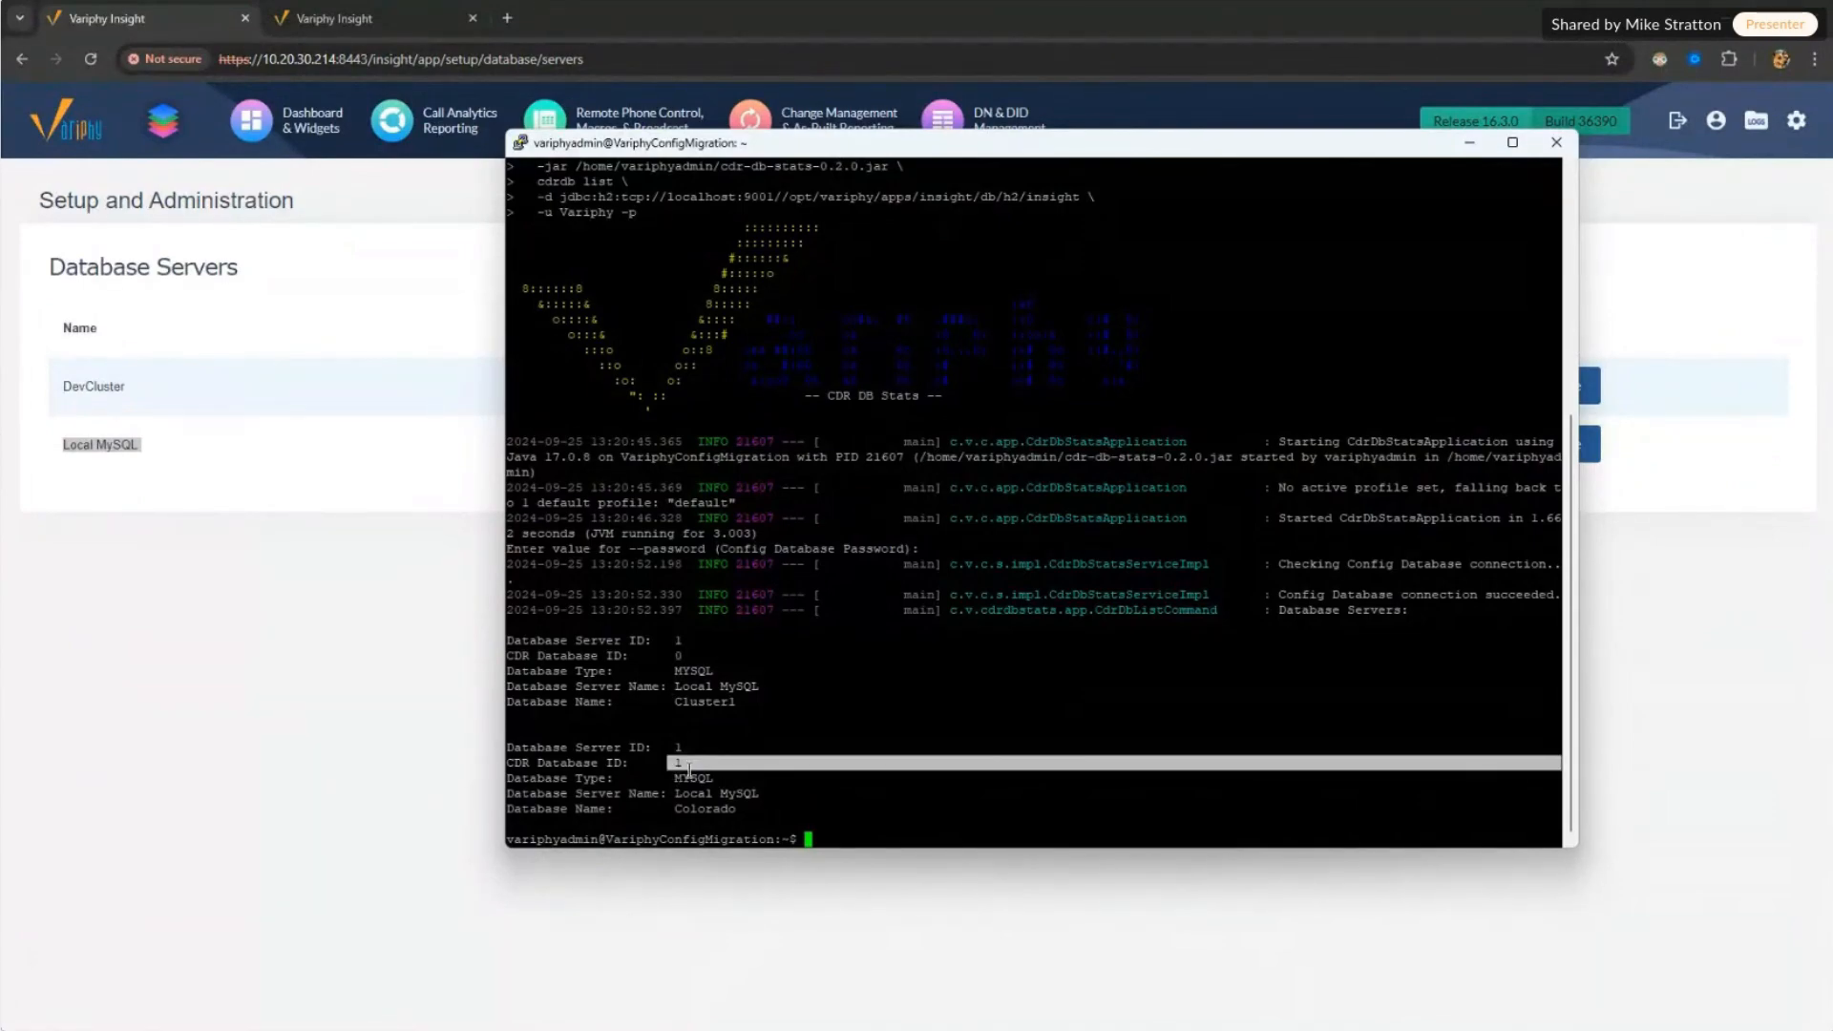
Step: Re-highlight the server ID and both database entries, then clear the prompt with Ctrl+C
left_click_drag(670, 639, 682, 645)
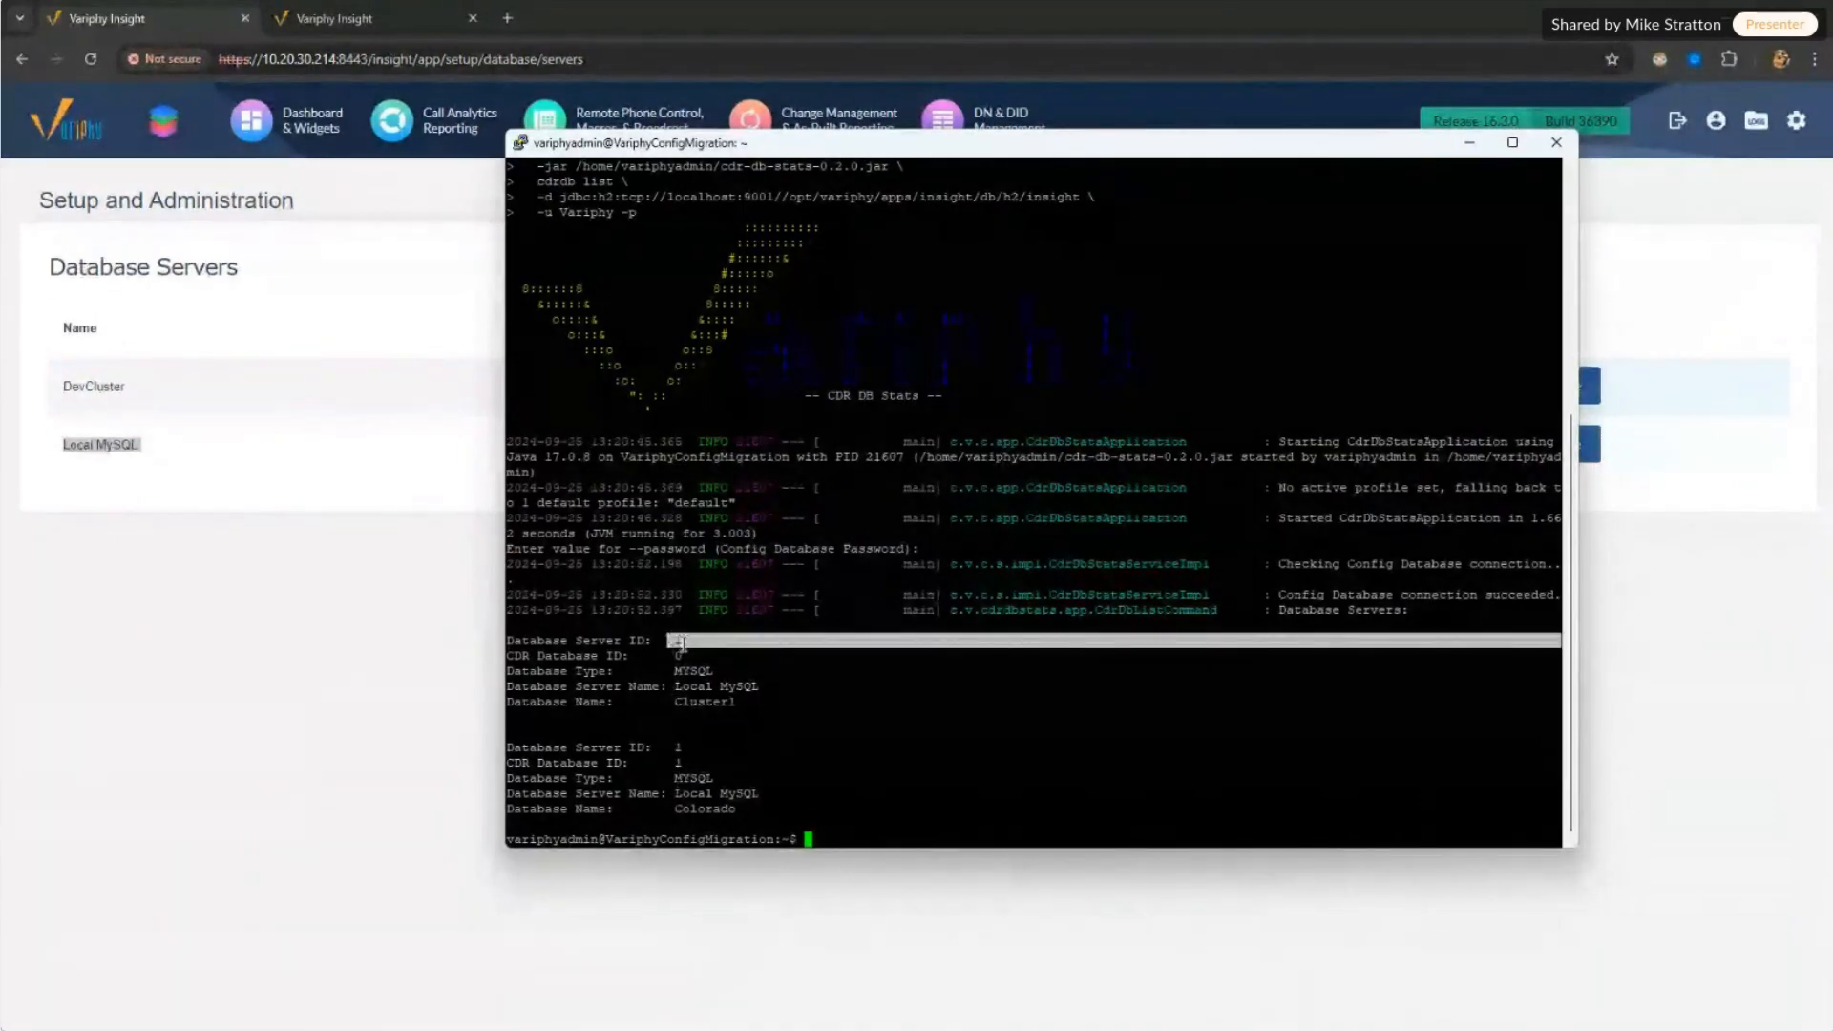
left_click_drag(526, 640, 693, 642)
left_click(552, 661)
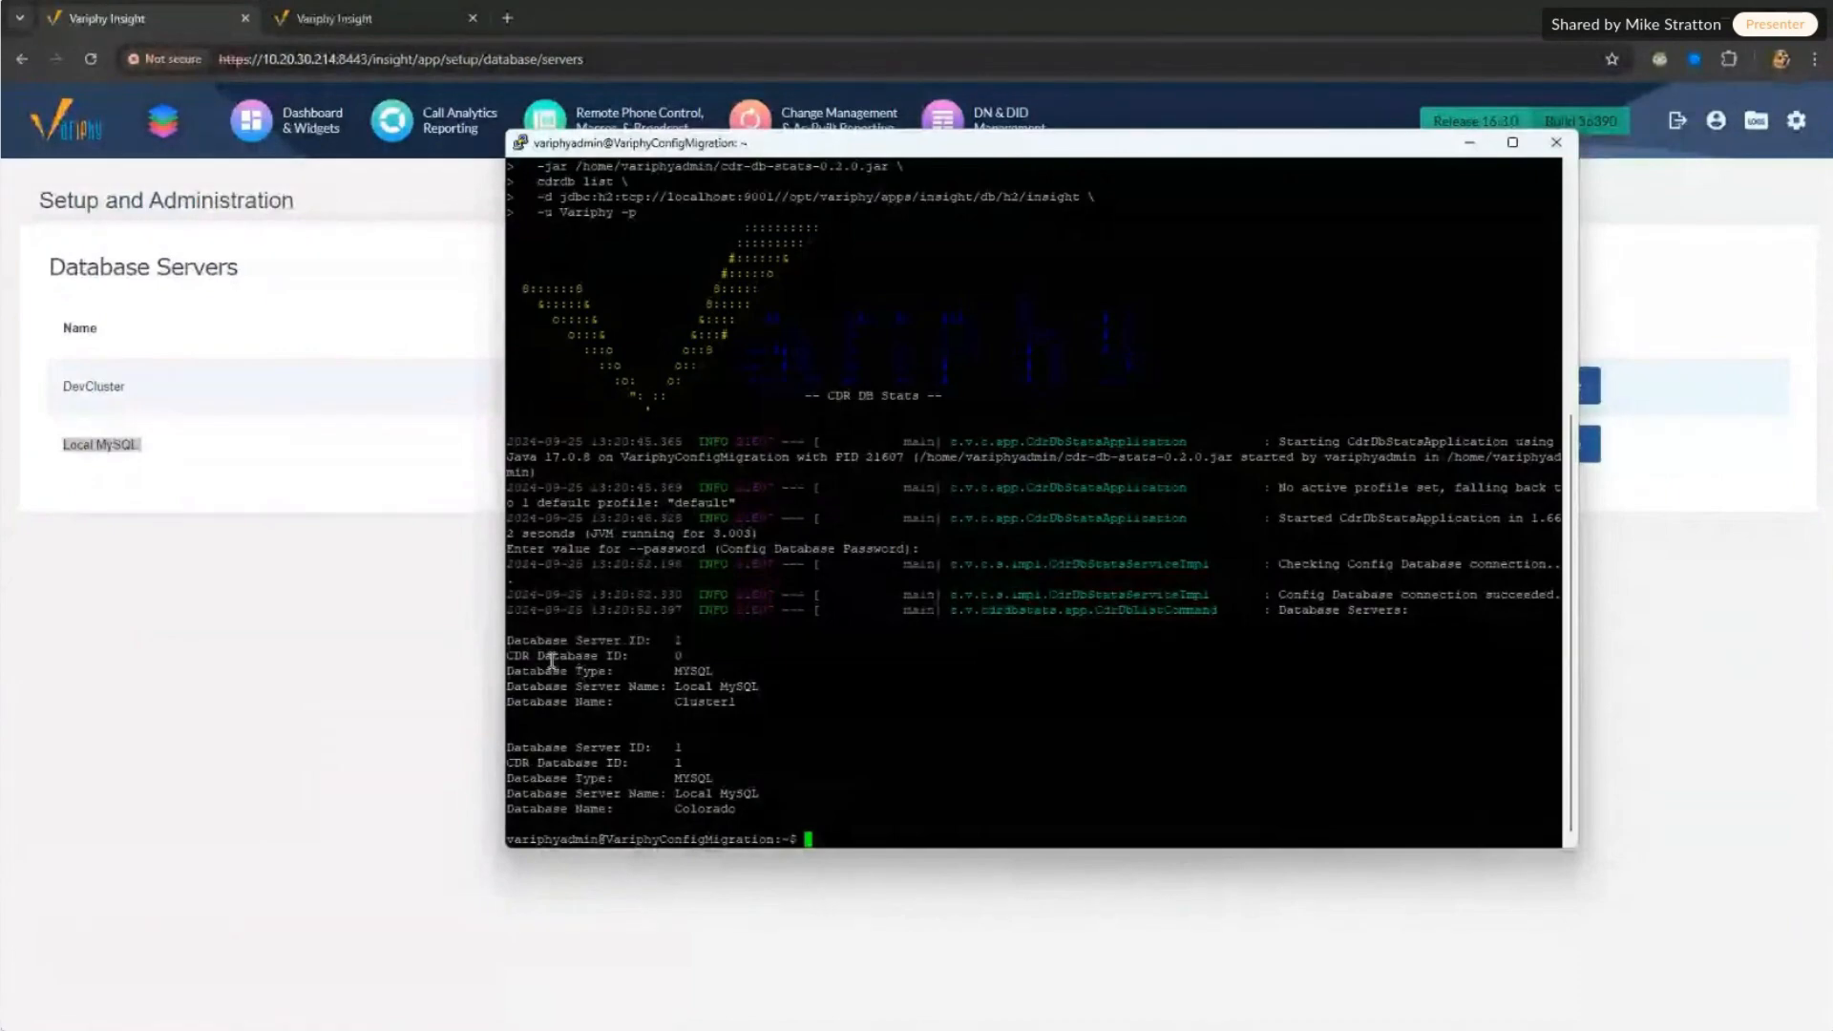
left_click_drag(552, 662, 677, 655)
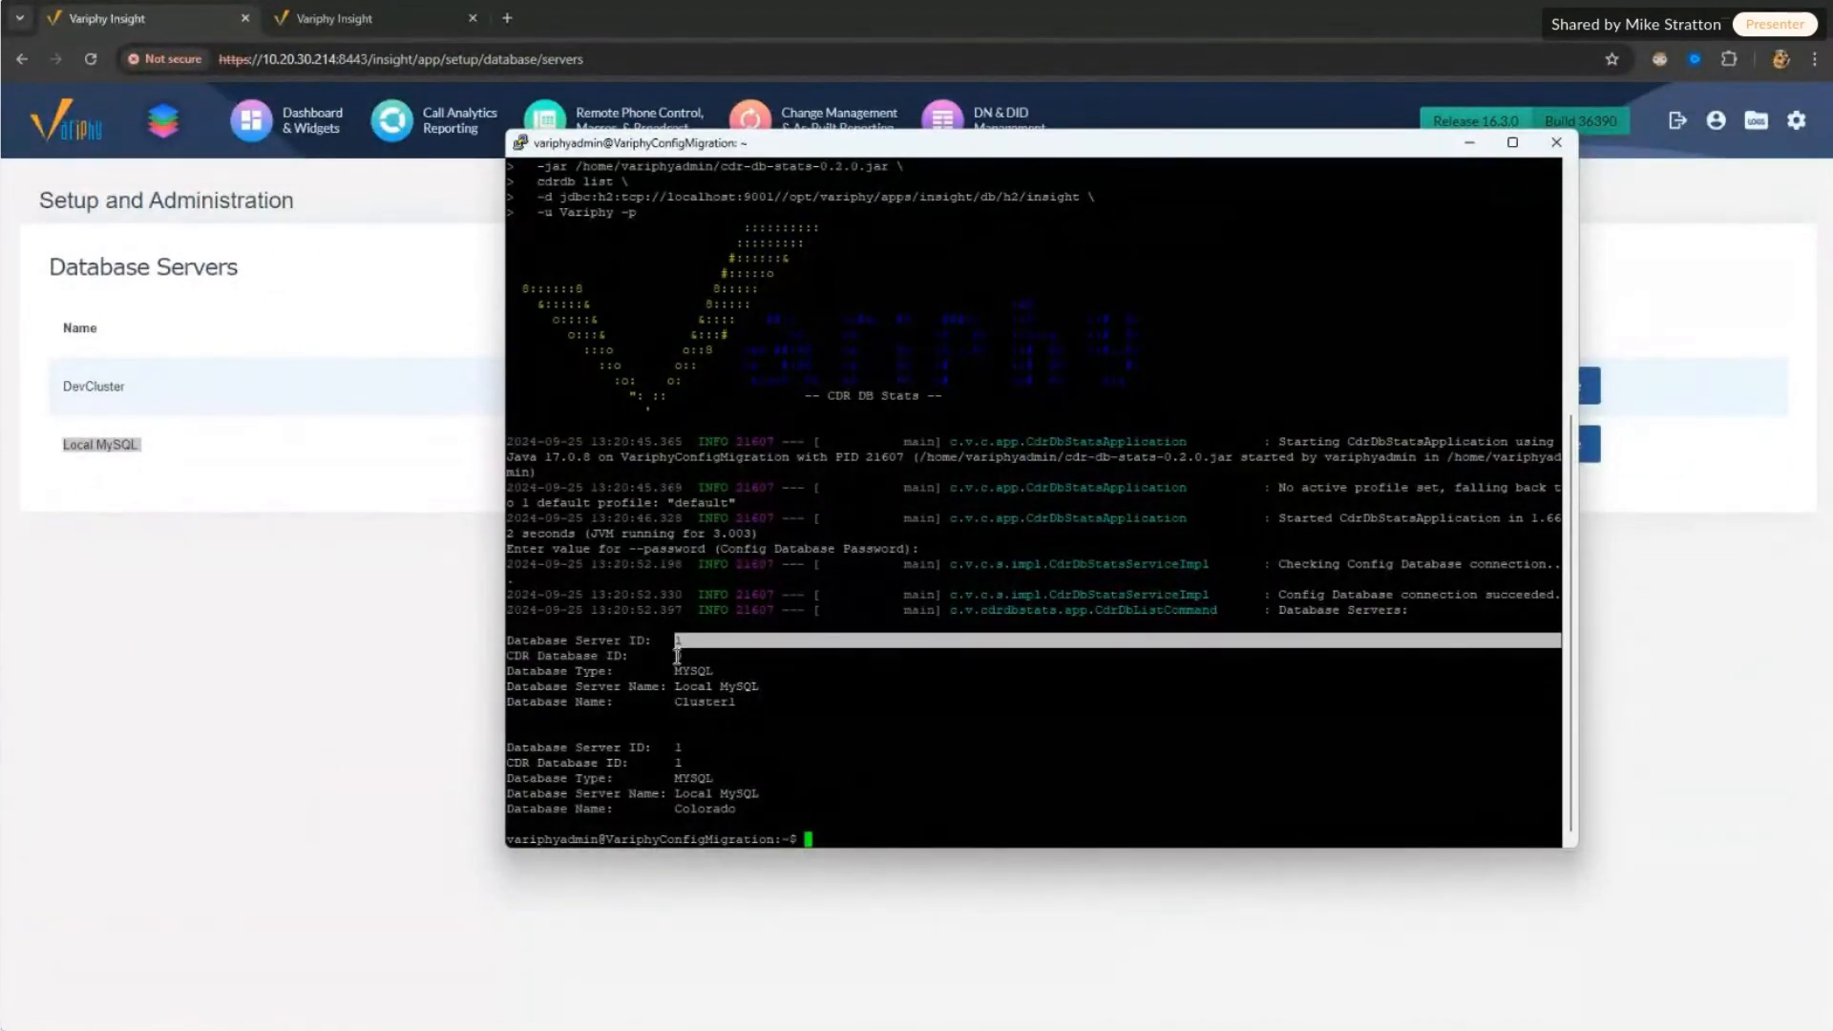
left_click_drag(630, 762, 694, 762)
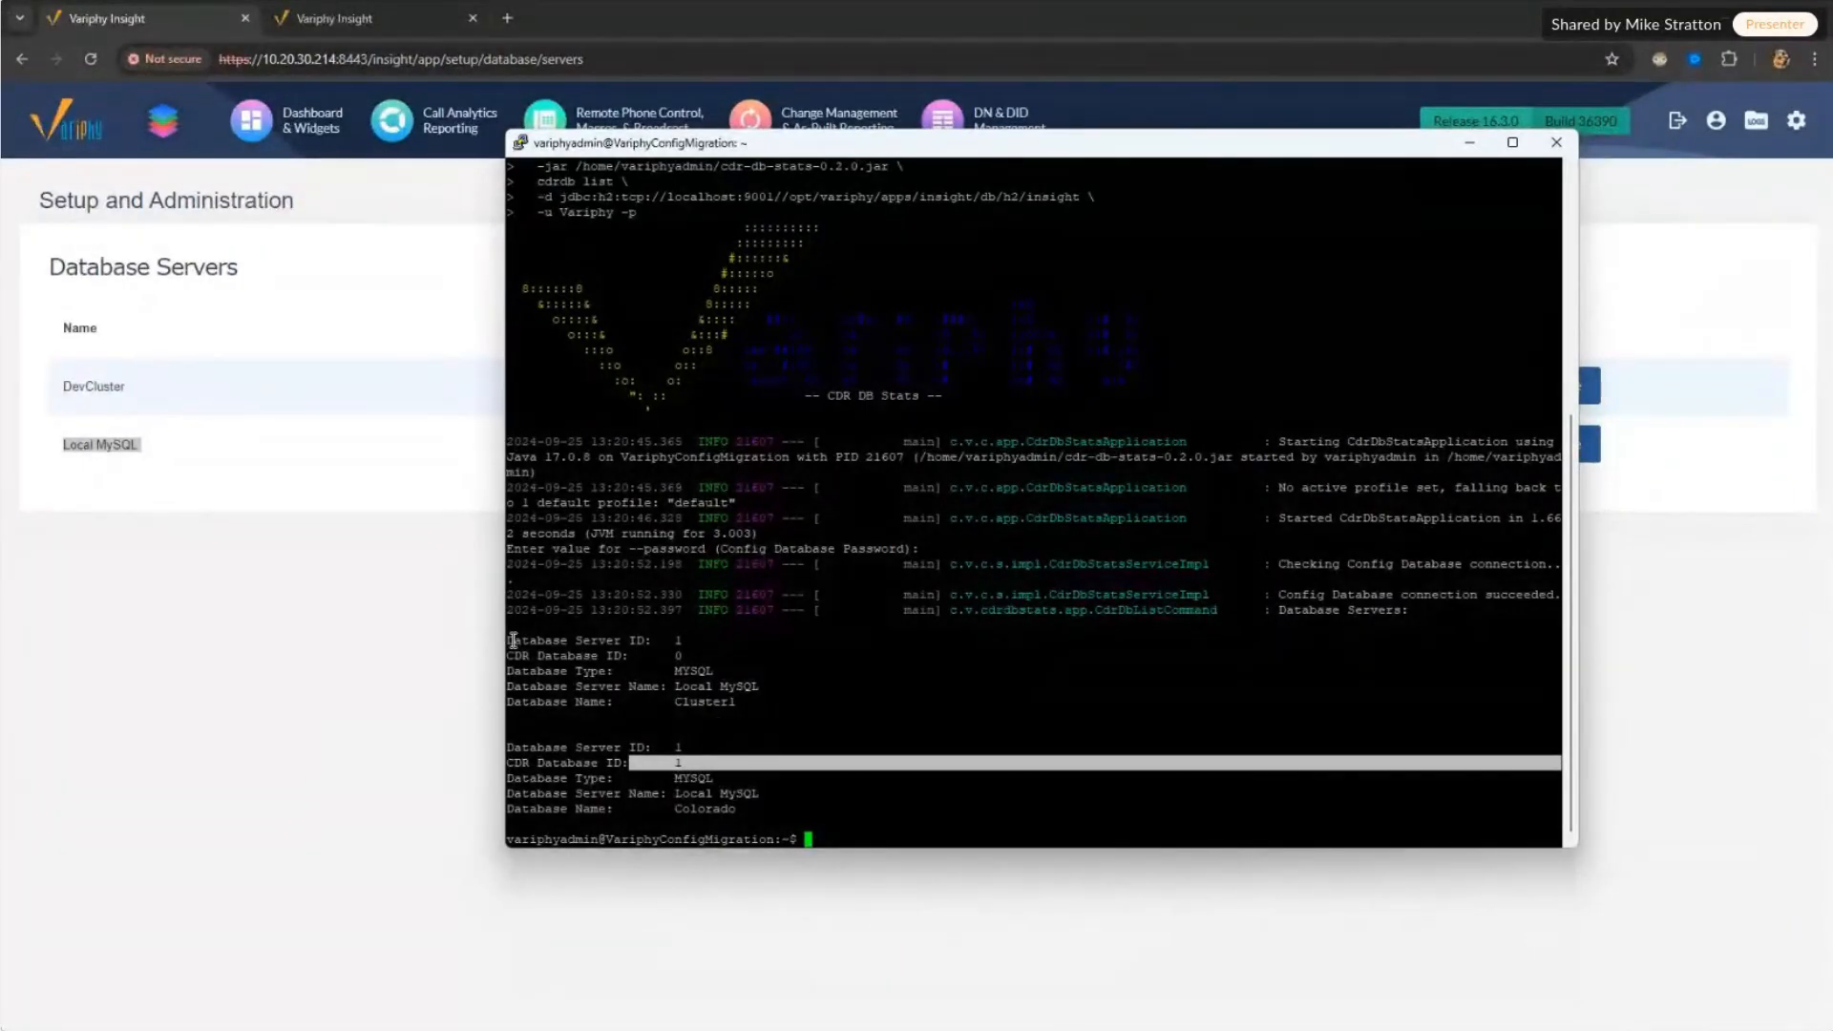
left_click_drag(509, 635, 687, 710)
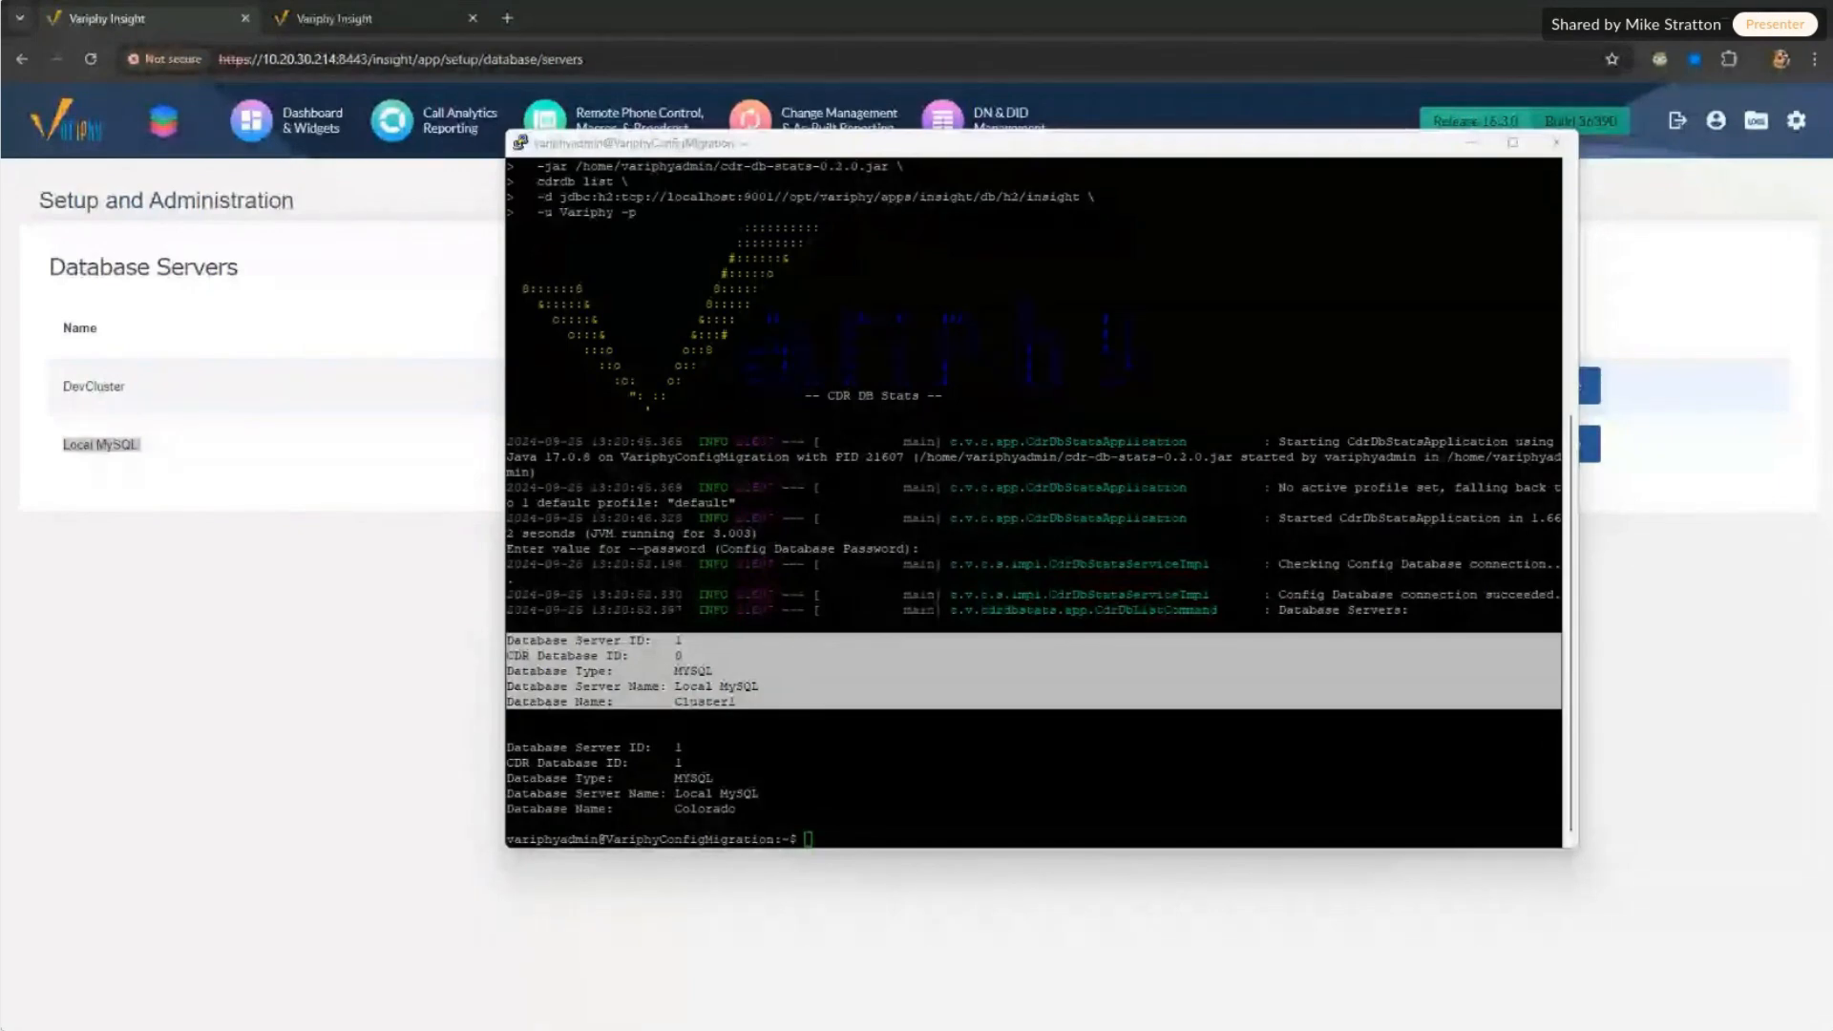
key("ctrl+c")
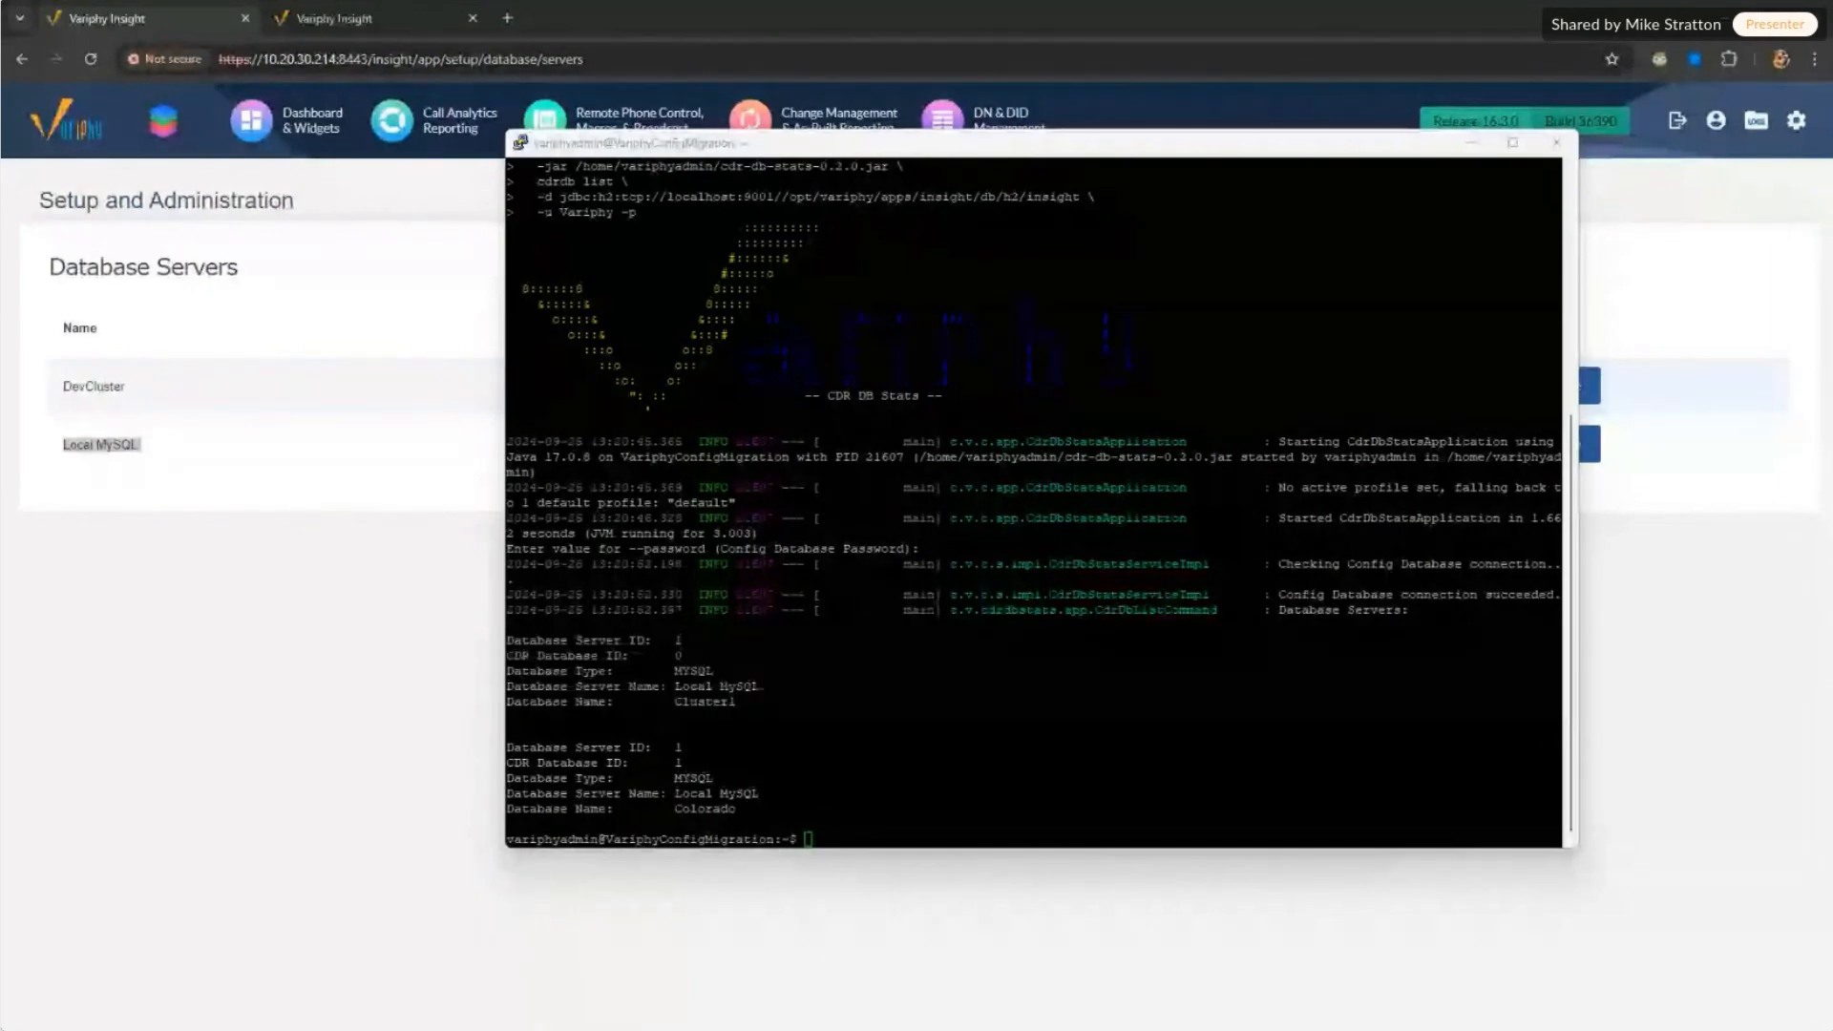
left_click(1229, 796)
Step: Paste the cdrdb extract command and point out its java path, tool jar and cluster1 cdr output folder
key("Return")
key("Return")
key("Return")
key("Return")
key("Return")
key("Return")
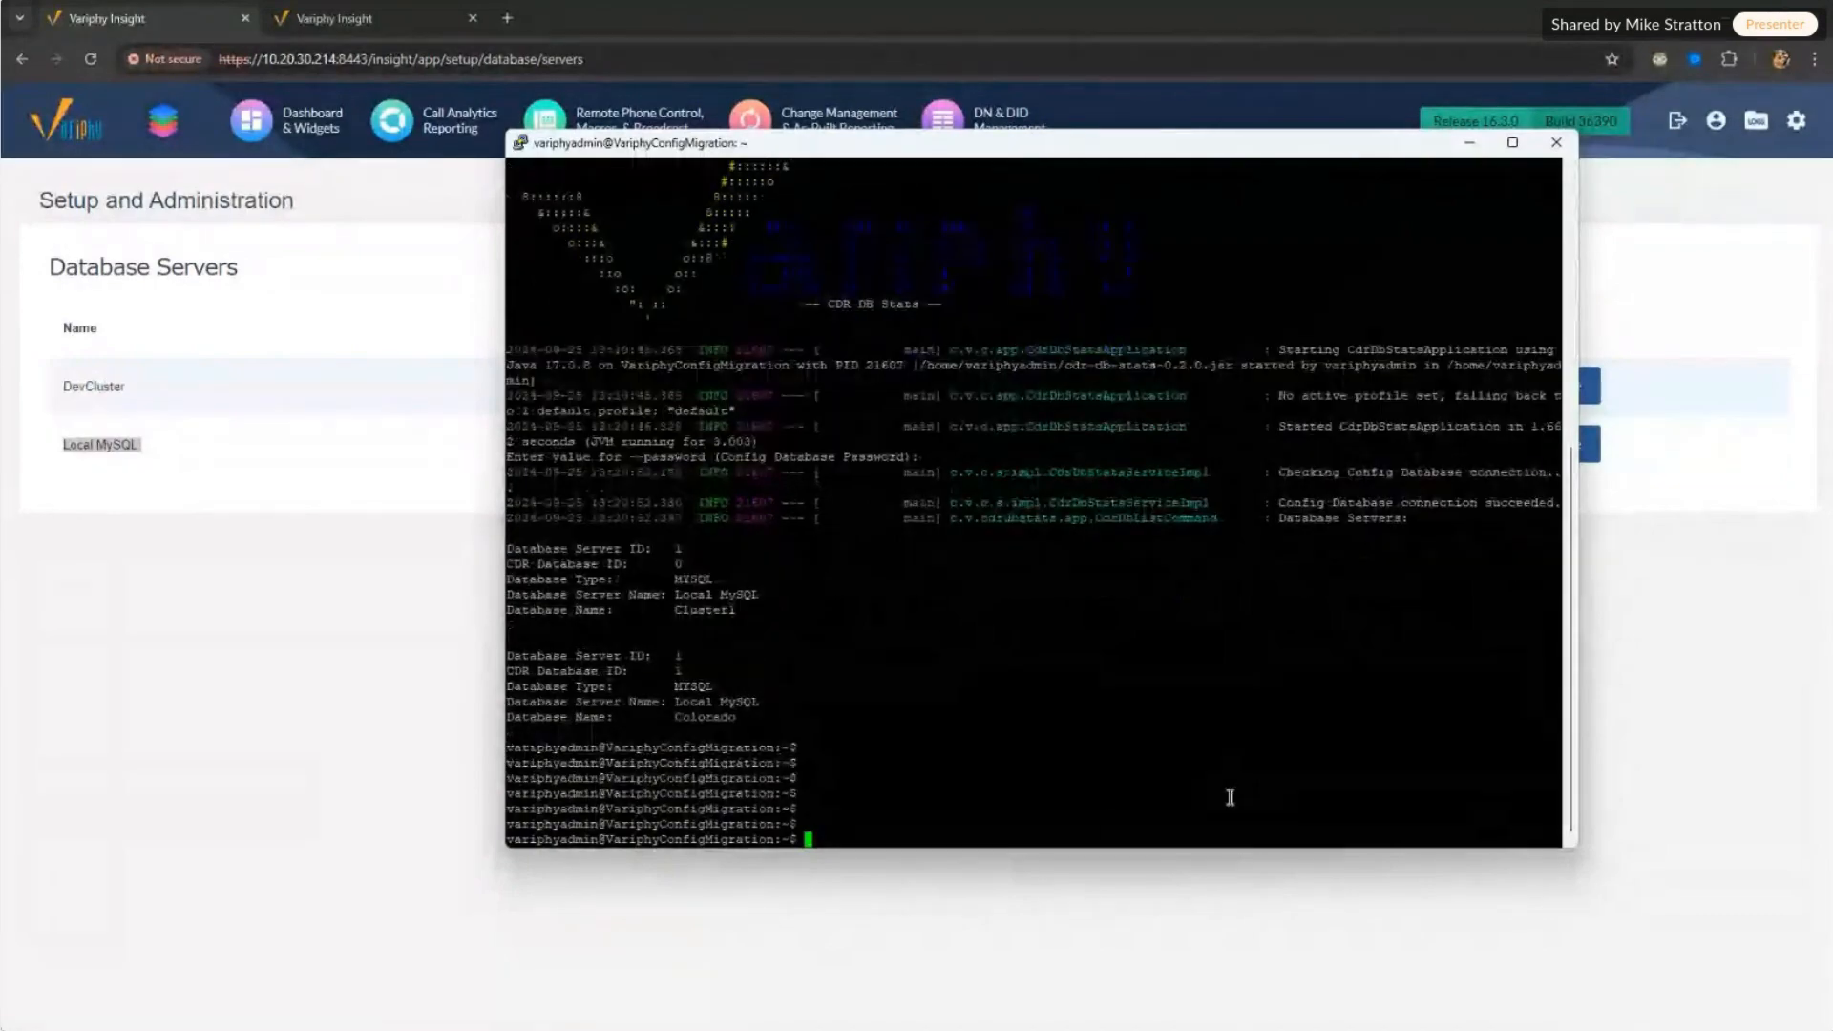
right_click(1114, 834)
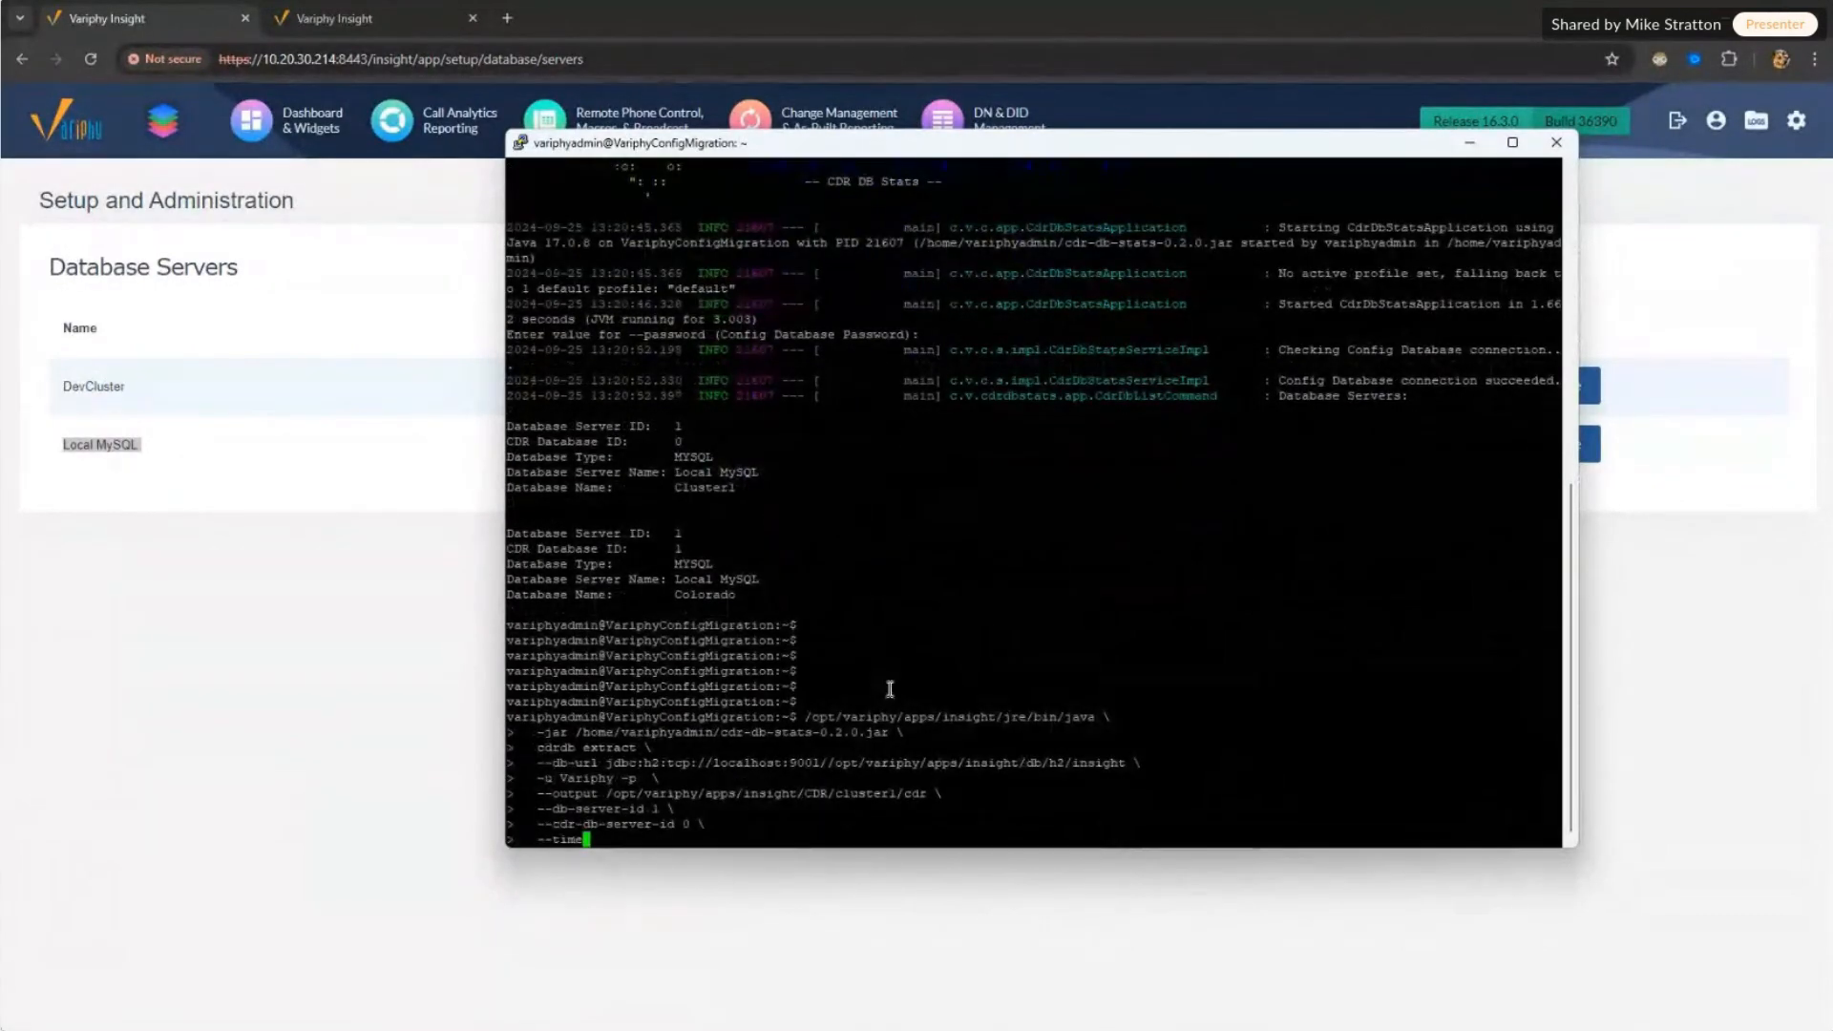
left_click_drag(807, 717, 1107, 720)
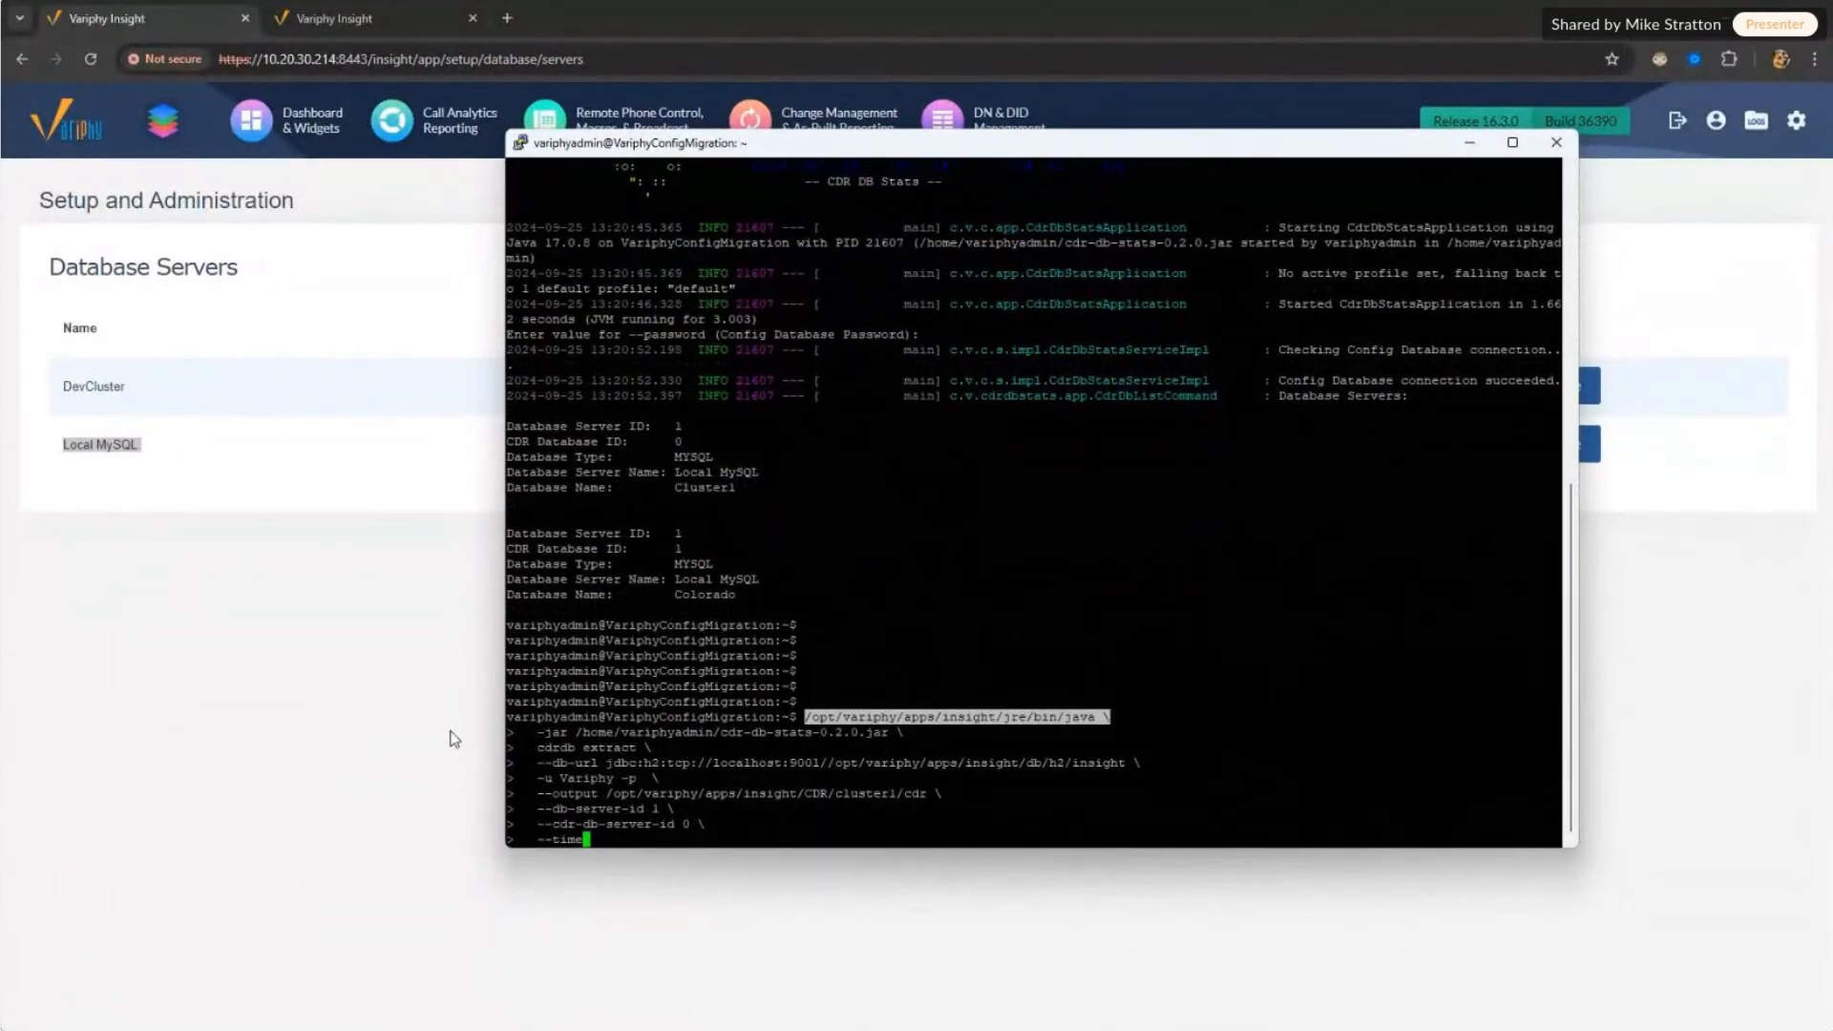
left_click_drag(531, 721, 853, 732)
left_click(888, 732)
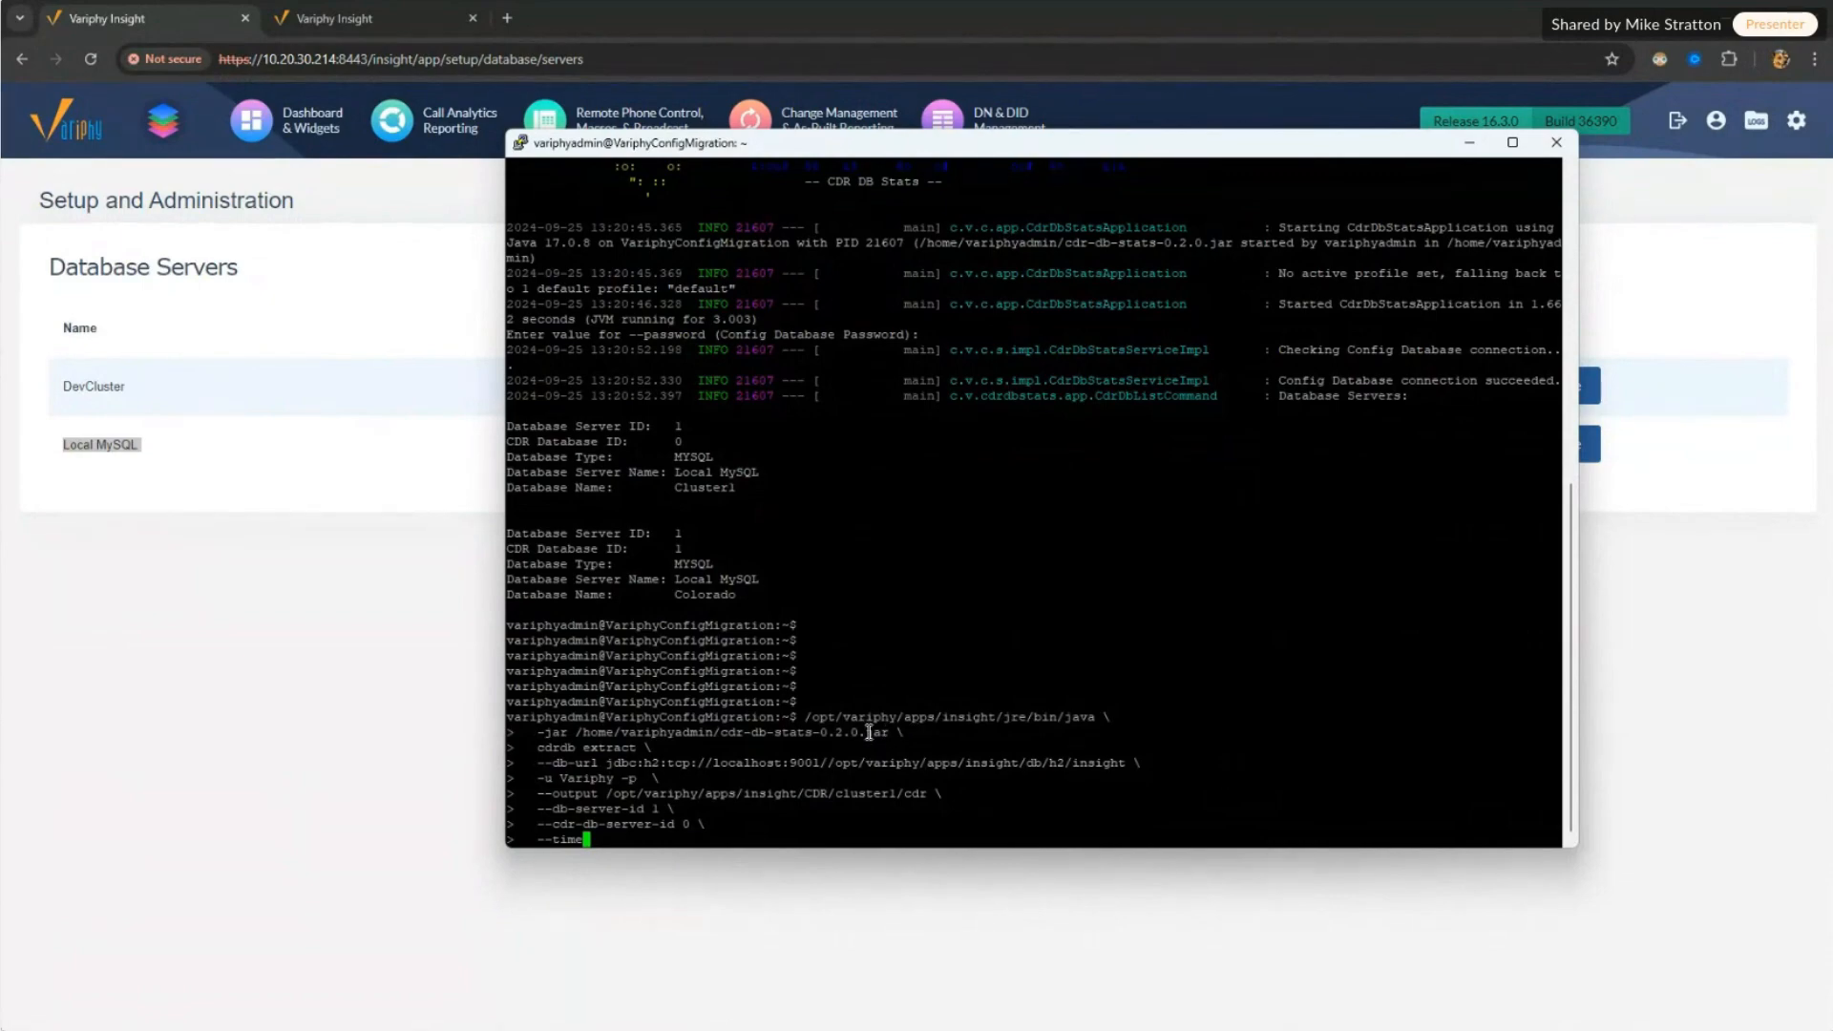
left_click_drag(541, 747, 668, 780)
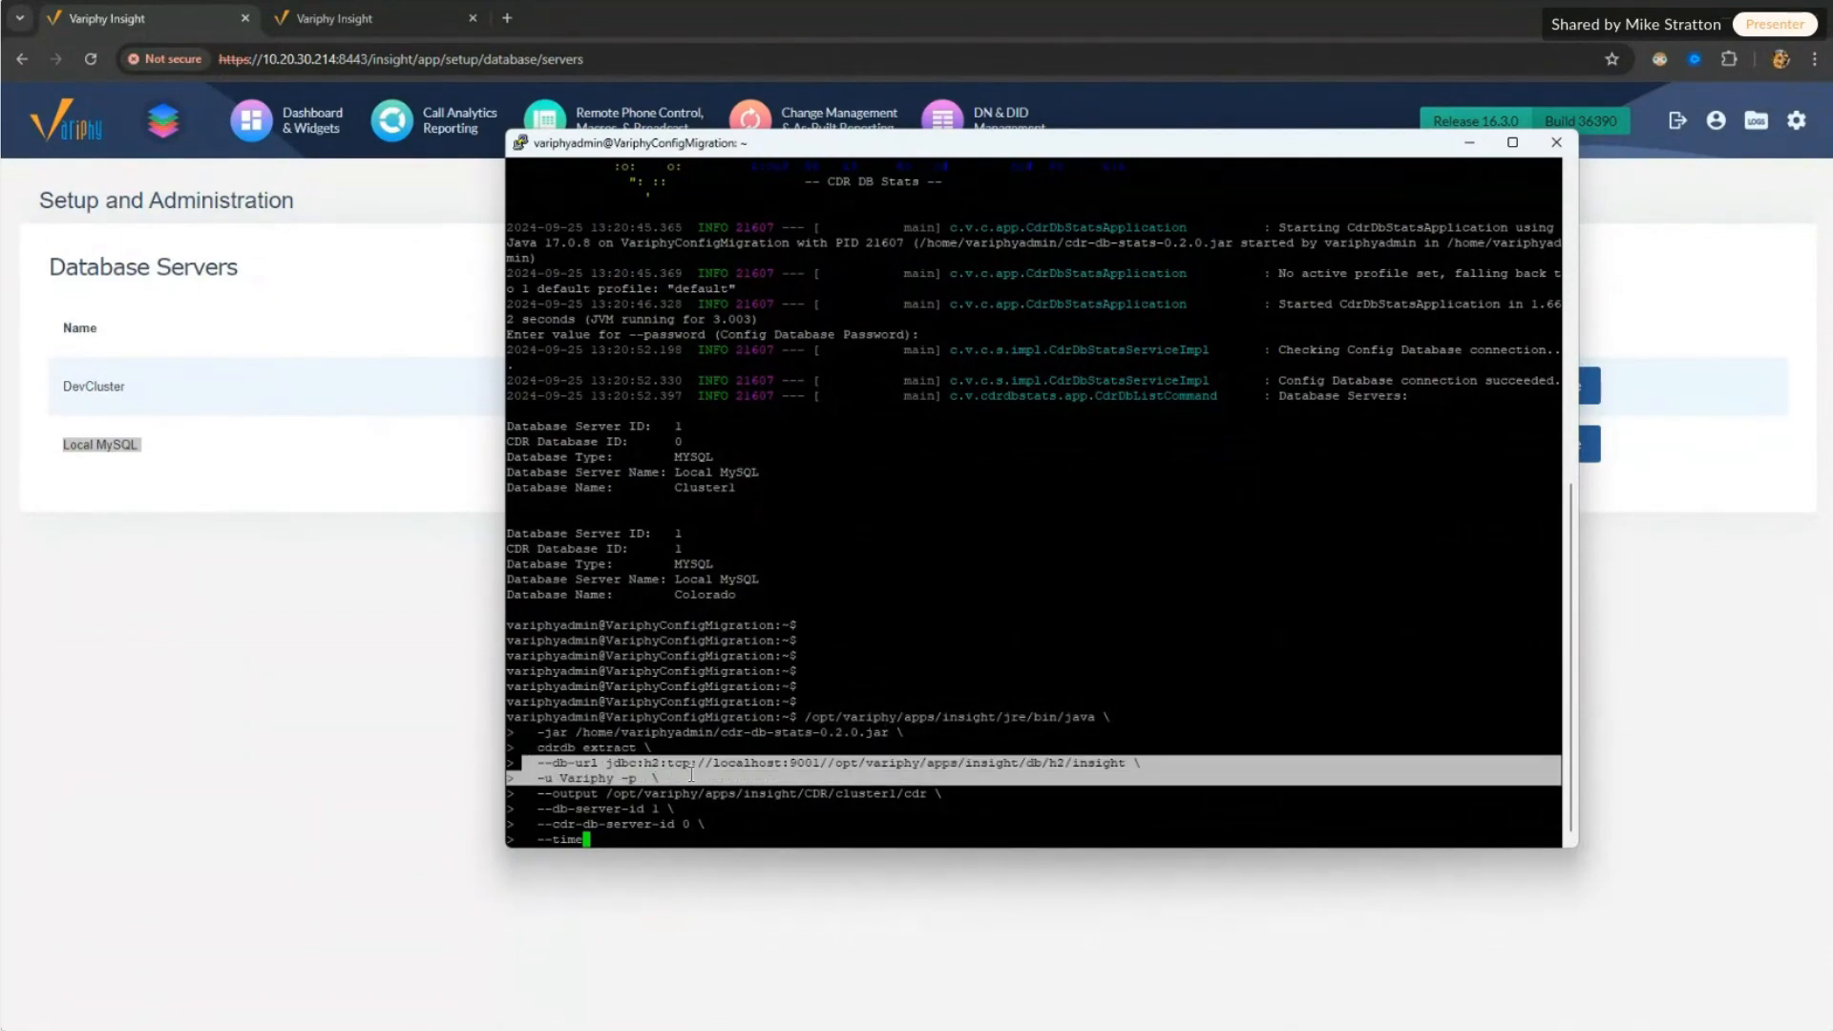
left_click_drag(540, 793, 935, 796)
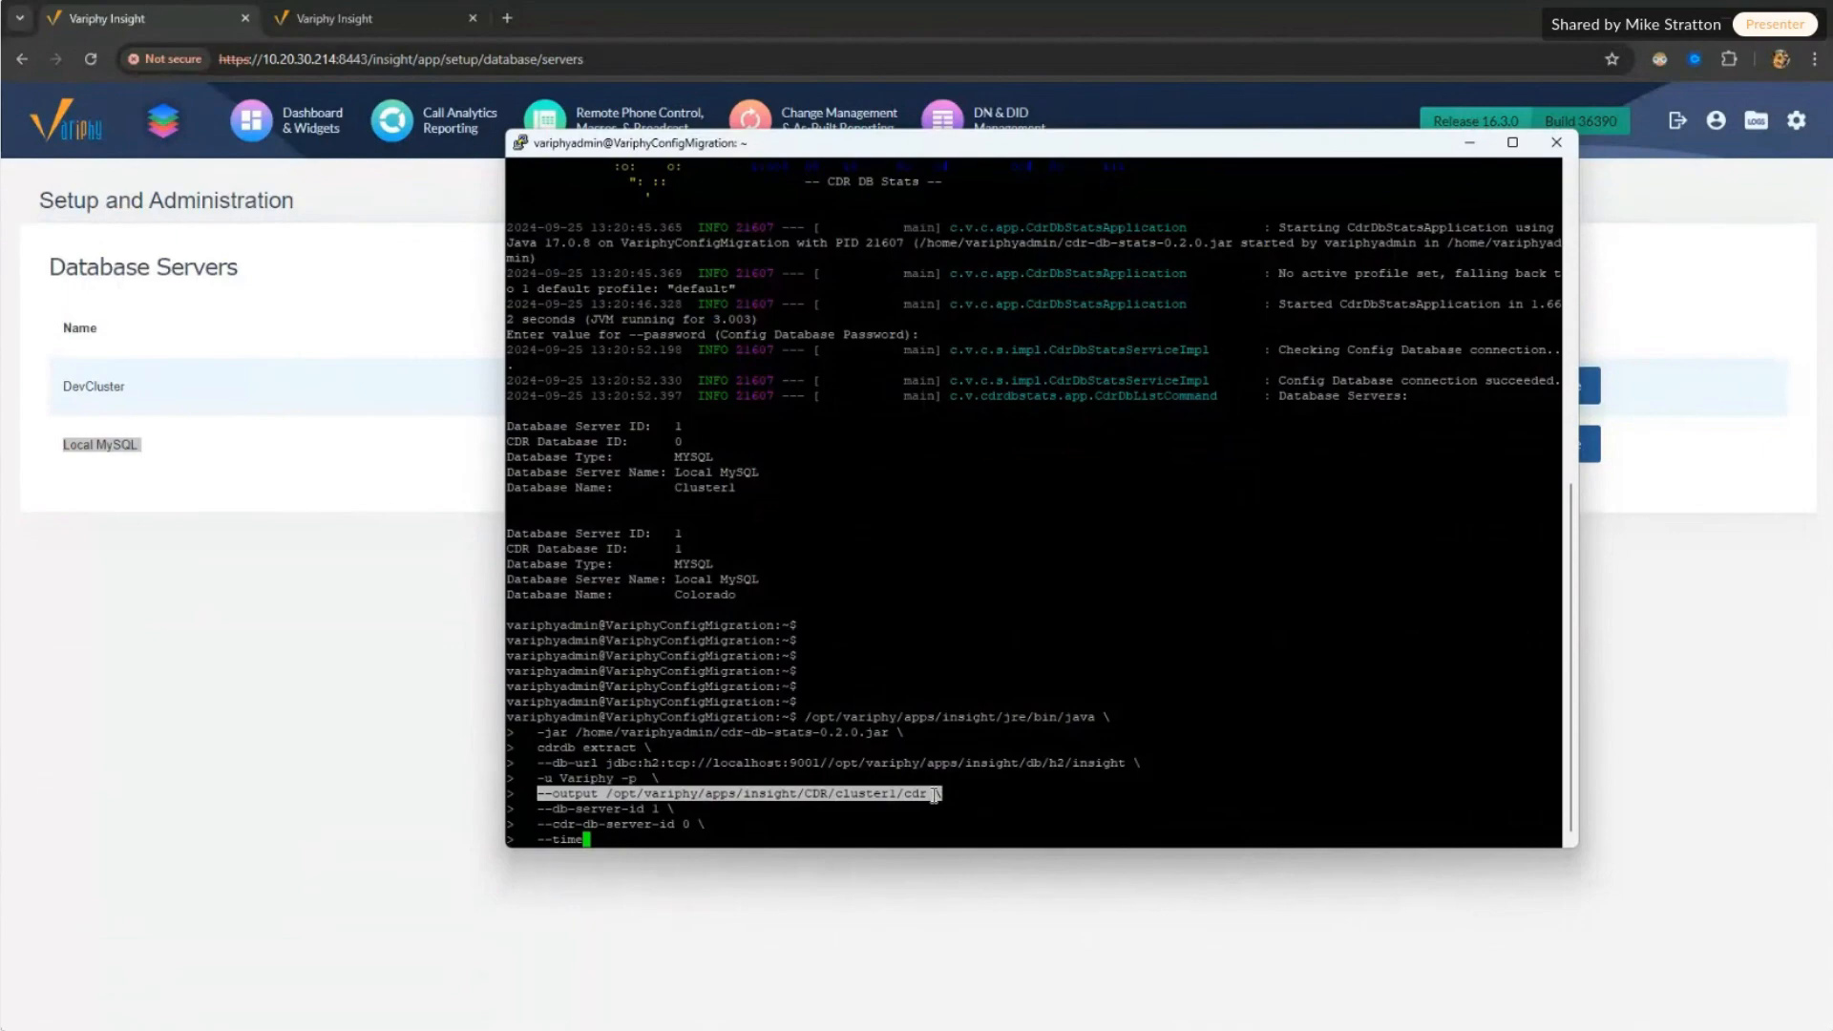
Step: Match db-server-id 1 and cdr-db-server-id 0 to Cluster1 in the database listing
left_click(673, 805)
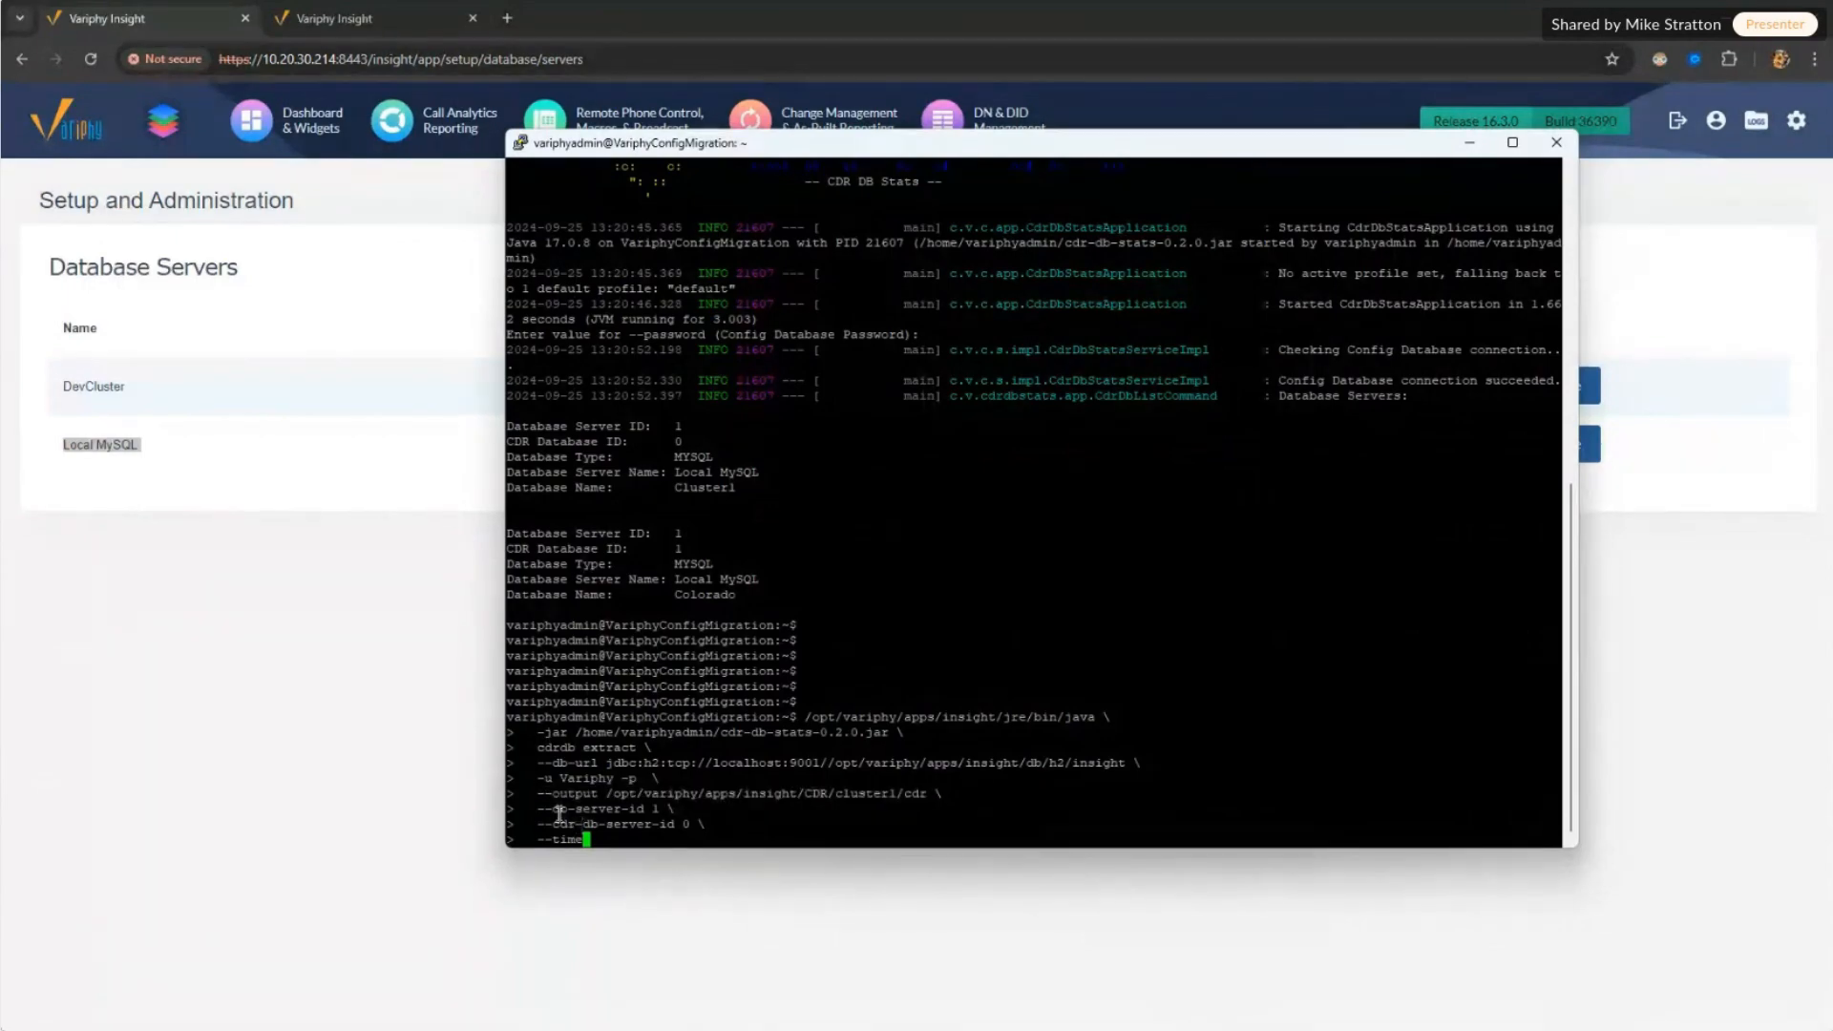
left_click_drag(554, 809, 676, 814)
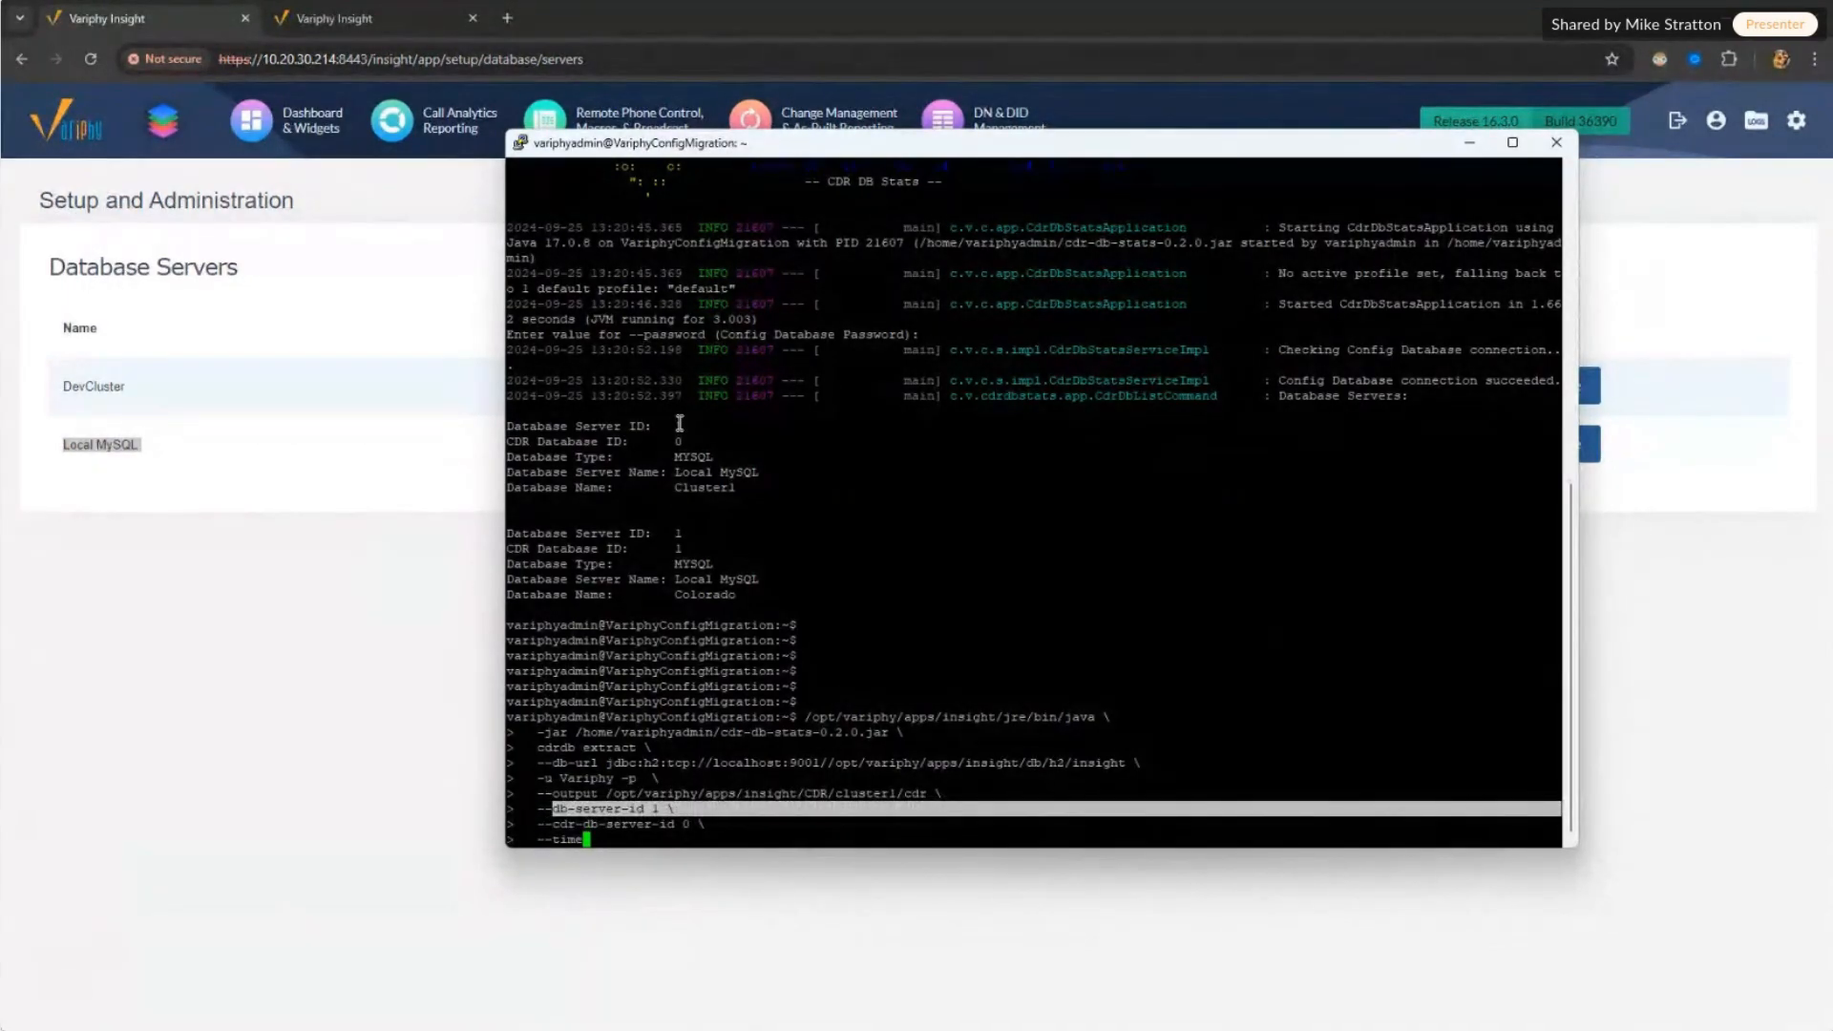
left_click_drag(676, 425, 684, 428)
left_click_drag(551, 824, 602, 826)
left_click(610, 824)
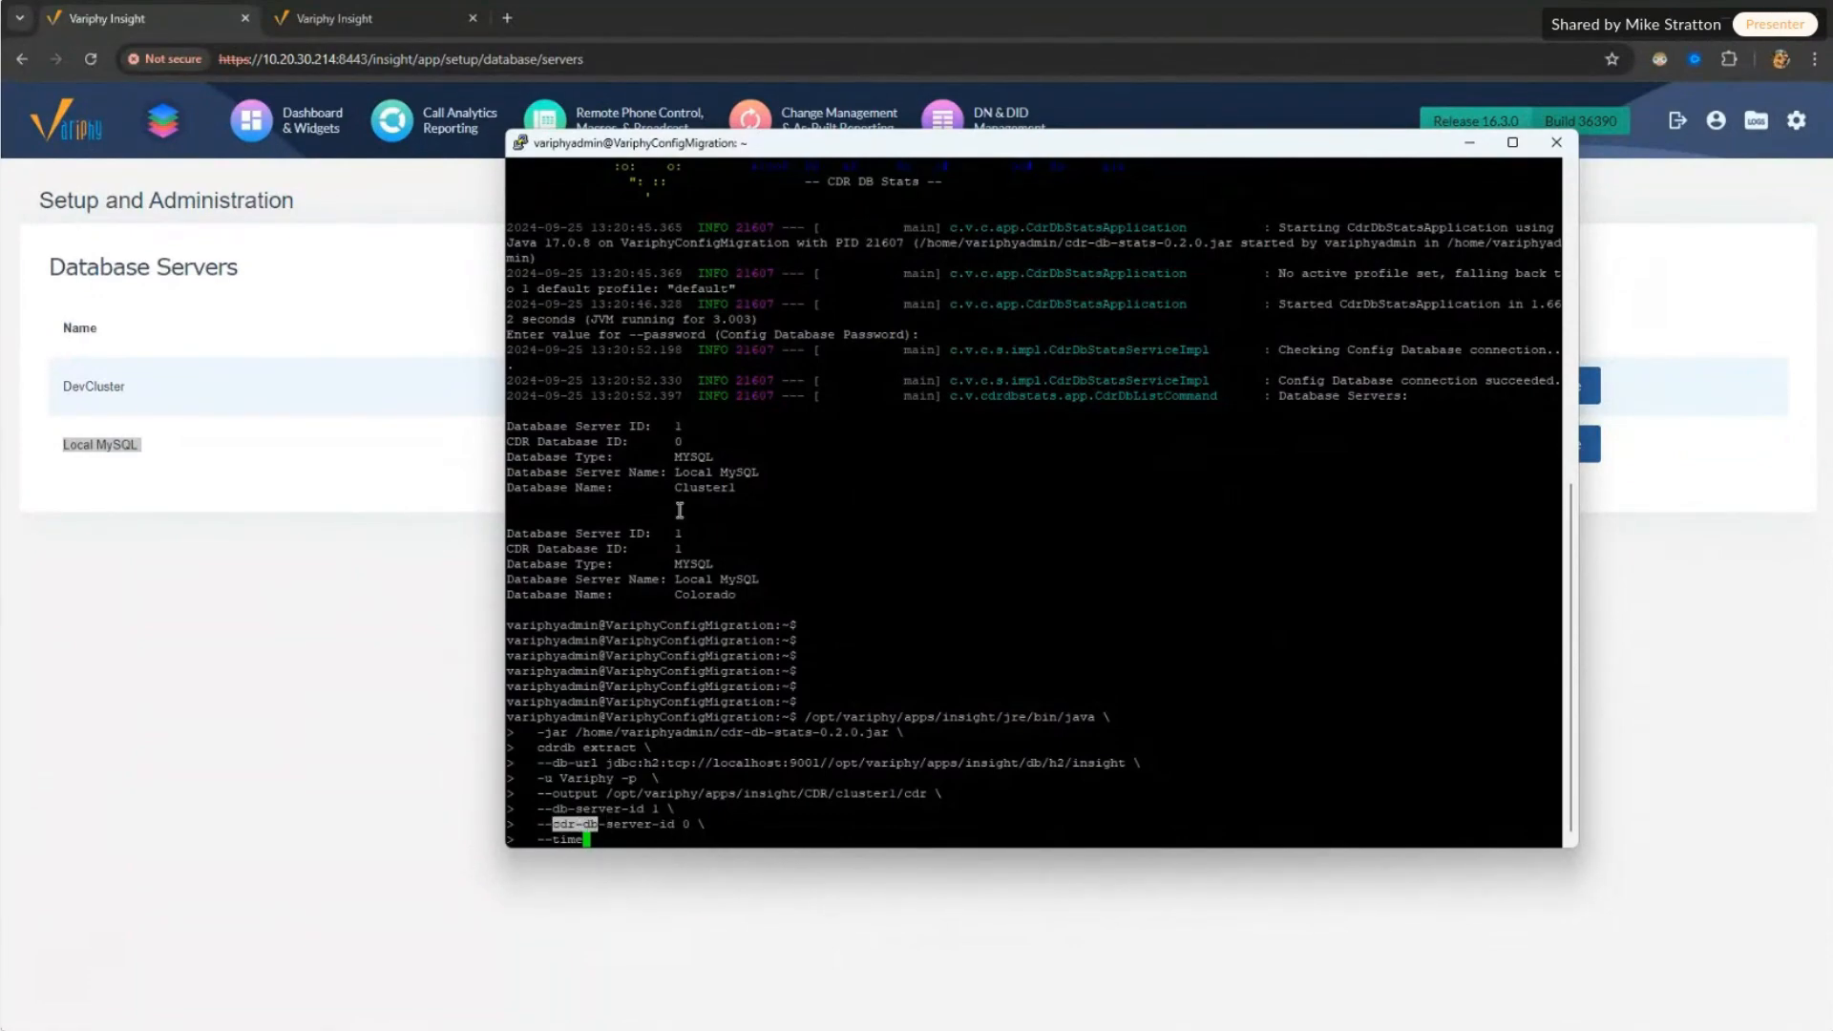
left_click(681, 823)
left_click_drag(678, 441, 757, 489)
left_click(682, 490)
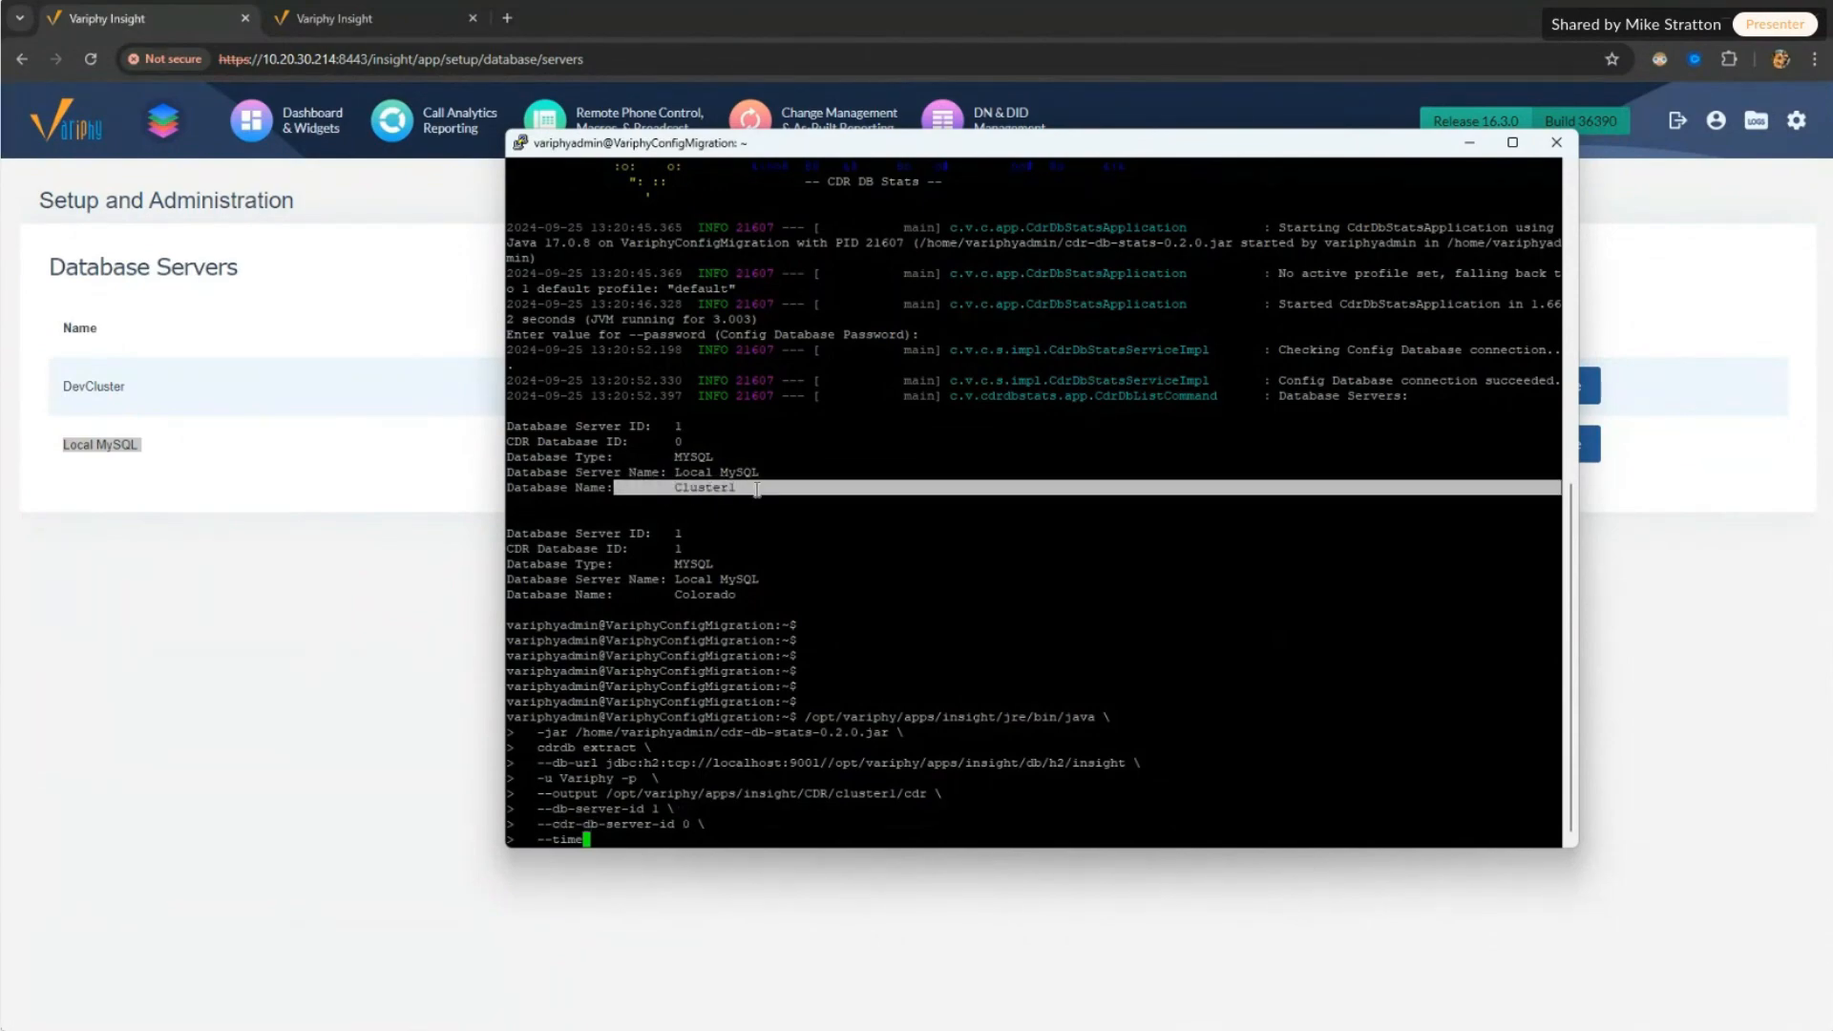
left_click(611, 839)
Step: Point out the --time option and review the whole staged extract command
mouse_move(603, 841)
left_mouse_down()
mouse_move(539, 842)
mouse_move(611, 840)
mouse_move(587, 839)
left_mouse_up()
left_click(571, 841)
left_click(538, 839)
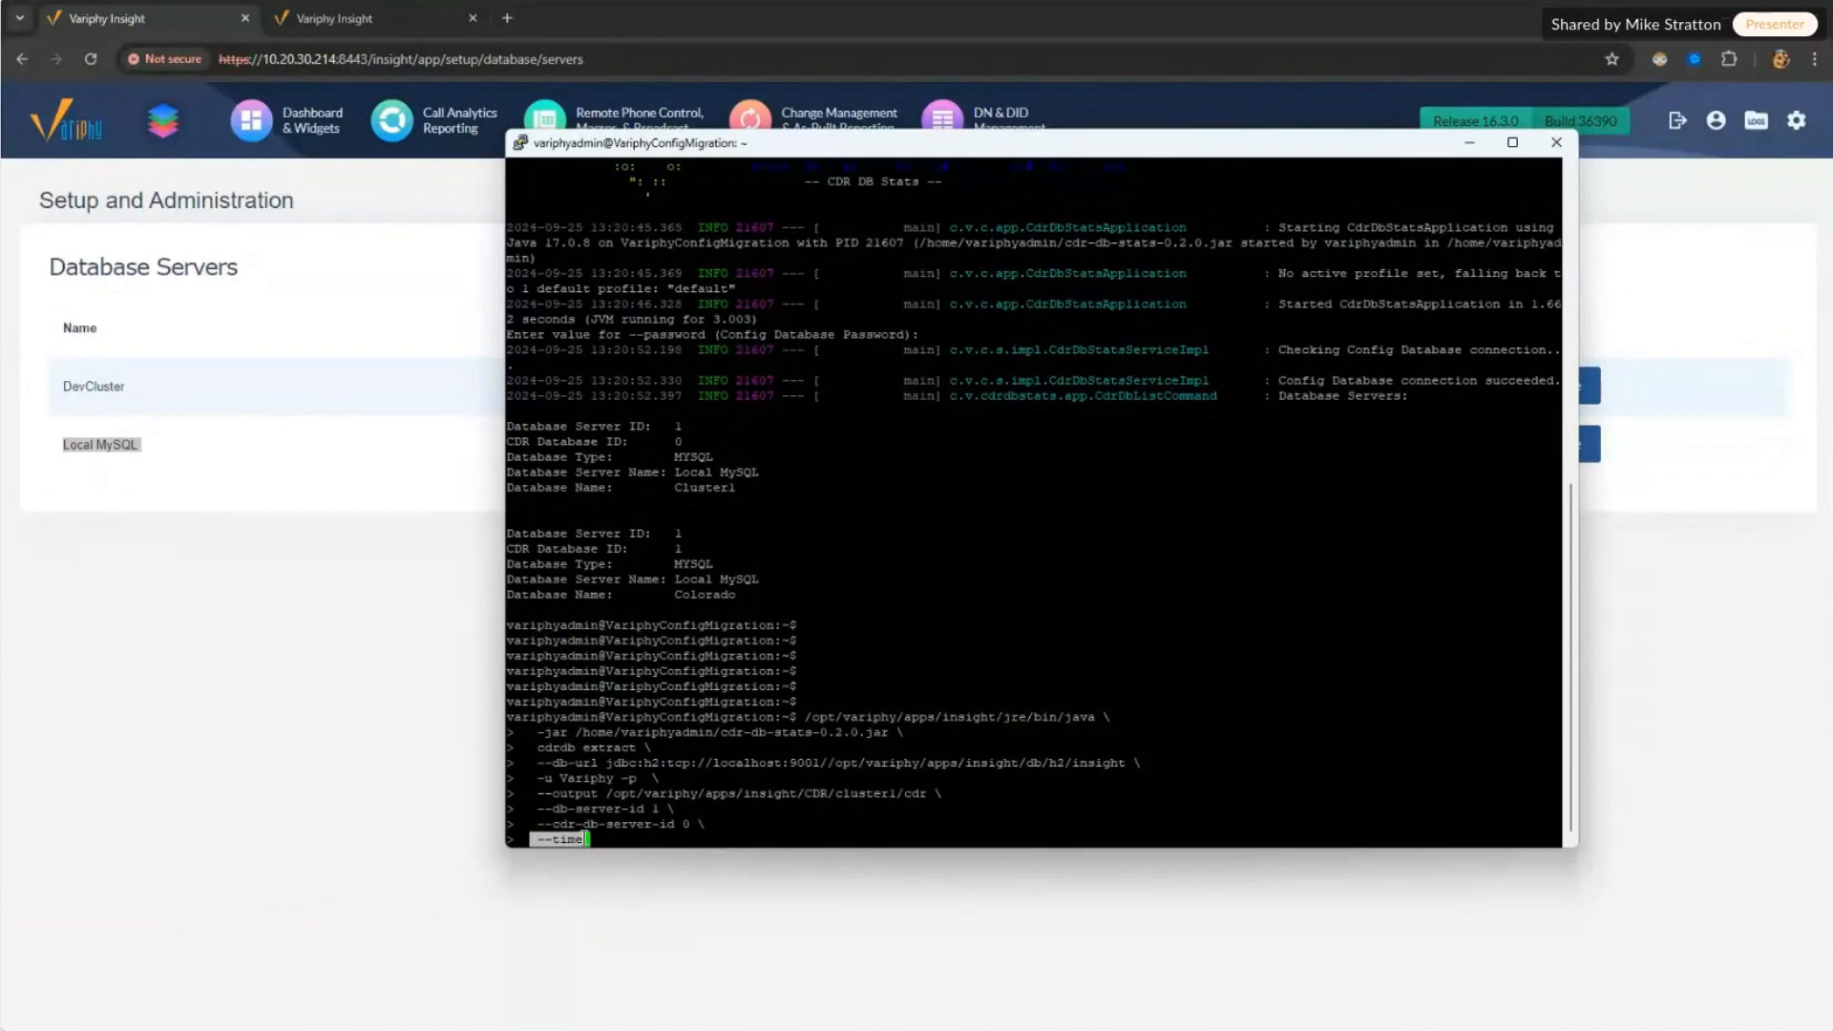
left_click_drag(597, 840, 540, 838)
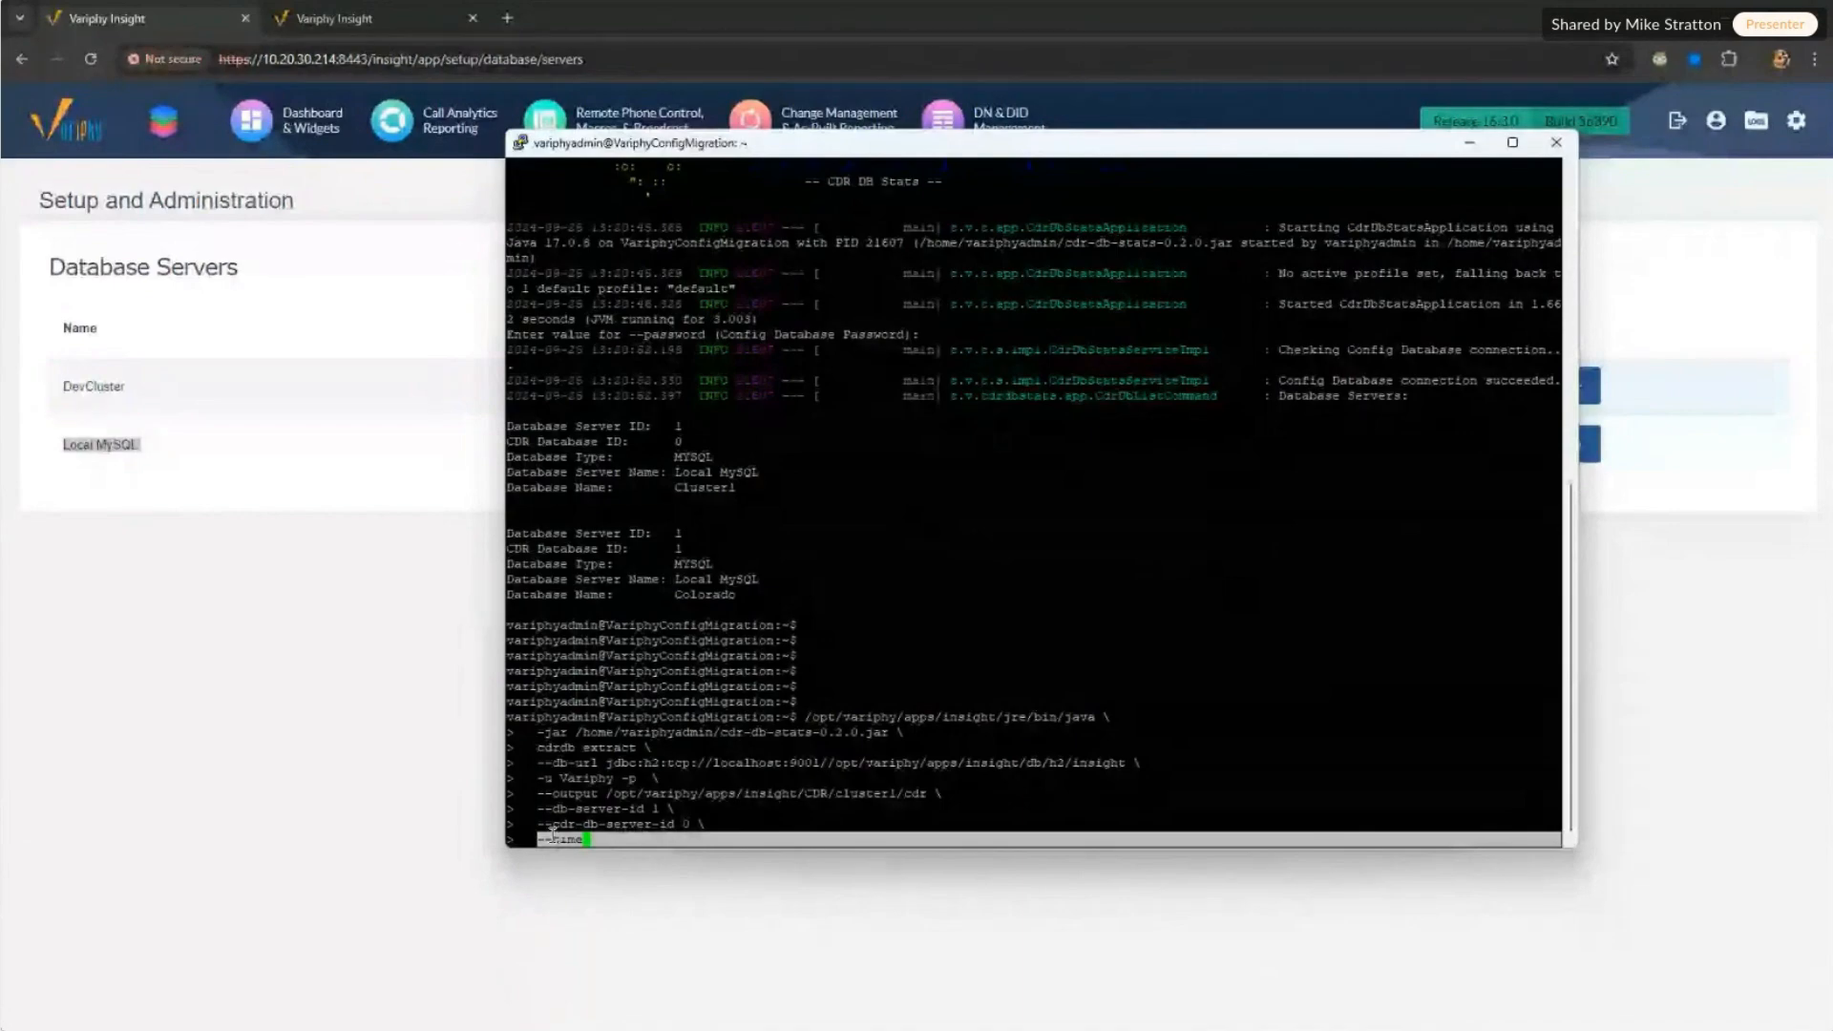
left_click(553, 833)
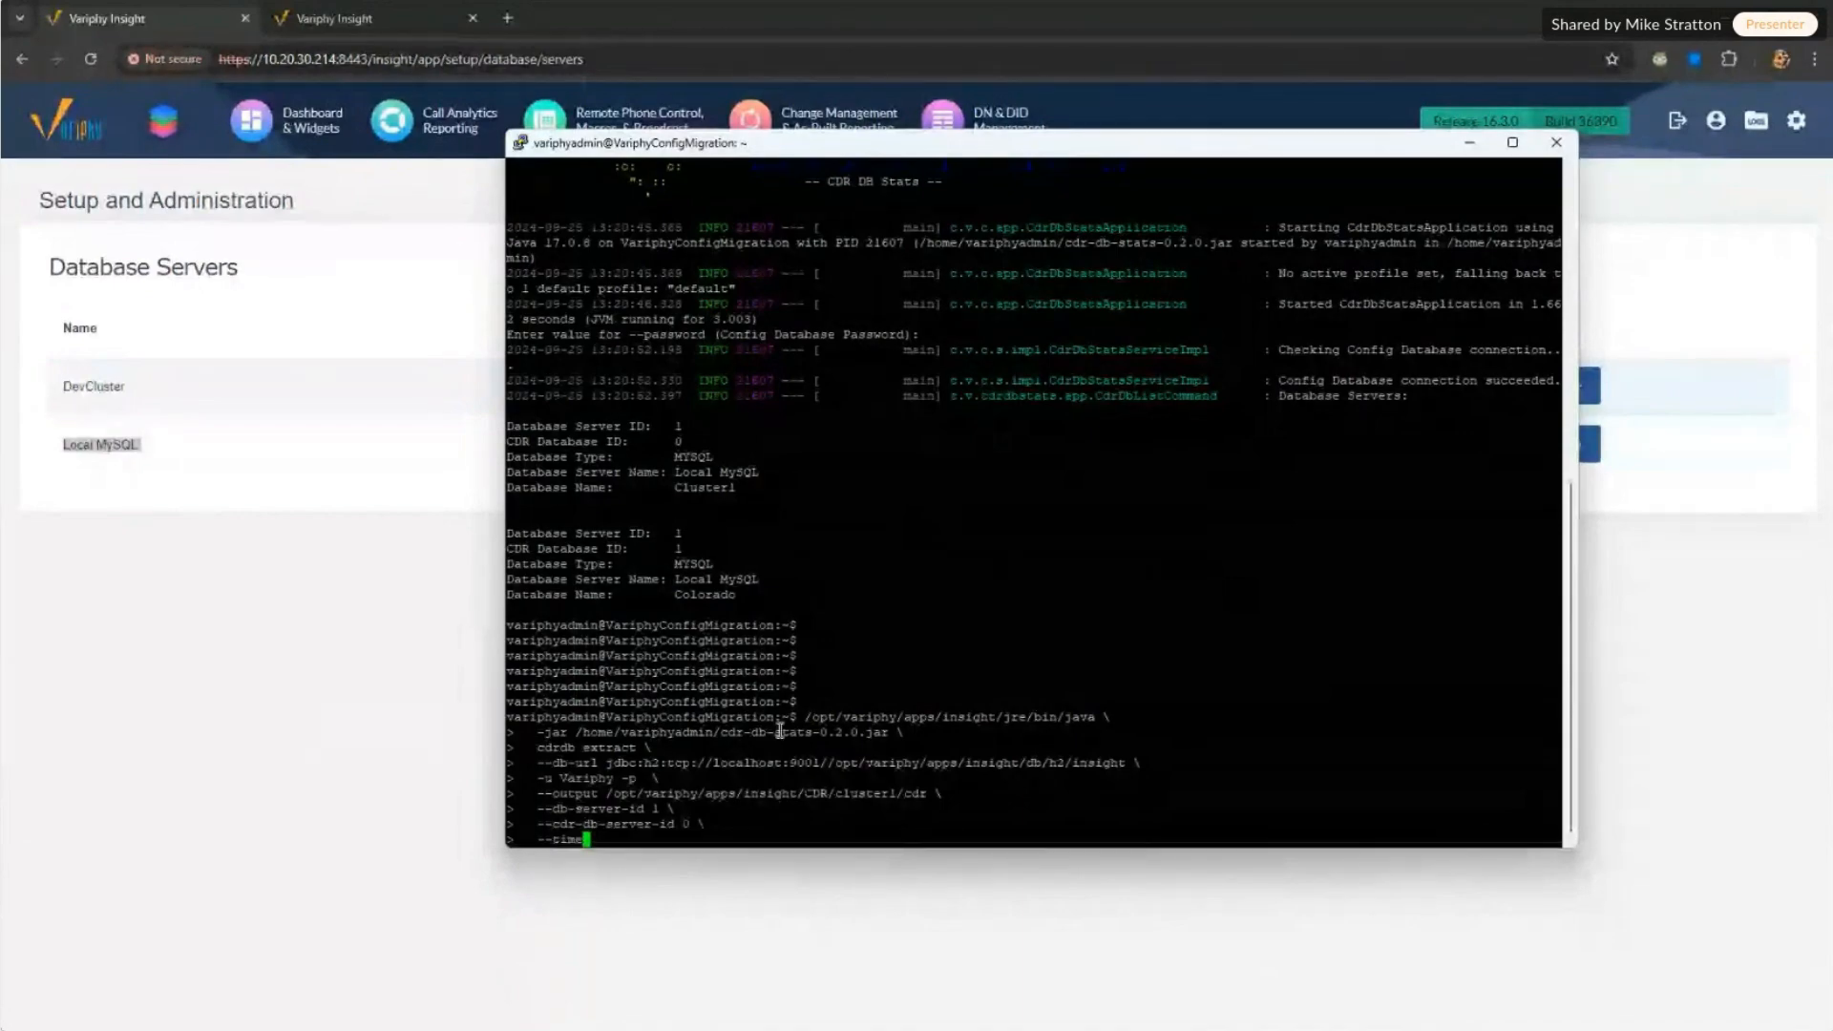
left_click_drag(807, 717, 880, 804)
left_click(880, 801)
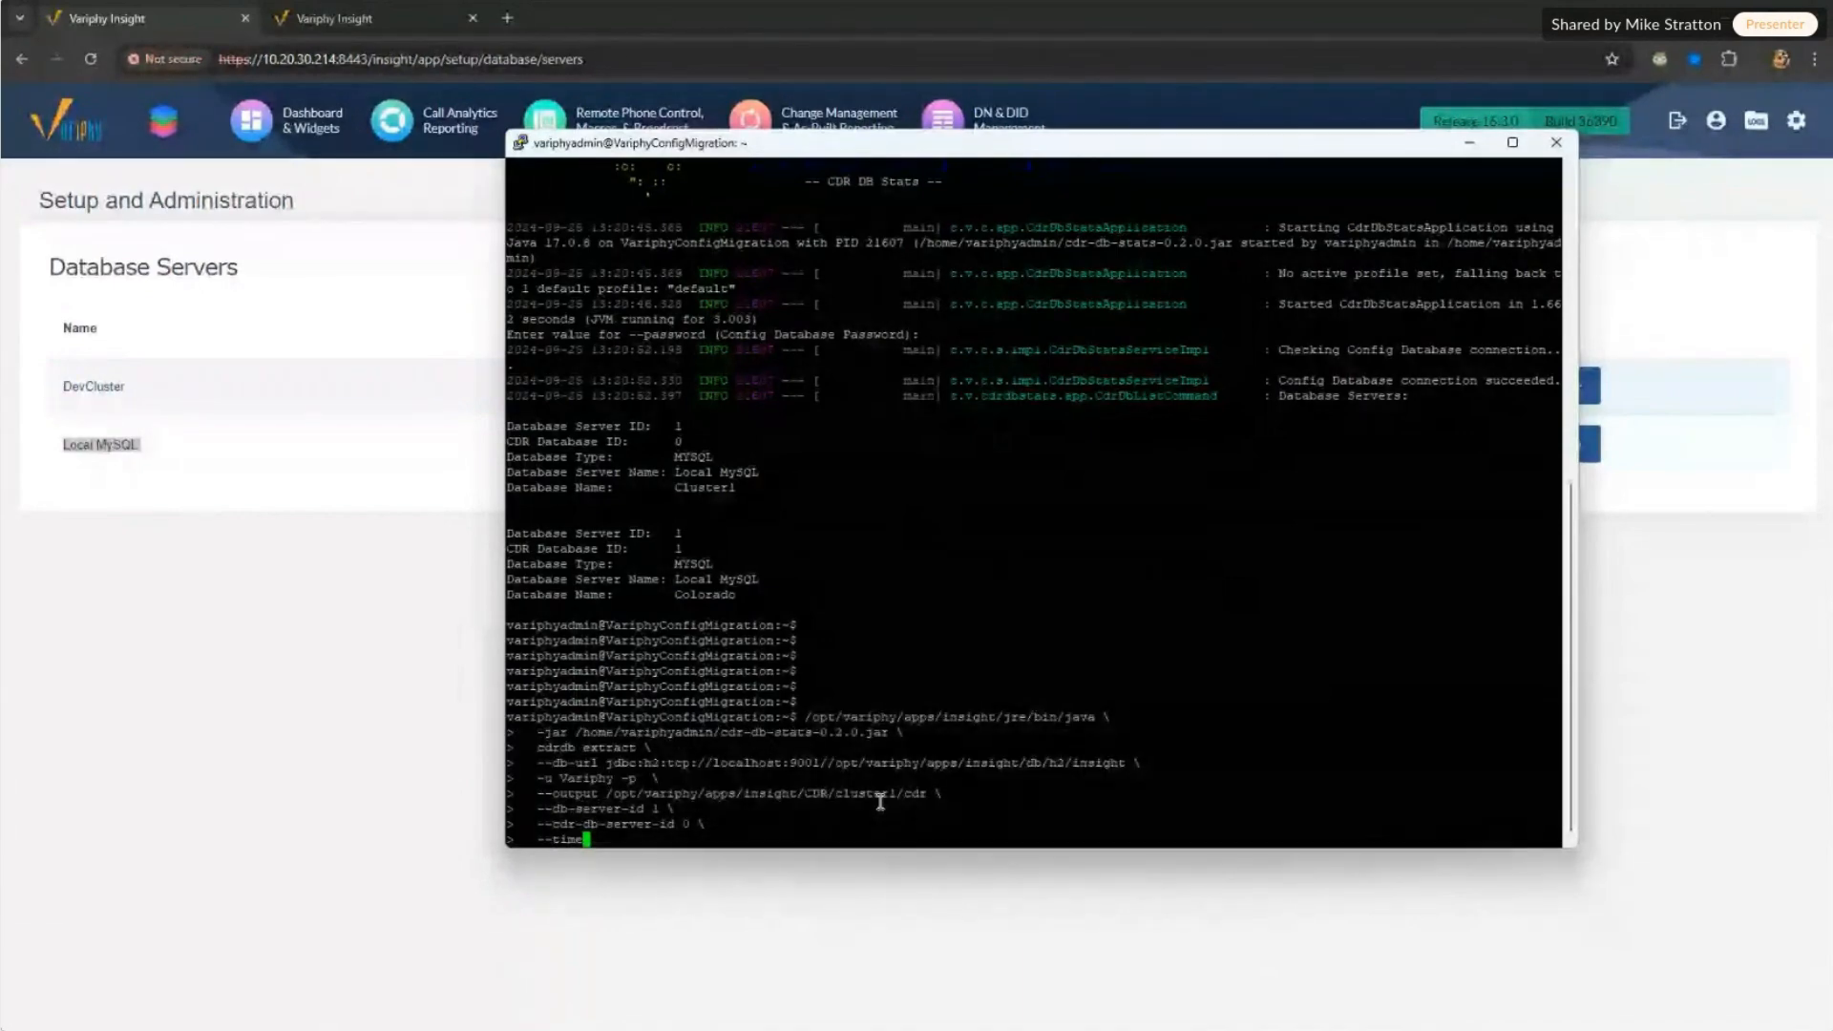
Step: Run the Cluster1 cdrdb extract command and submit the config database password
key("Return")
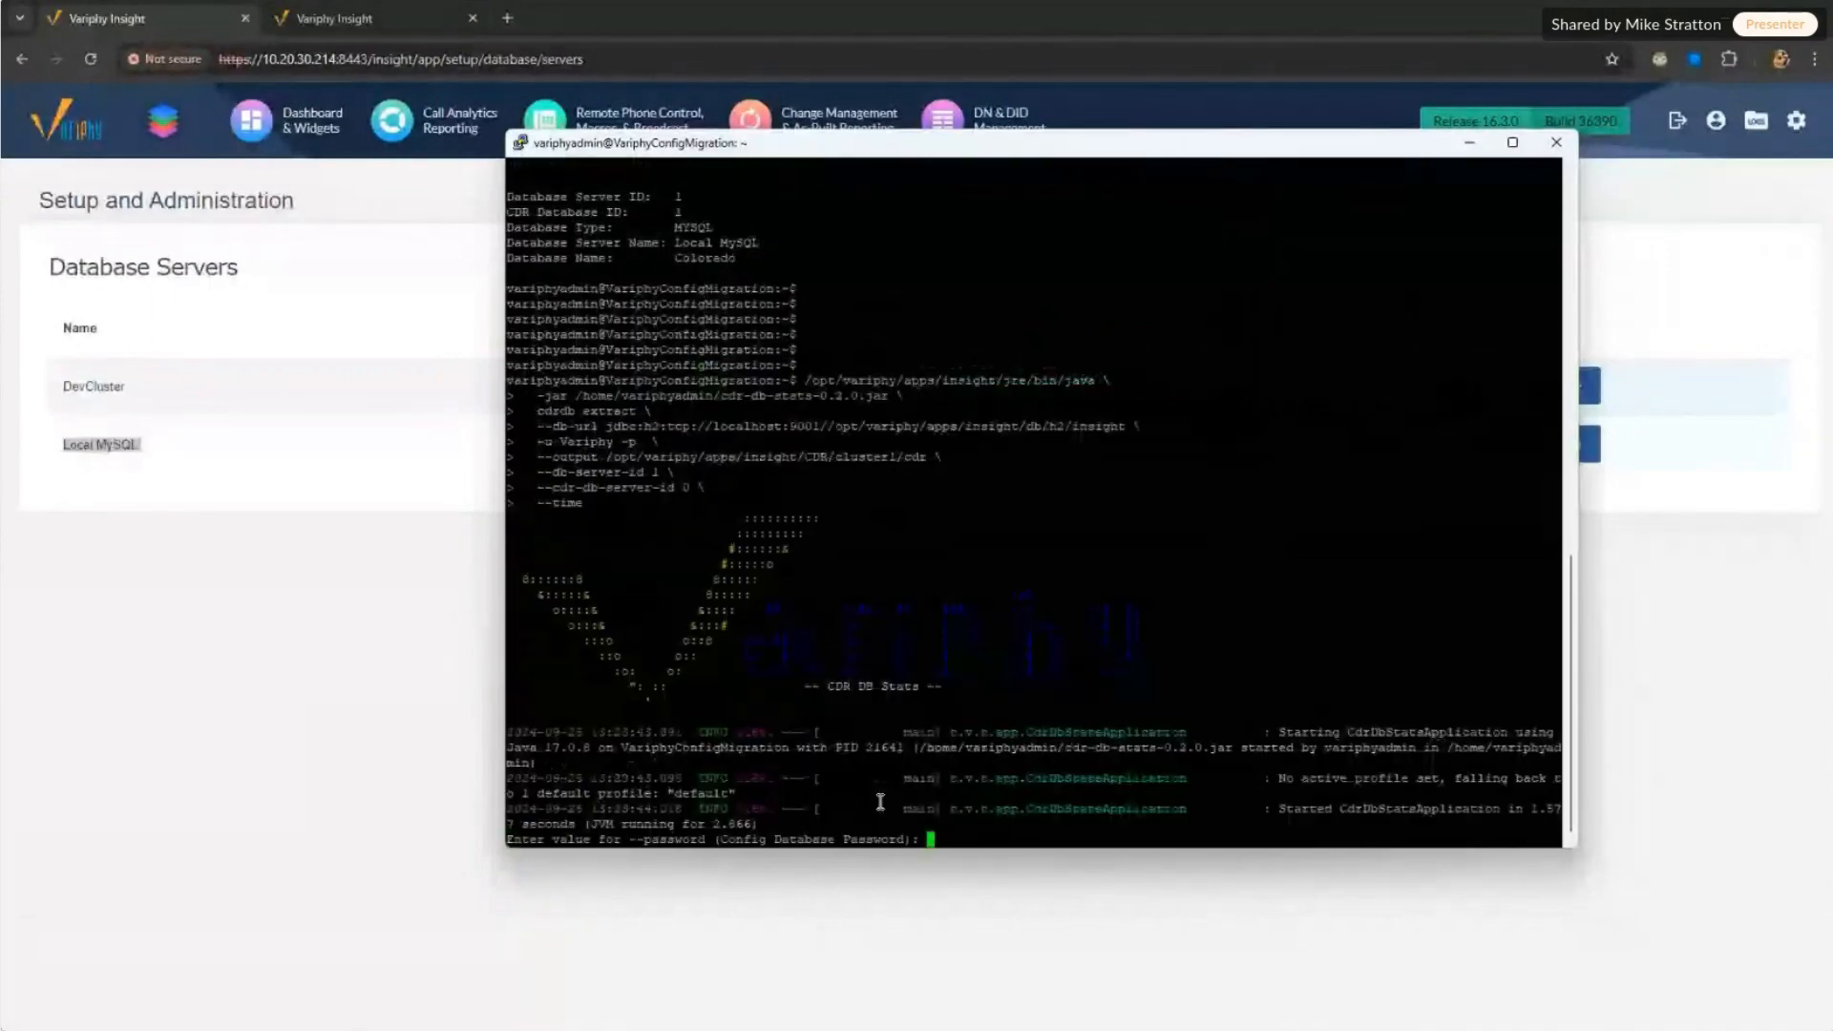
key("Return")
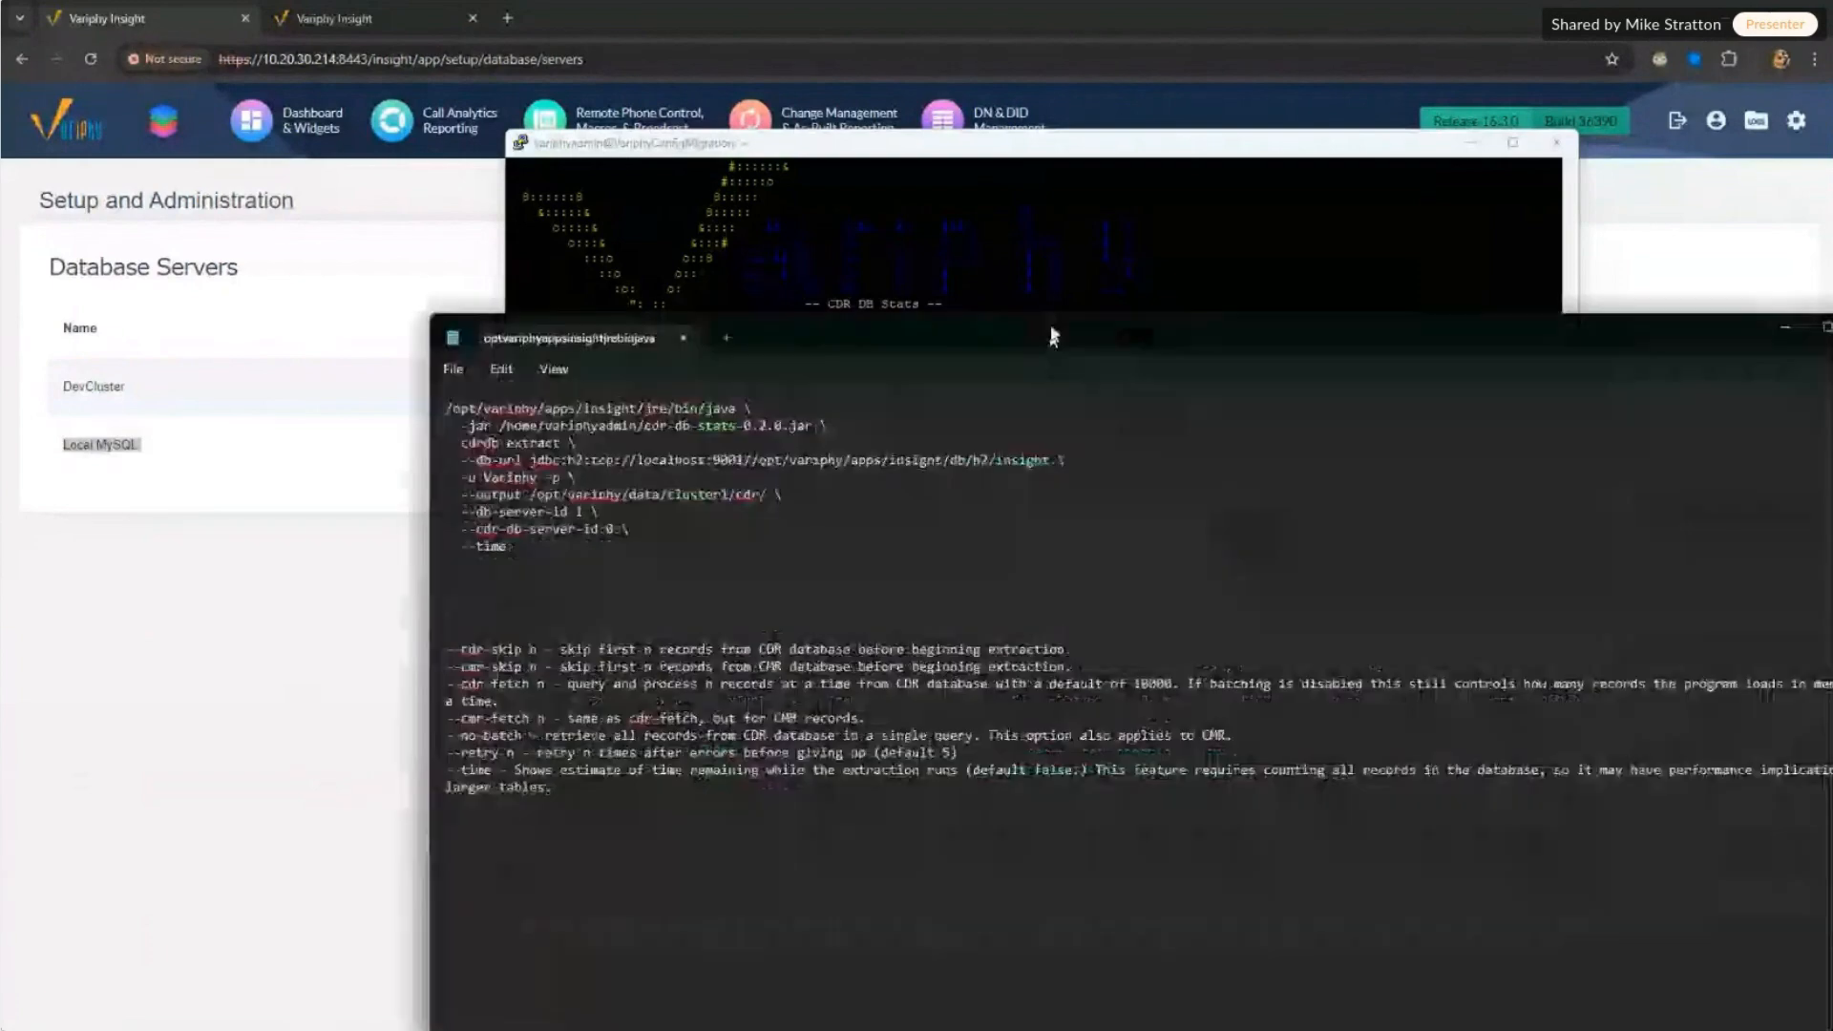
Step: Bring the option notes over the terminal and point out --cdr-skip and the 10000 default fetch size
left_click_drag(1051, 334, 932, 159)
left_click_drag(435, 368, 346, 226)
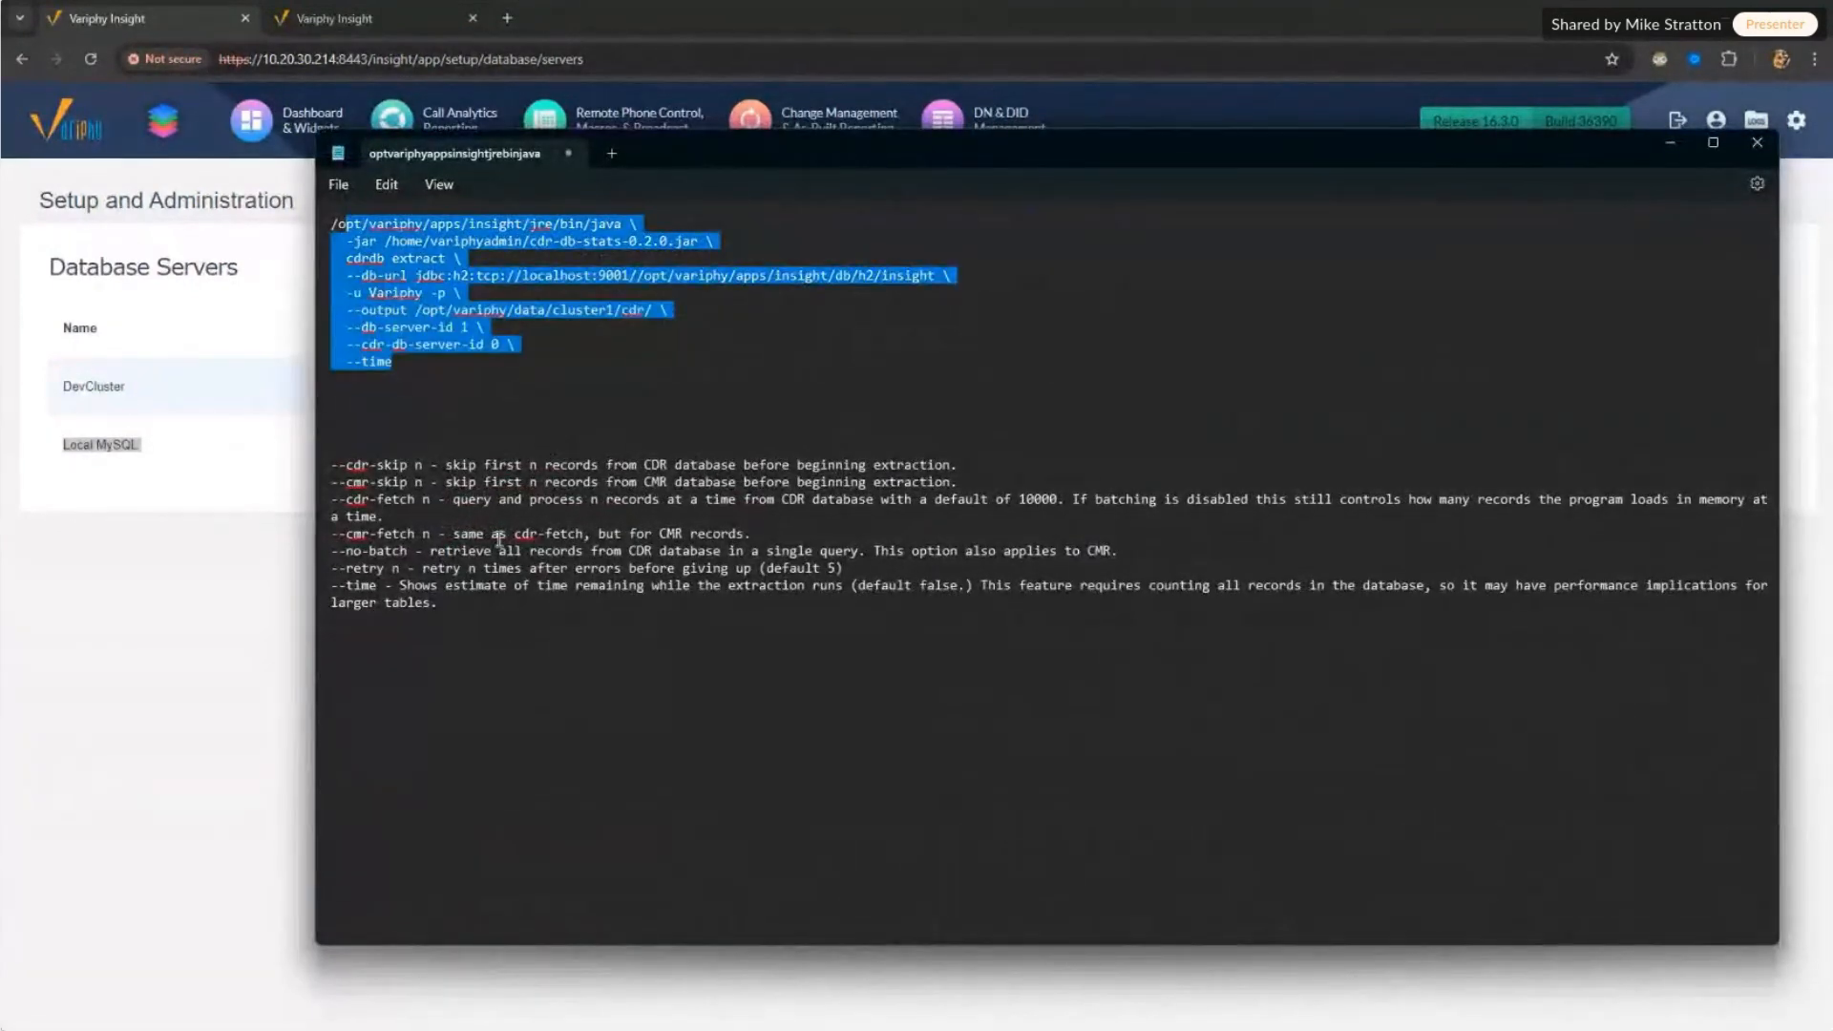
left_click(498, 538)
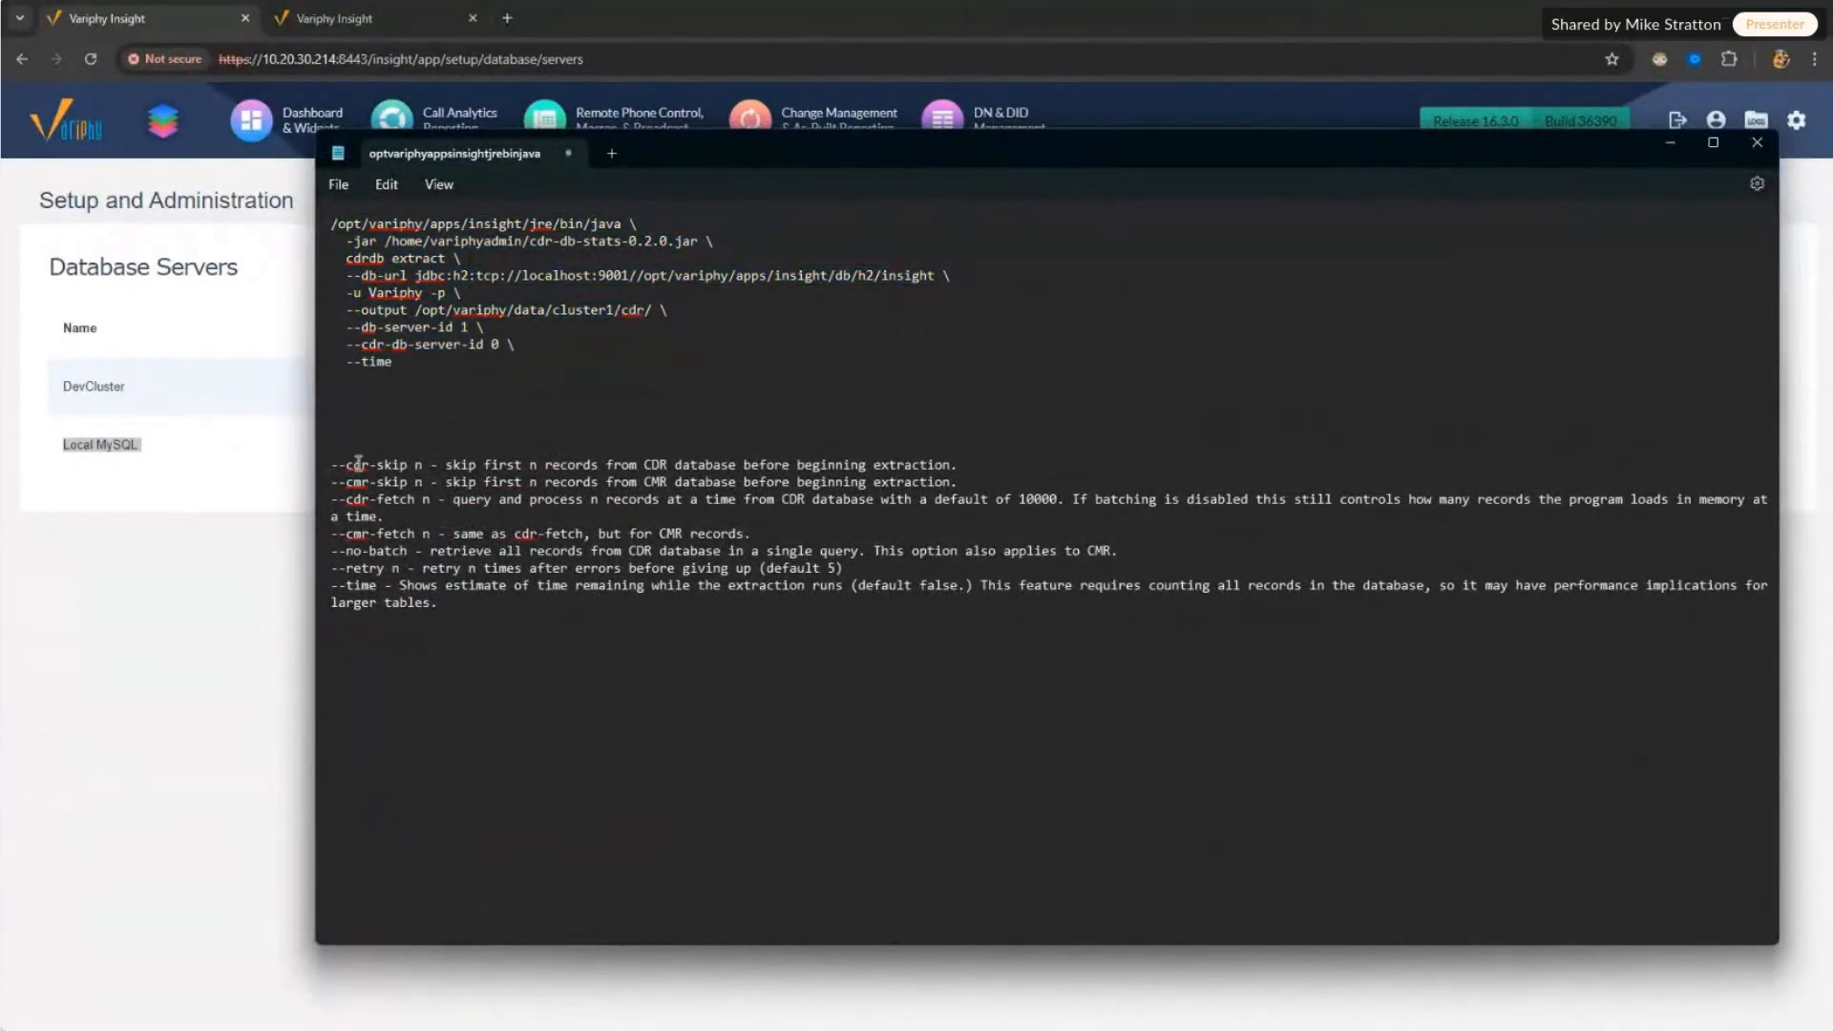
left_click_drag(358, 462, 430, 464)
left_click(623, 462)
mouse_move(1057, 145)
left_mouse_down()
mouse_move(1016, 866)
mouse_move(0, 314)
mouse_move(0, 191)
mouse_move(970, 275)
mouse_move(1027, 150)
left_mouse_up()
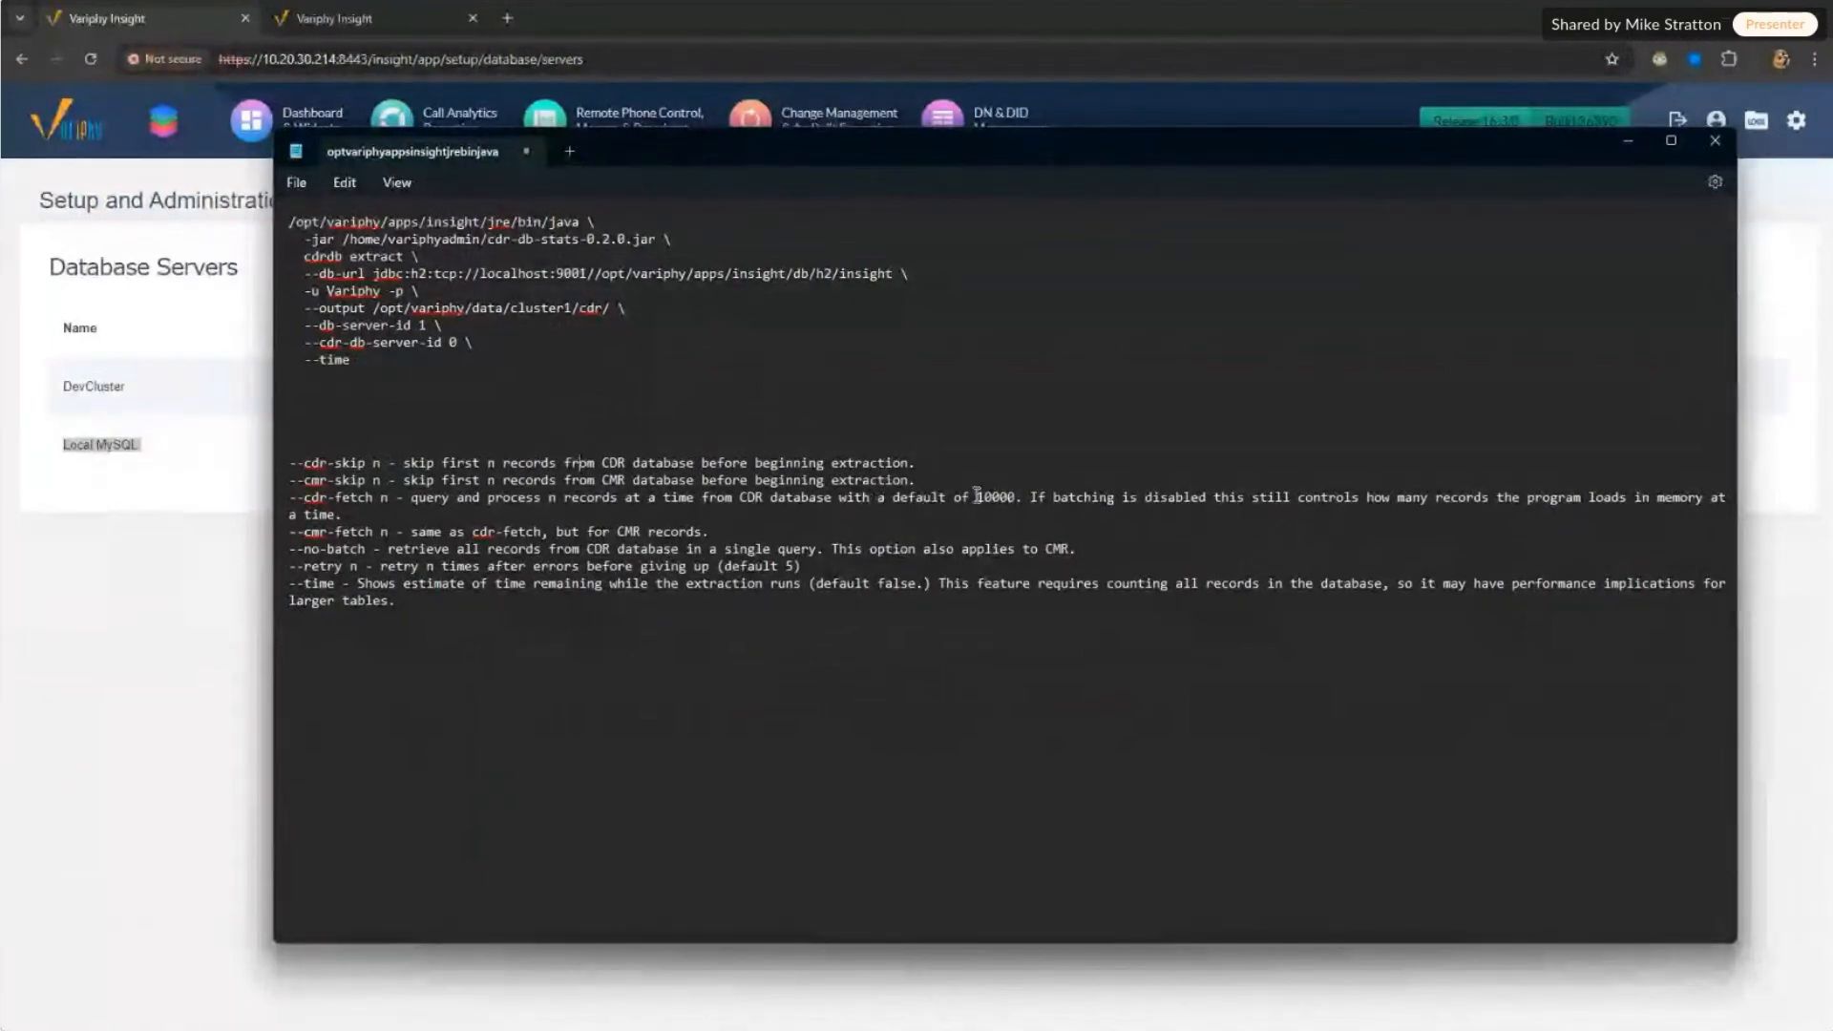
left_click_drag(976, 497, 1015, 495)
left_click(458, 461)
left_click_drag(402, 463, 716, 479)
left_click_drag(599, 477, 268, 471)
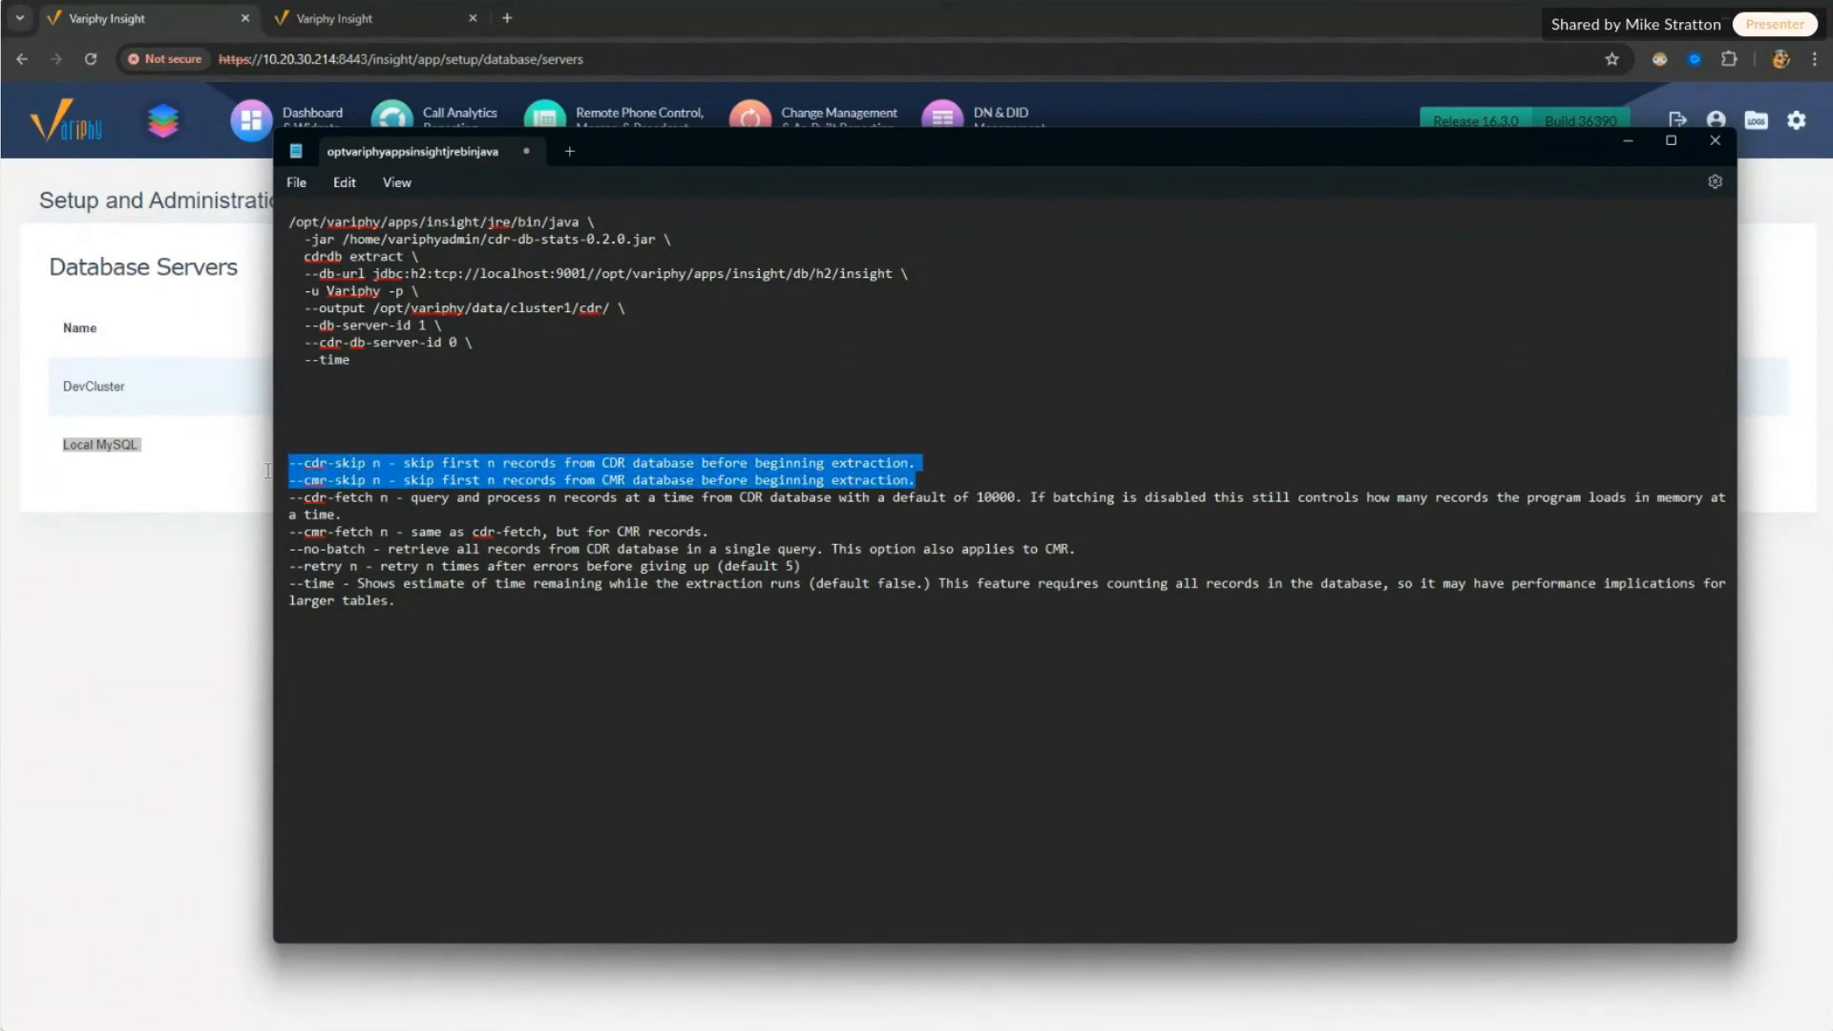
left_click(381, 462)
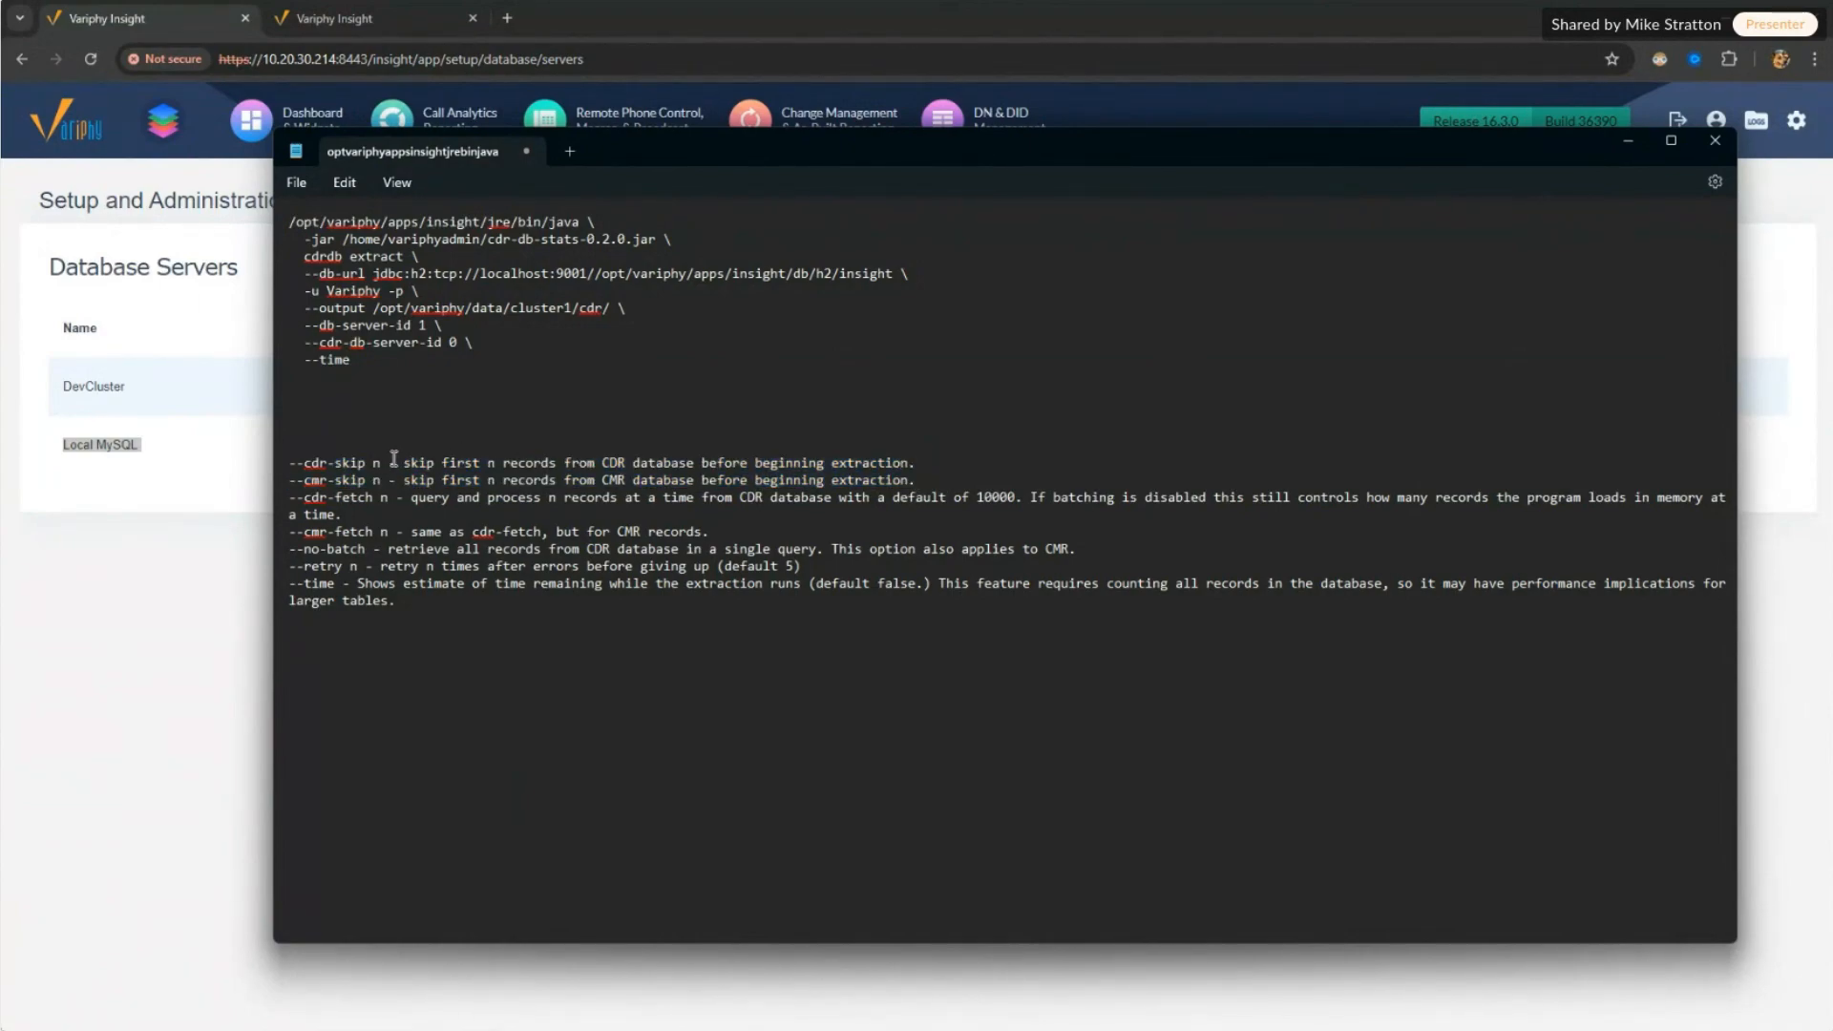
Step: Edit the example --cdr-skip value and highlight the cdr-skip and cmr-skip options
double_click(315, 463)
left_click_drag(336, 217, 360, 240)
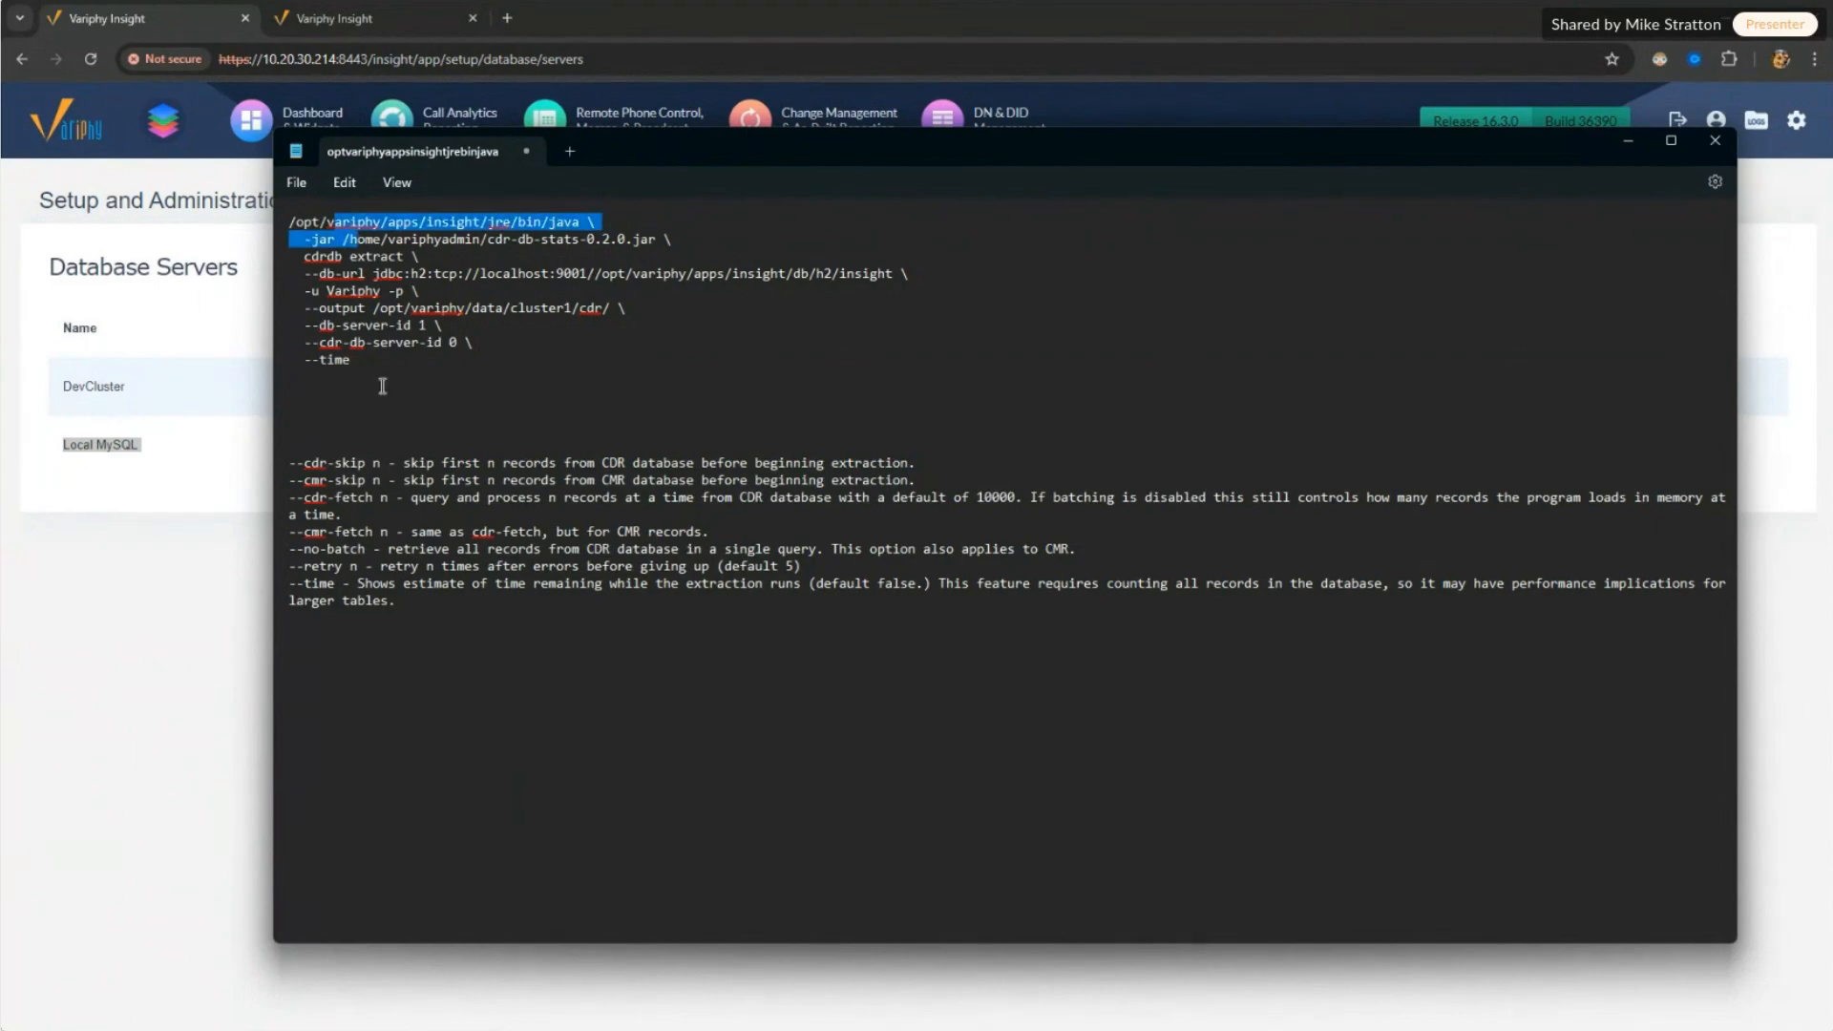
left_click(381, 513)
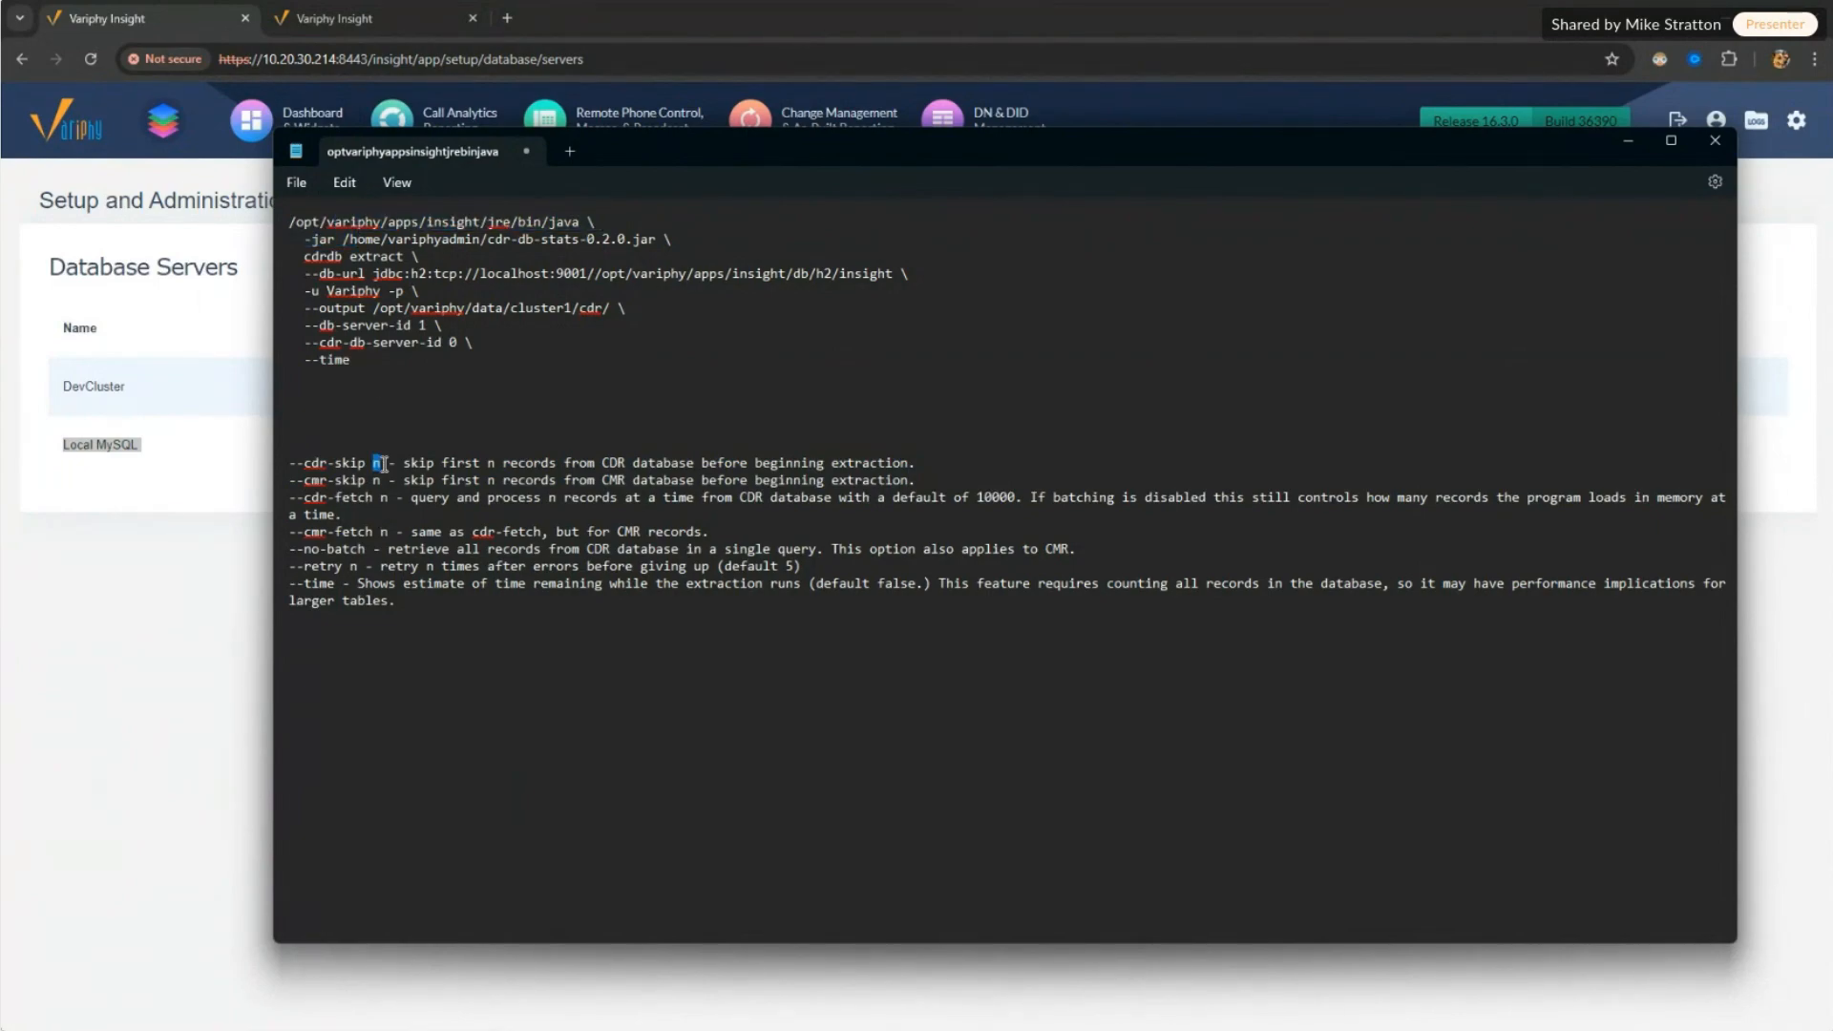
type("00000")
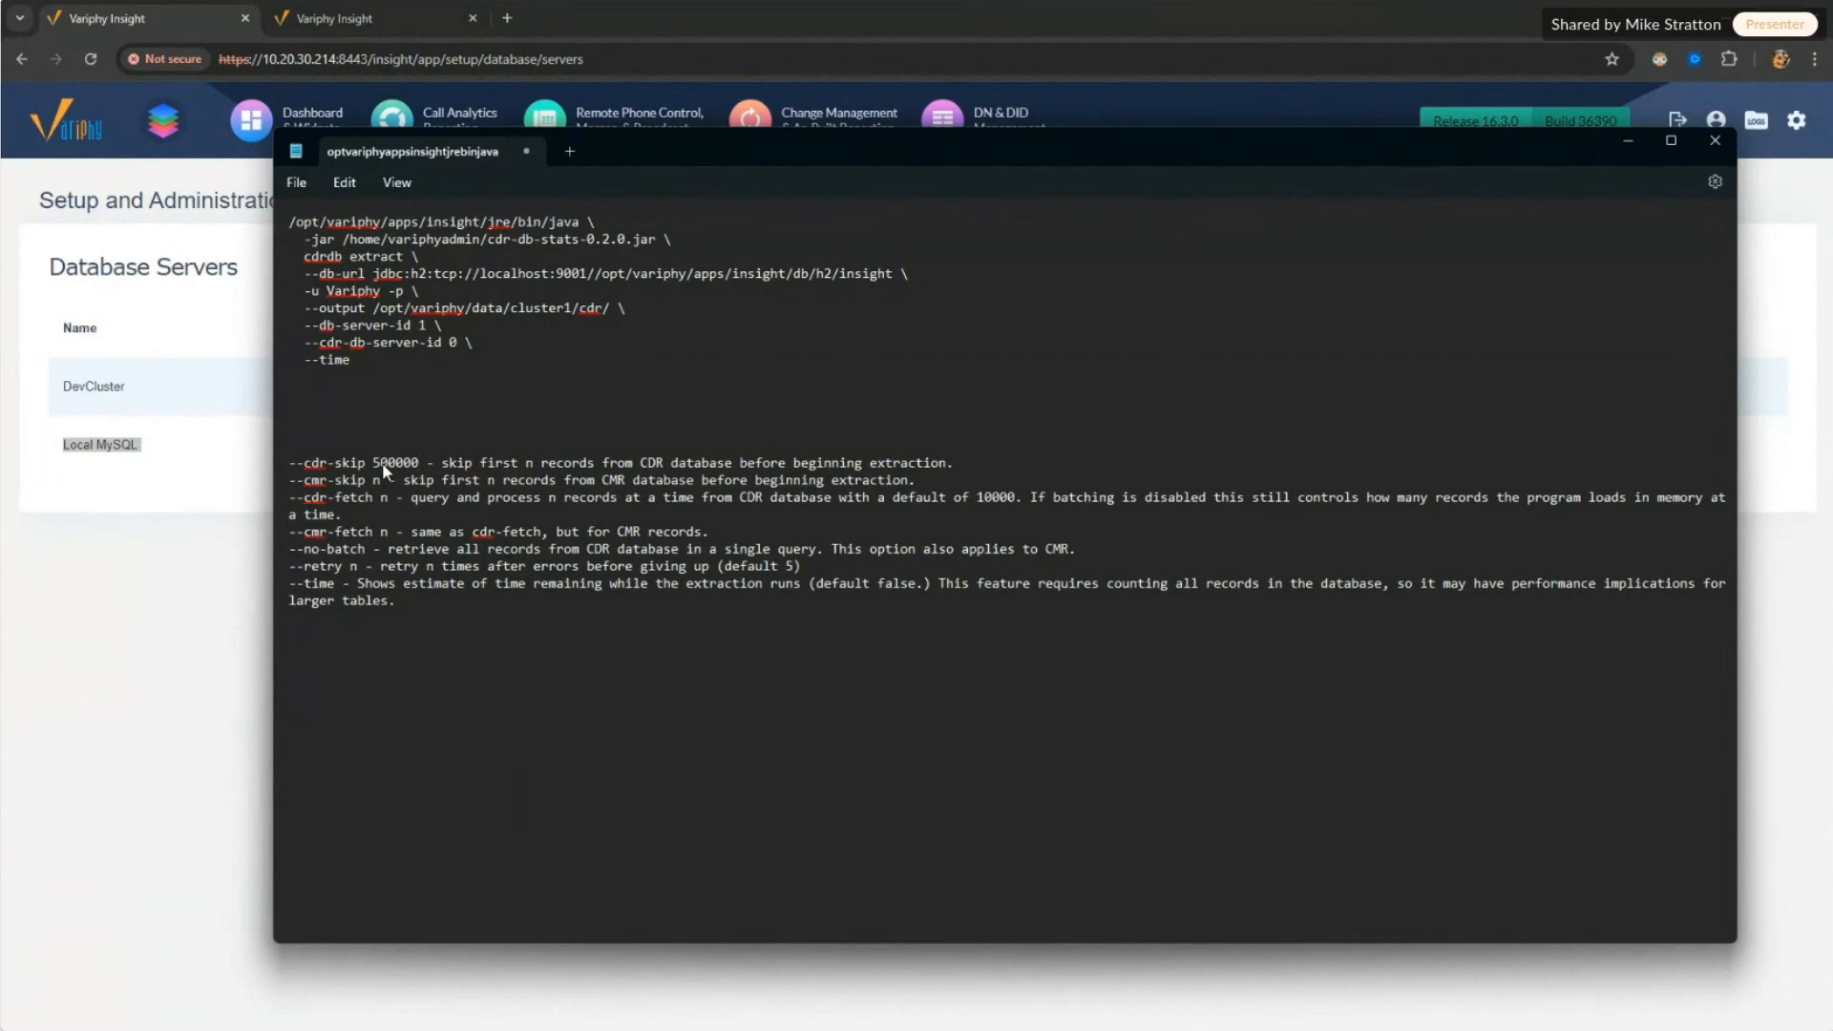
key("BackSpace")
key("BackSpace")
key("BackSpace")
key("BackSpace")
key("BackSpace")
key("BackSpace")
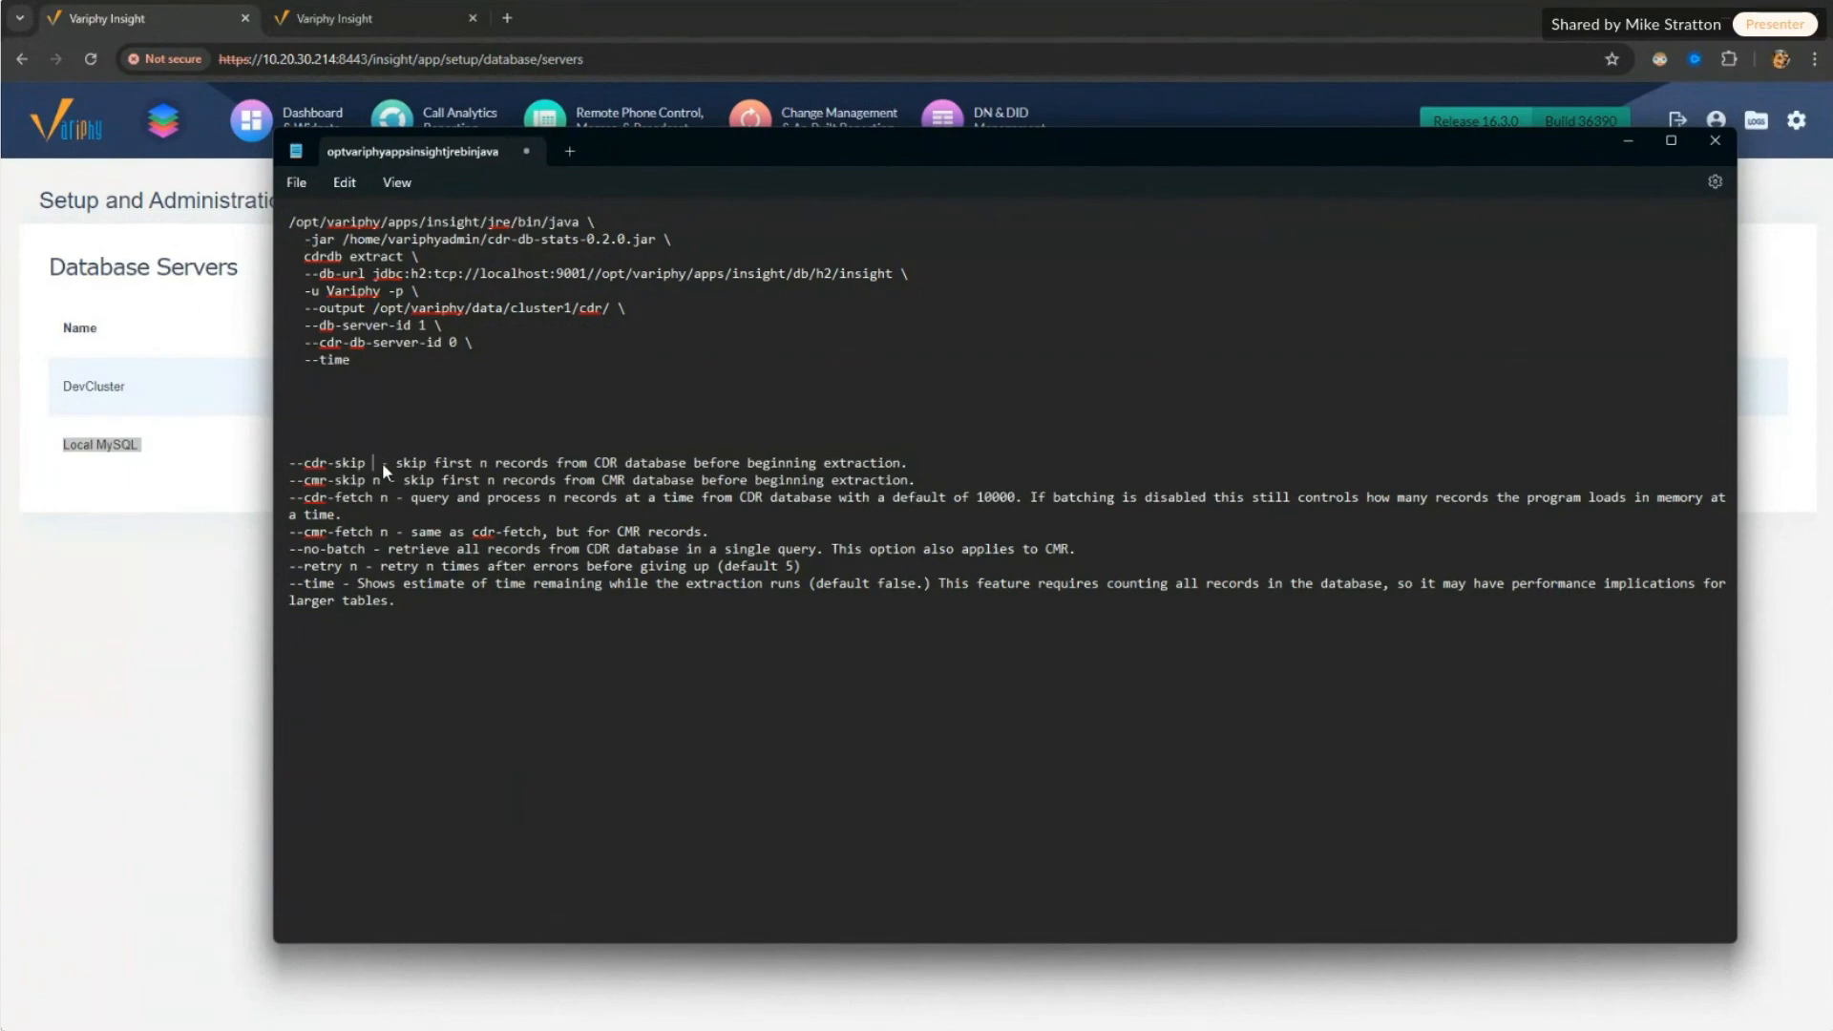
type("n")
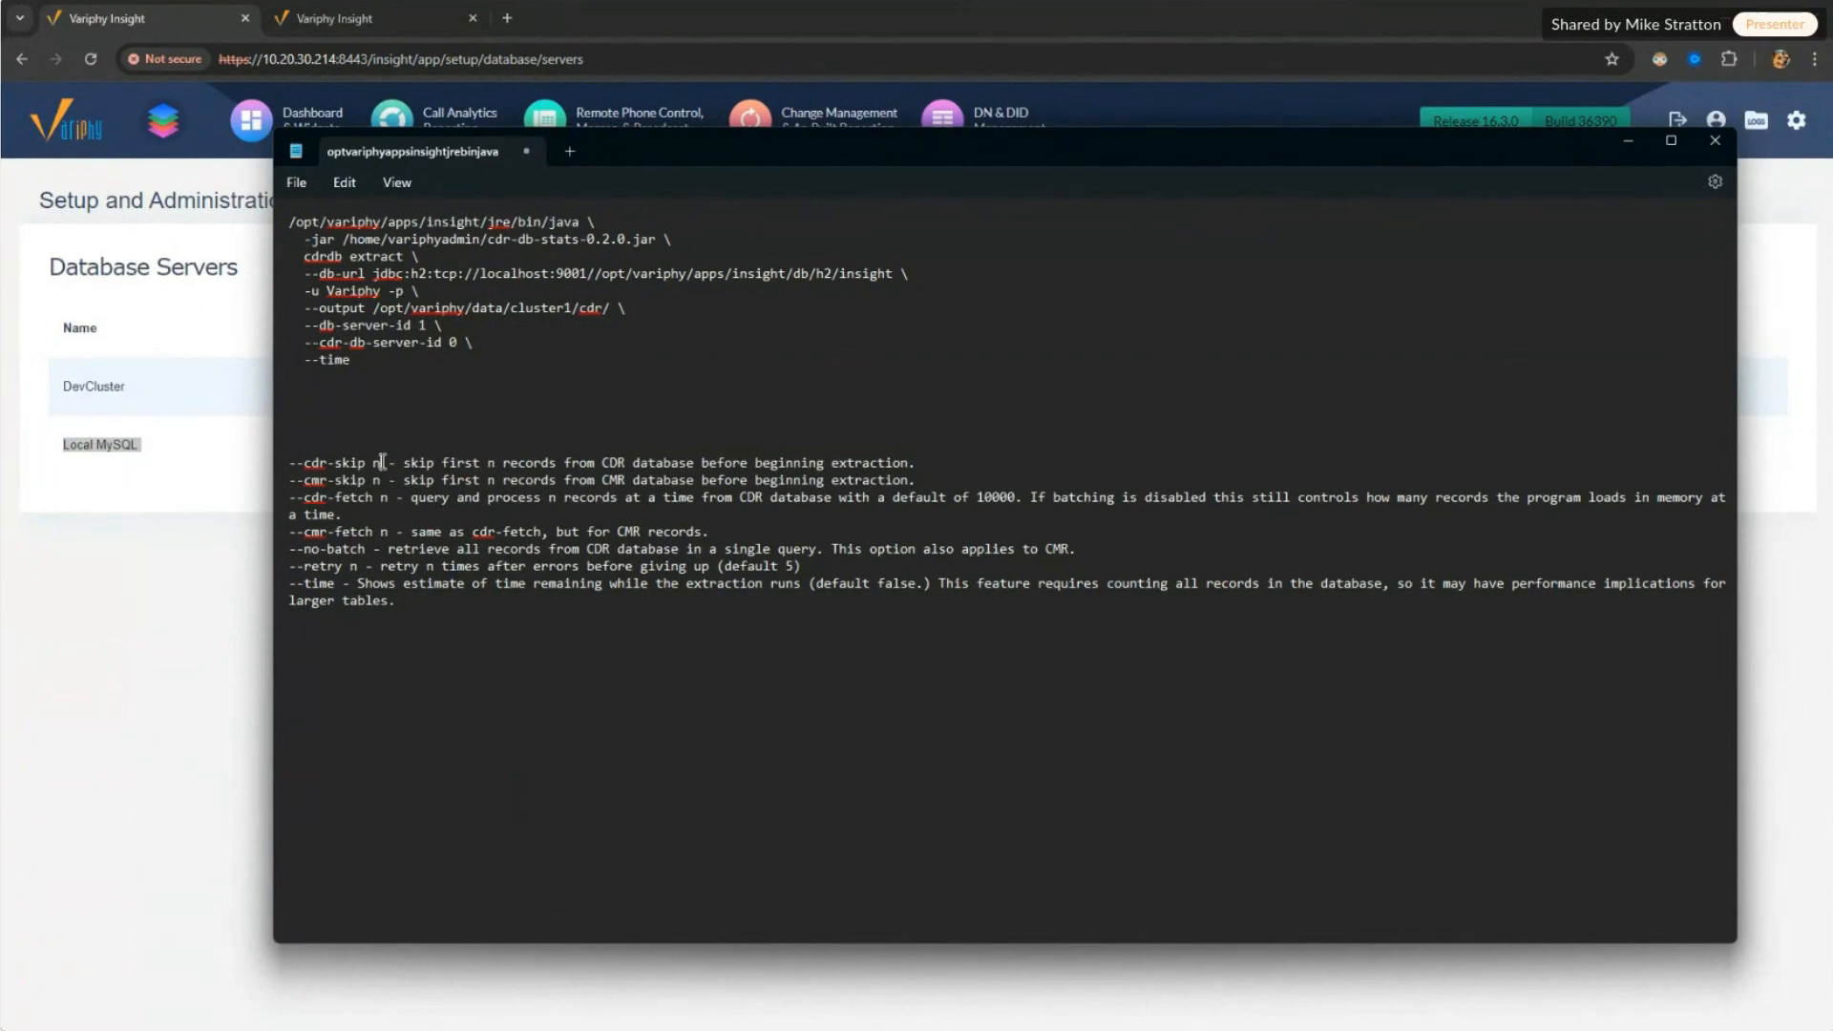
left_click(910, 480)
left_click_drag(910, 483, 530, 448)
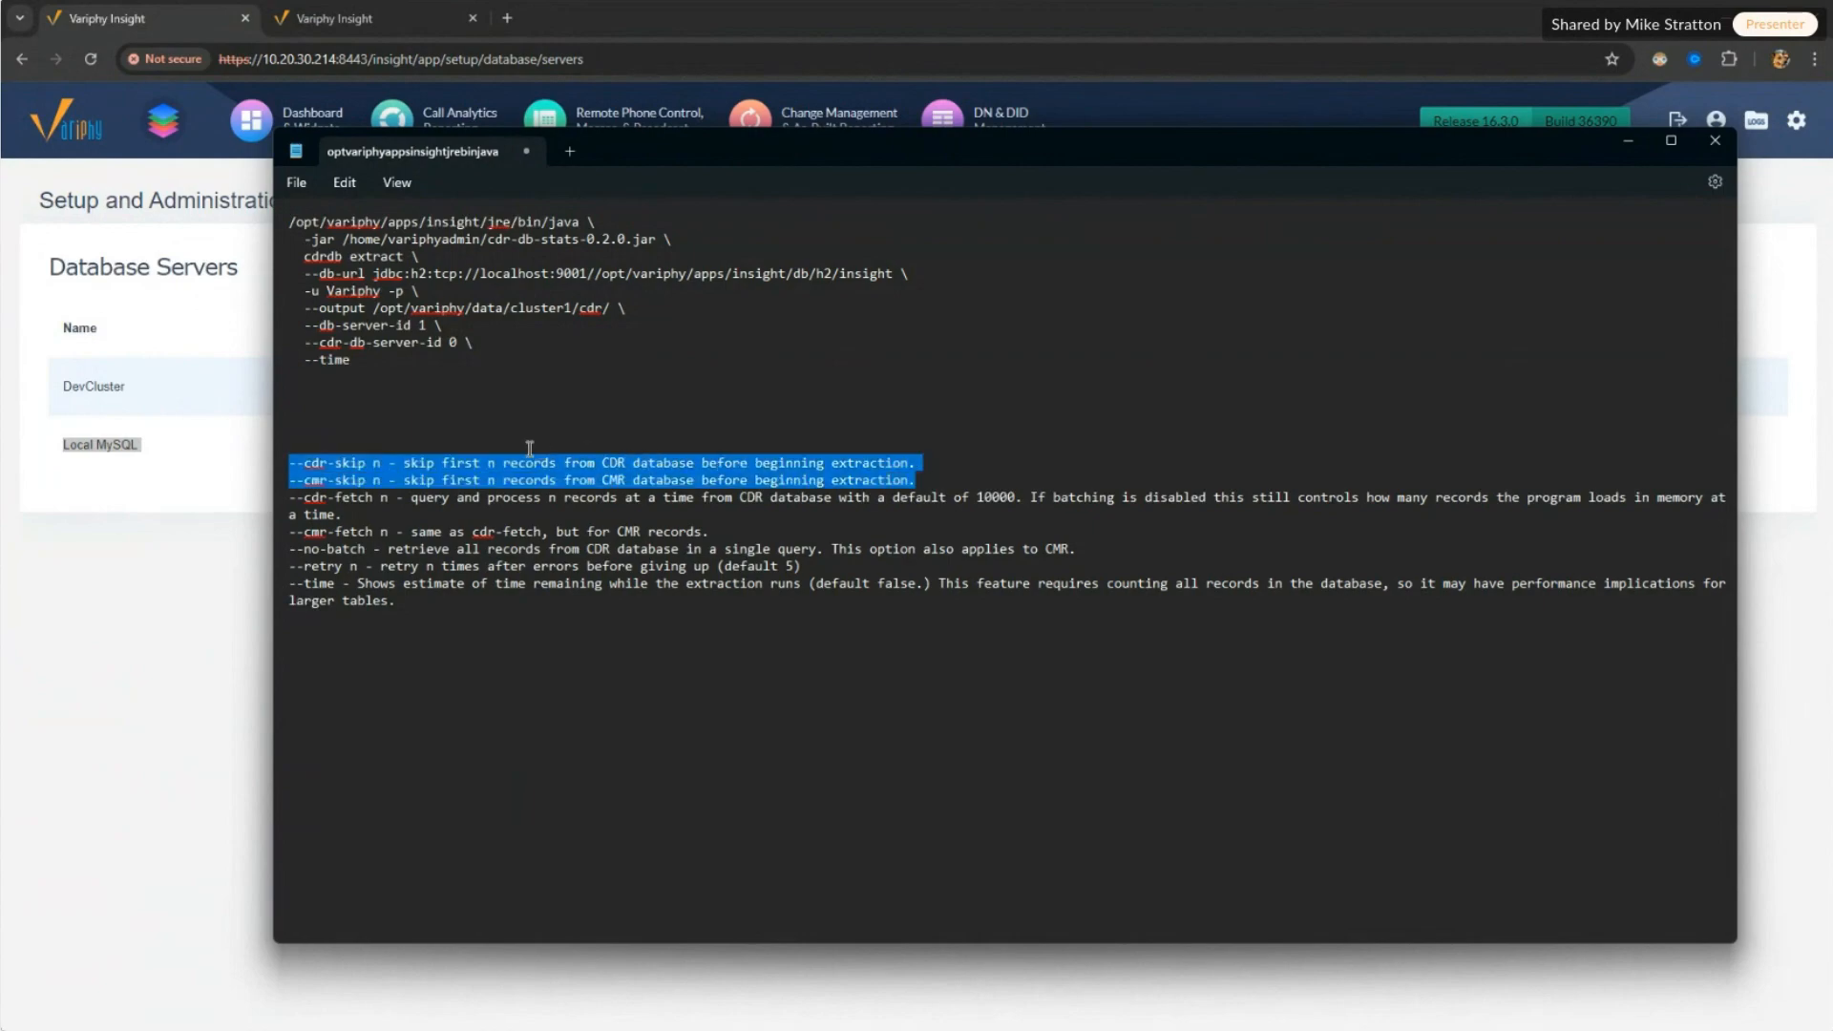
left_click(381, 502)
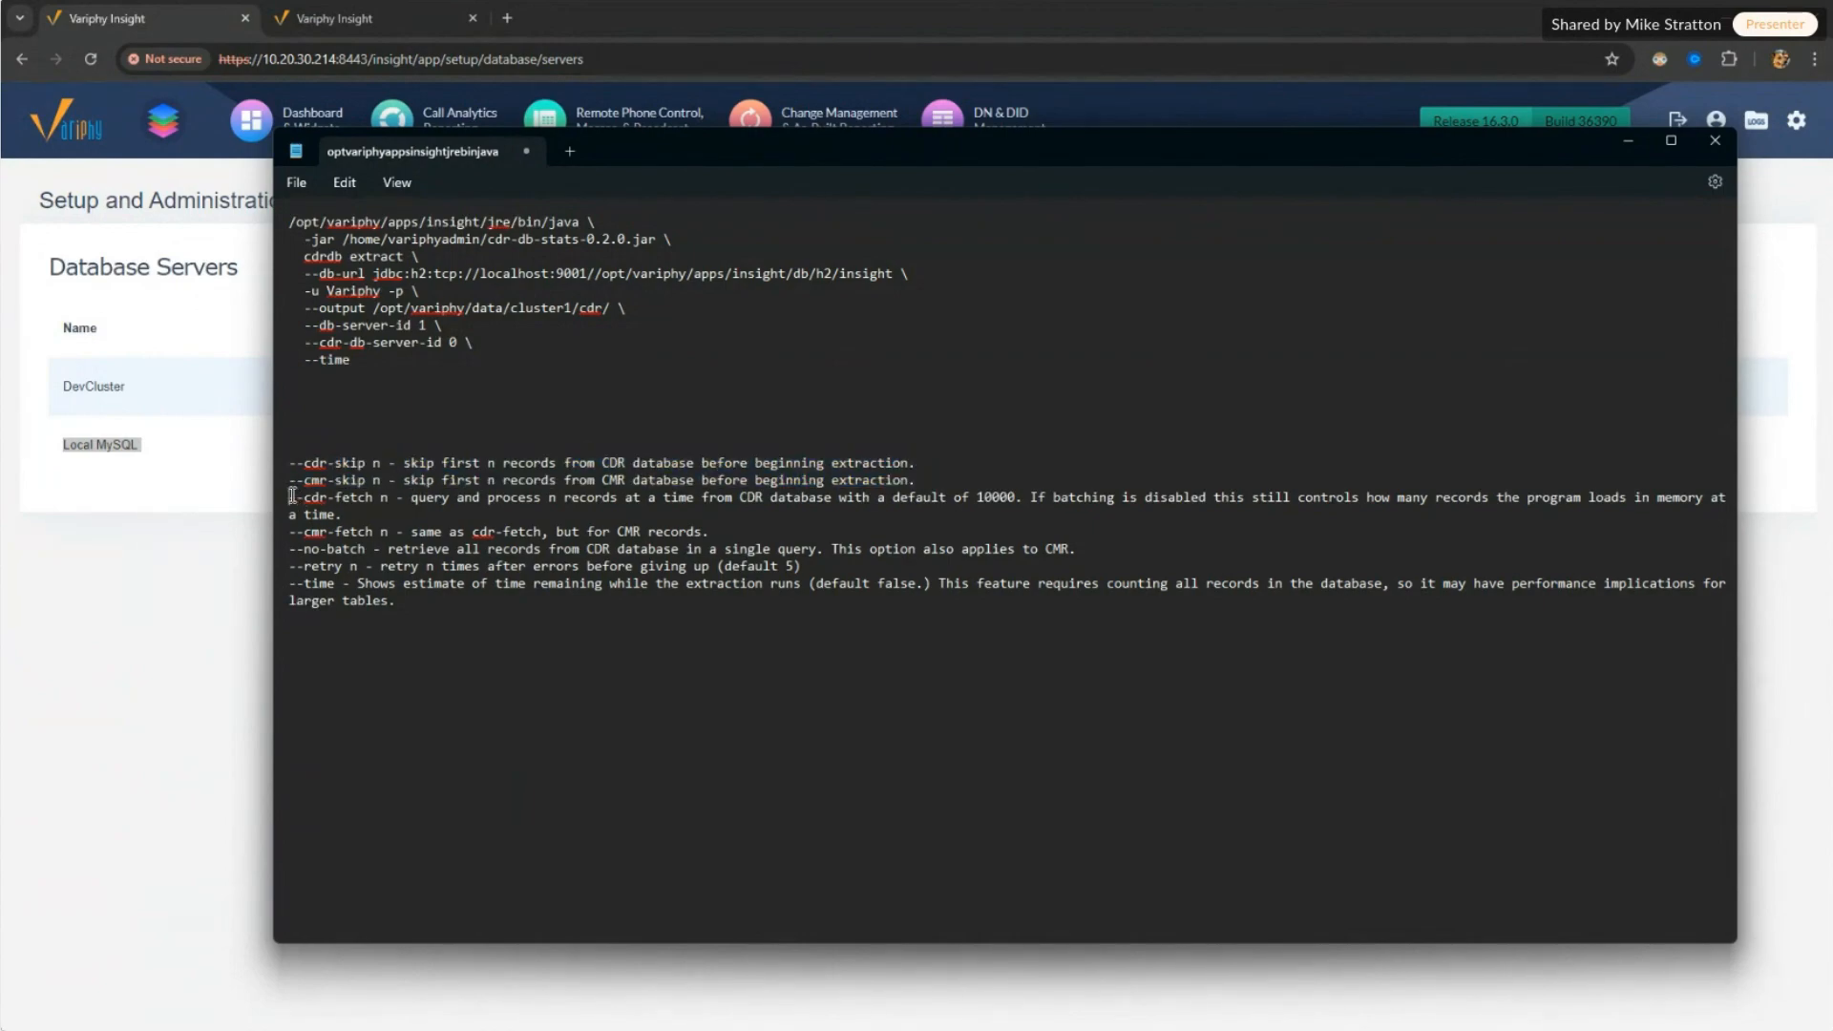
Step: Explain the fetch, no-batch, retry (default 5) and time options, then minimize the notes
left_click_drag(293, 496, 699, 531)
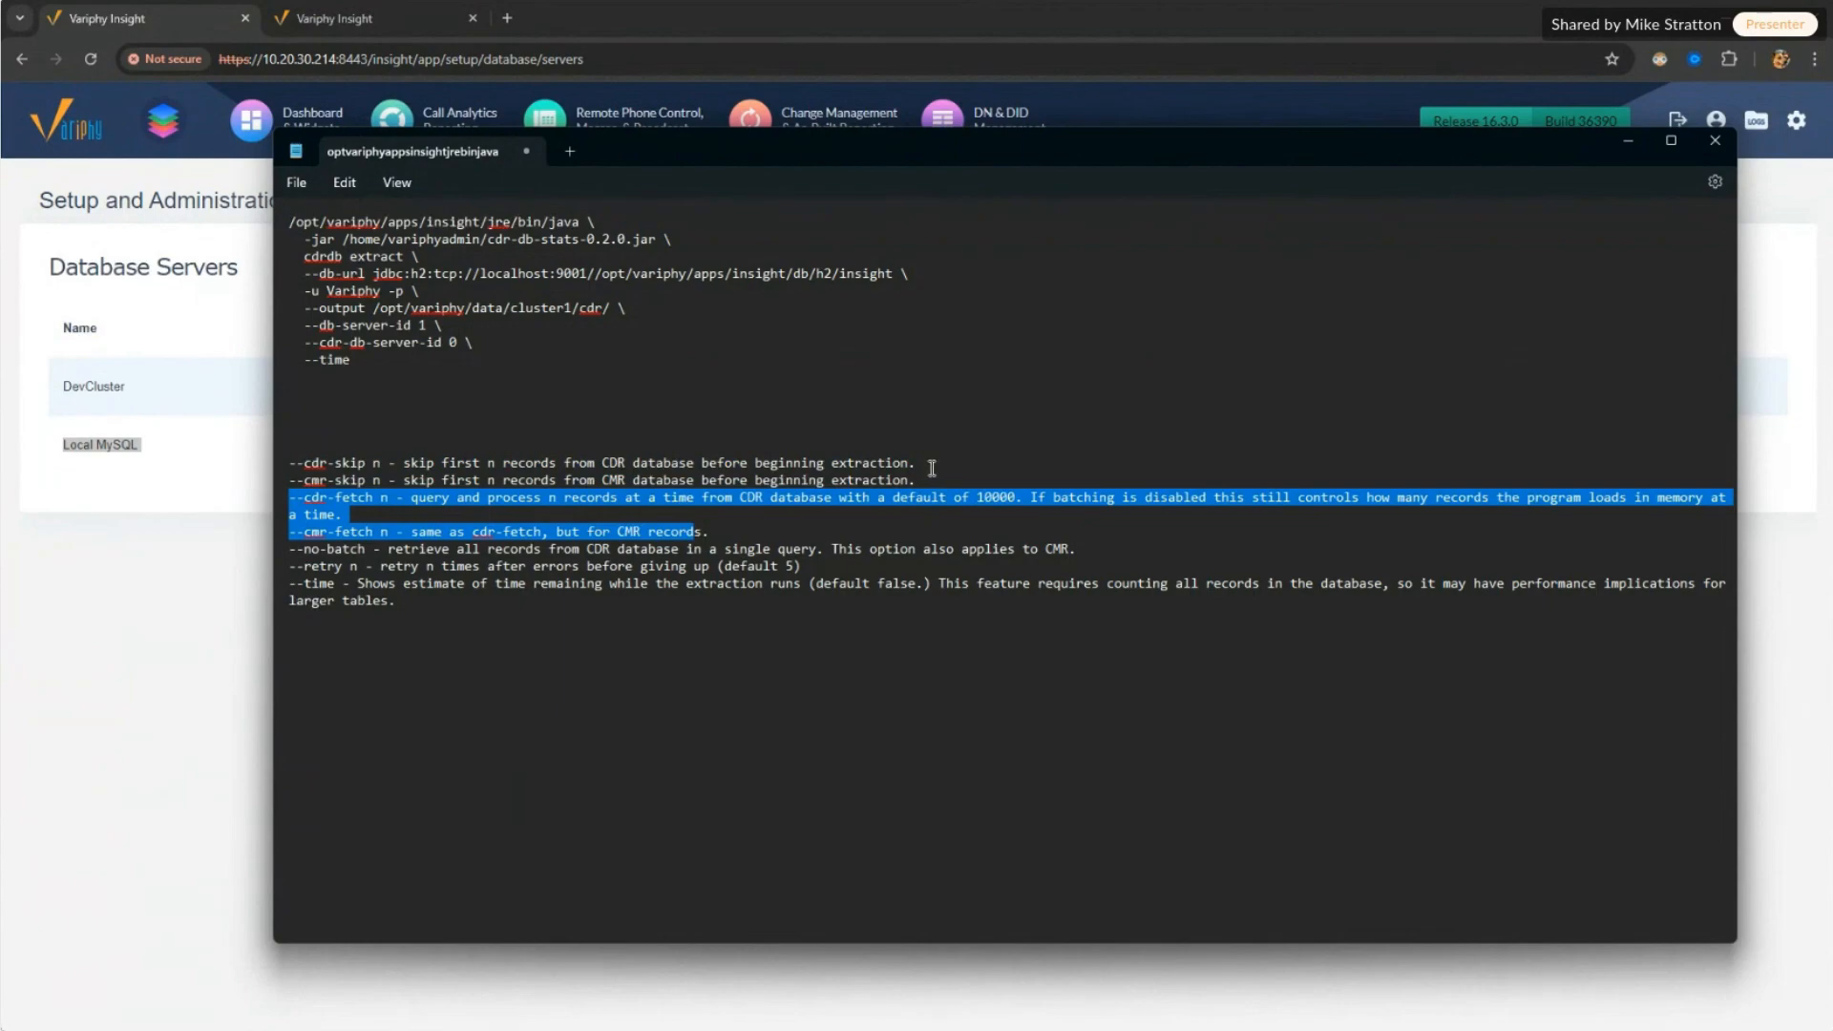
double_click(976, 498)
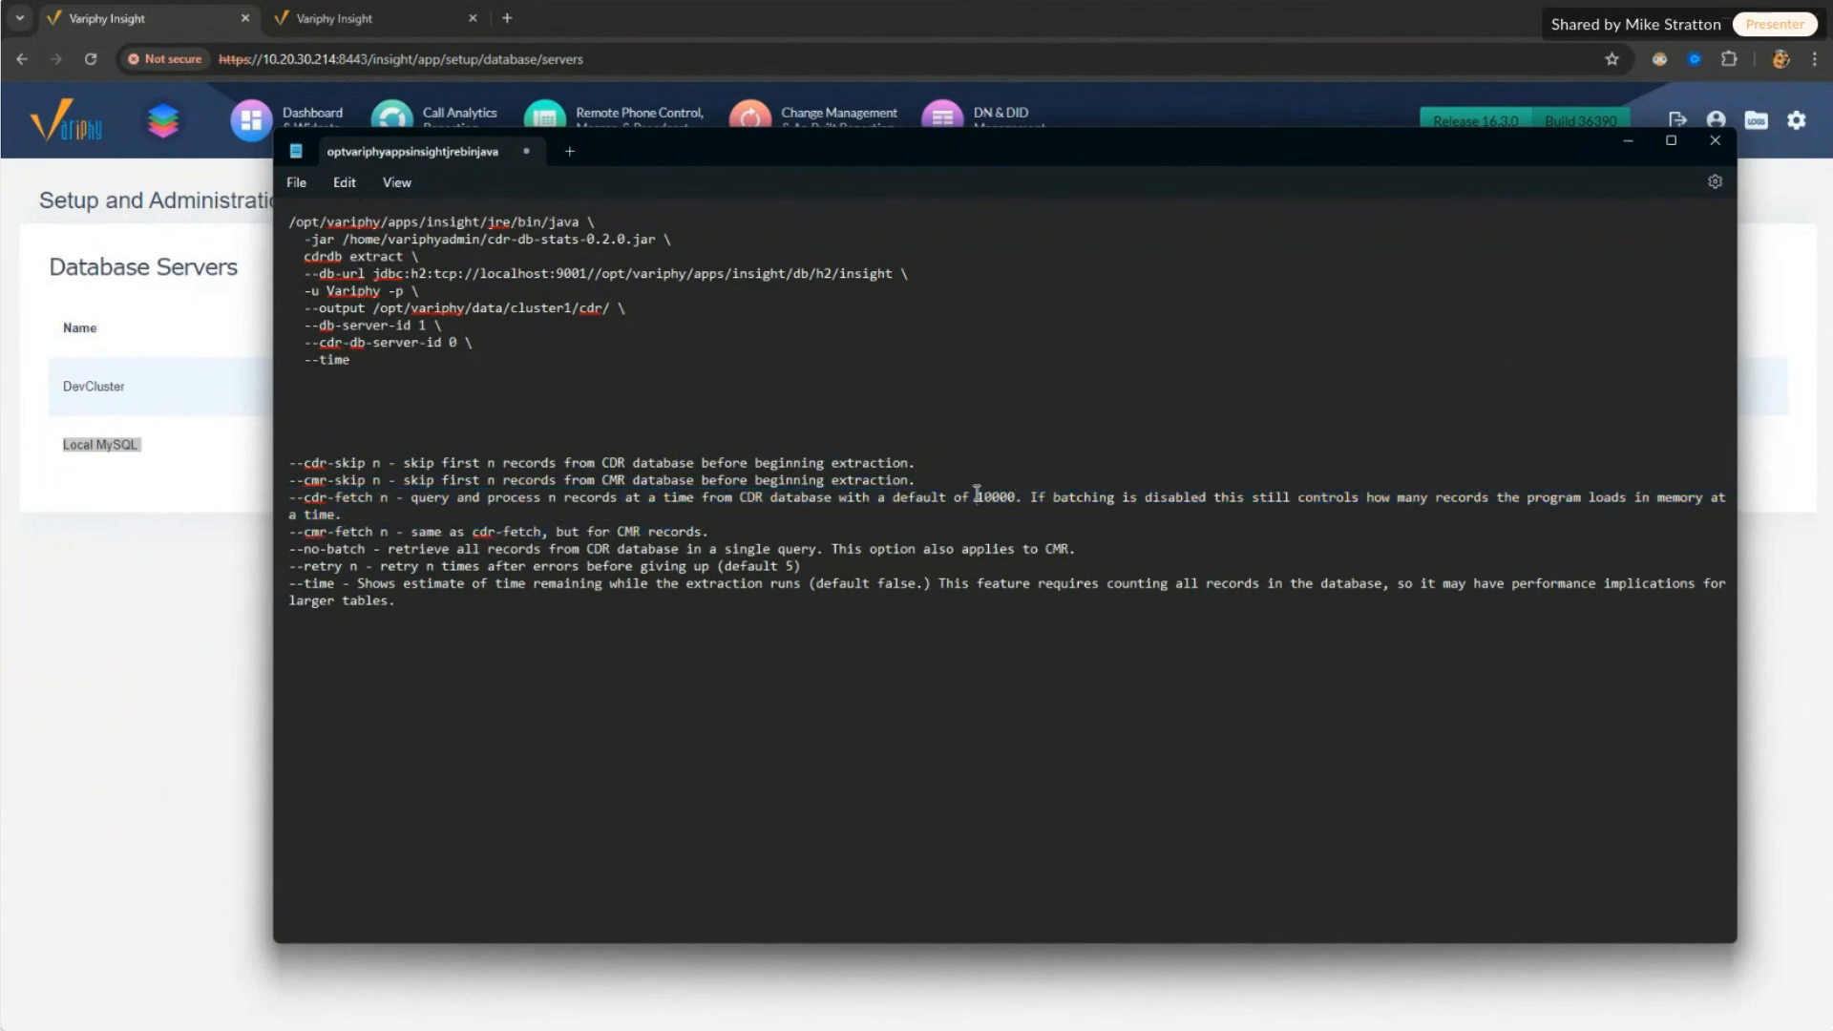
left_click_drag(298, 550, 381, 567)
left_click_drag(823, 565, 314, 567)
left_click_drag(730, 567, 790, 567)
left_click_drag(312, 567, 738, 563)
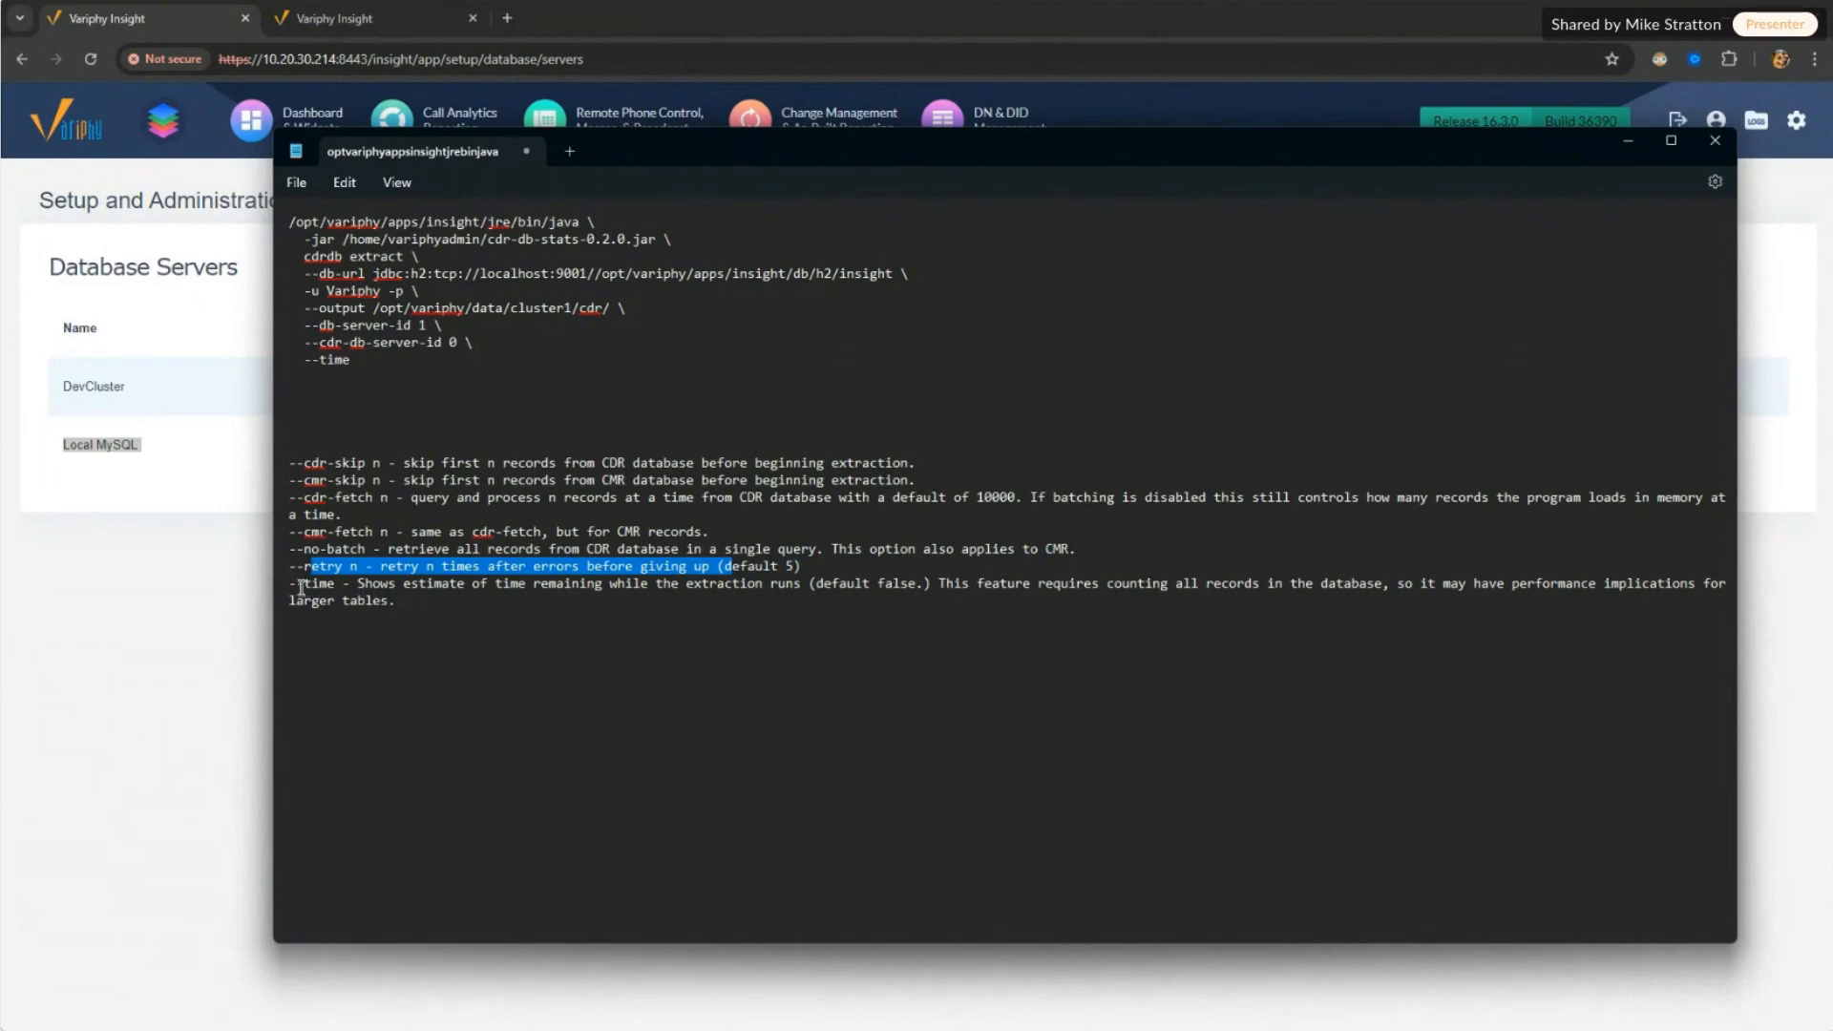
left_click_drag(297, 584, 325, 584)
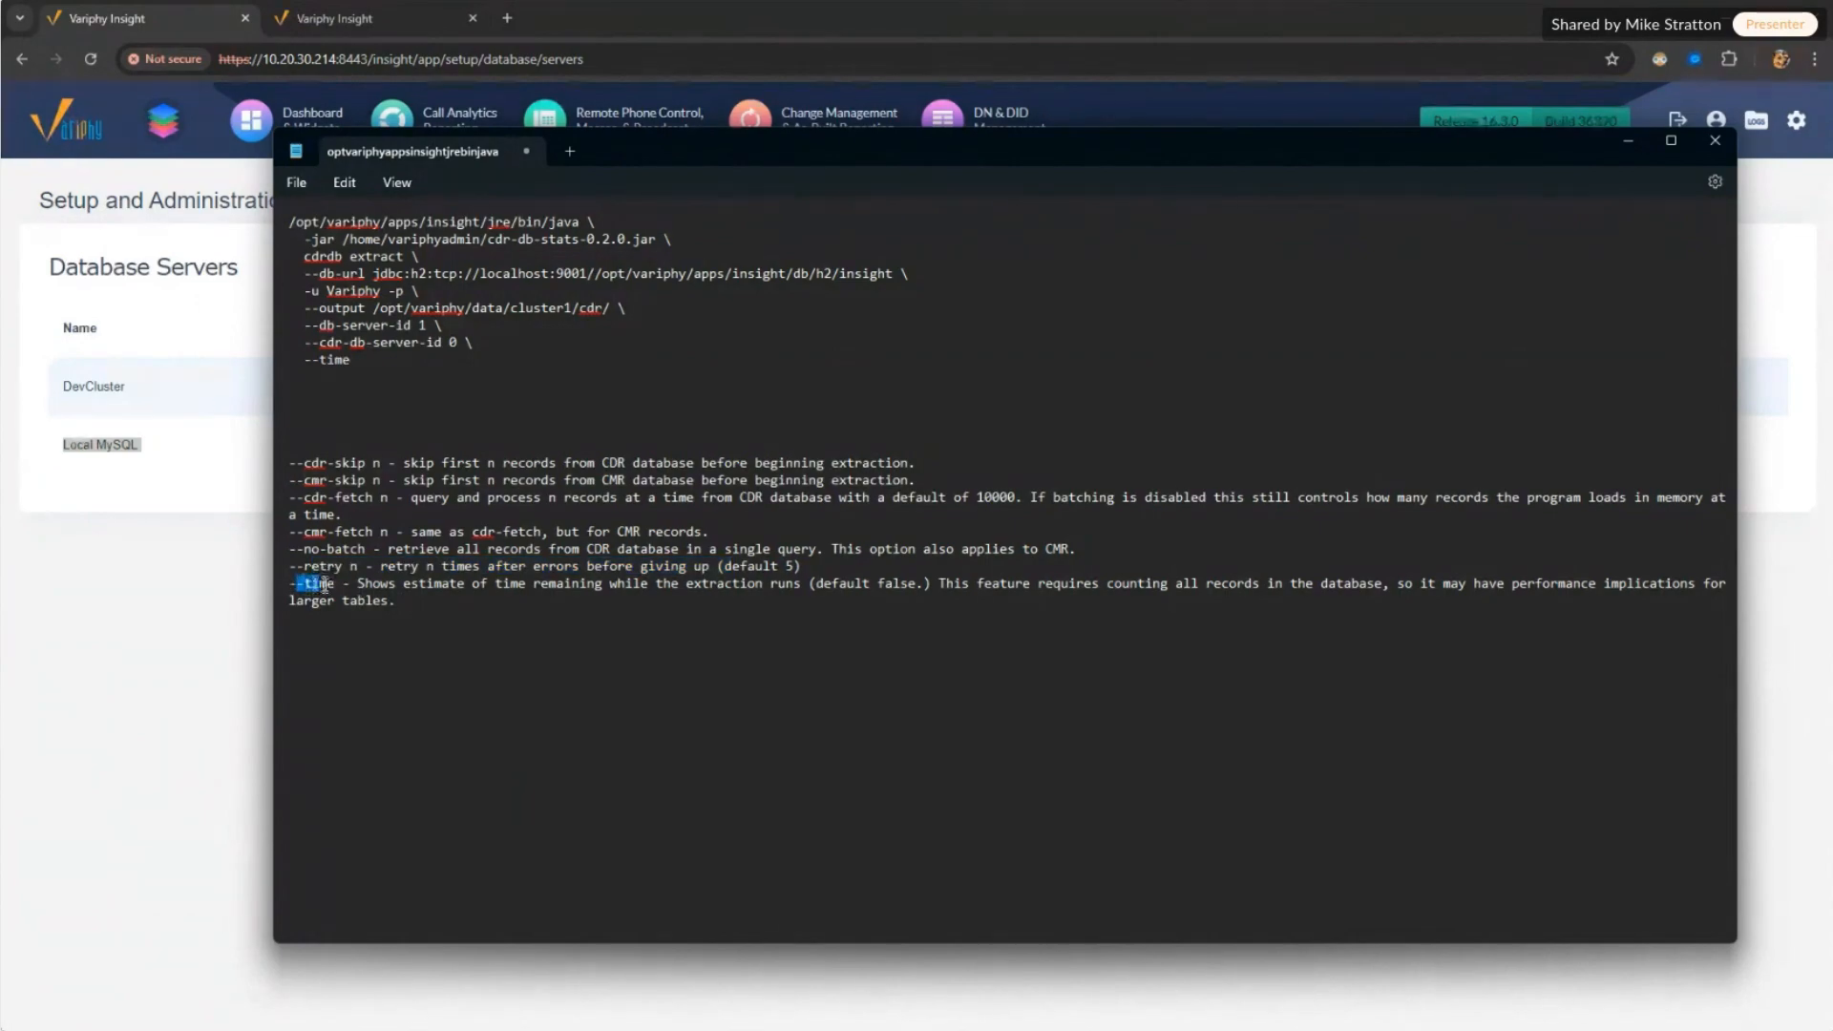
left_click(1628, 142)
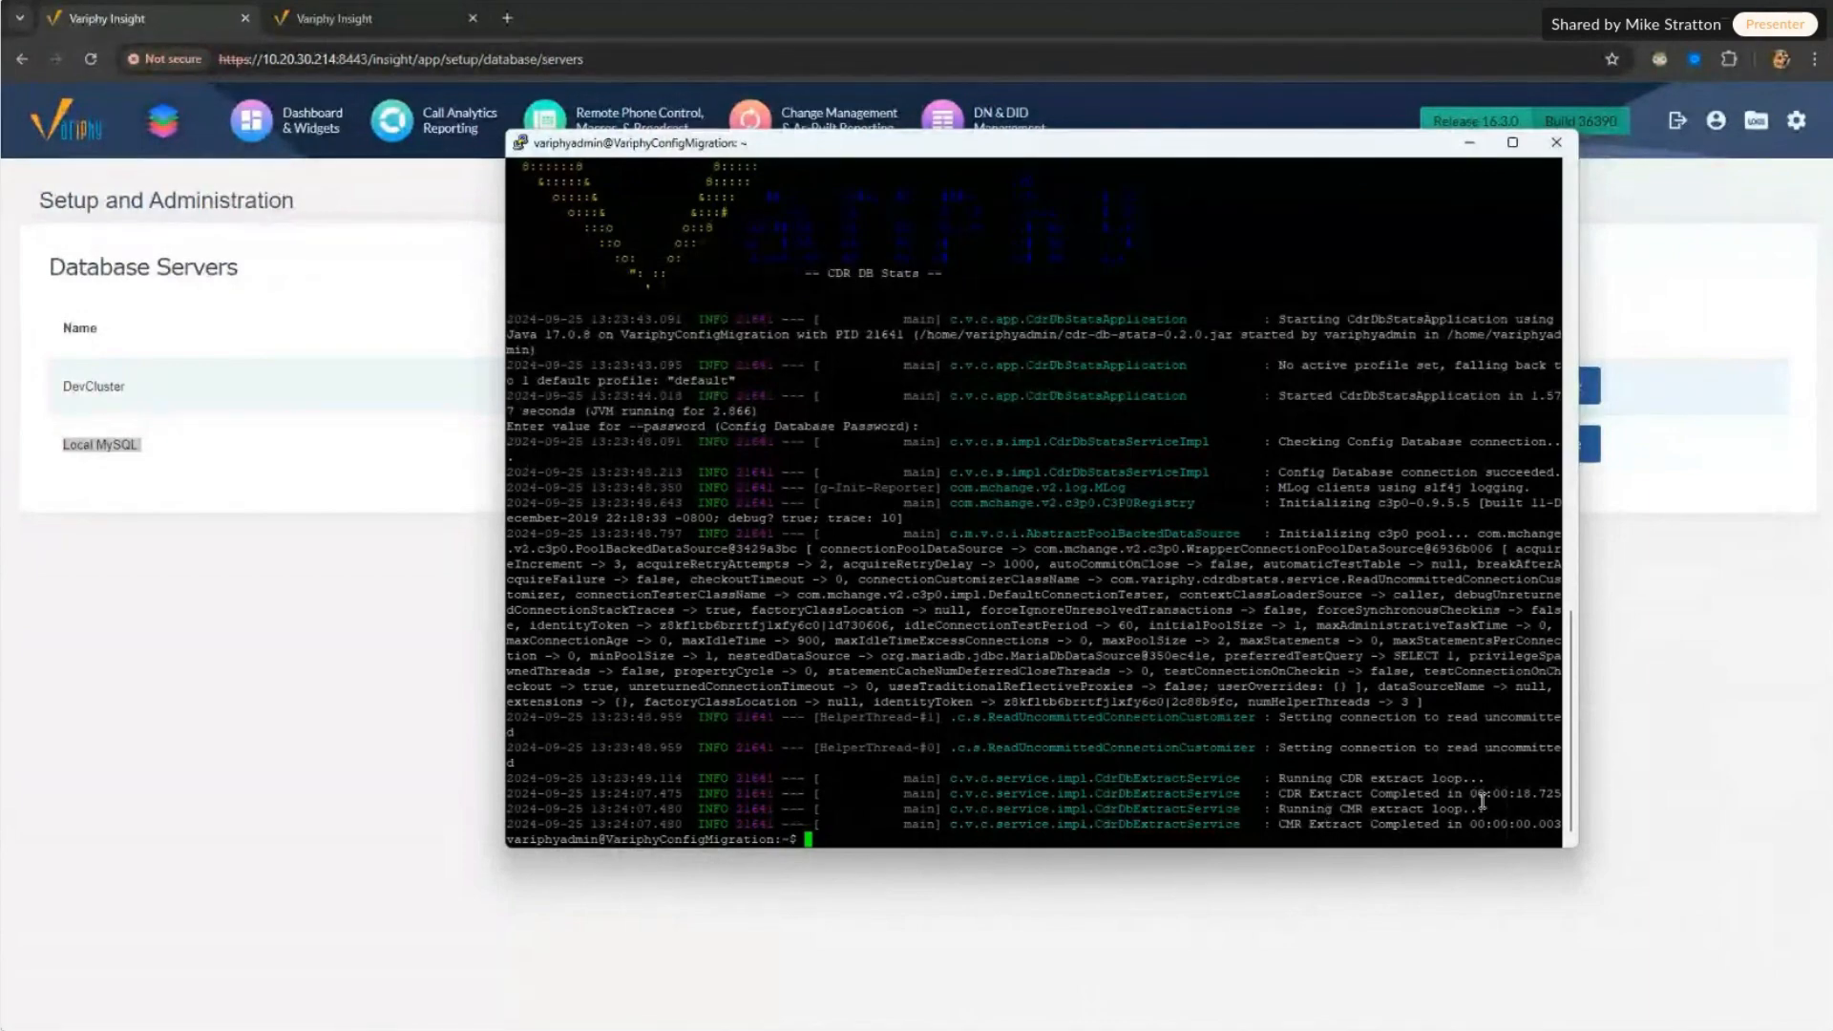
Step: Highlight the CDR and CMR 'Extract Completed in' times, then switch to WinSCP
left_click_drag(1453, 794, 1524, 795)
left_click_drag(1324, 823, 1539, 827)
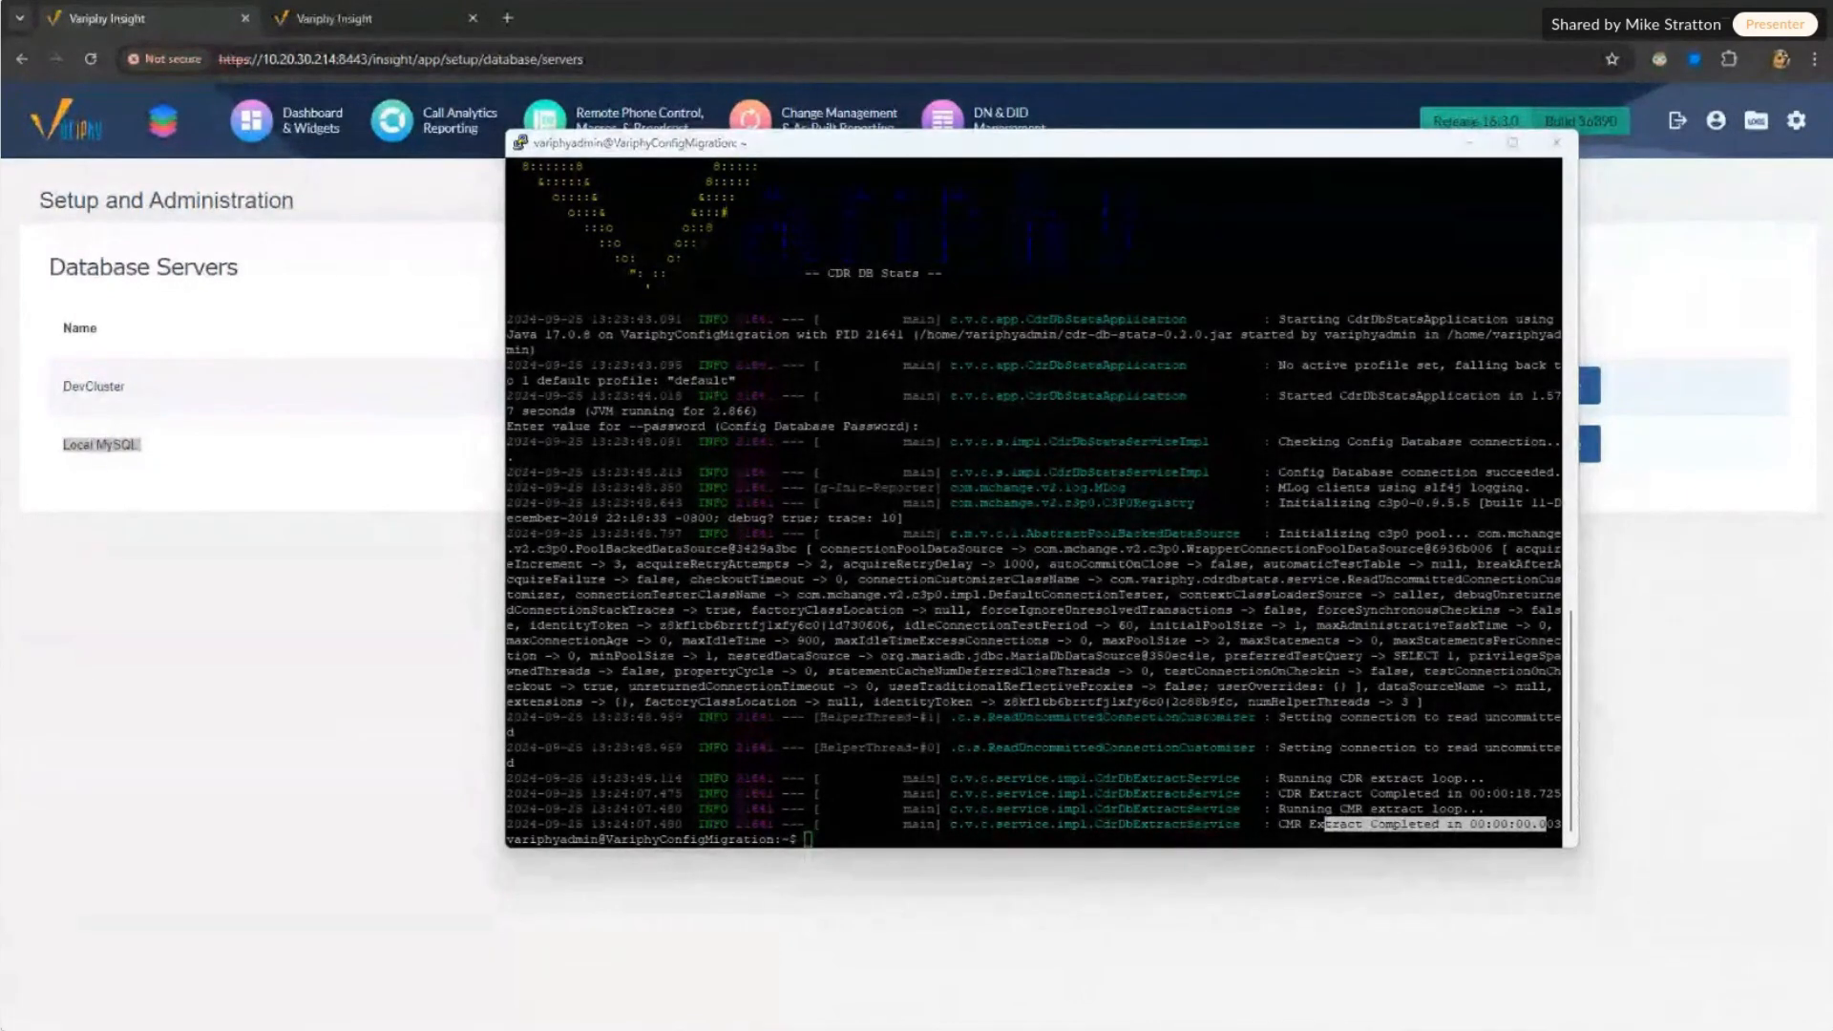
key("alt+Tab")
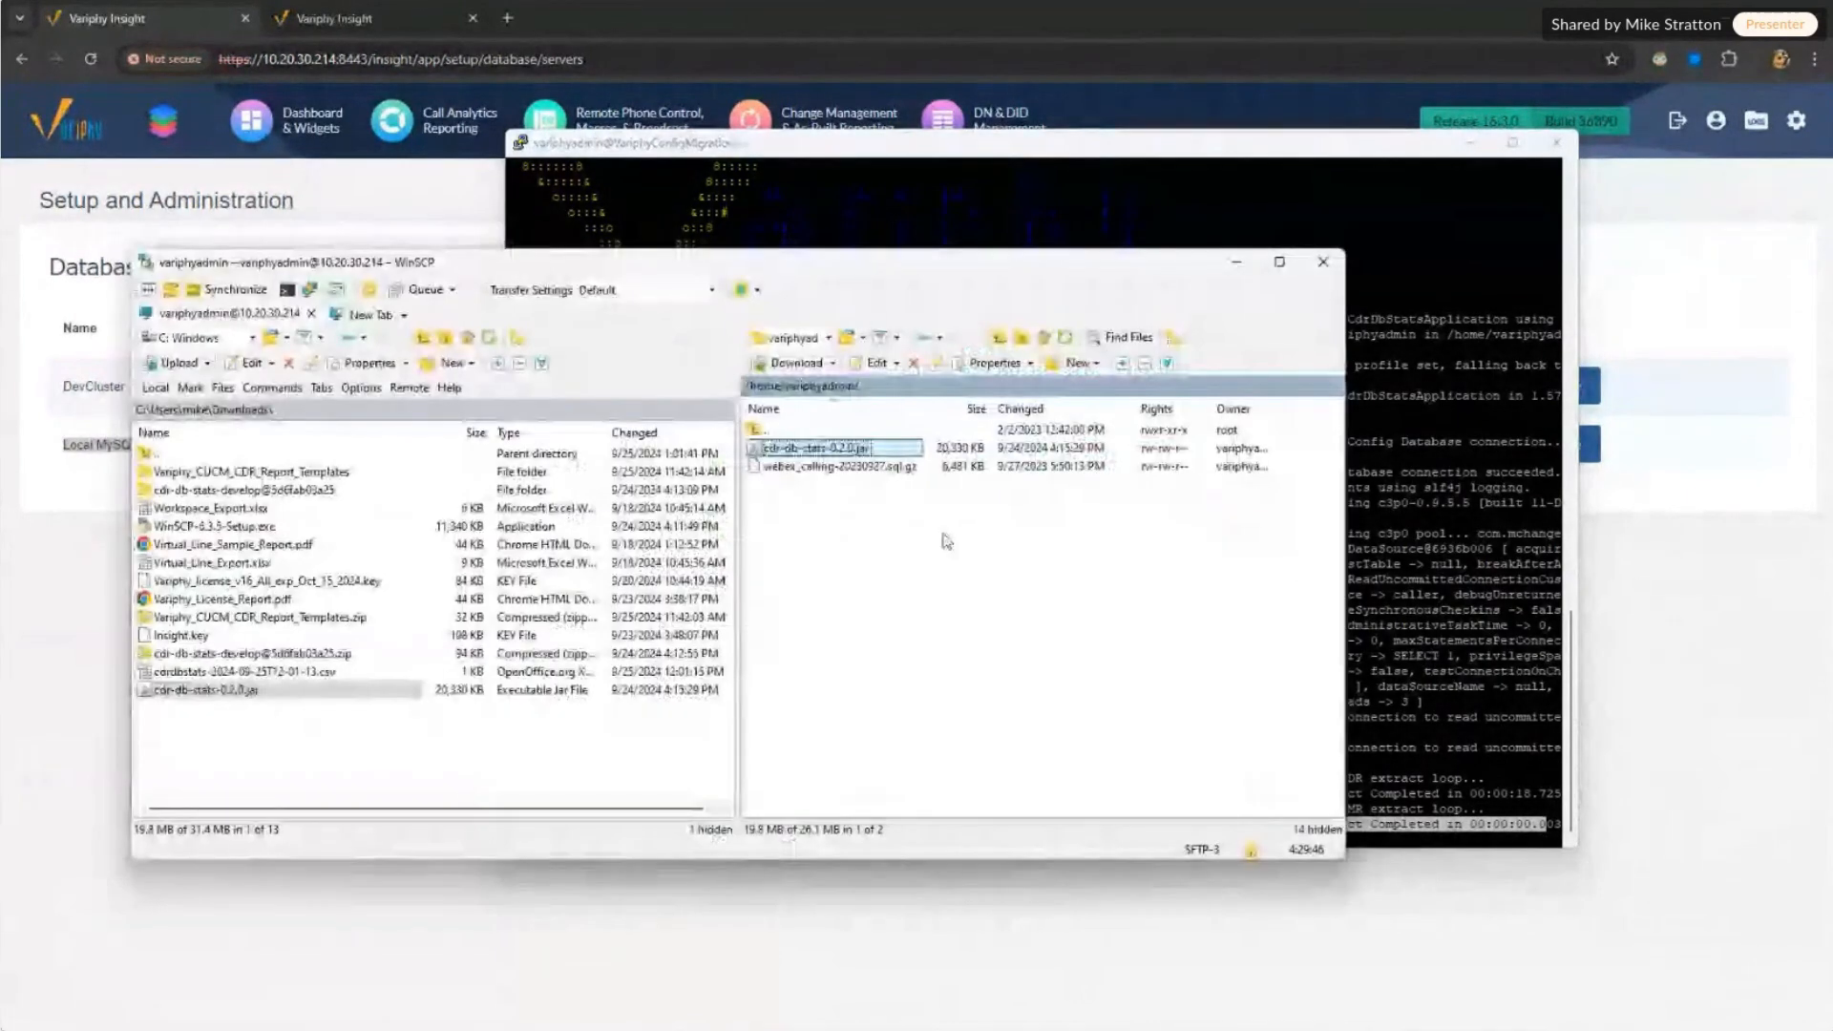
Step: Browse WinSCP to /opt/variphy/apps/insight/CDR/cluster1/cdr, refresh, and select the first cdr_cluster1 CSV
double_click(774, 430)
double_click(774, 429)
double_click(784, 612)
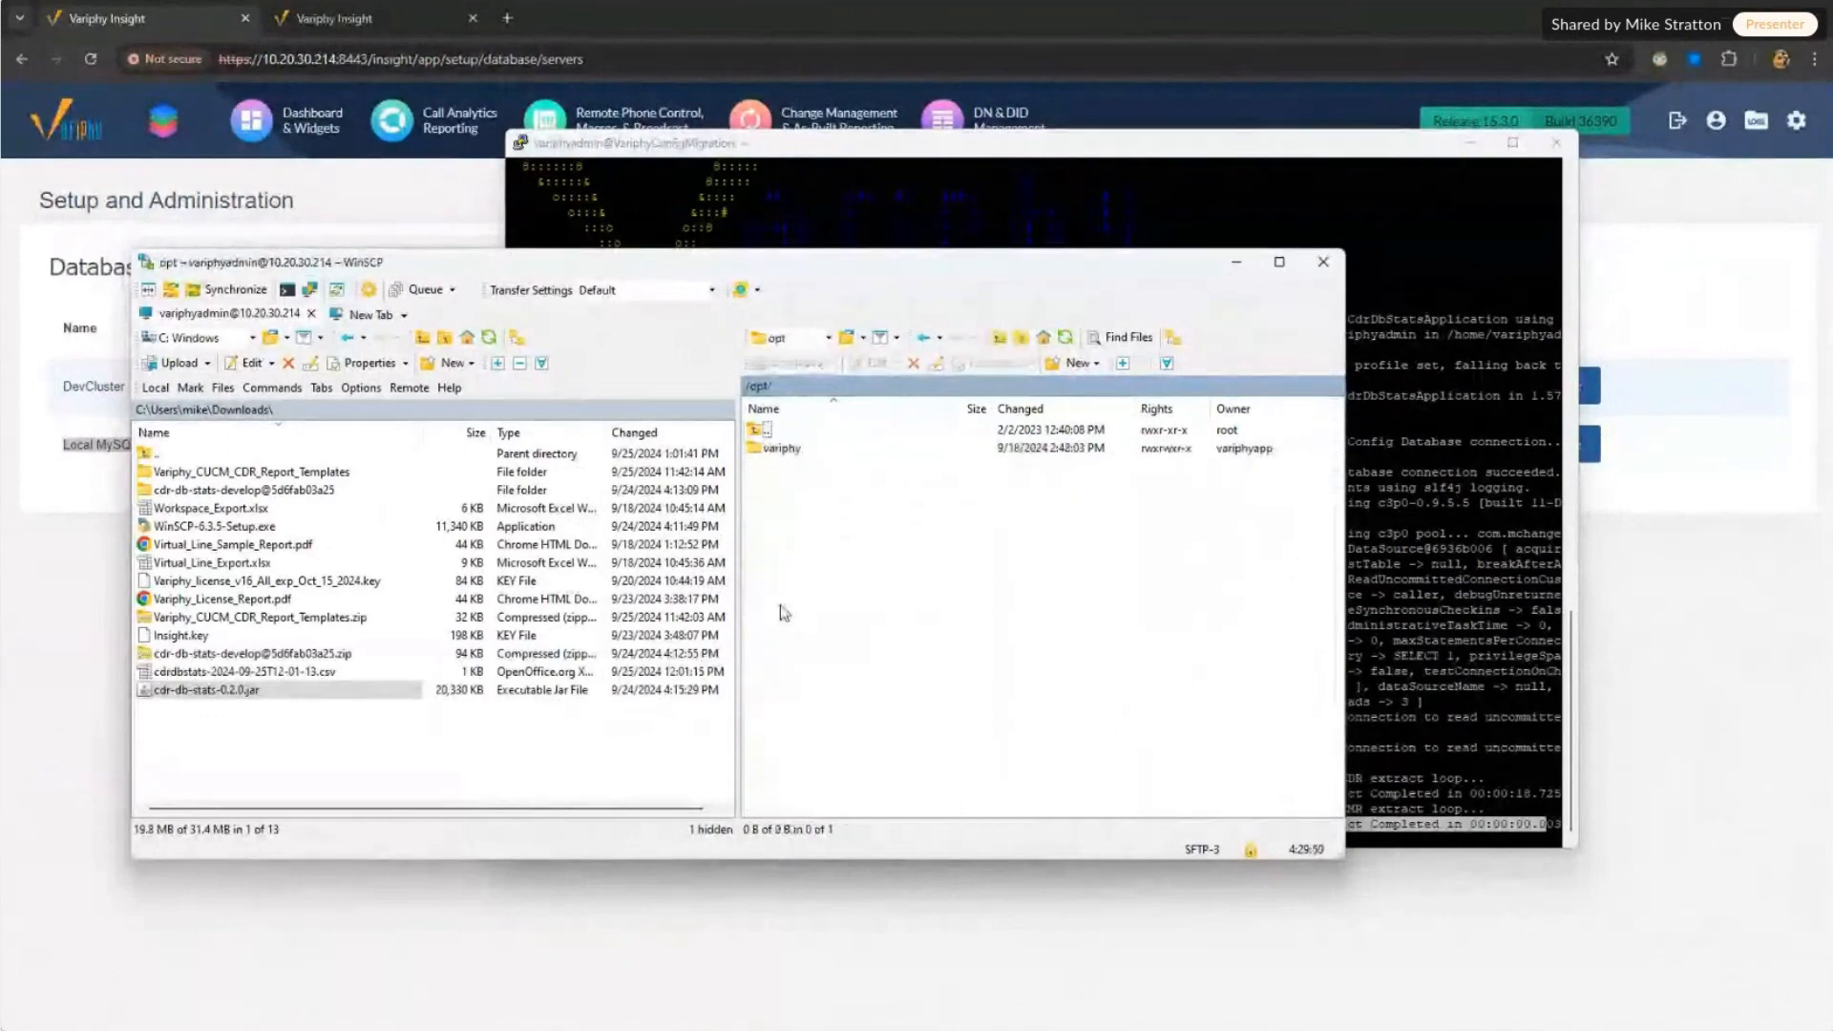
double_click(778, 450)
double_click(769, 468)
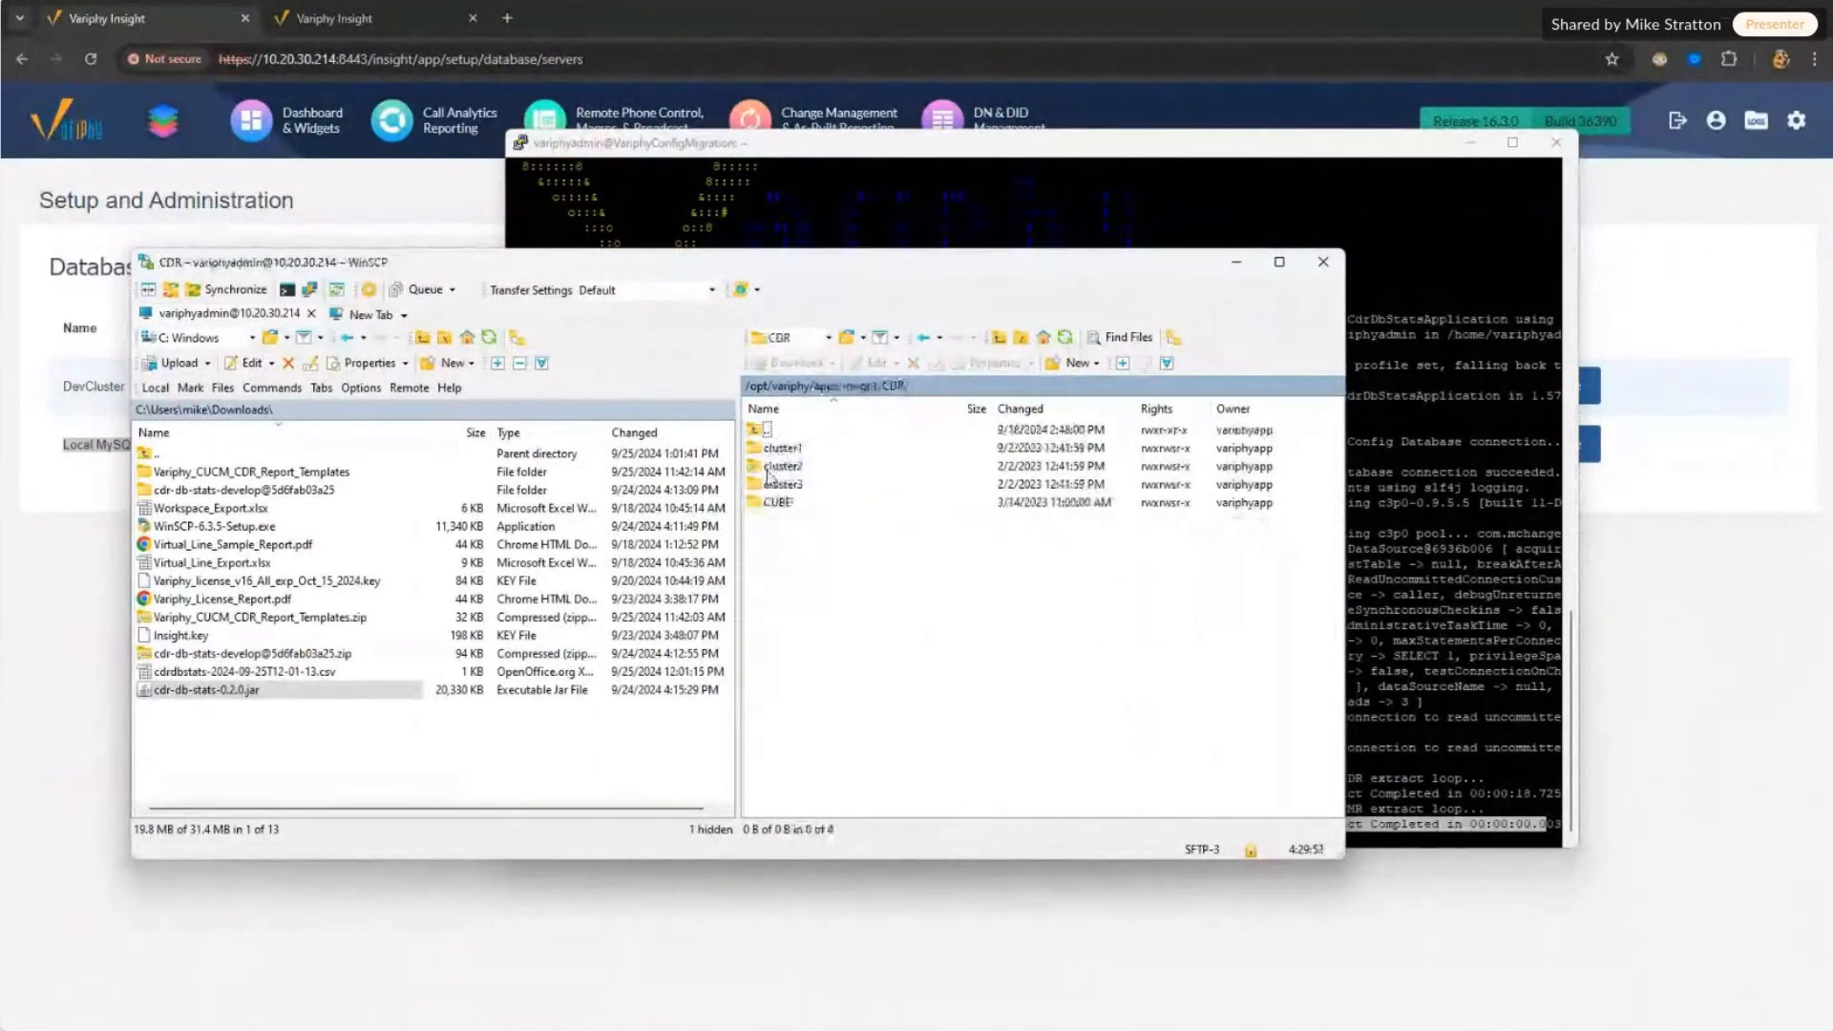
double_click(778, 448)
double_click(770, 452)
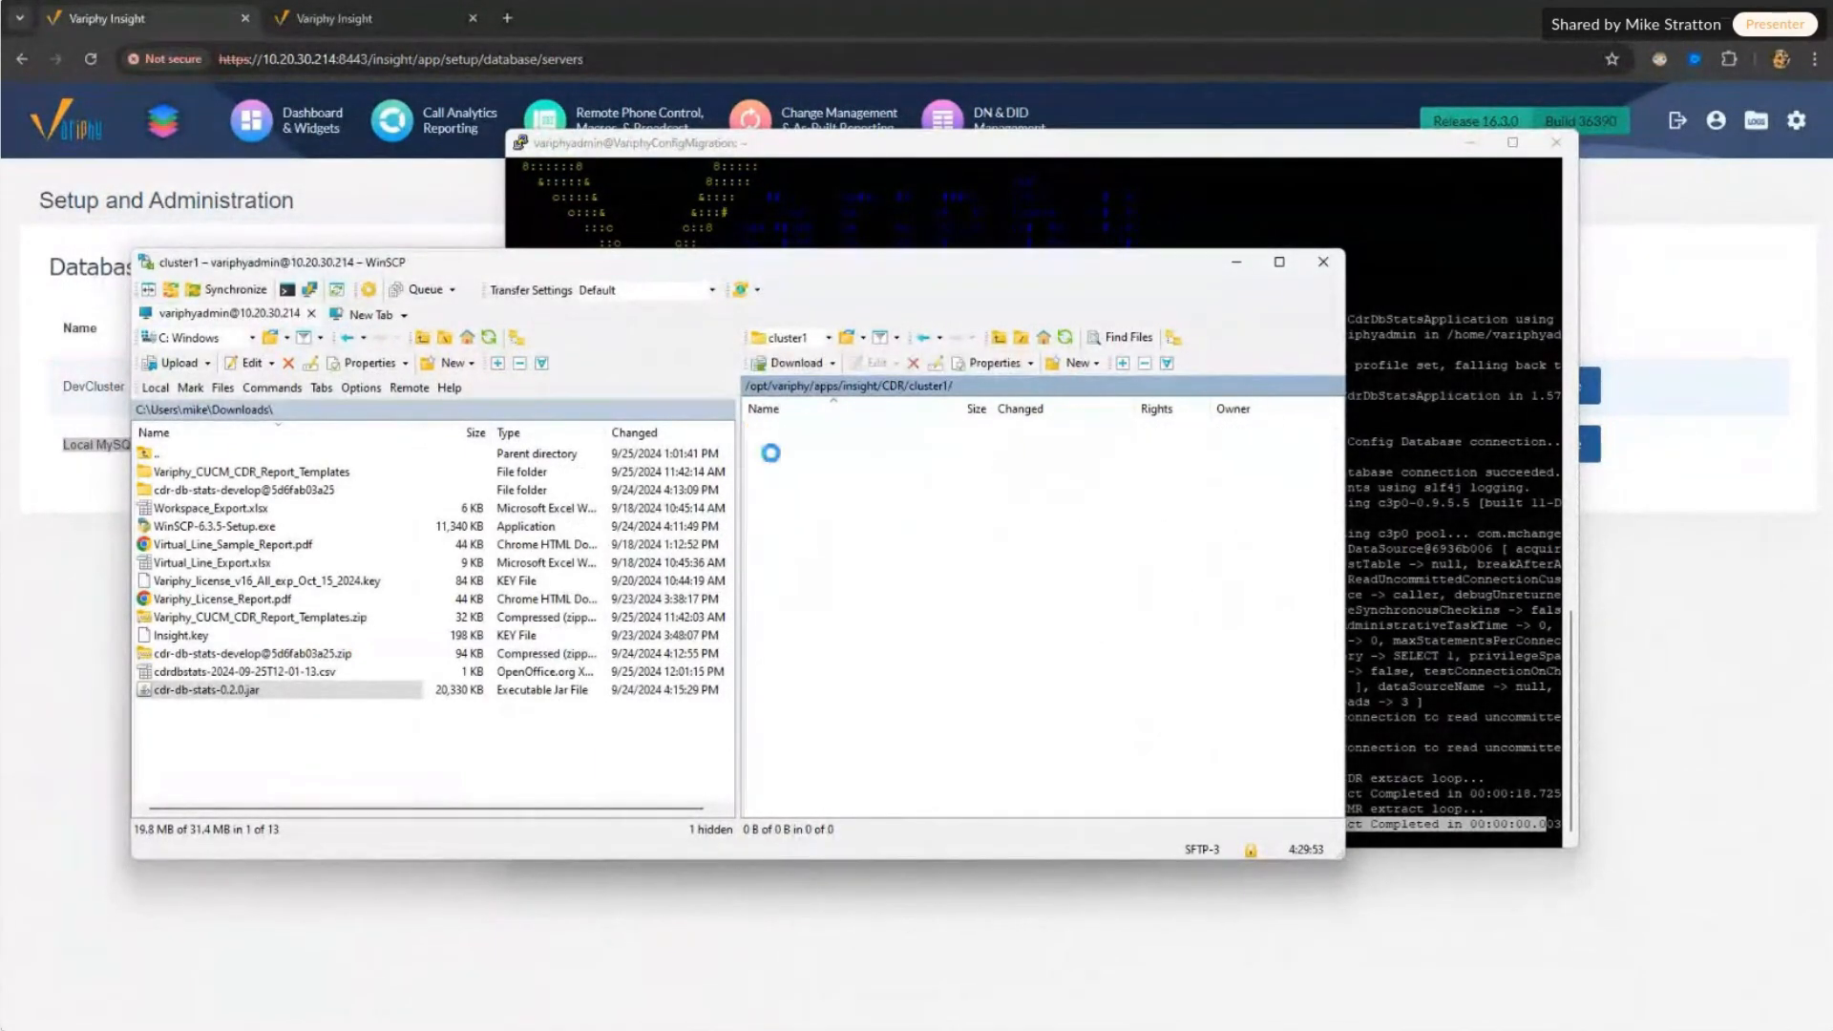
right_click(804, 529)
left_click(861, 568)
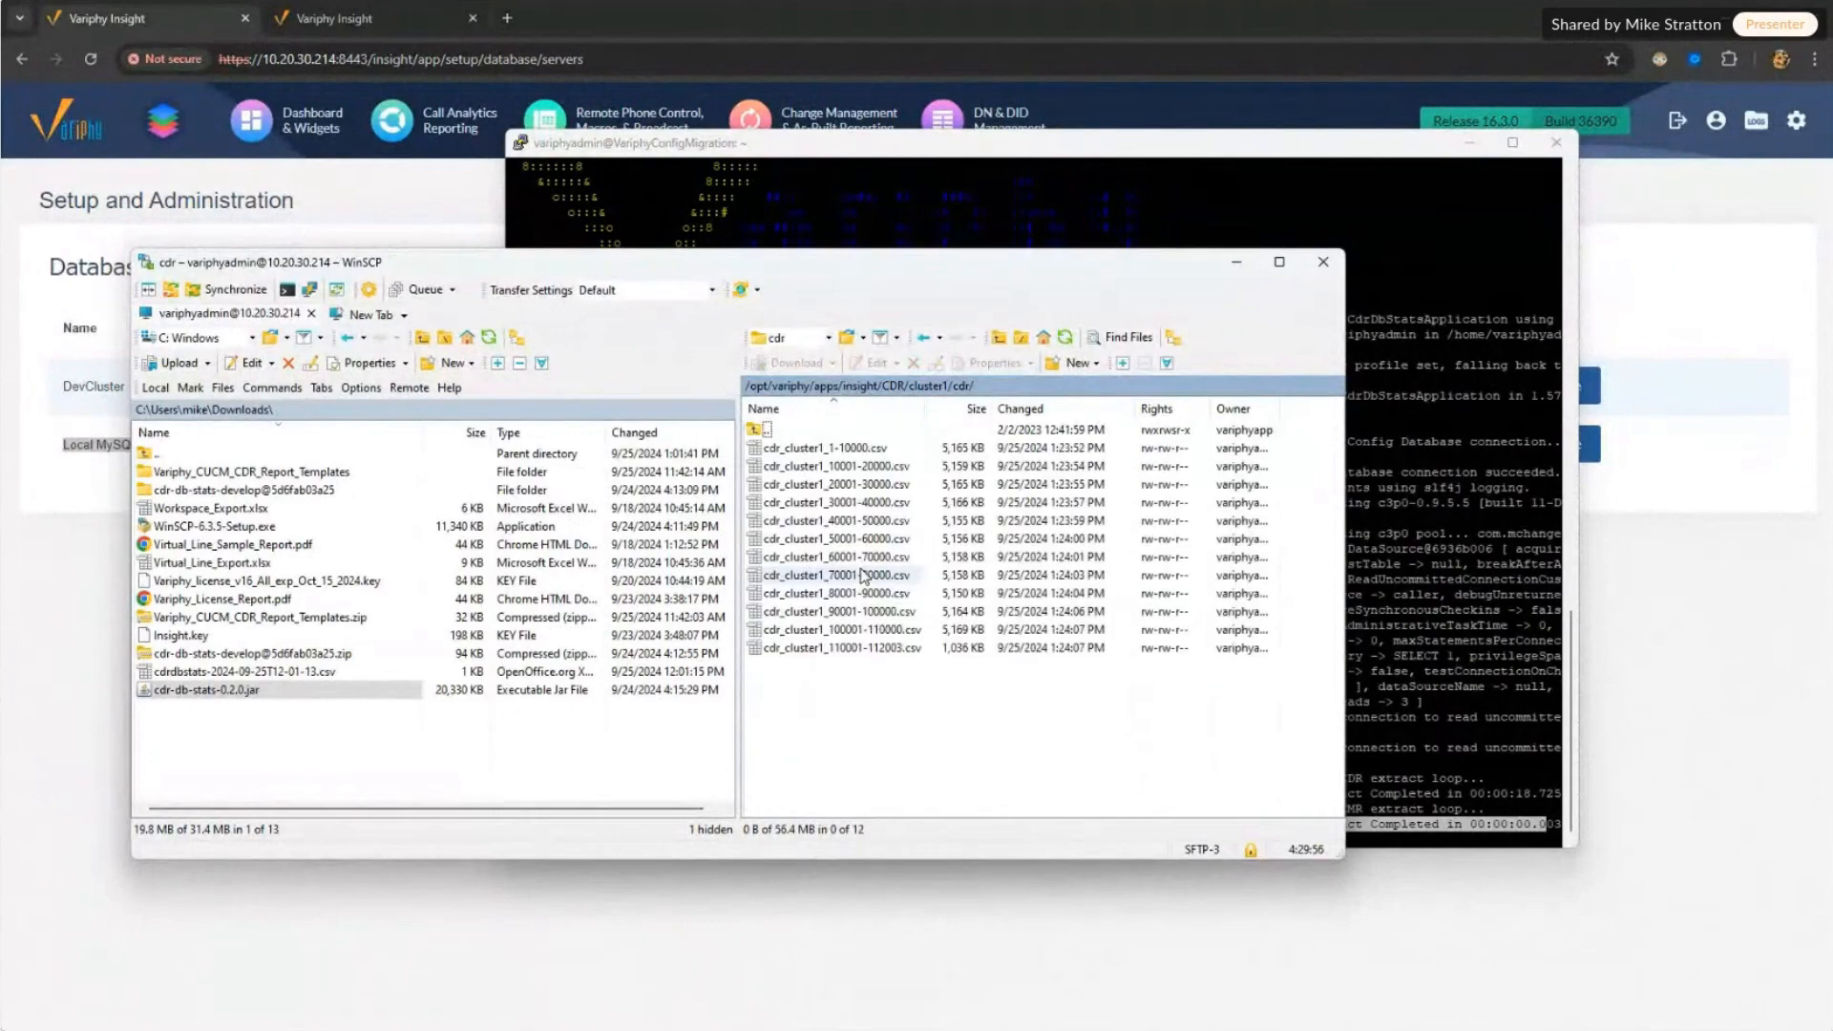
left_click(837, 451)
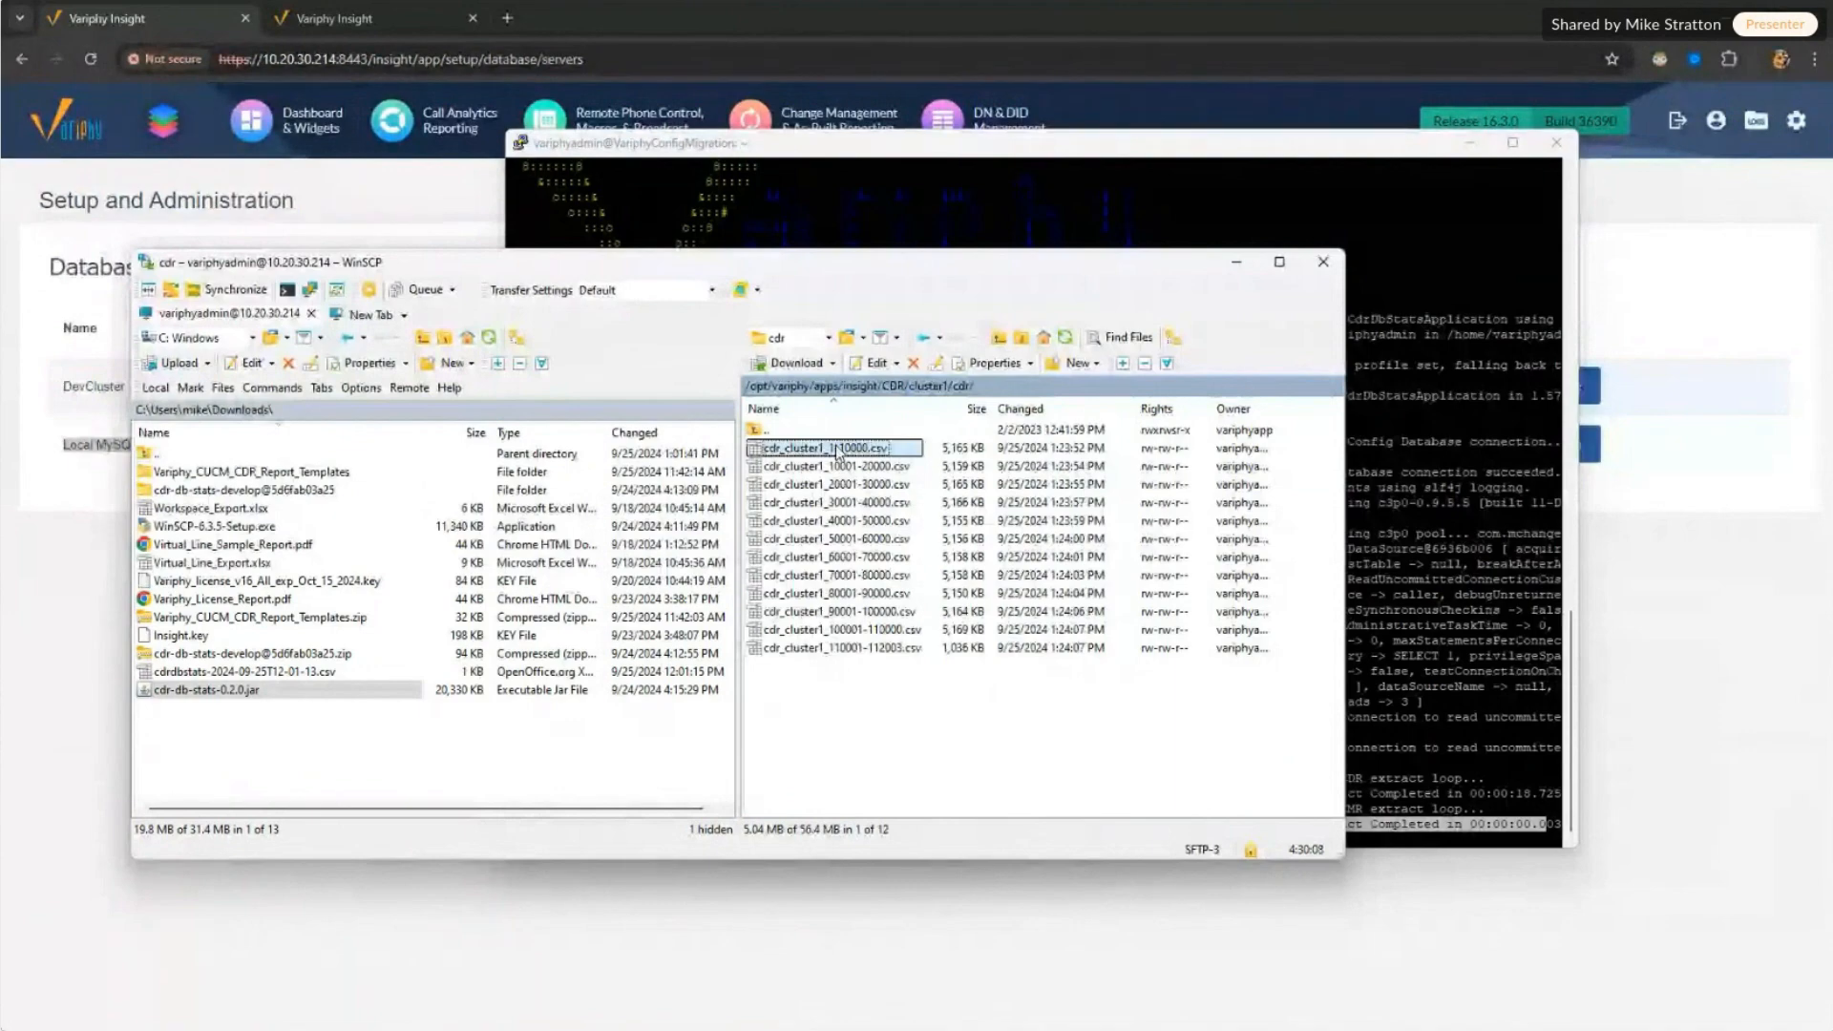
left_click(64, 624)
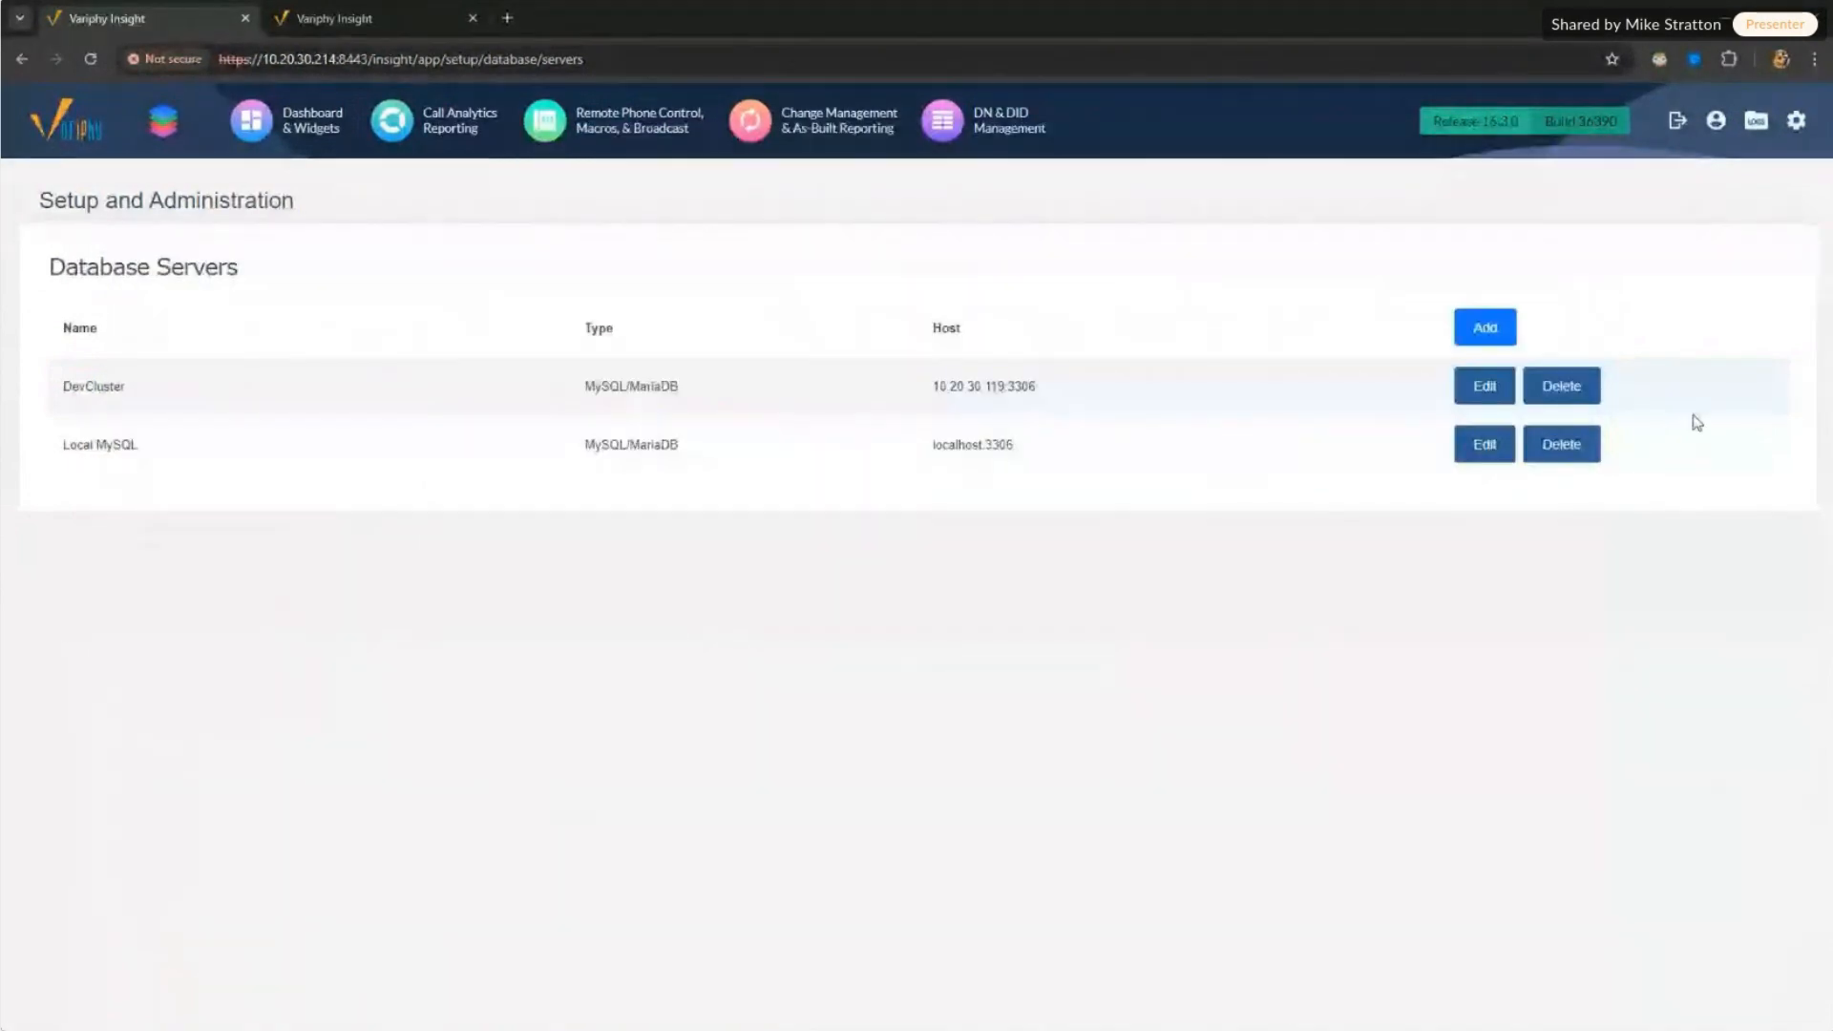
Step: Enable and activate cloud processing for Mexico City under Cisco CUCM Clusters > CDR Processing
mouse_move(1795, 132)
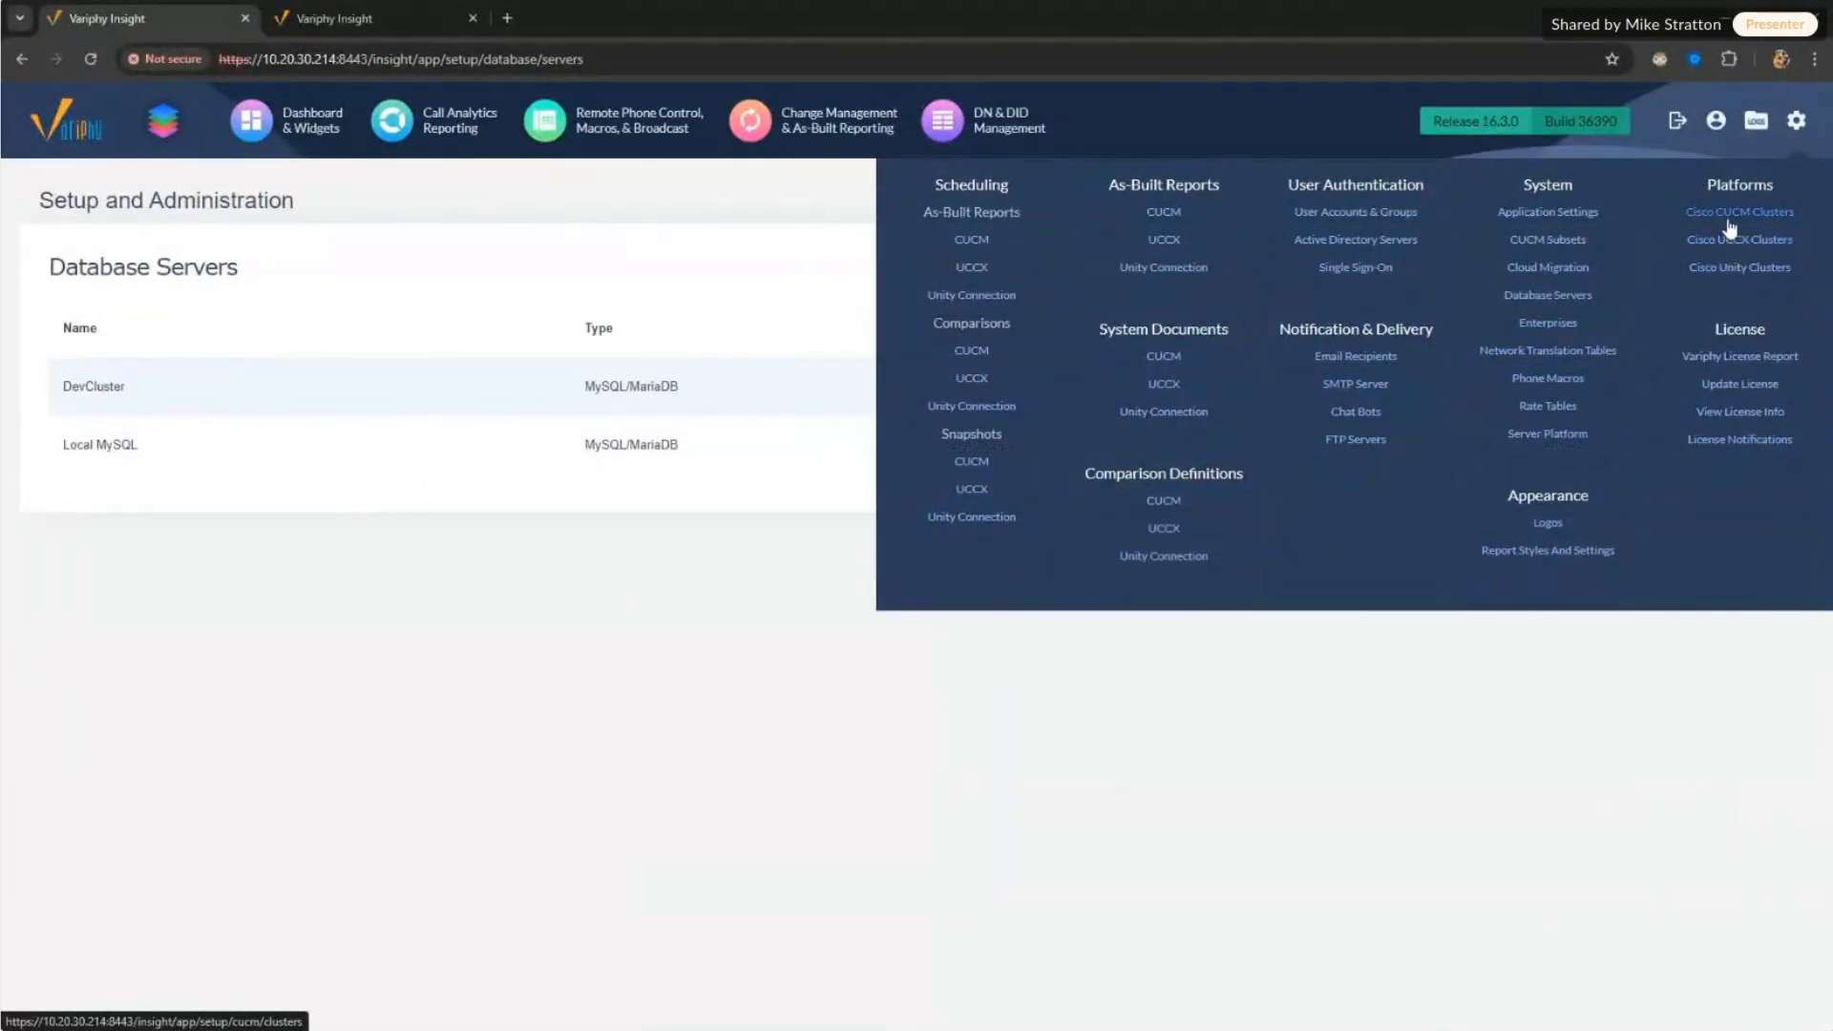
left_click(1729, 226)
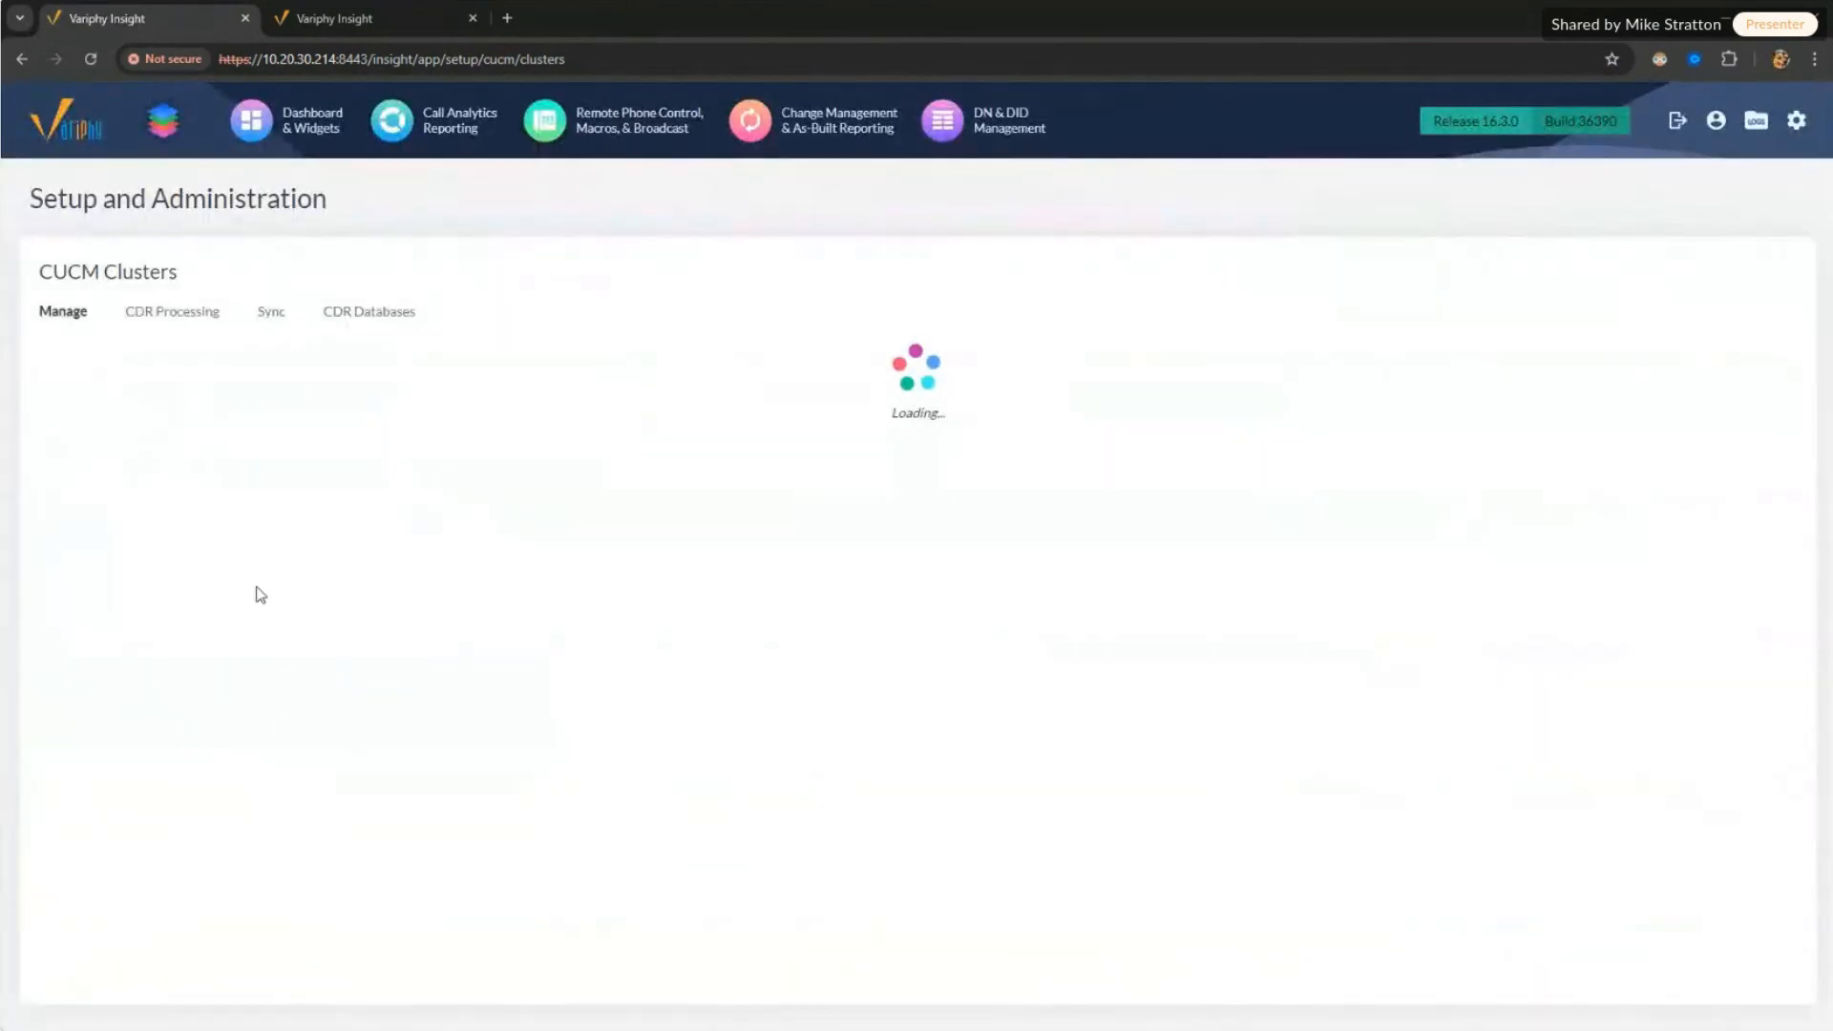
left_click(173, 321)
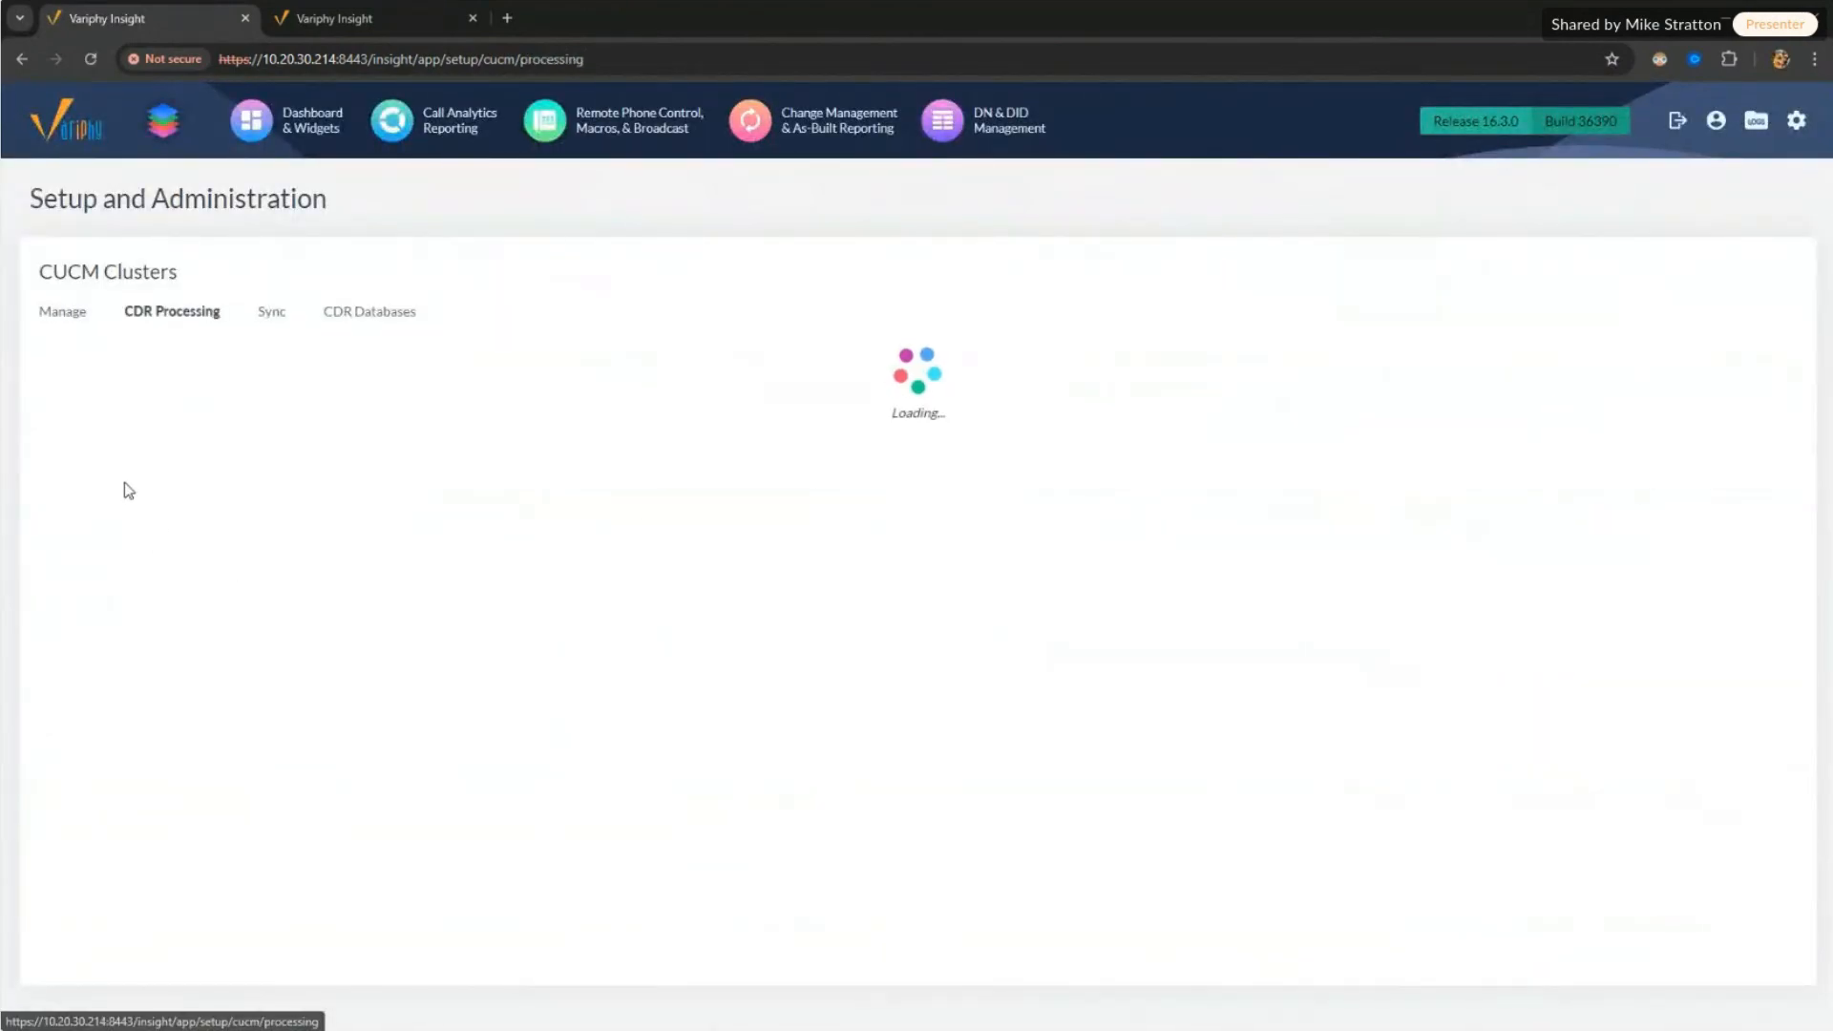
left_click(88, 530)
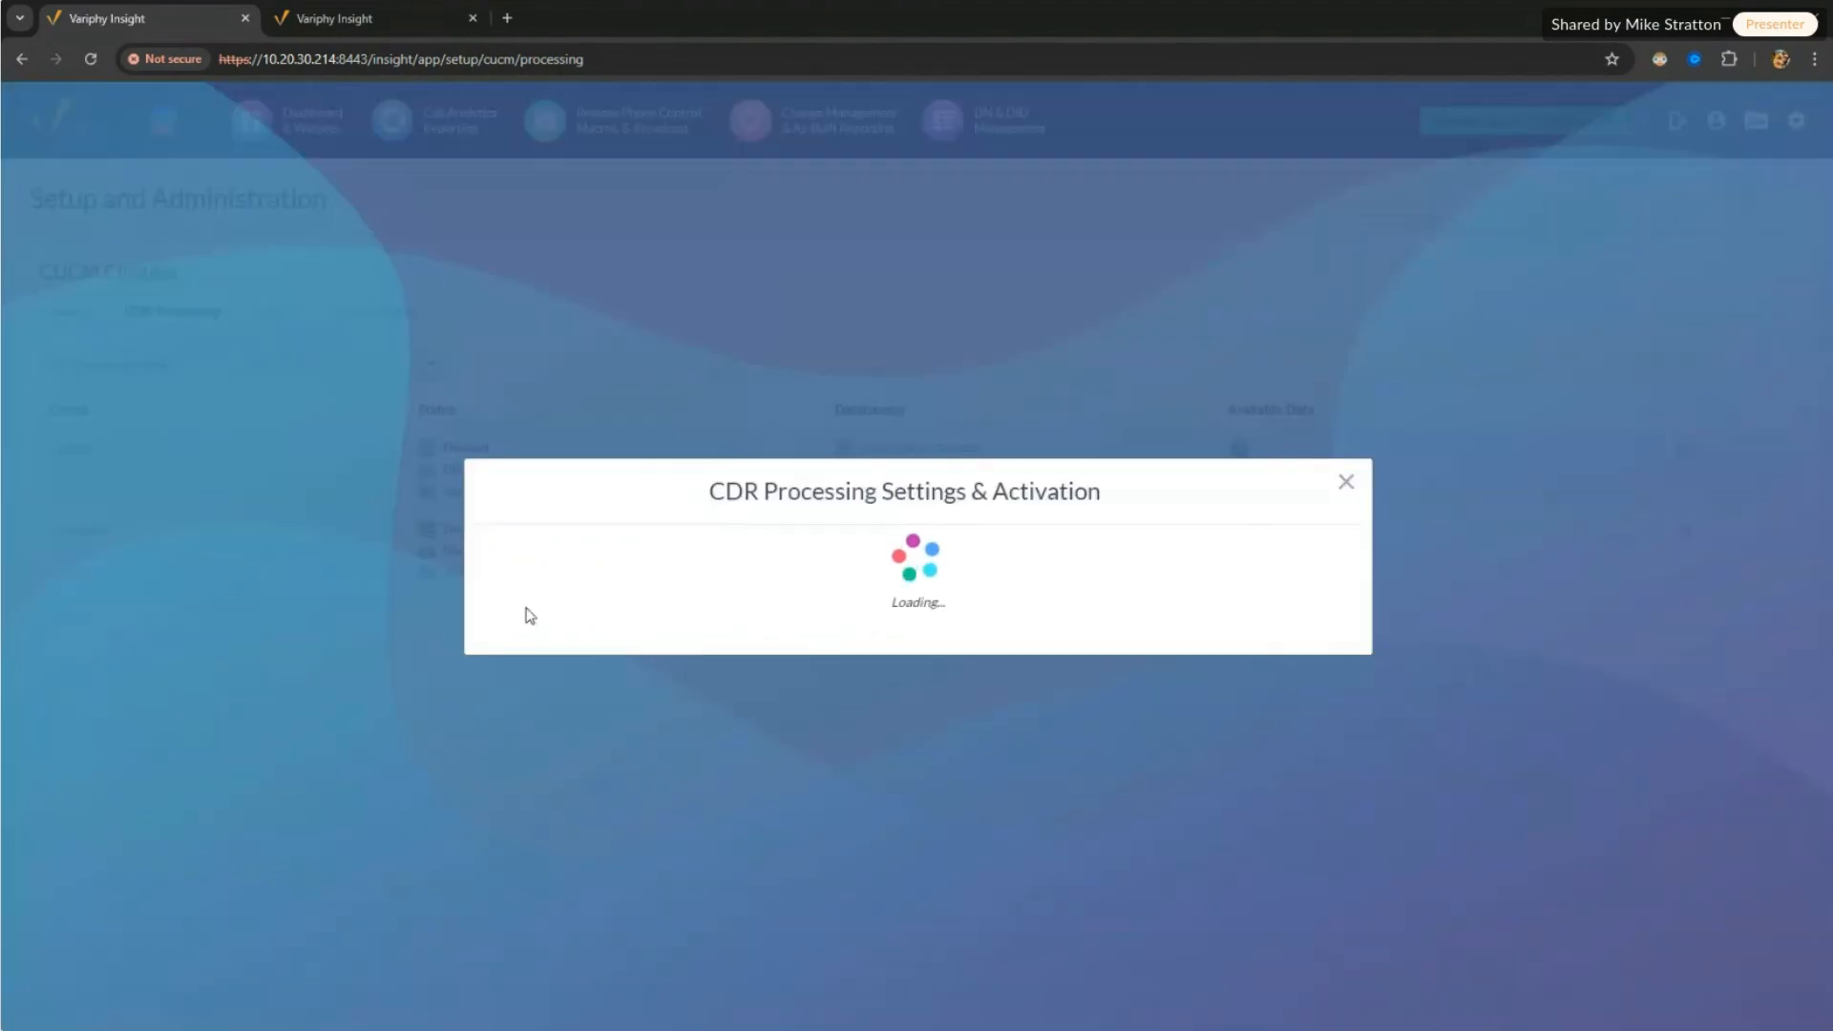
left_click(551, 599)
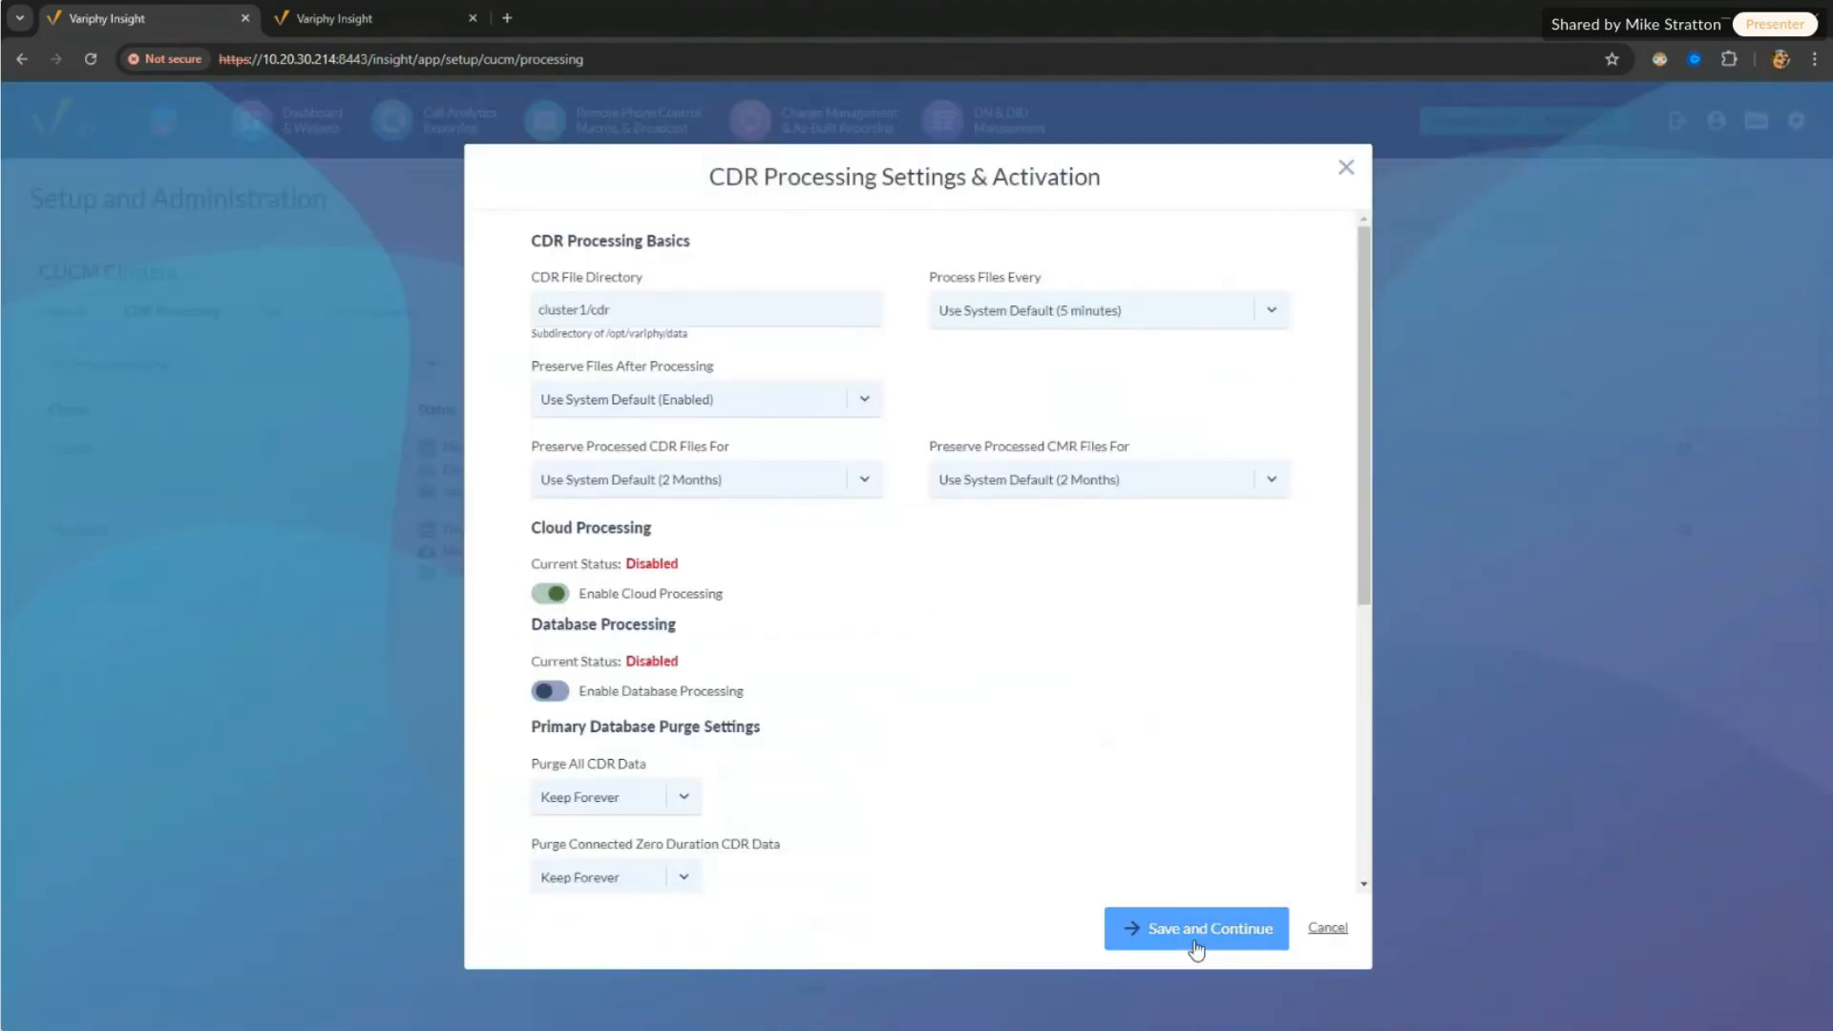
left_click(1196, 929)
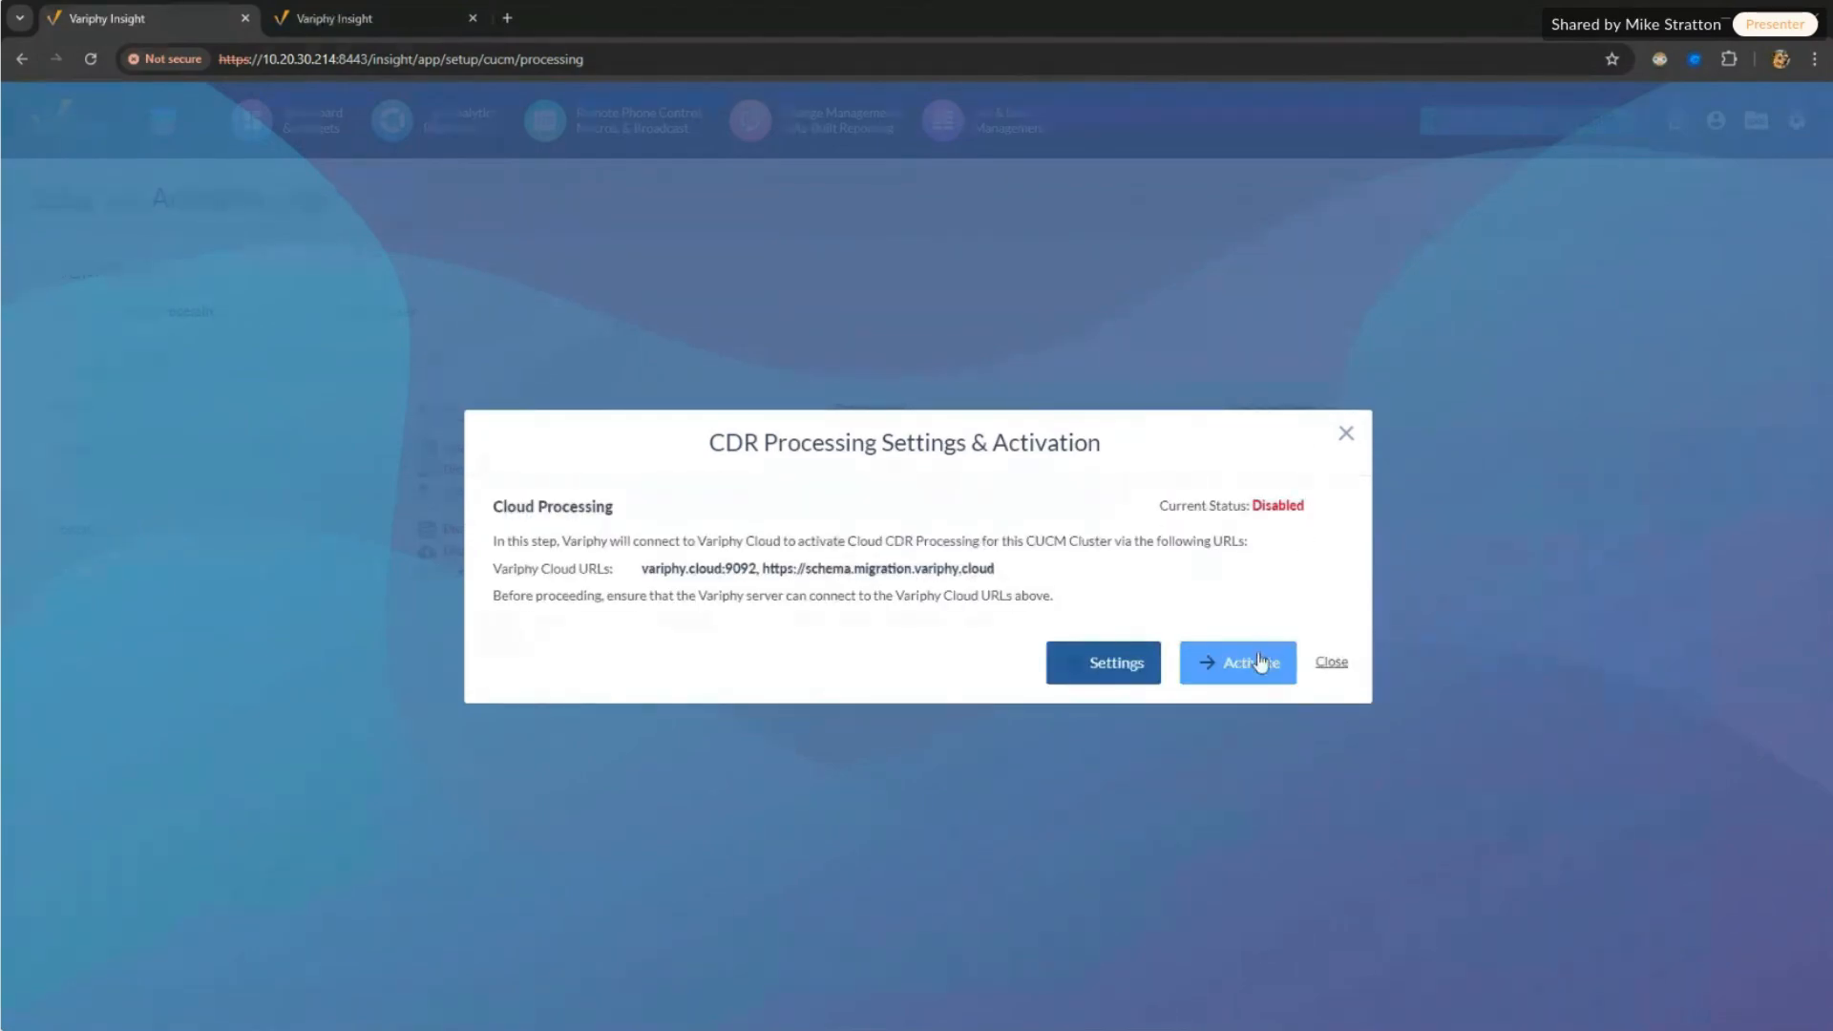
left_click(1260, 662)
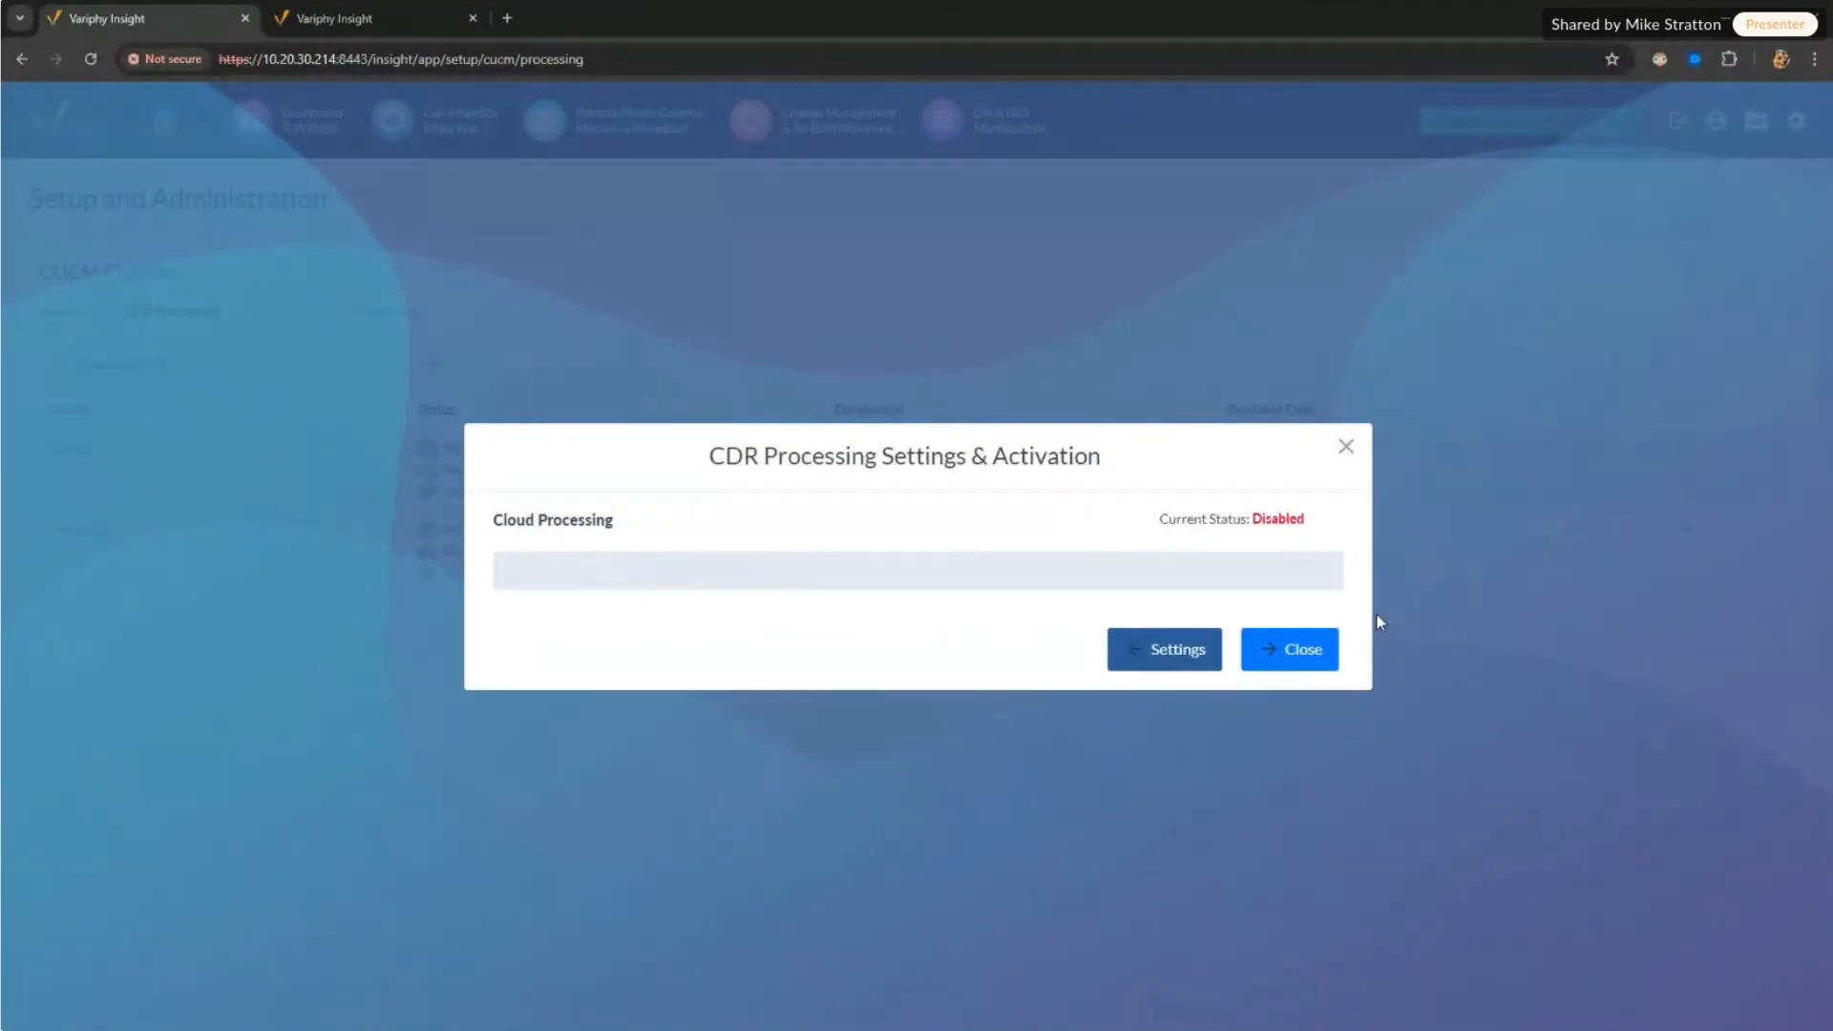
left_click(1317, 660)
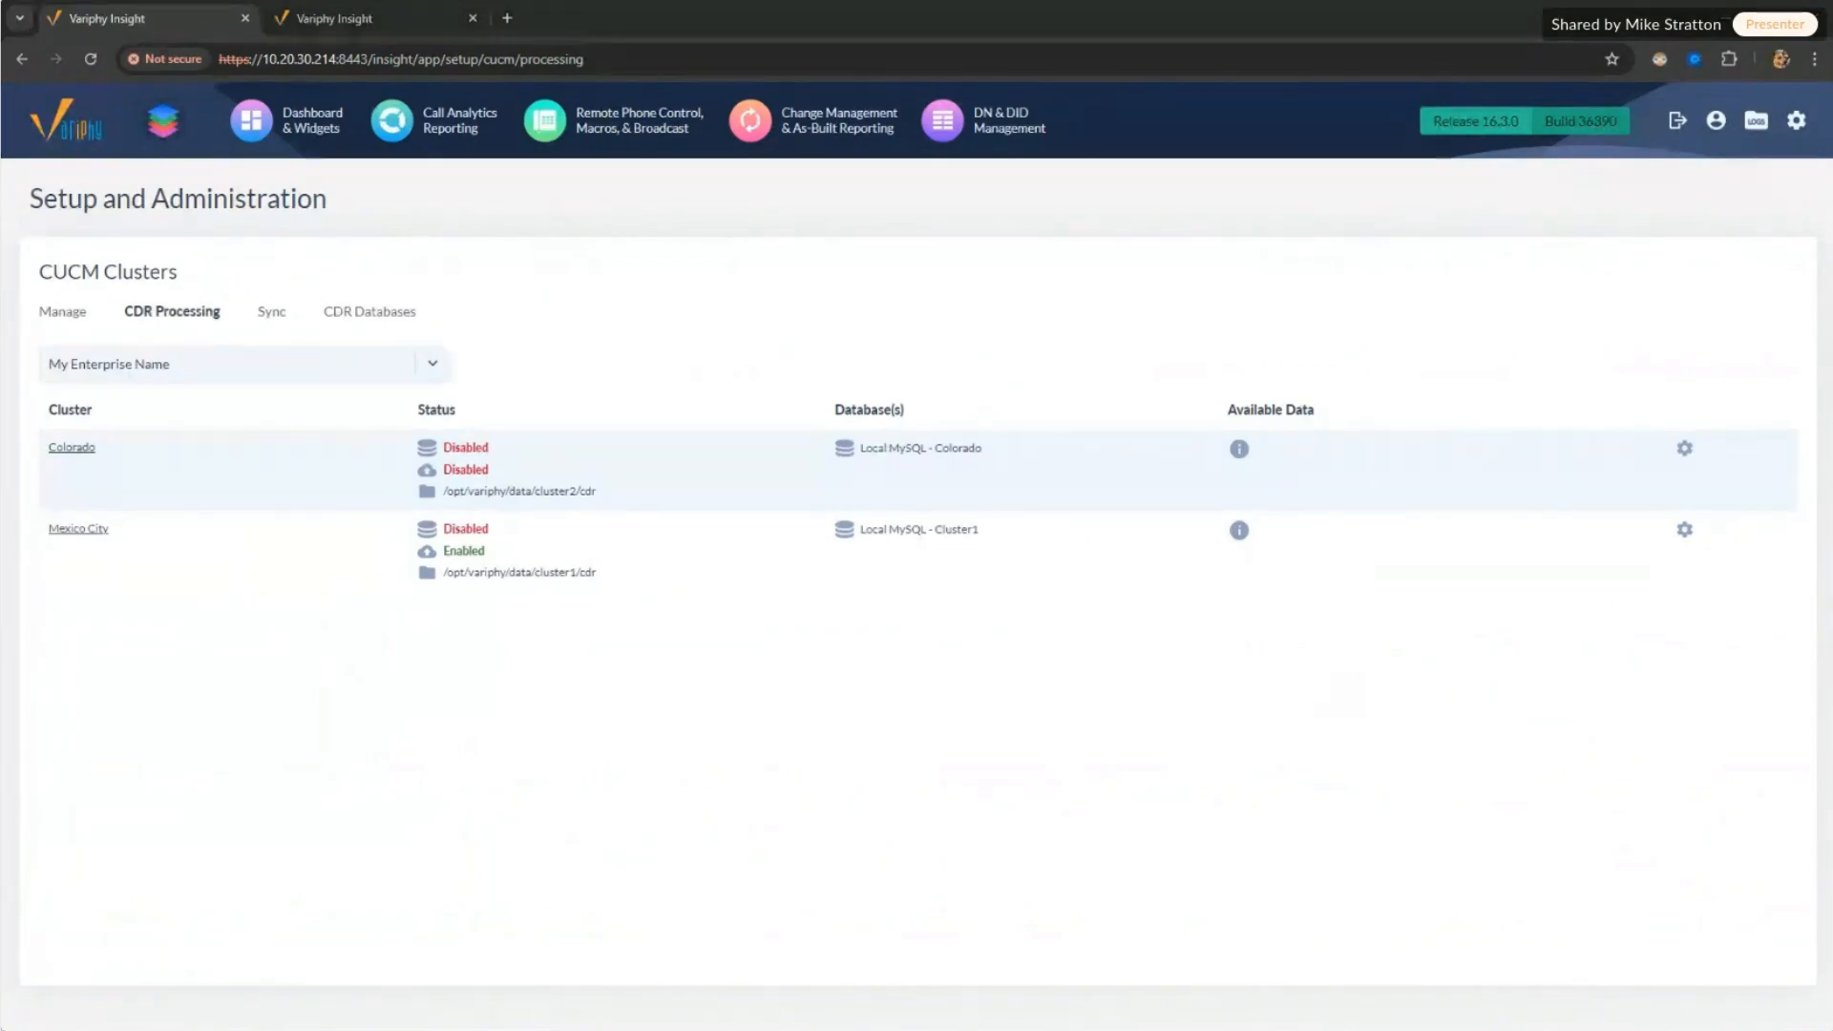
Step: Change cdr-db-server-id to 1 in the Notepad extract command
key("alt+Tab")
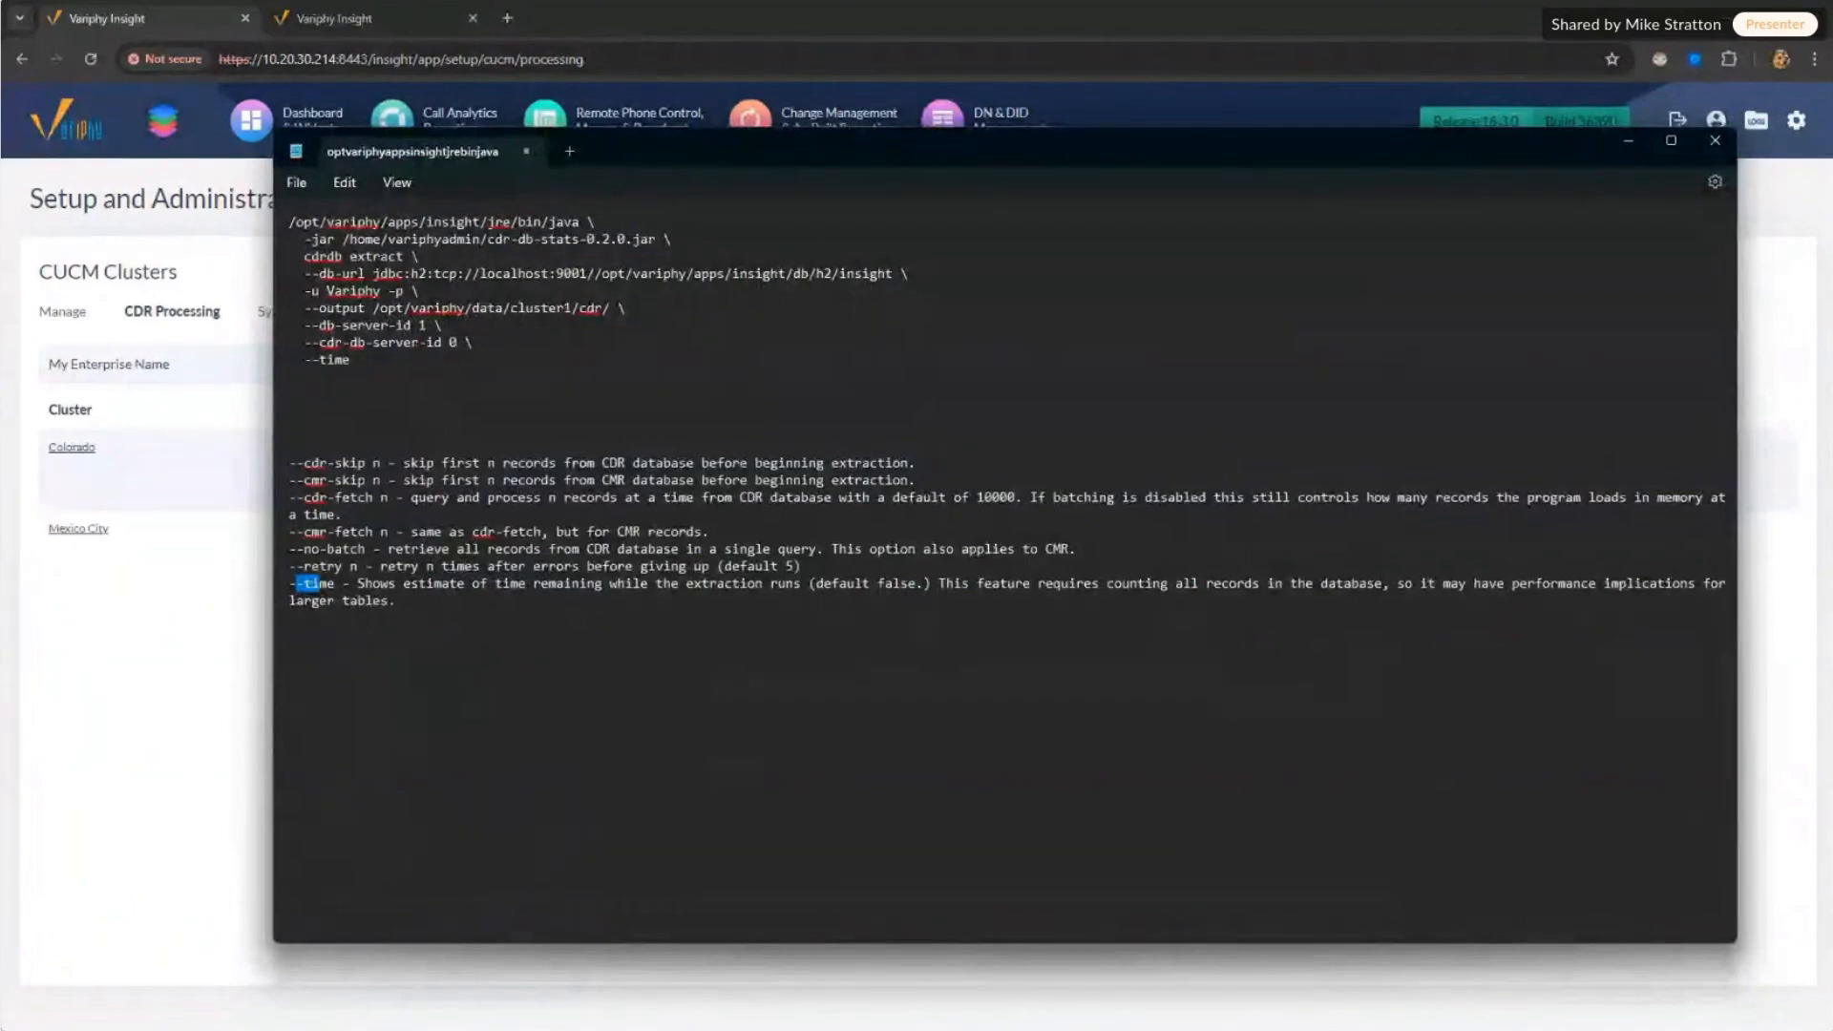
key("alt+Tab")
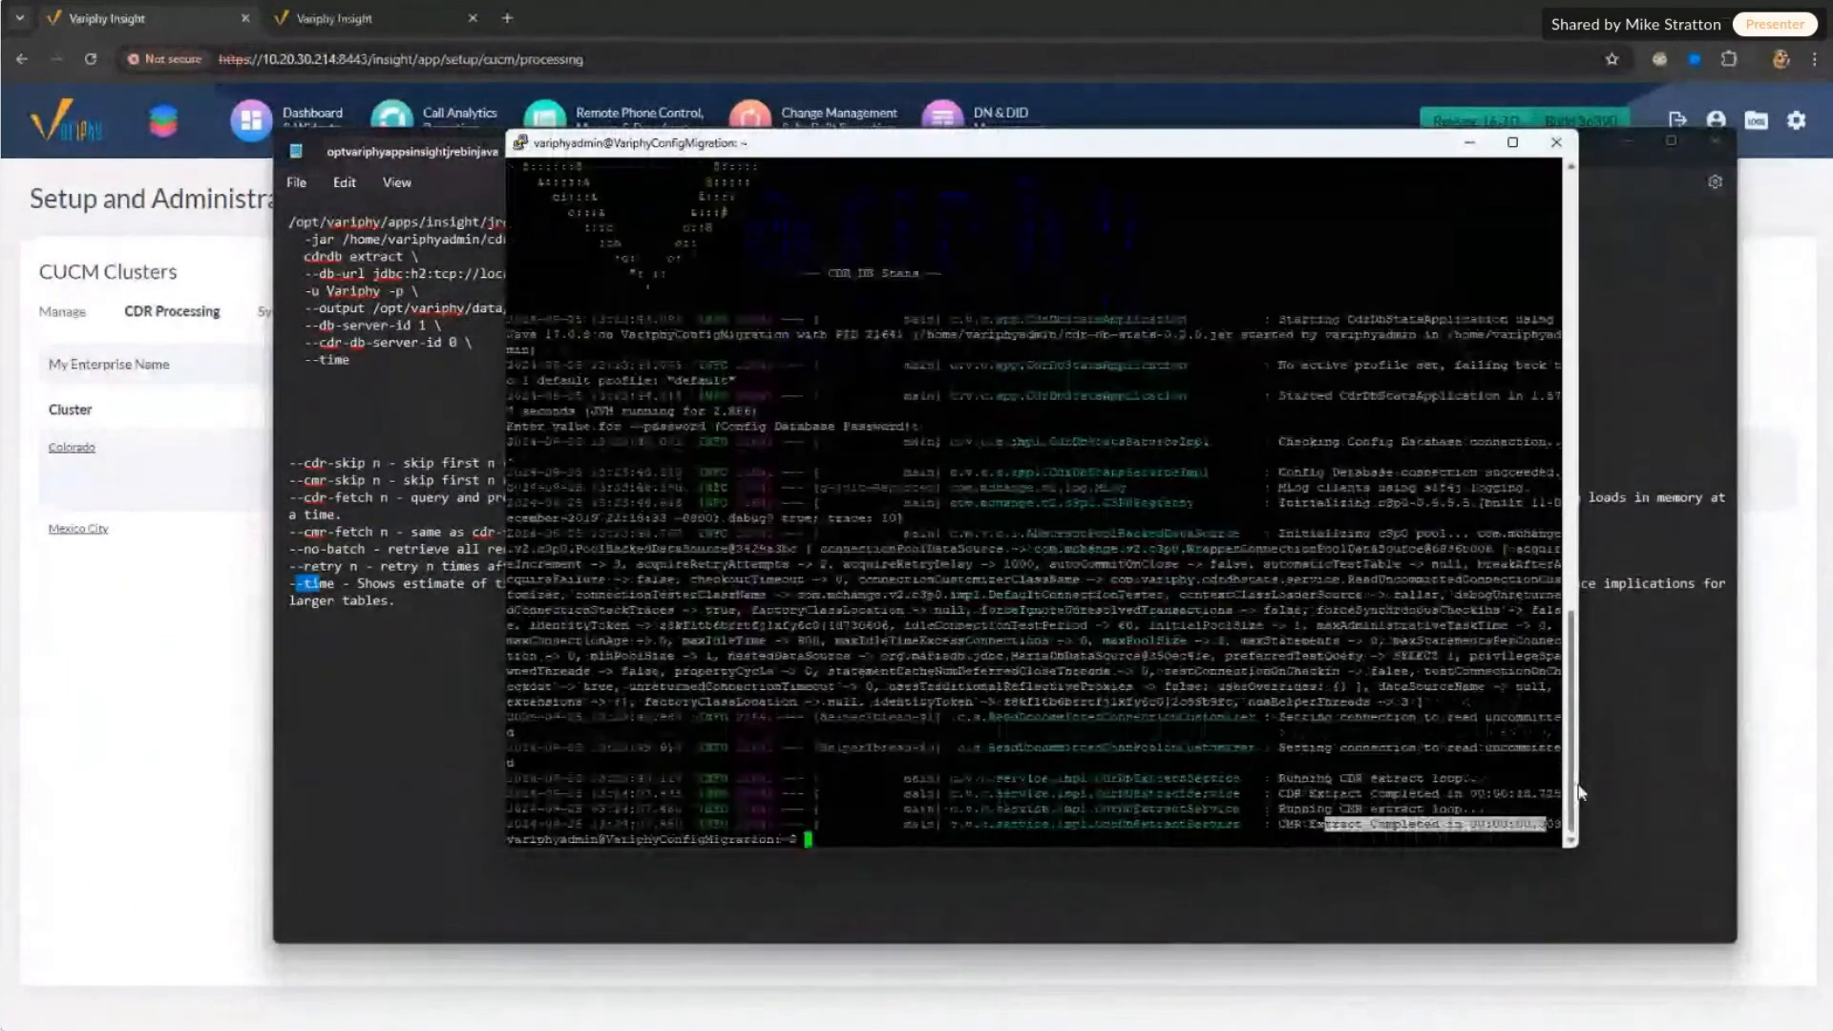
scroll(1580, 792, "up", 13)
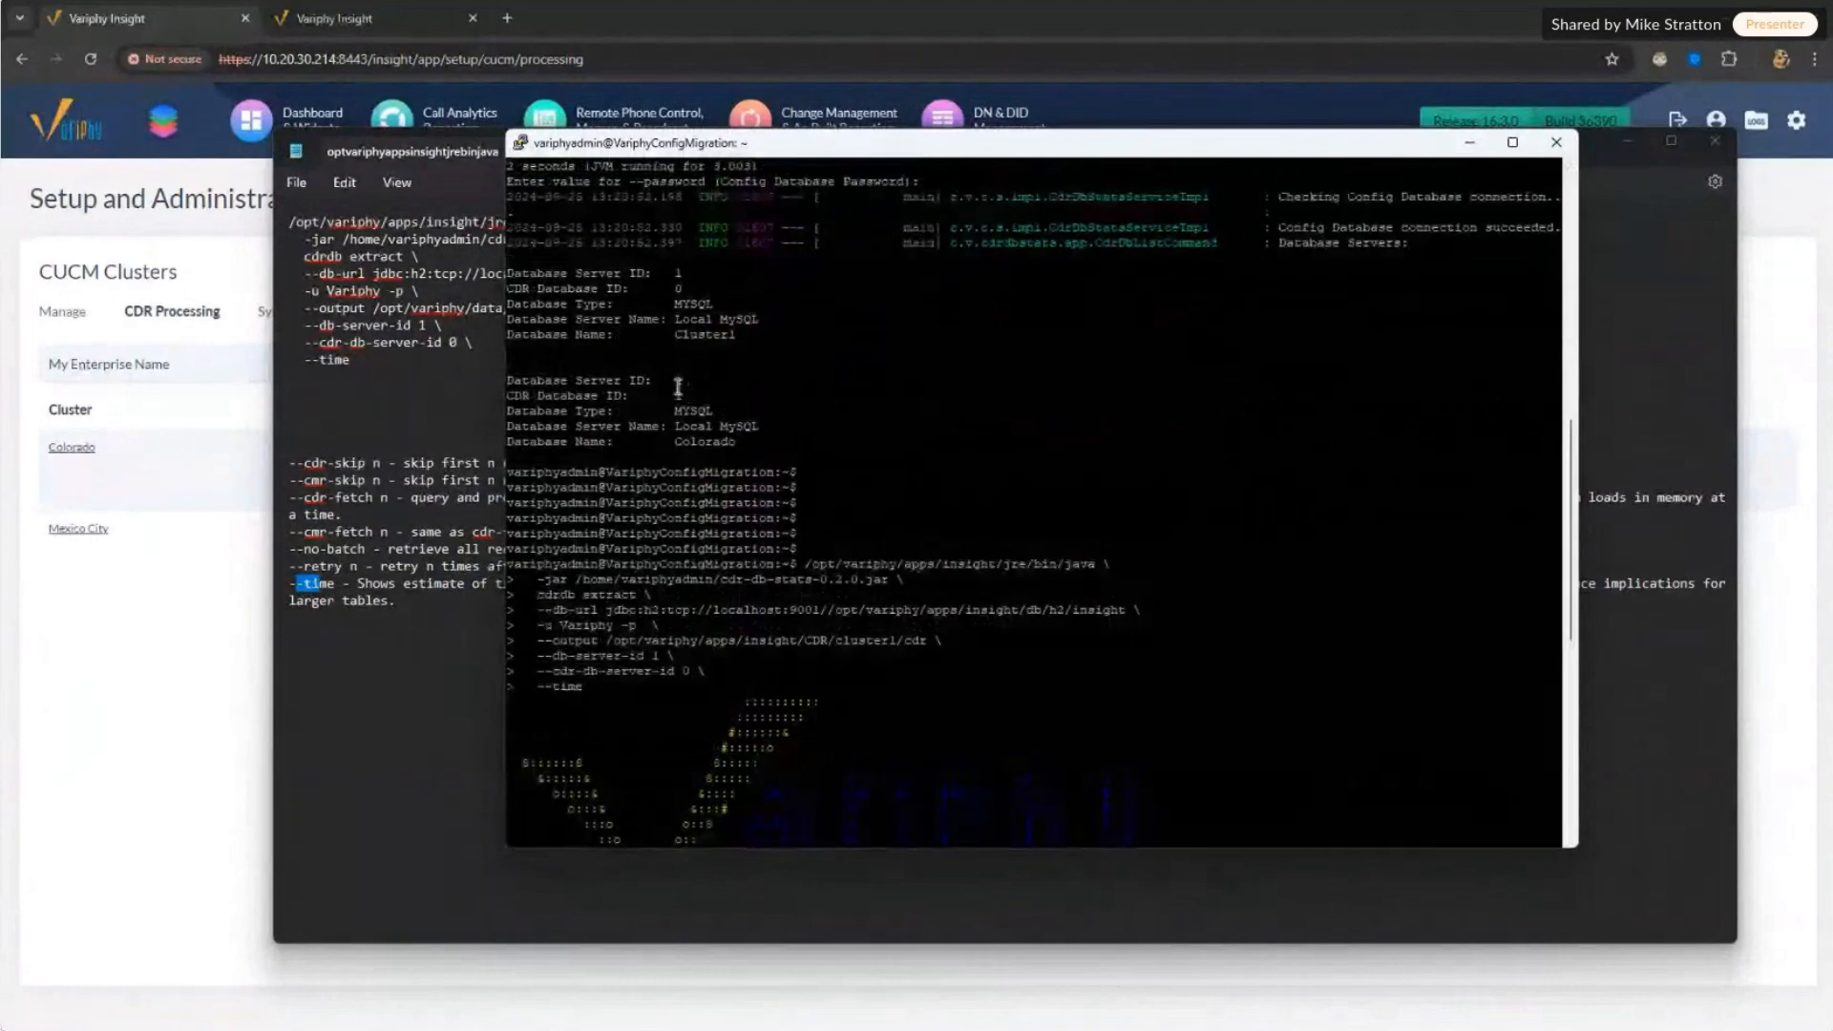
left_click(426, 622)
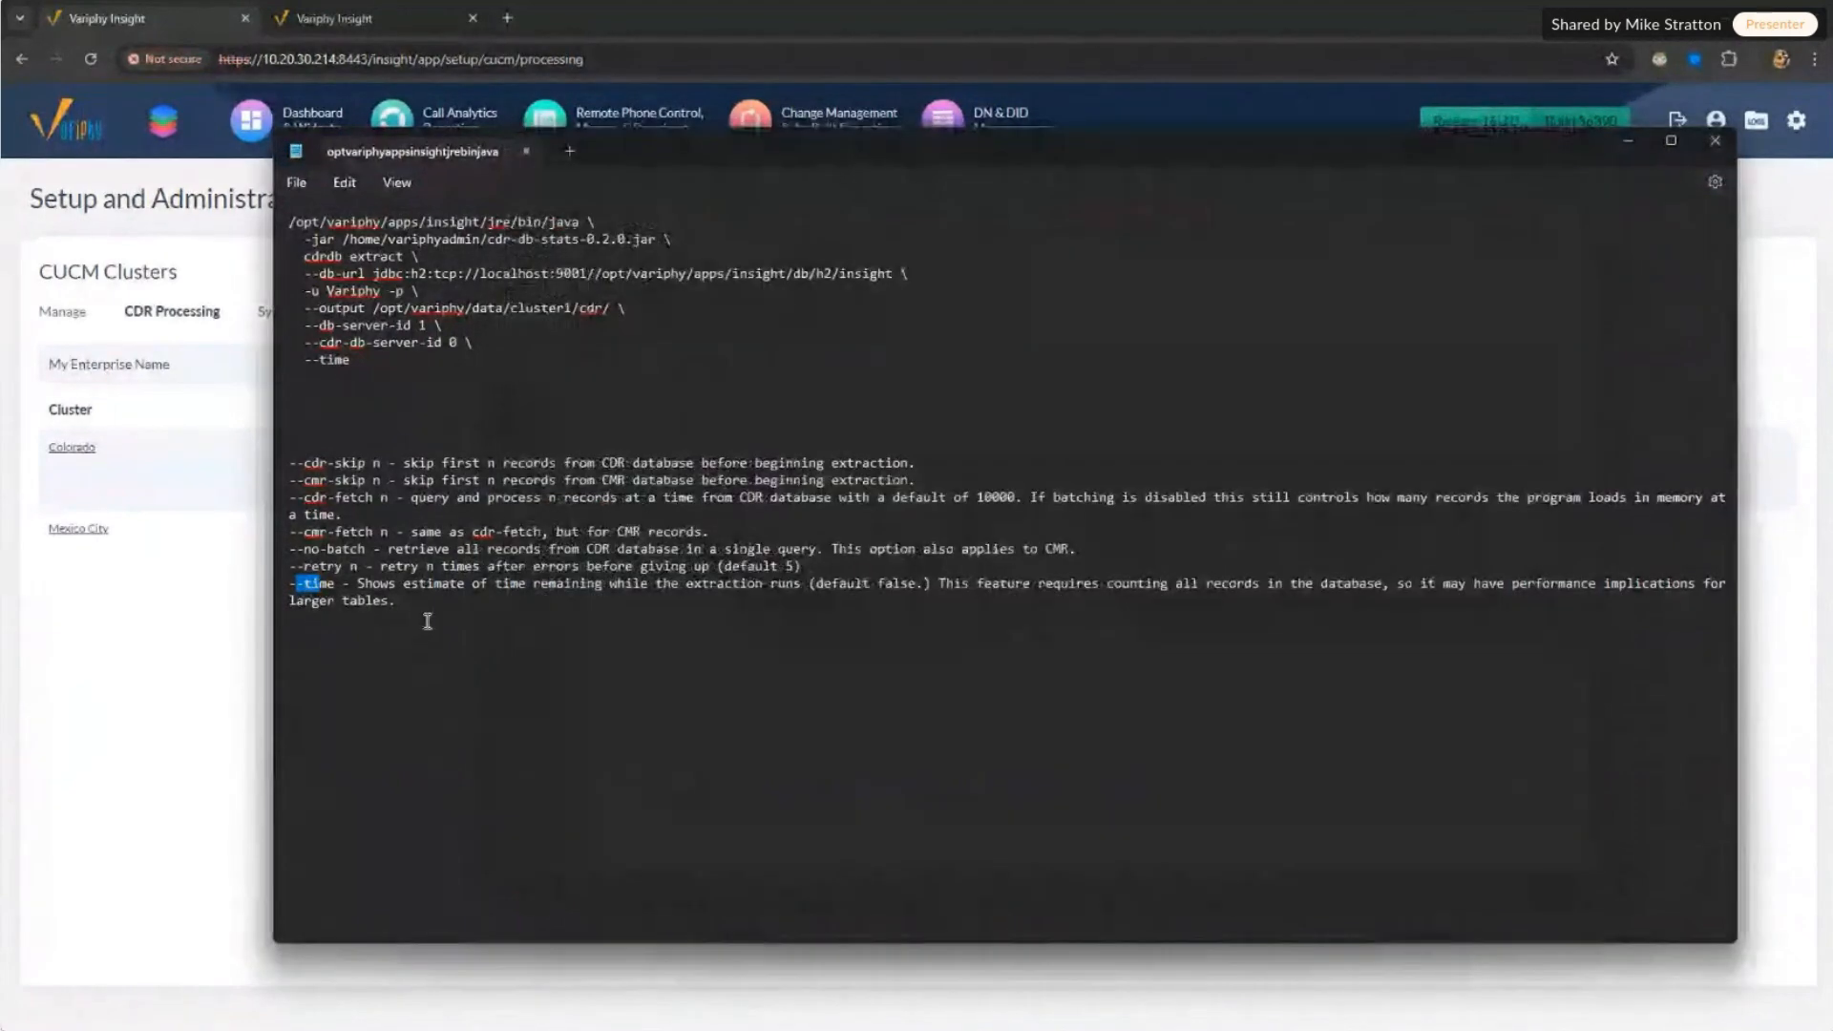
left_click(449, 342)
key("Delete")
type("1")
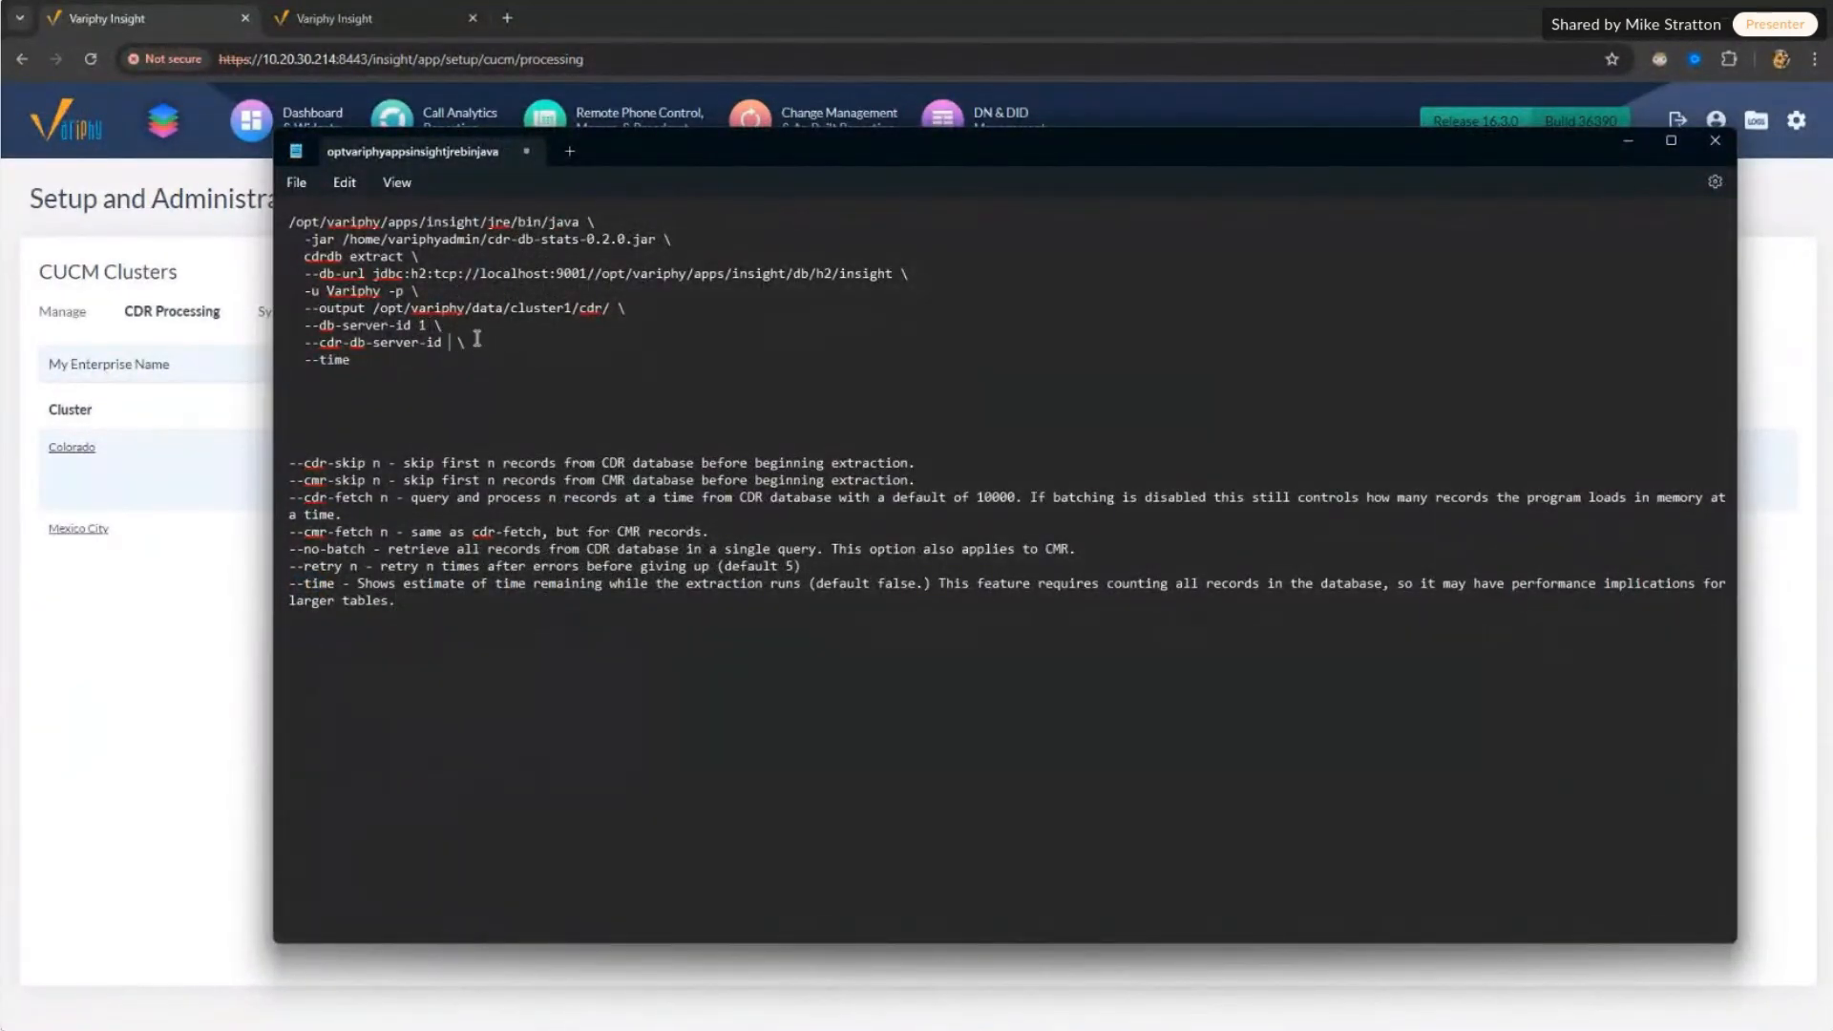
Step: Copy the whole extract command from Notepad and paste it at the PuTTY prompt
left_click_drag(354, 361, 210, 229)
key("ctrl+c")
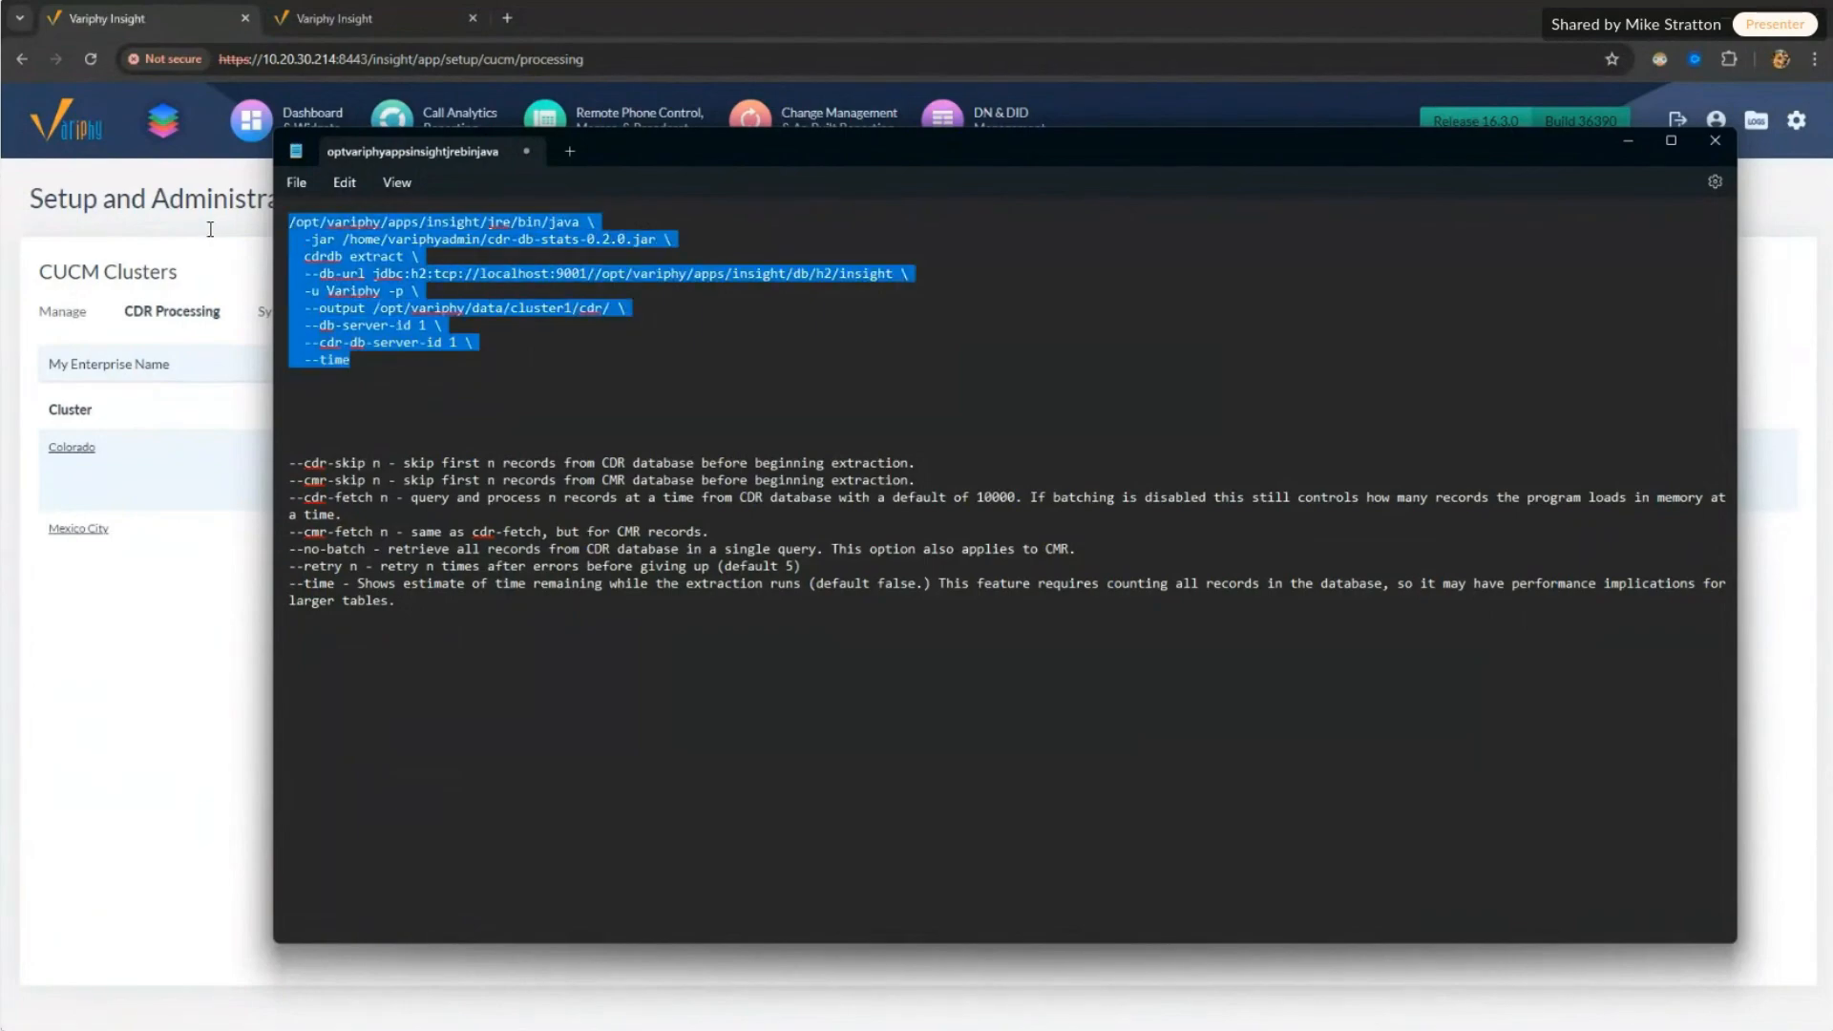
right_click(372, 315)
left_click(420, 378)
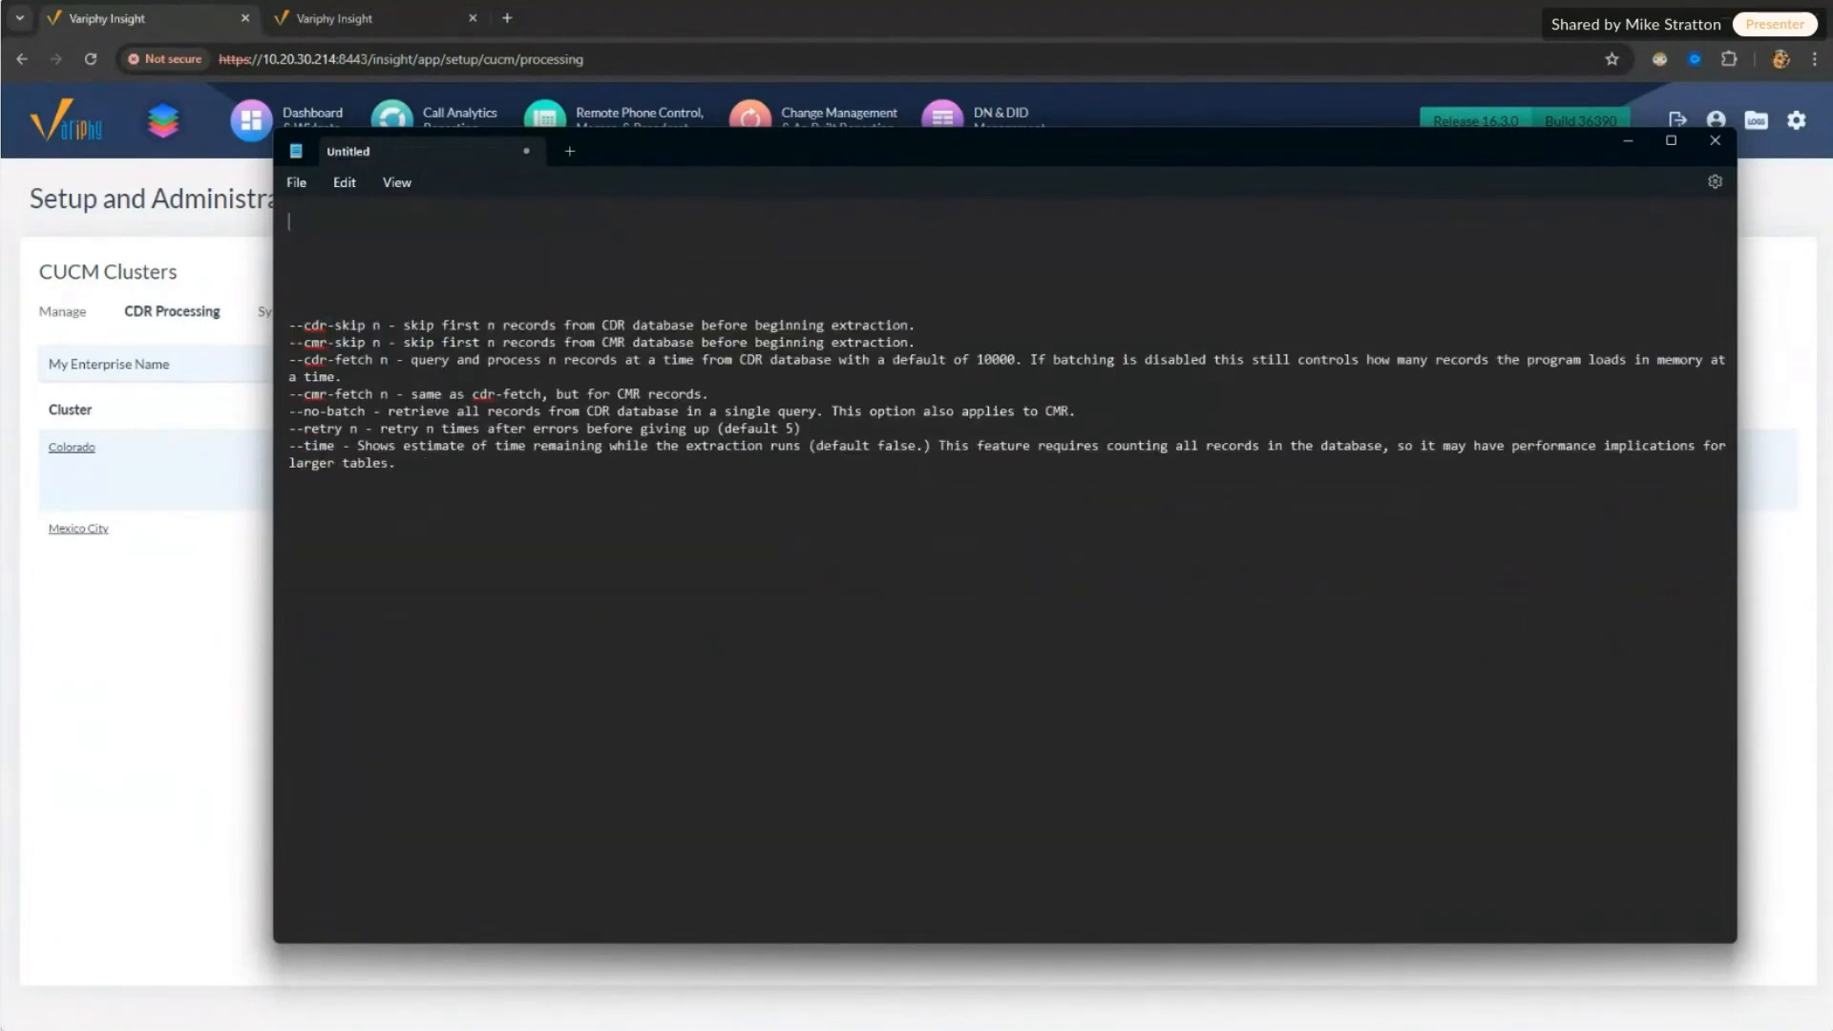
key("ctrl+v")
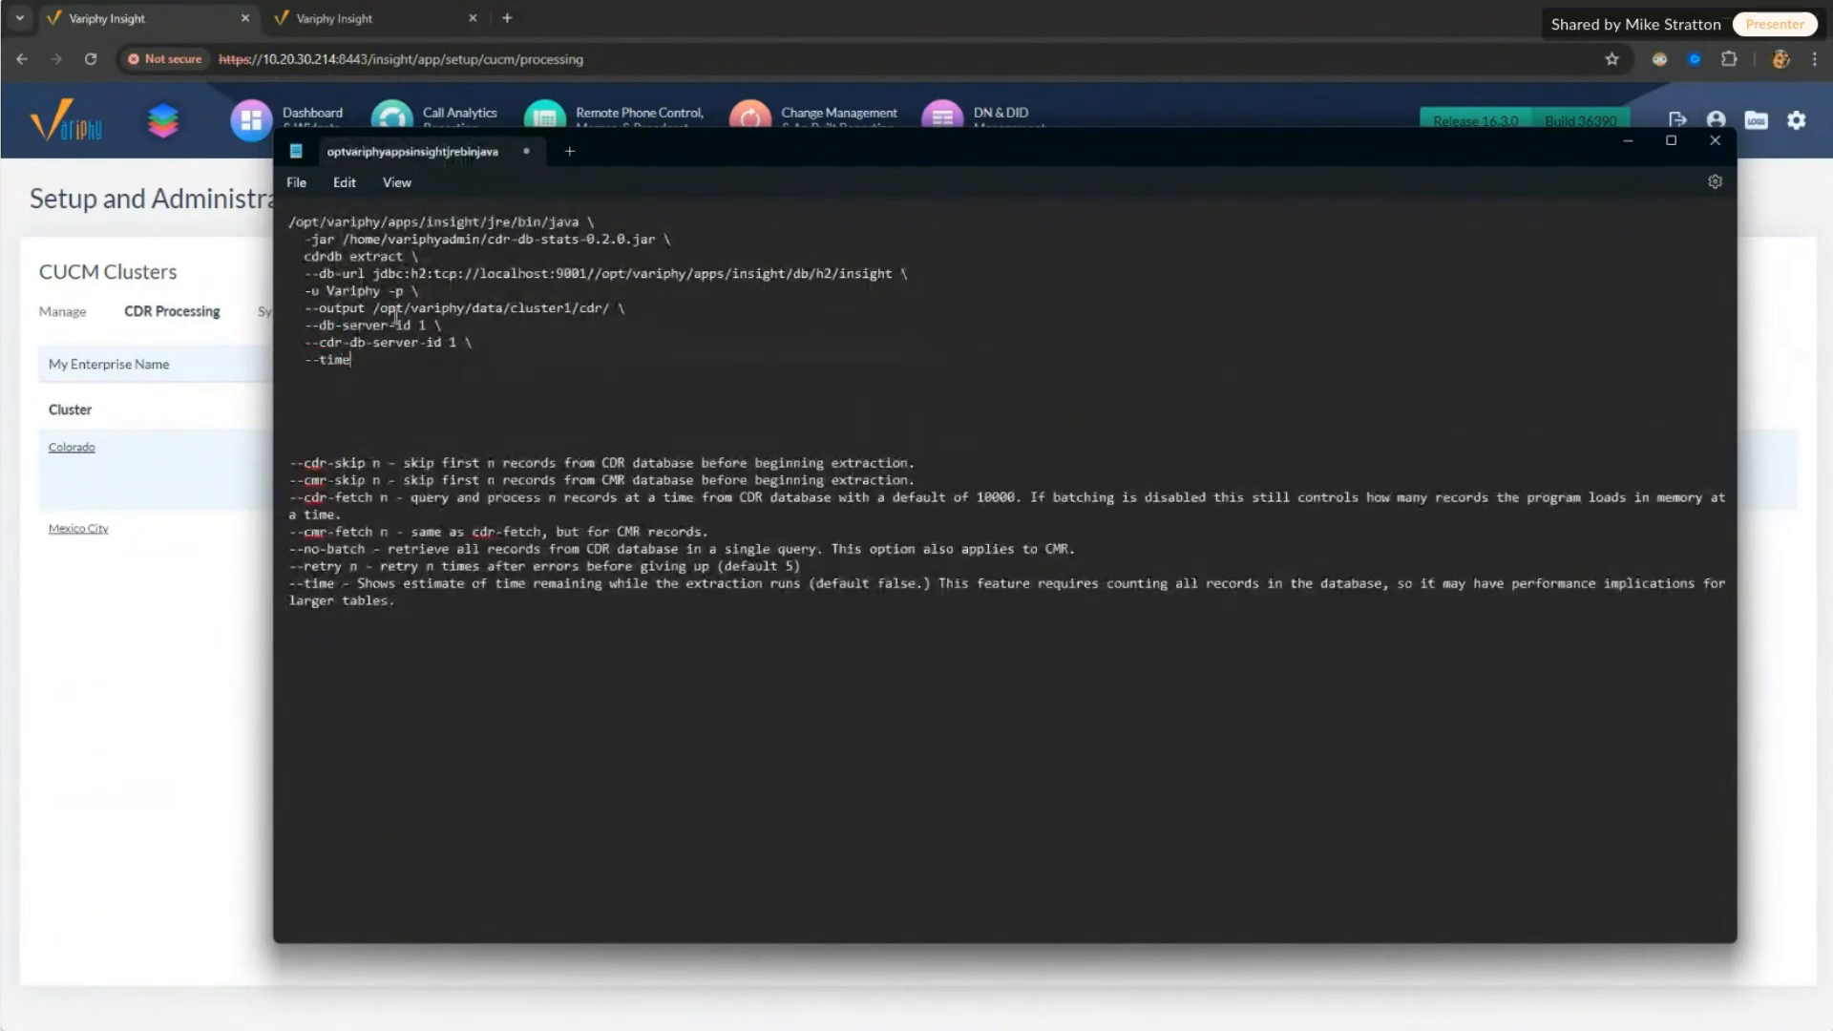
left_click_drag(374, 362, 270, 215)
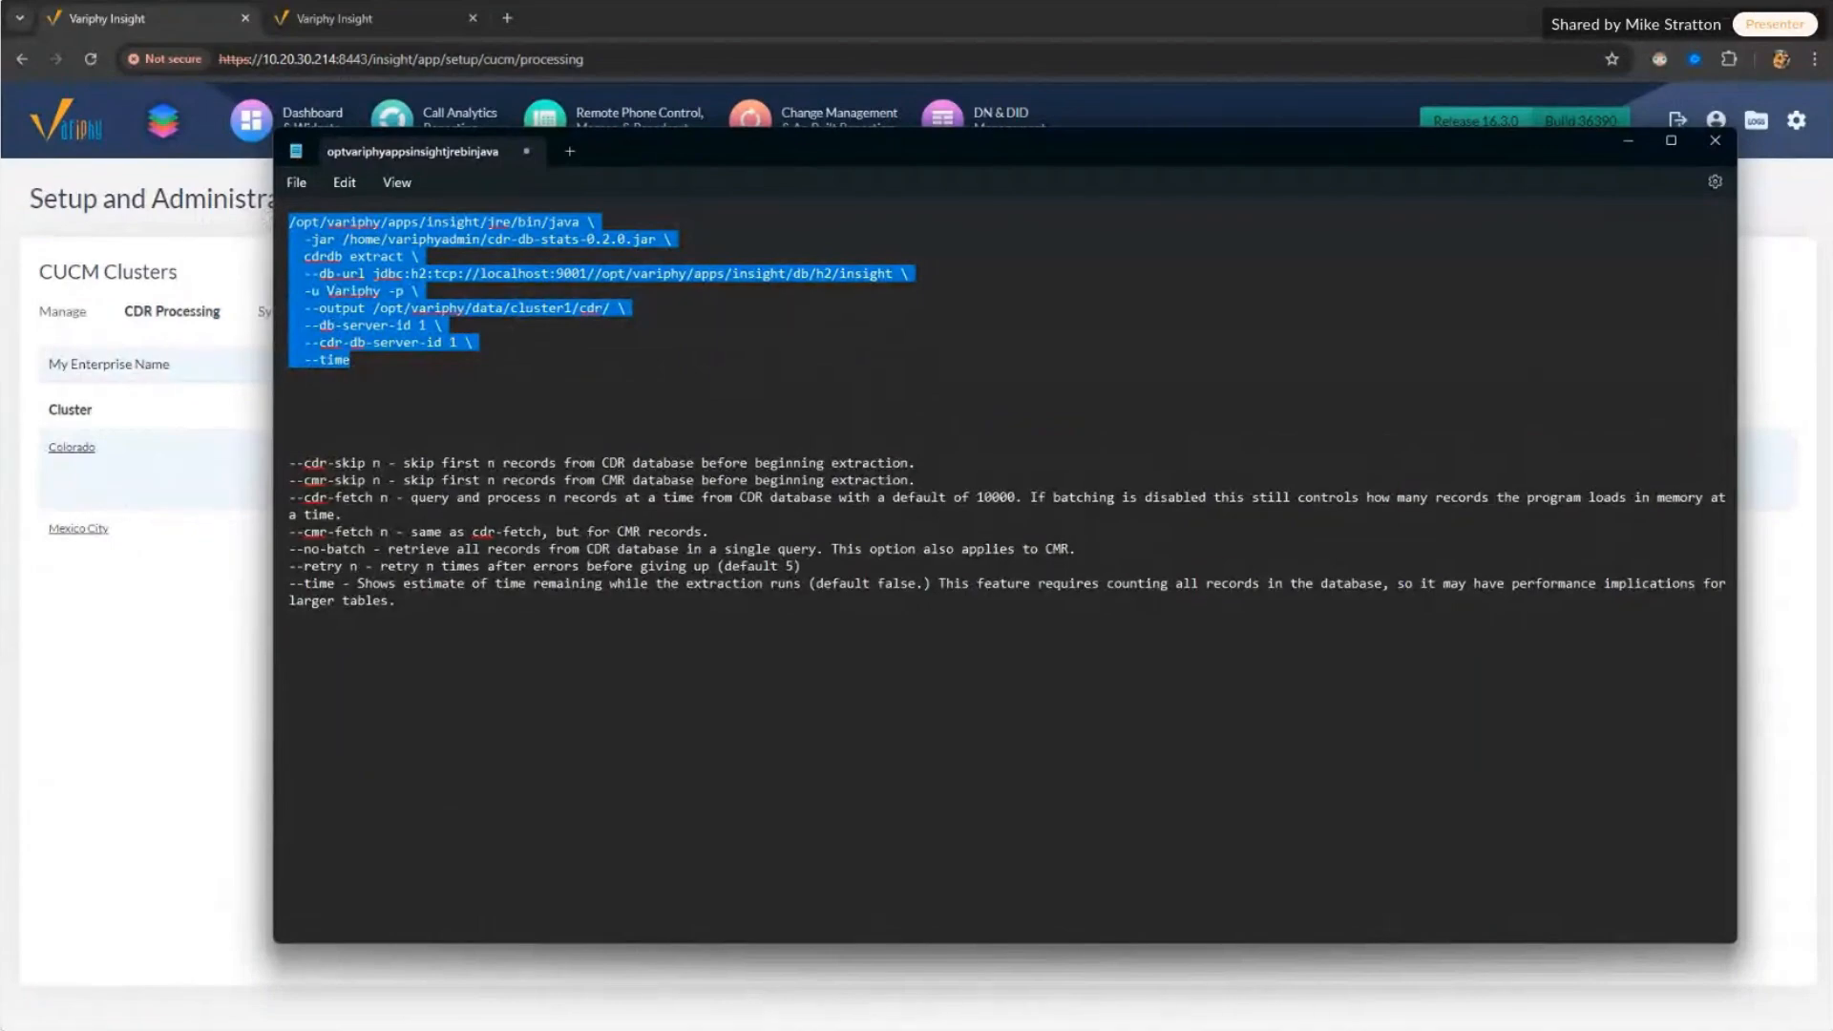
key("alt+Tab")
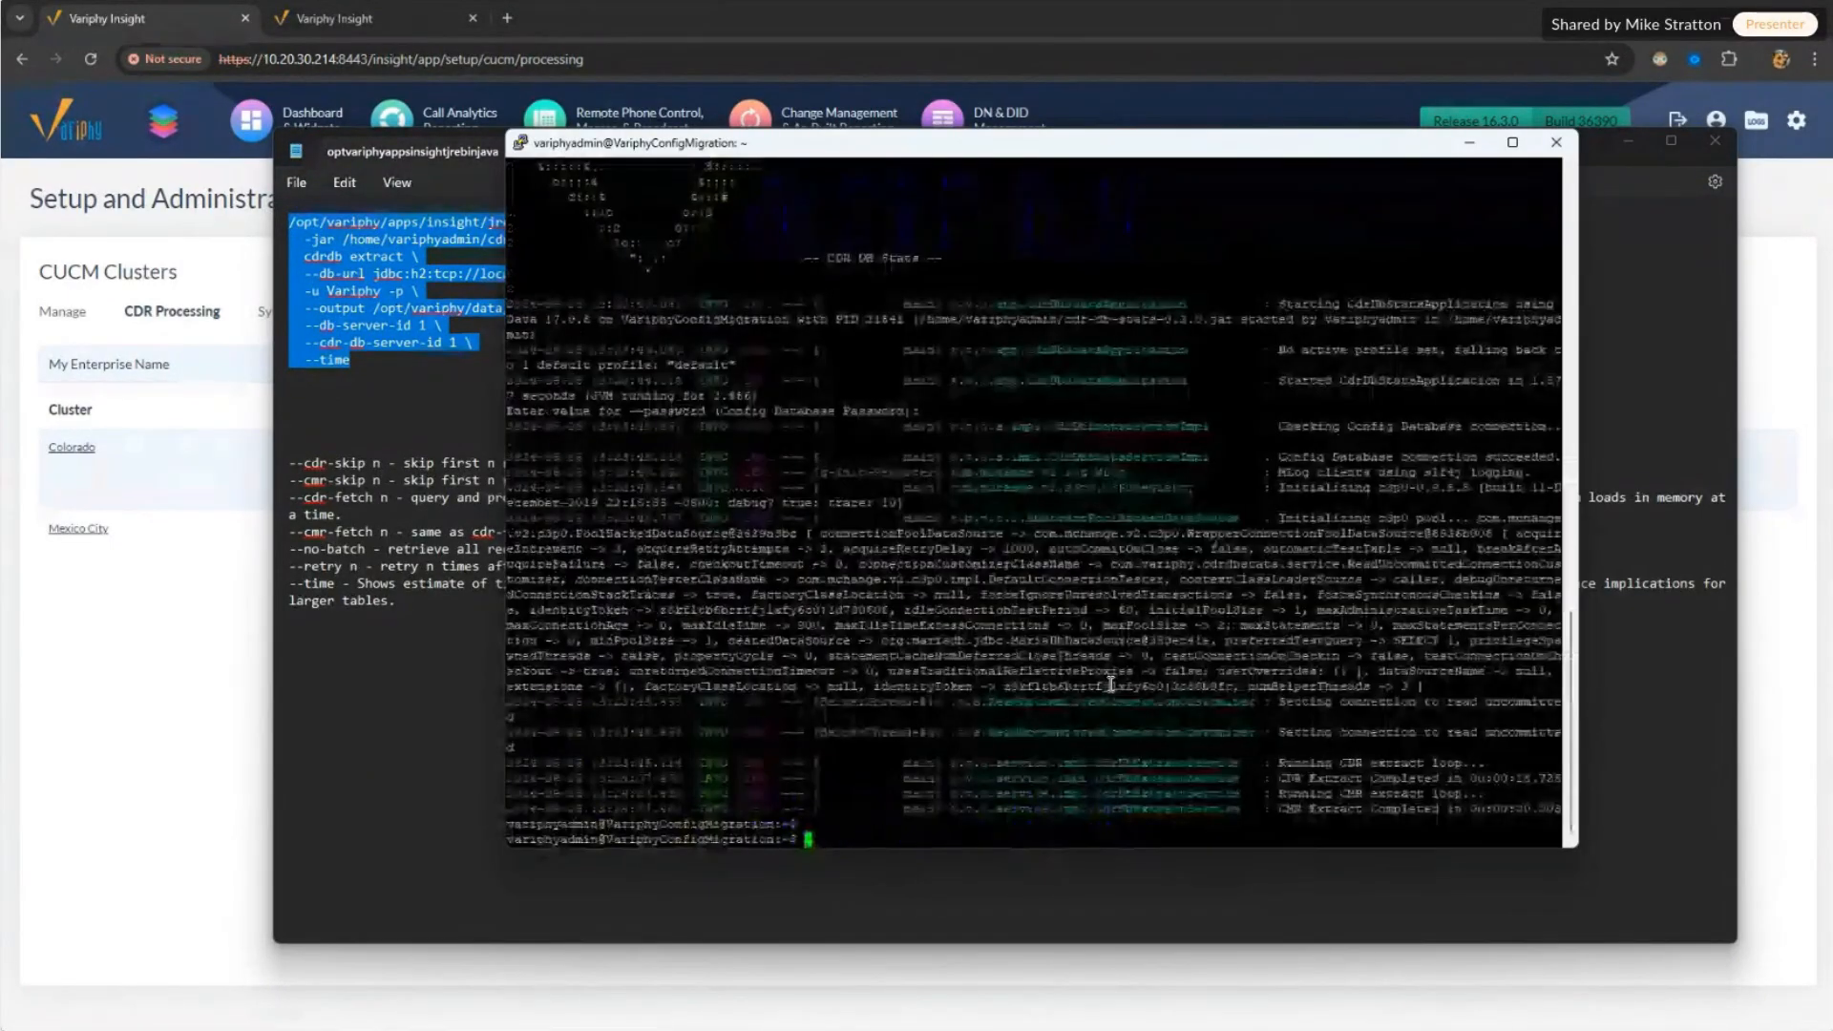
right_click(1051, 830)
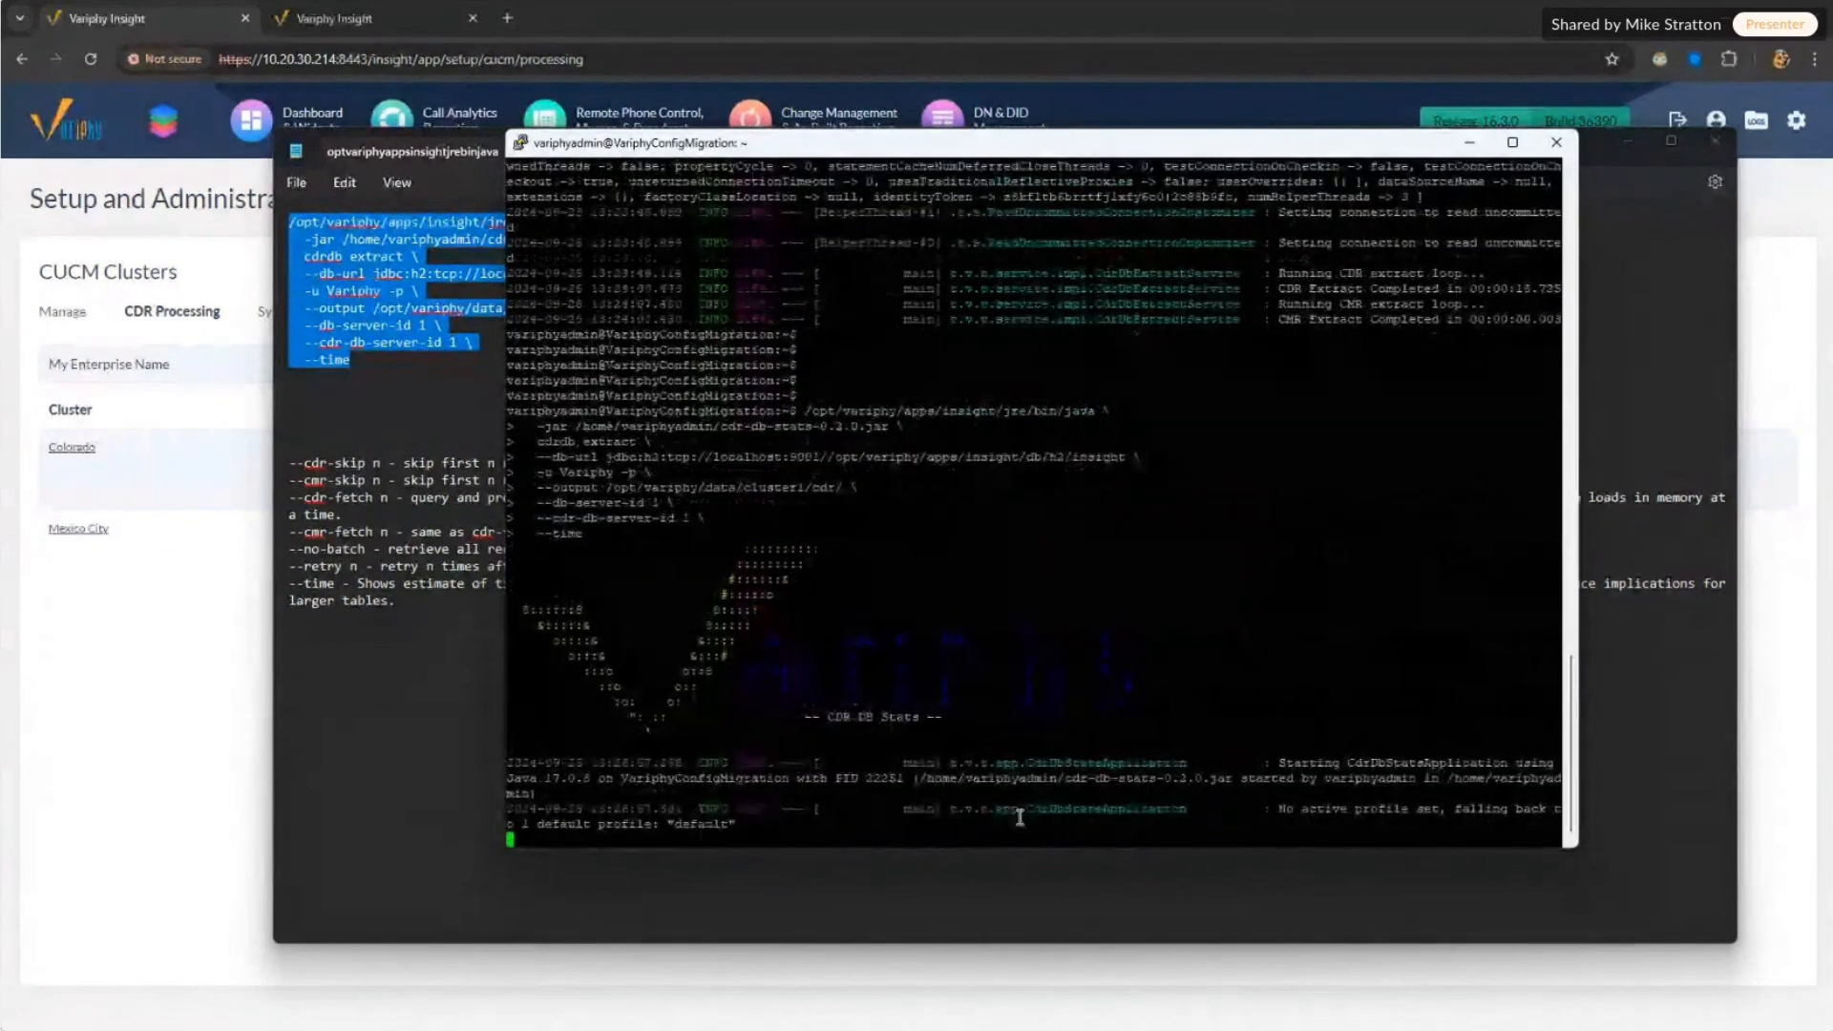
Step: Change the extract command's --output path from cluster1 to cluster2 in Notepad and copy the command
left_click(1018, 889)
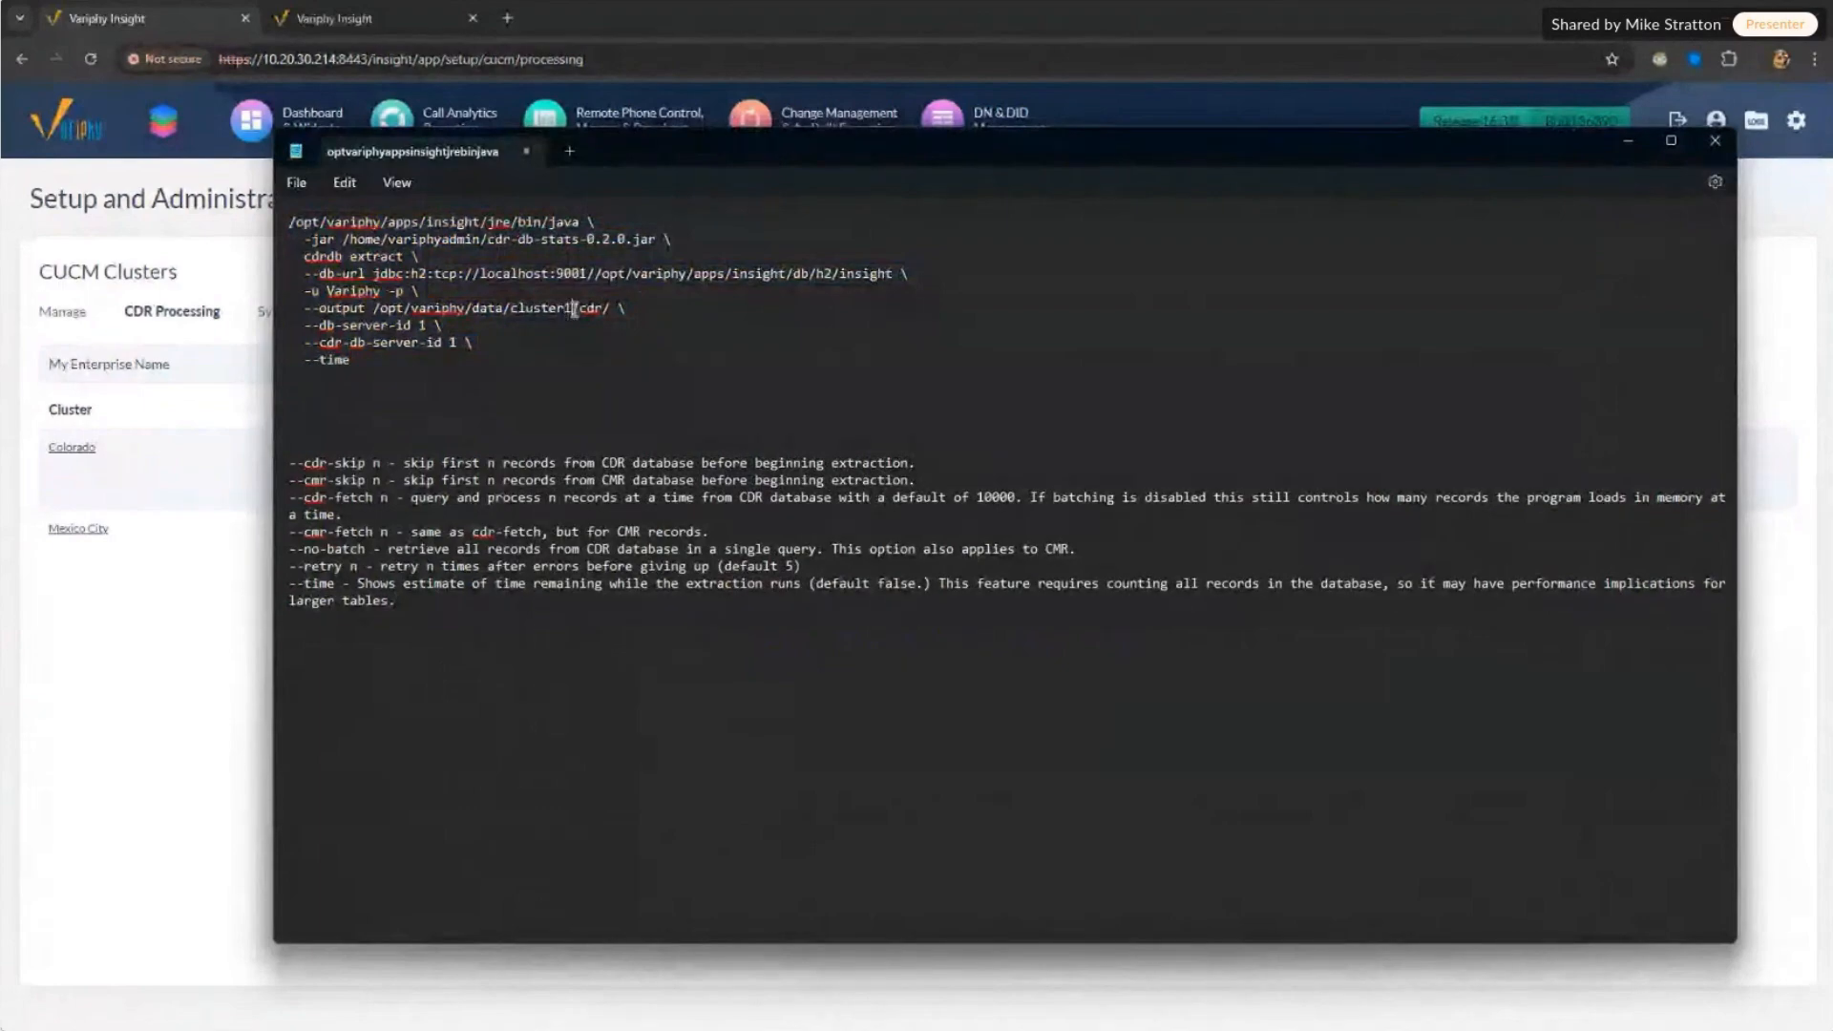
left_click(575, 306)
key("BackSpace")
type("2")
left_click_drag(353, 360, 273, 228)
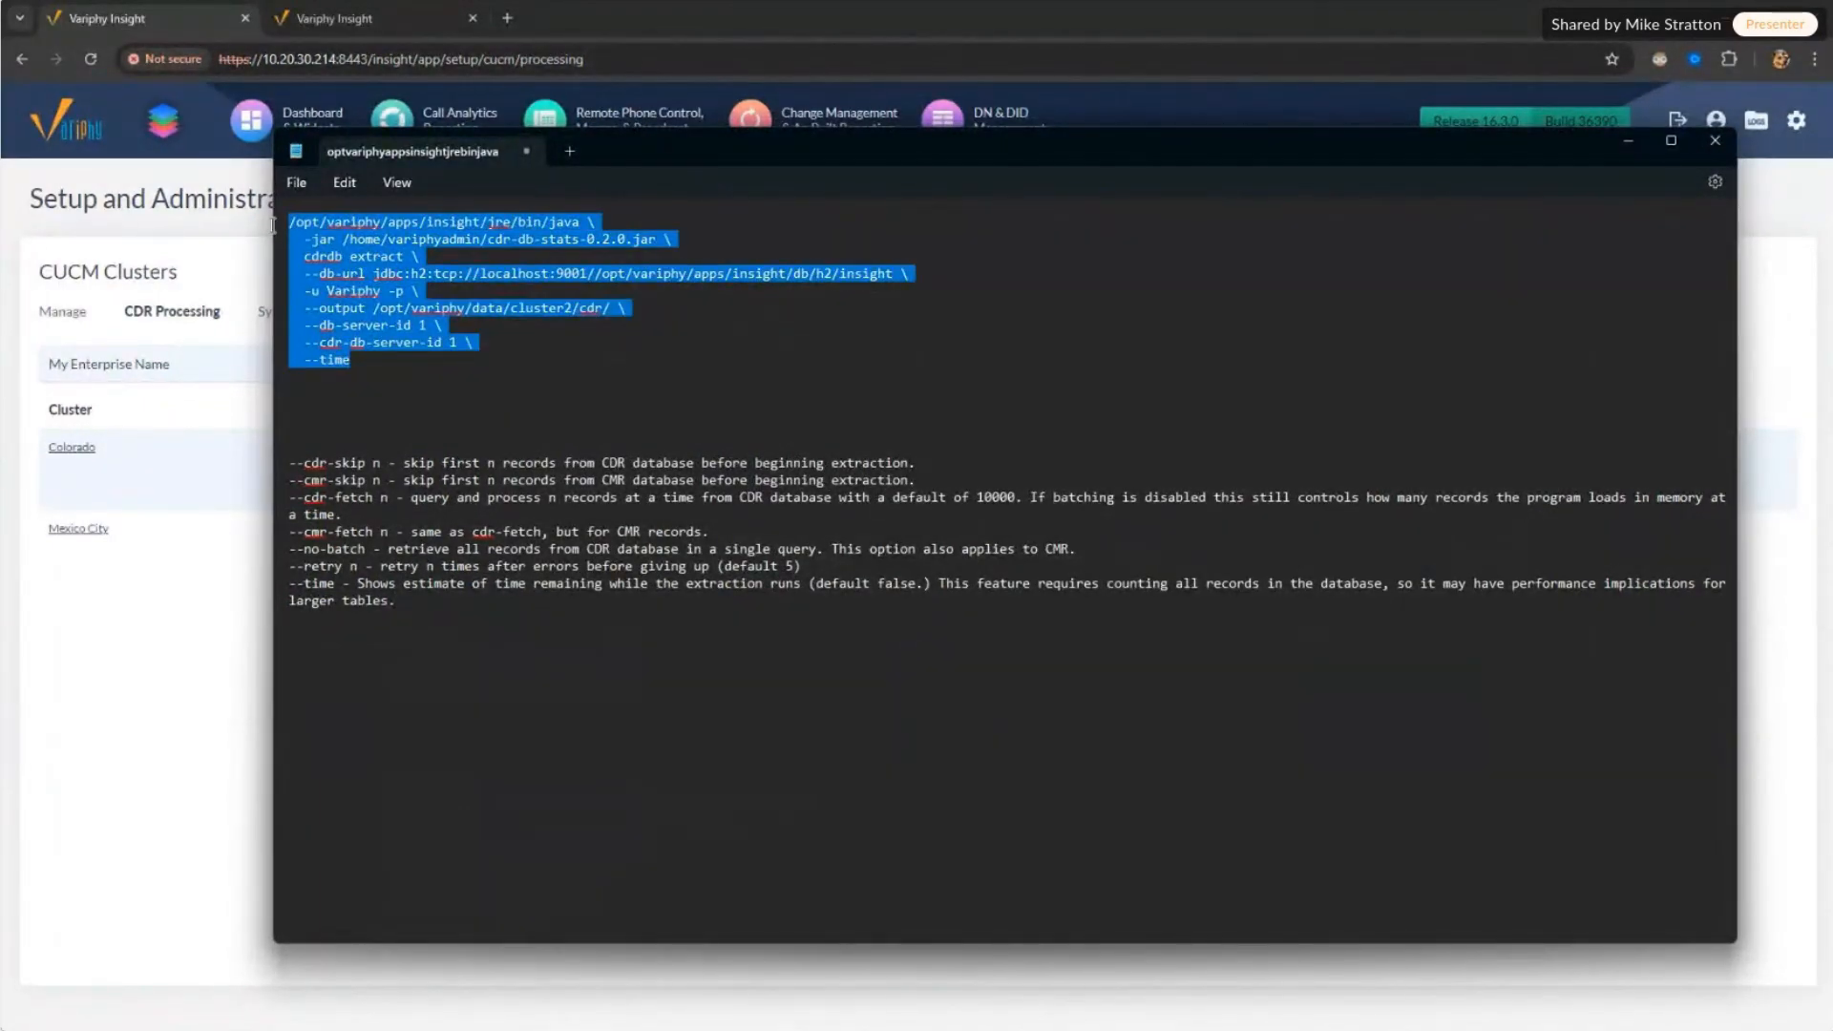
right_click(386, 359)
left_click(430, 446)
Step: Run the cluster2 cdrdb extract in PuTTY with the config database password until CDR and CMR complete
key("alt+Tab")
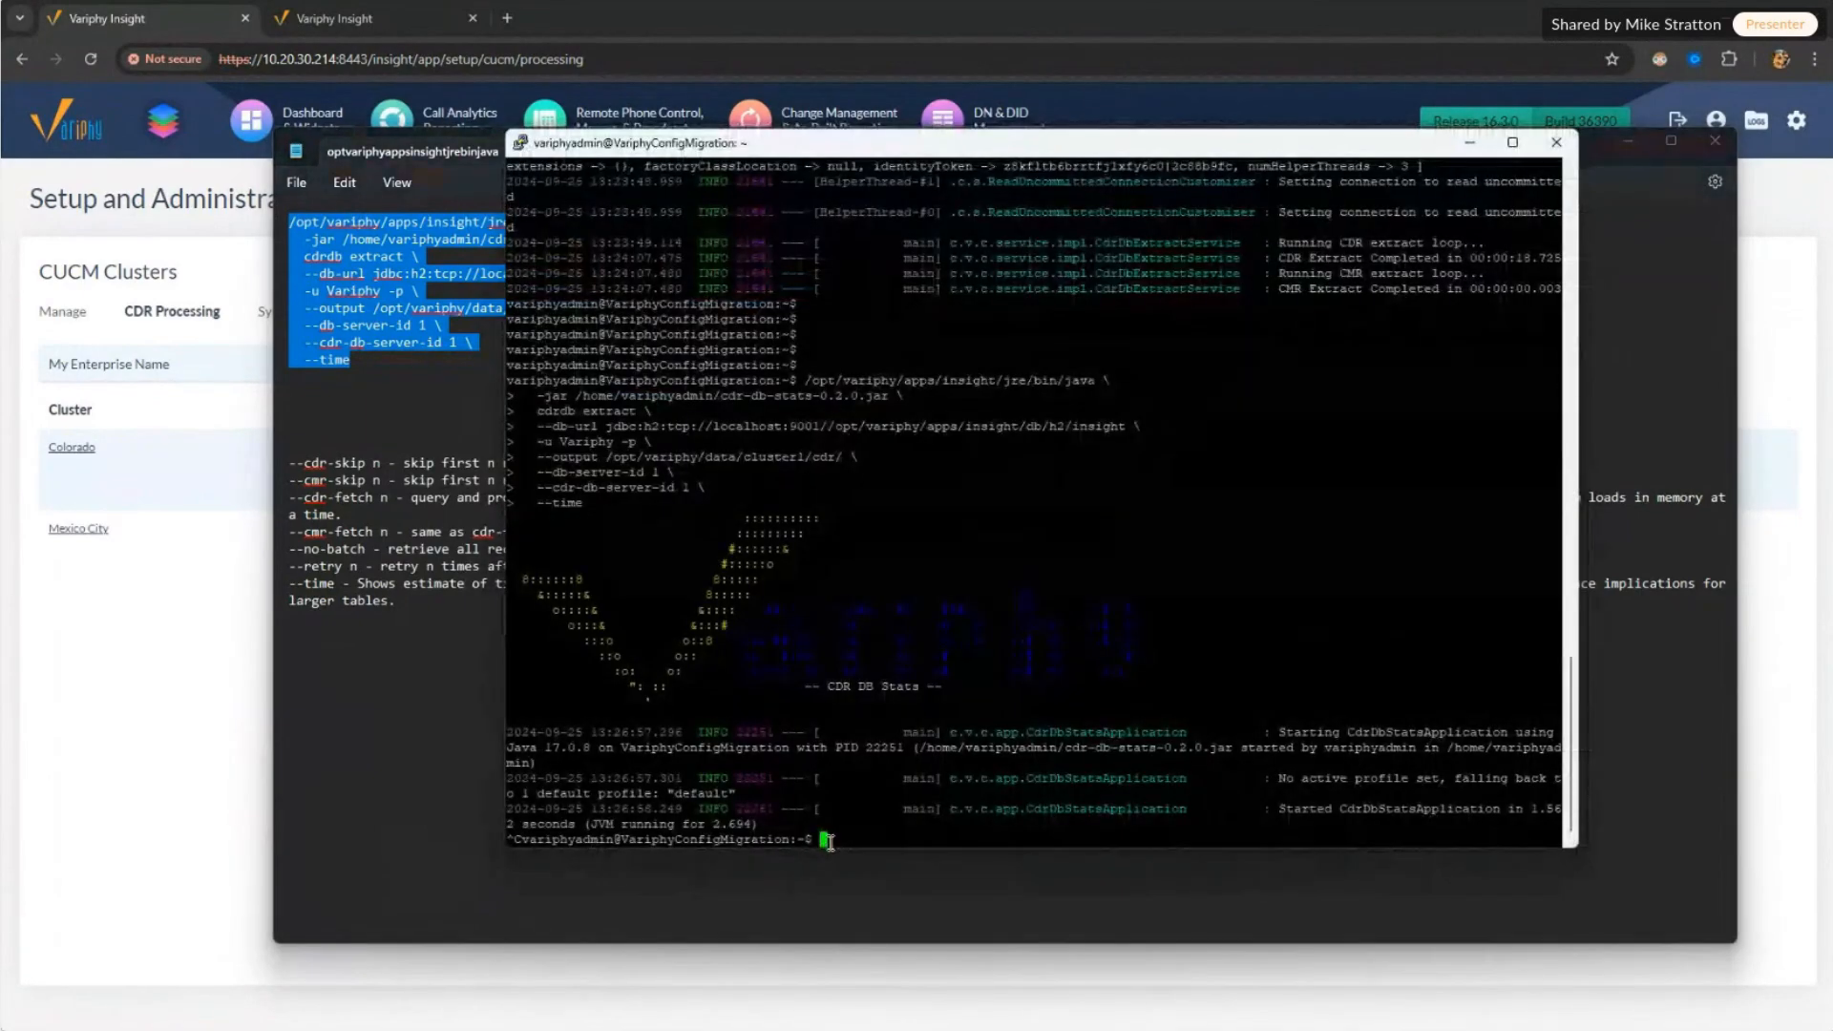
key("Return")
key("Return")
key("Return")
key("Return")
key("Return")
key("Return")
key("Return")
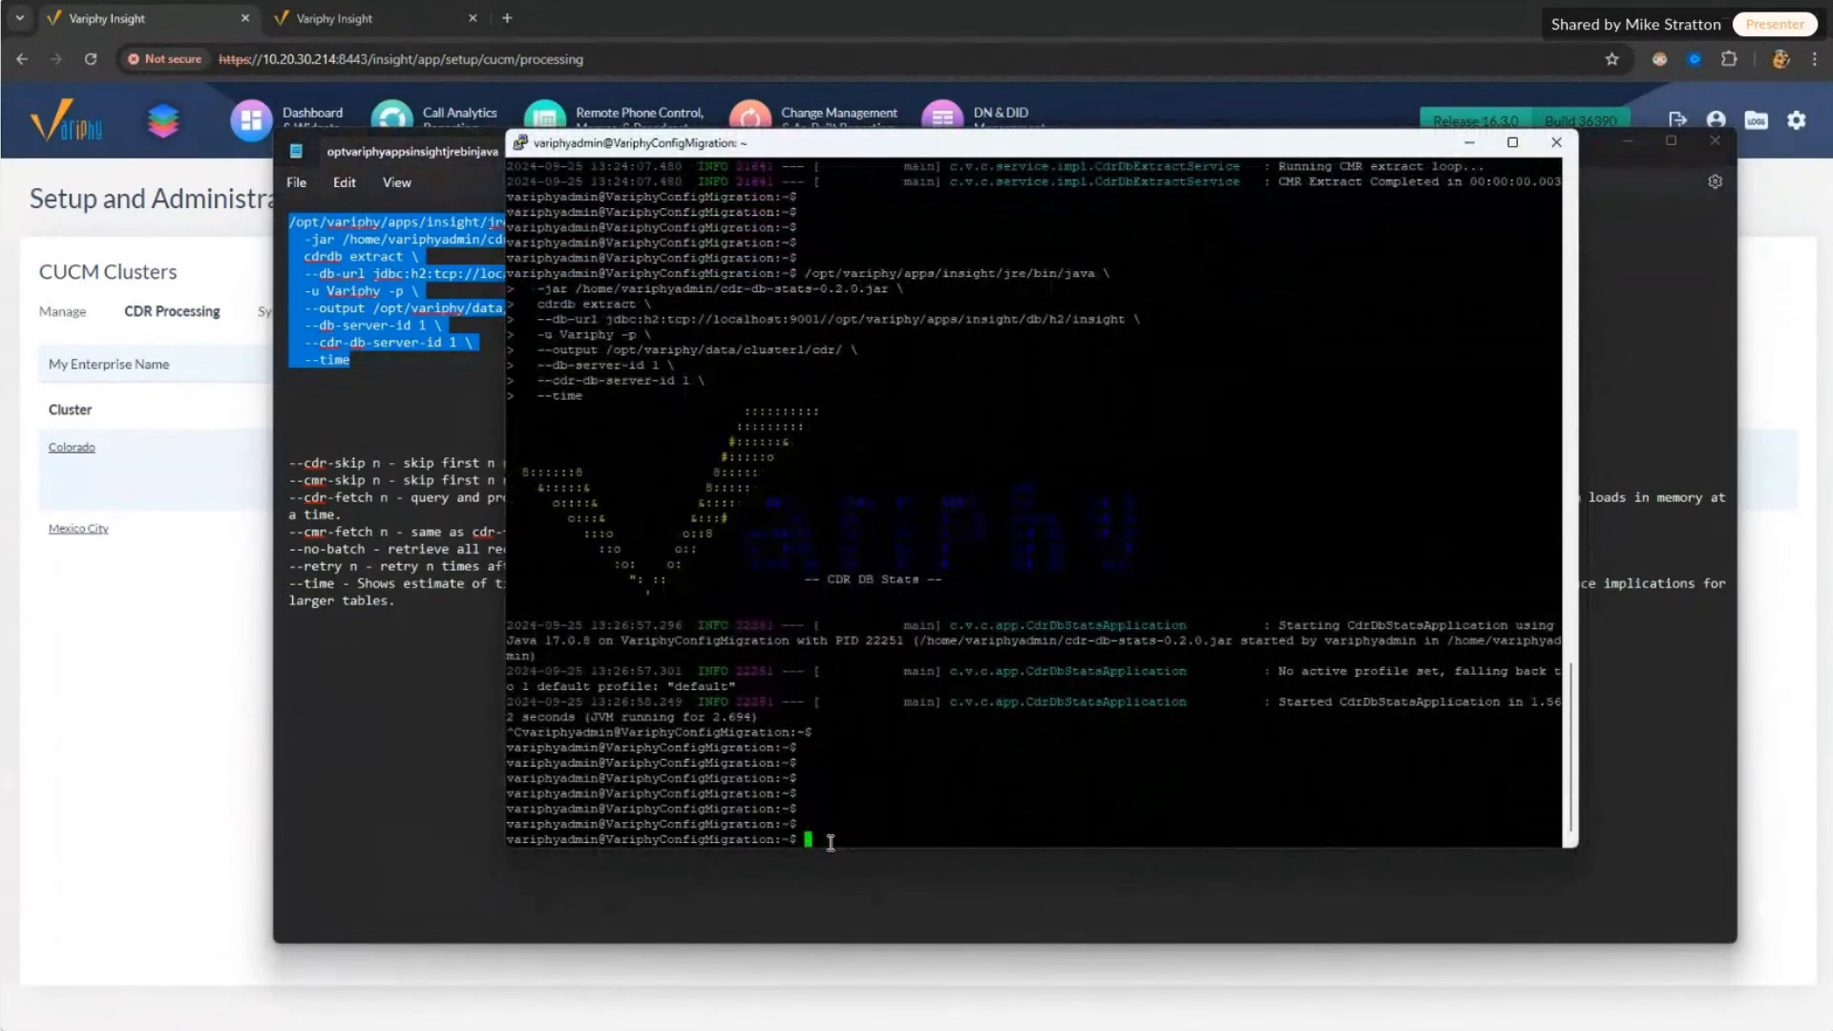
right_click(830, 842)
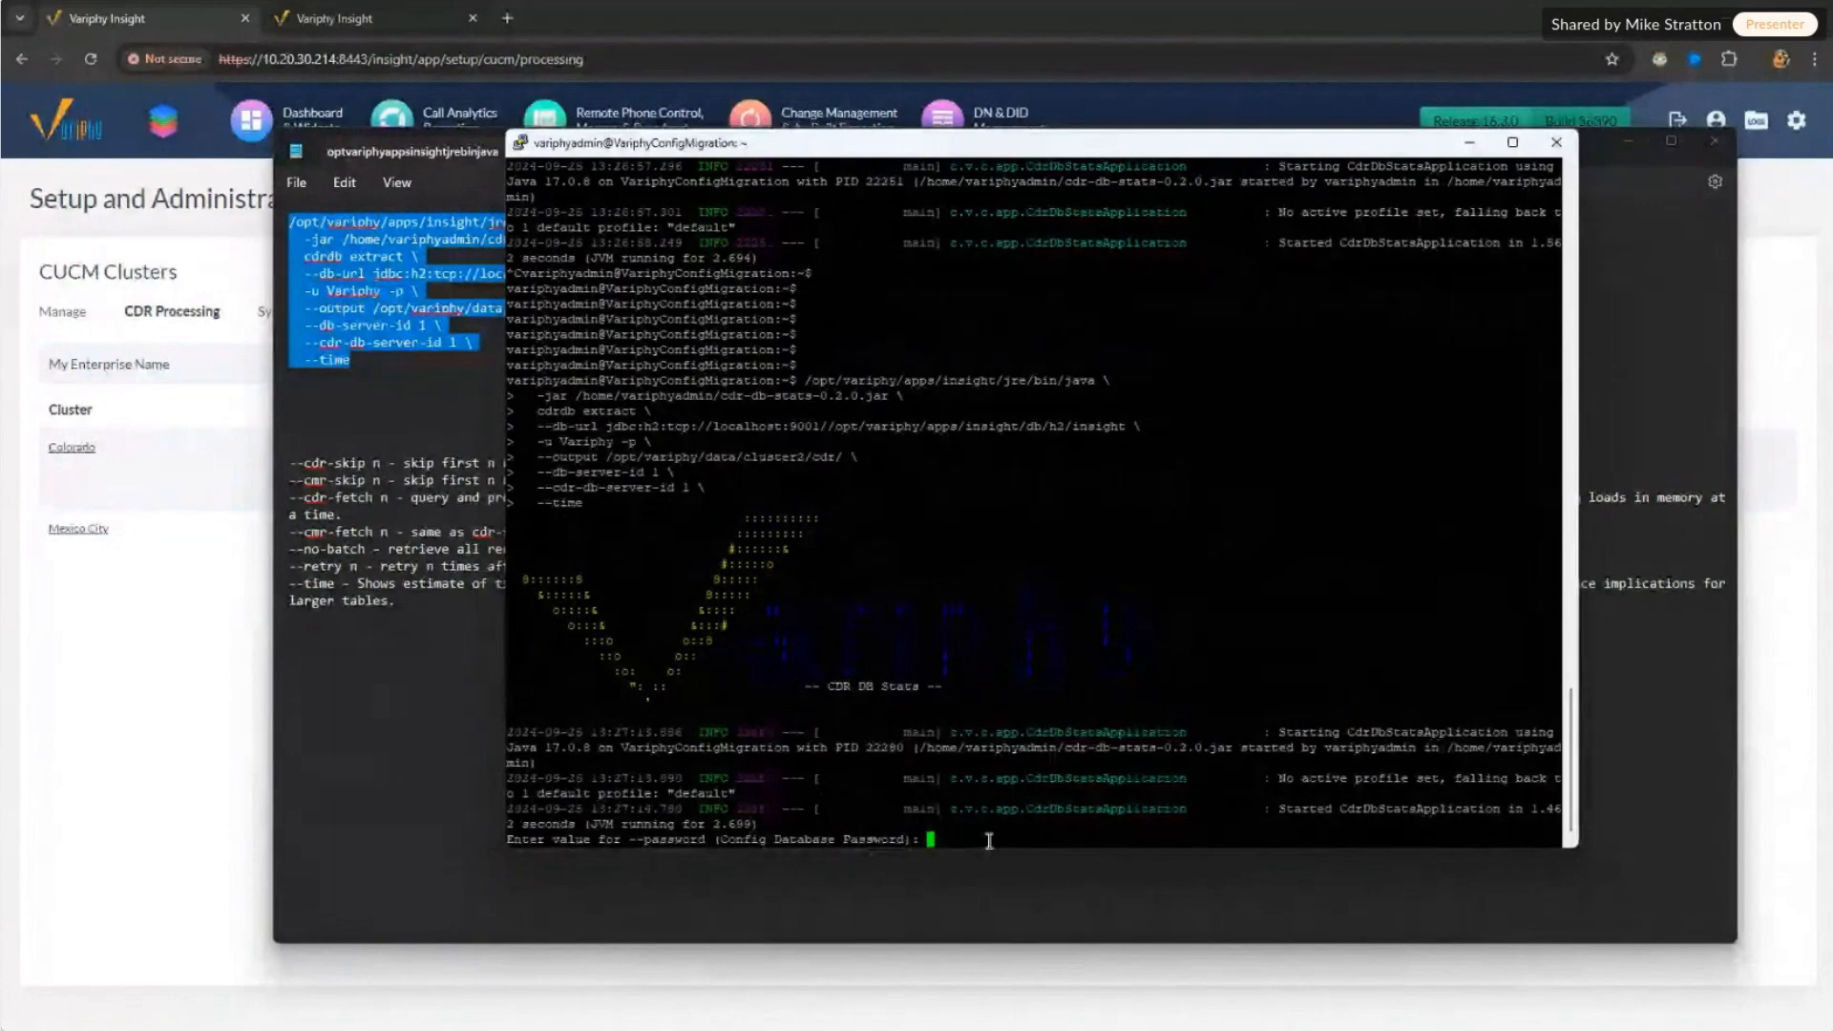
key("Return")
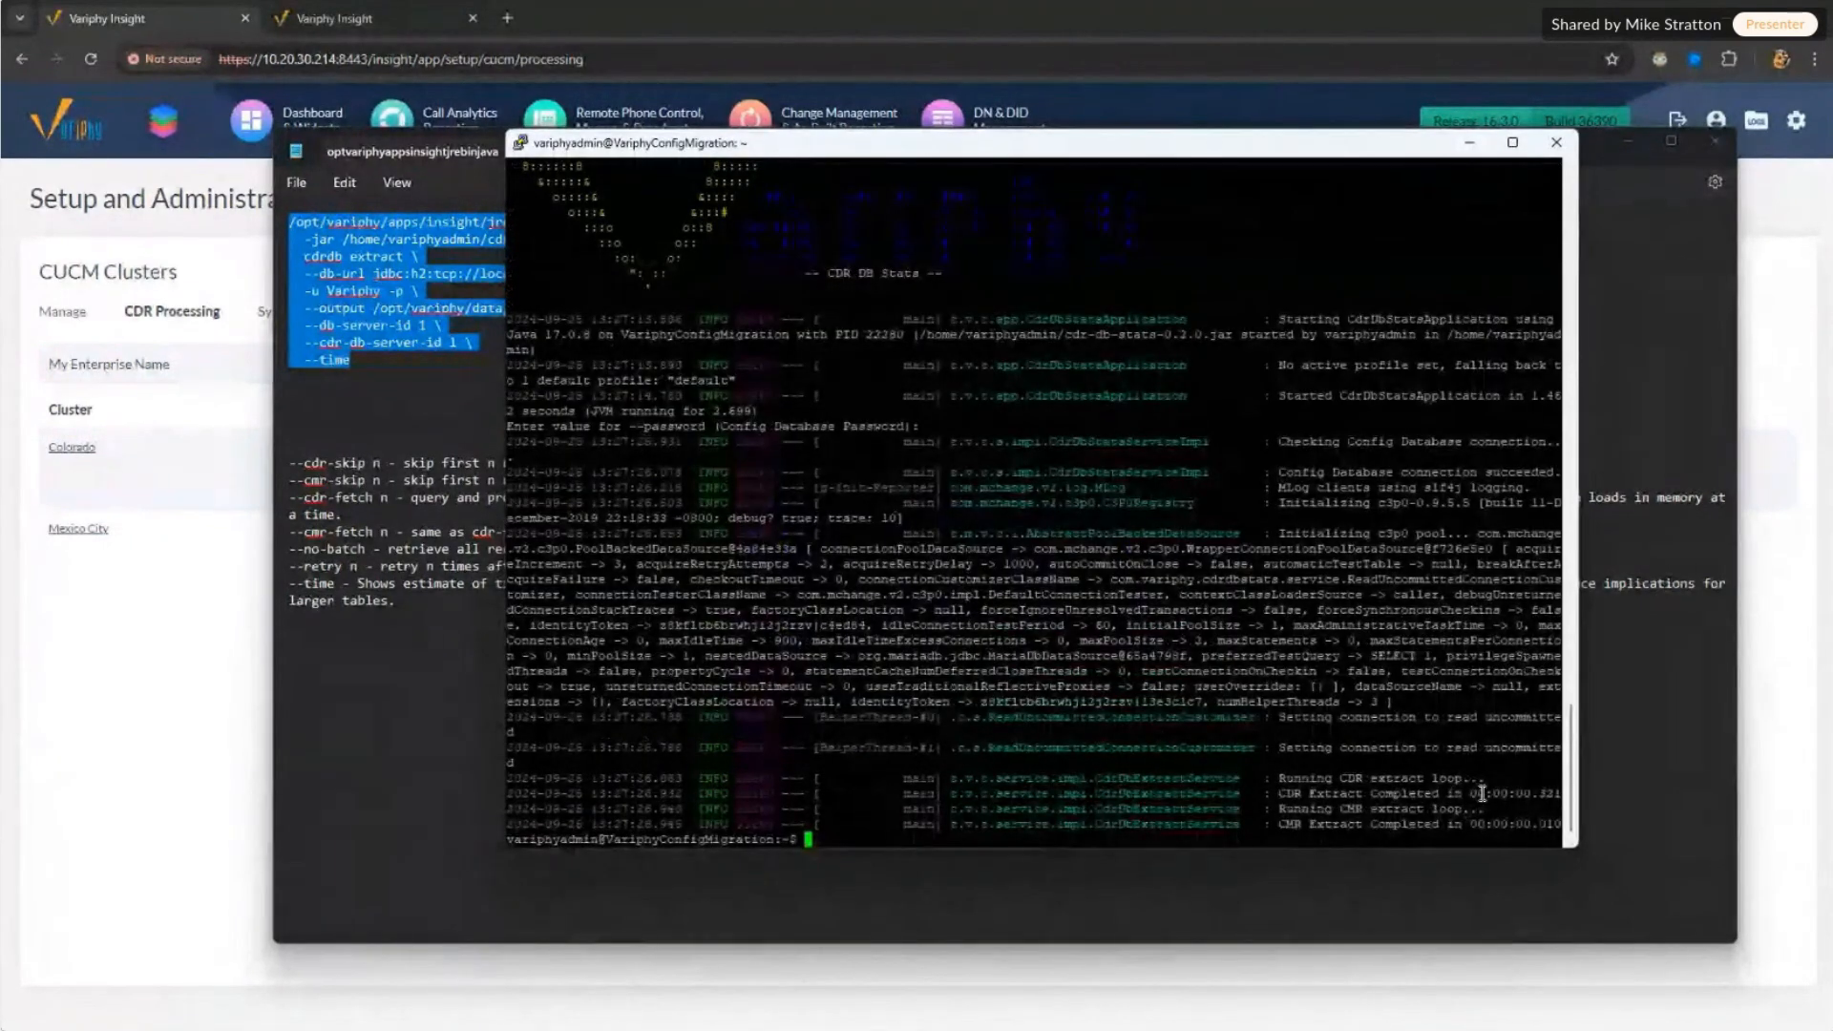
left_click_drag(1491, 794, 1559, 793)
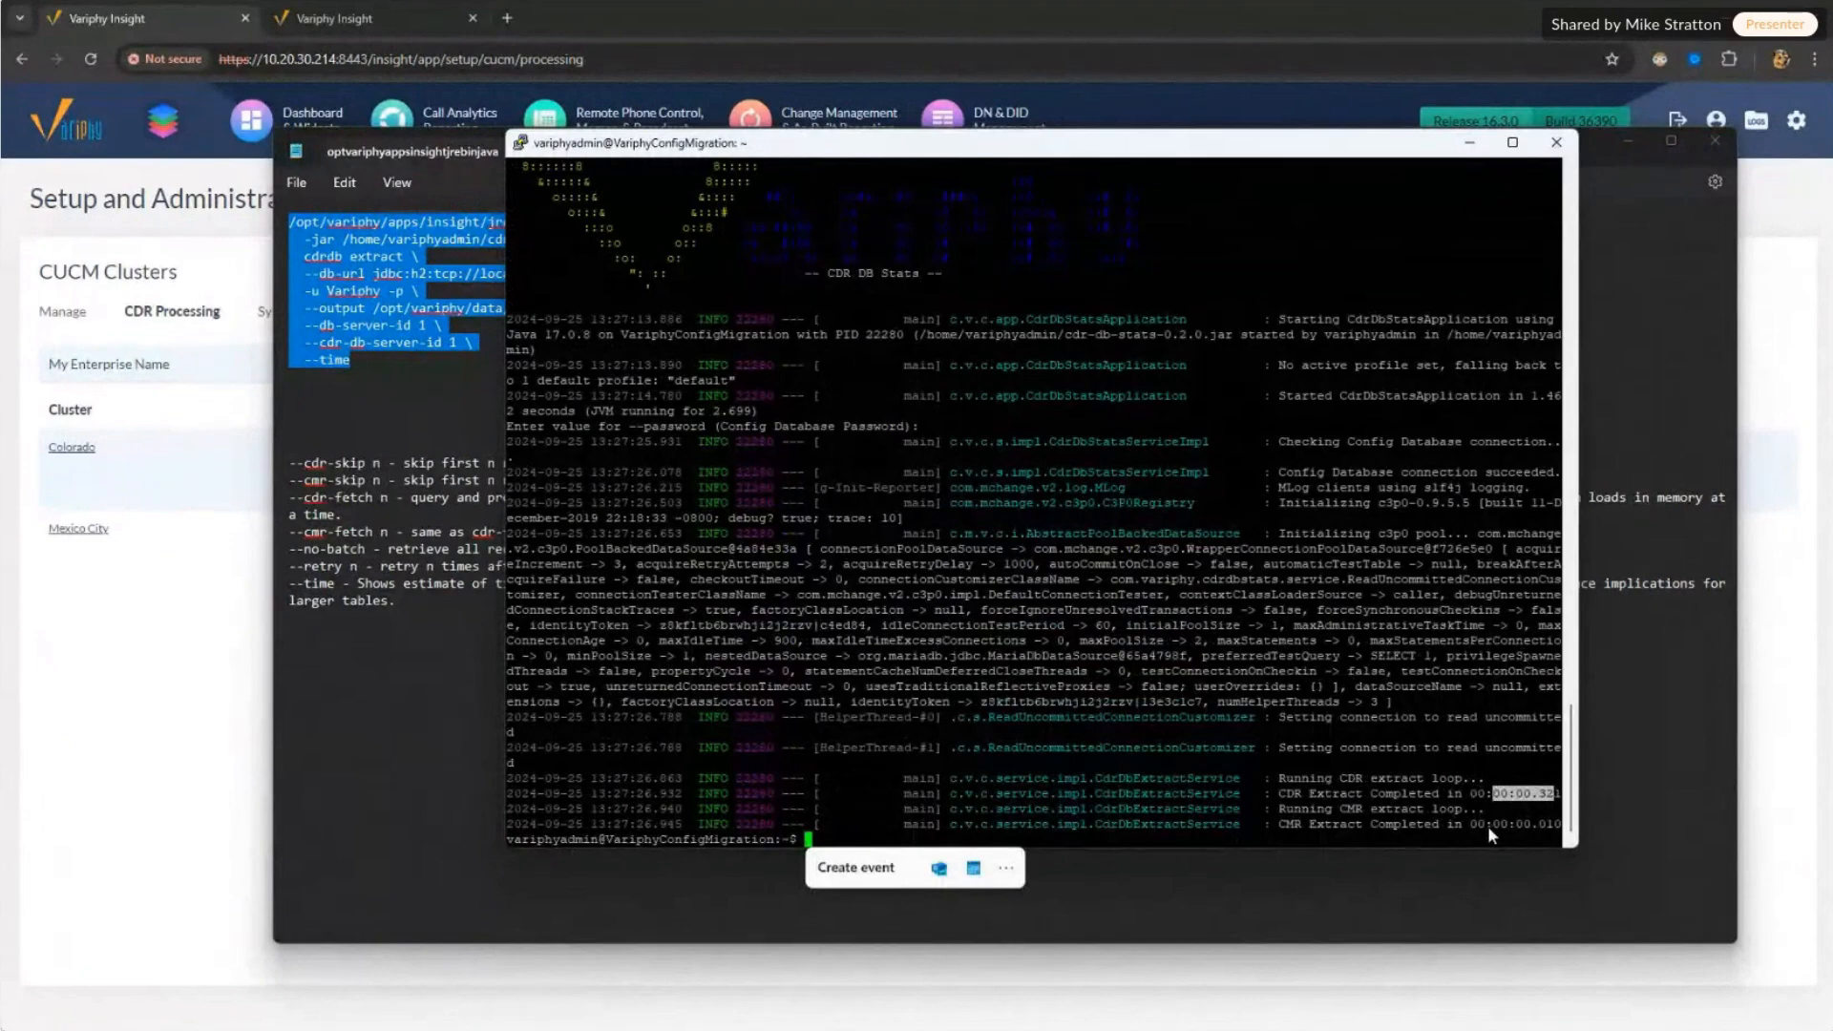
Step: In WinSCP, check cdr_colorado_1-20.csv and cmr_colorado_1-10.csv in CDR/cluster2/cdr
key("alt+Tab")
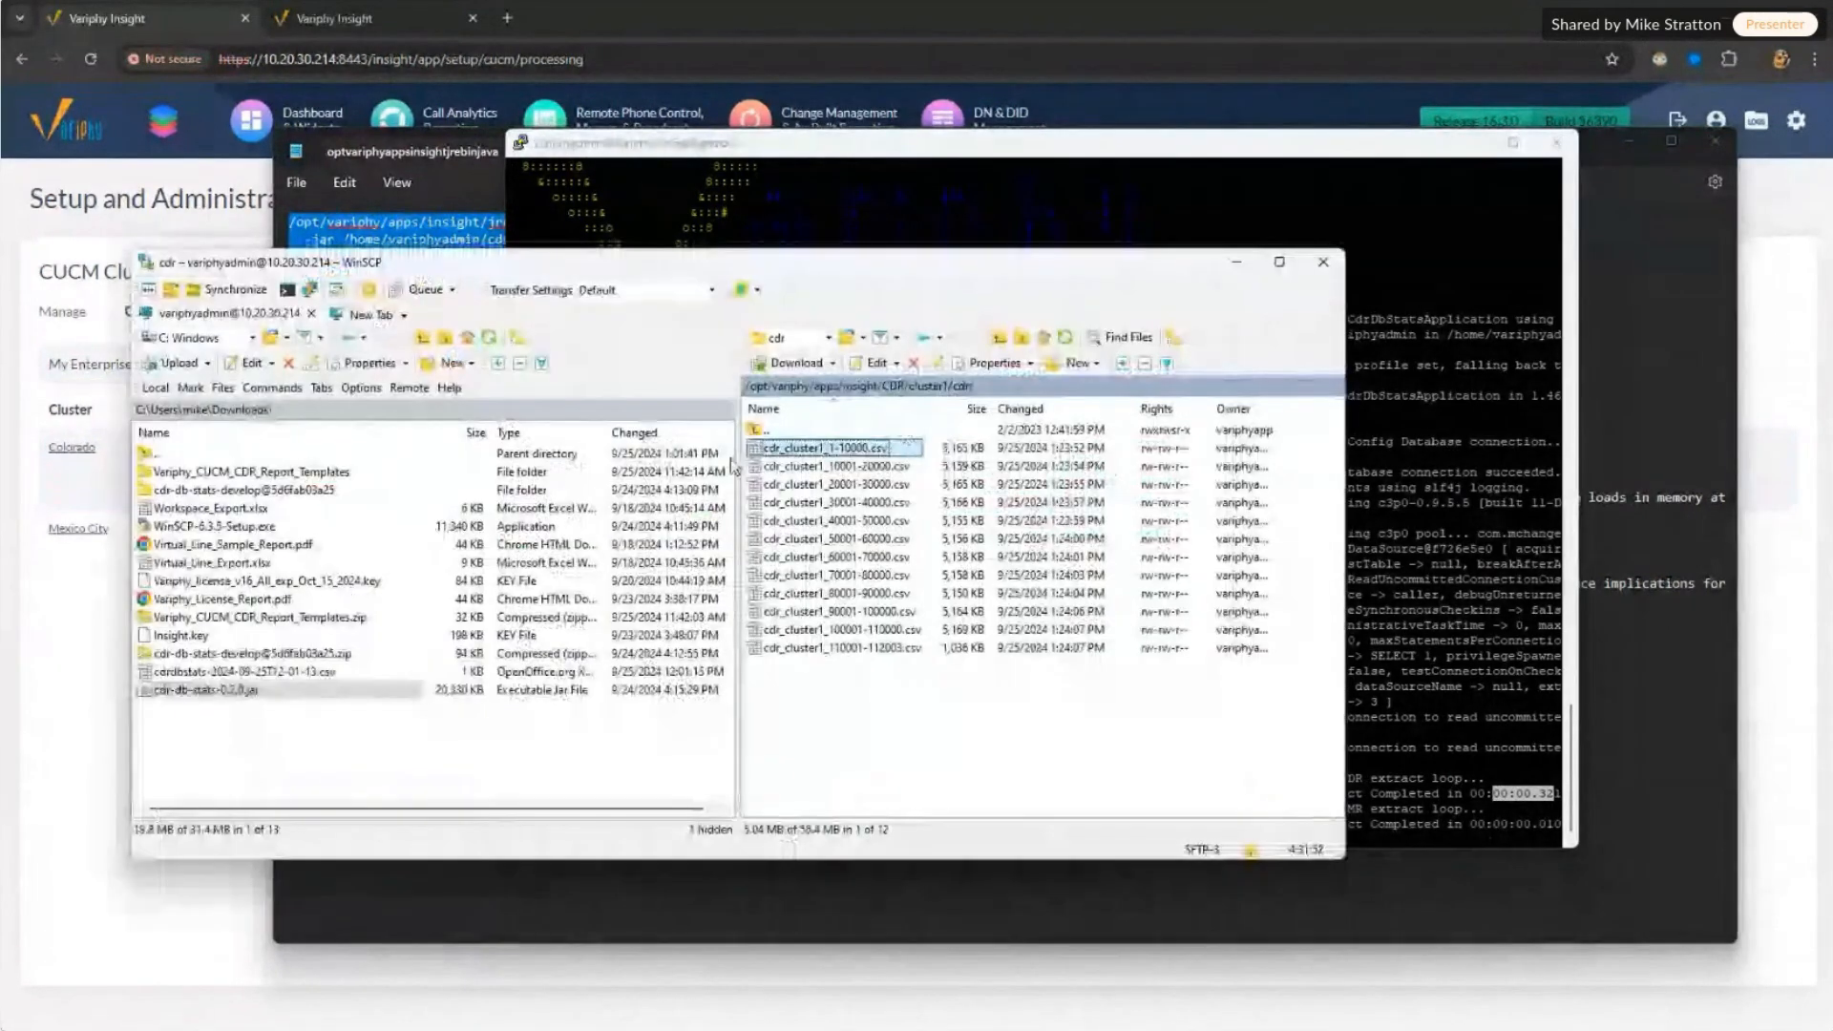
double_click(761, 432)
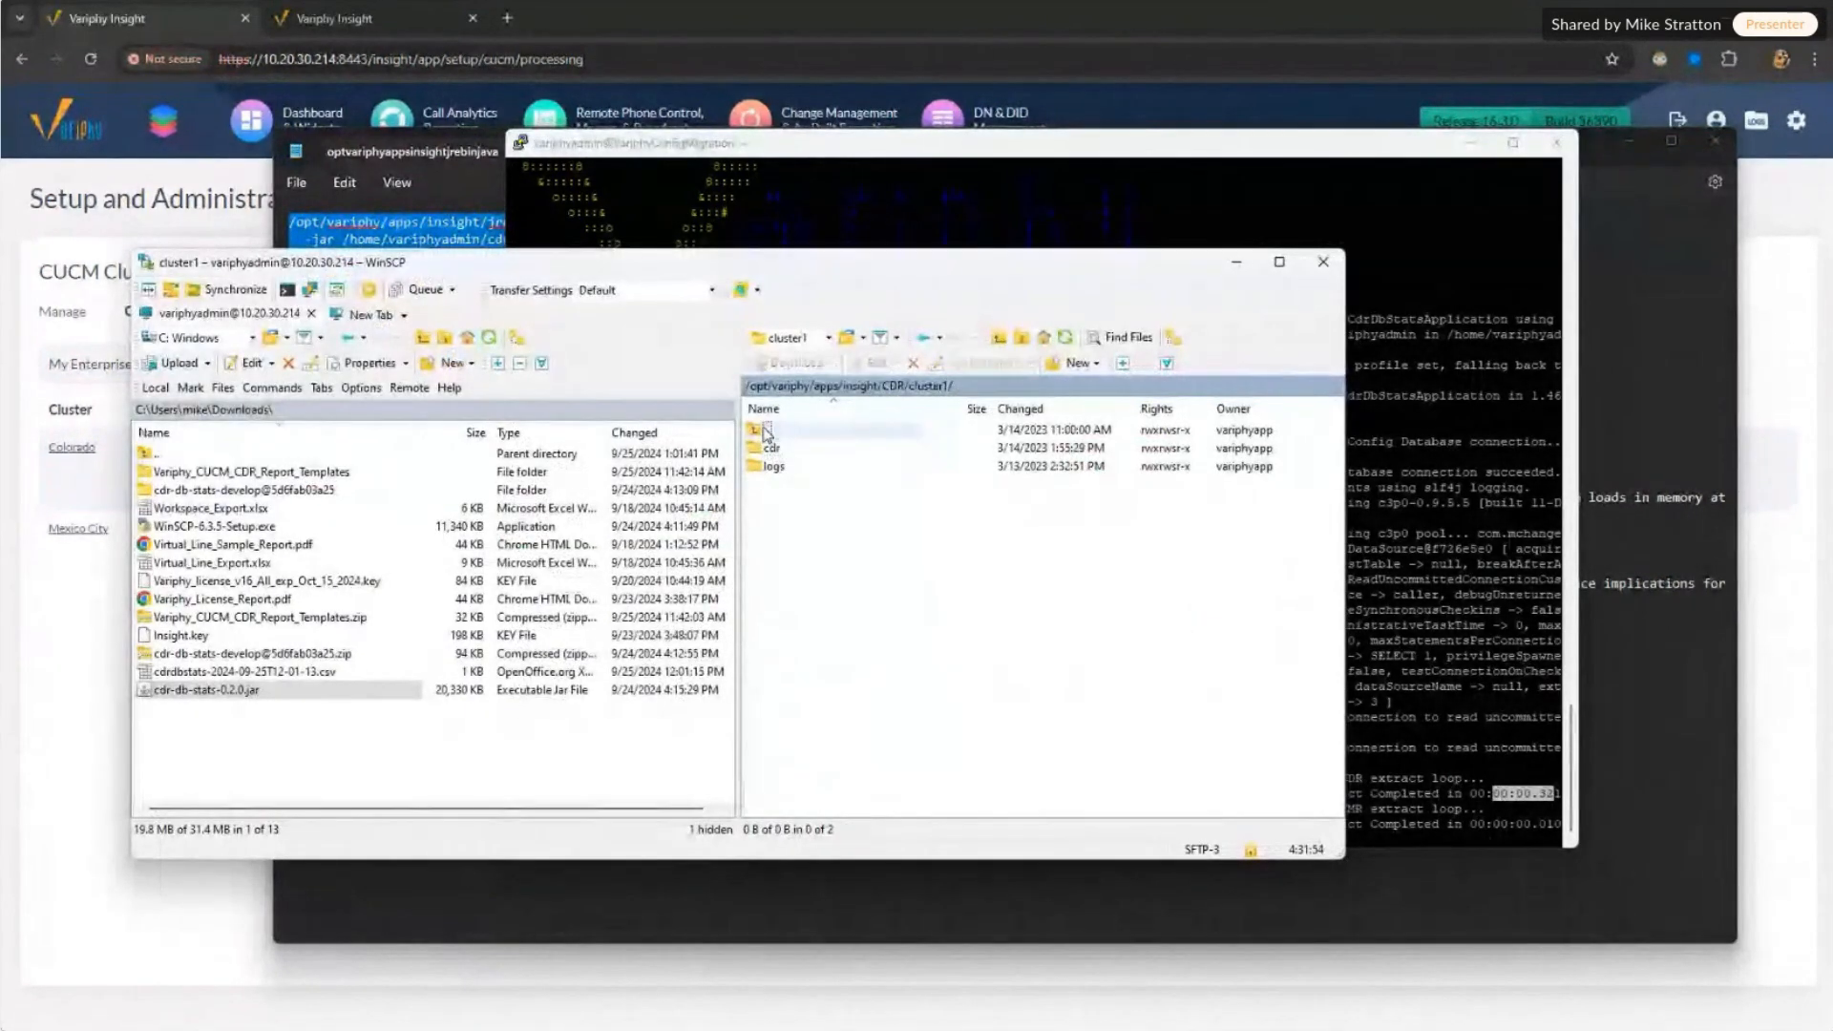
double_click(765, 431)
double_click(794, 479)
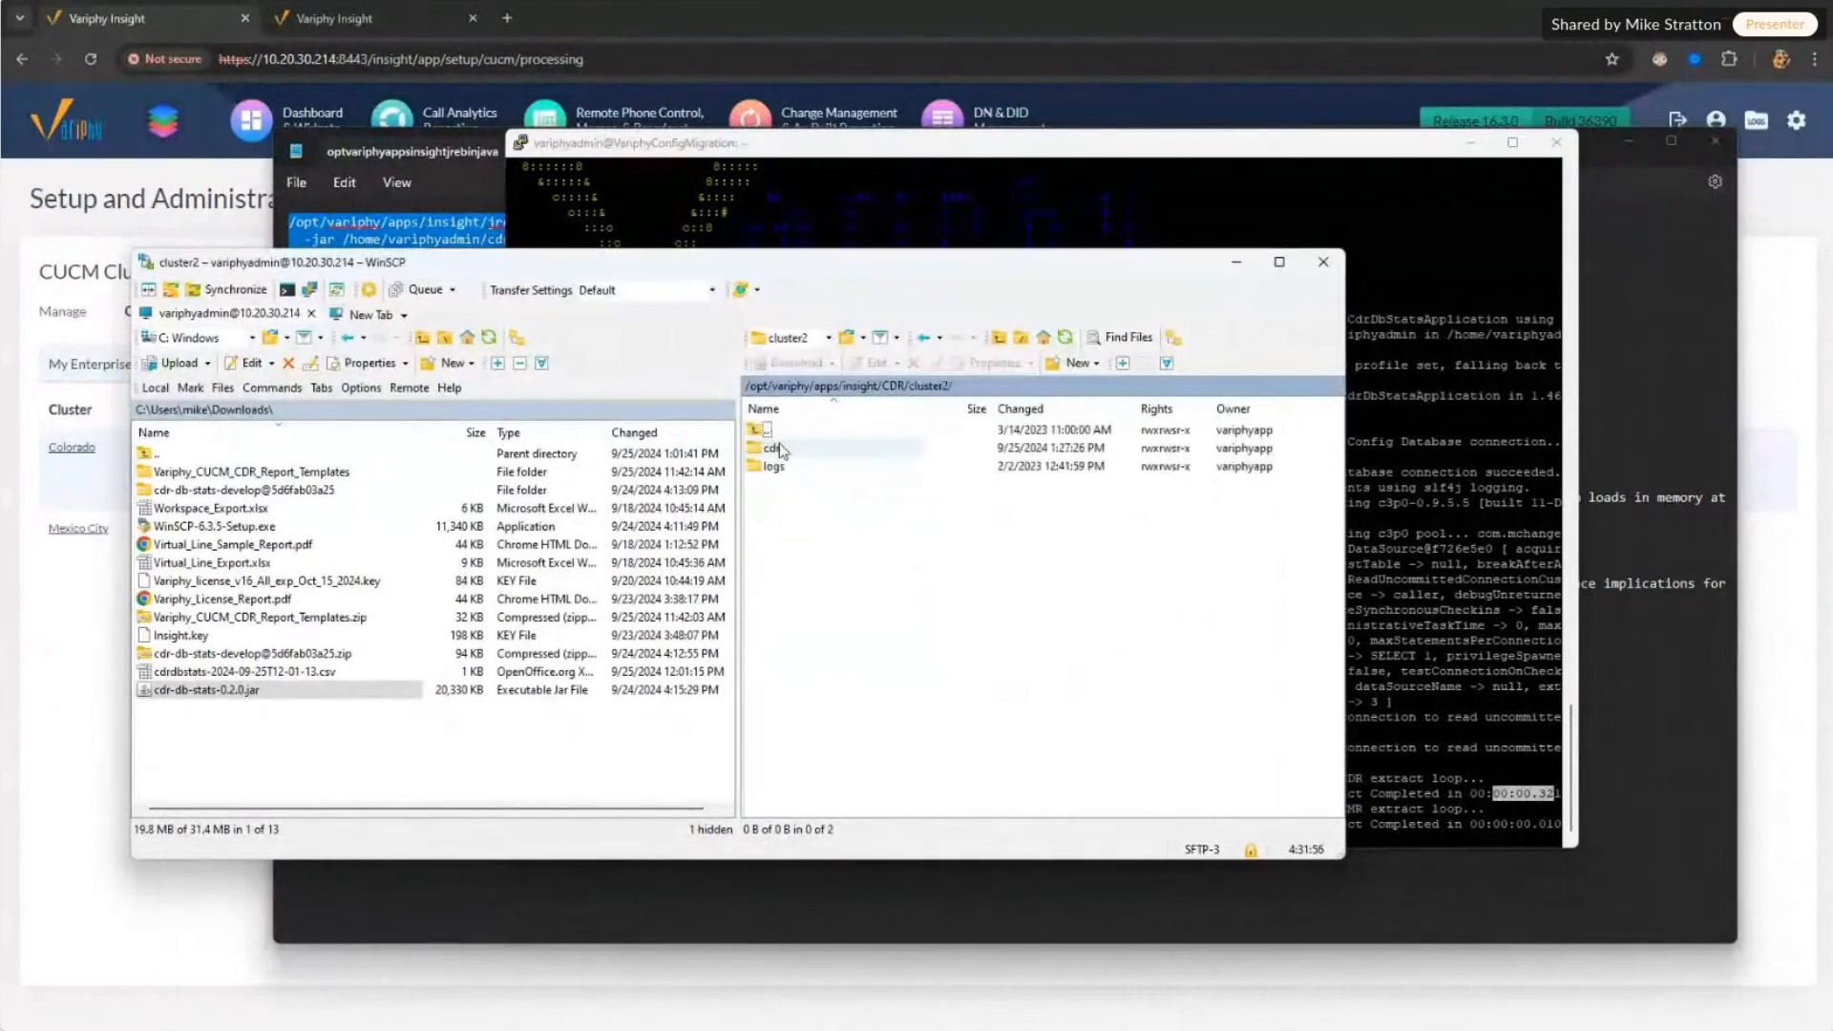
double_click(777, 449)
left_click(815, 455)
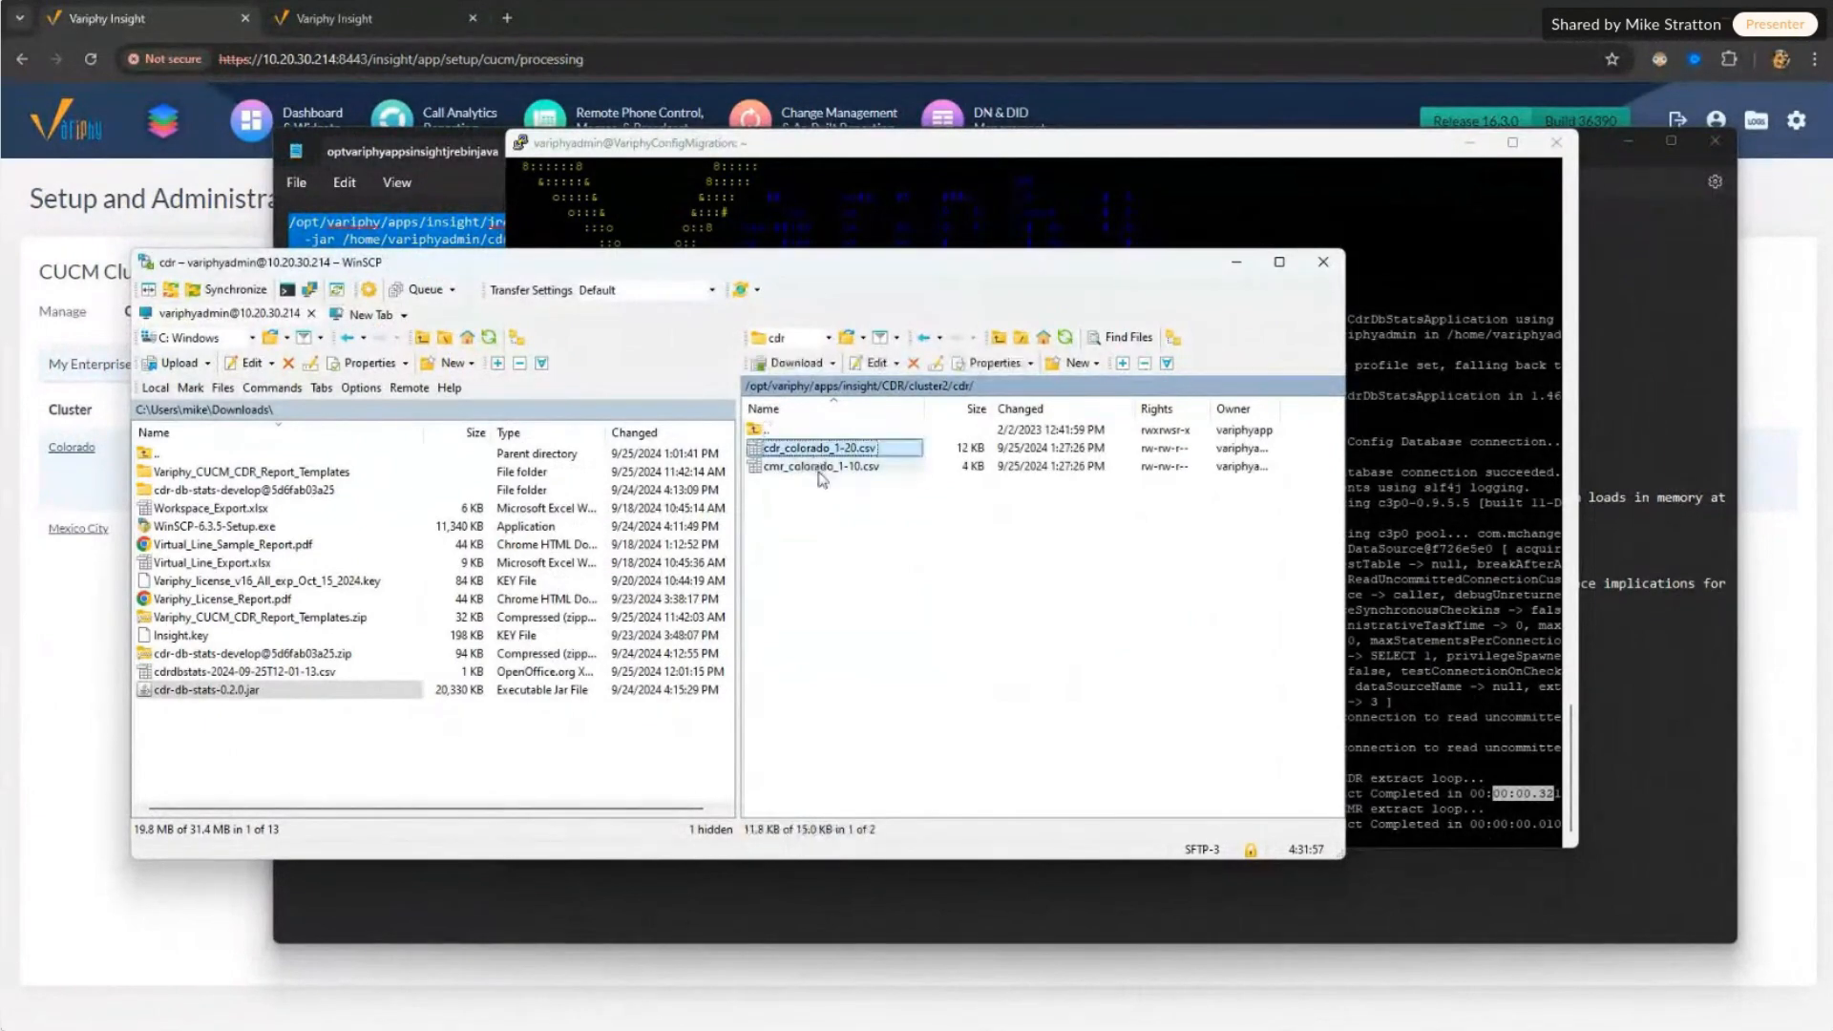
left_click(818, 469)
left_click(859, 449)
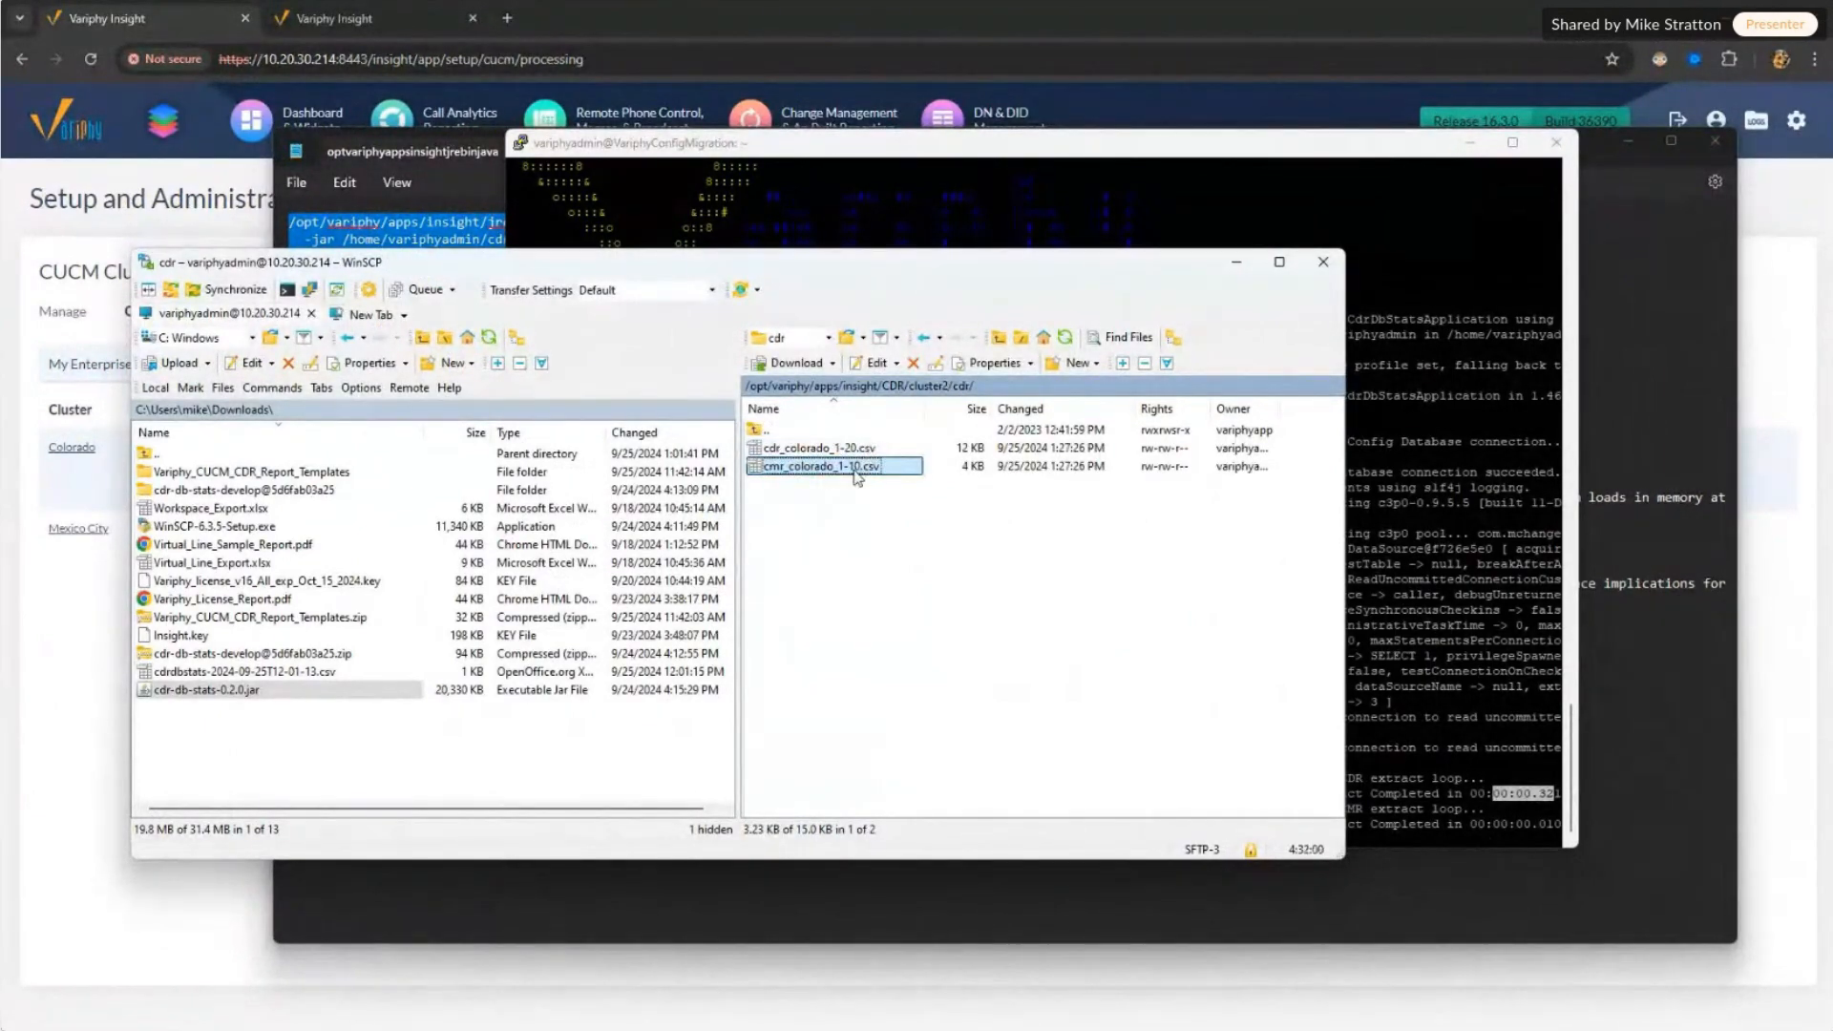
Step: Refresh the cluster1/cdr listing, open its cloud folder, and return to the Insight browser tab
left_click(756, 432)
double_click(756, 435)
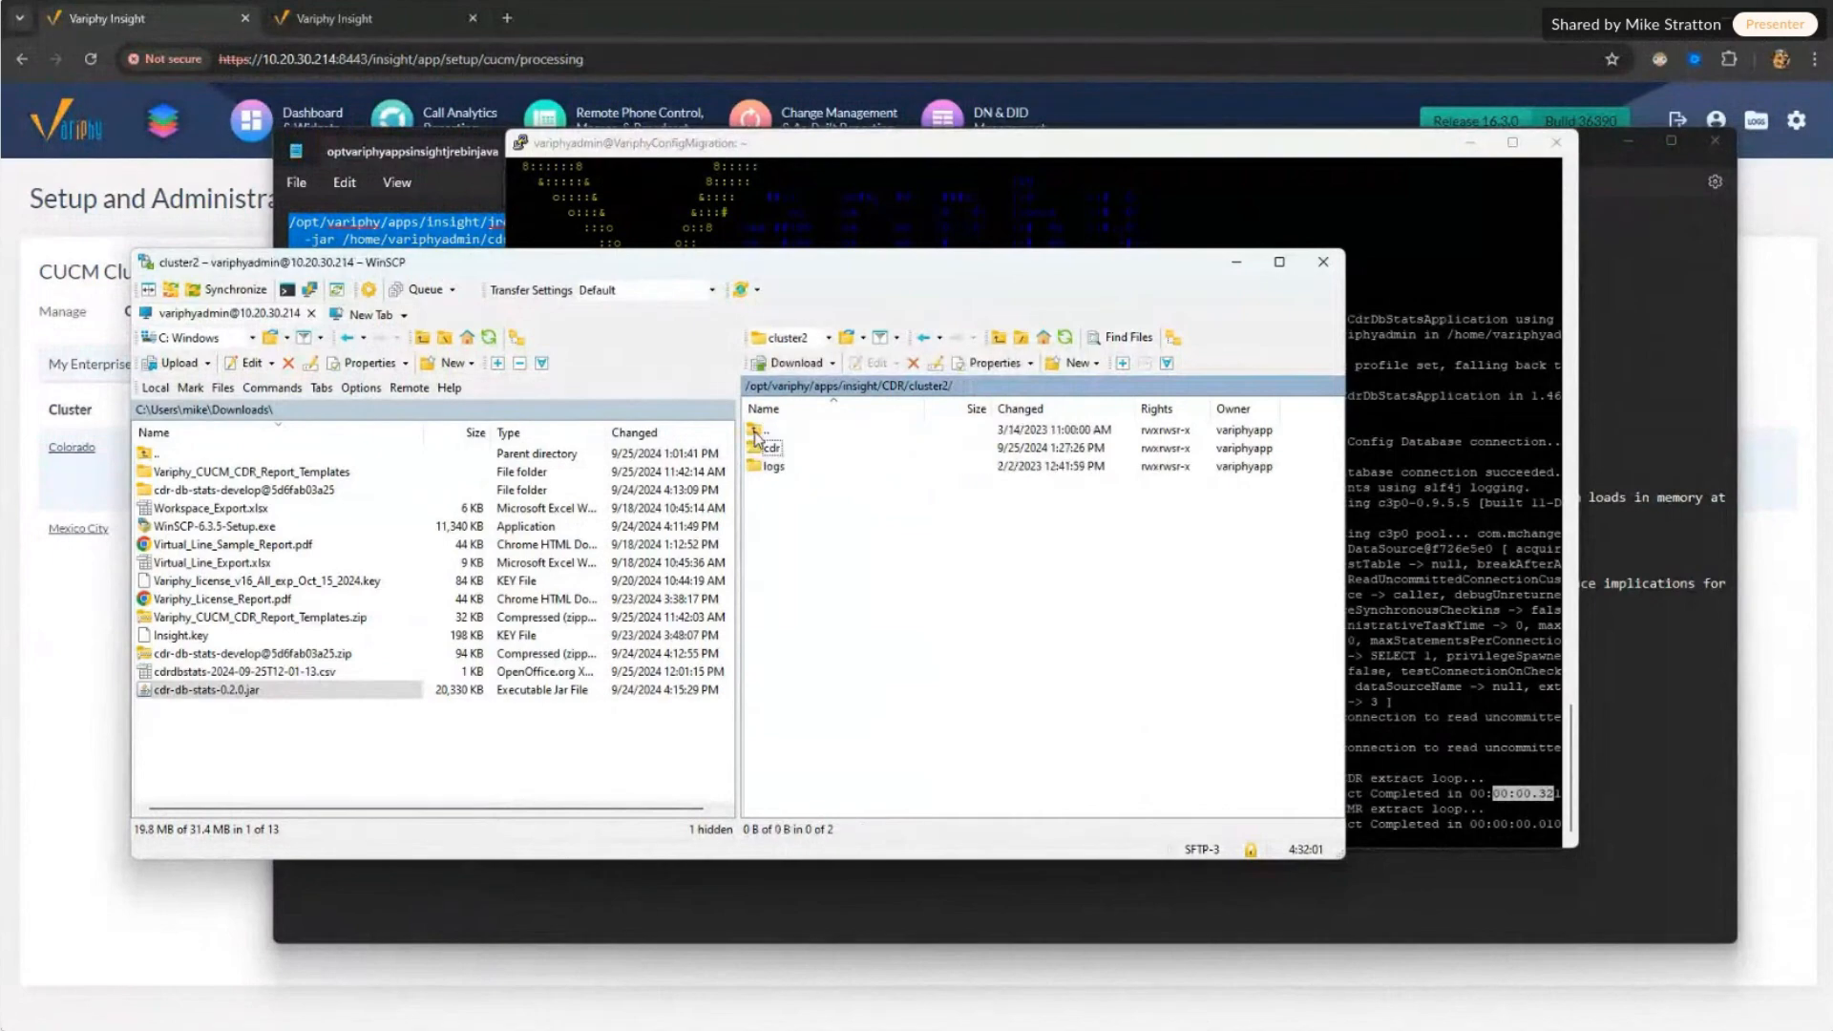
double_click(756, 431)
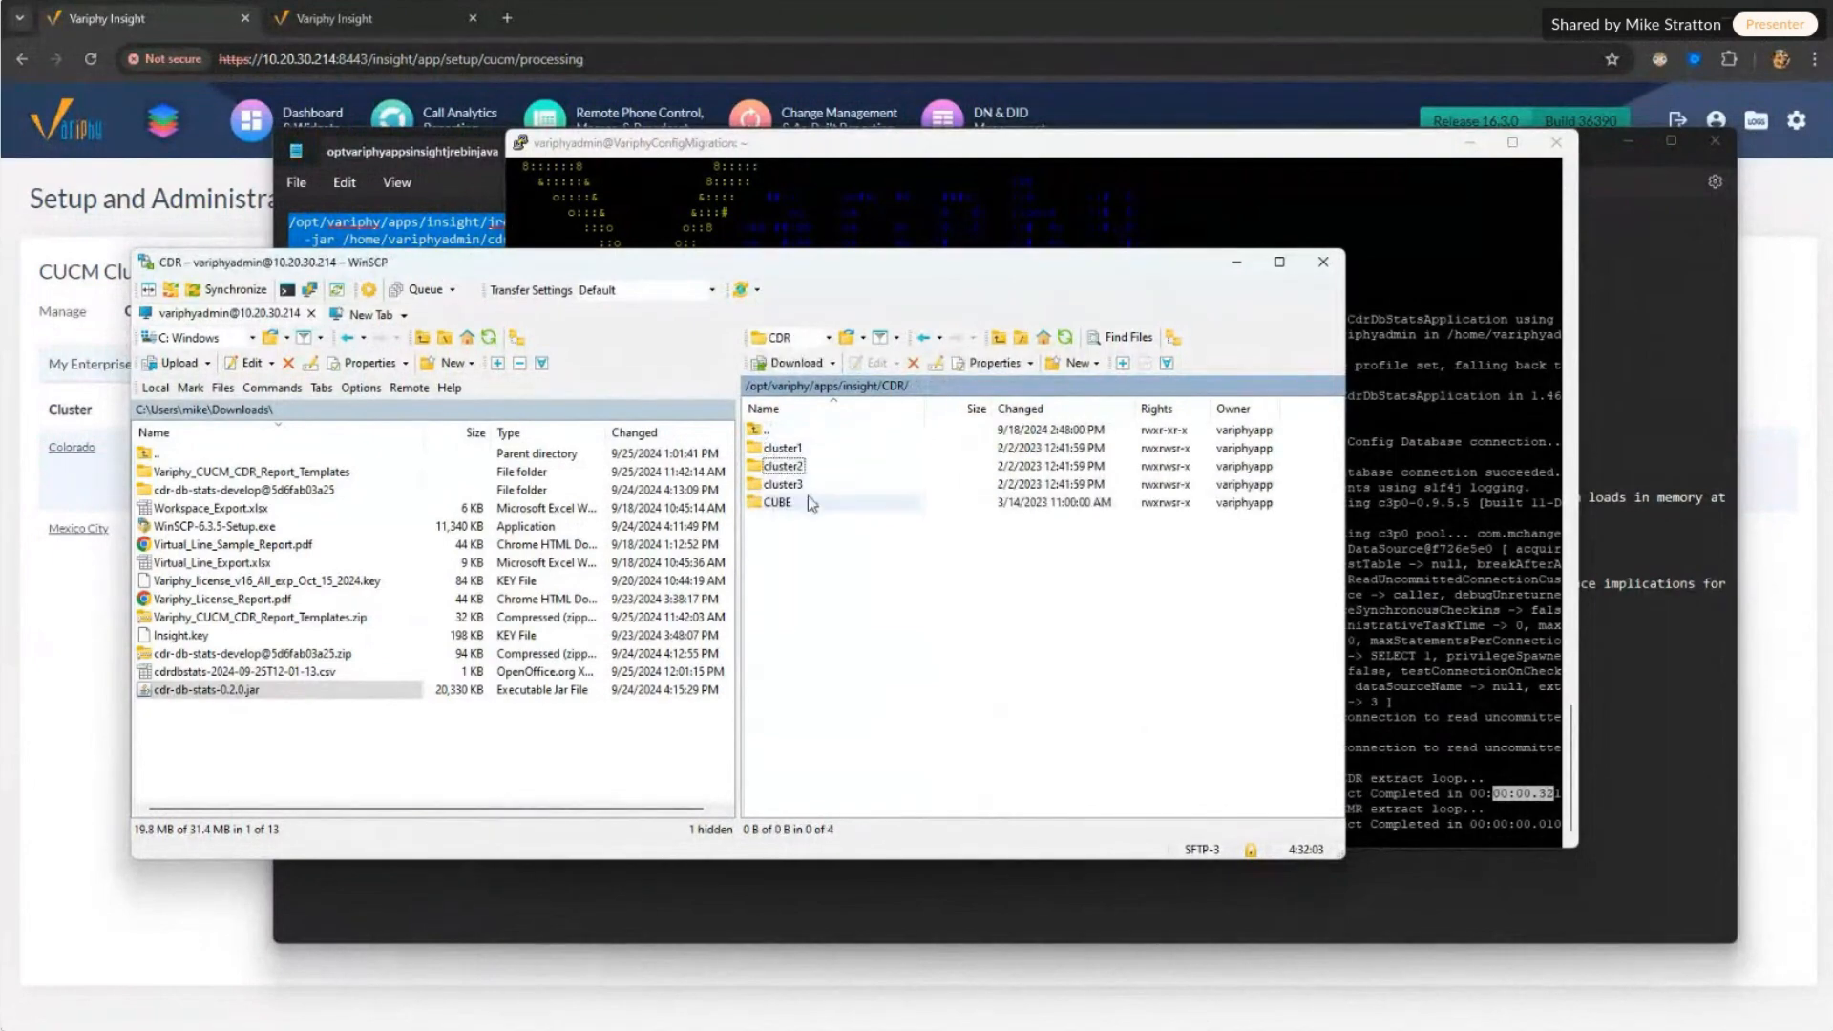
double_click(783, 448)
double_click(771, 448)
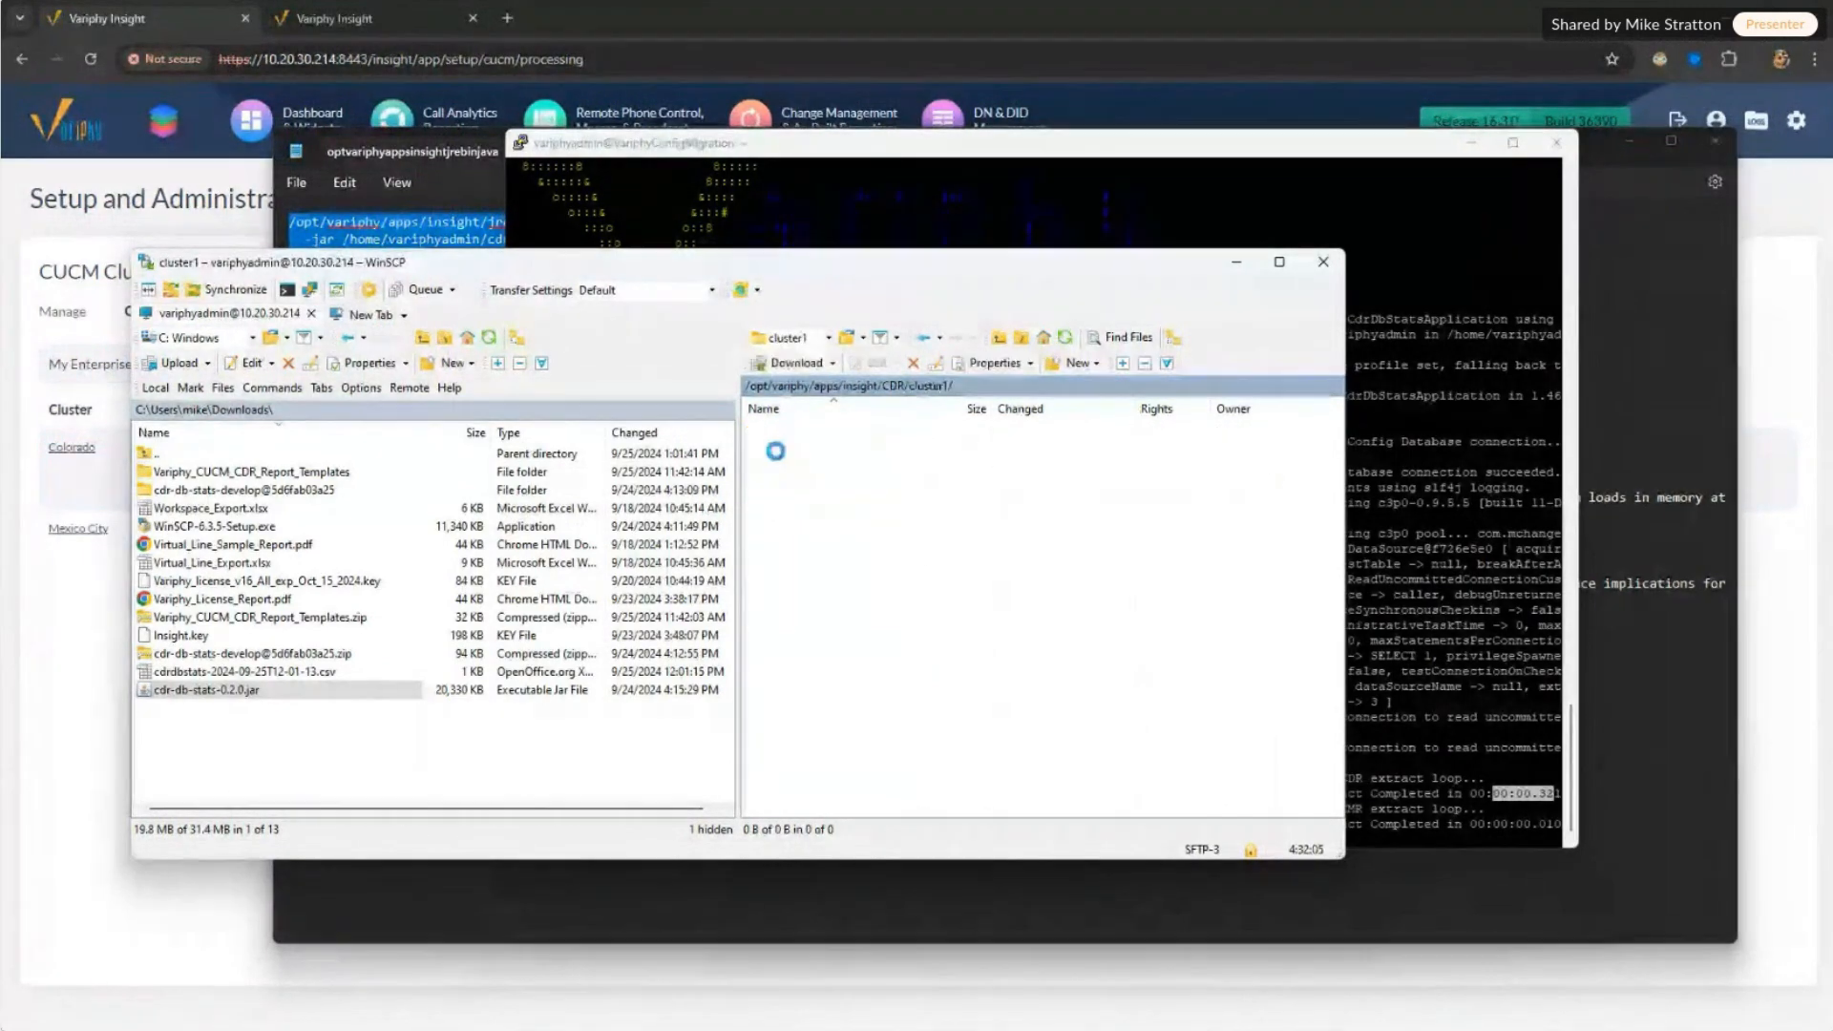
right_click(924, 758)
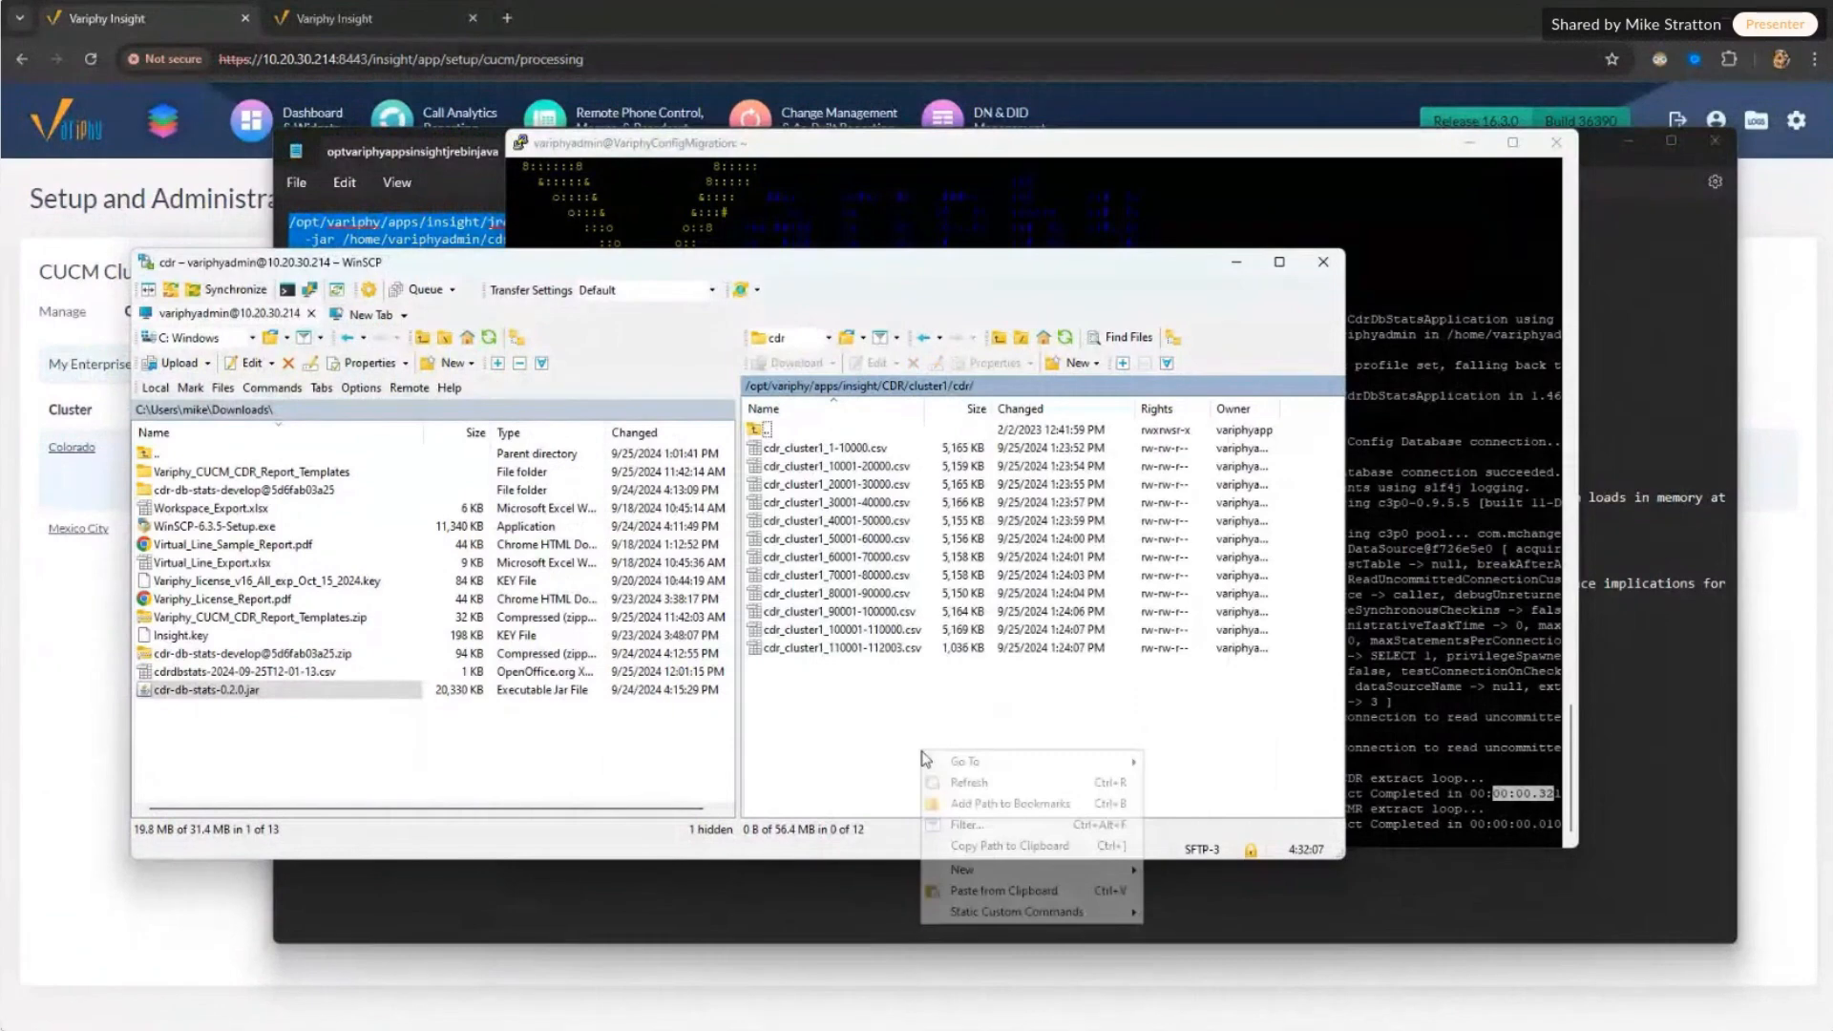
left_click(964, 783)
double_click(777, 447)
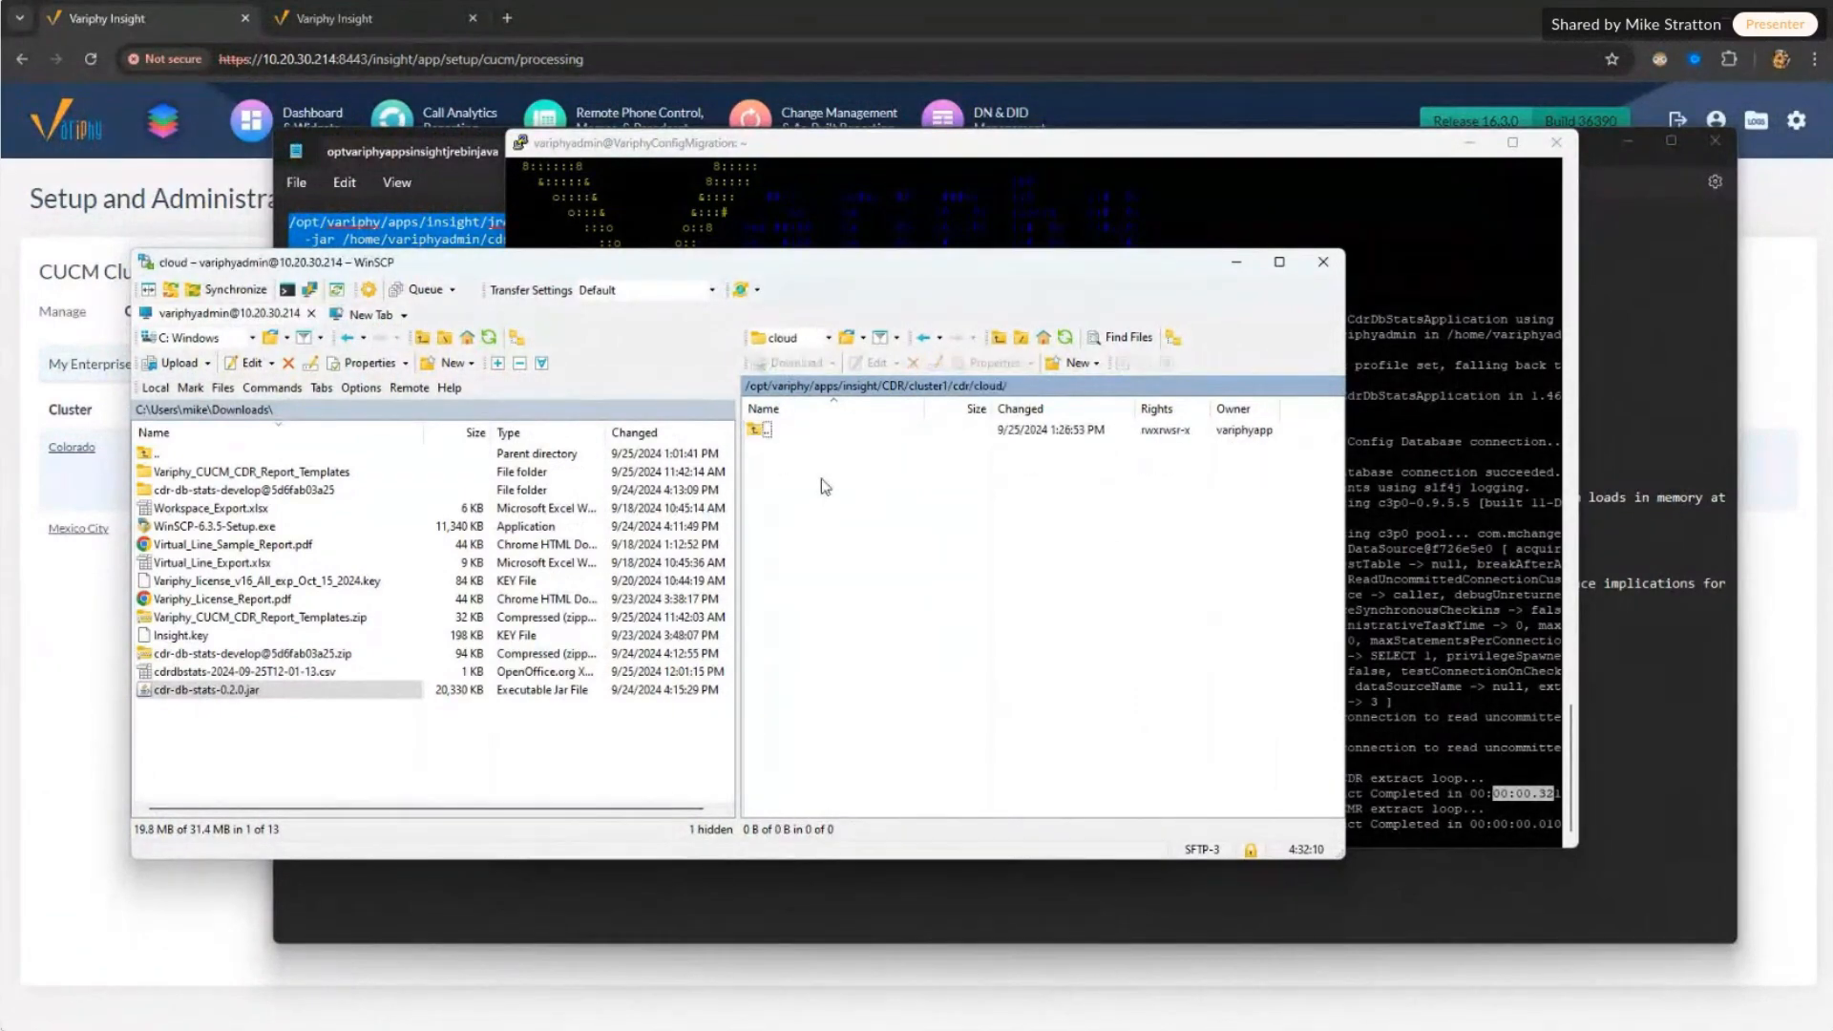
left_click(382, 20)
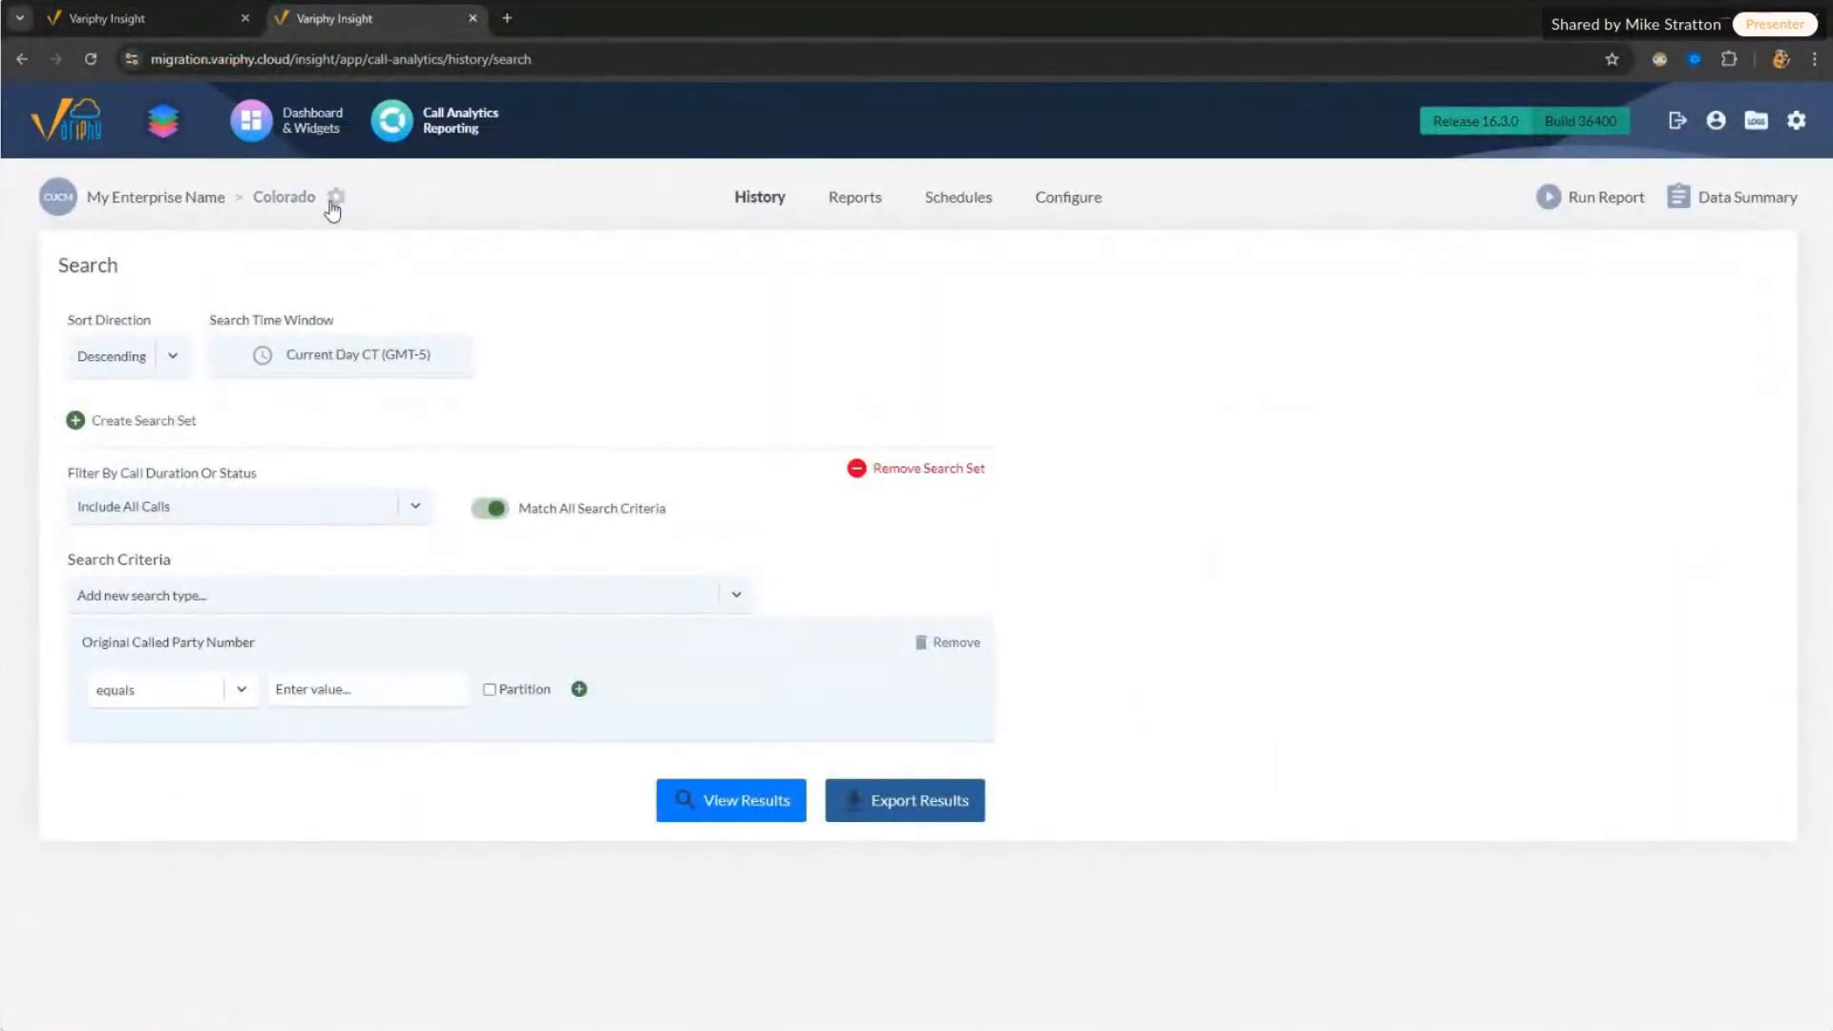
Step: Switch call analytics to Mexico City and view its available CDR data, Mar 11, 2021 to Sep 24, 2024
left_click(332, 208)
left_click(848, 563)
left_click(840, 633)
left_click(1067, 632)
left_click(1676, 216)
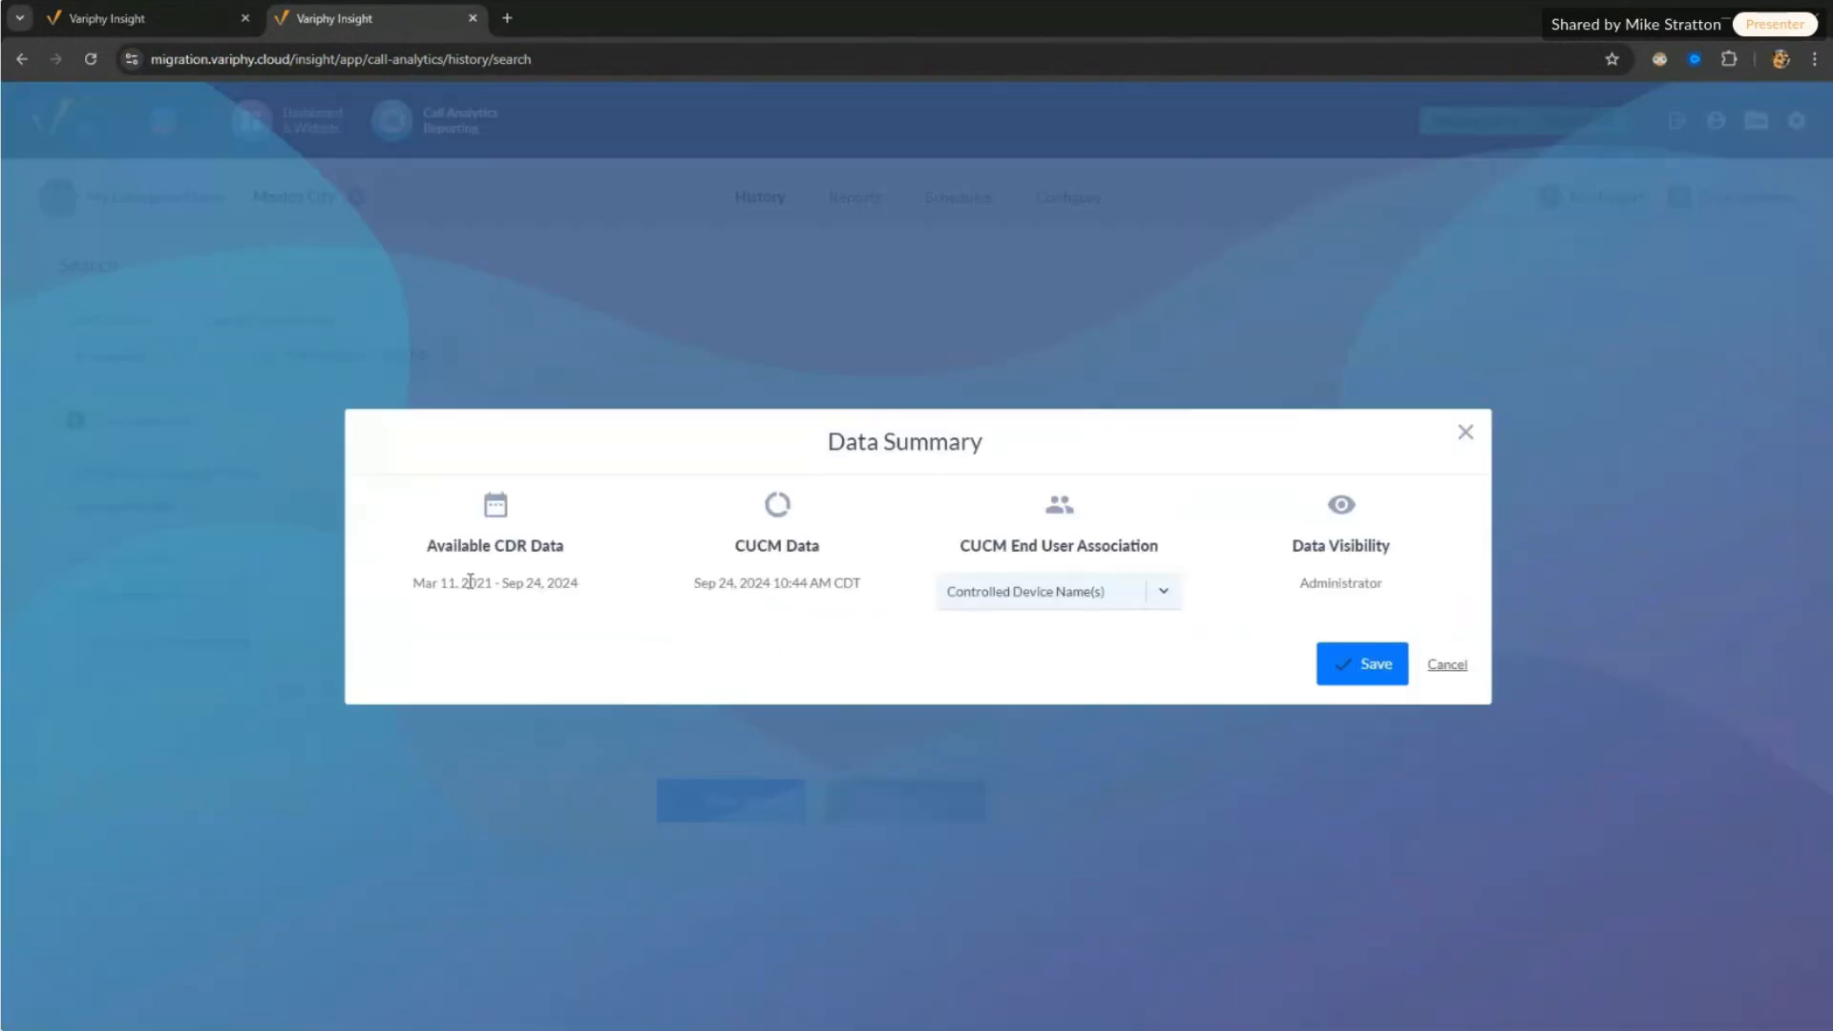
left_click_drag(400, 584, 593, 592)
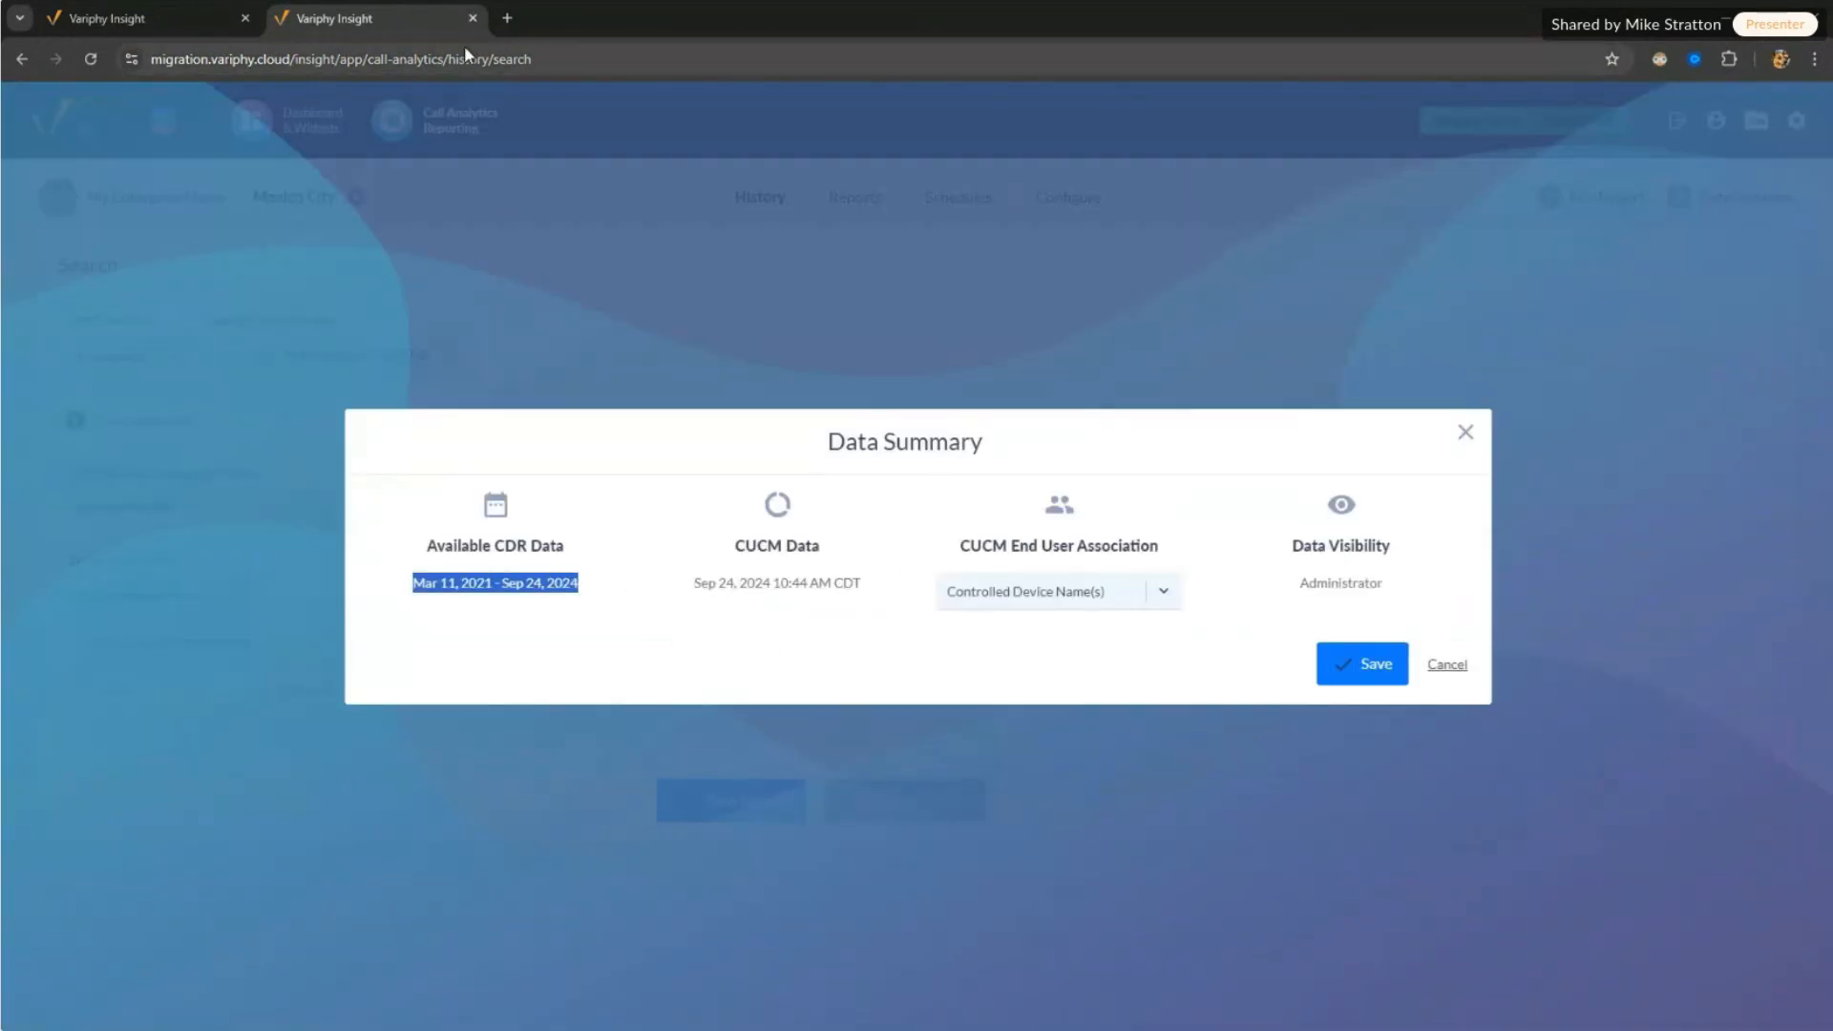